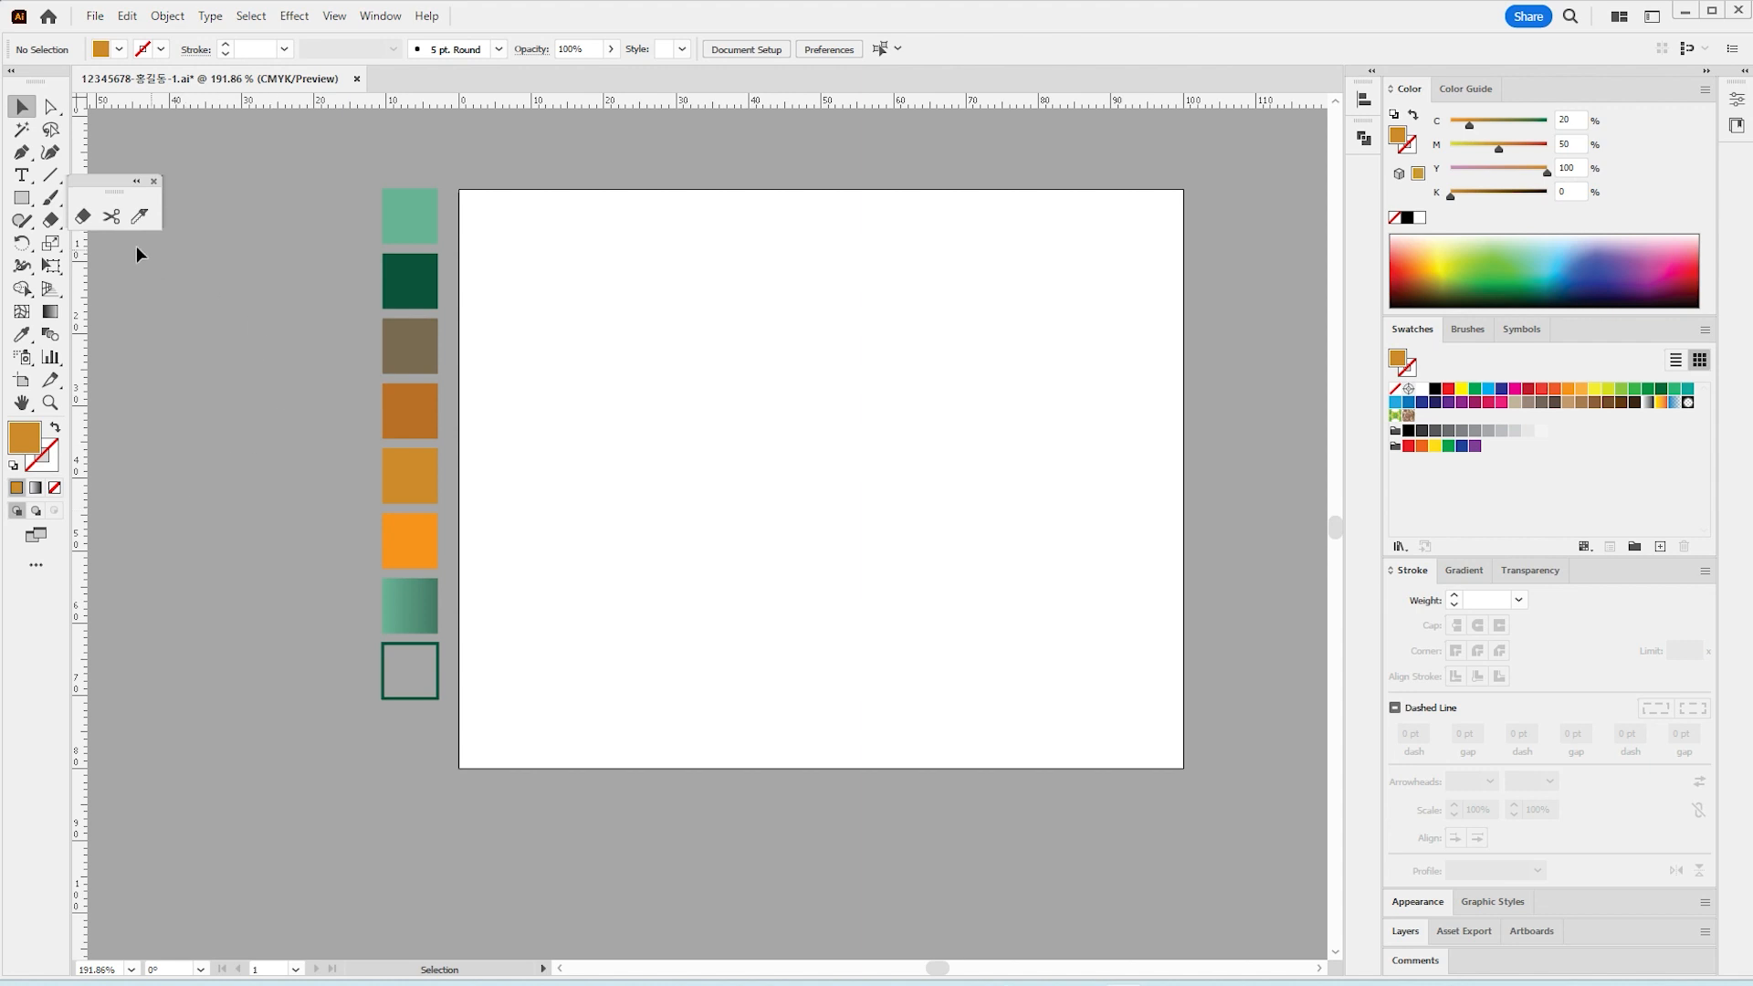
left_click(23, 198)
left_click(30, 113)
key("ctrl")
mouse_move(341, 206)
left_mouse_down()
mouse_move(372, 457)
mouse_move(342, 658)
mouse_move(352, 633)
left_mouse_up()
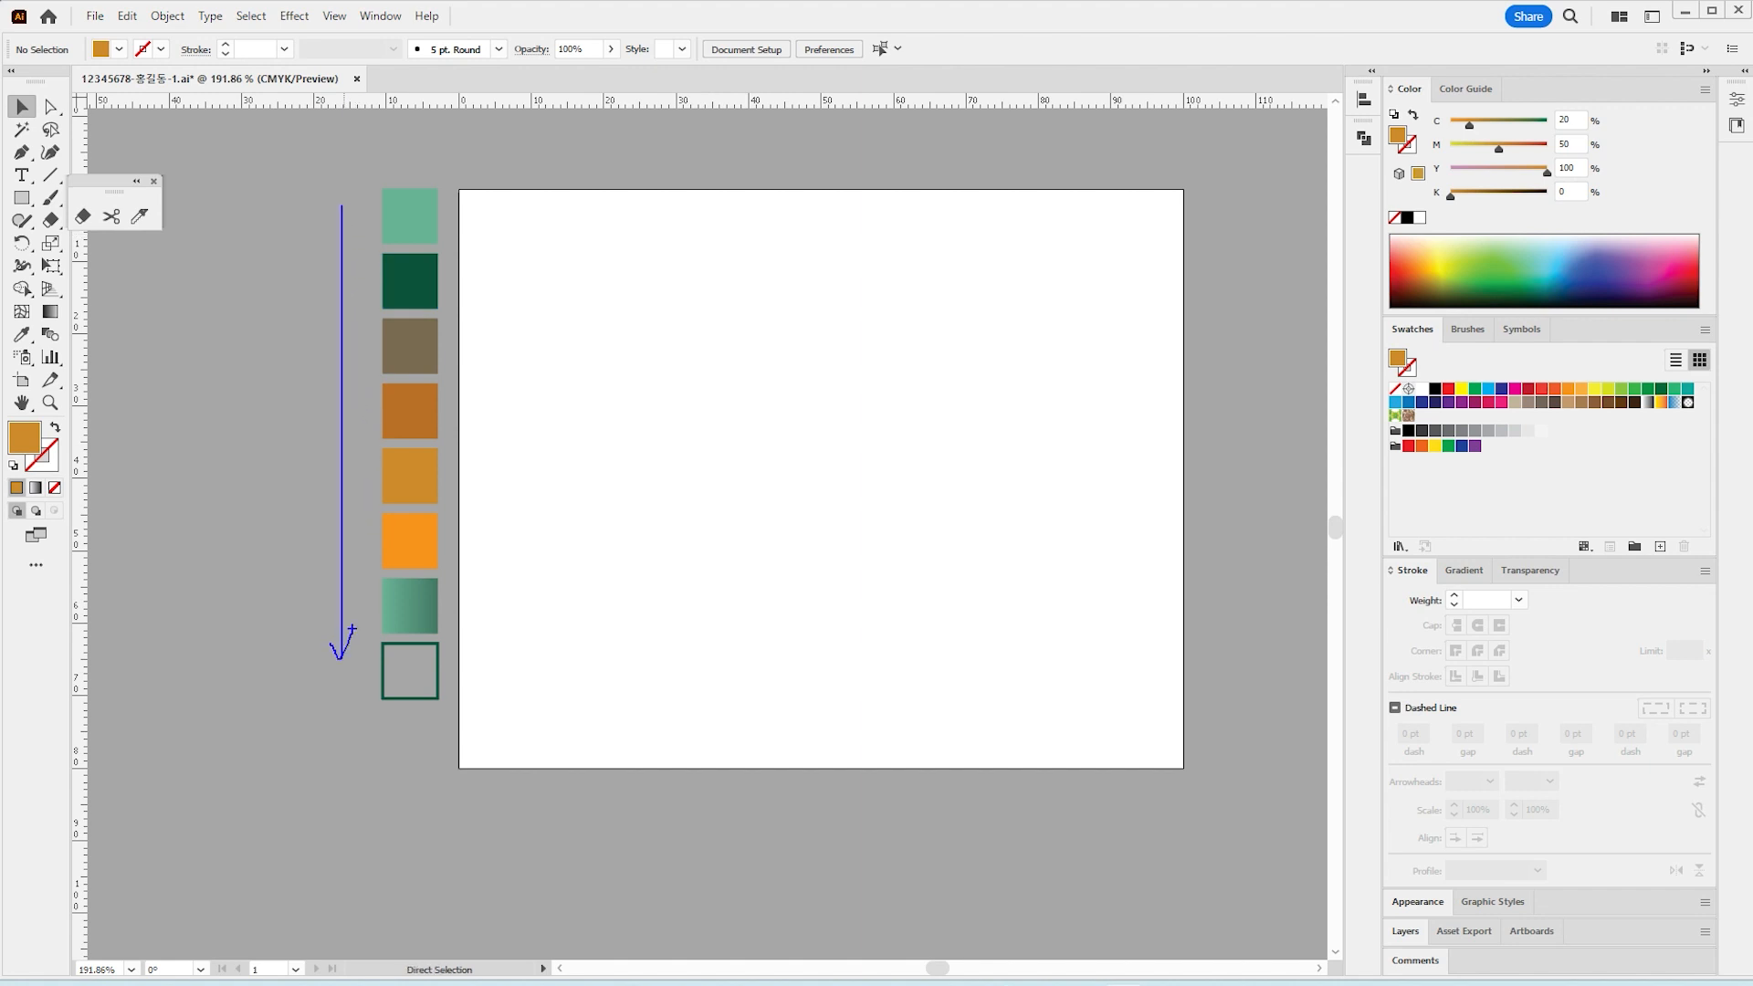
key("Escape")
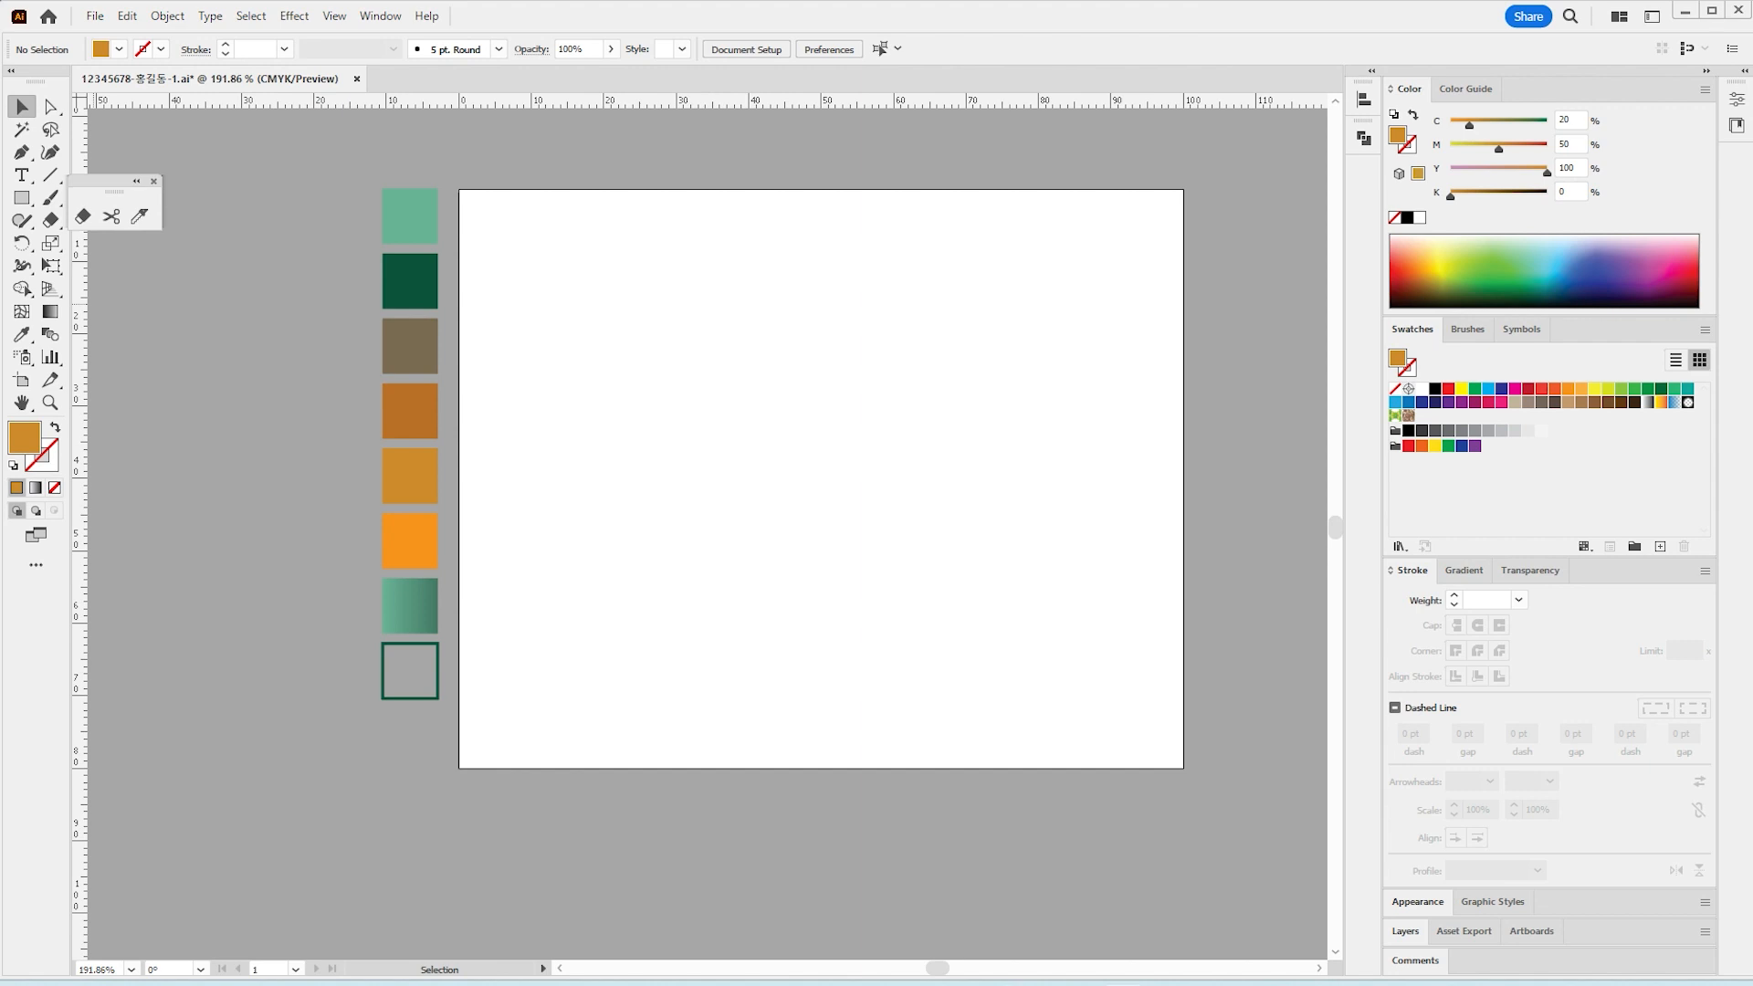
Step: Bring up the reference PDF in Adobe Acrobat, examine its CMYK color list beside the badge, and return to Illustrator
mouse_move(0, 69)
left_mouse_down()
mouse_move(901, 84)
mouse_move(956, 103)
left_mouse_up()
key("ctrl+2")
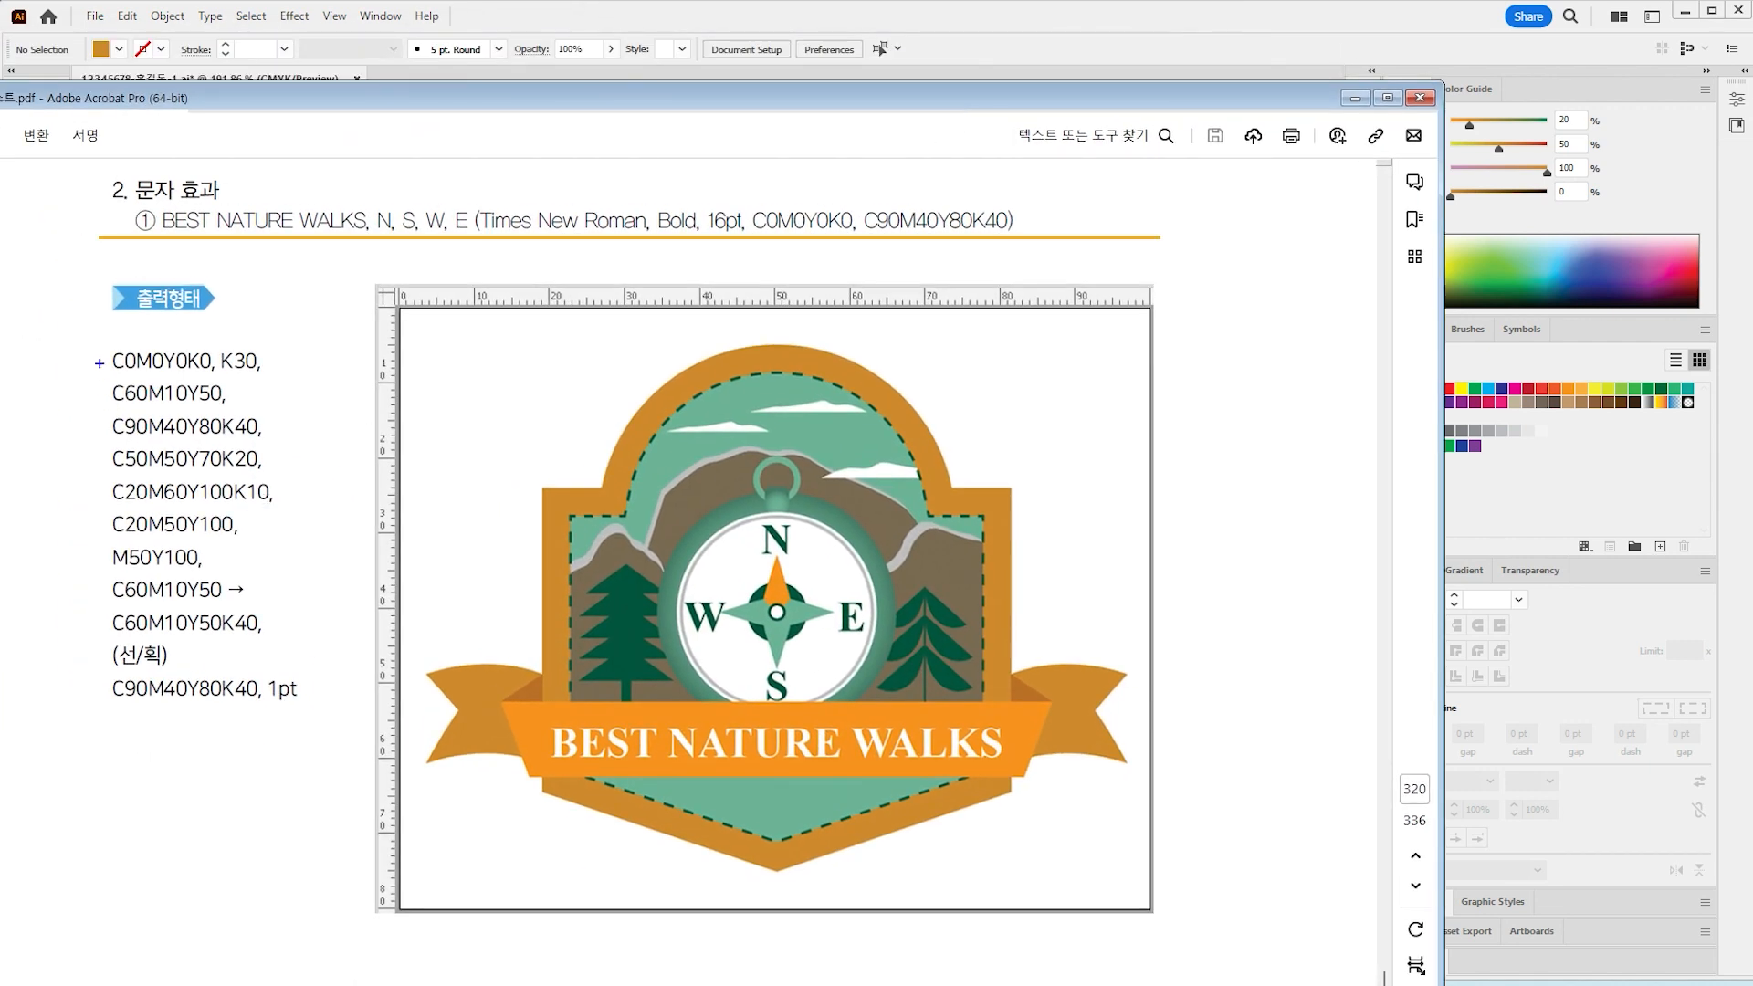
left_click_drag(94, 338, 328, 737)
key("Escape")
left_click_drag(567, 92, 0, 82)
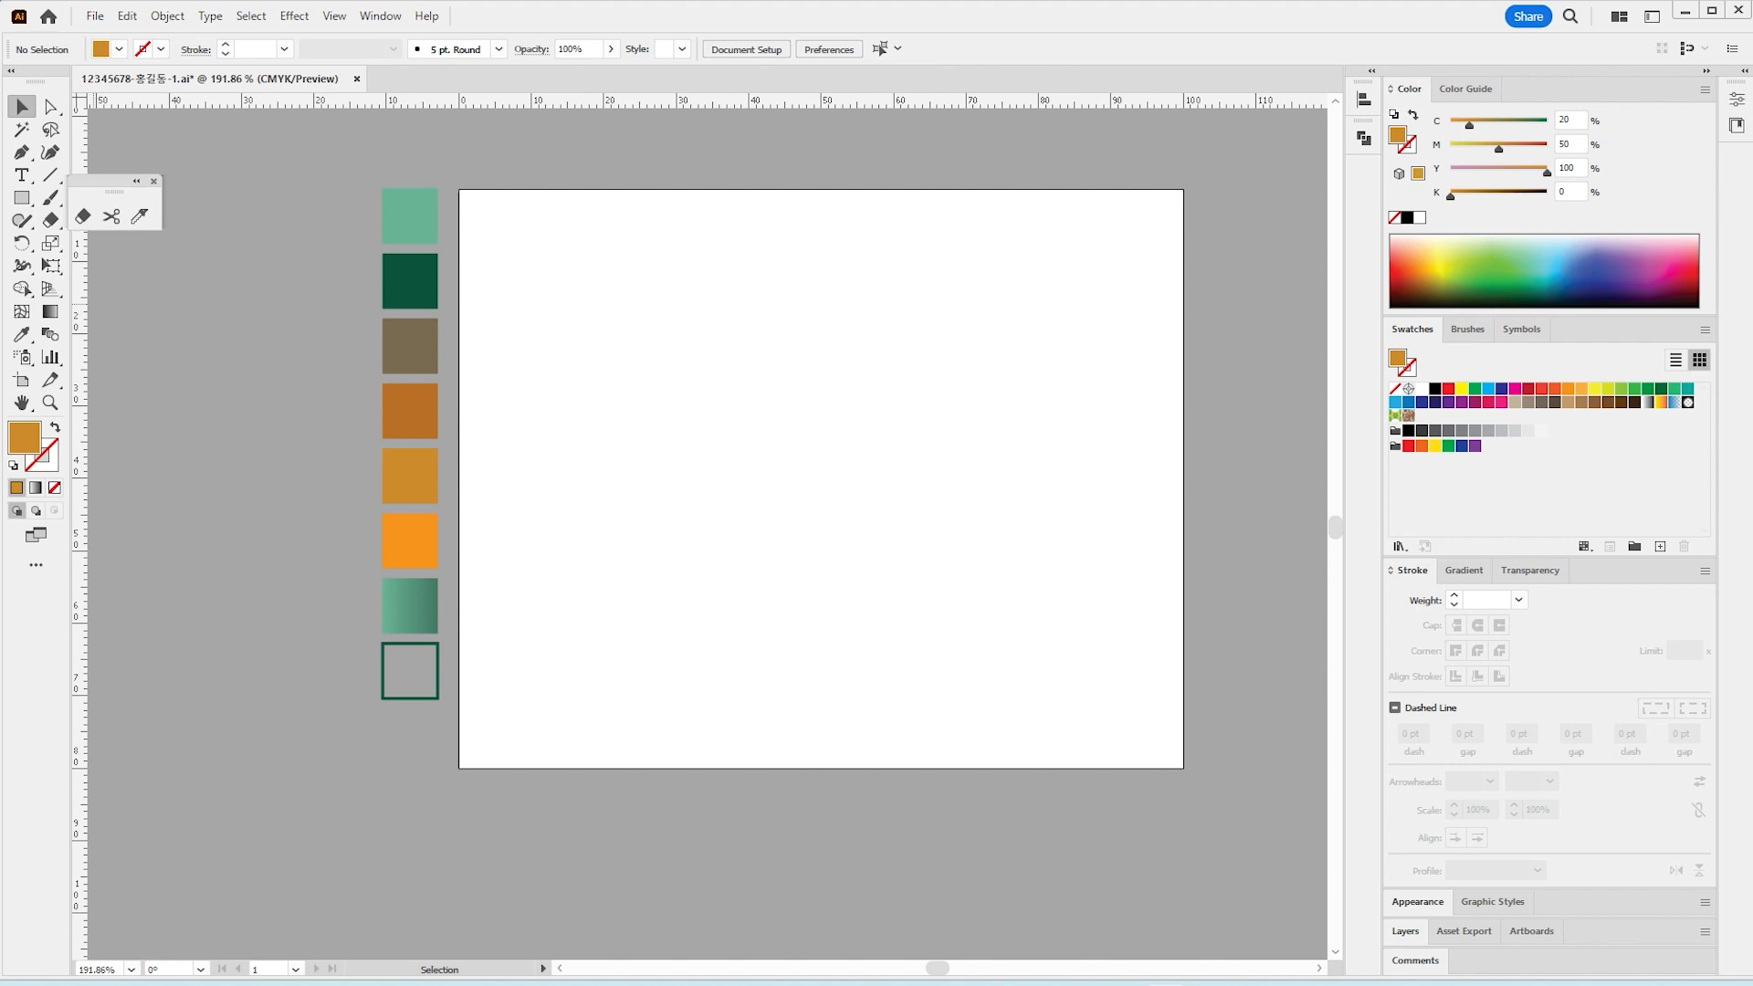
Step: Check the color settings of the light green, gradient and outlined sample squares beside the artboard
left_click(398, 210)
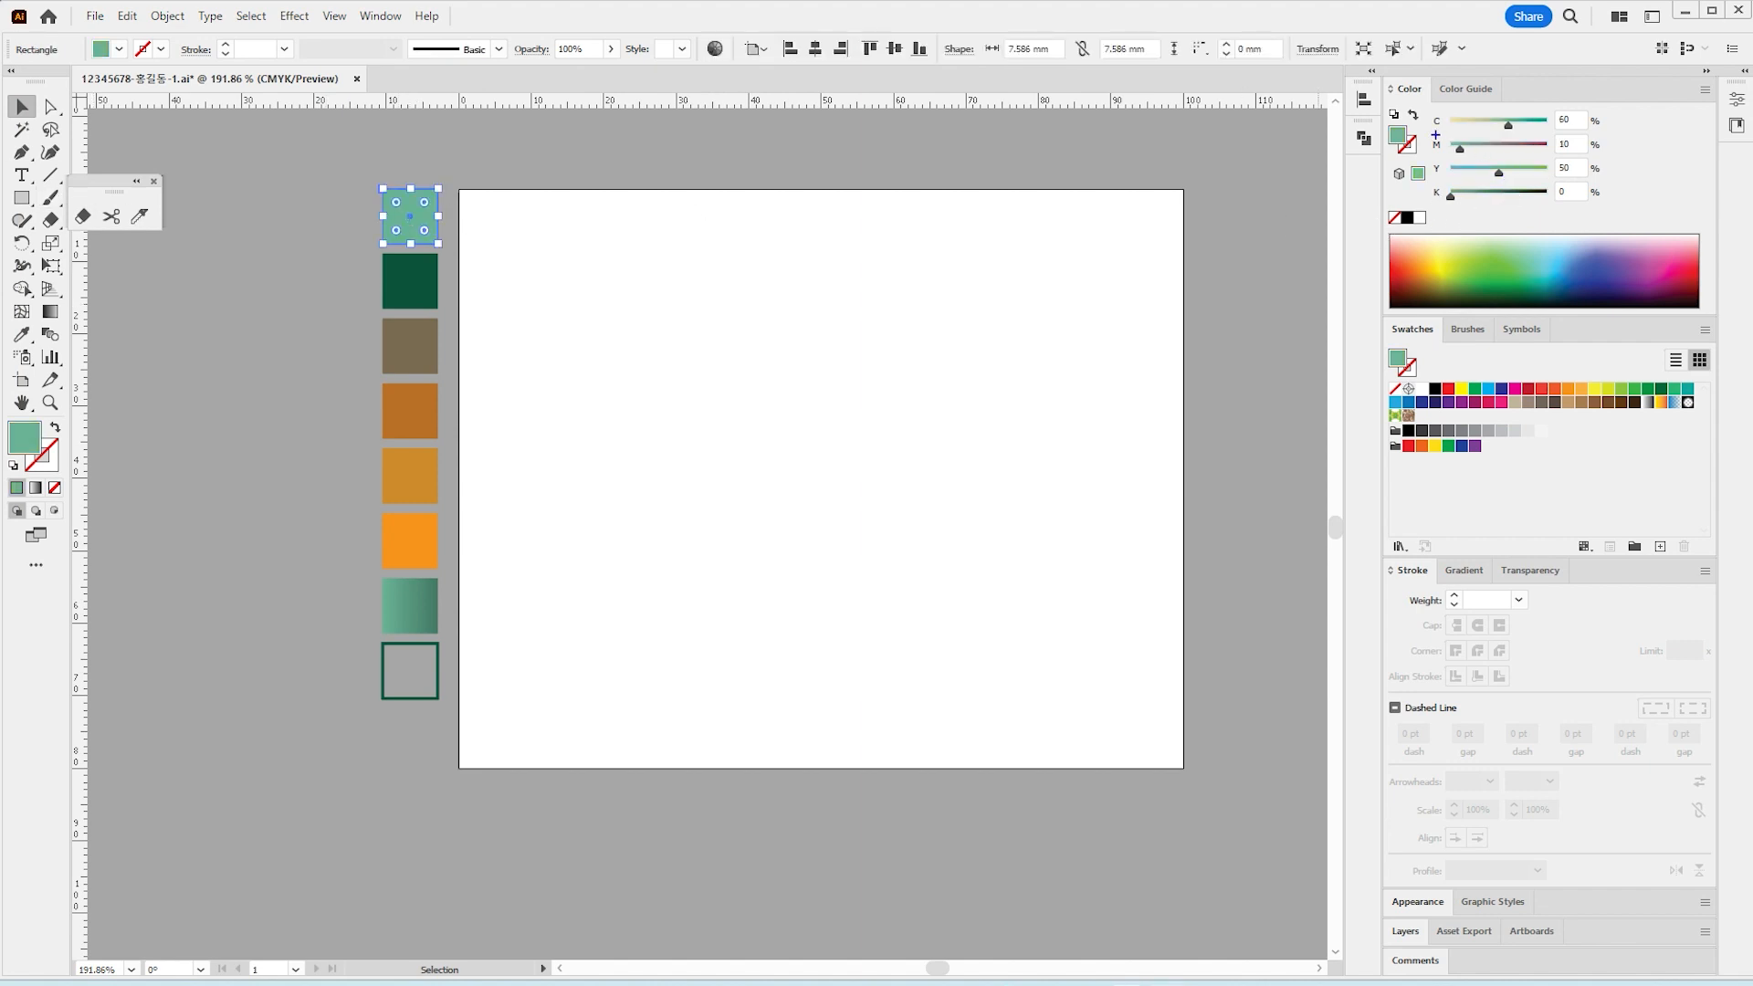
left_click_drag(1389, 100, 1596, 219)
key("Escape")
left_click(424, 616)
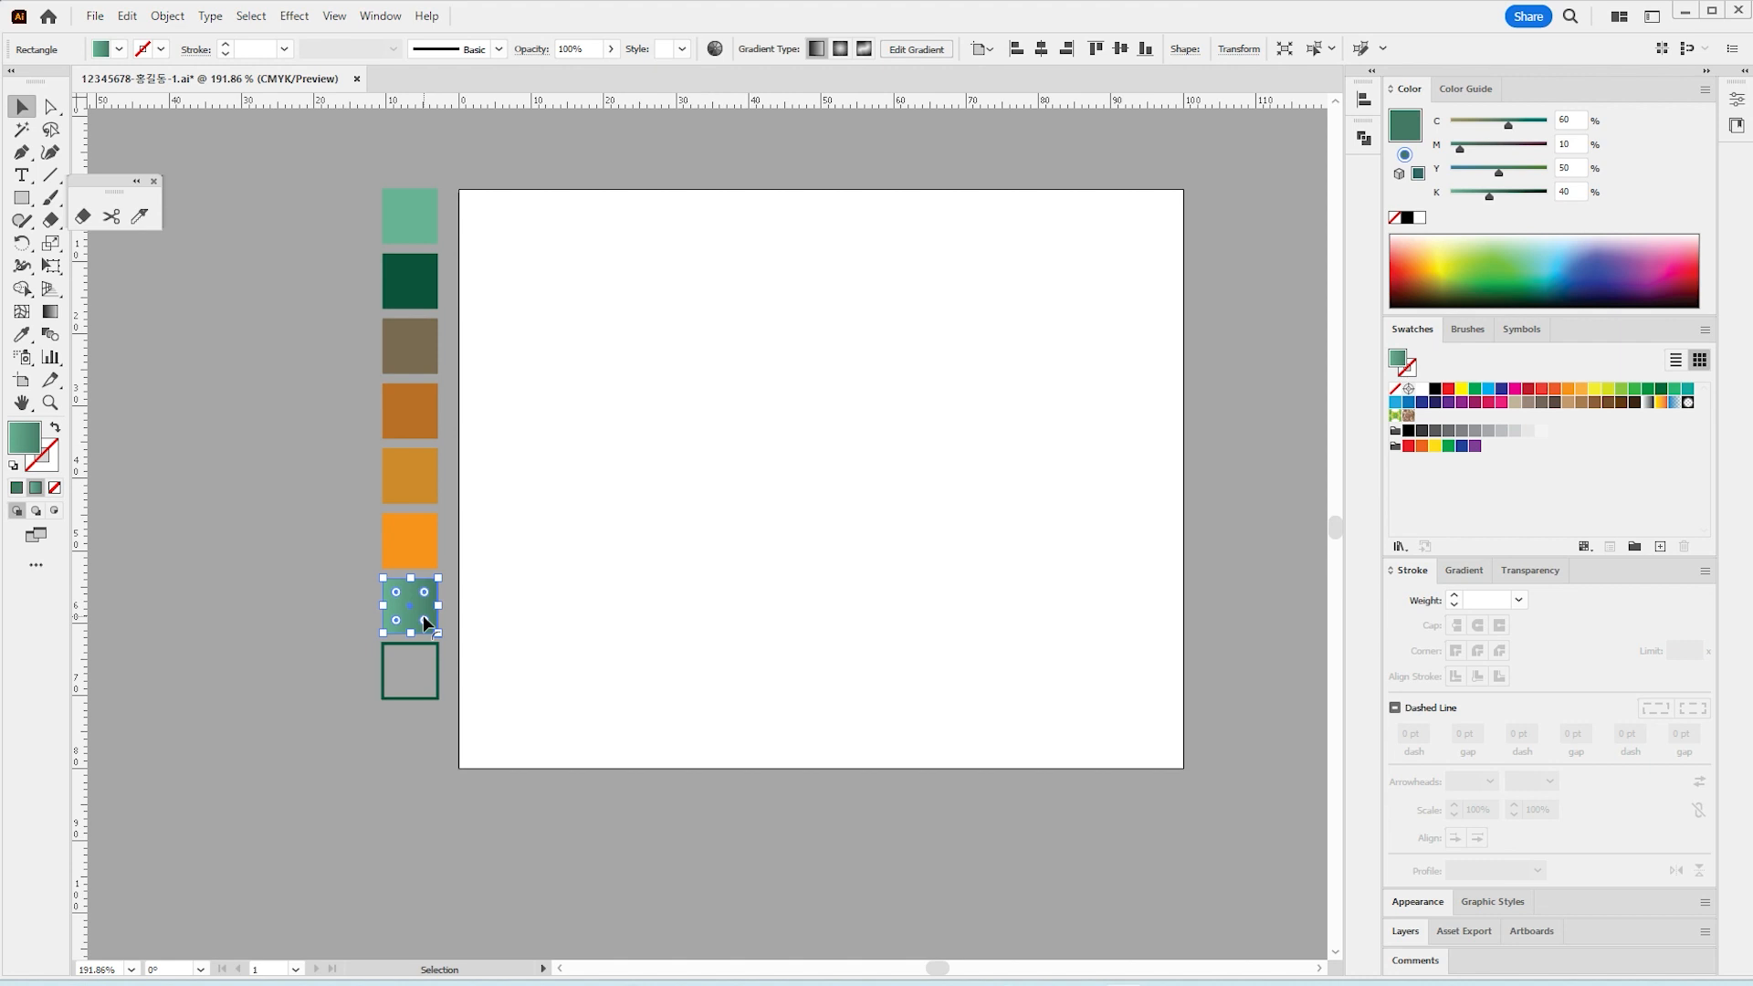
left_click(435, 697)
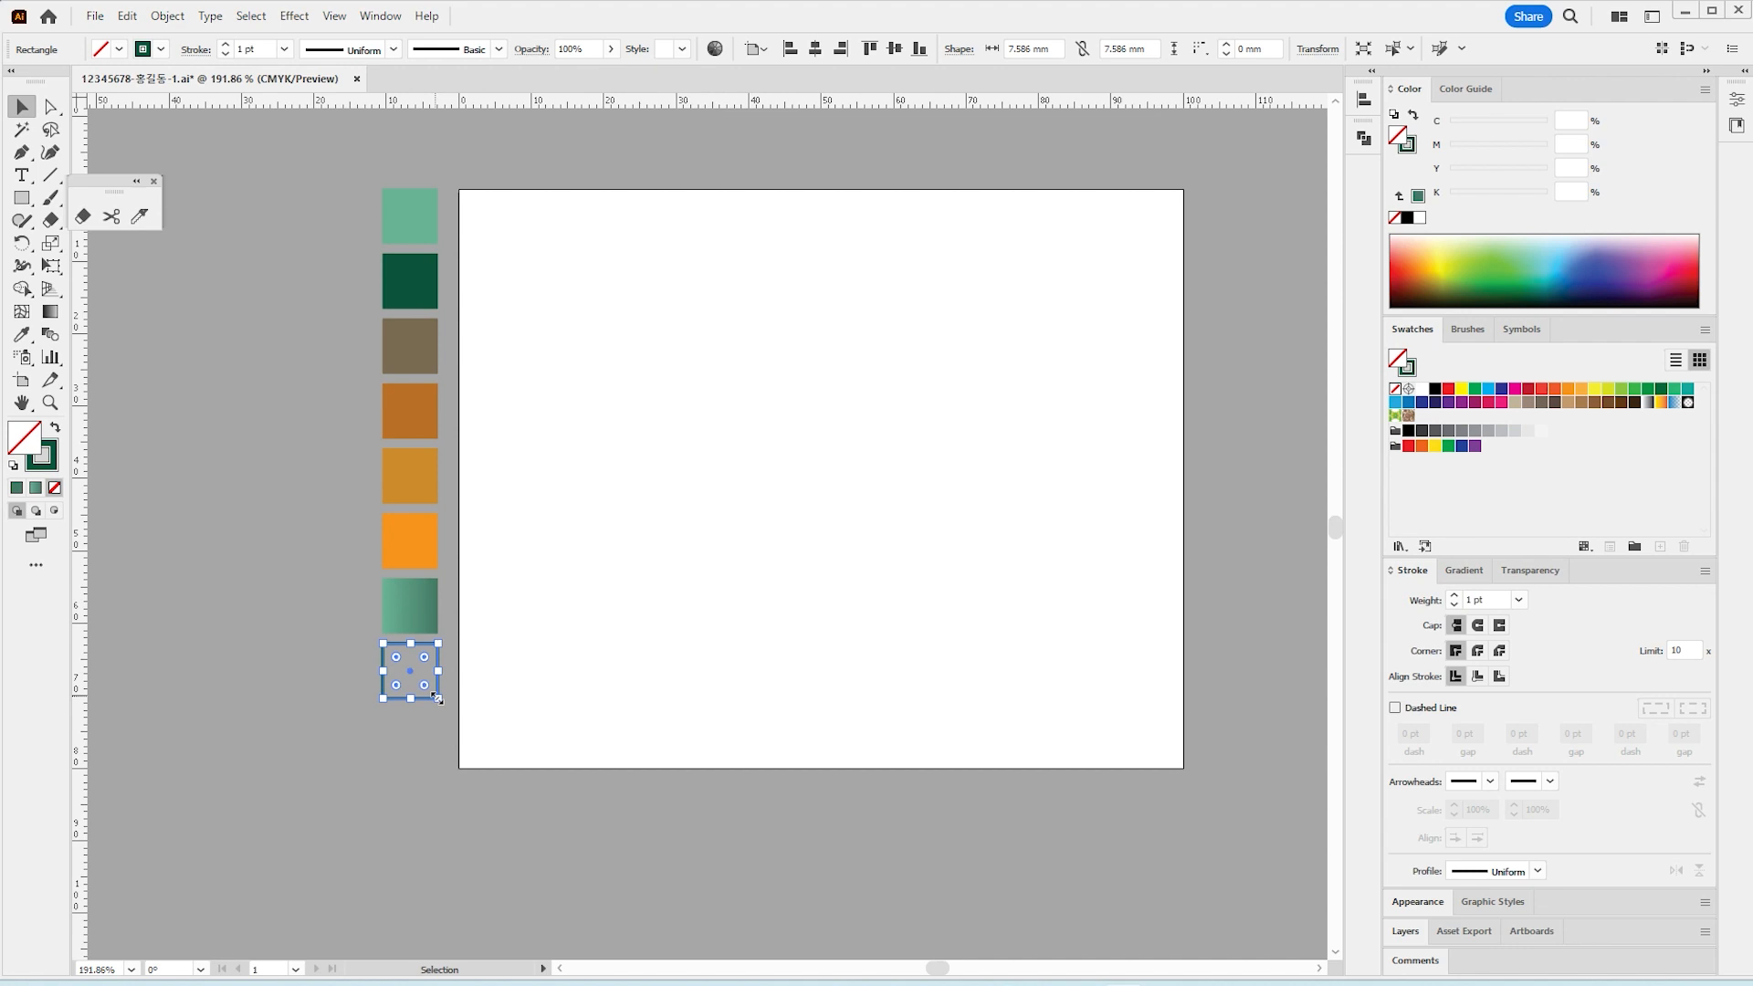
left_click(615, 676)
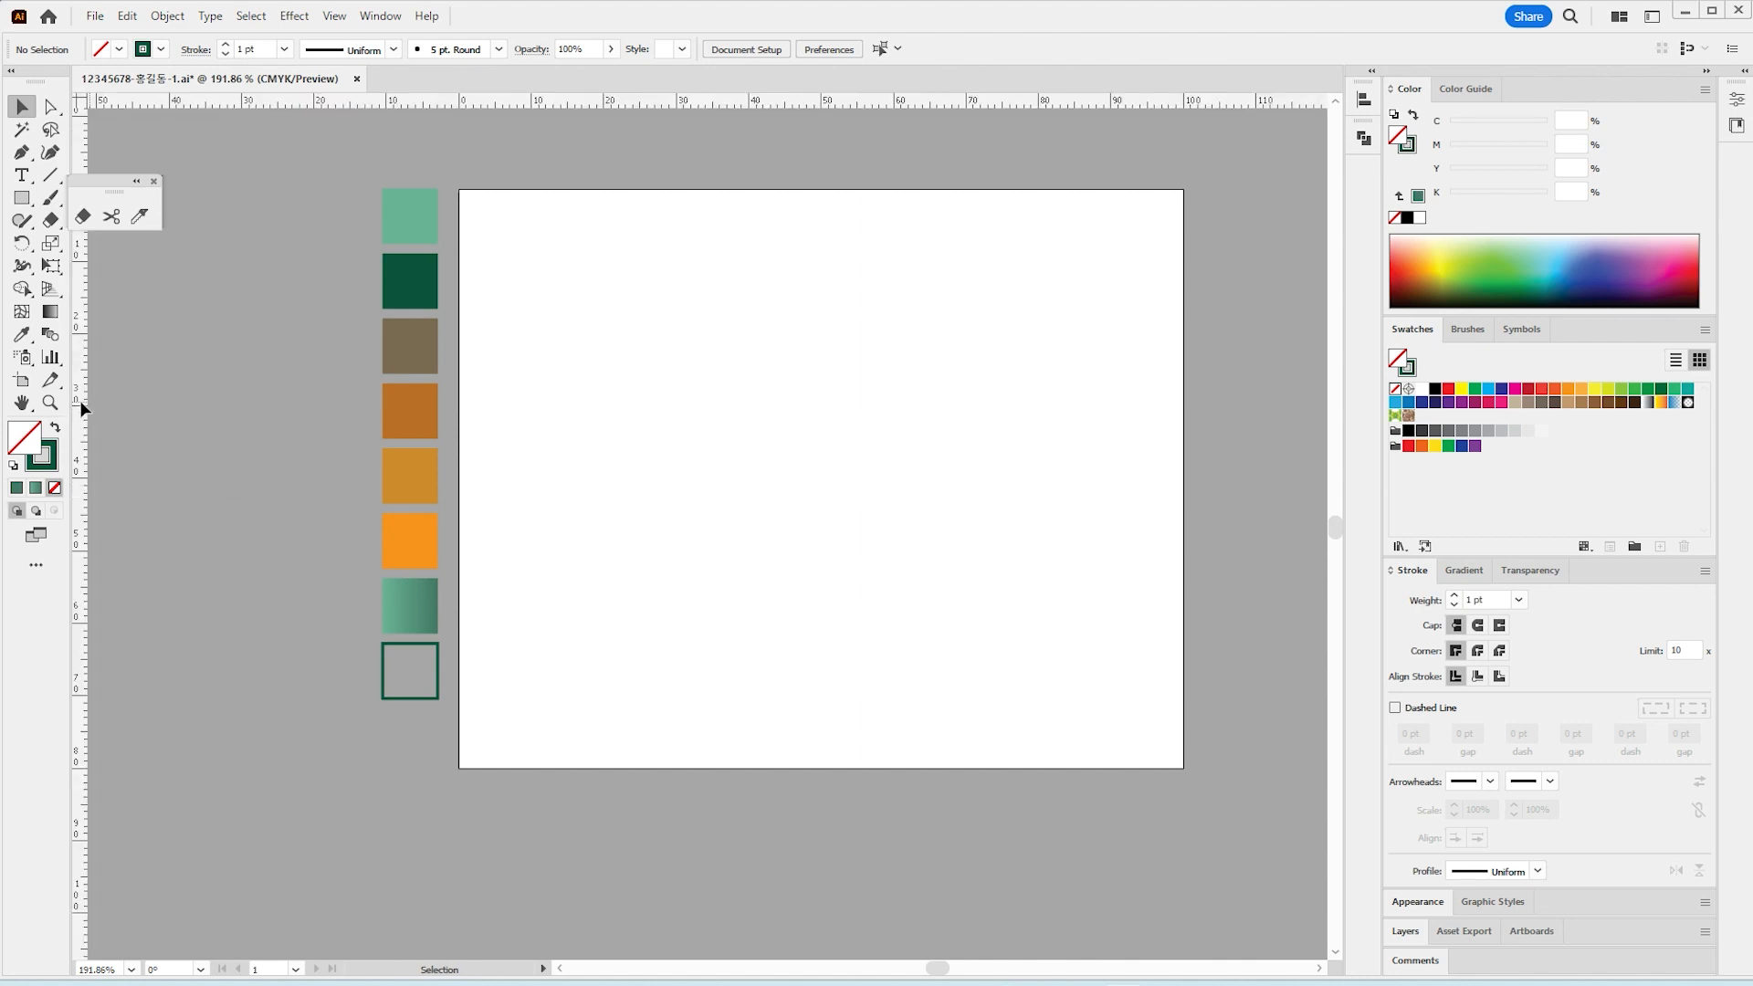
Step: Place one vertical and one horizontal ruler guide near the middle of the artboard
left_click_drag(82, 409, 818, 420)
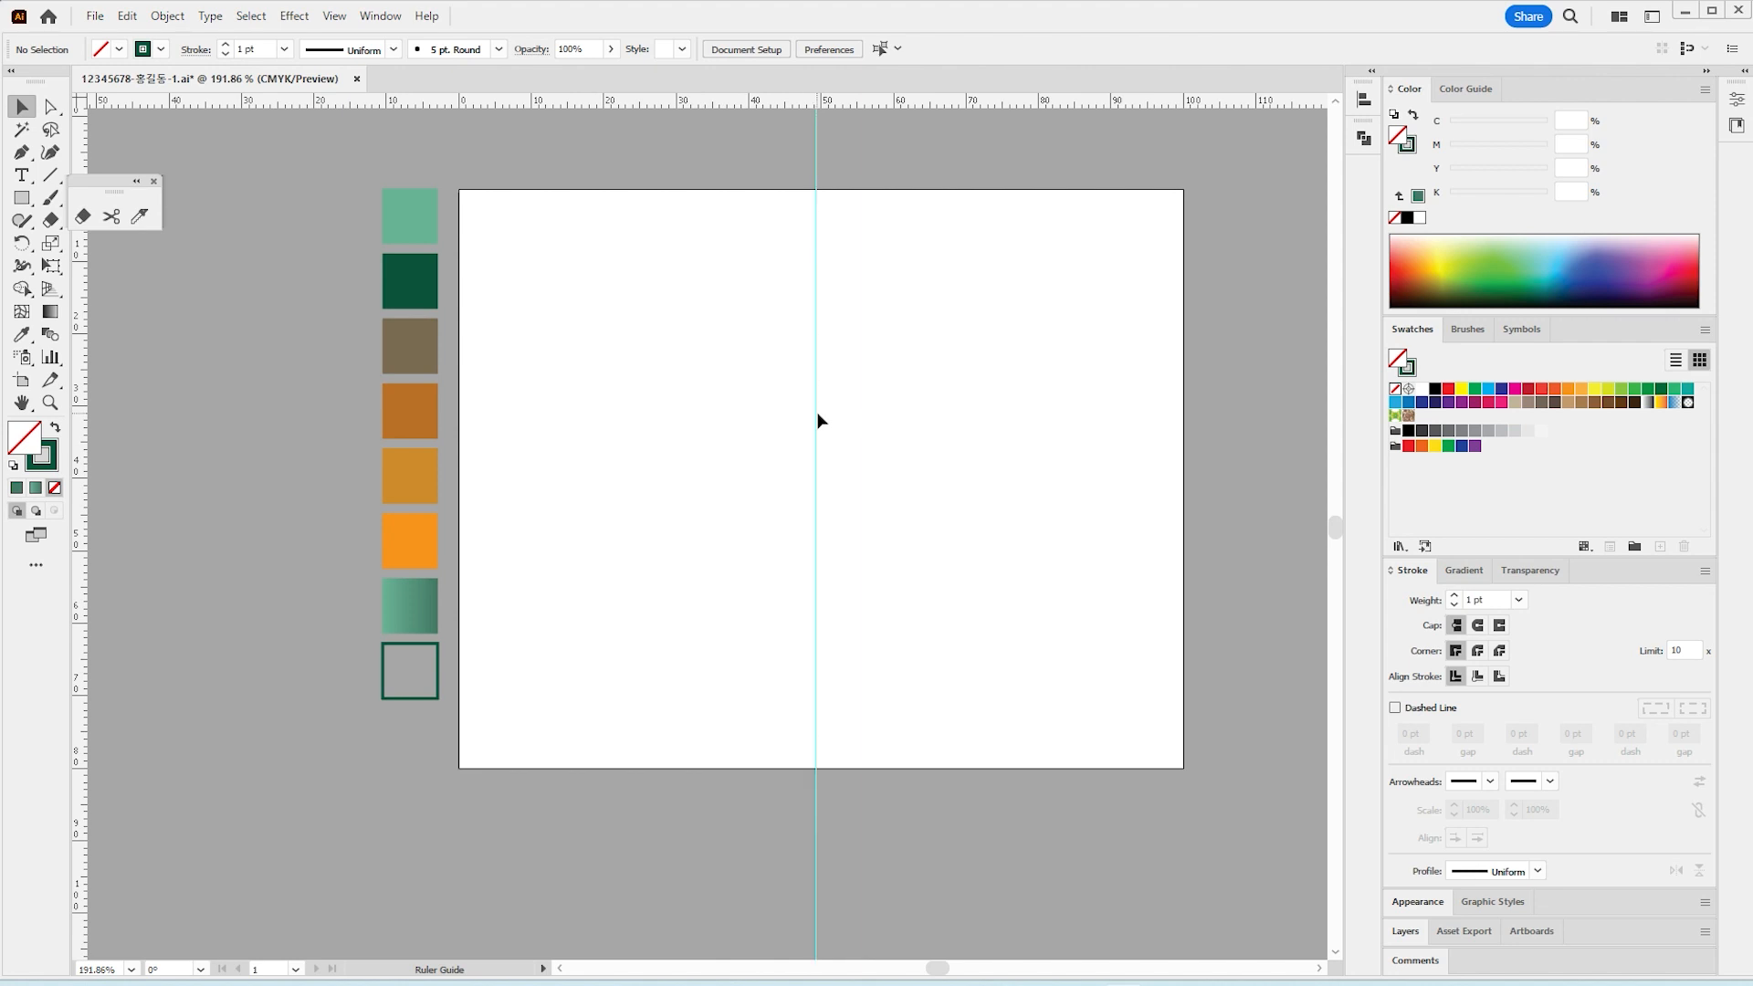
left_click(917, 108)
left_click_drag(918, 102, 922, 464)
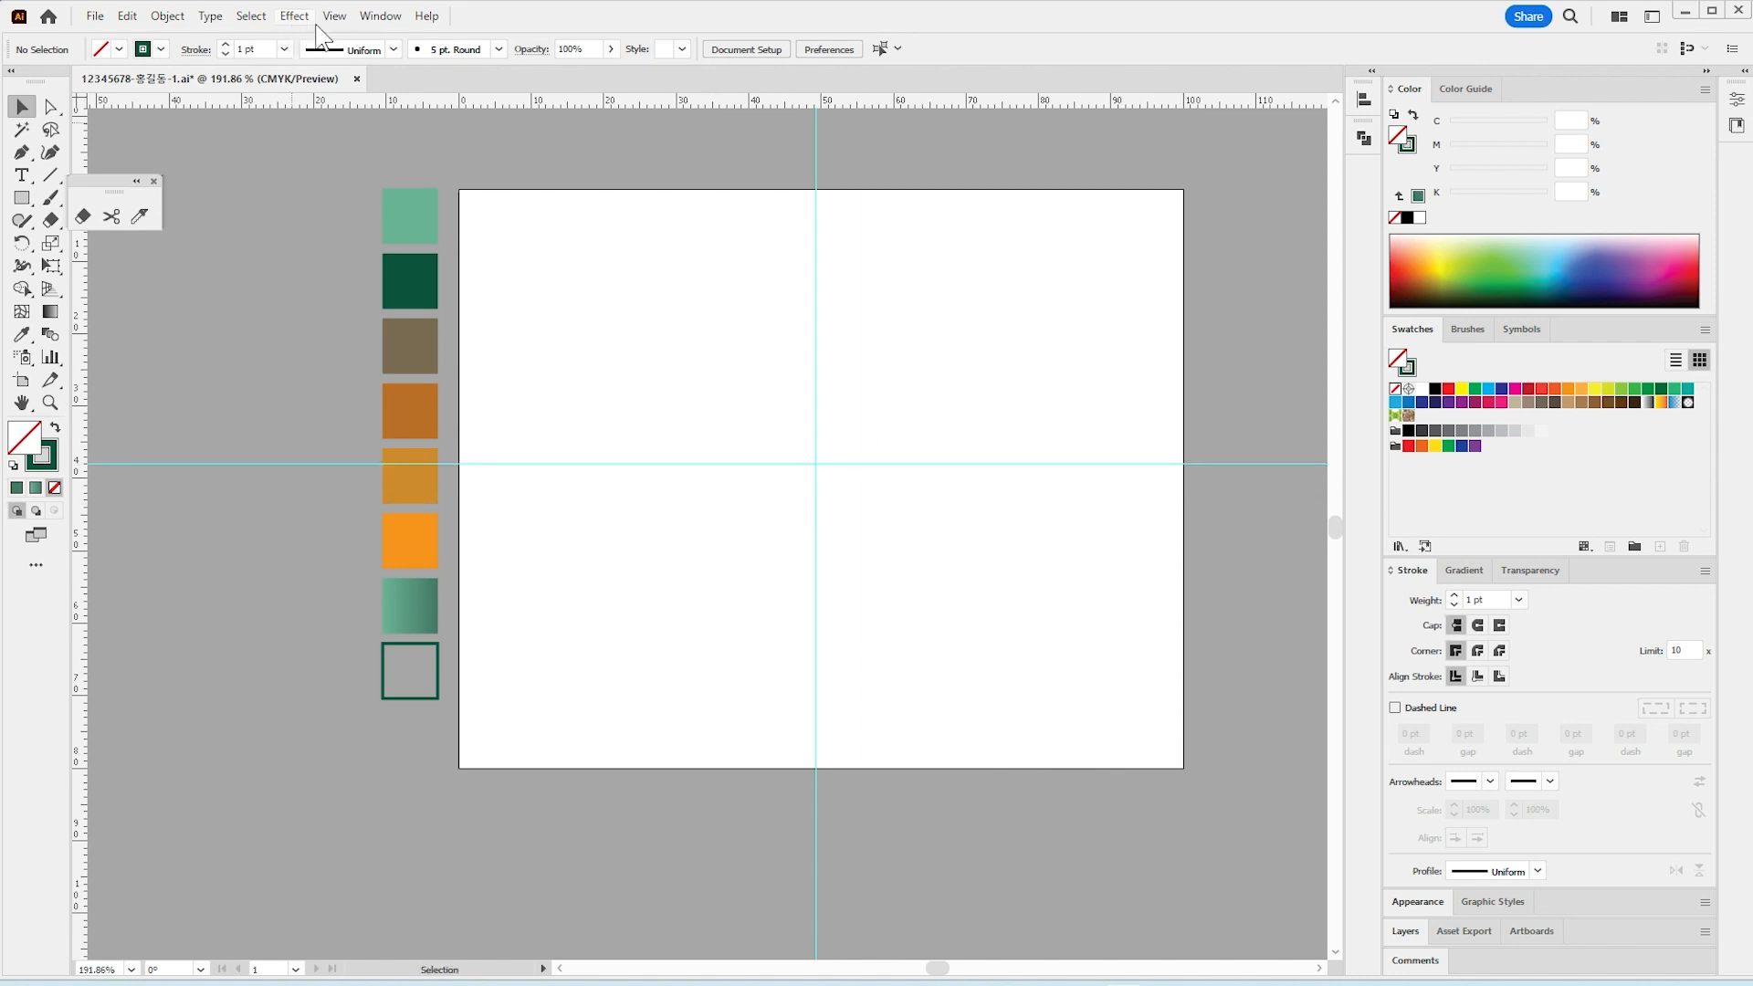
Step: Unlock the guides and select both the vertical and the horizontal guide
left_click(340, 18)
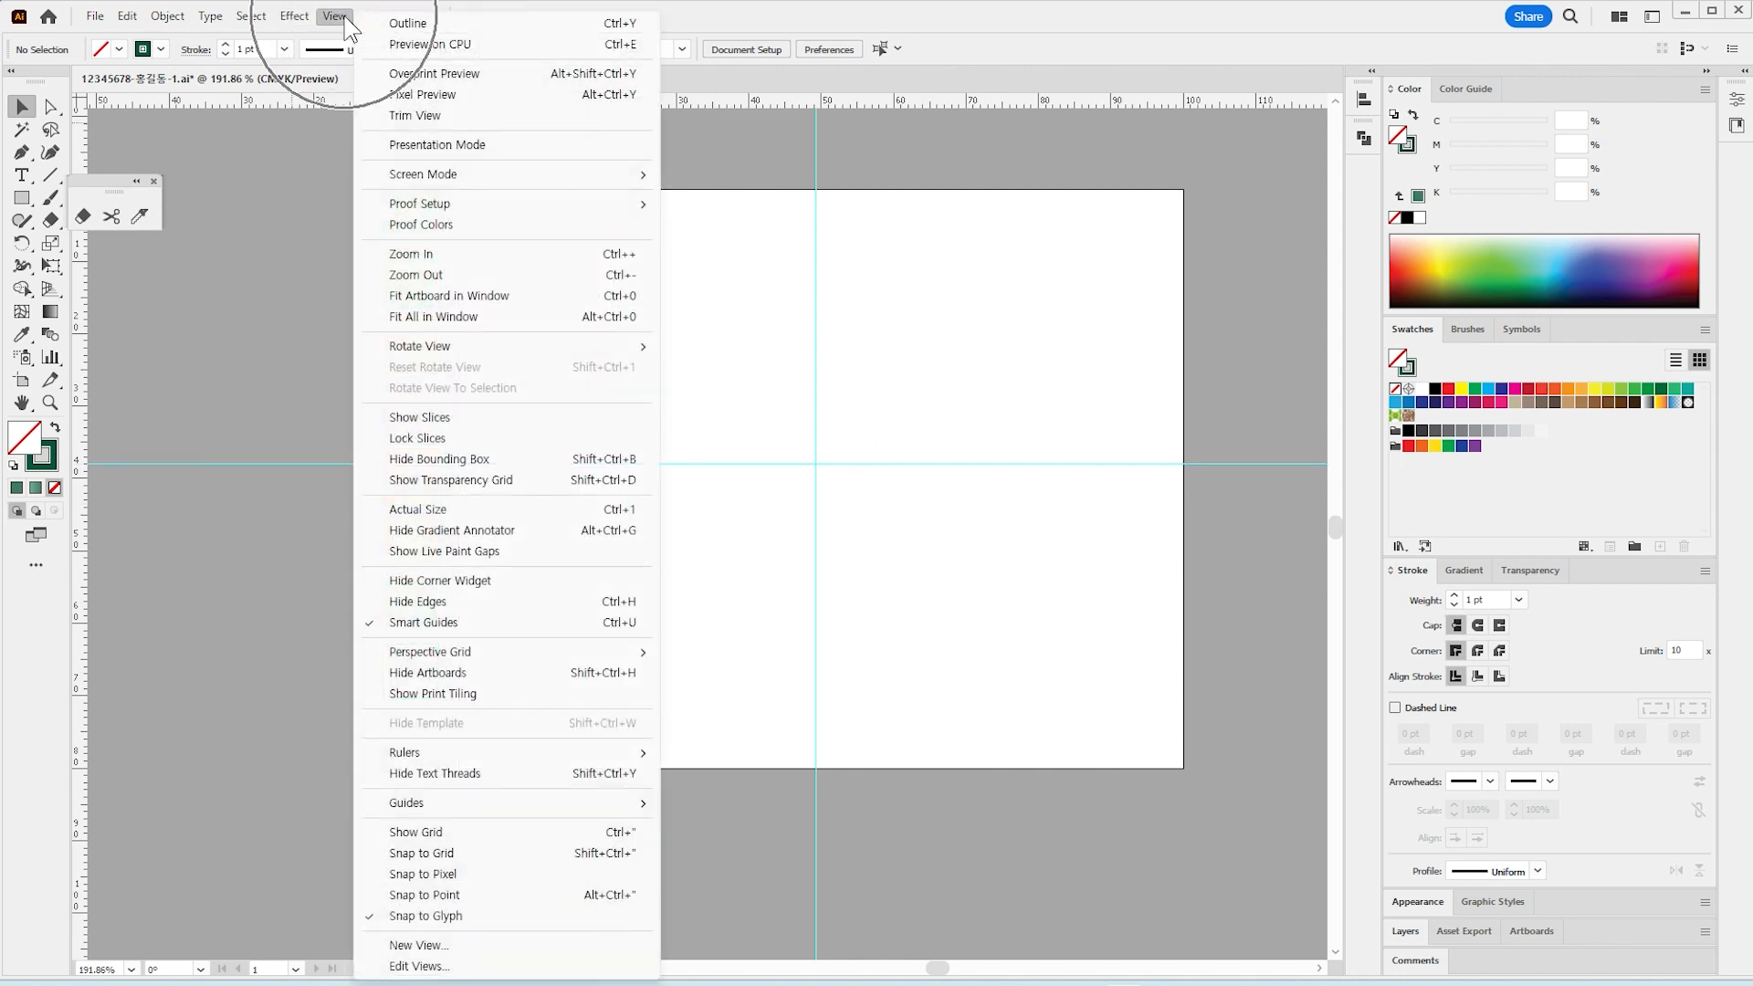
left_click(589, 806)
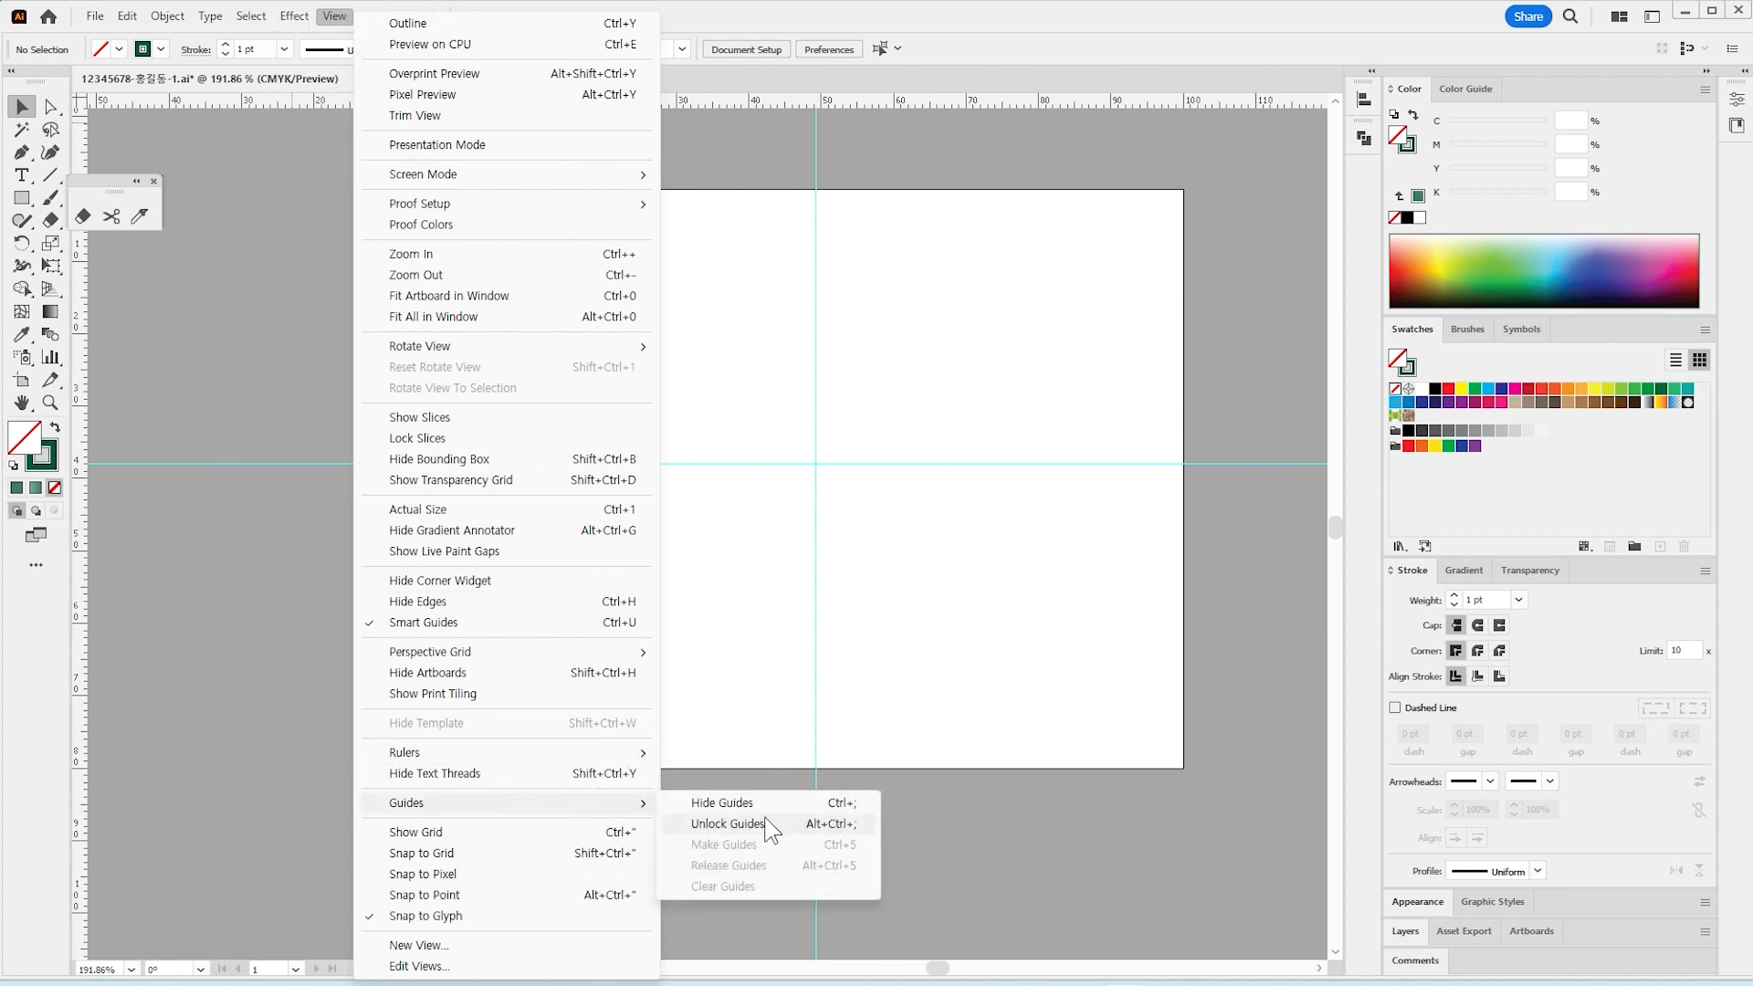
left_click(787, 825)
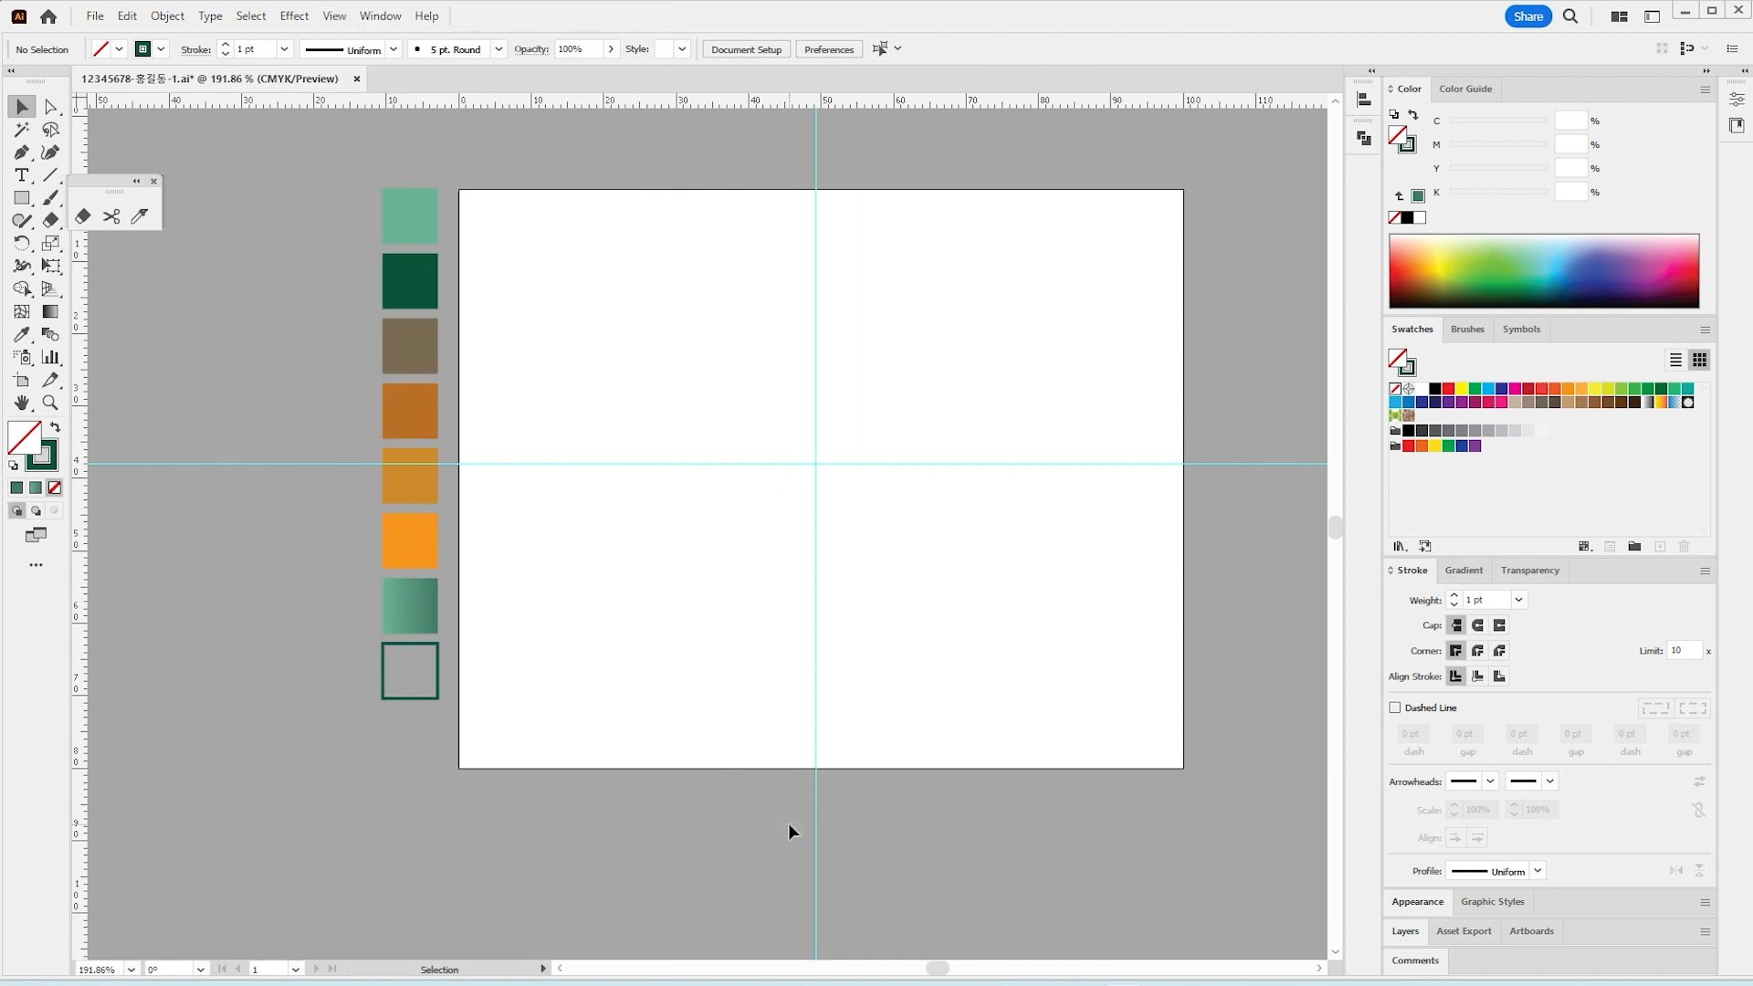
left_click_drag(759, 296, 883, 521)
left_click_drag(673, 358, 894, 571)
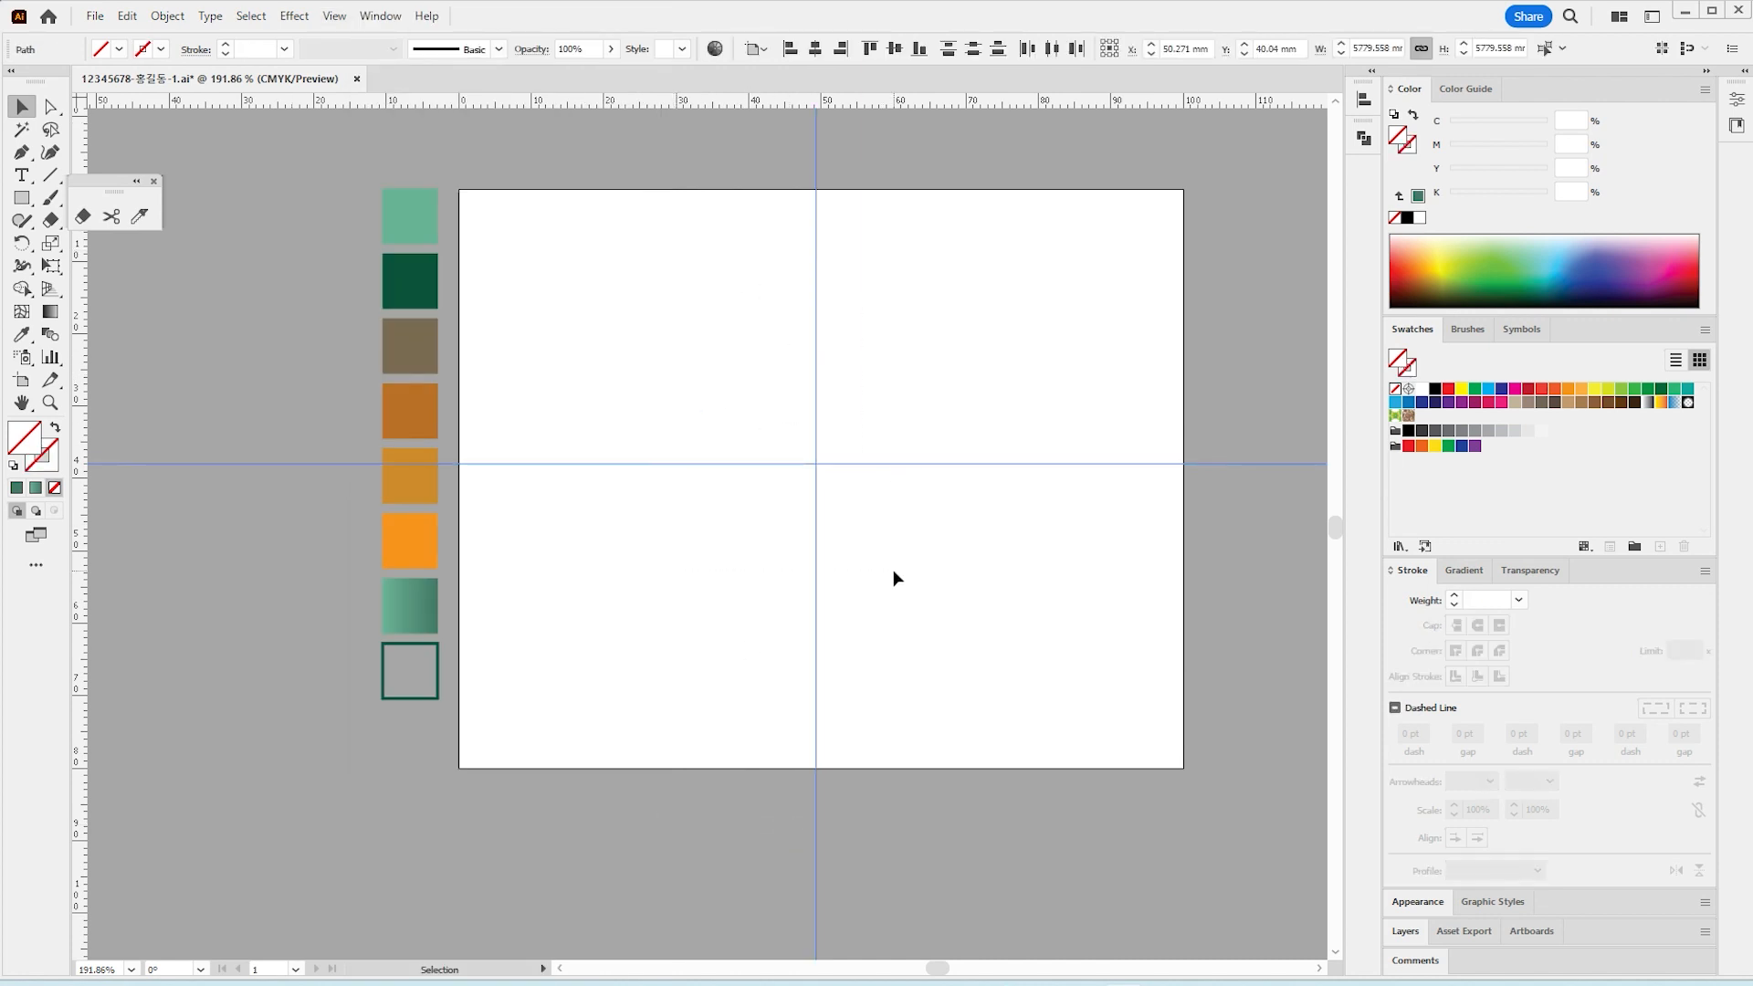
left_click(894, 578)
left_click_drag(681, 385, 868, 563)
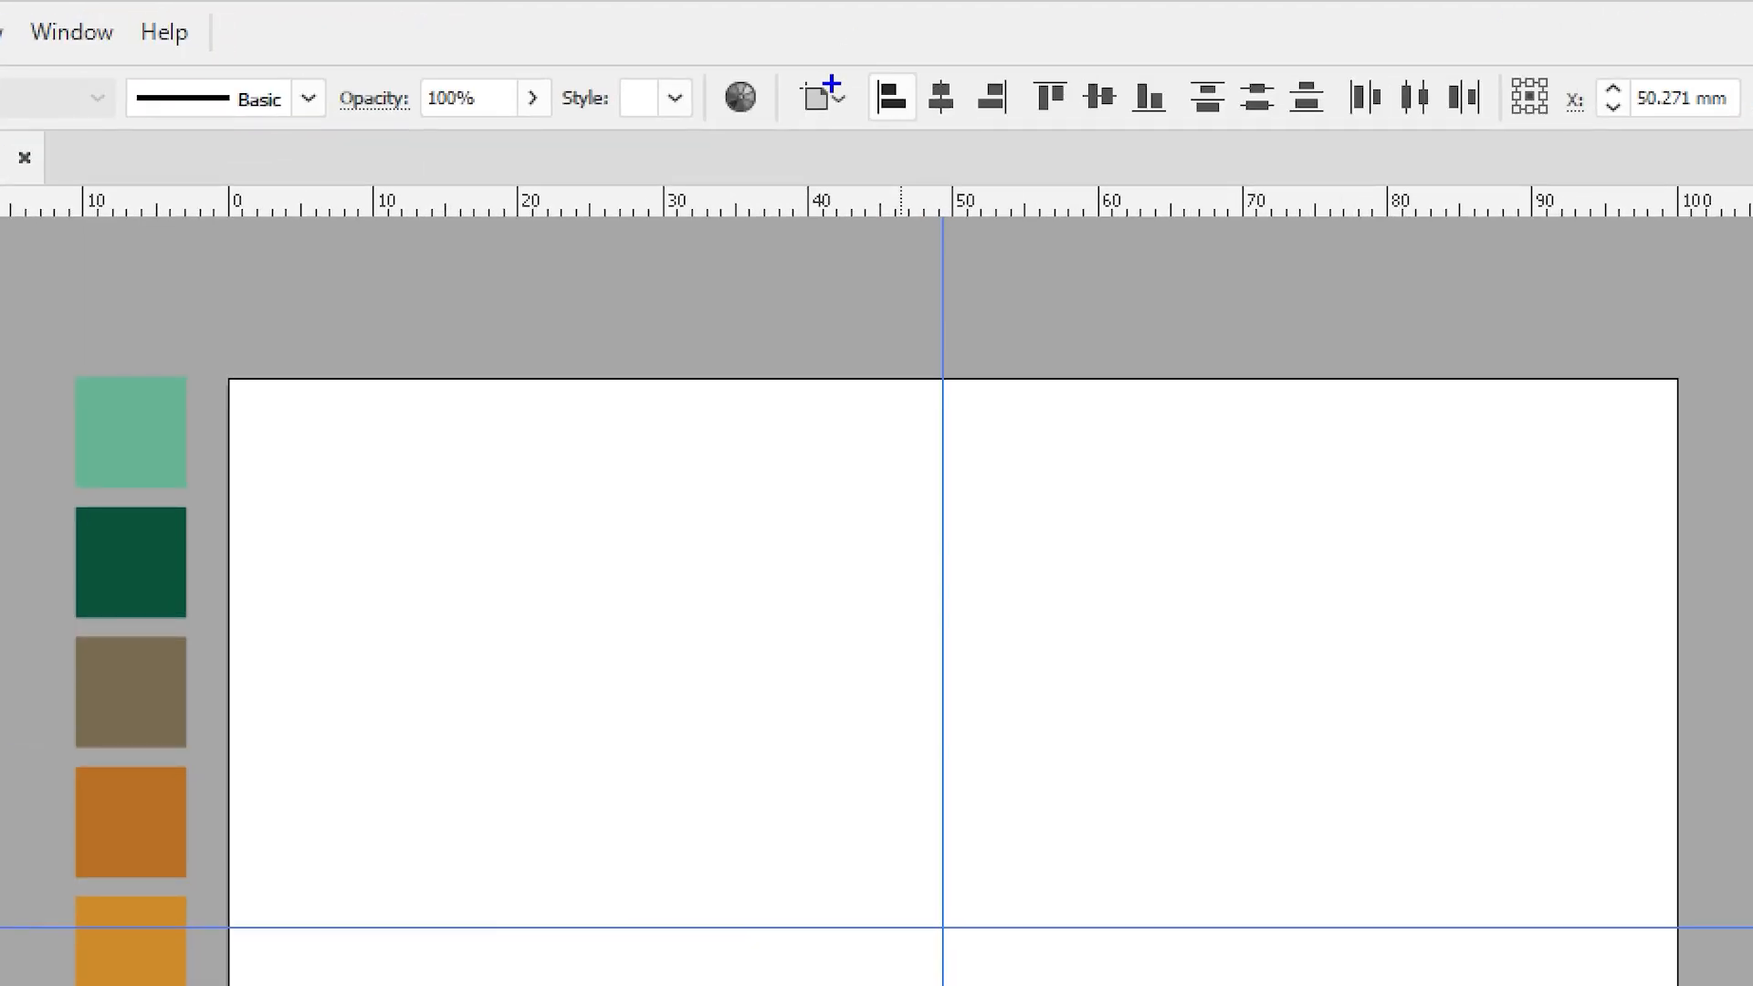
Step: Align the two selected guides to the horizontal and vertical center of the artboard
mouse_move(783, 66)
left_mouse_down()
mouse_move(868, 139)
mouse_move(940, 129)
mouse_move(904, 67)
mouse_move(952, 54)
mouse_move(974, 87)
mouse_move(949, 146)
left_mouse_up()
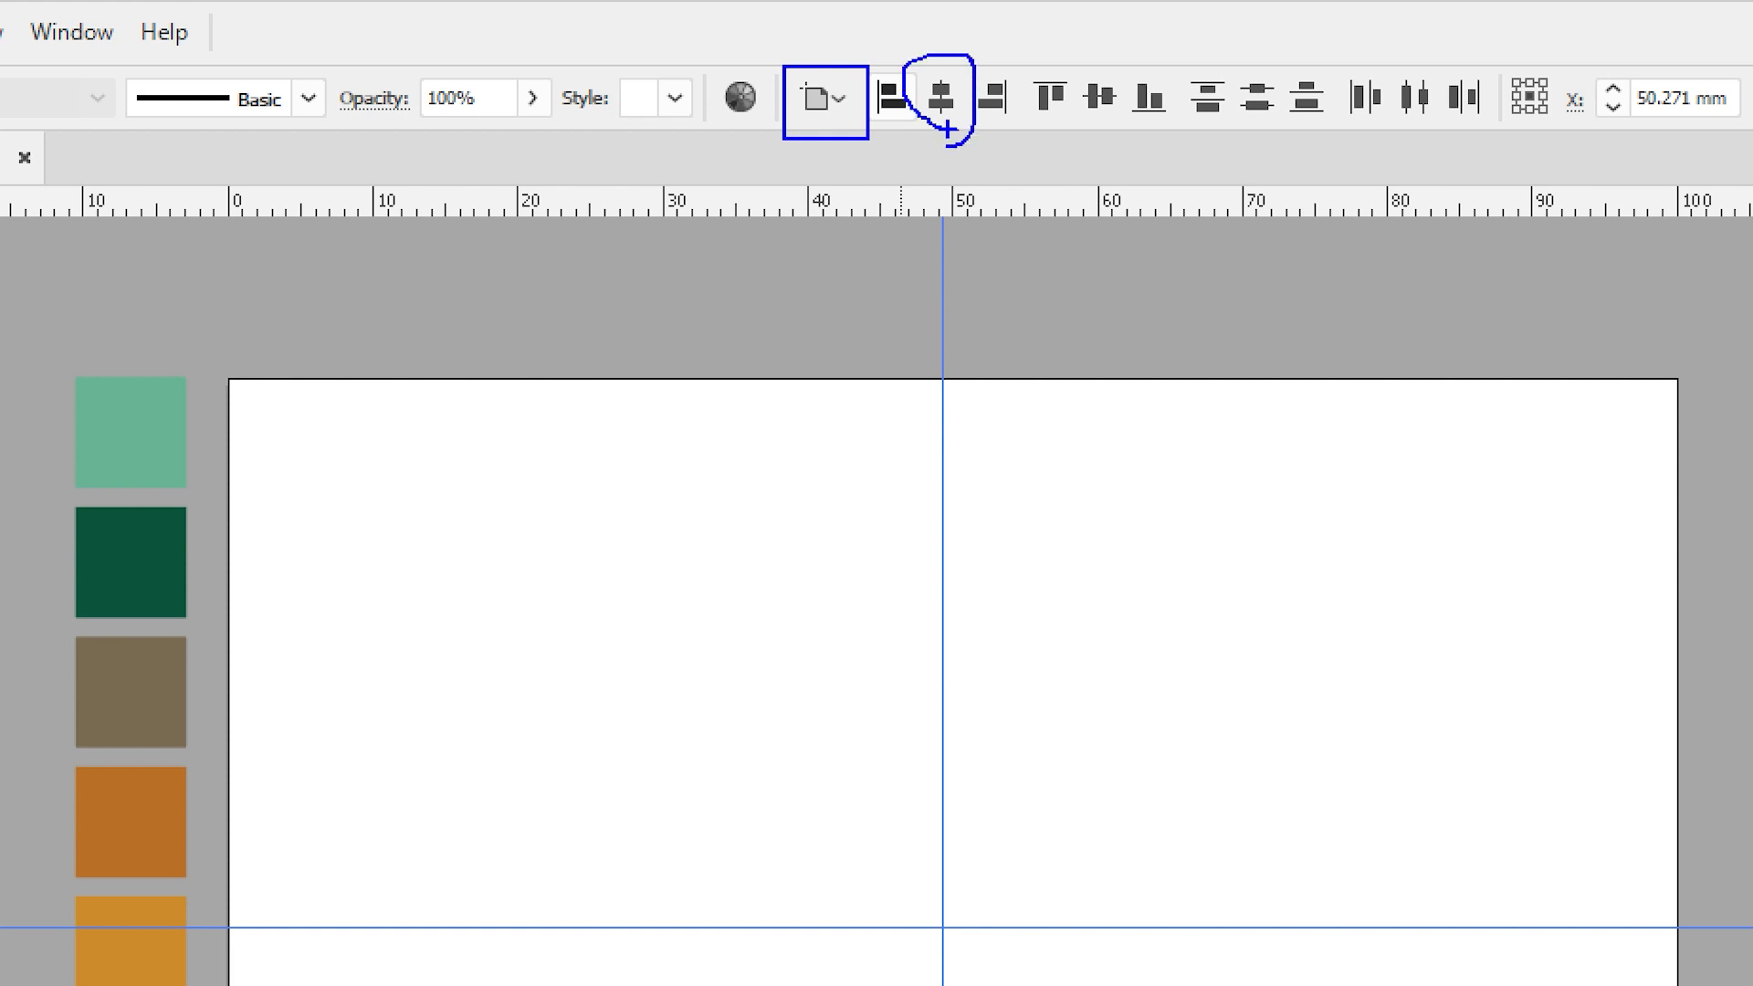
mouse_move(1121, 128)
left_mouse_down()
mouse_move(1065, 84)
mouse_move(1089, 54)
mouse_move(1134, 96)
mouse_move(1123, 144)
left_mouse_up()
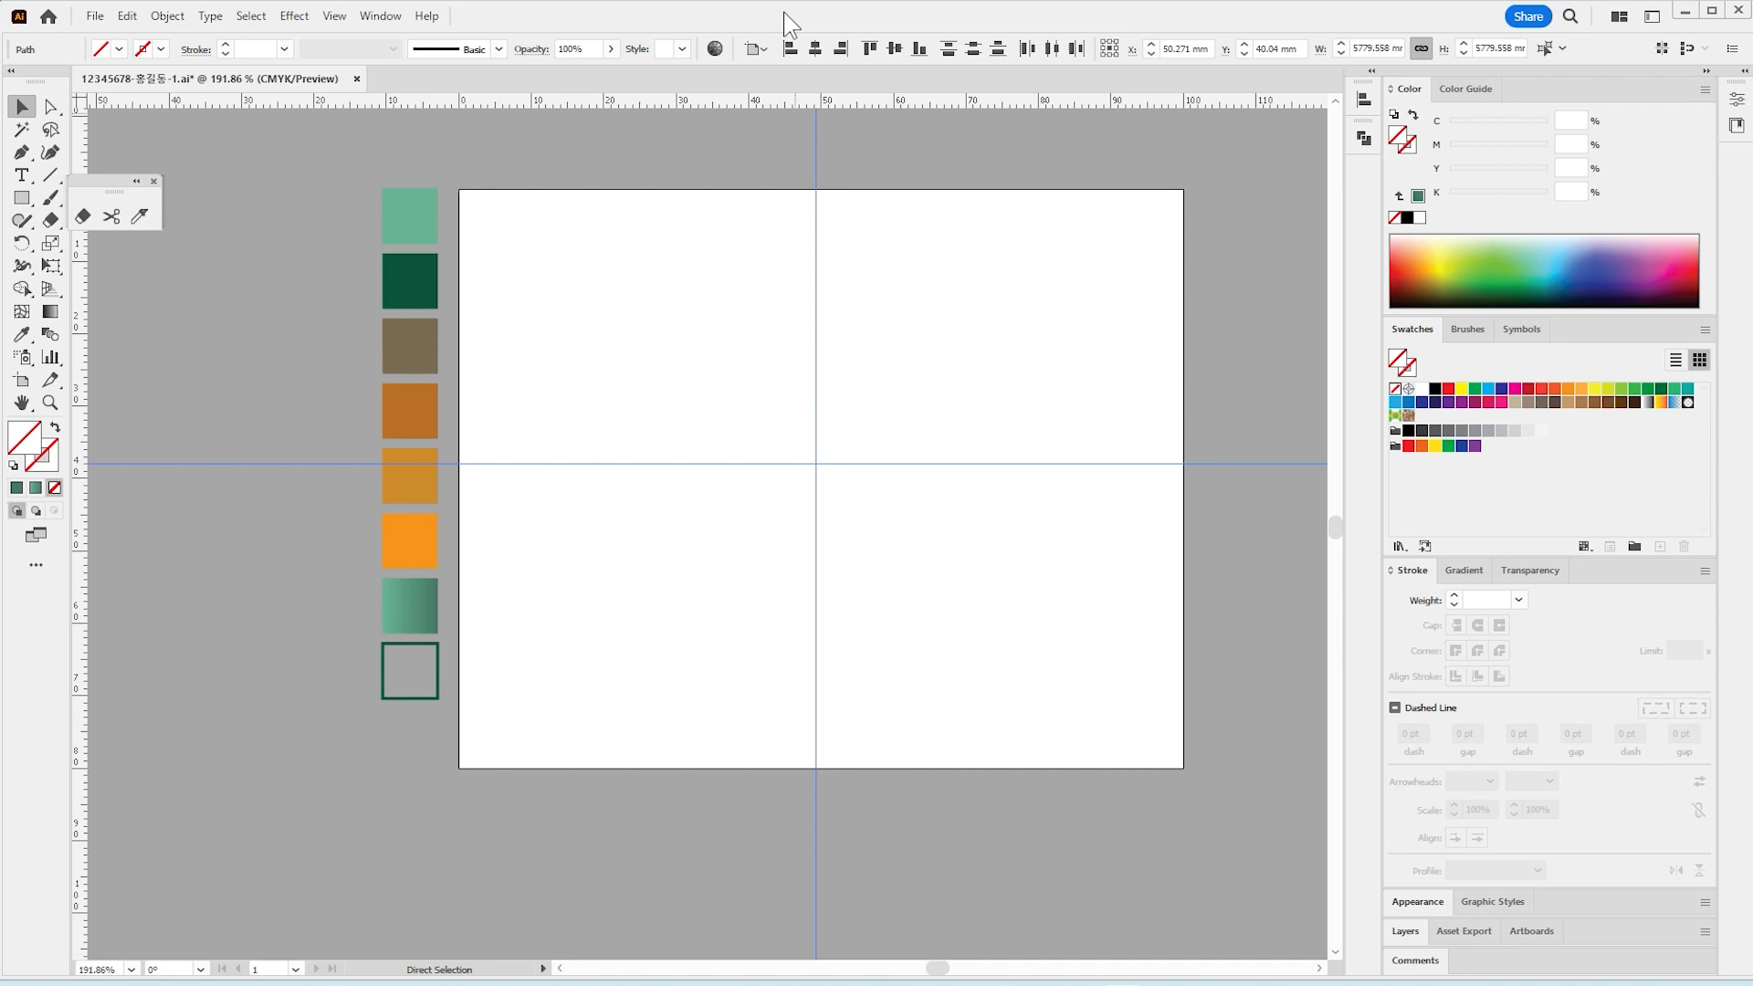
left_click(815, 49)
left_click(895, 48)
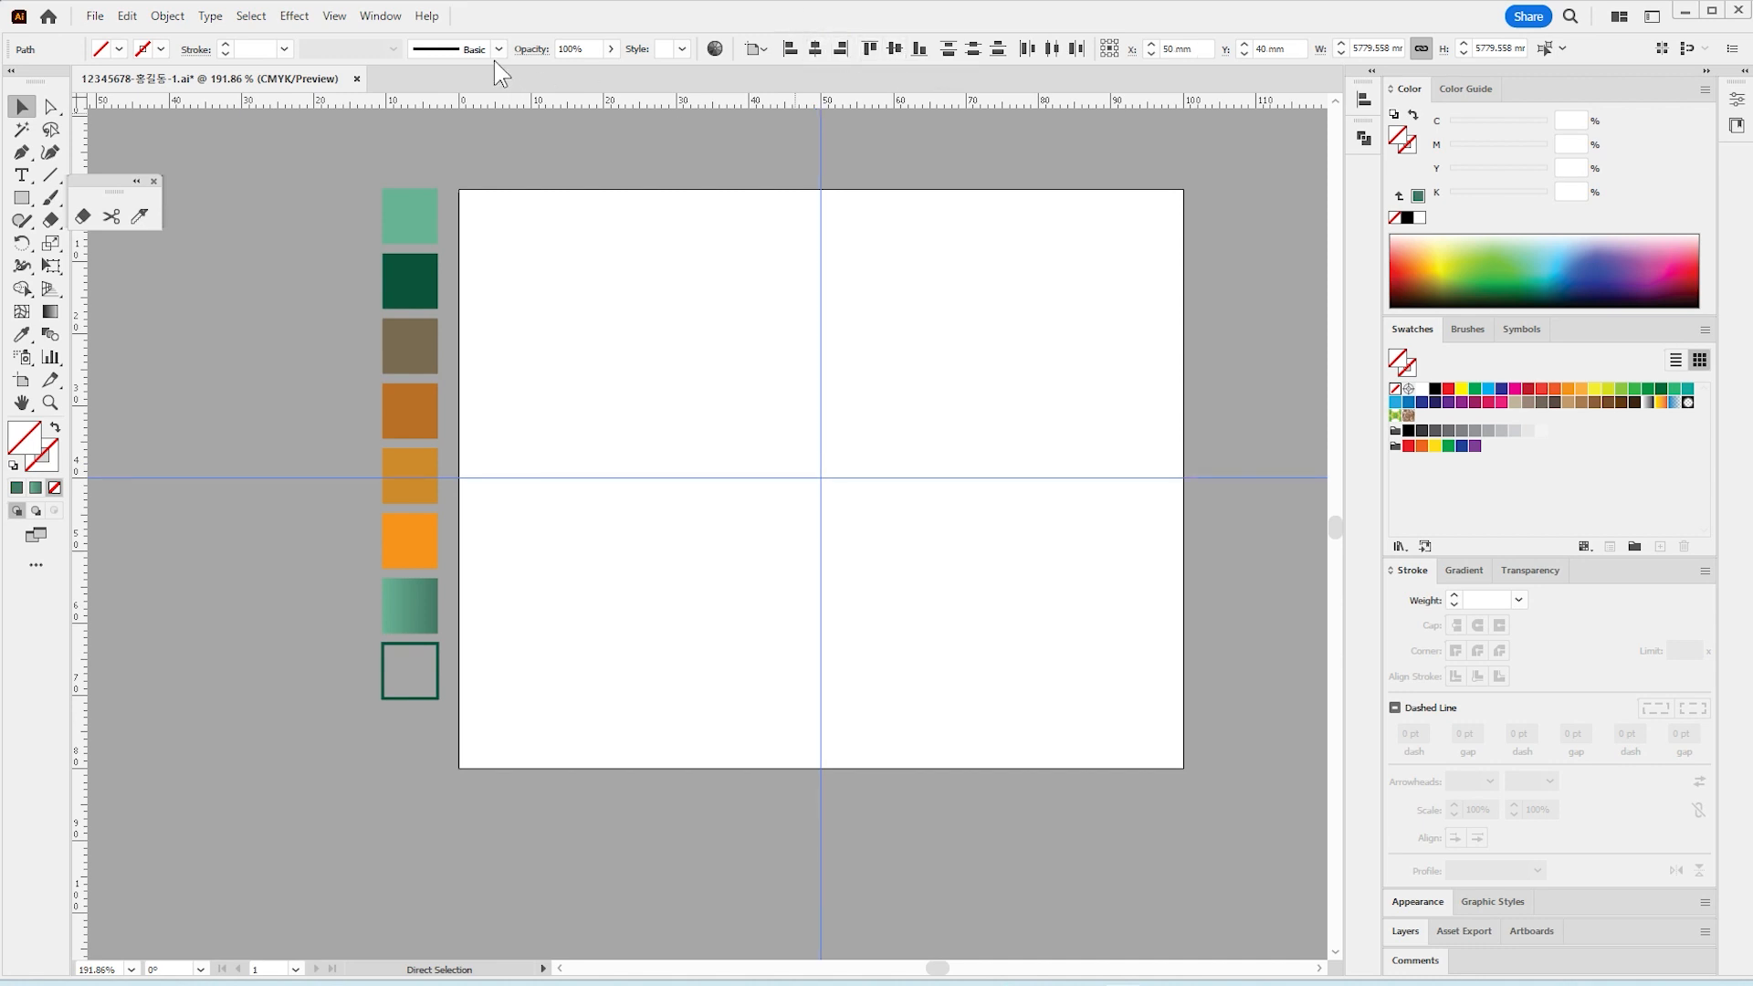
Step: Lock the guides in place
left_click(336, 17)
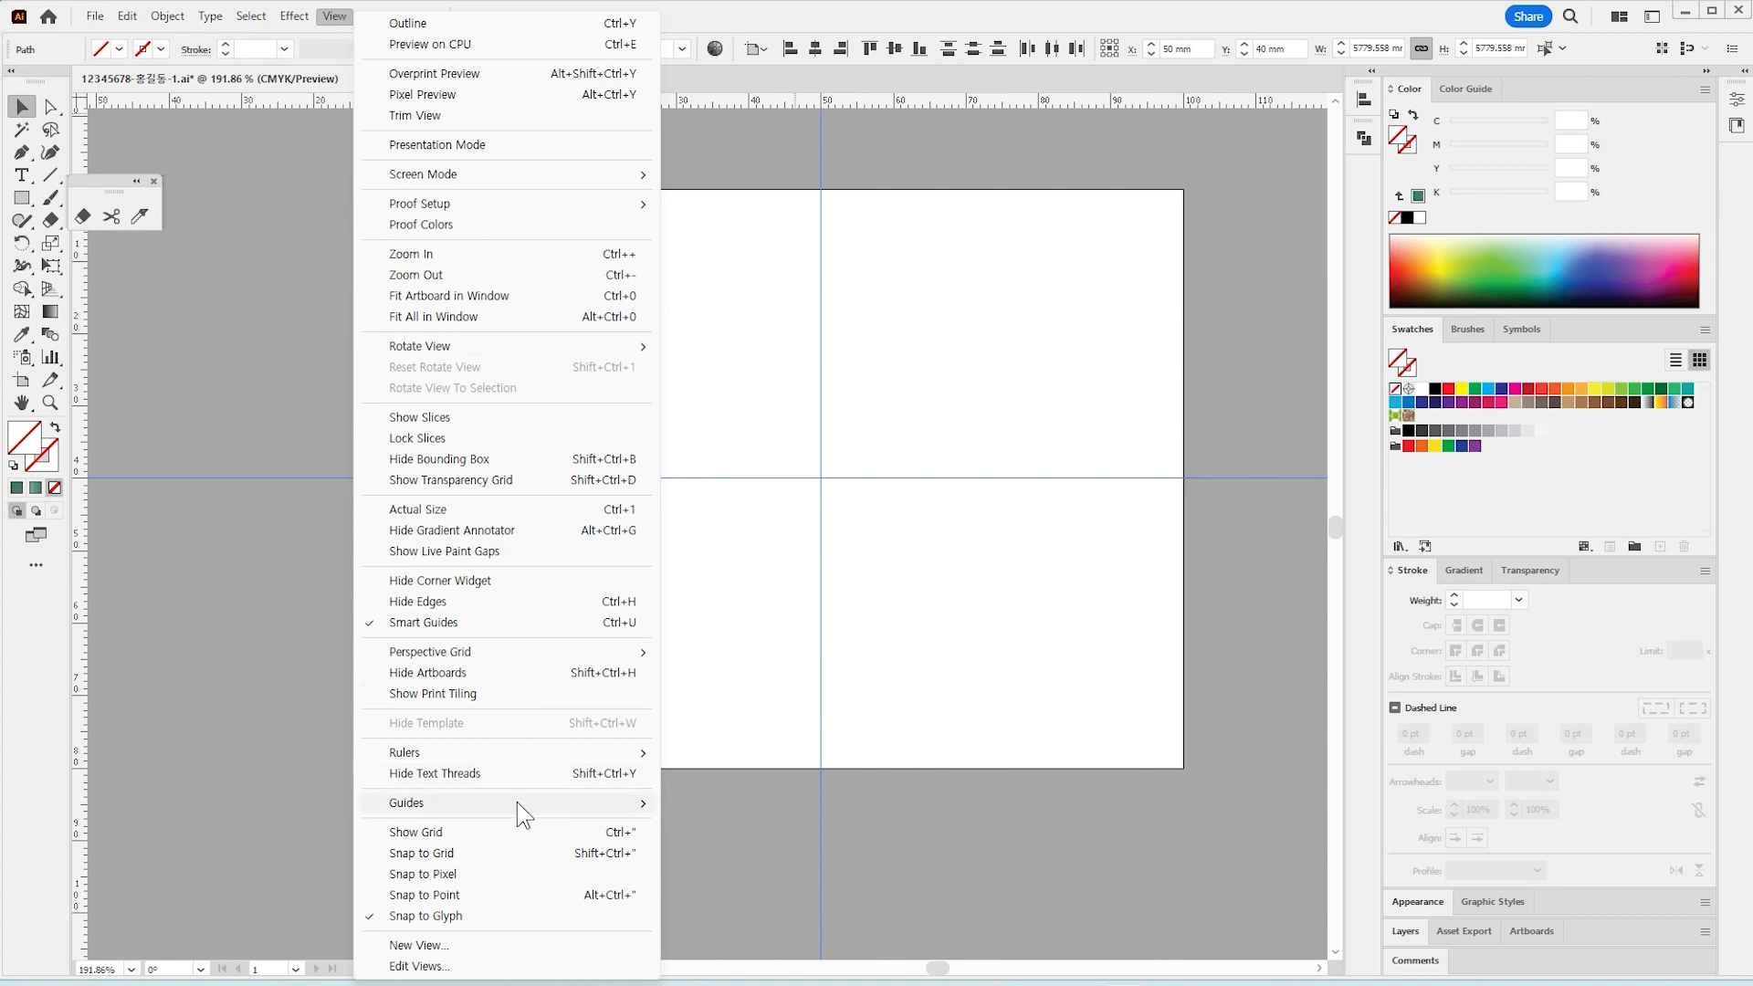
mouse_move(544, 804)
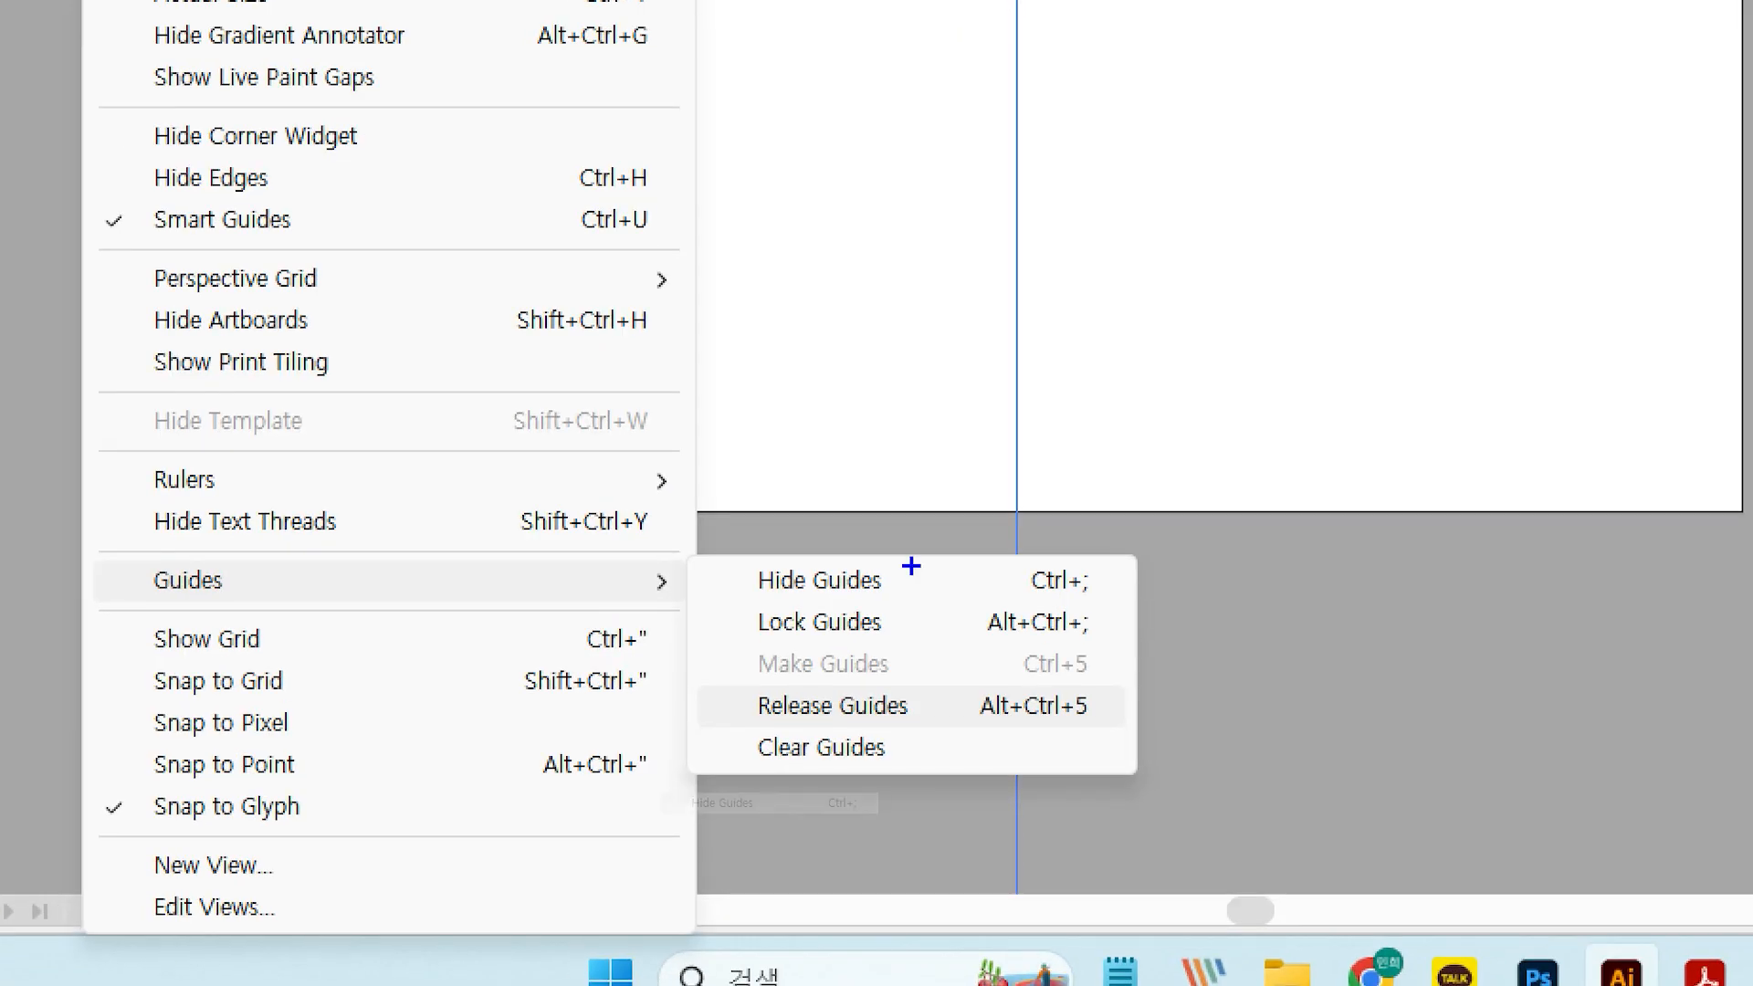
left_click_drag(726, 610, 920, 652)
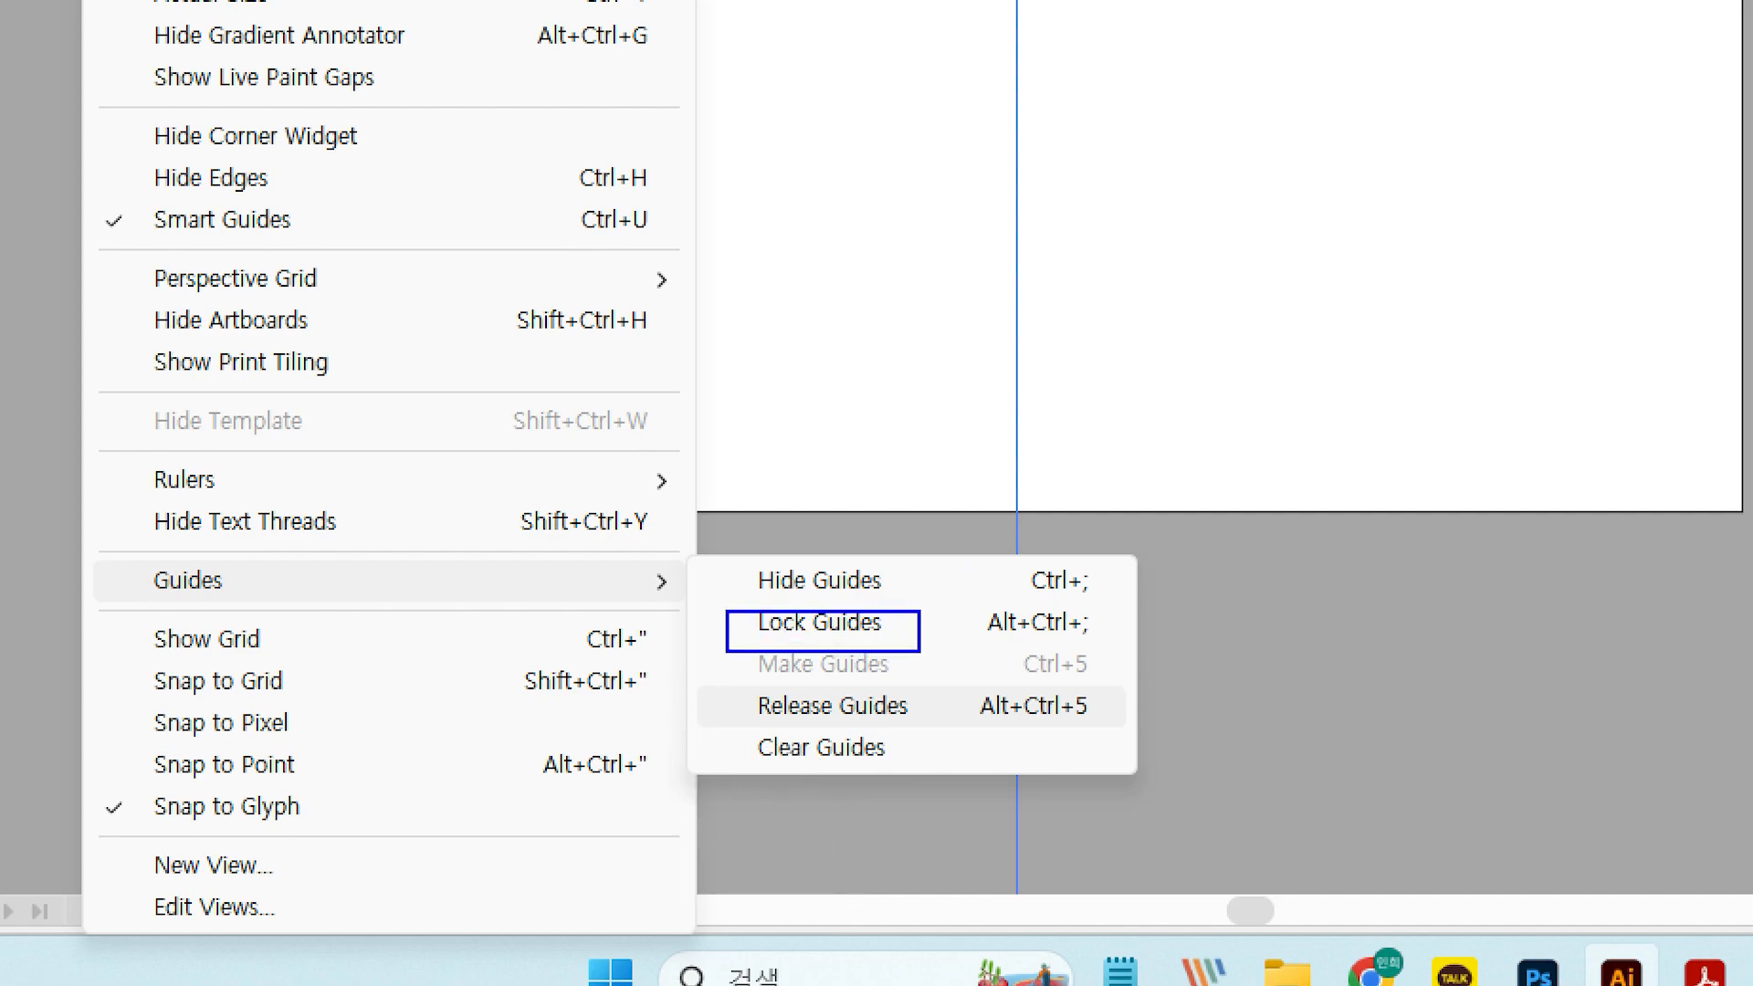
key("Escape")
key("ctrl+;")
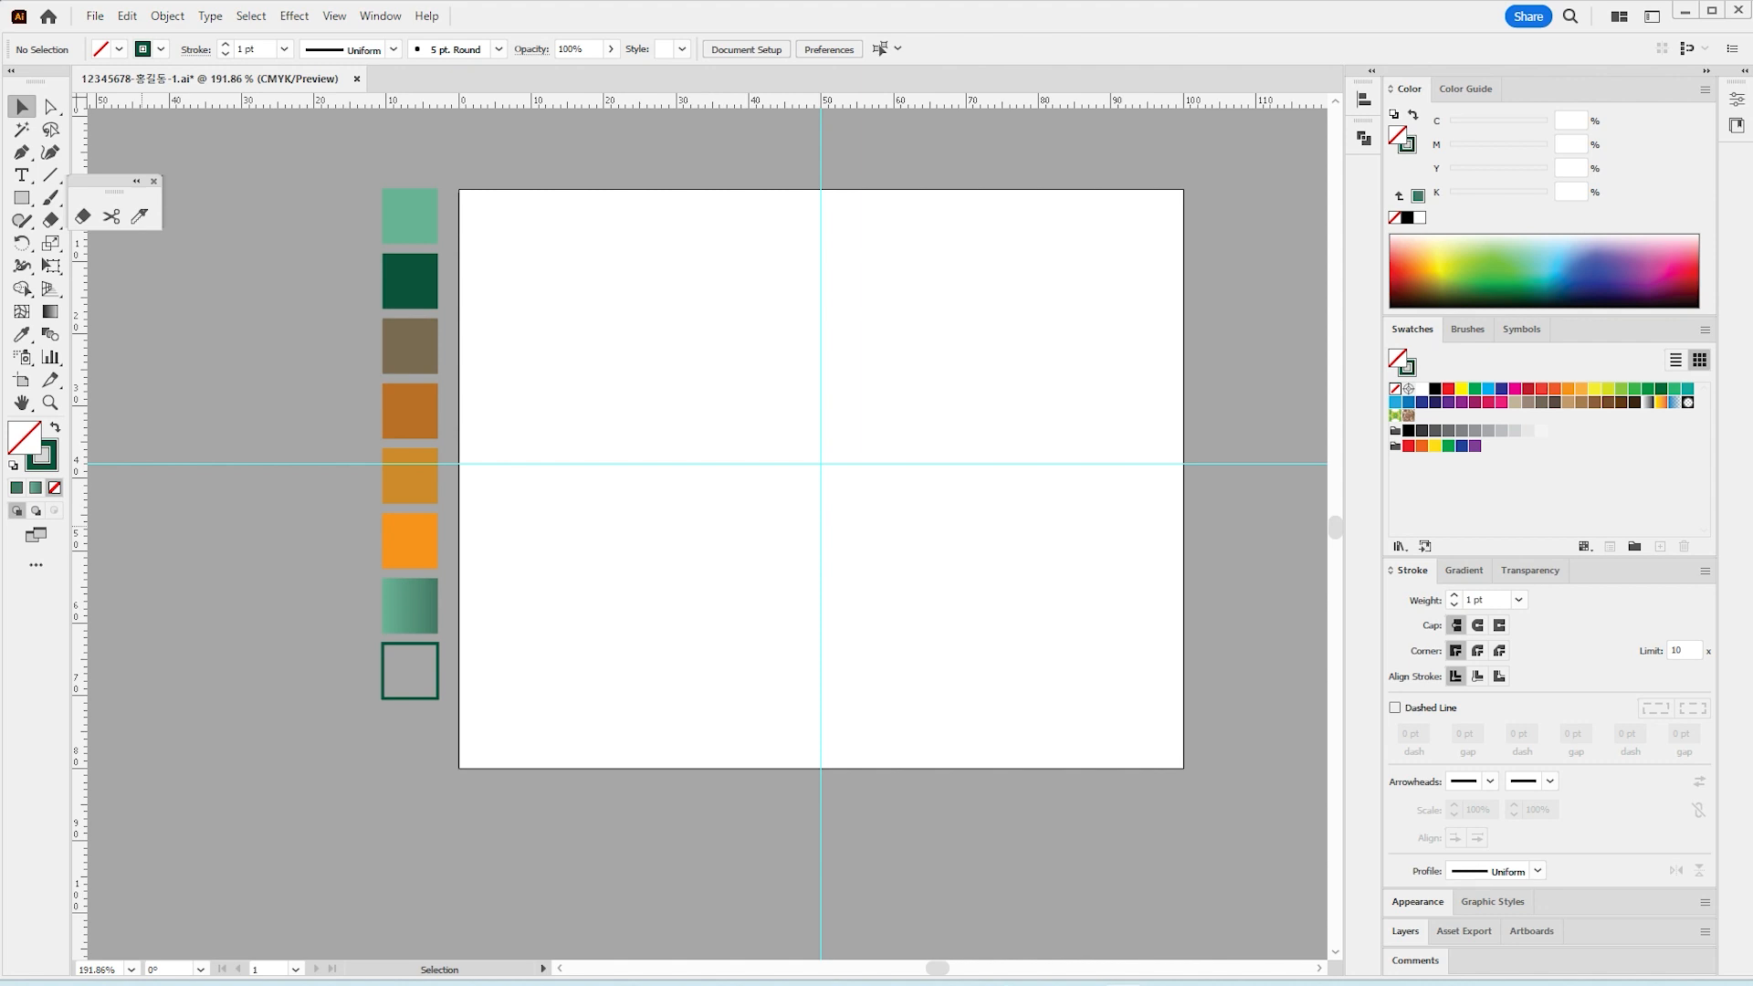
Step: Switch to the reference PDF in Adobe Acrobat, examine where the badge's center lines fall, and return to Illustrator
key("alt+Tab")
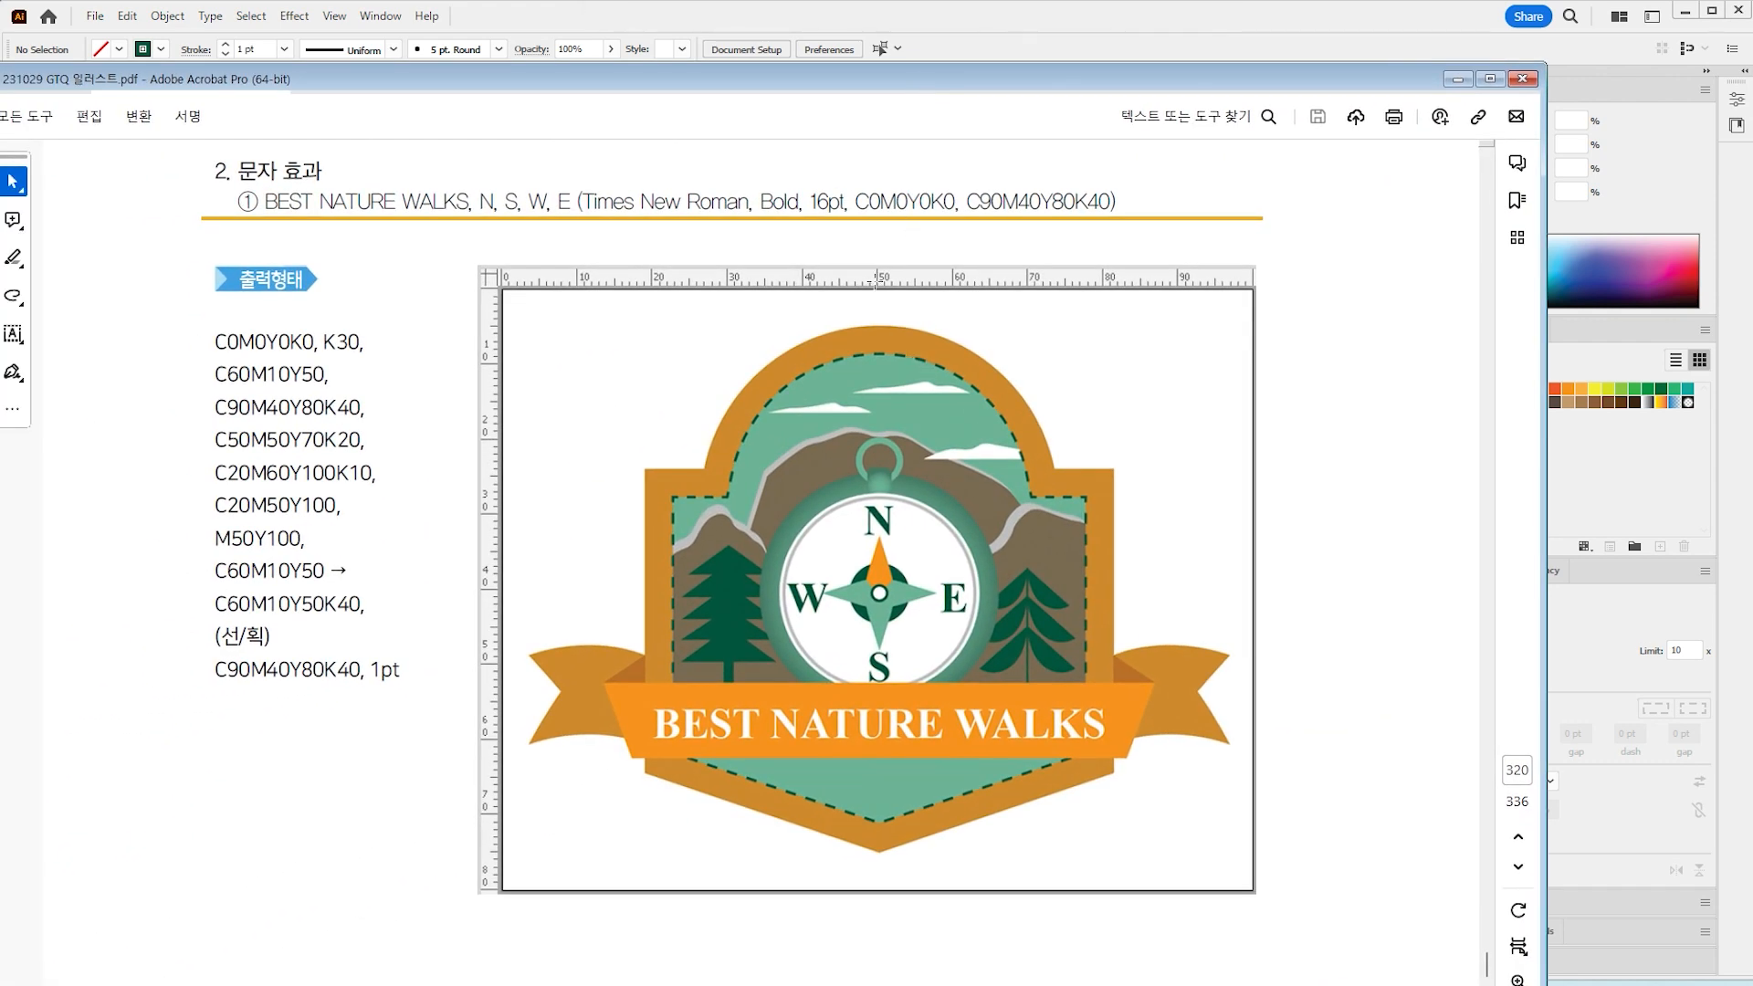
left_click_drag(876, 281, 877, 899)
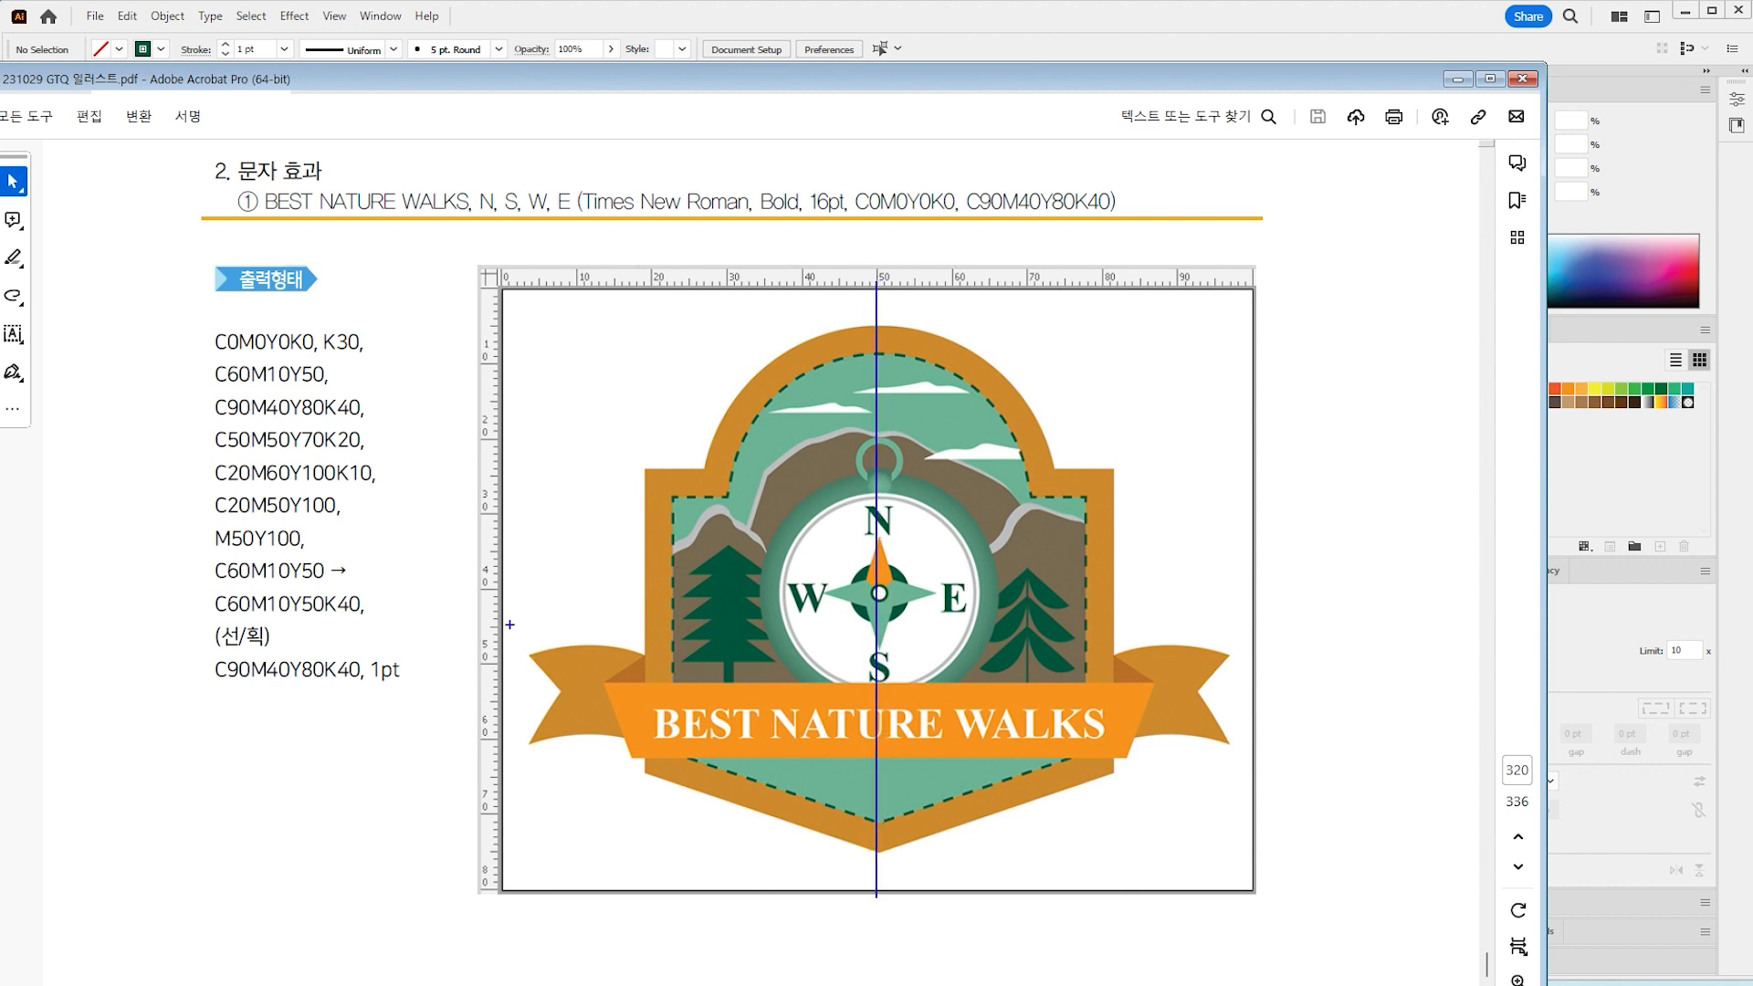
left_click_drag(501, 590, 1223, 569)
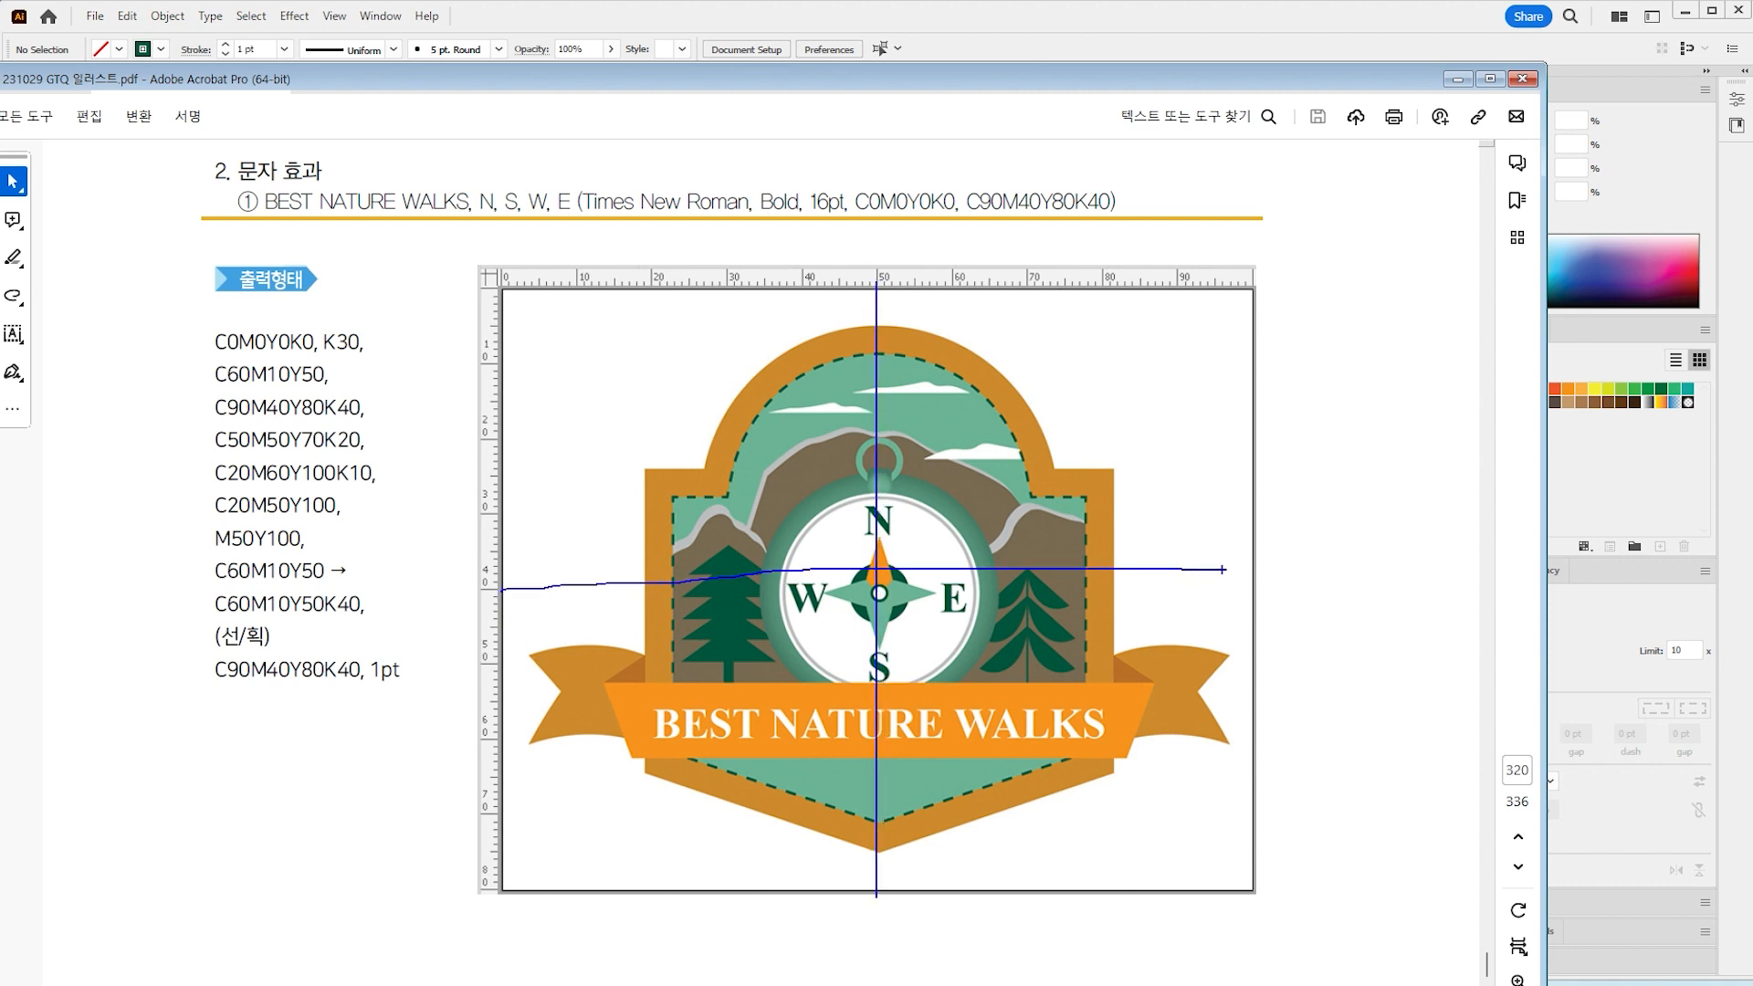
key("ctrl+z")
left_click_drag(501, 593, 1244, 590)
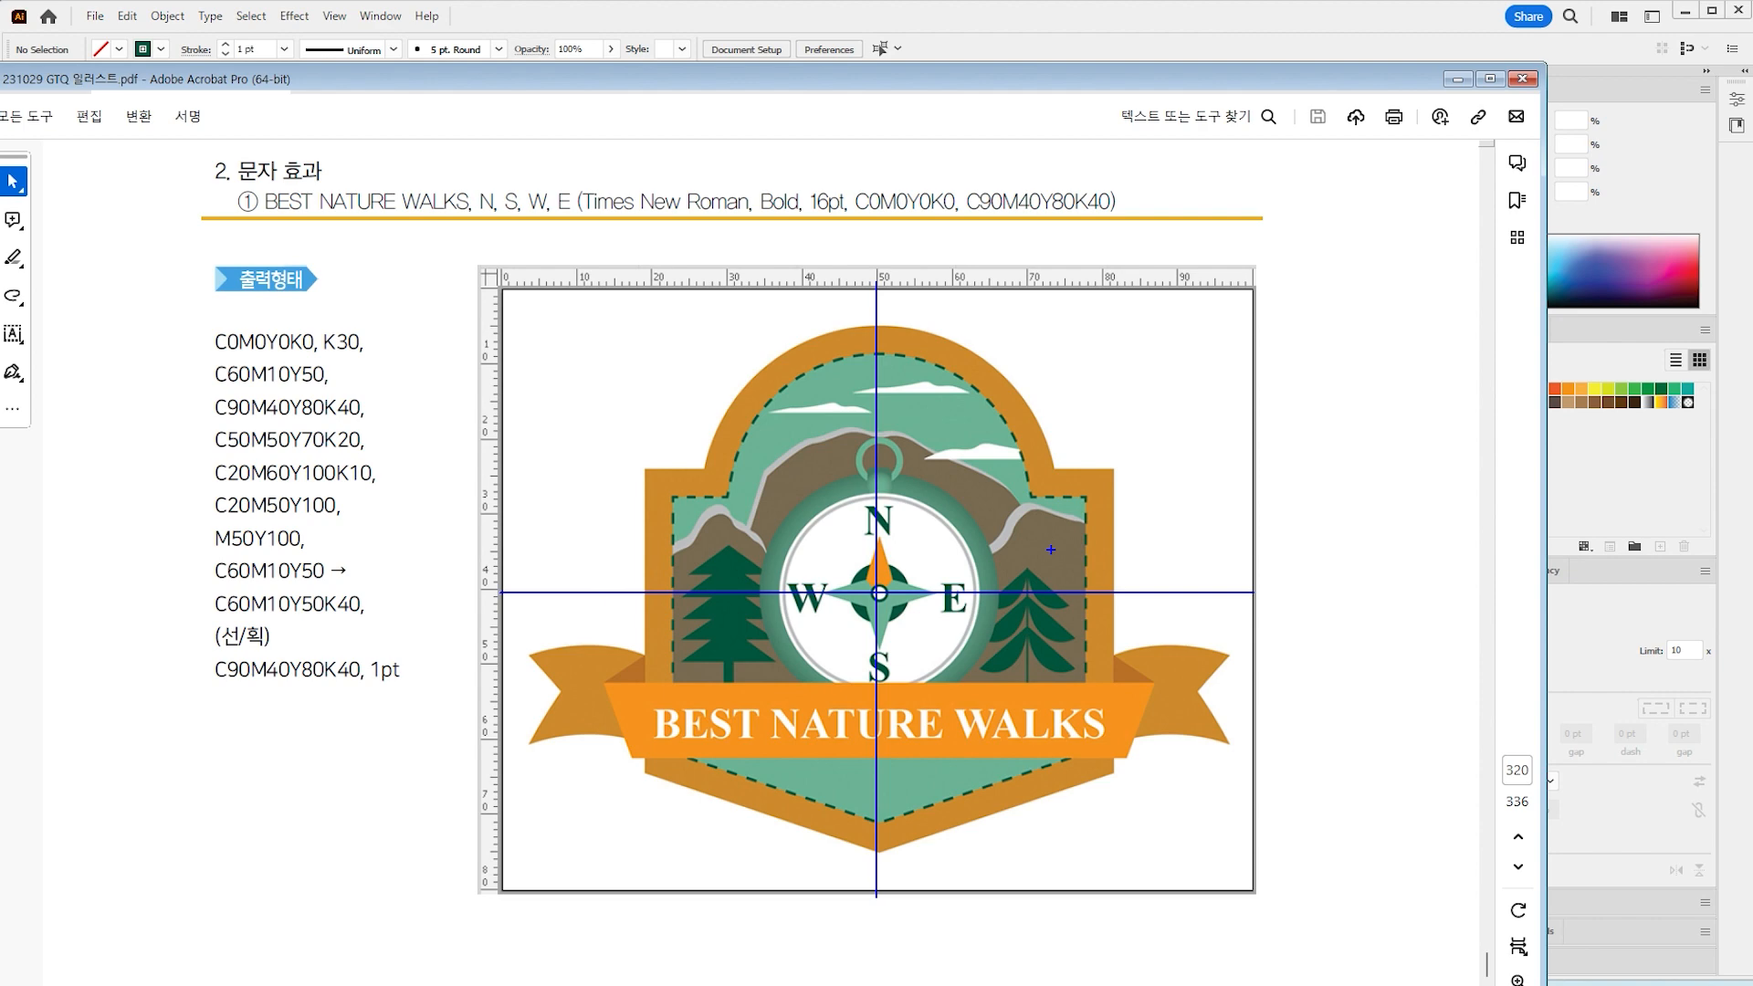
key("Escape")
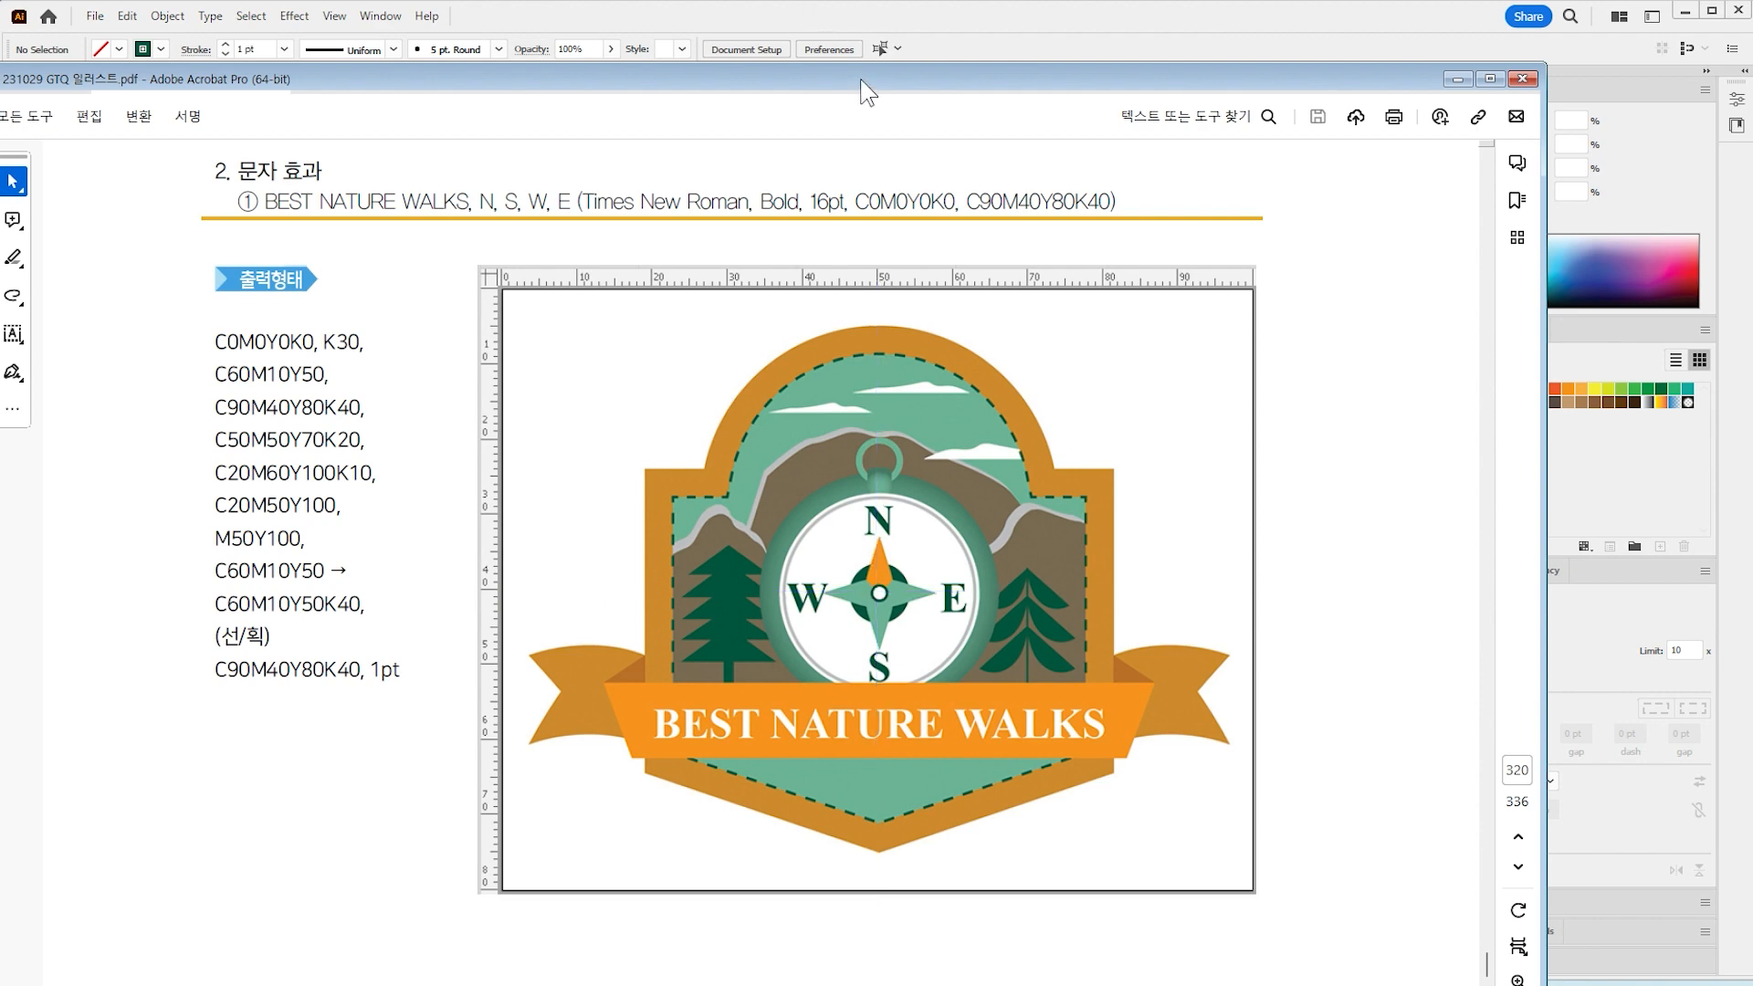
left_click_drag(861, 81, 0, 182)
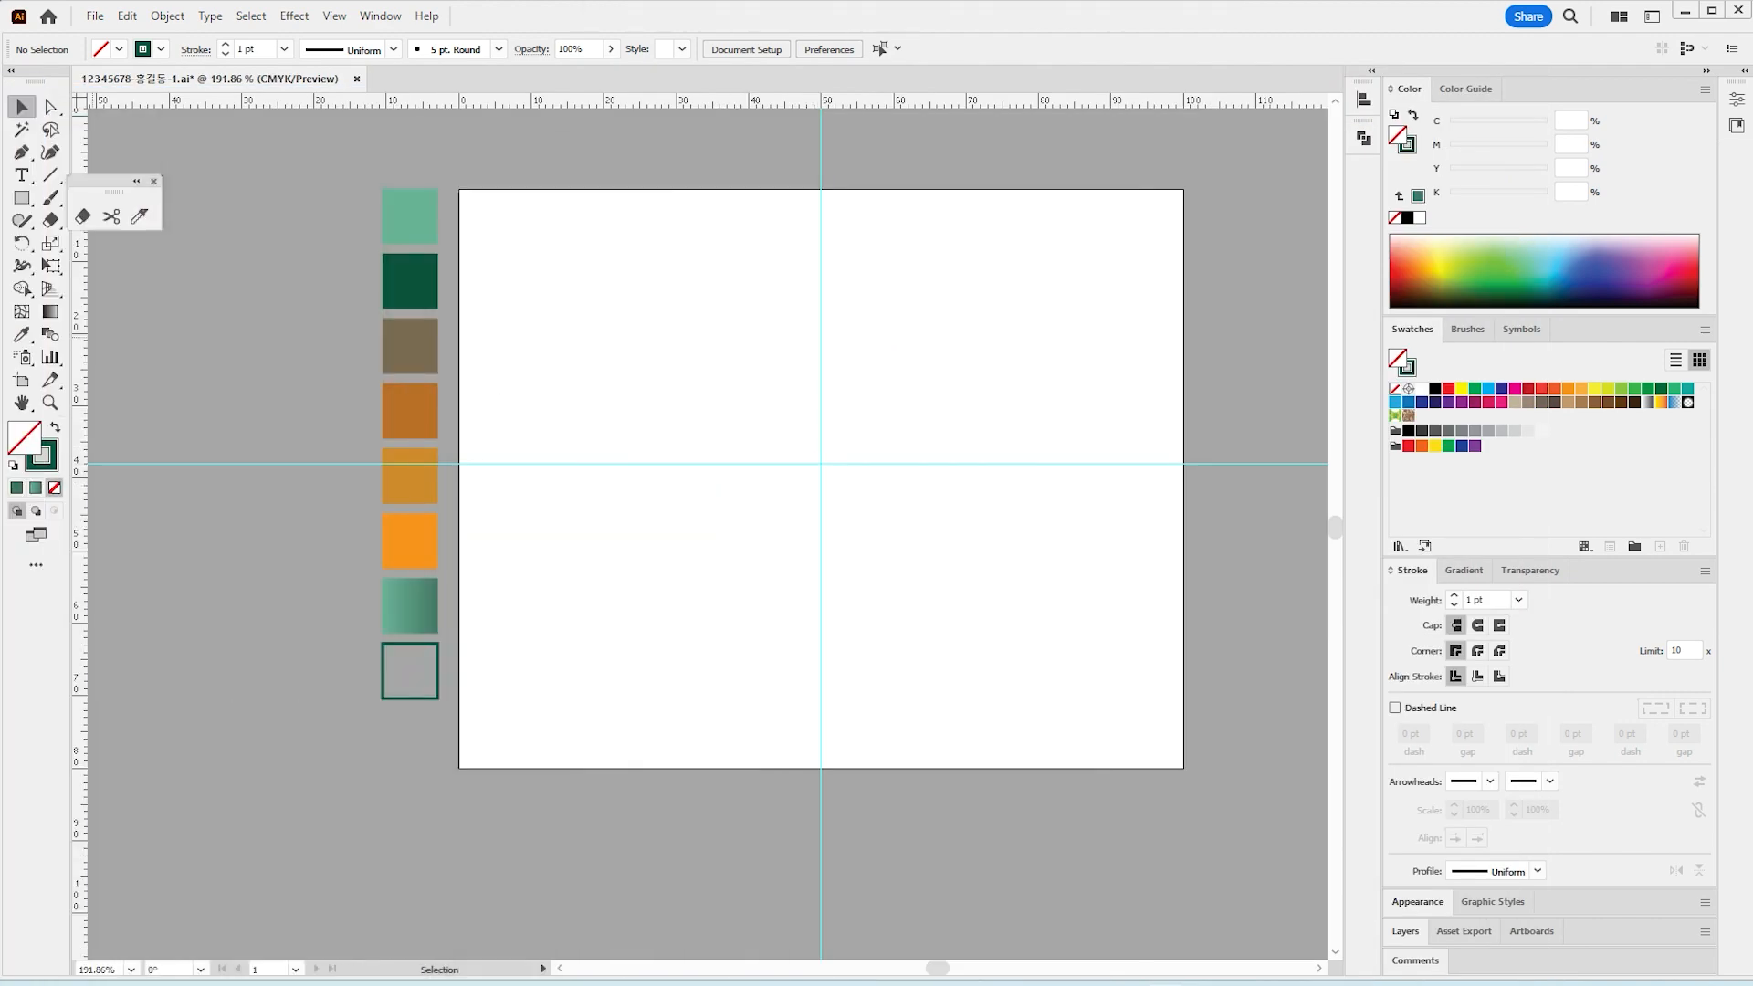
Step: Draw a rectangle about 66 × 42 mm across the guides and fill it with the sampled C20 M50 Y100 ochre
left_click(22, 197)
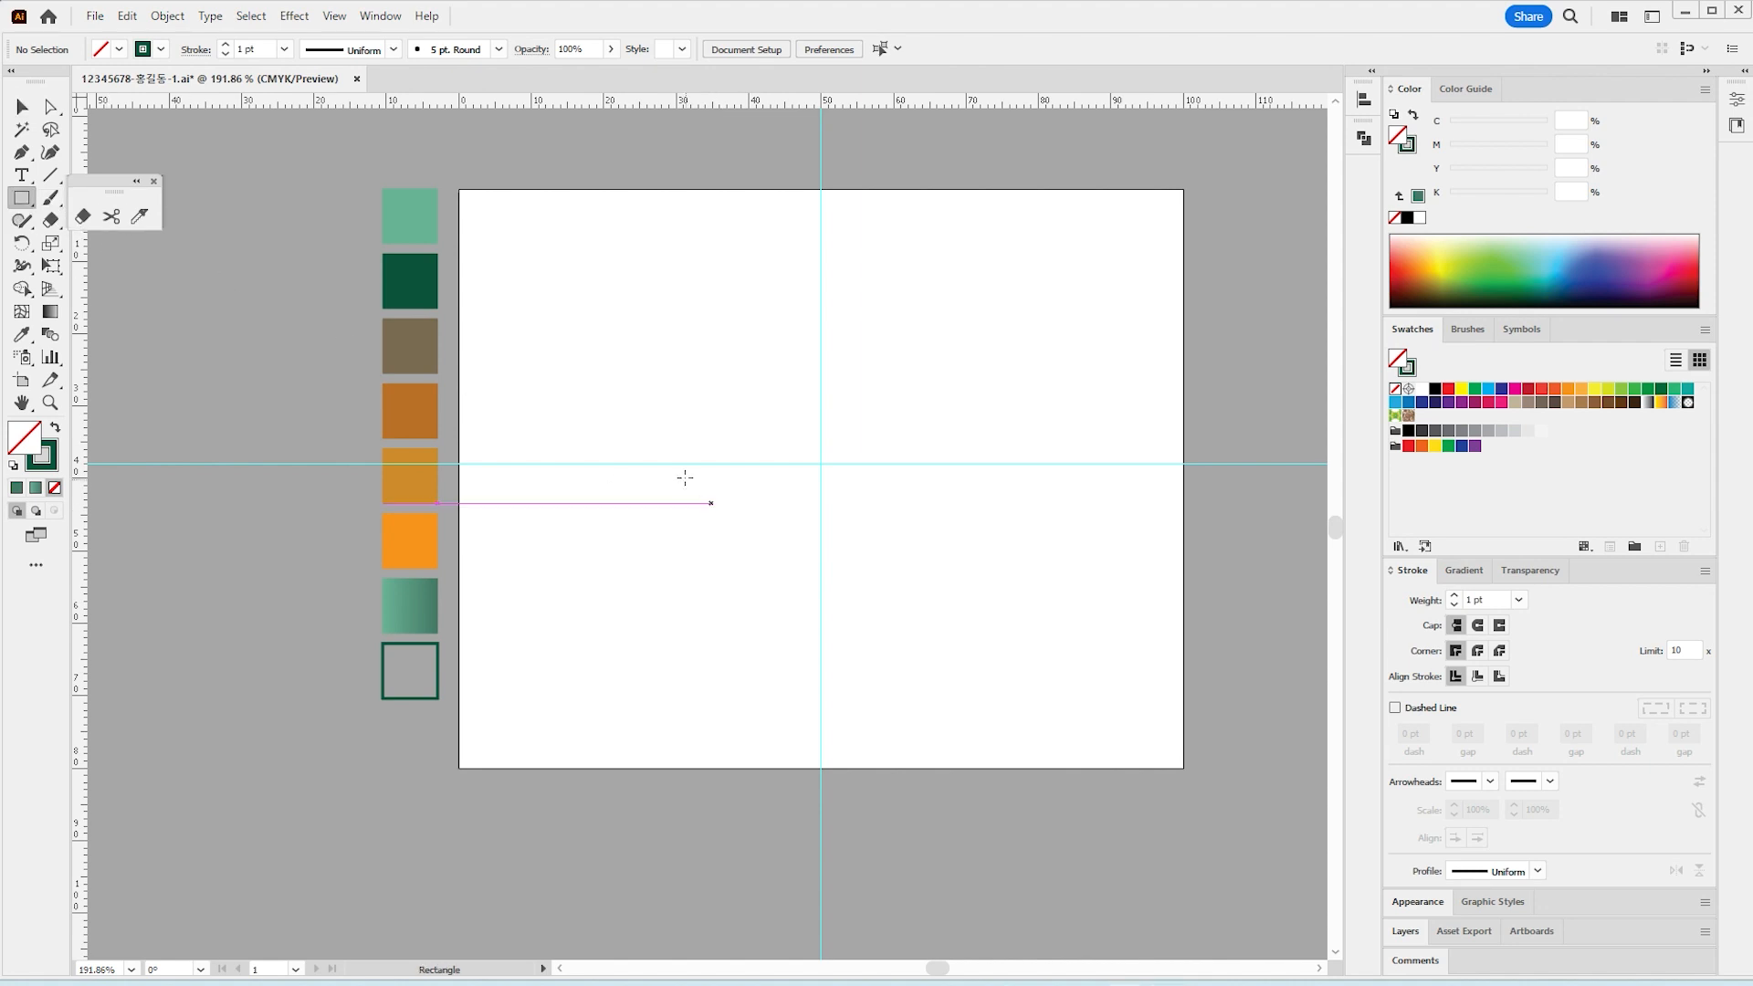
left_click_drag(564, 374, 1042, 678)
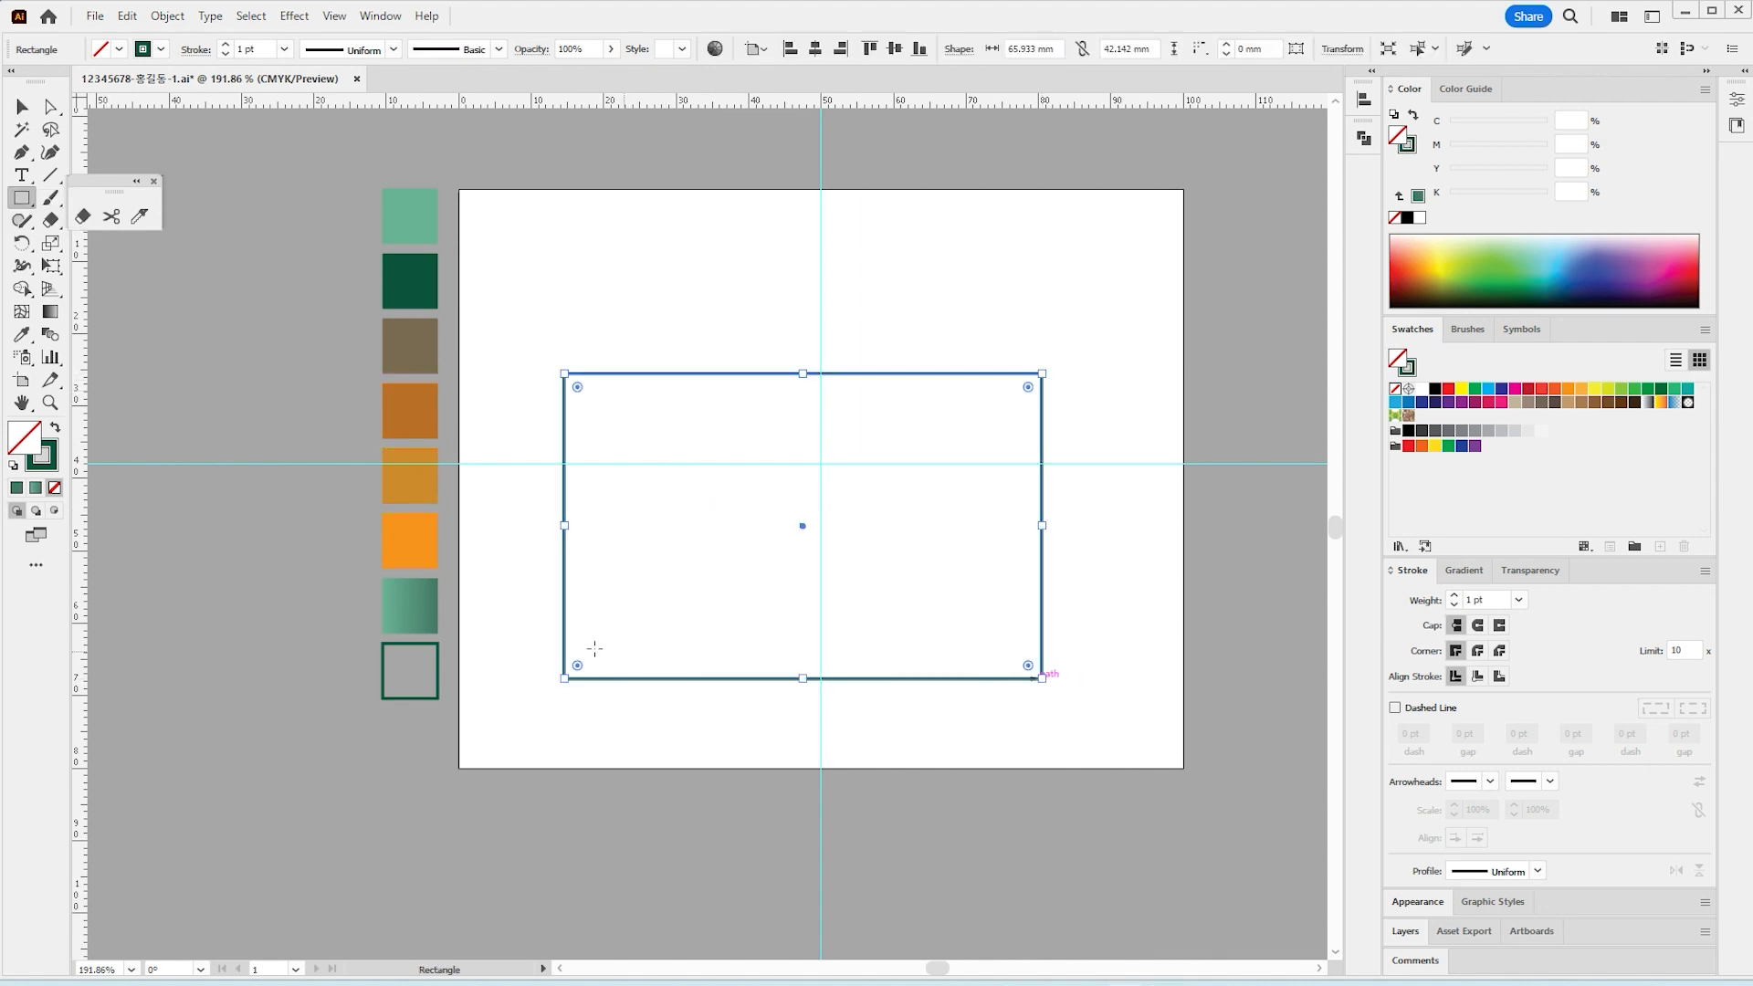
left_click(24, 337)
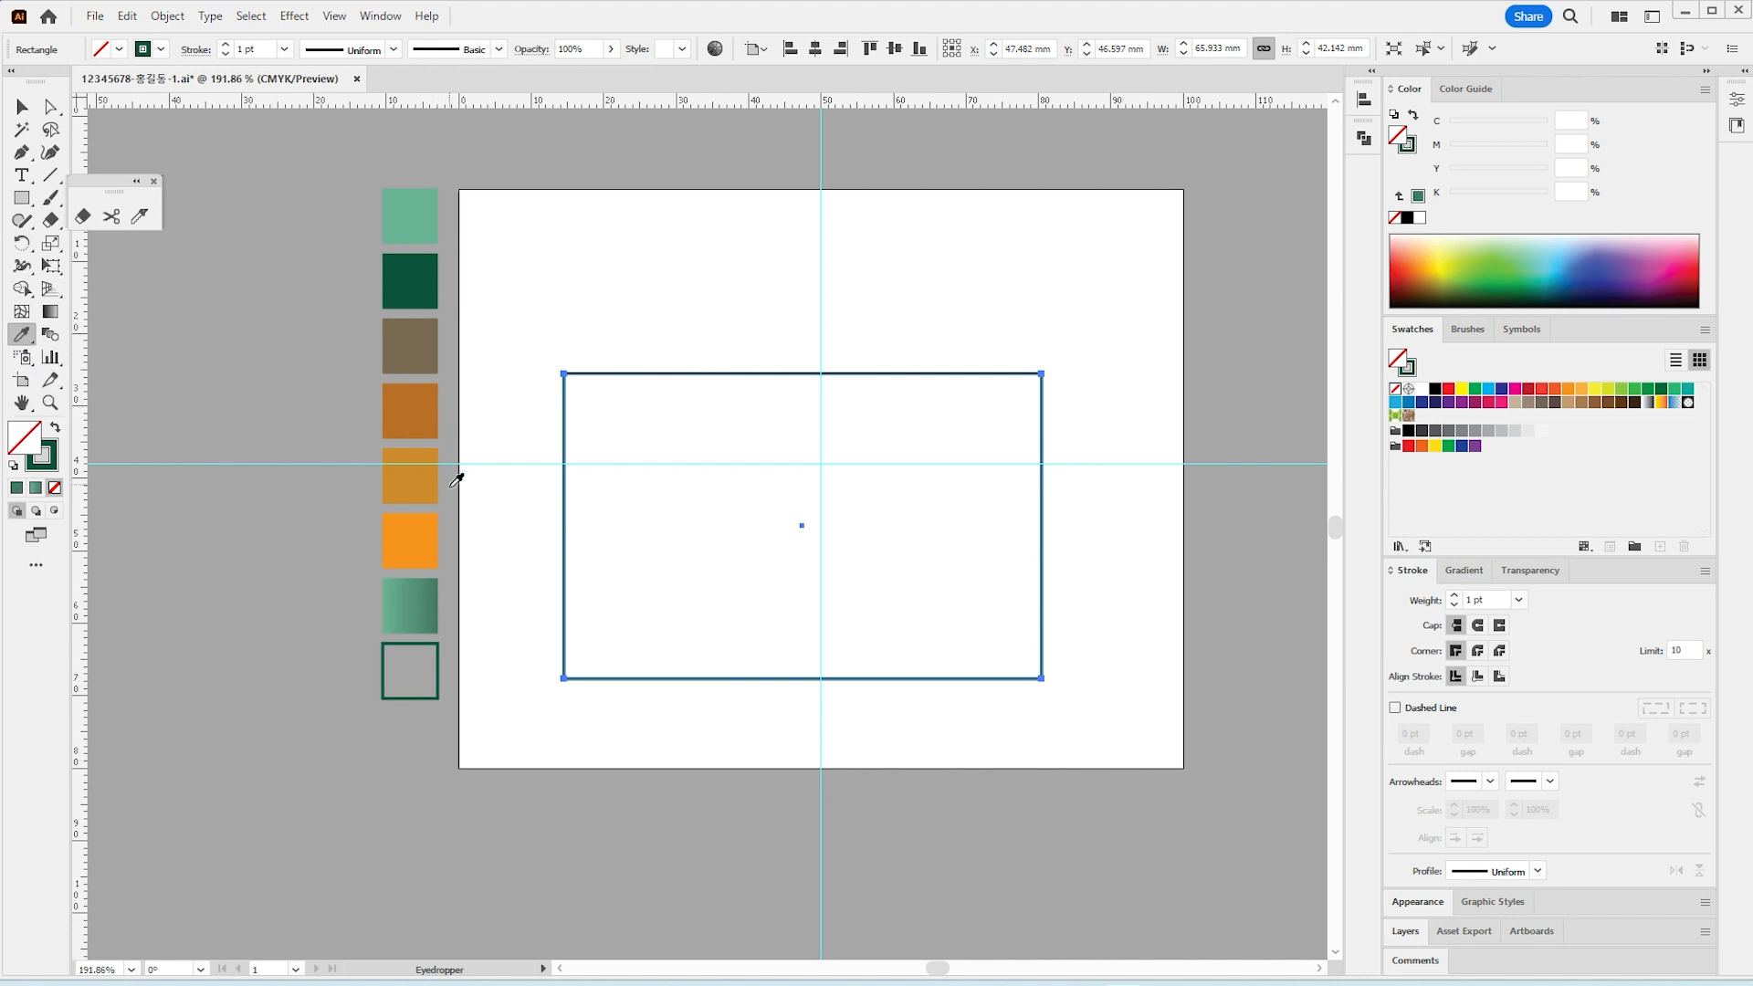
left_click(424, 501)
Step: Narrow the ochre rectangle to about 58 mm wide and center it on the vertical guide
left_click(22, 107)
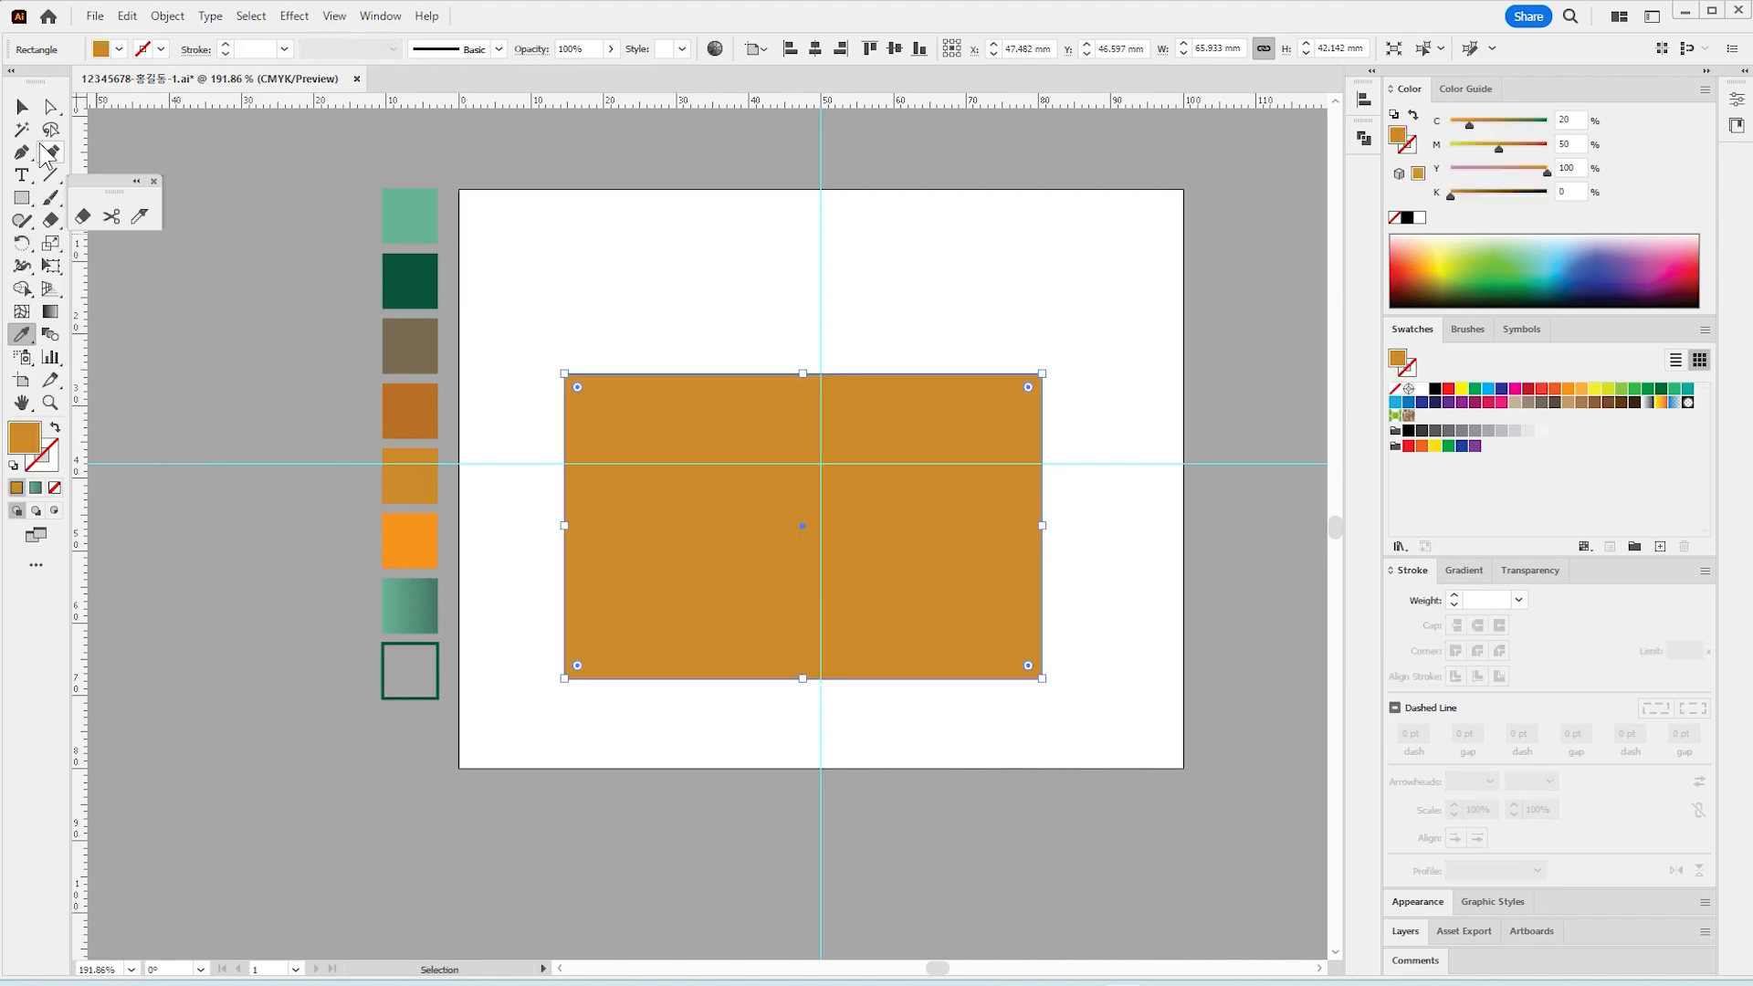
left_click_drag(674, 434, 700, 412)
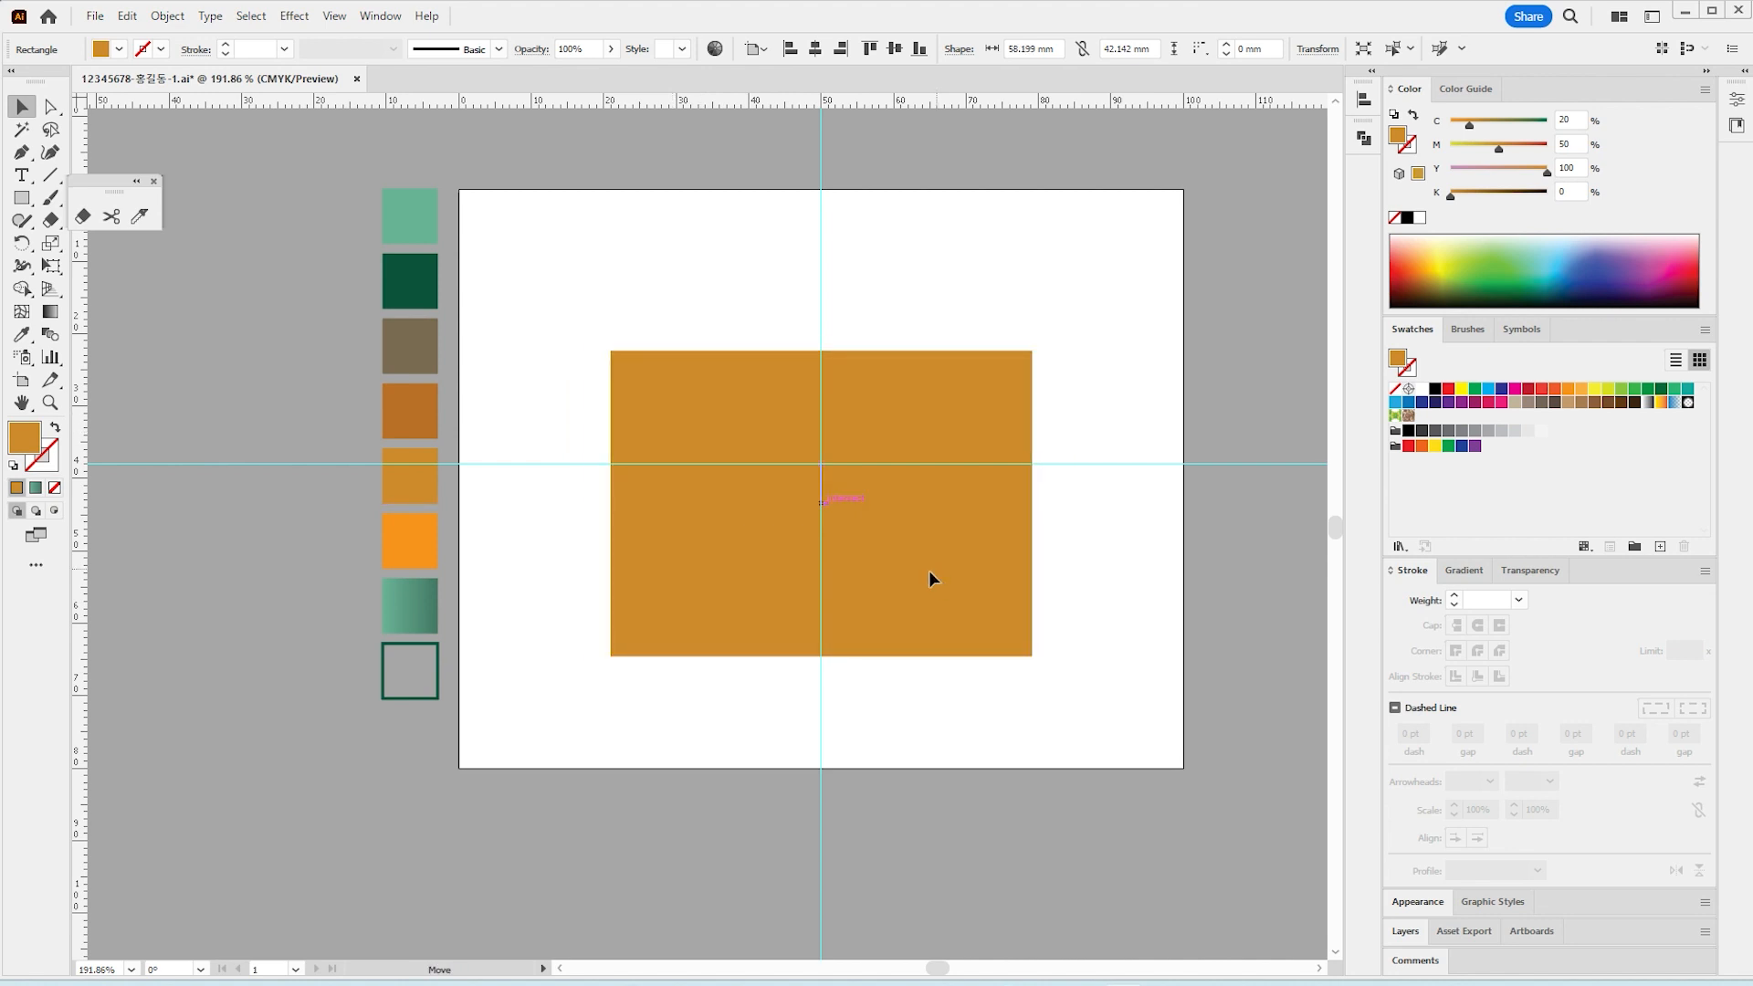
left_click_drag(929, 570, 929, 572)
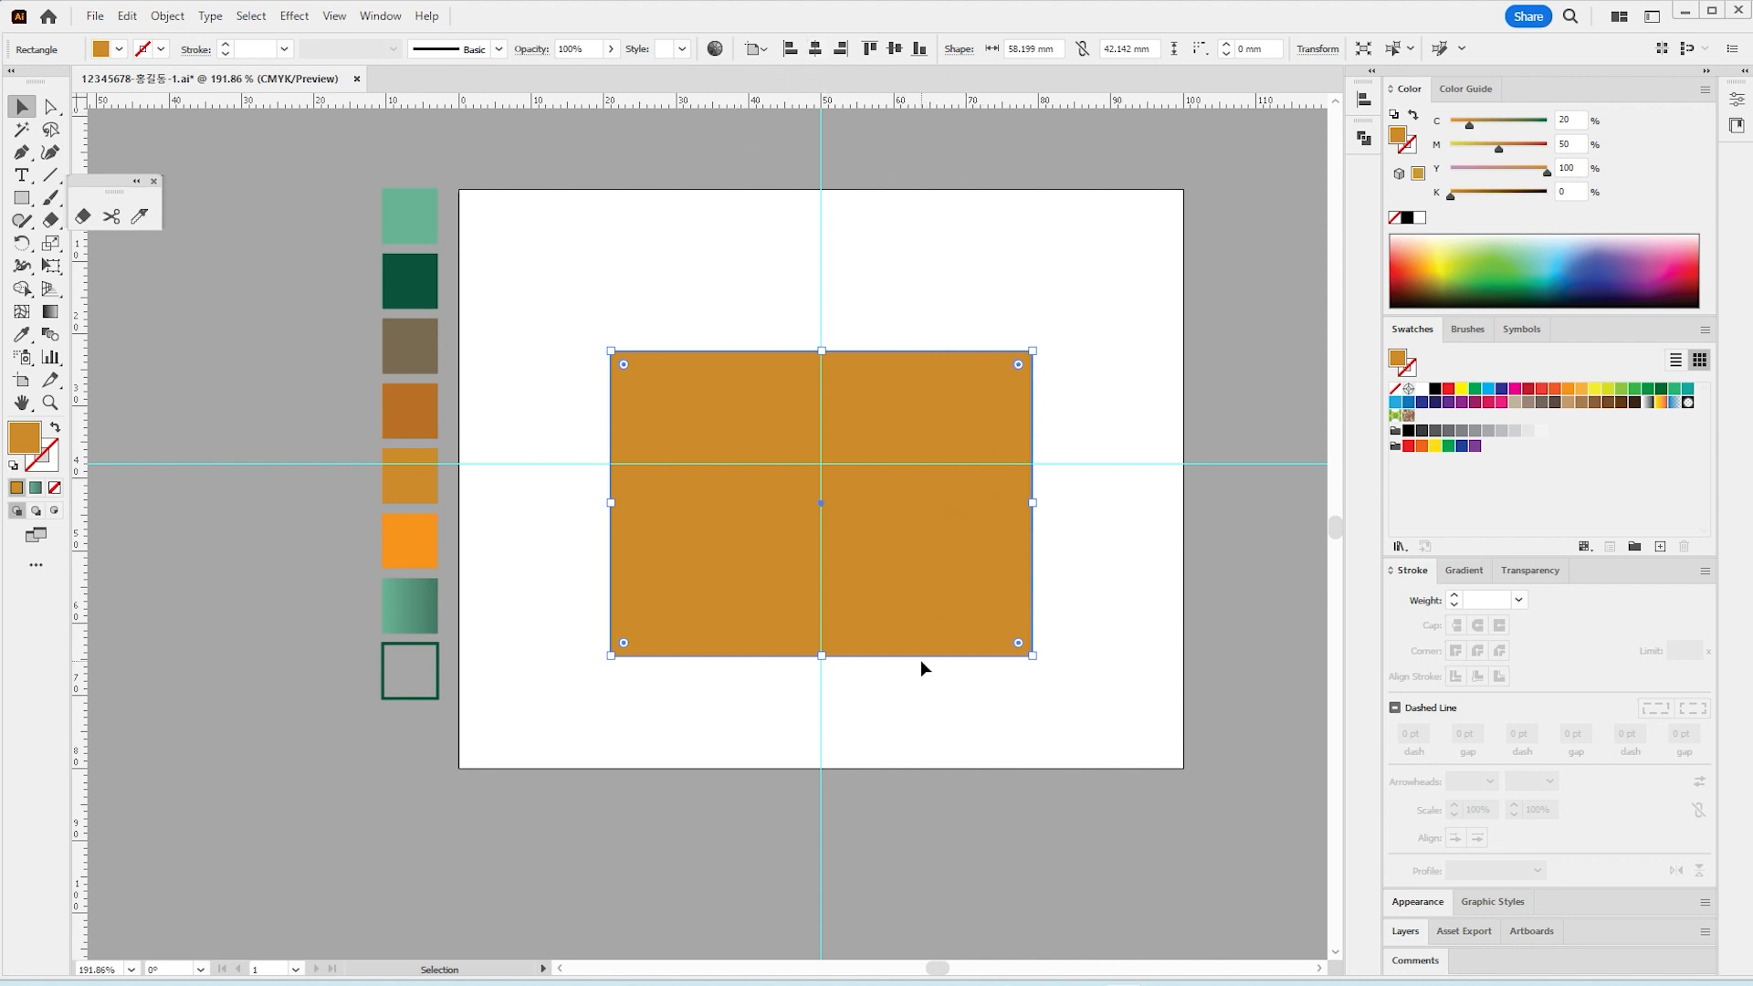
Step: Add an anchor point at the middle of the ochre rectangle's bottom edge and lower it to about Y 72.8 mm
left_click(821, 656)
key("plus")
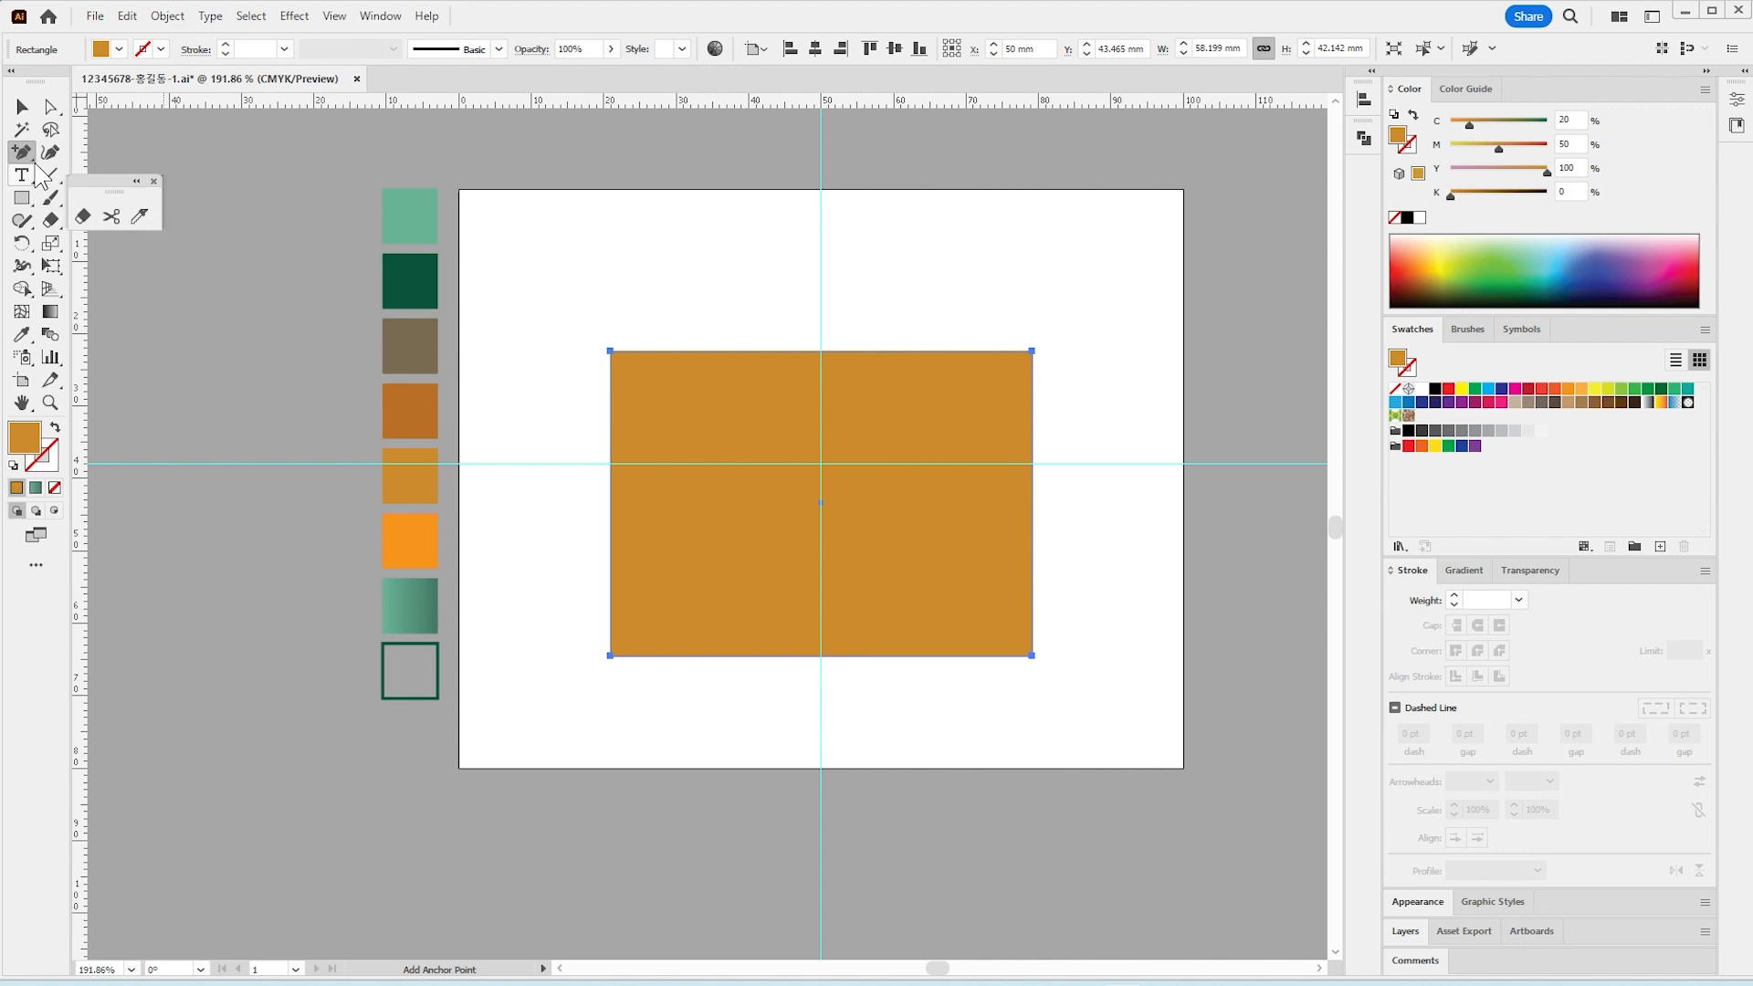
key("ctrl")
left_click(822, 655)
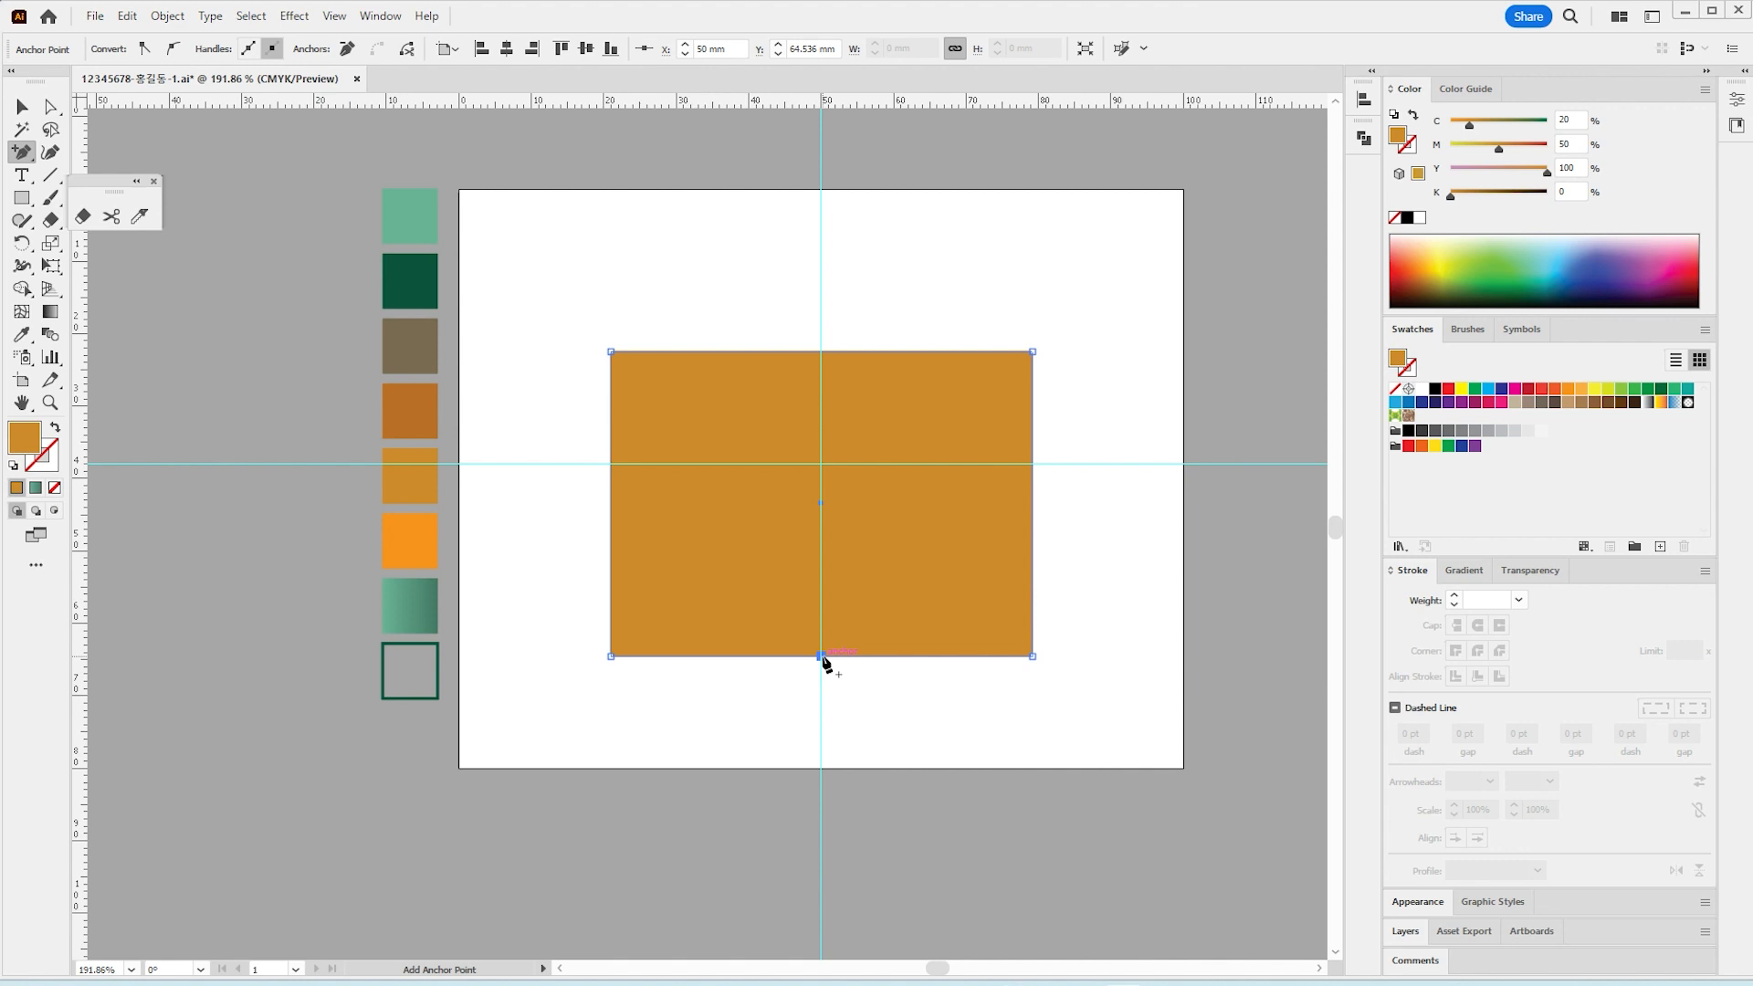
key("Down")
key("Down")
key("Down")
key("Down")
key("Down")
key("Down")
key("Down")
key("Down")
key("Down")
key("Down")
key("Down")
key("Down")
key("Down")
key("Down")
key("Down")
key("Down")
key("Down")
key("Down")
key("Down")
key("Down")
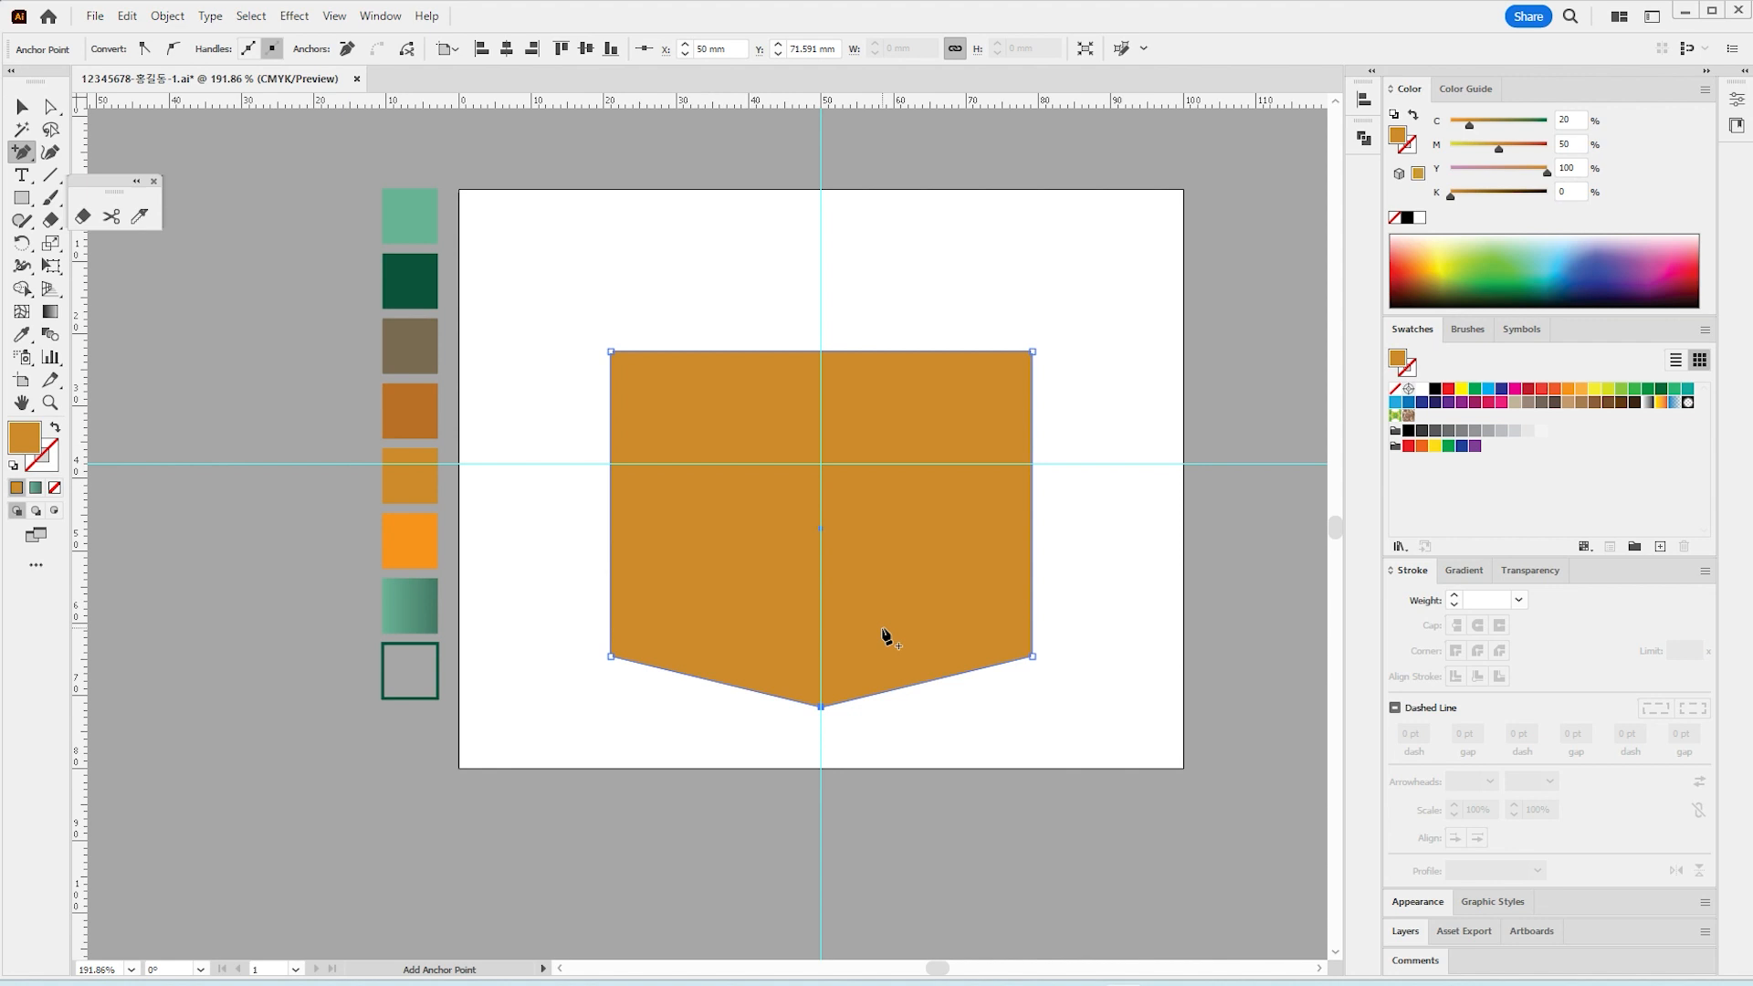
key("Down")
key("Down")
key("Down")
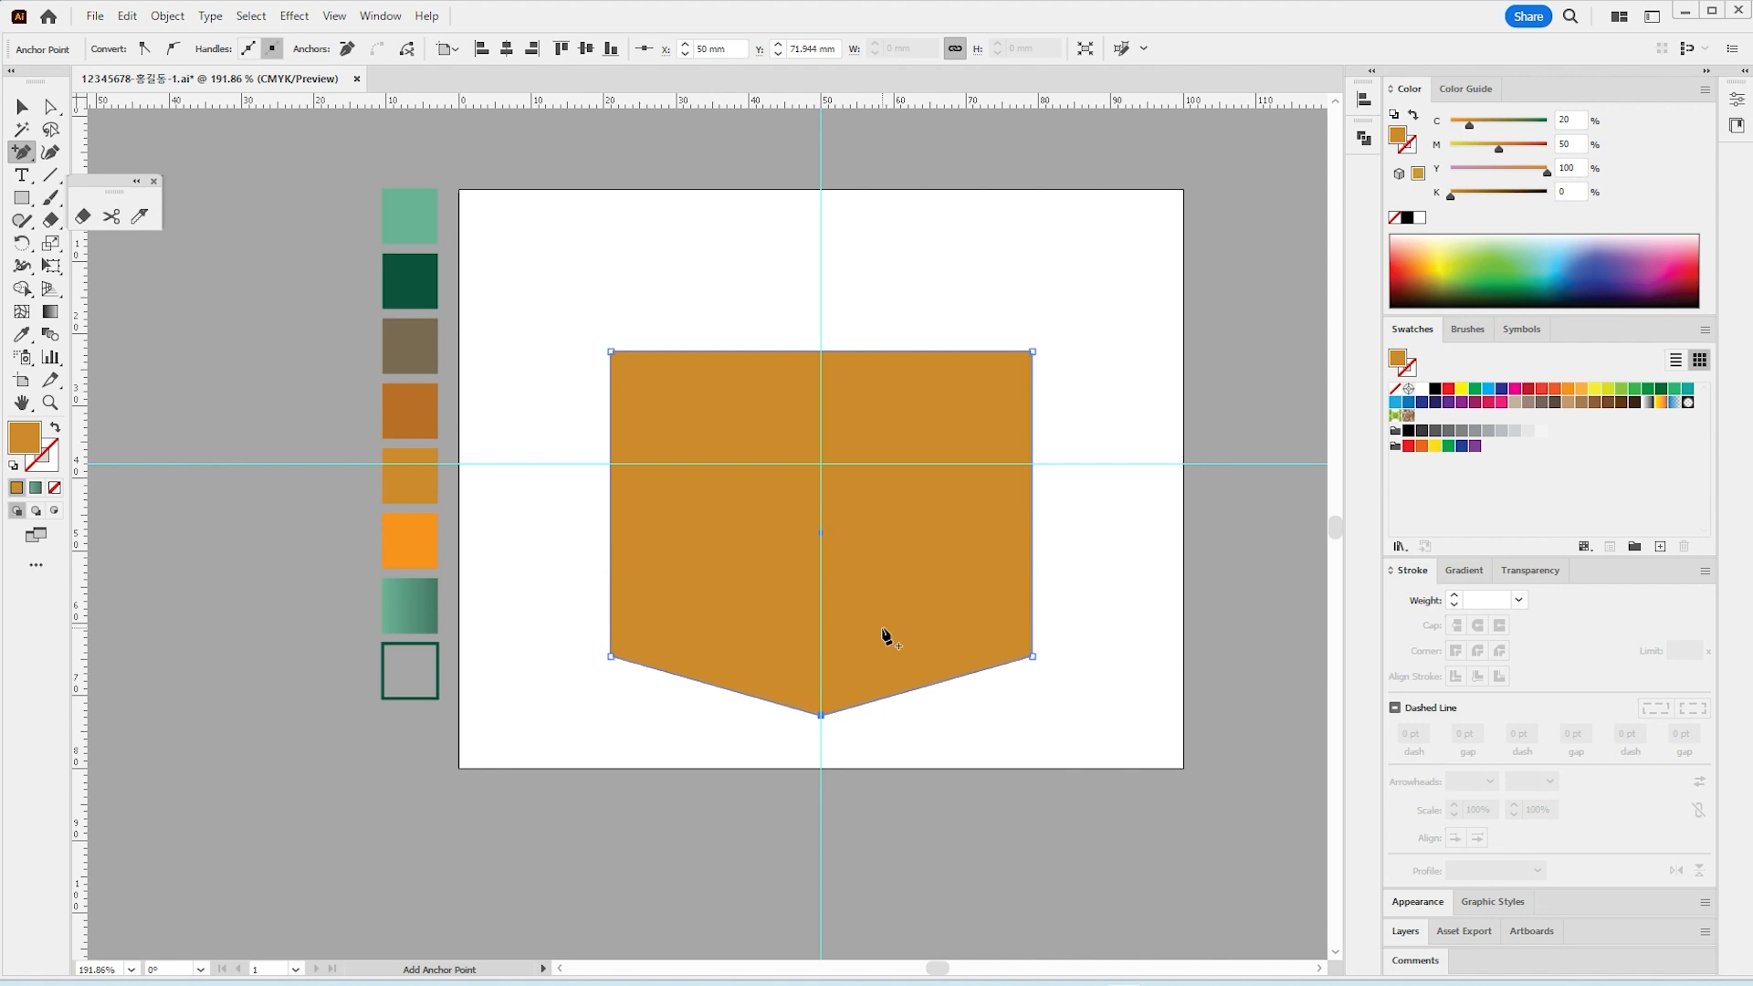
Step: Draw an ochre circle about 42 mm in diameter over the shape's top edge and center it on the vertical guide
left_click(24, 202)
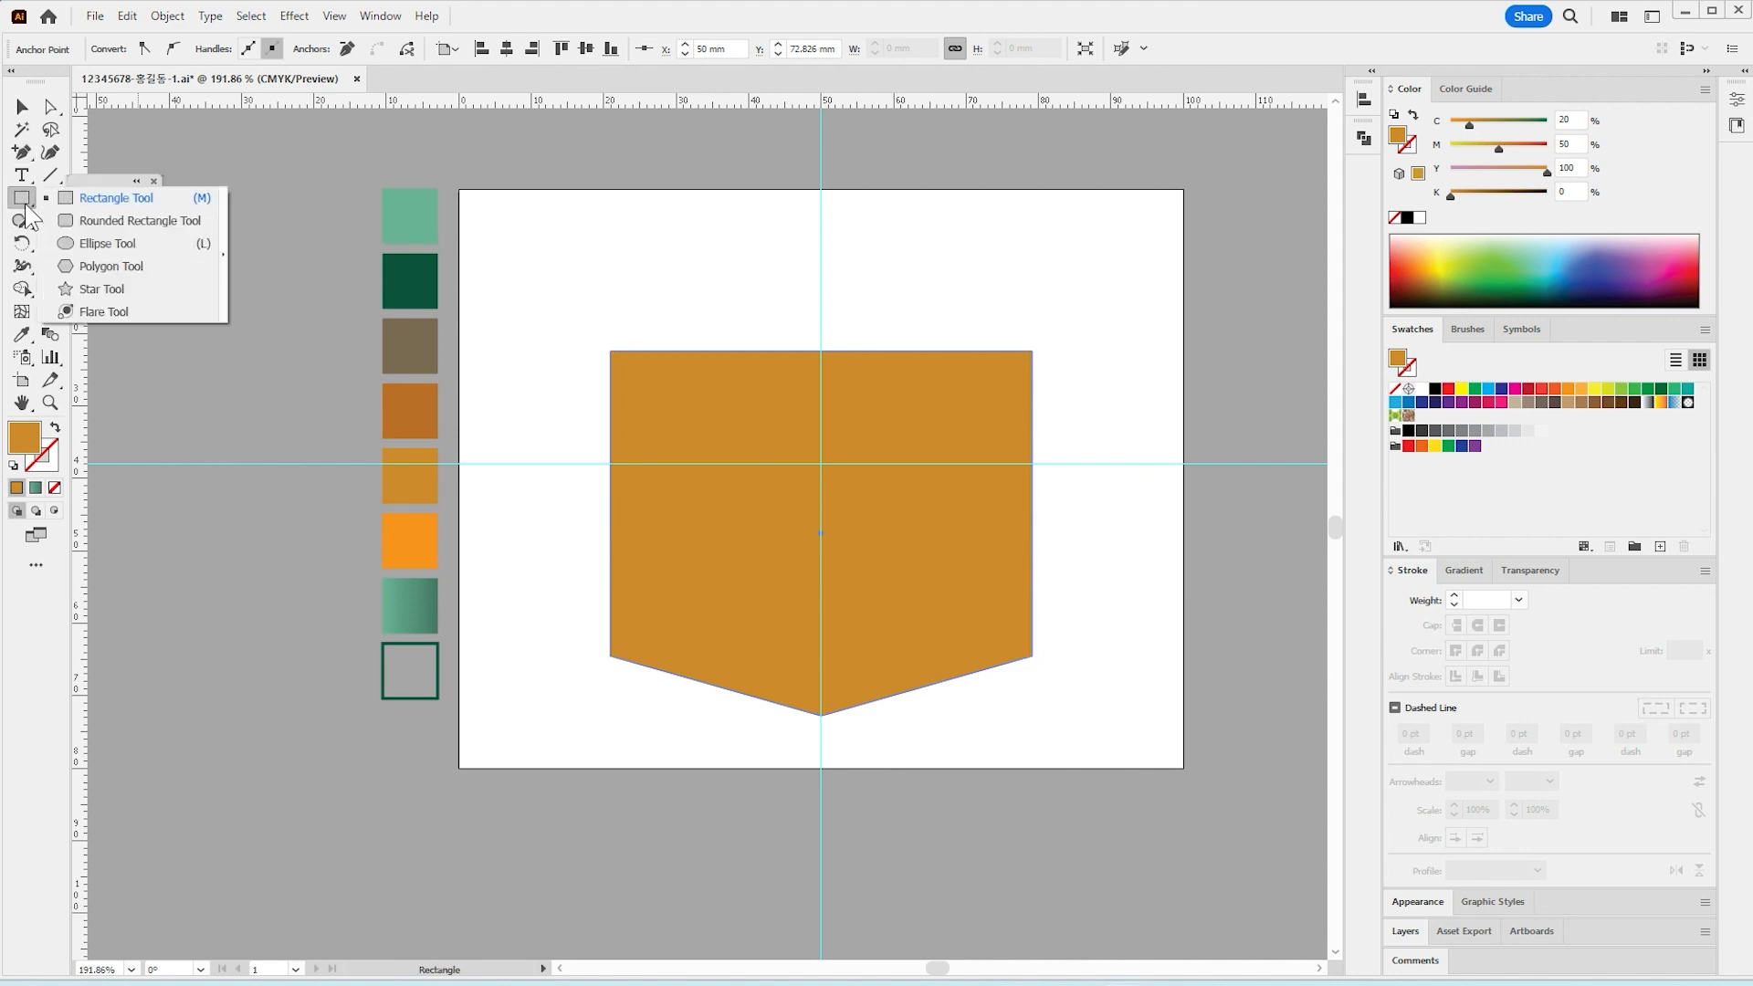
left_click(72, 240)
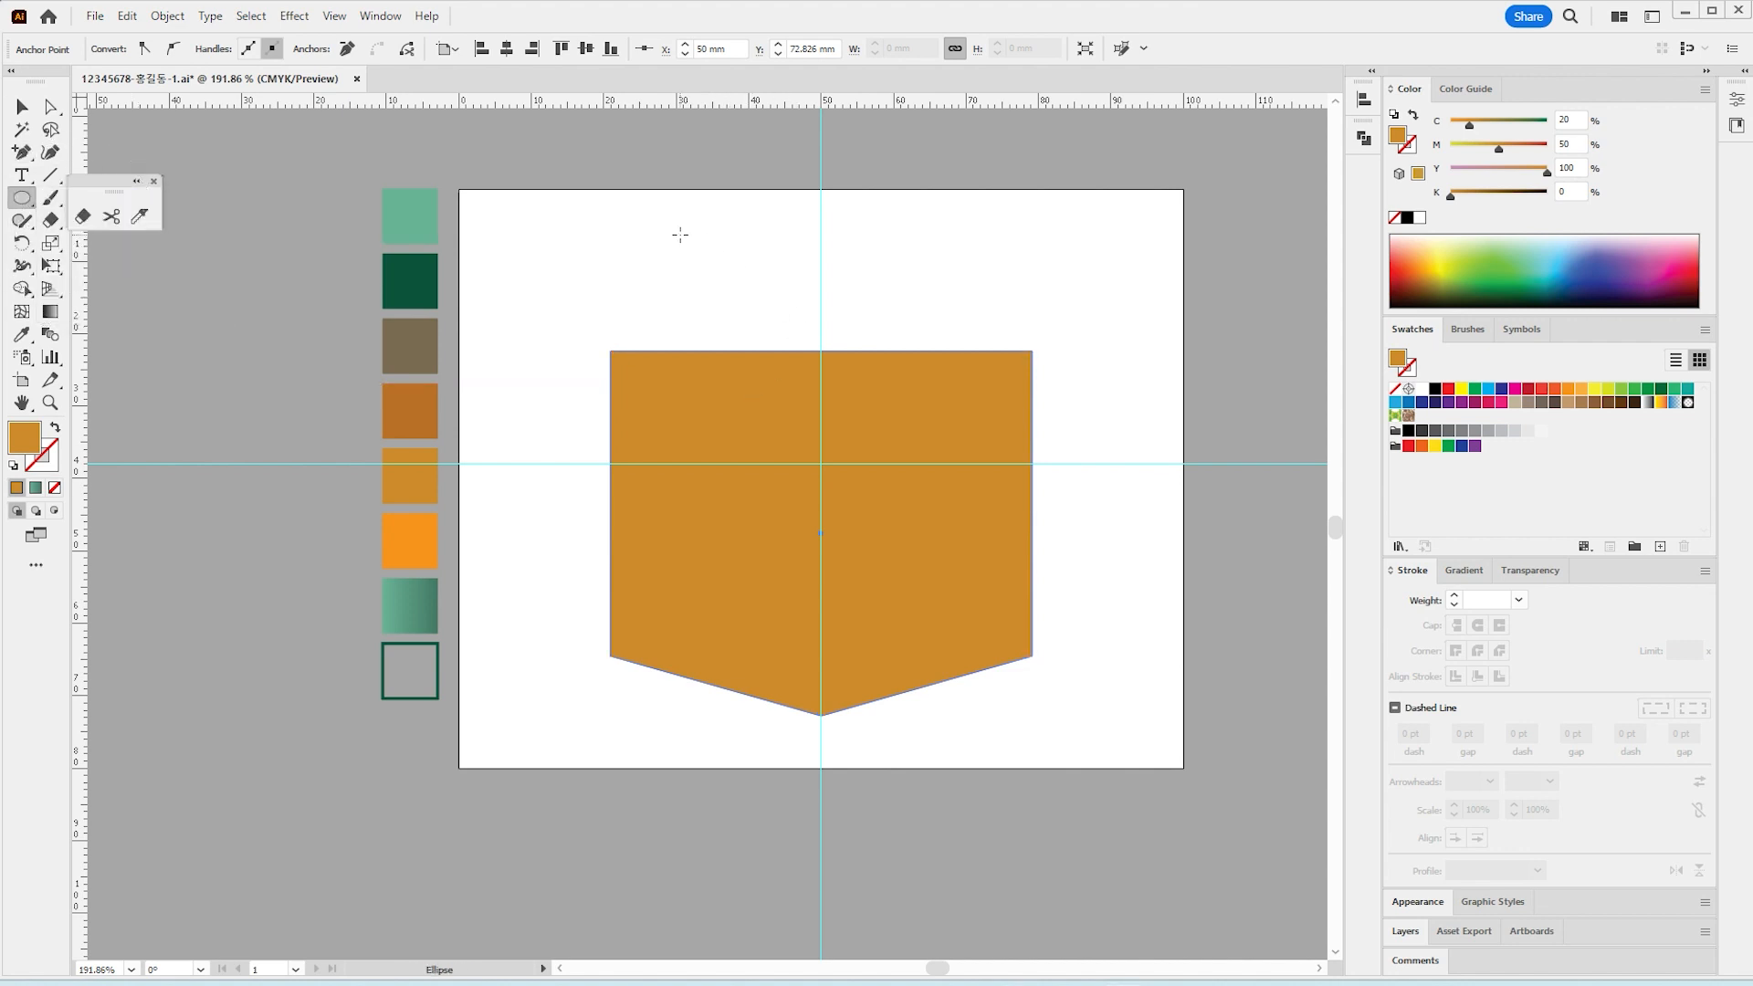
left_click_drag(680, 233, 963, 498)
left_click_drag(963, 500, 983, 520)
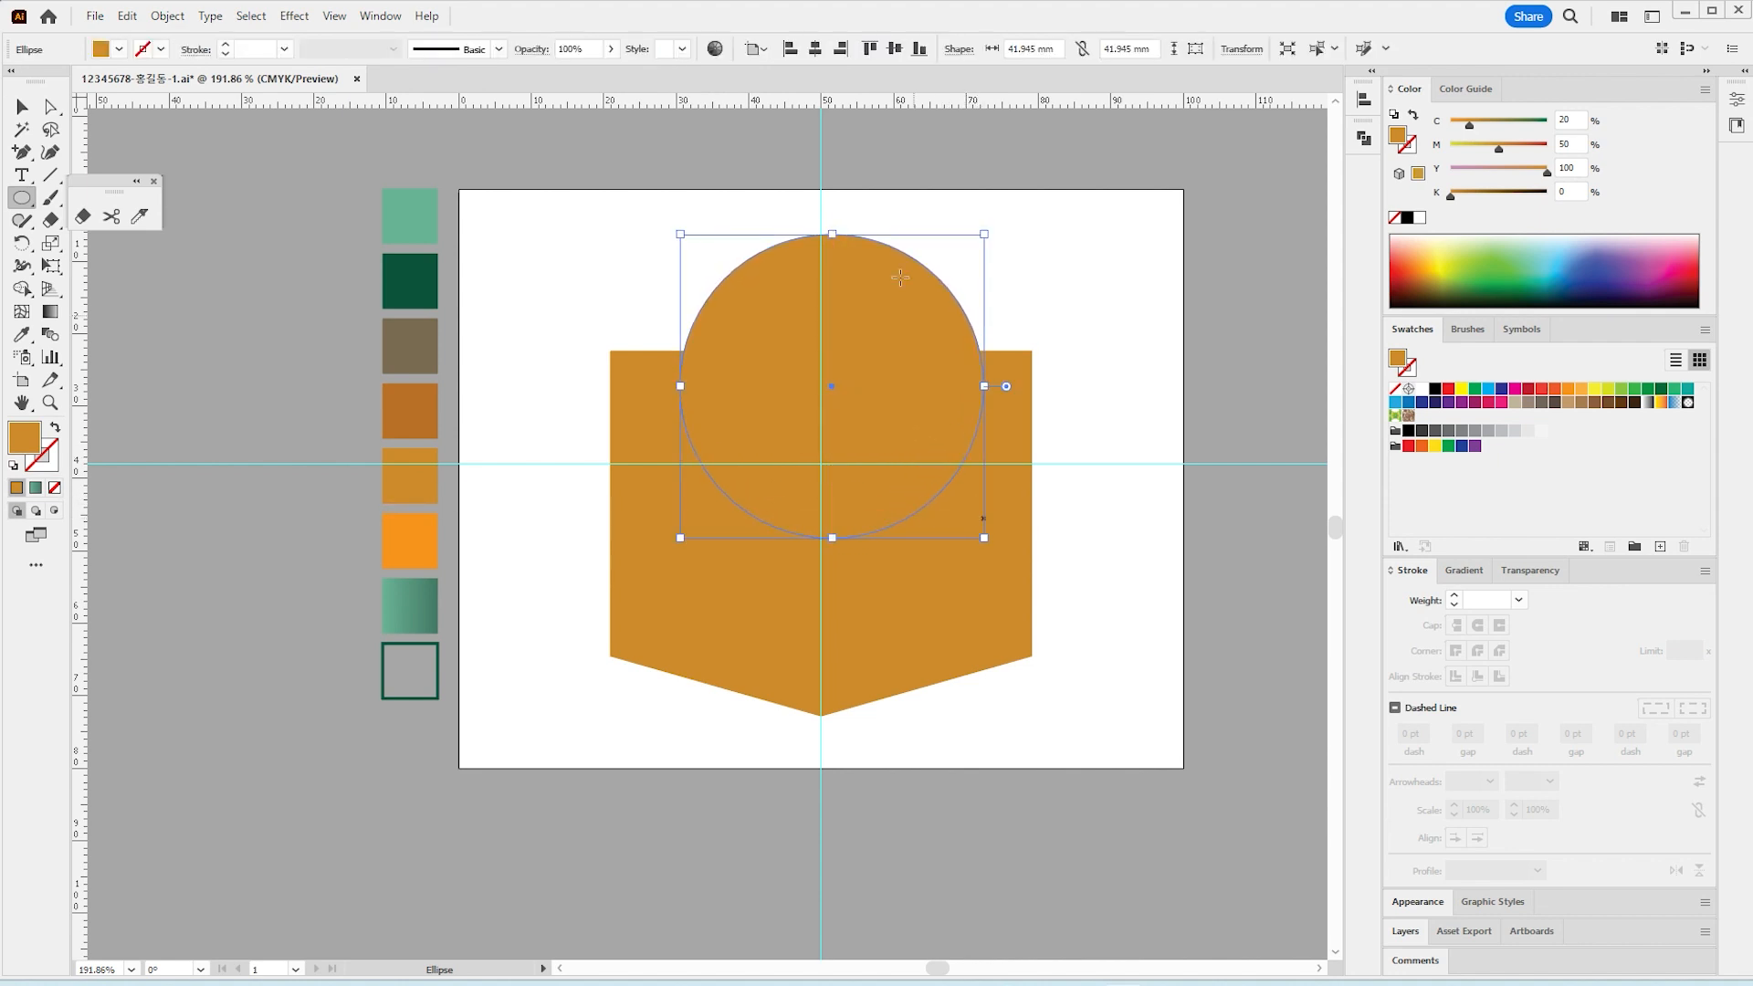
left_click(815, 48)
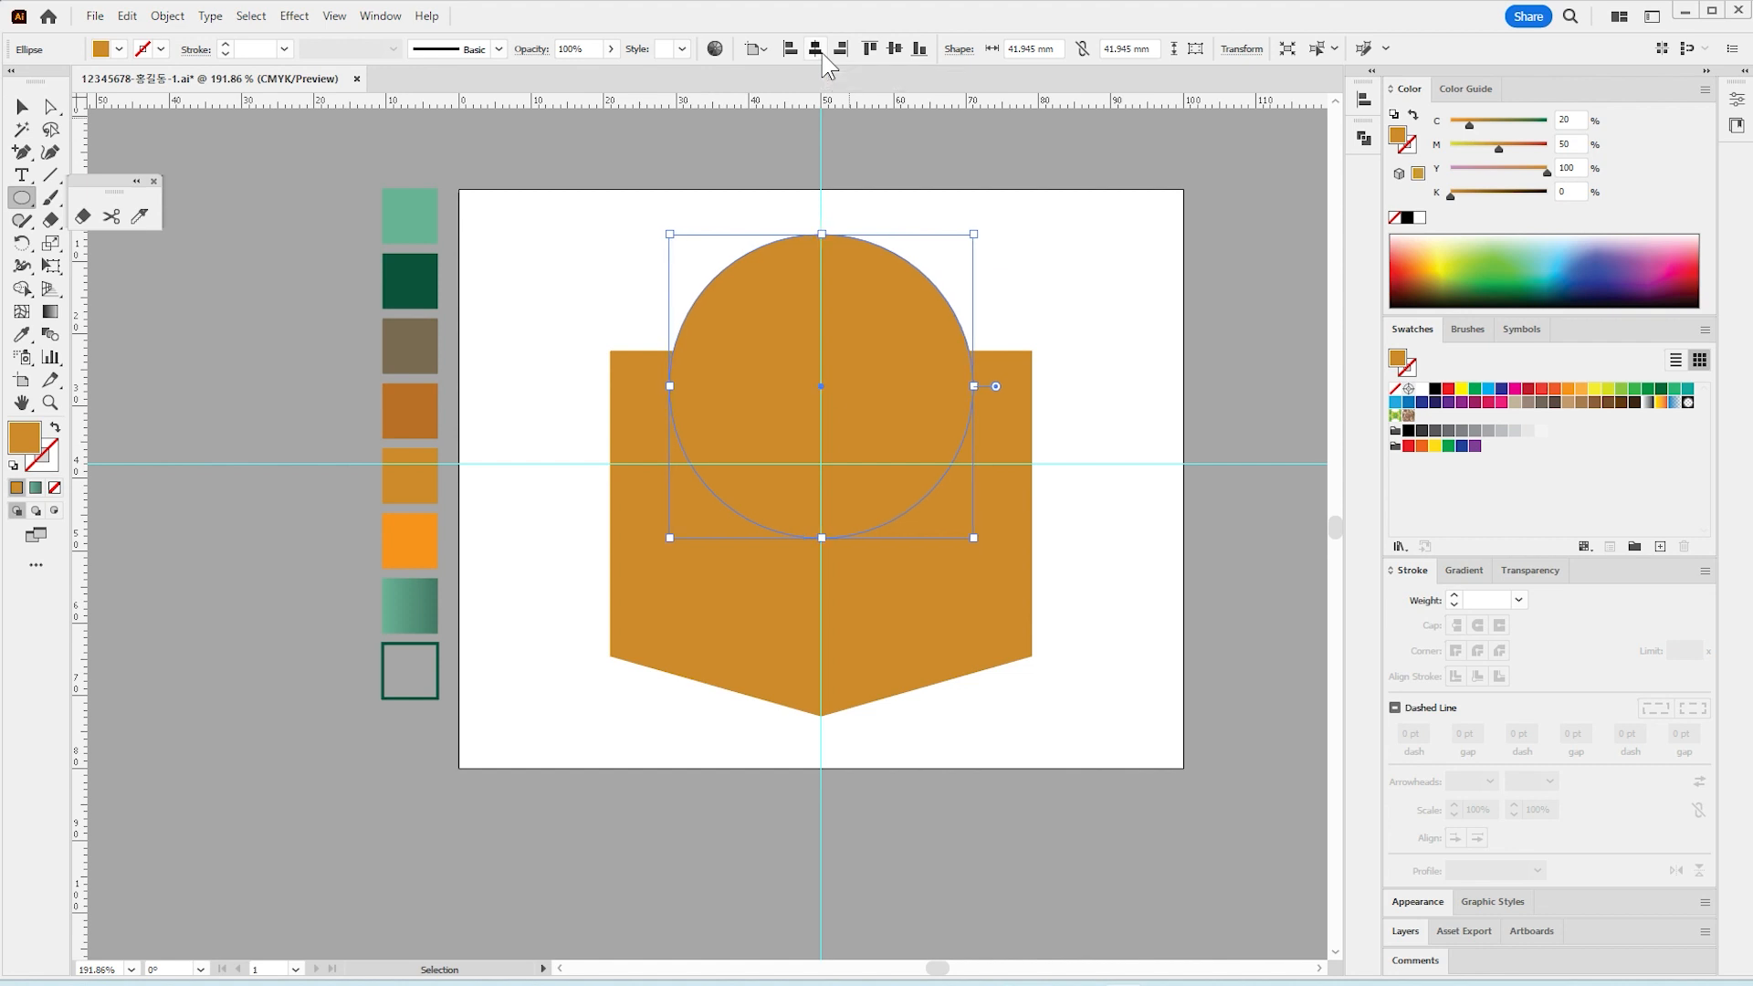
Step: Widen the pointed base to about 61 mm and unite it with the slightly raised circle into one shape
left_click(22, 108)
left_click(1070, 829)
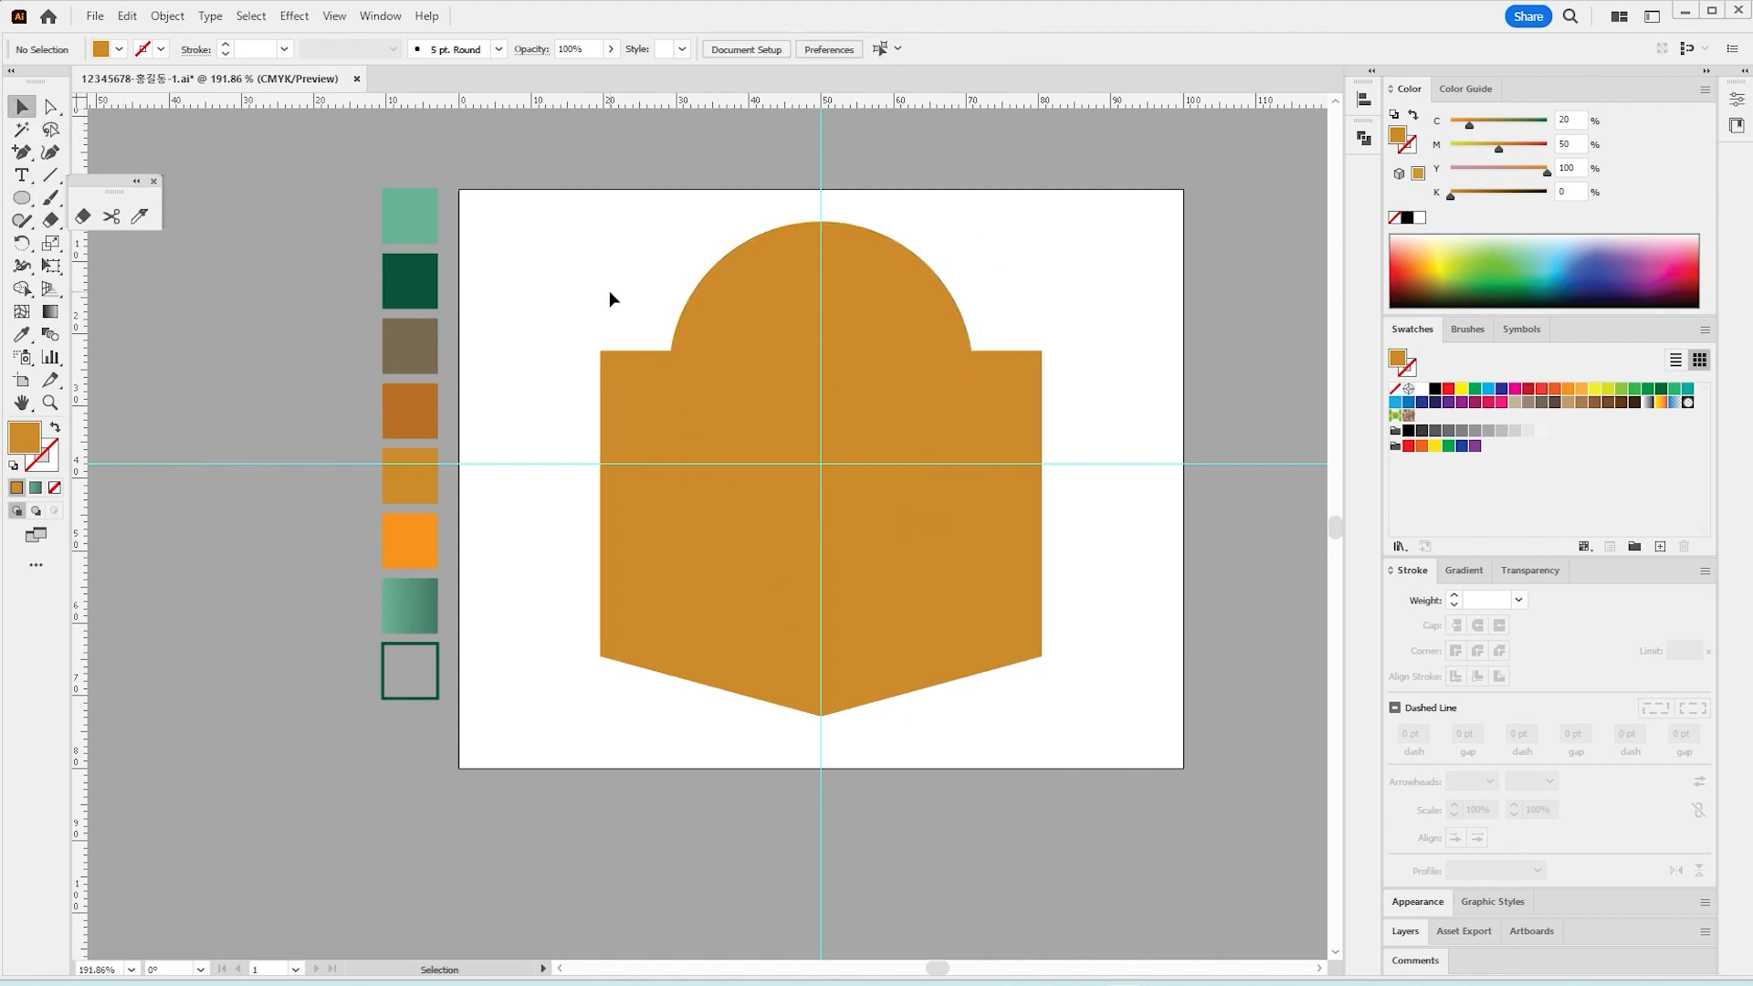
left_click_drag(585, 223, 1044, 691)
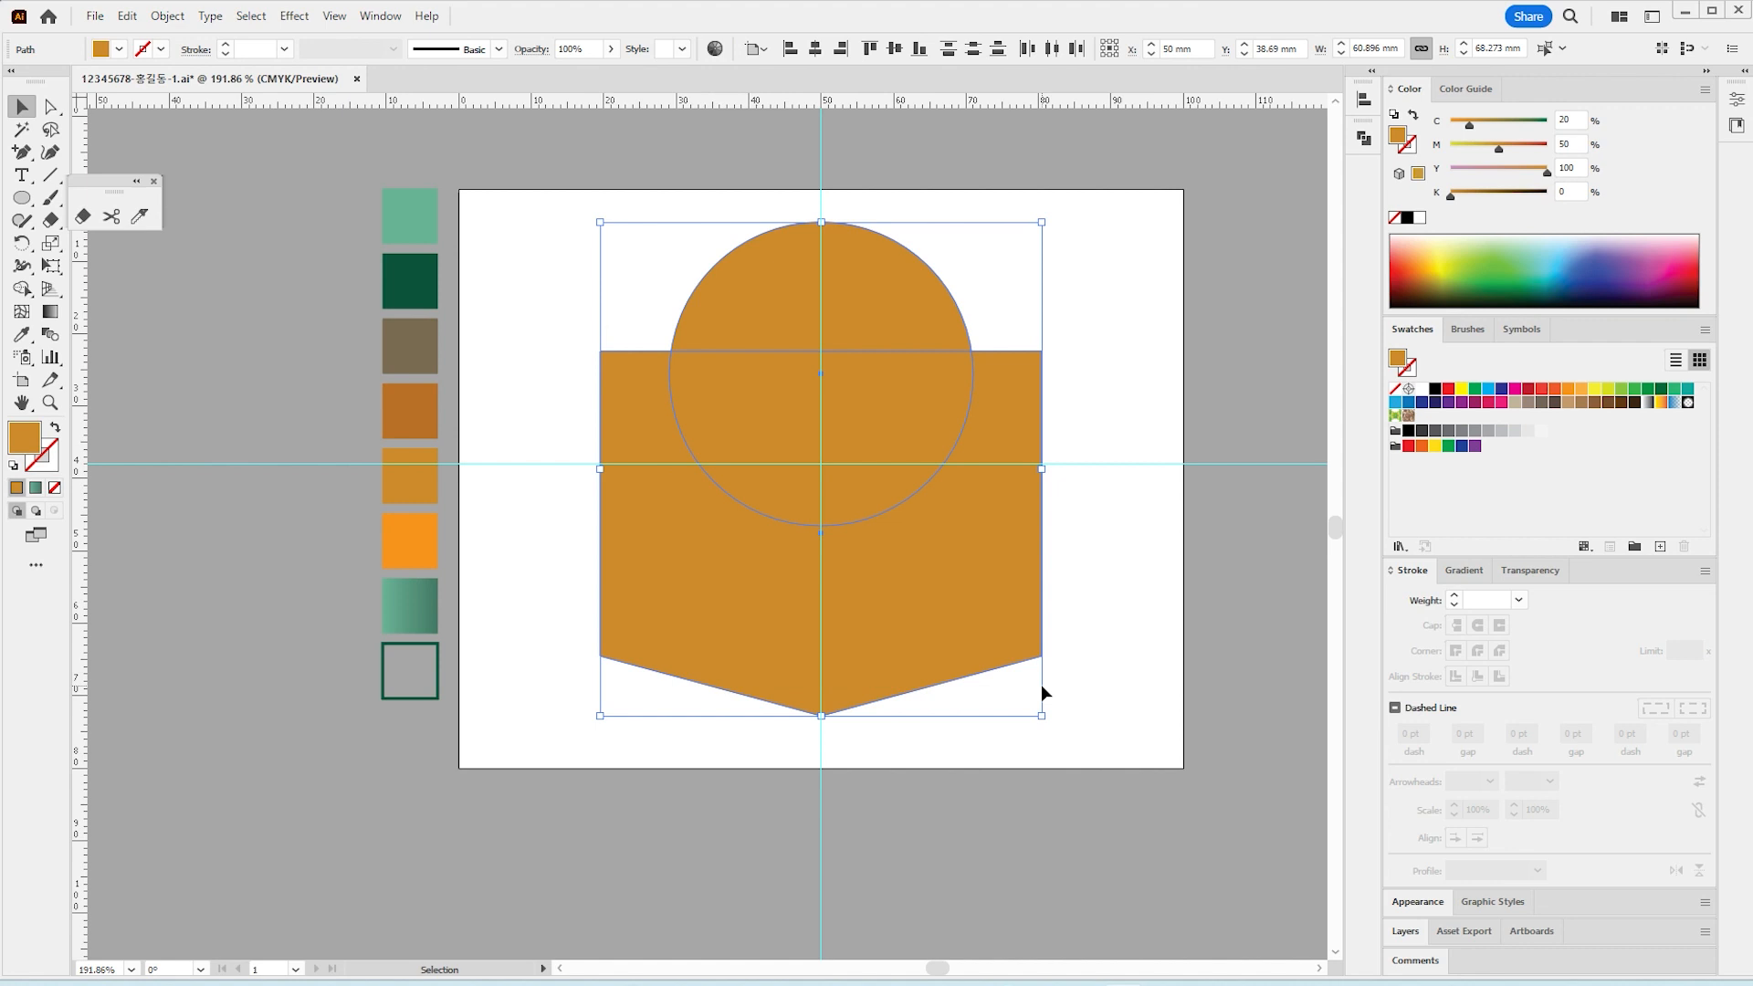
left_click(1361, 139)
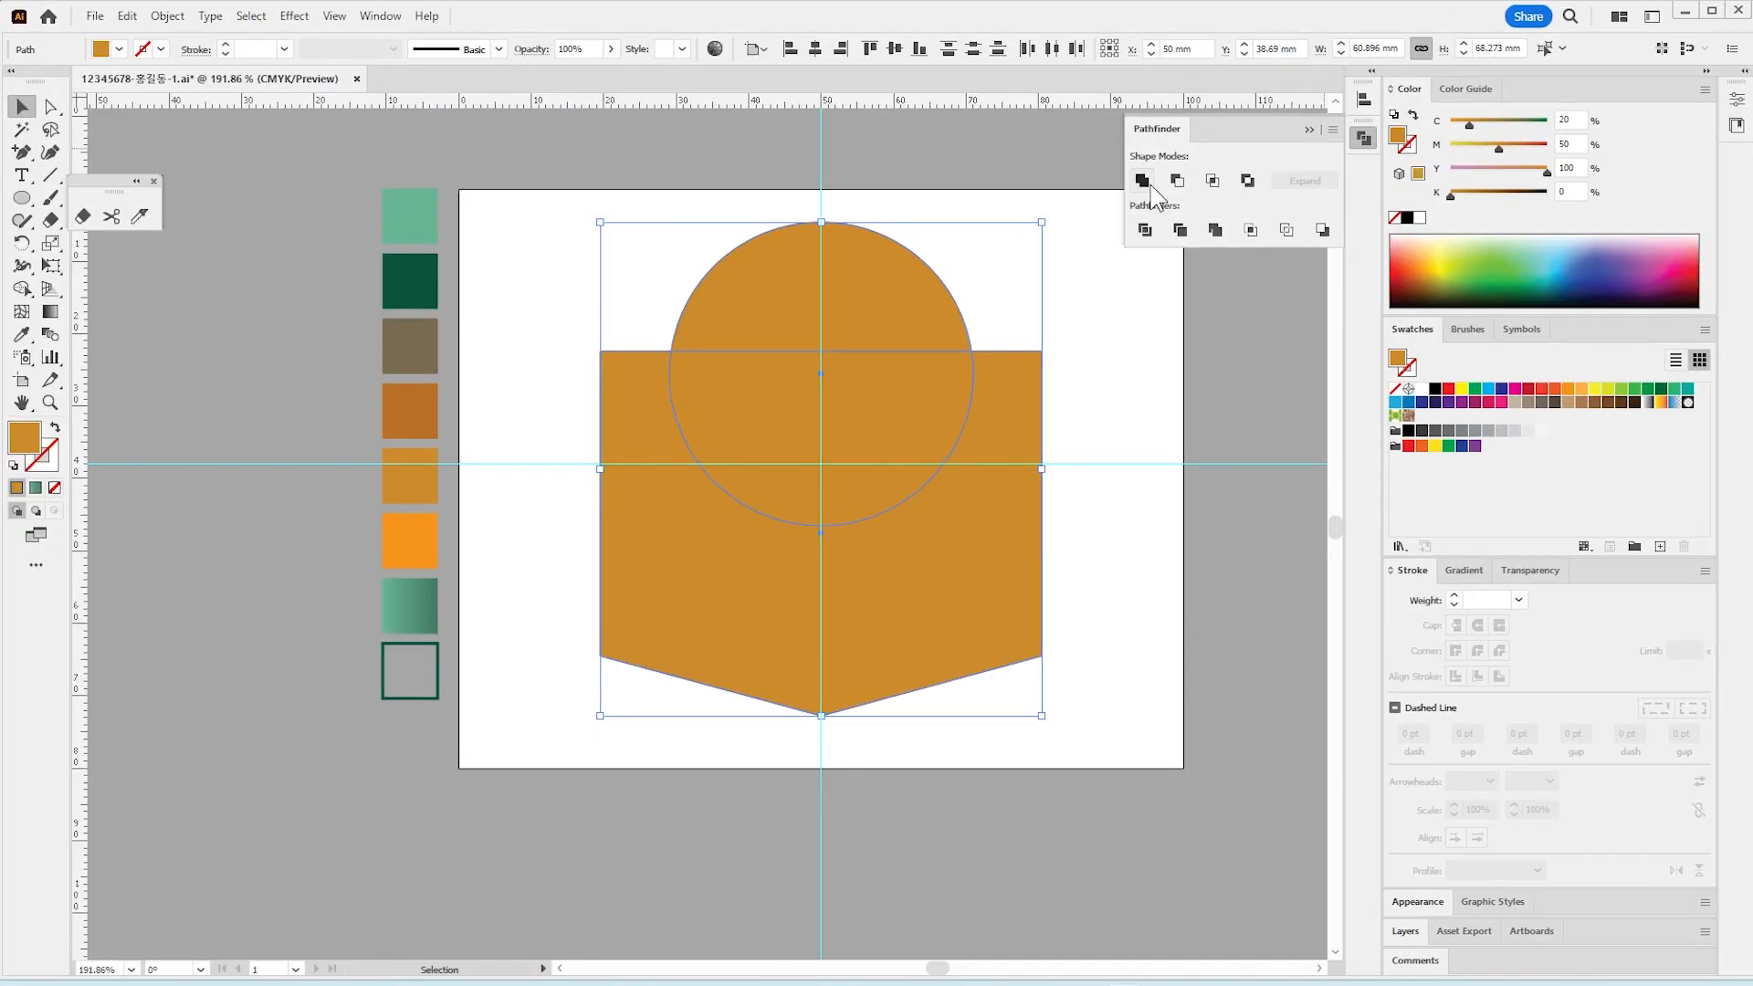
left_click(883, 362)
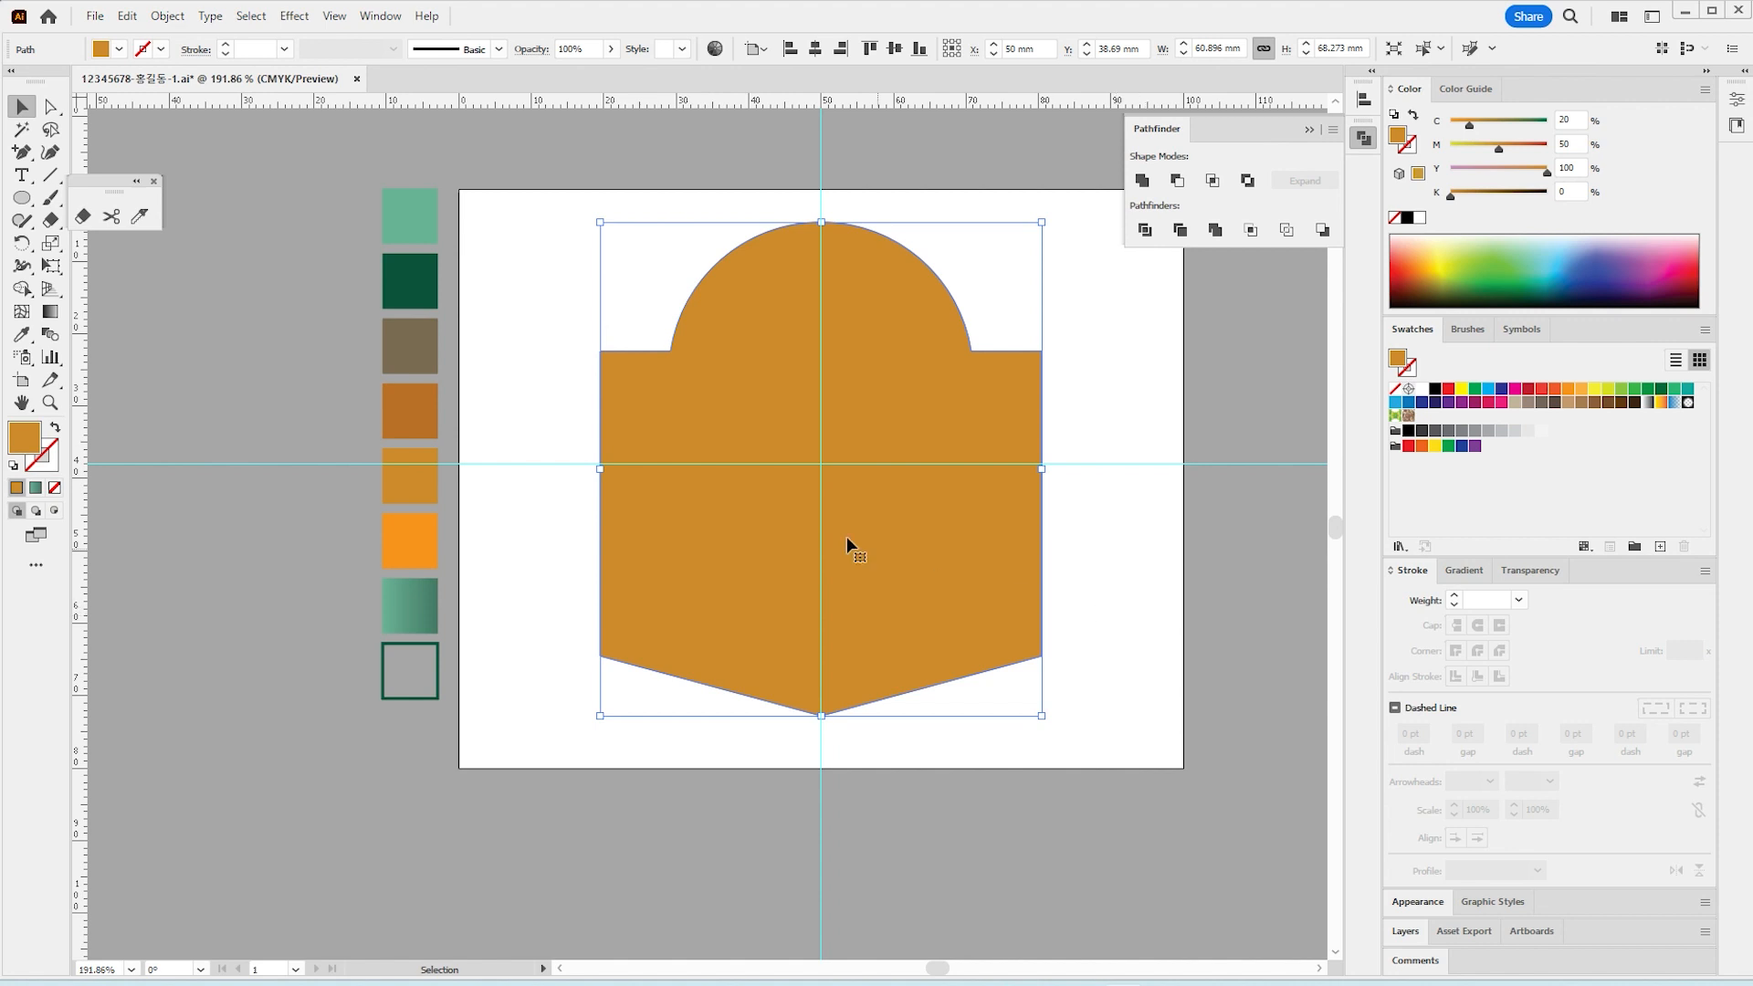
Step: Offset the badge outline by -3 mm with Miter joins and fill the inner shape with C60 M10 Y50 green
left_click(166, 18)
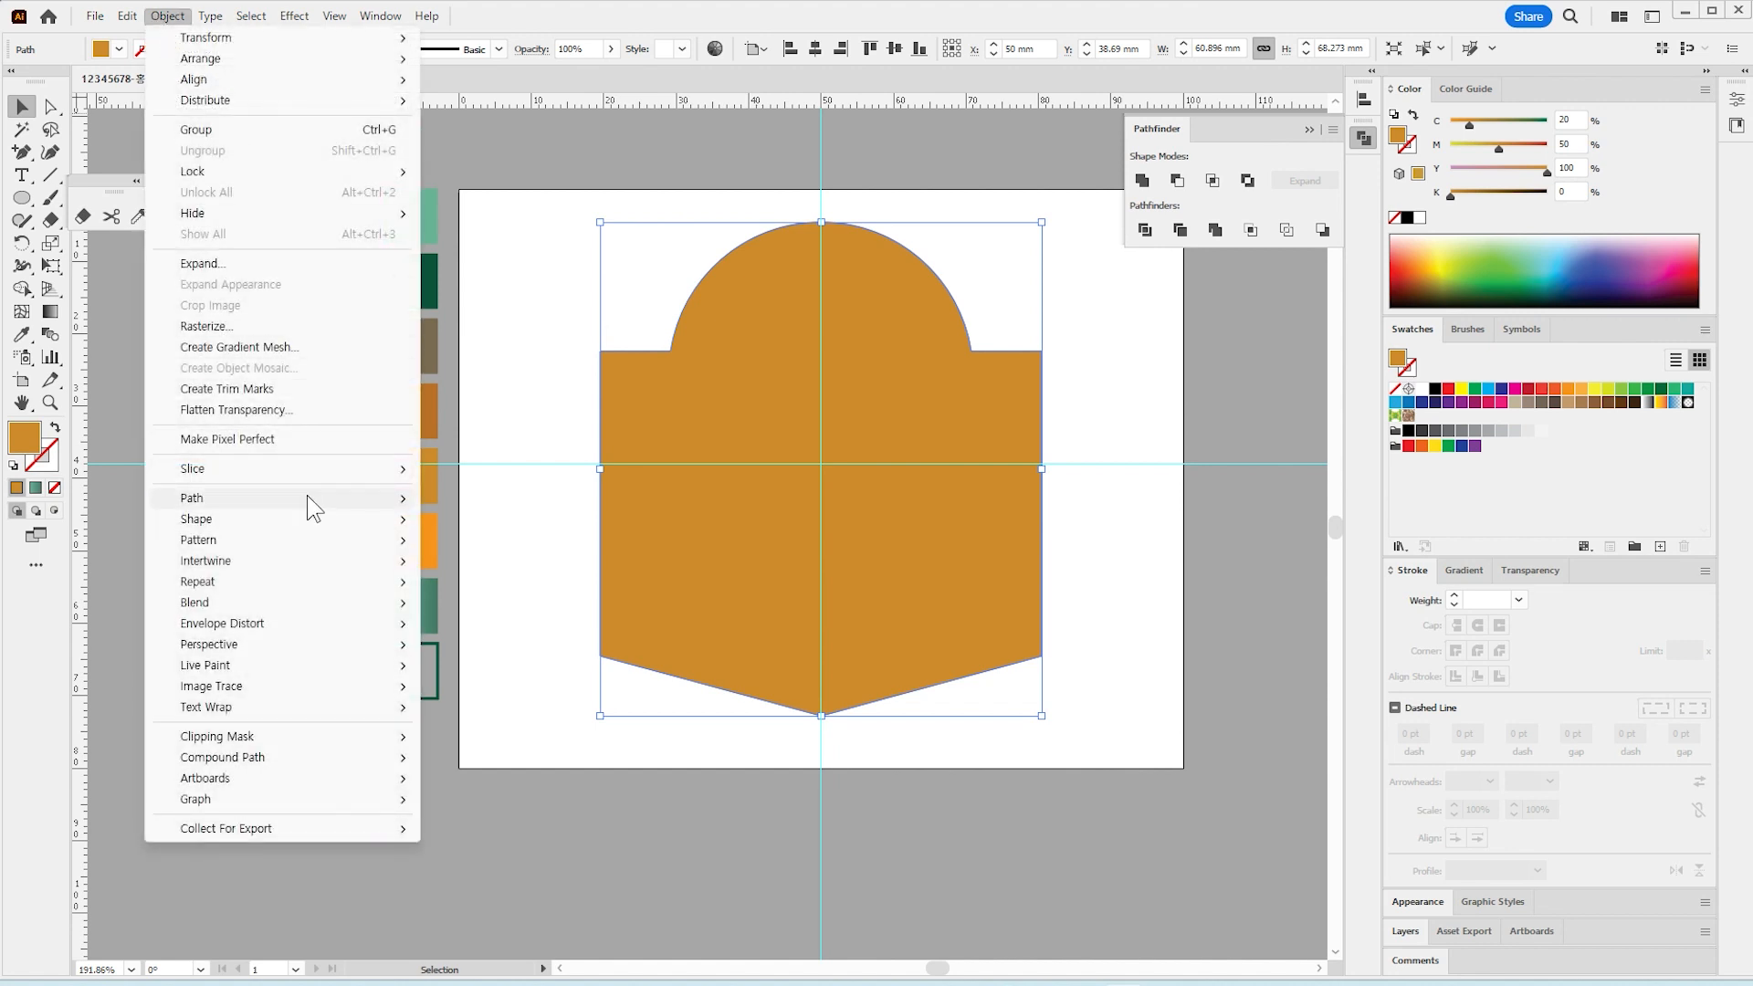
mouse_move(307, 498)
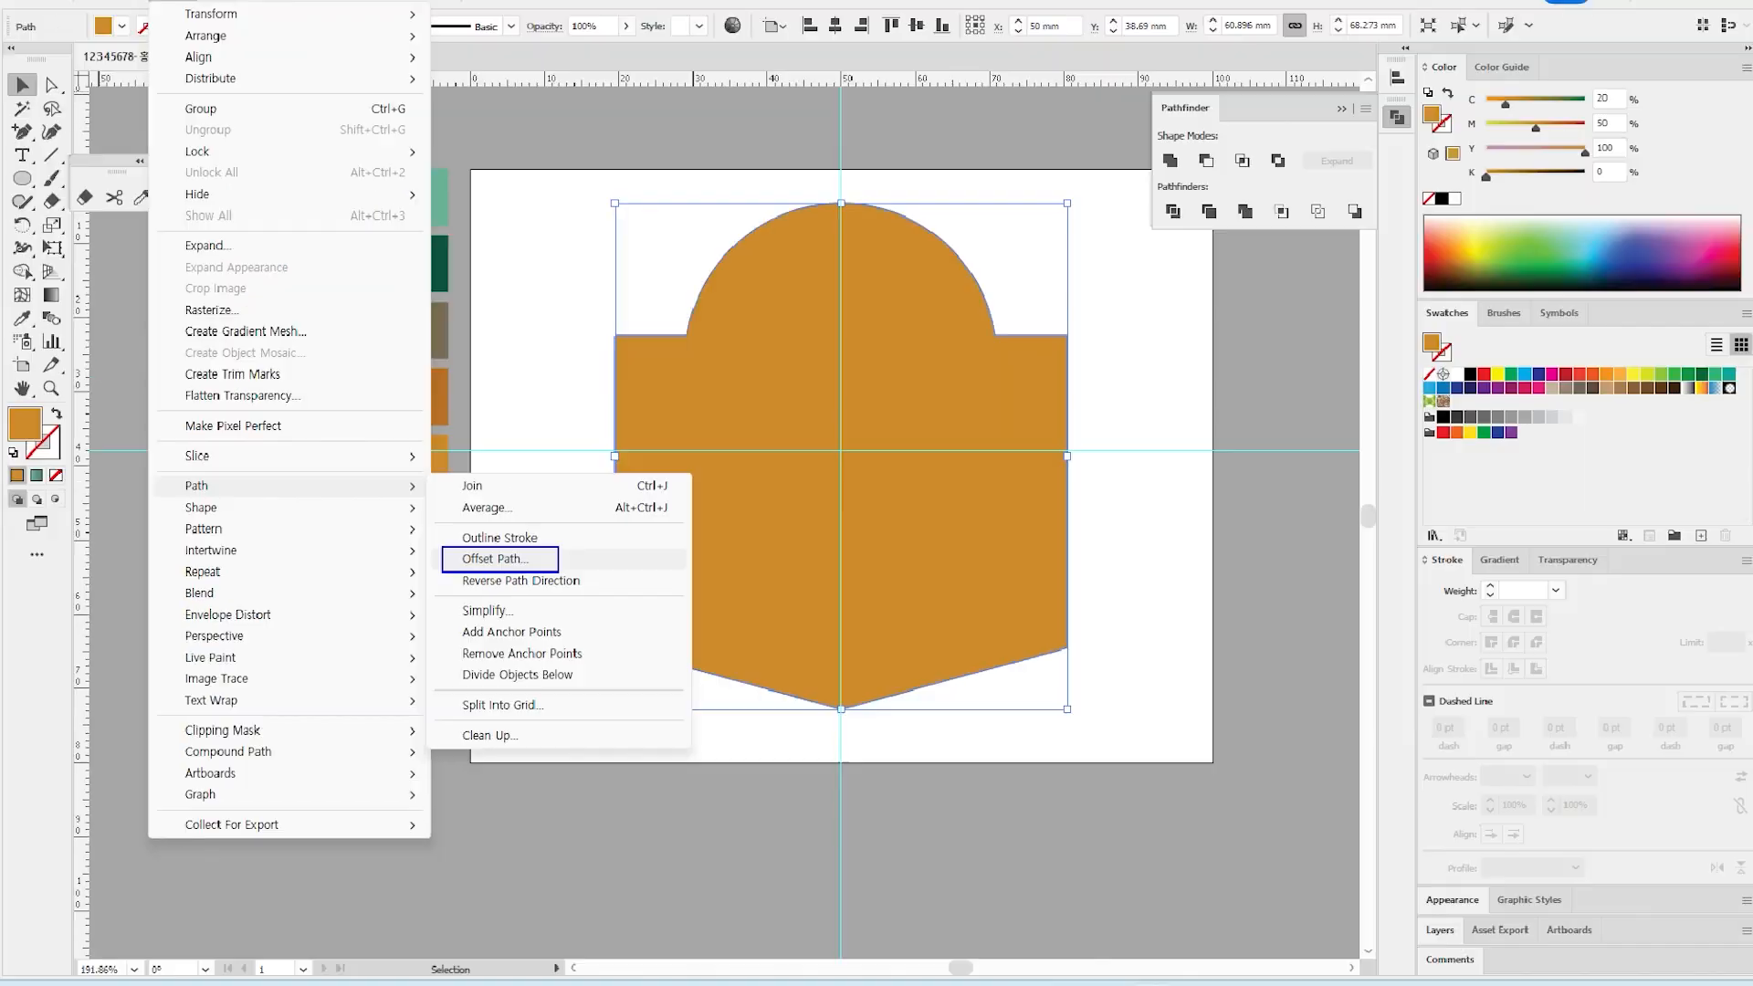
left_click(494, 559)
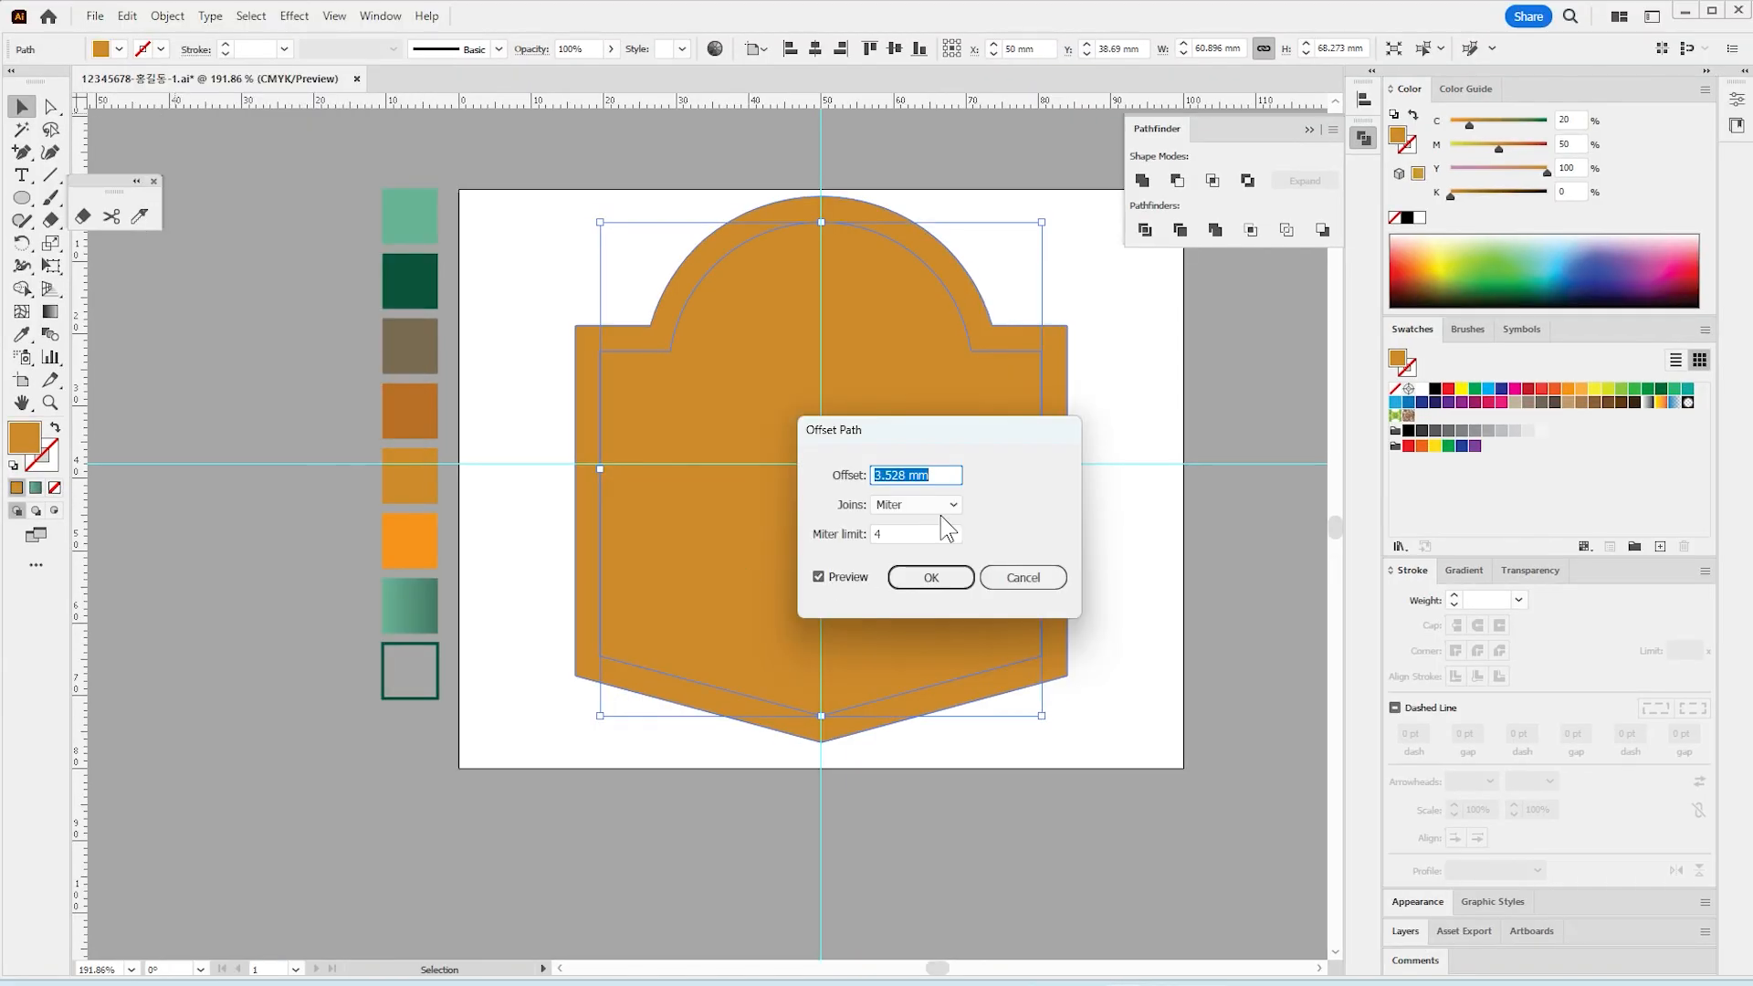
left_click_drag(929, 427, 902, 472)
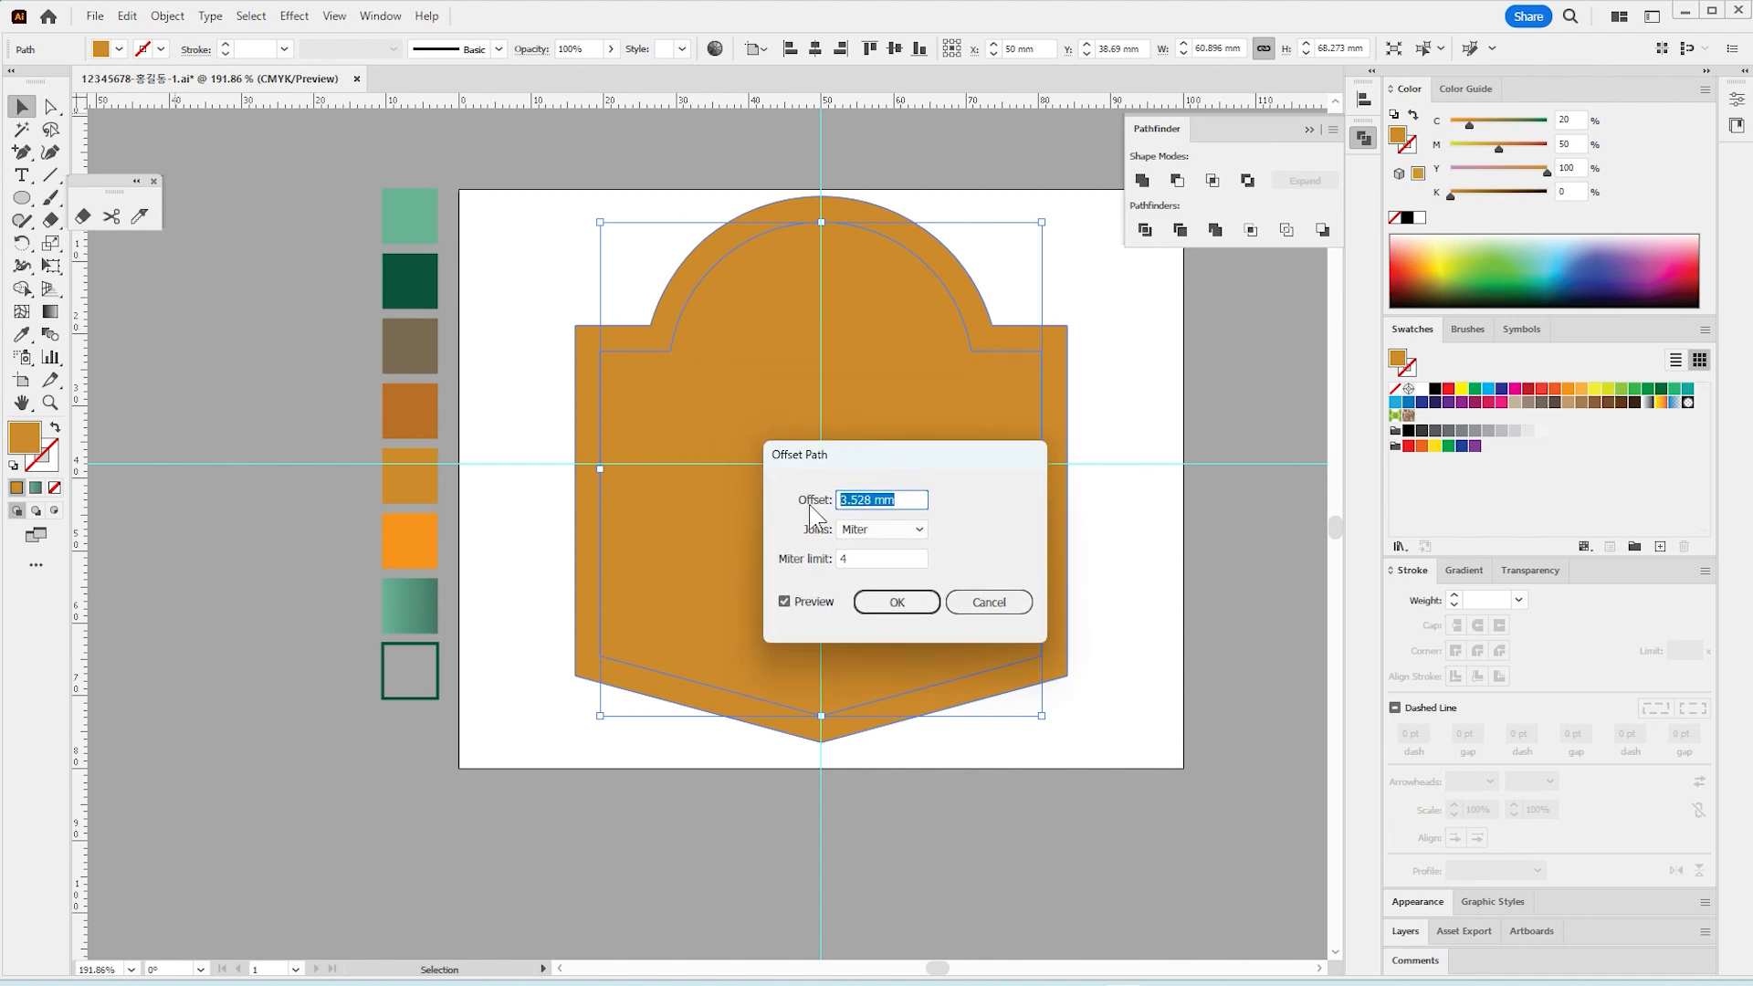
type("-3")
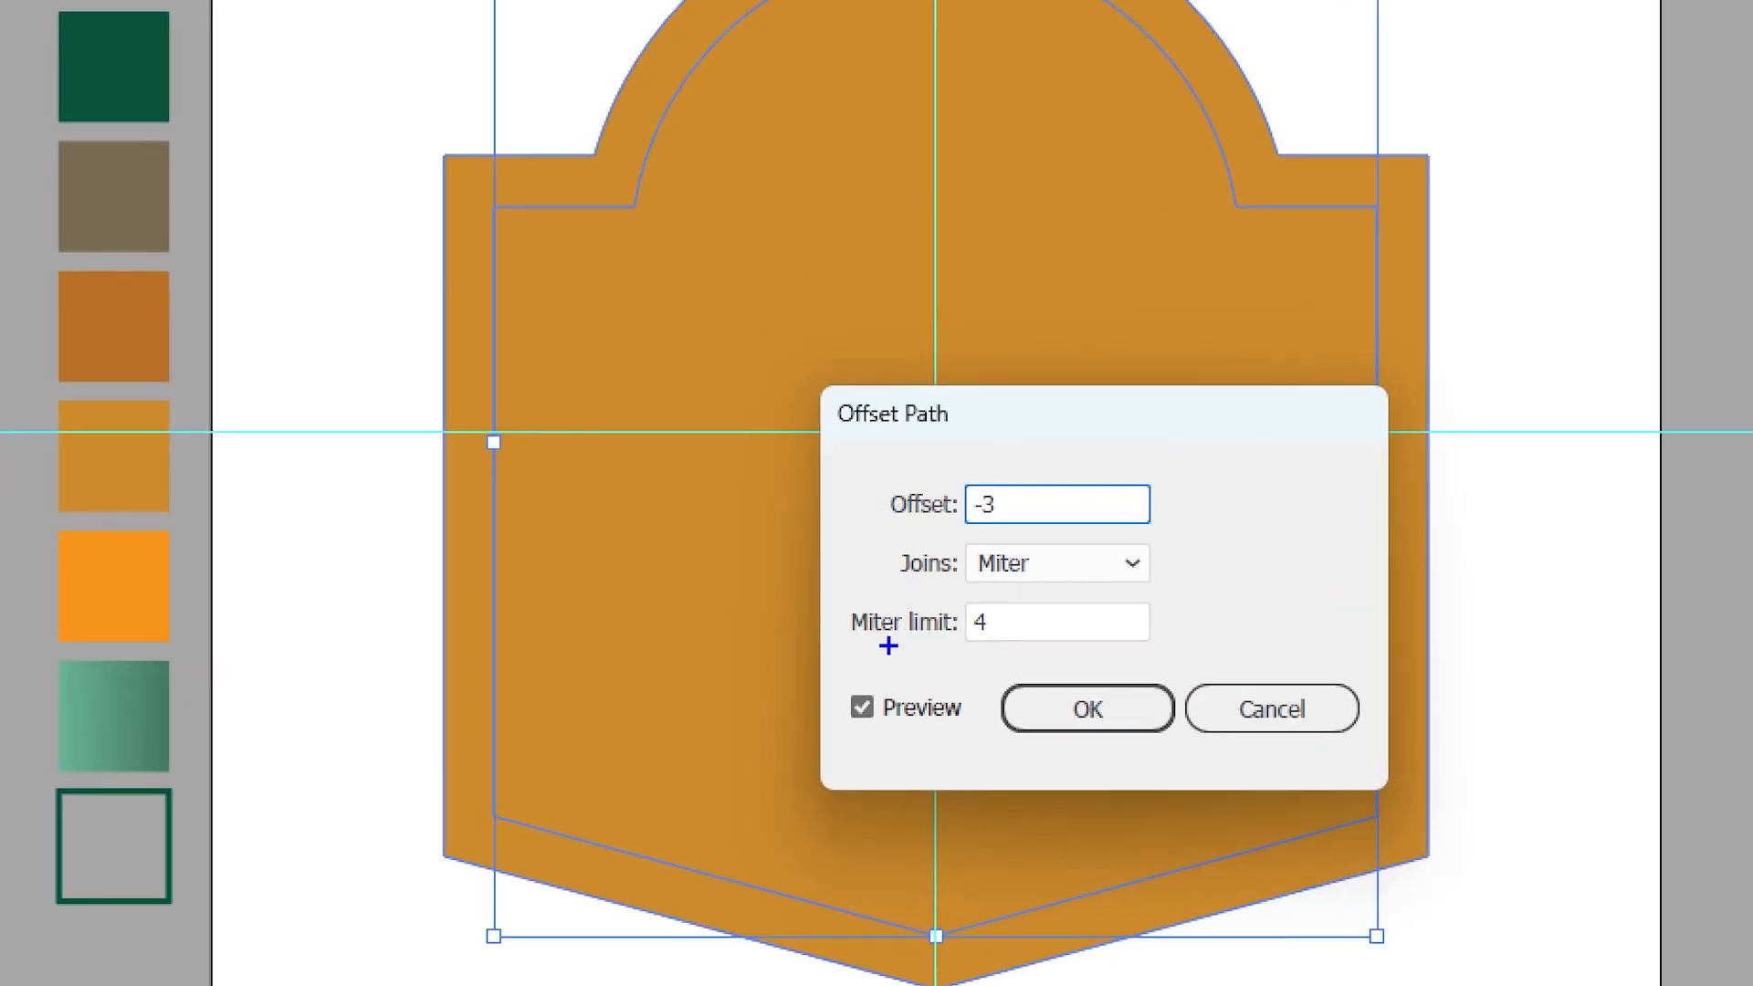
left_click_drag(846, 683, 982, 745)
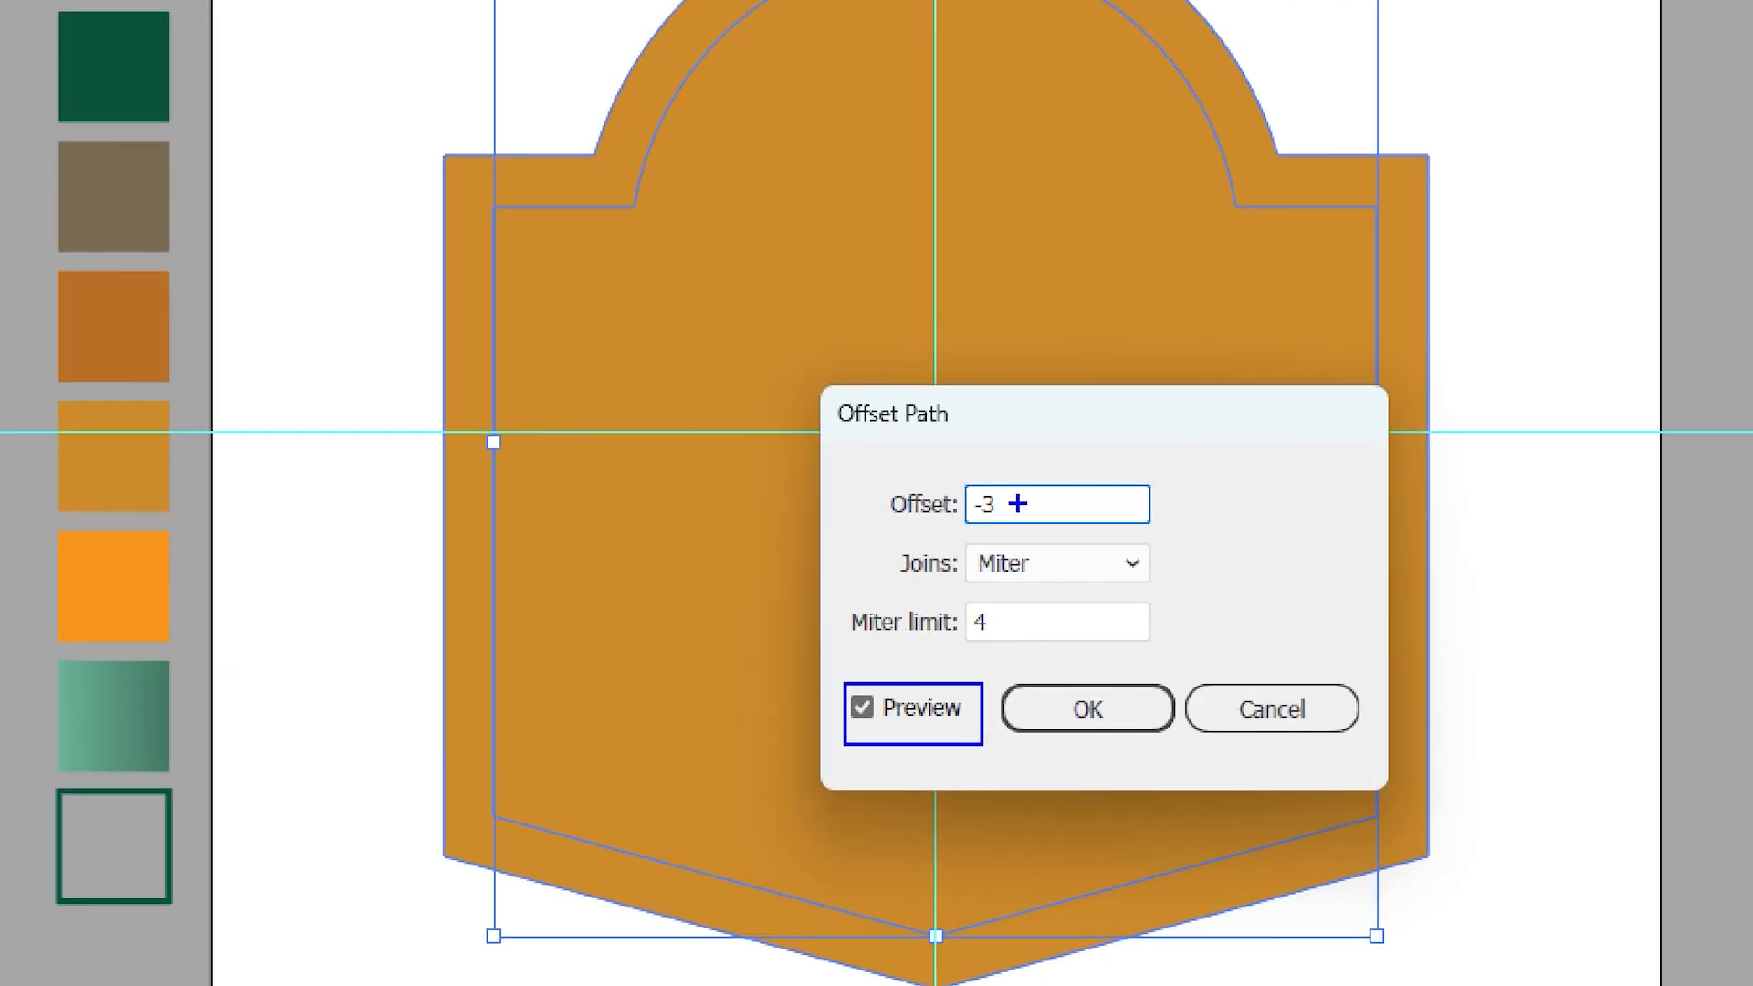
mouse_move(1020, 545)
left_mouse_down()
mouse_move(928, 478)
mouse_move(1055, 484)
left_mouse_up()
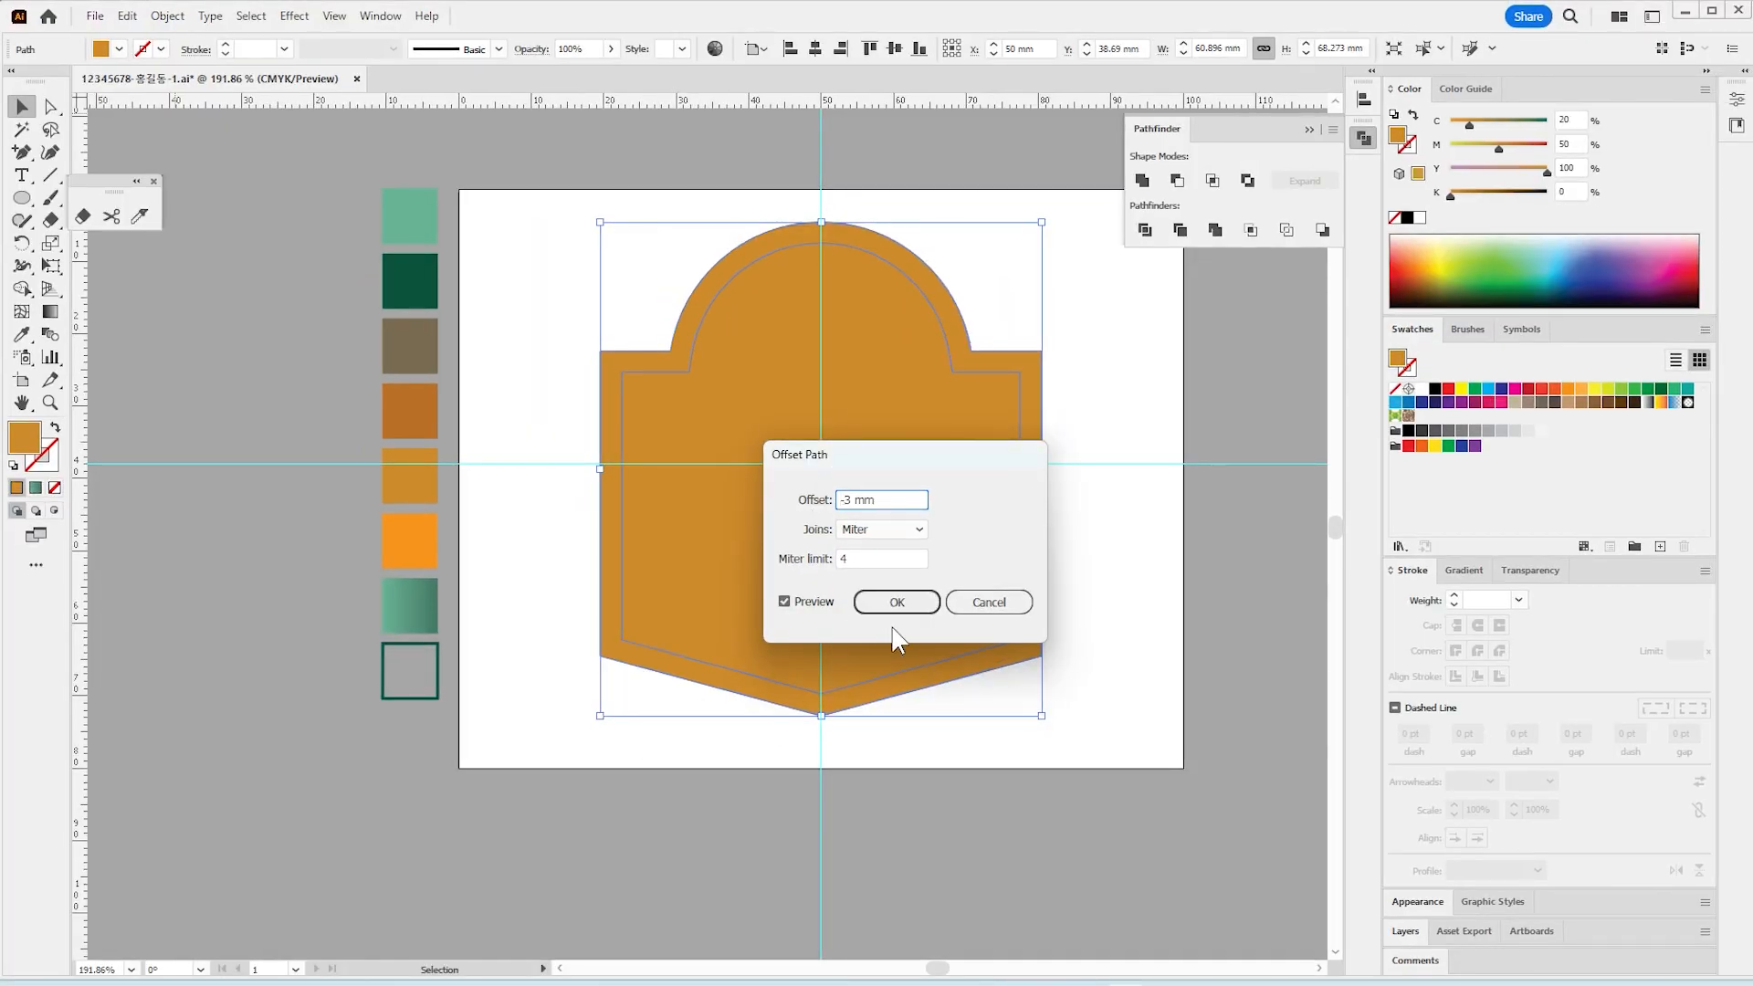
left_click(895, 603)
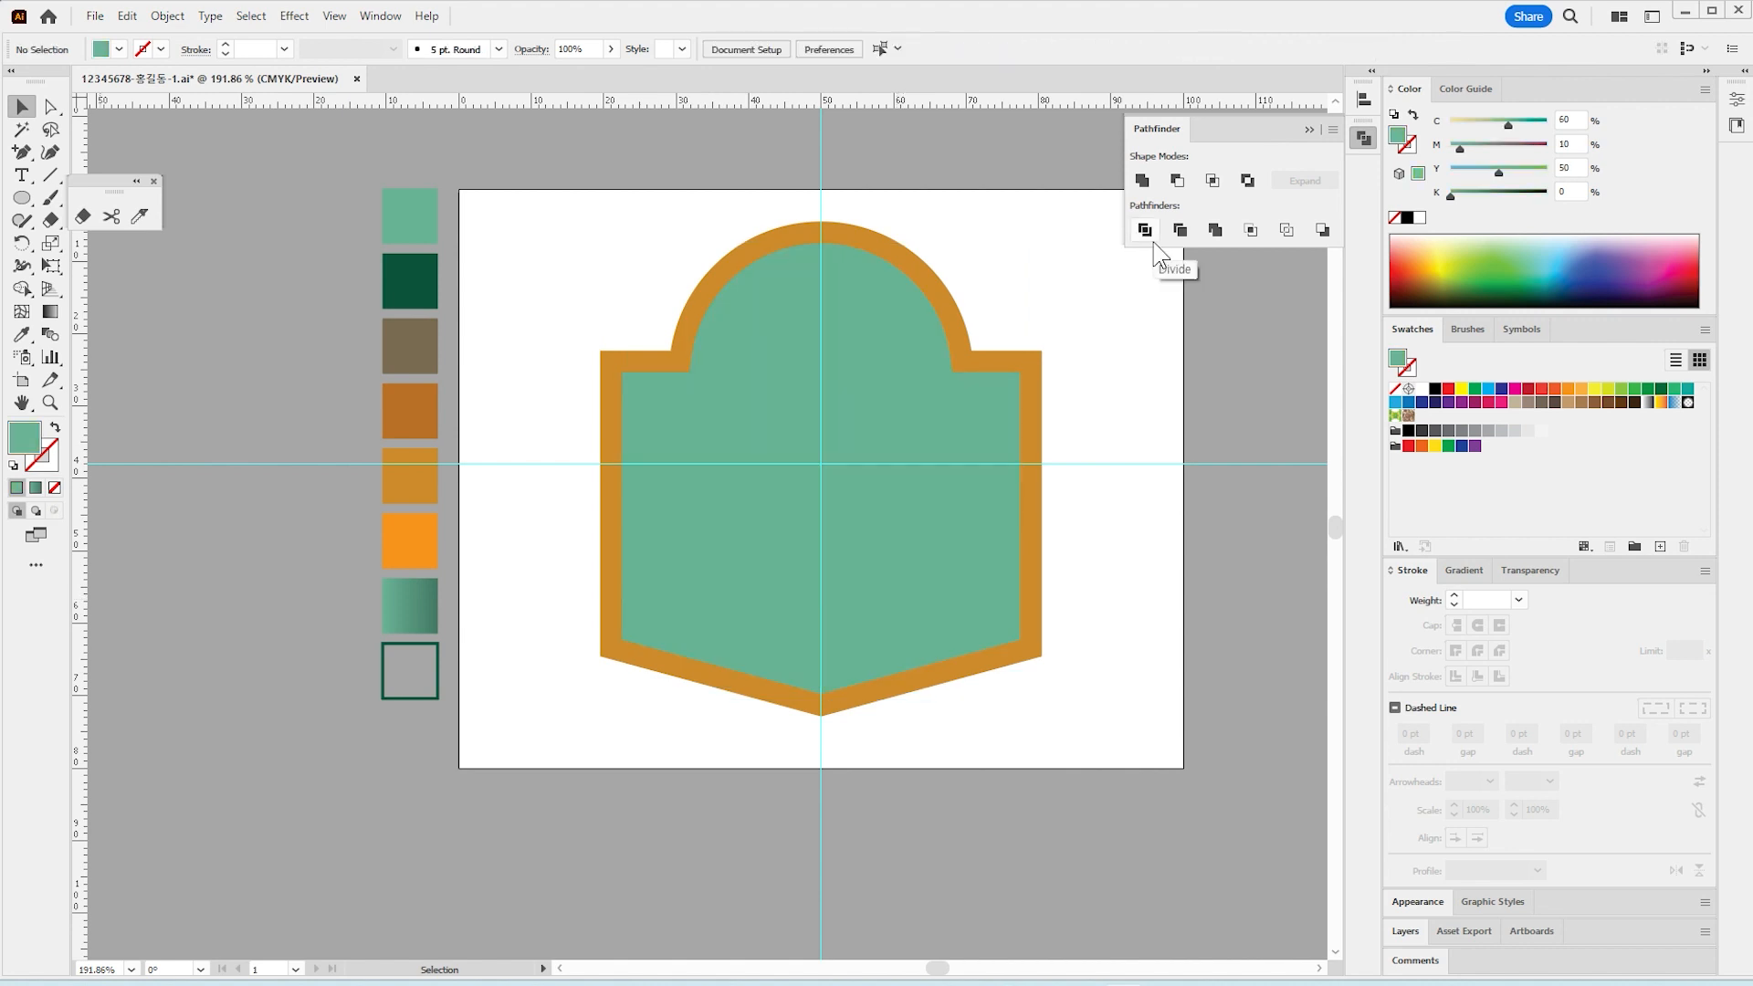
Step: Draw a closed mountain silhouette about 24 × 34 mm with the Pencil tool over the badge's left half
left_click(51, 403)
left_click(732, 491)
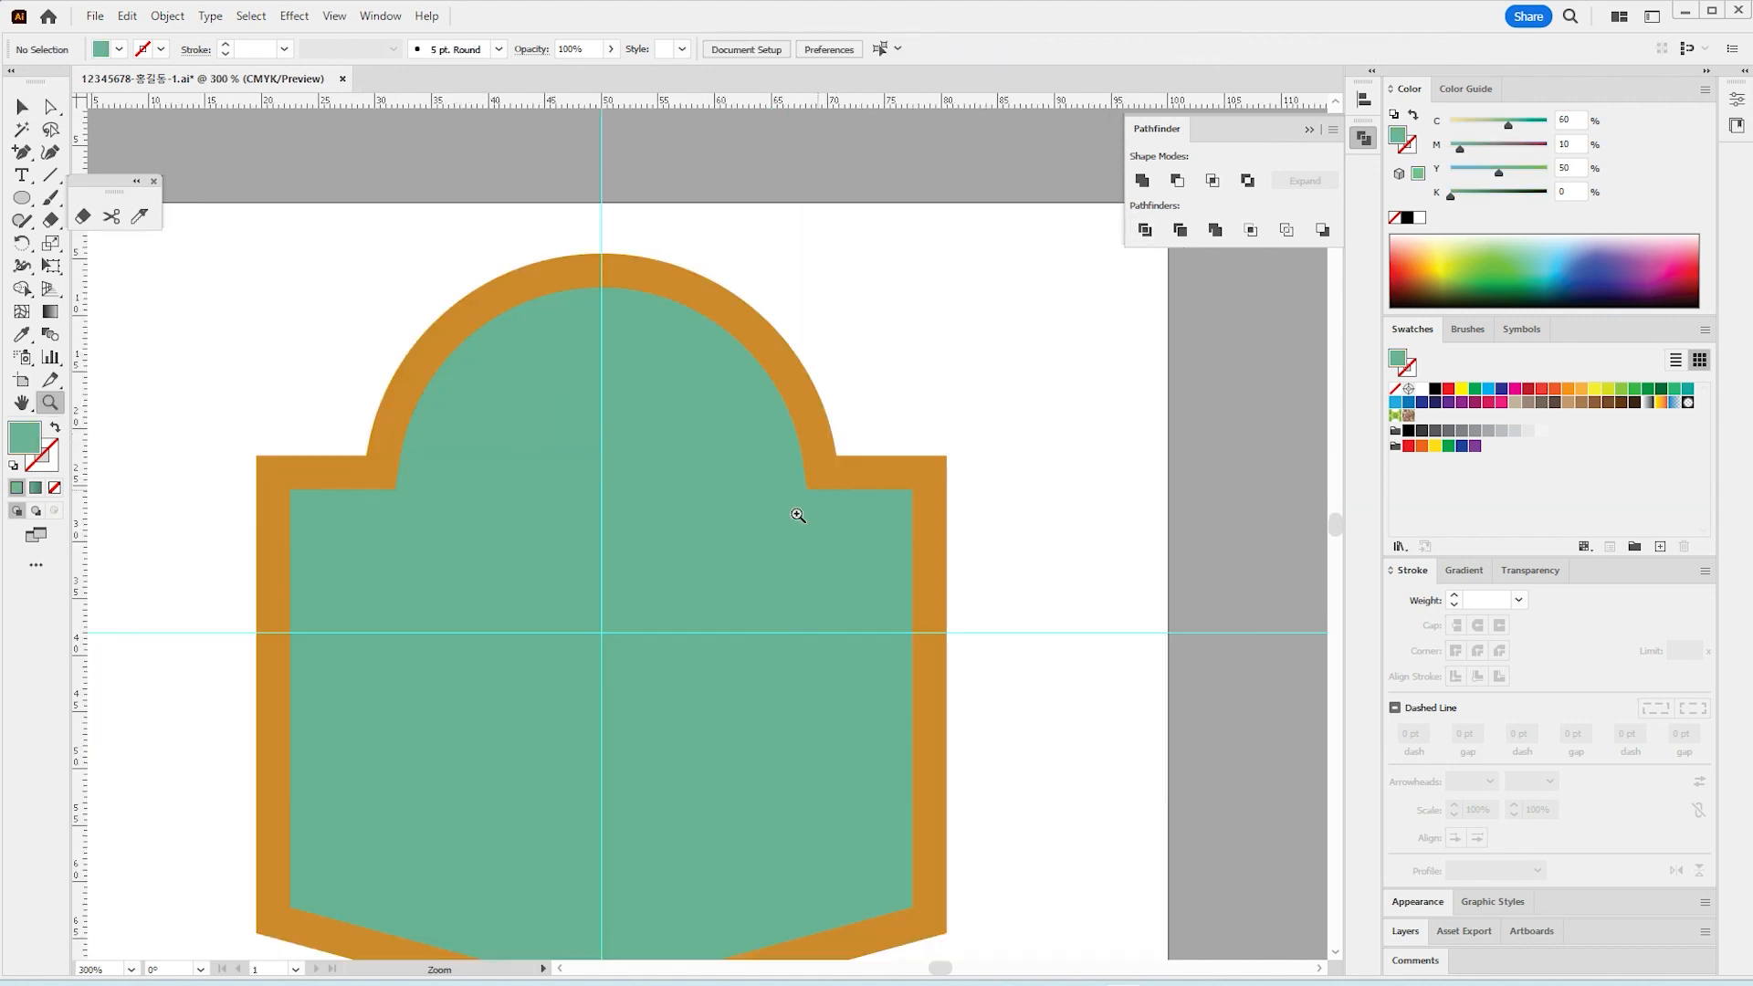
left_click_drag(586, 587, 716, 461)
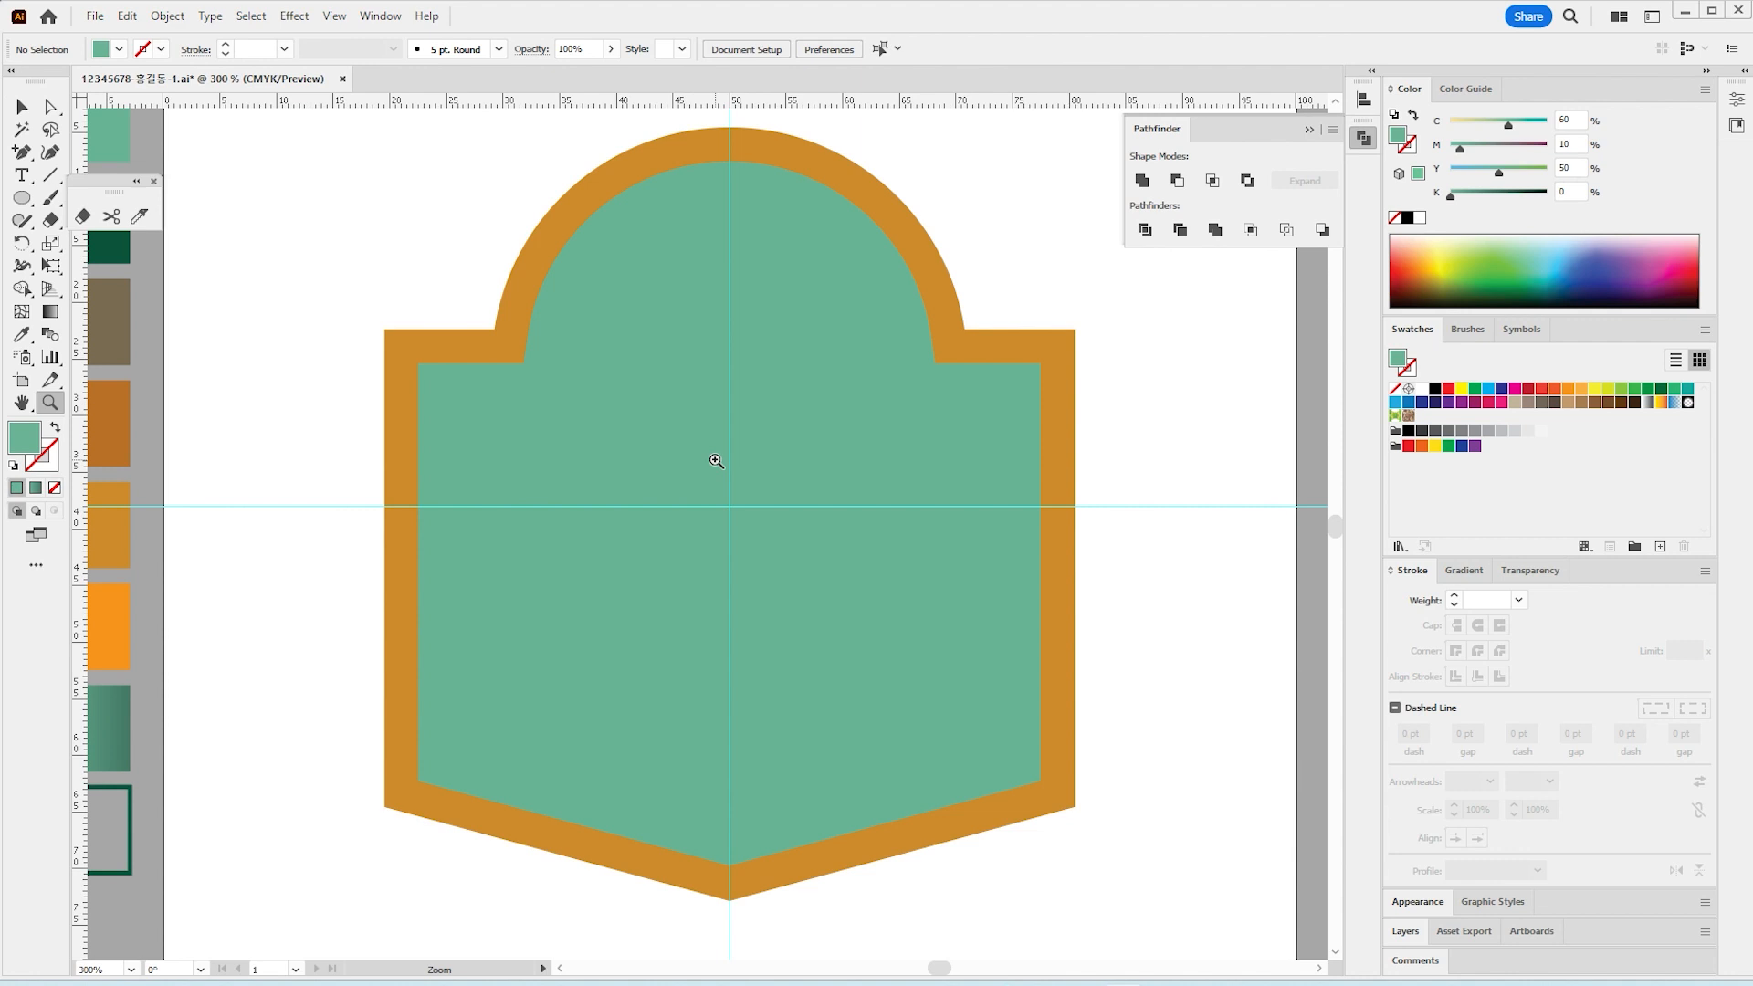
key("n")
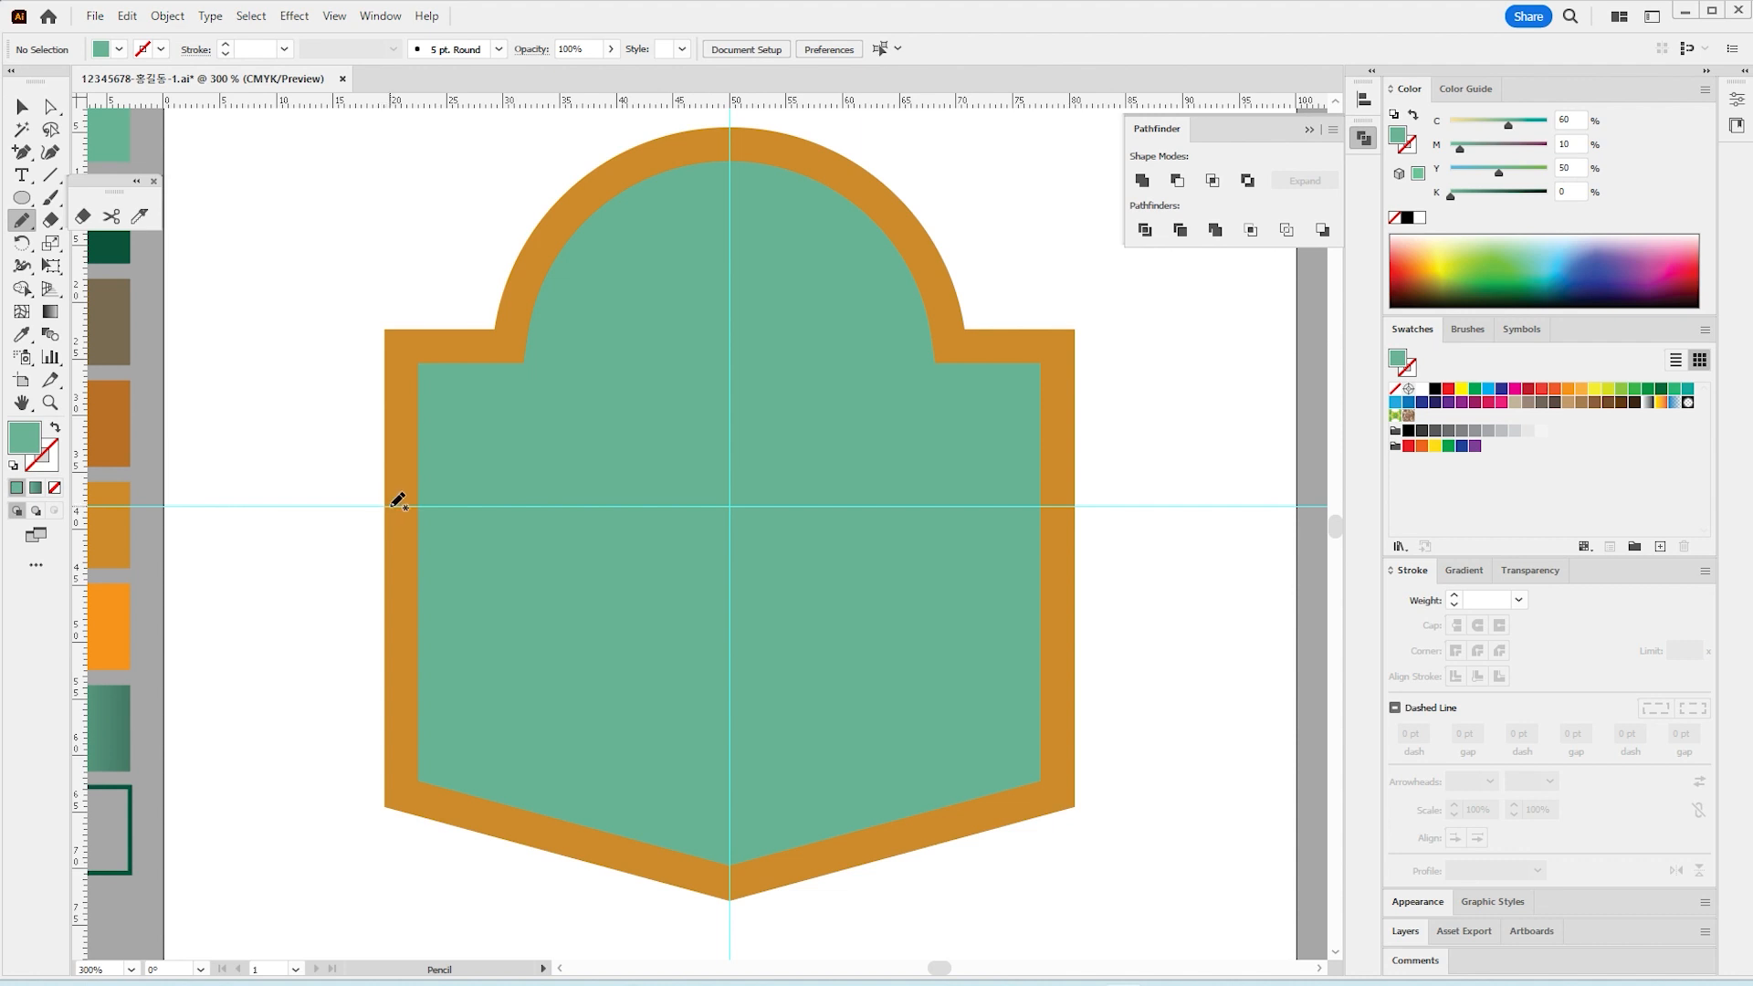
mouse_move(422, 494)
left_mouse_down()
mouse_move(503, 388)
mouse_move(589, 463)
mouse_move(637, 544)
mouse_move(660, 774)
mouse_move(407, 779)
mouse_move(404, 721)
left_mouse_up()
left_click_drag(396, 576, 403, 503)
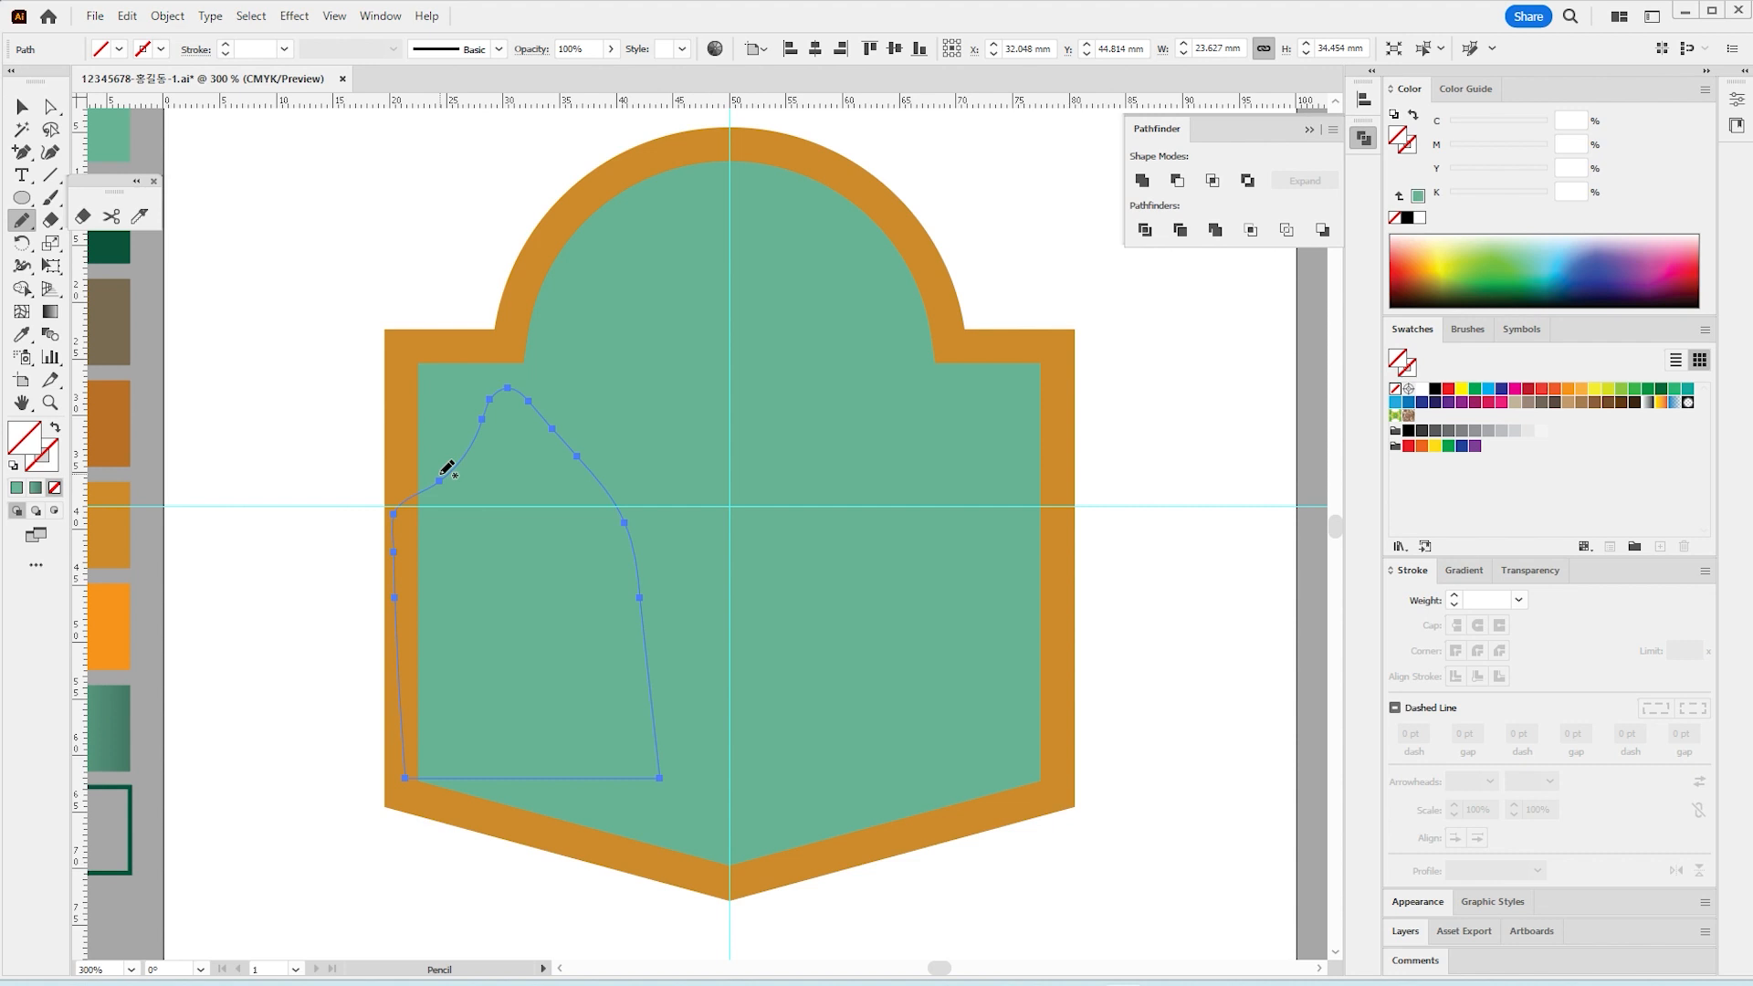
Step: Set the Pencil tool's fidelity to the midpoint between Accurate and Smooth
key("Return")
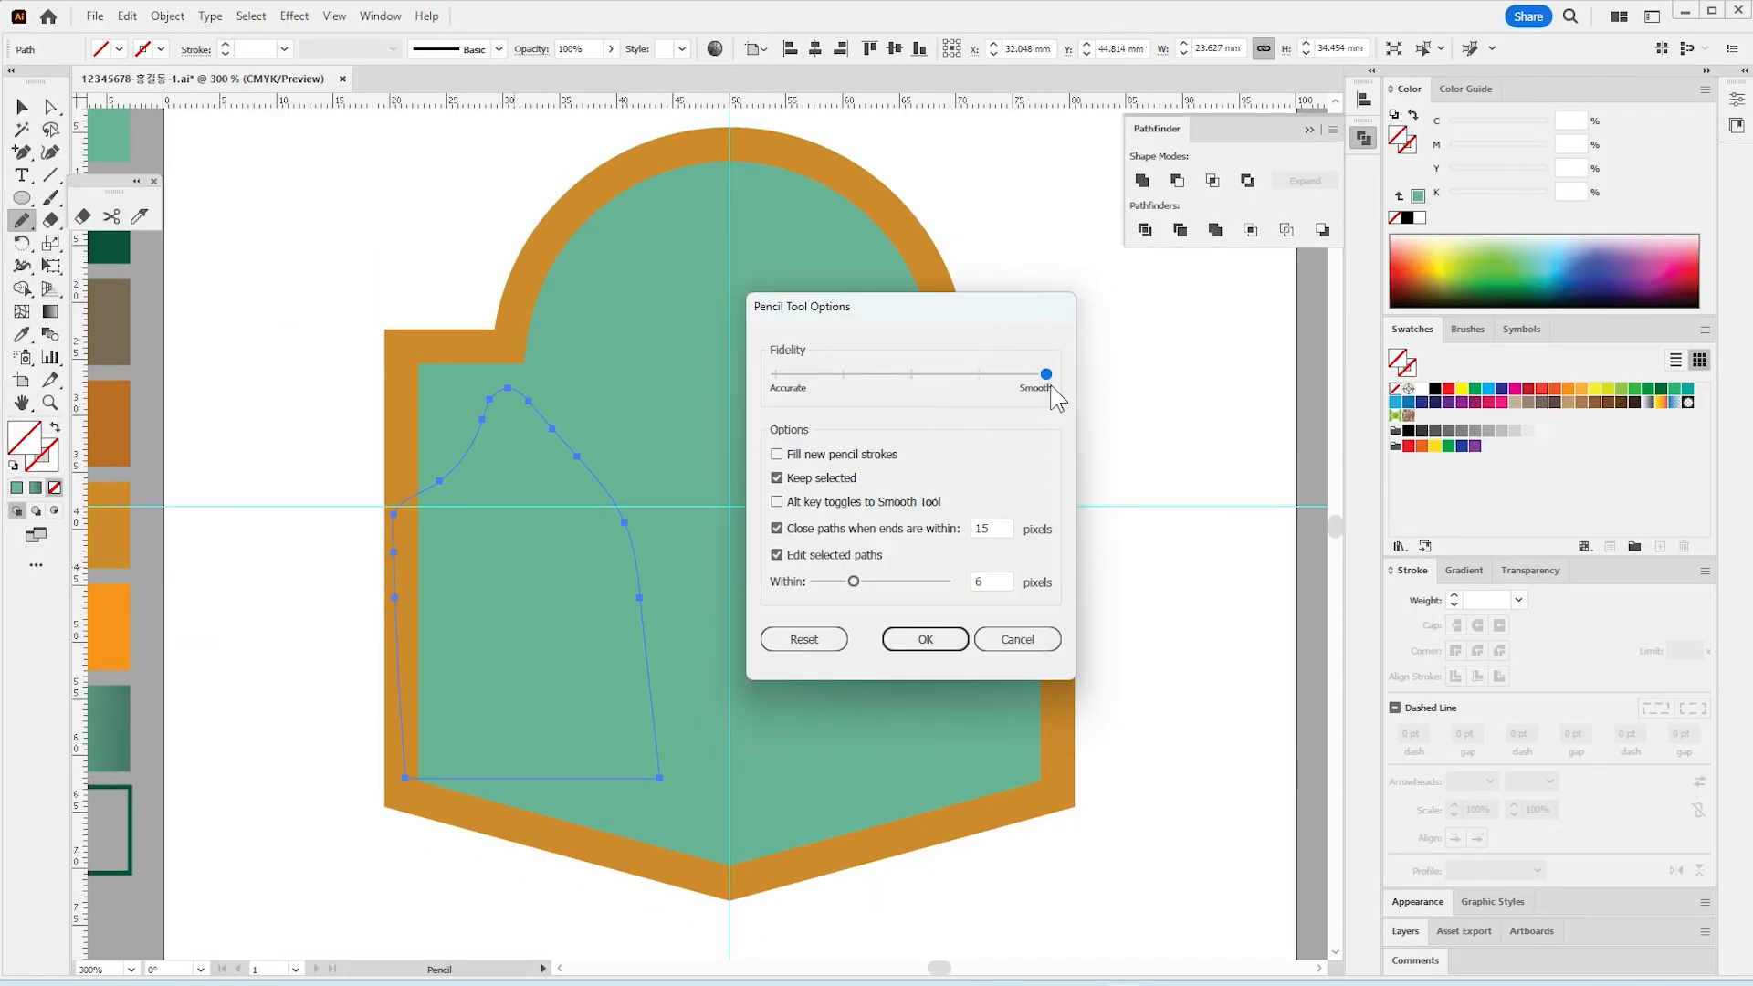
left_click(918, 376)
left_click(925, 639)
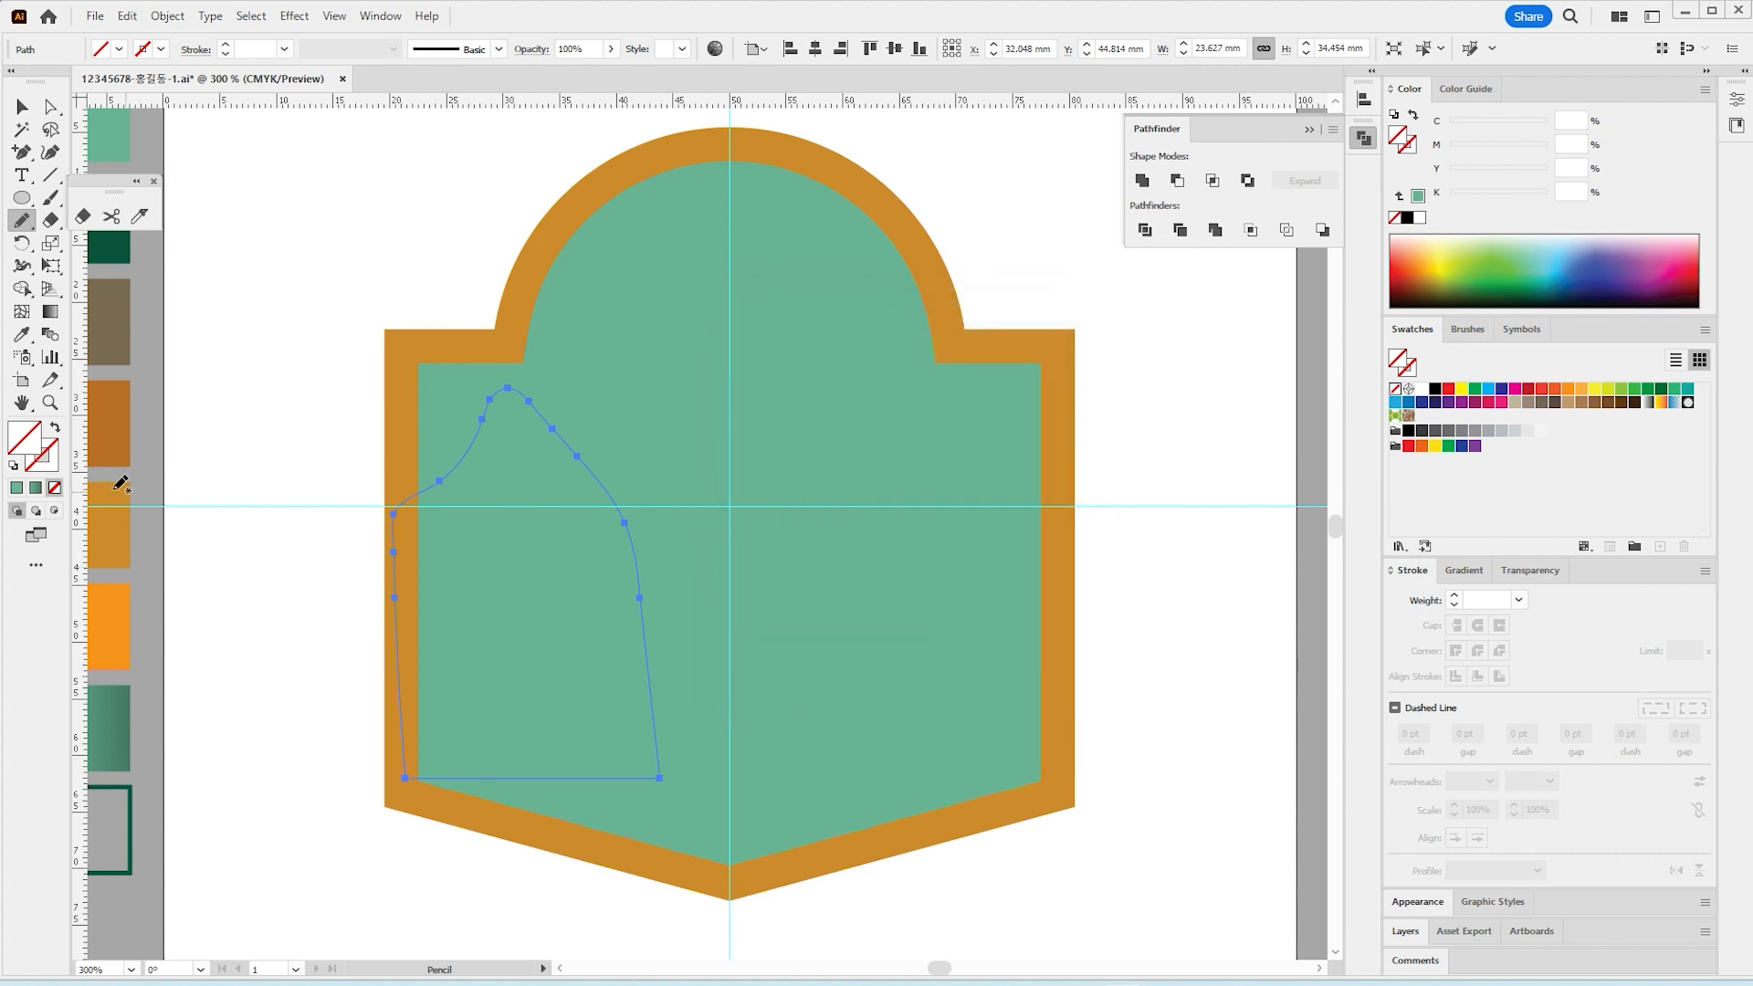
Step: Try the sampled C50 M50 Y70 K20 brown fill on the mountain silhouette and delete the shape
left_click(22, 337)
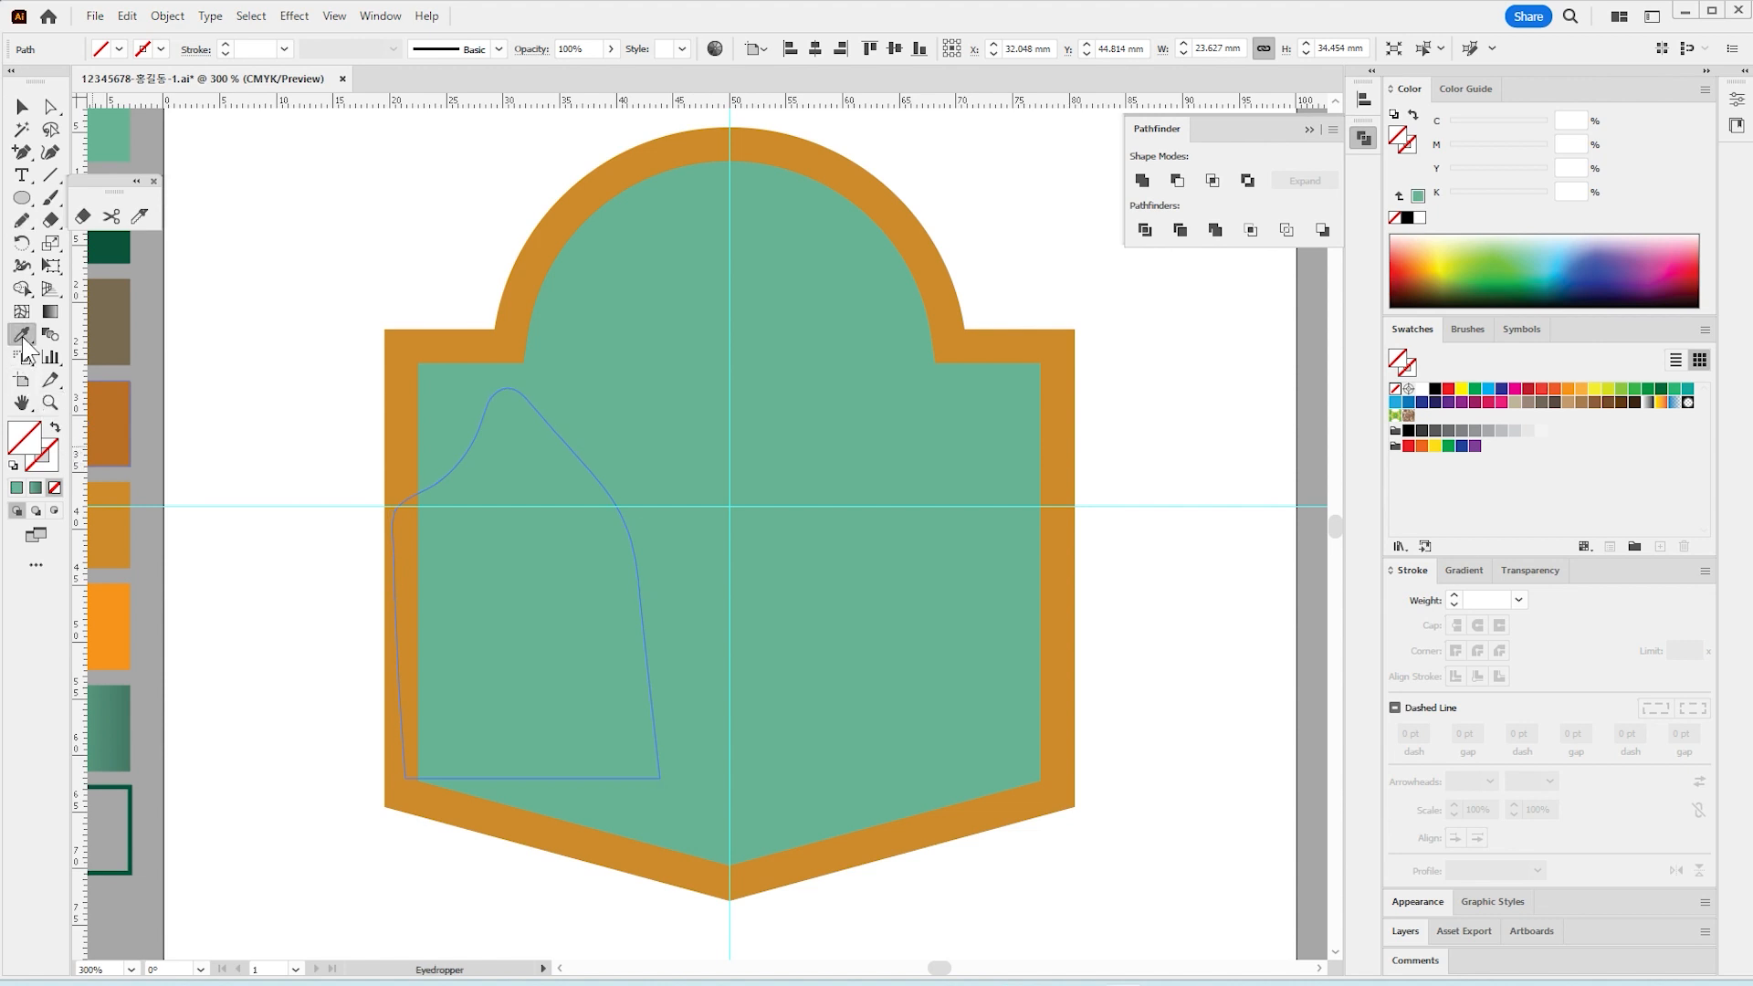
left_click(107, 320)
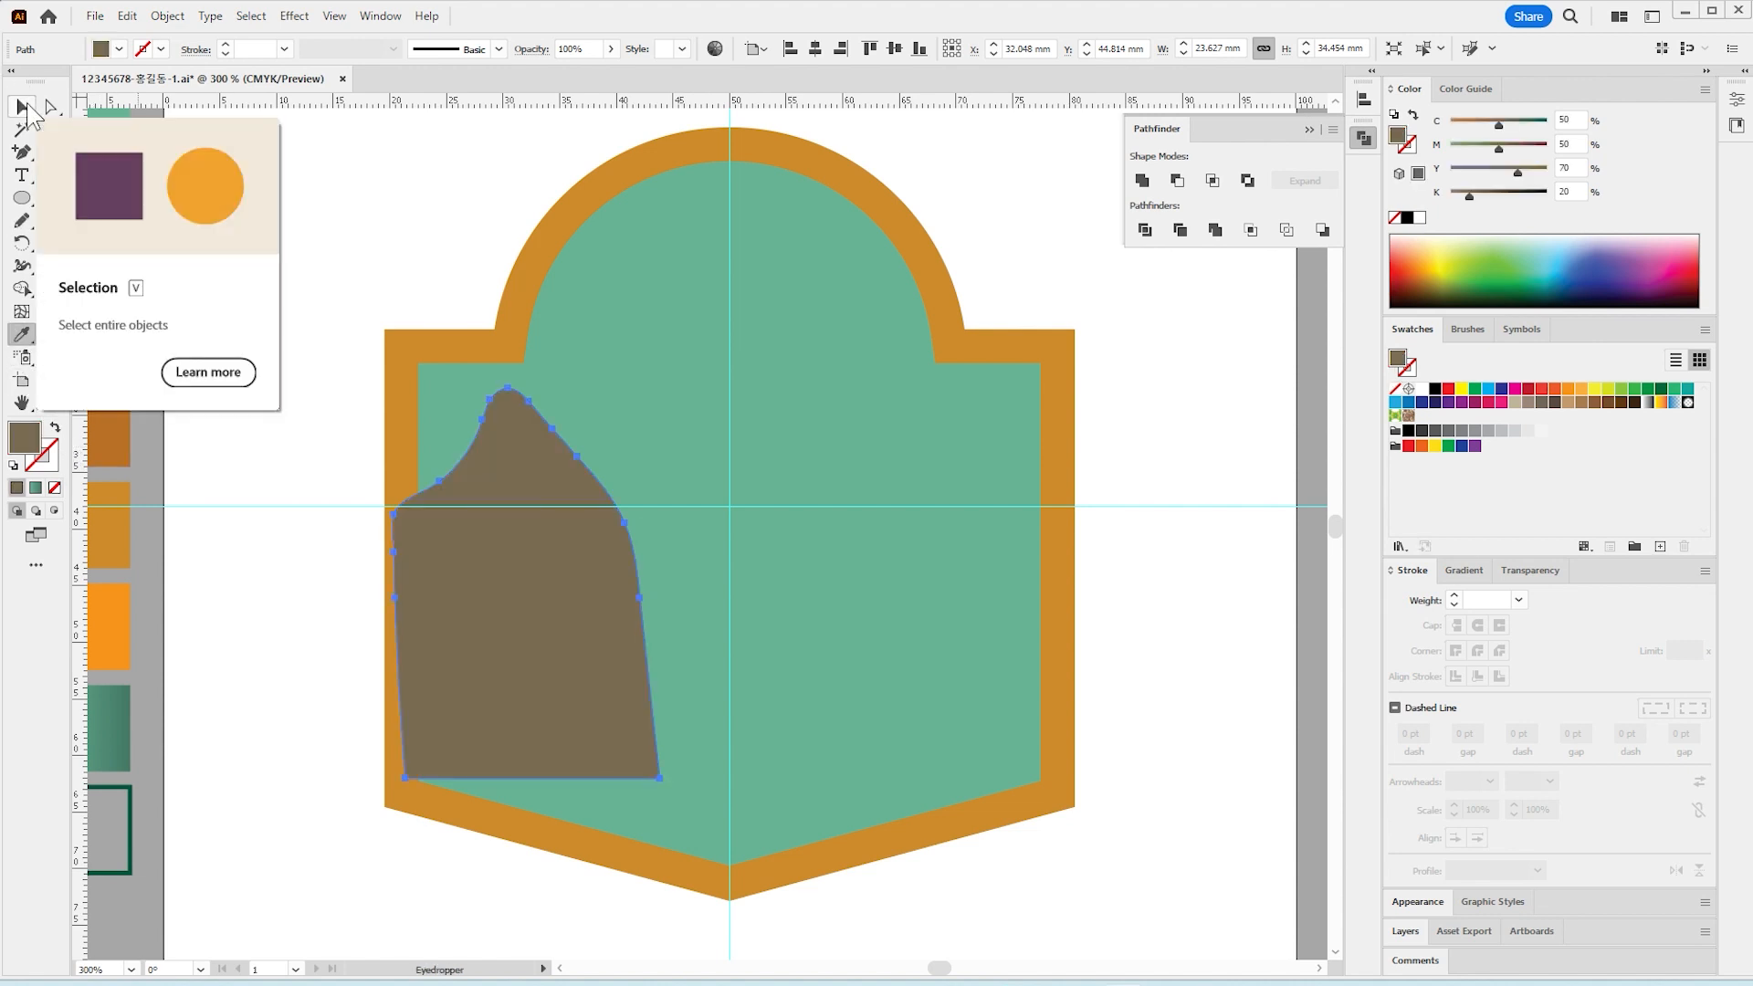
left_click(21, 107)
left_click(261, 554)
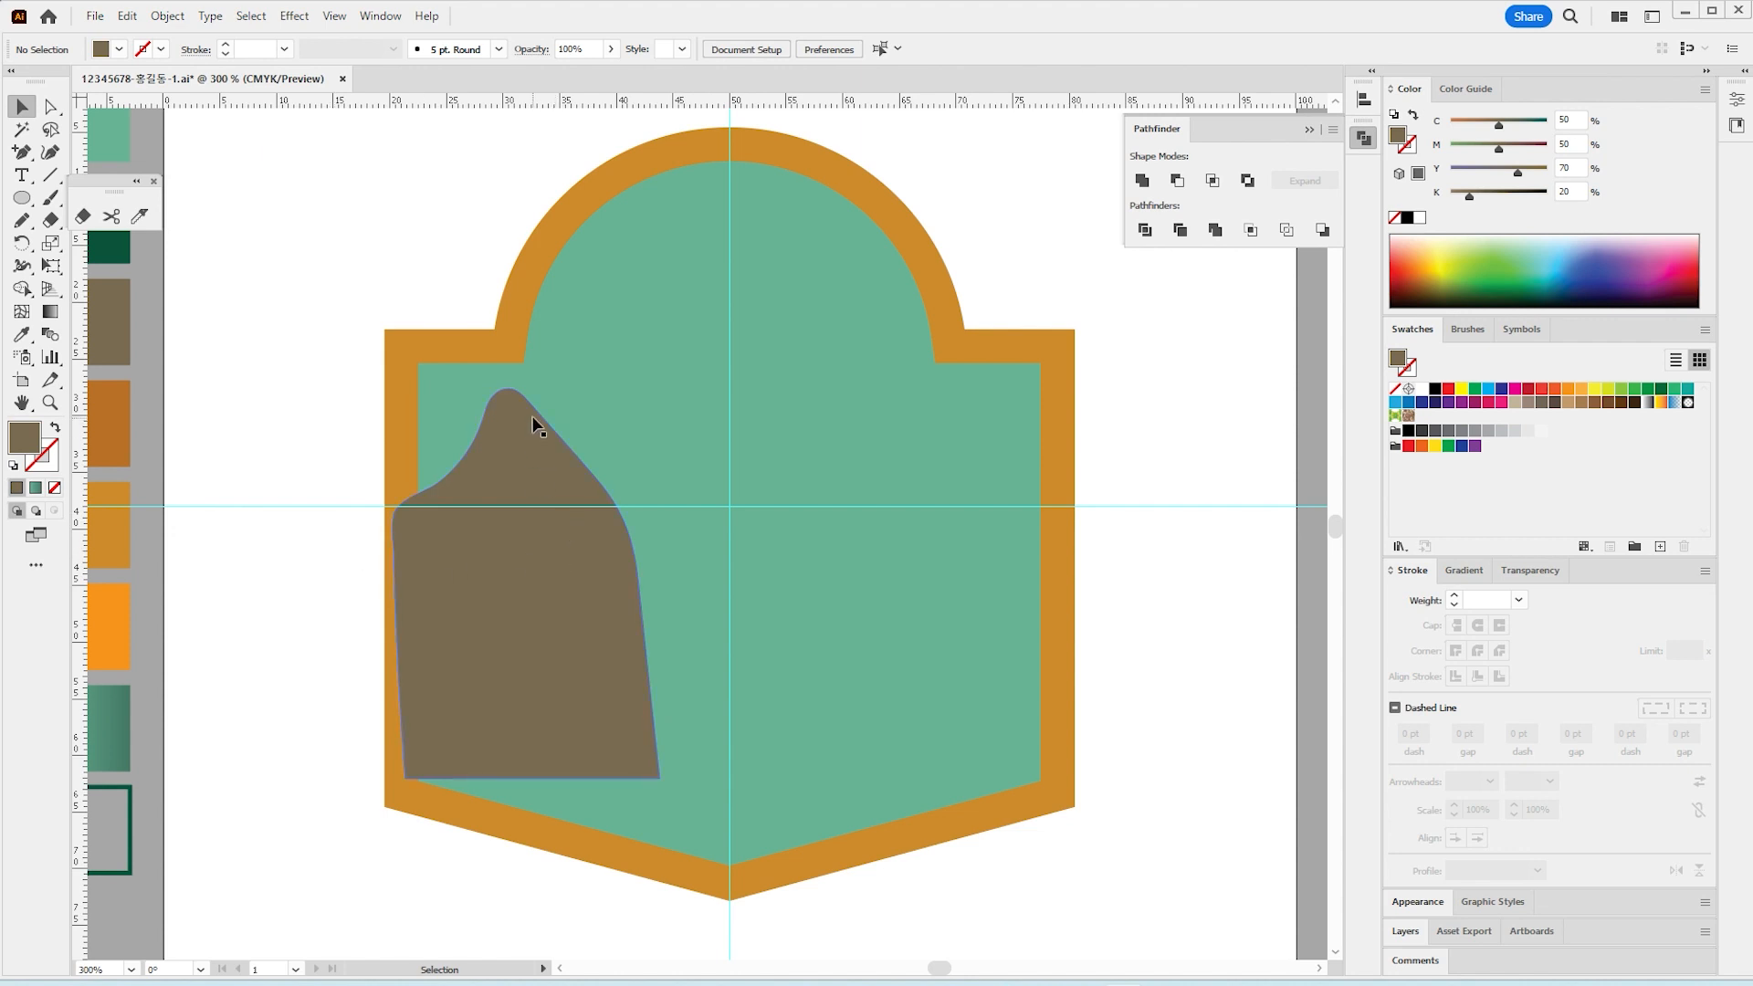
left_click(571, 477)
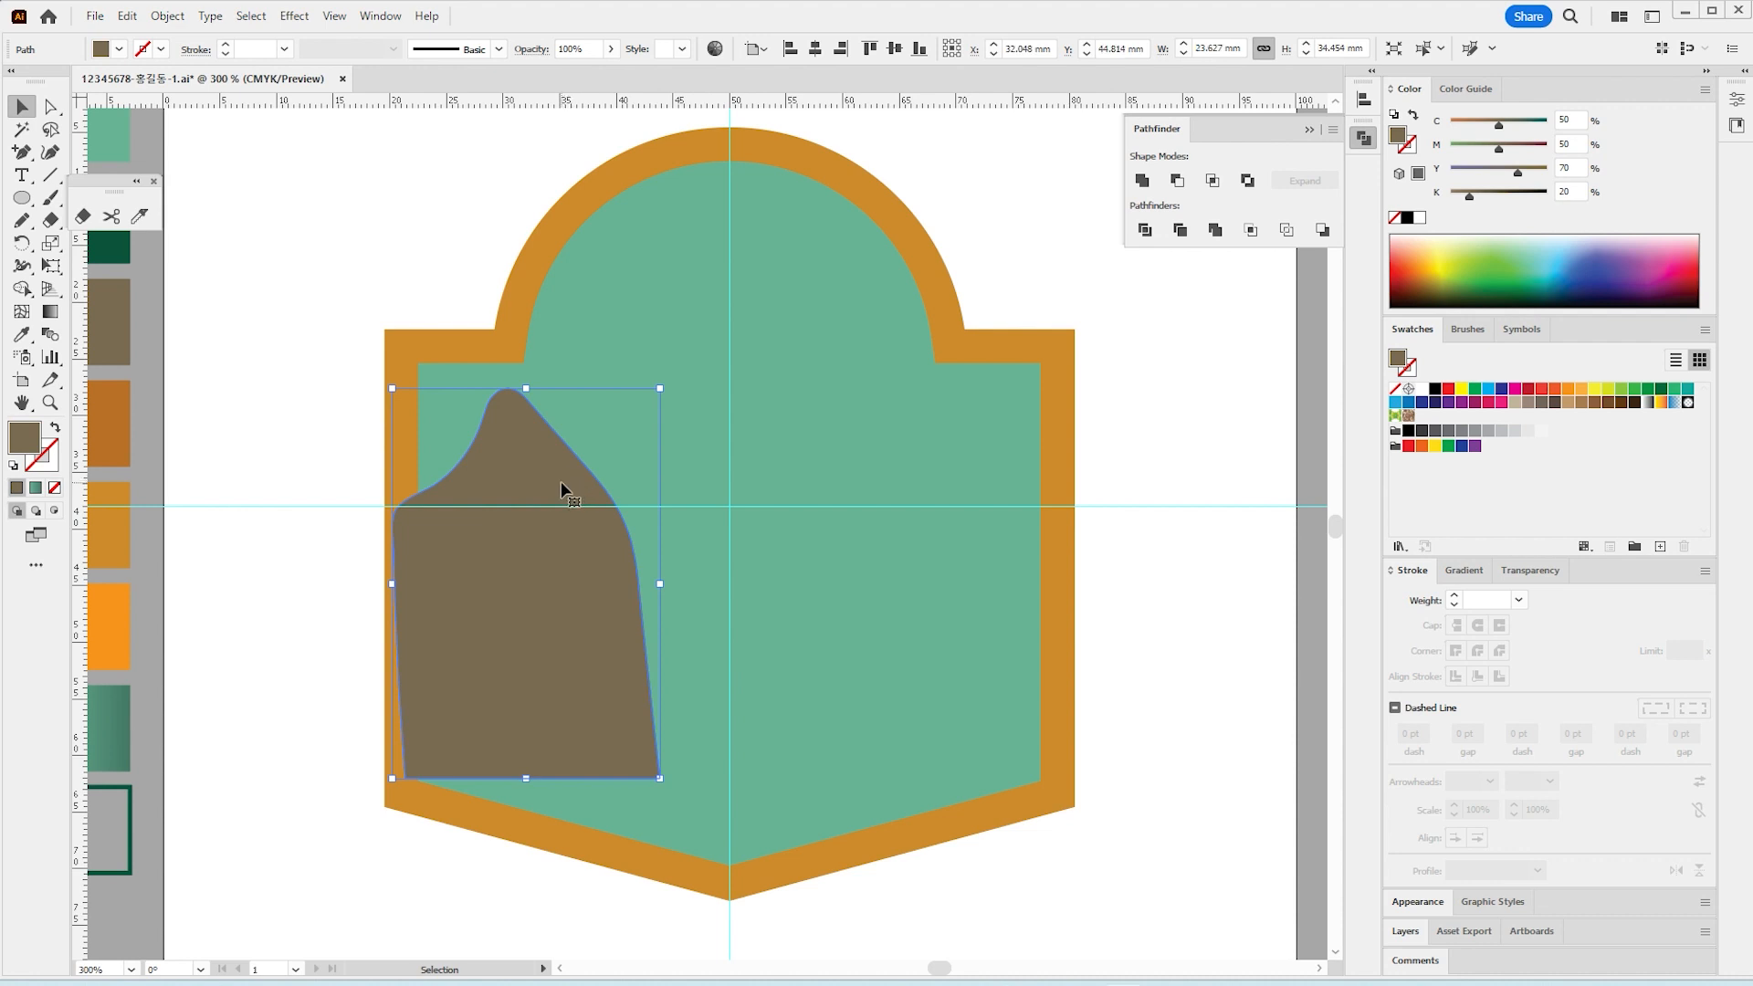
key("Delete")
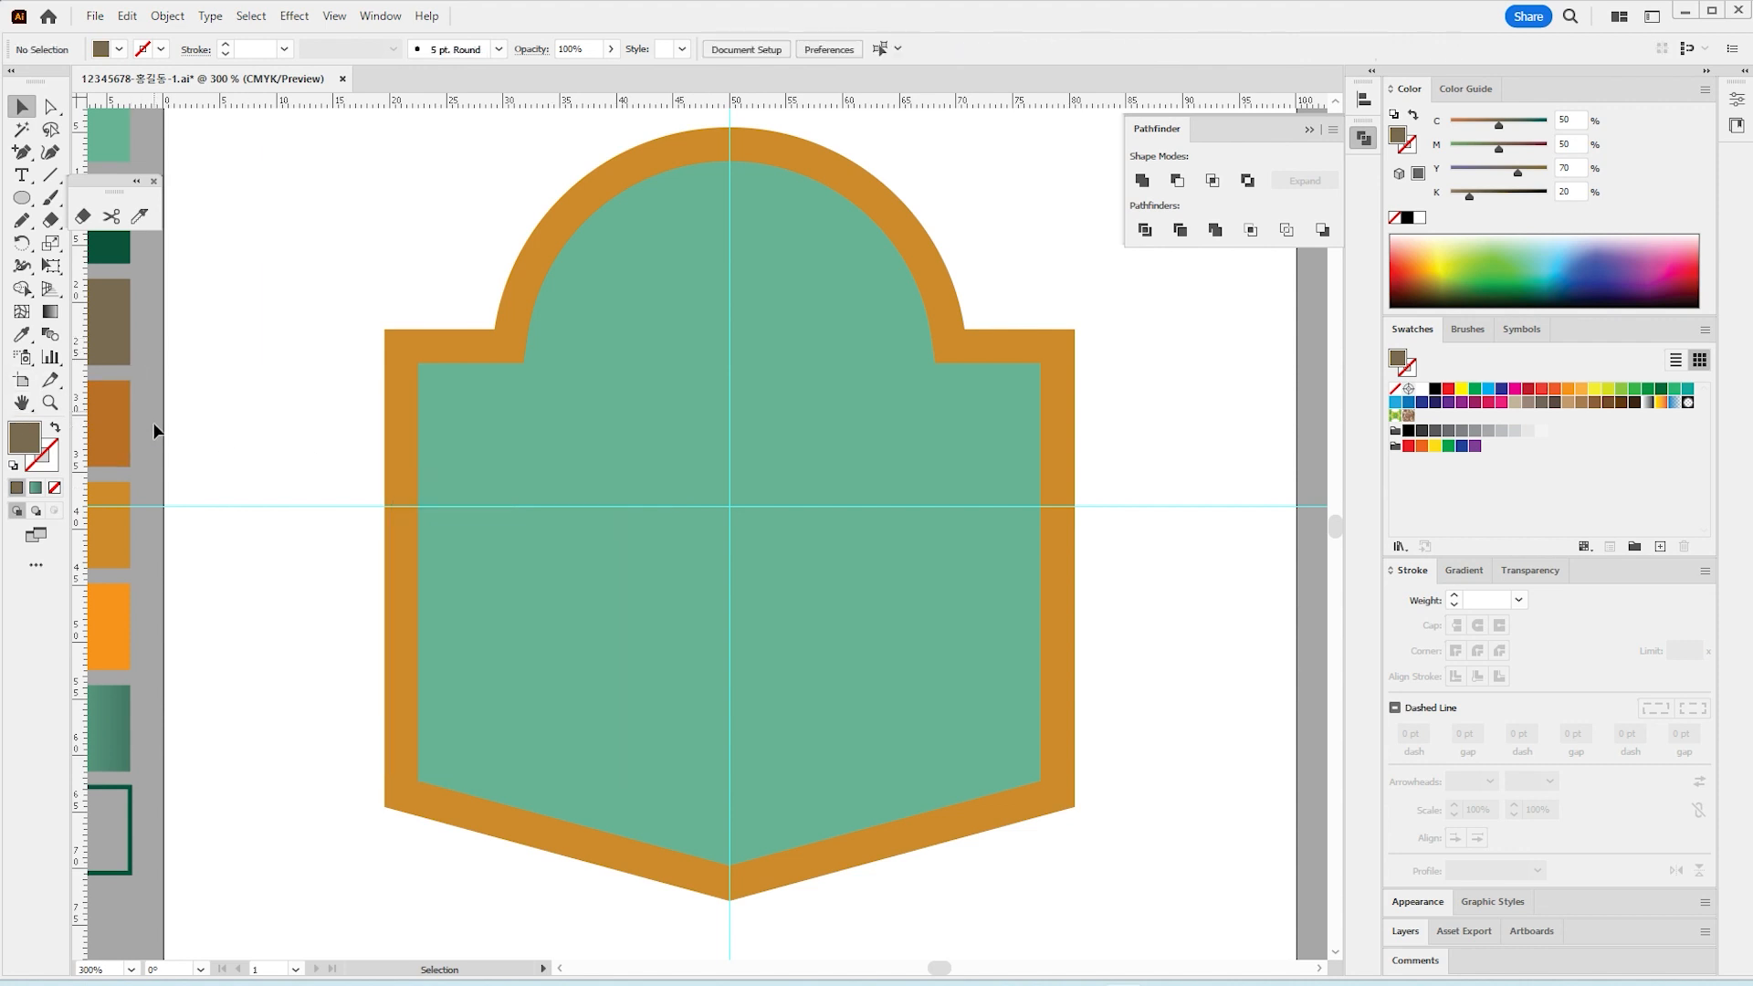
Step: Redraw the left mountain freehand with the Pencil tool, about 20 × 36 mm, and fill it with the sampled C50 M50 Y70 K20 brown
left_click(22, 220)
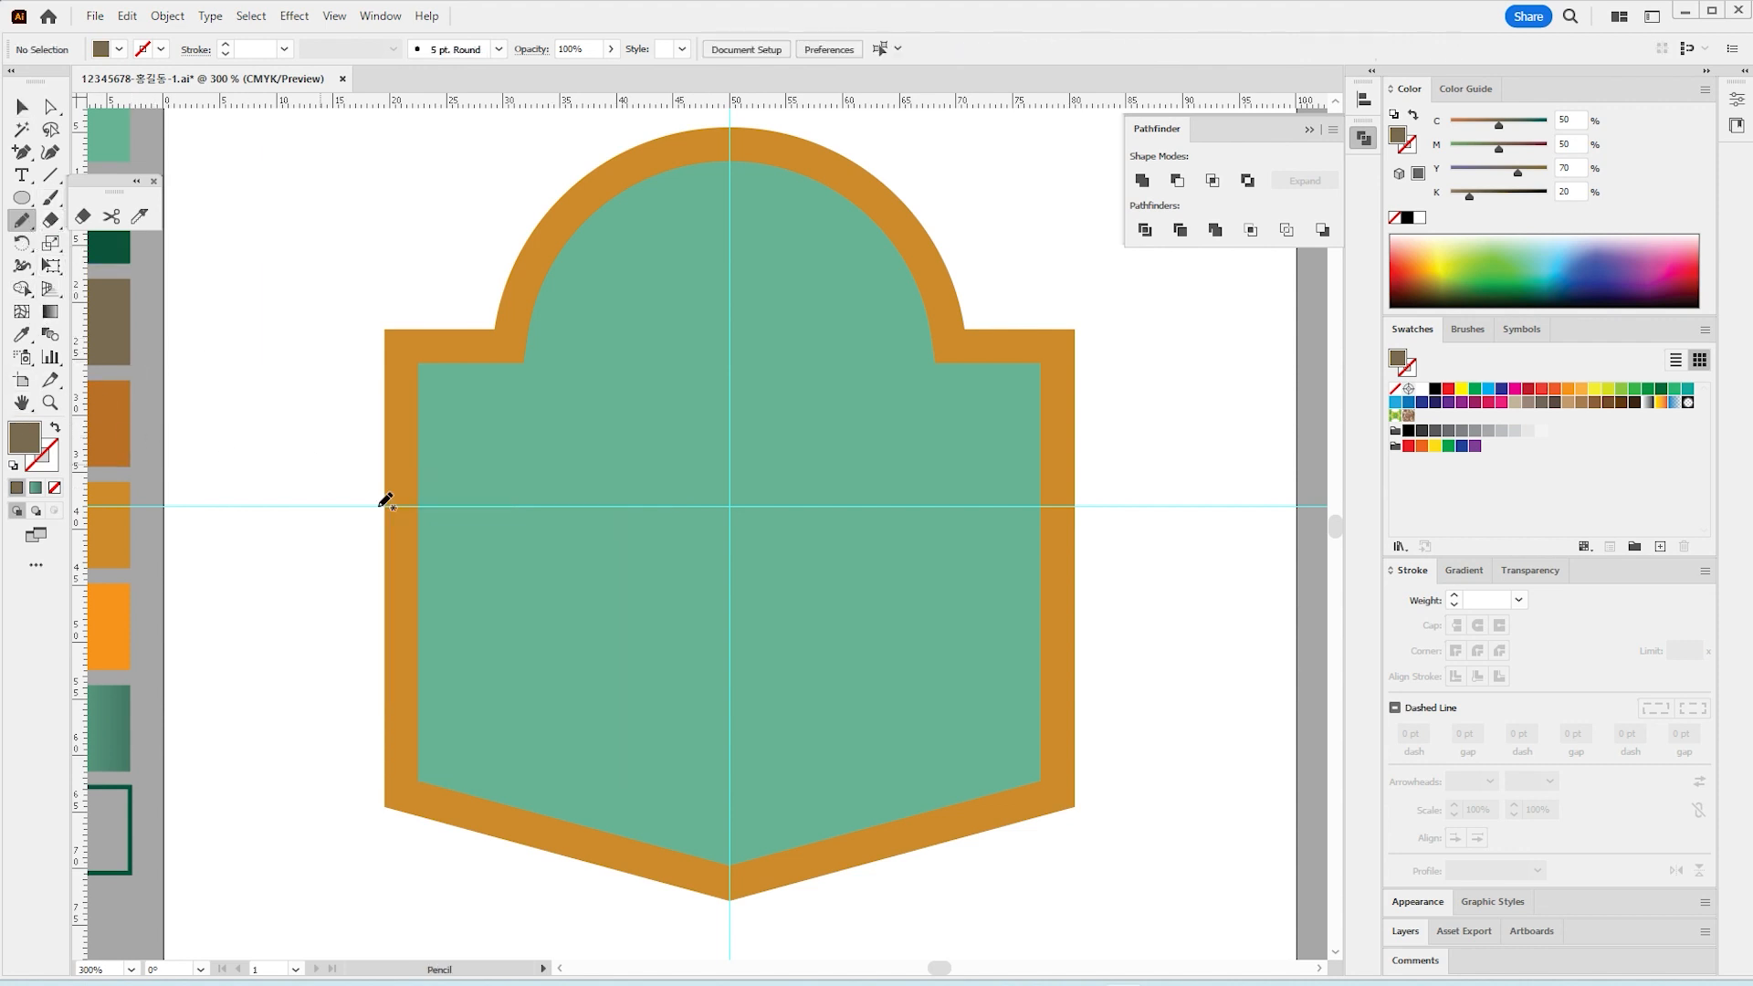
mouse_move(434, 462)
left_mouse_down()
mouse_move(509, 385)
mouse_move(612, 513)
mouse_move(612, 788)
mouse_move(444, 787)
mouse_move(407, 669)
mouse_move(407, 493)
mouse_move(424, 471)
left_mouse_up()
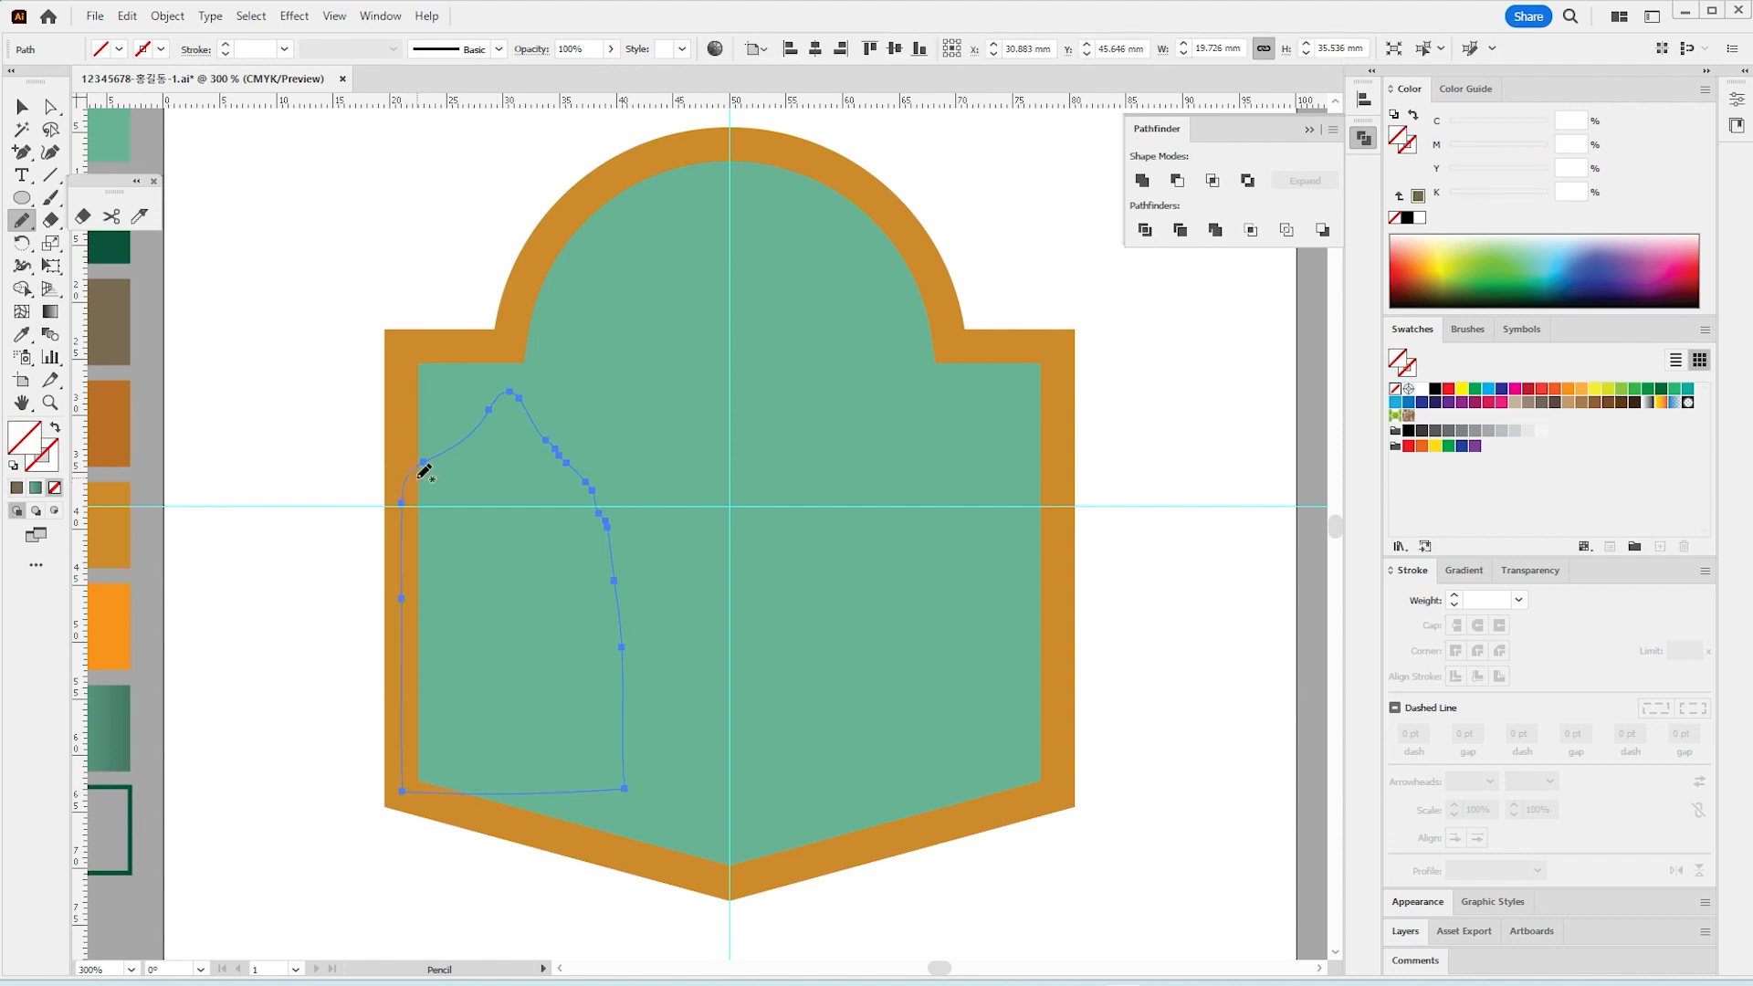
left_click(22, 334)
left_click(117, 319)
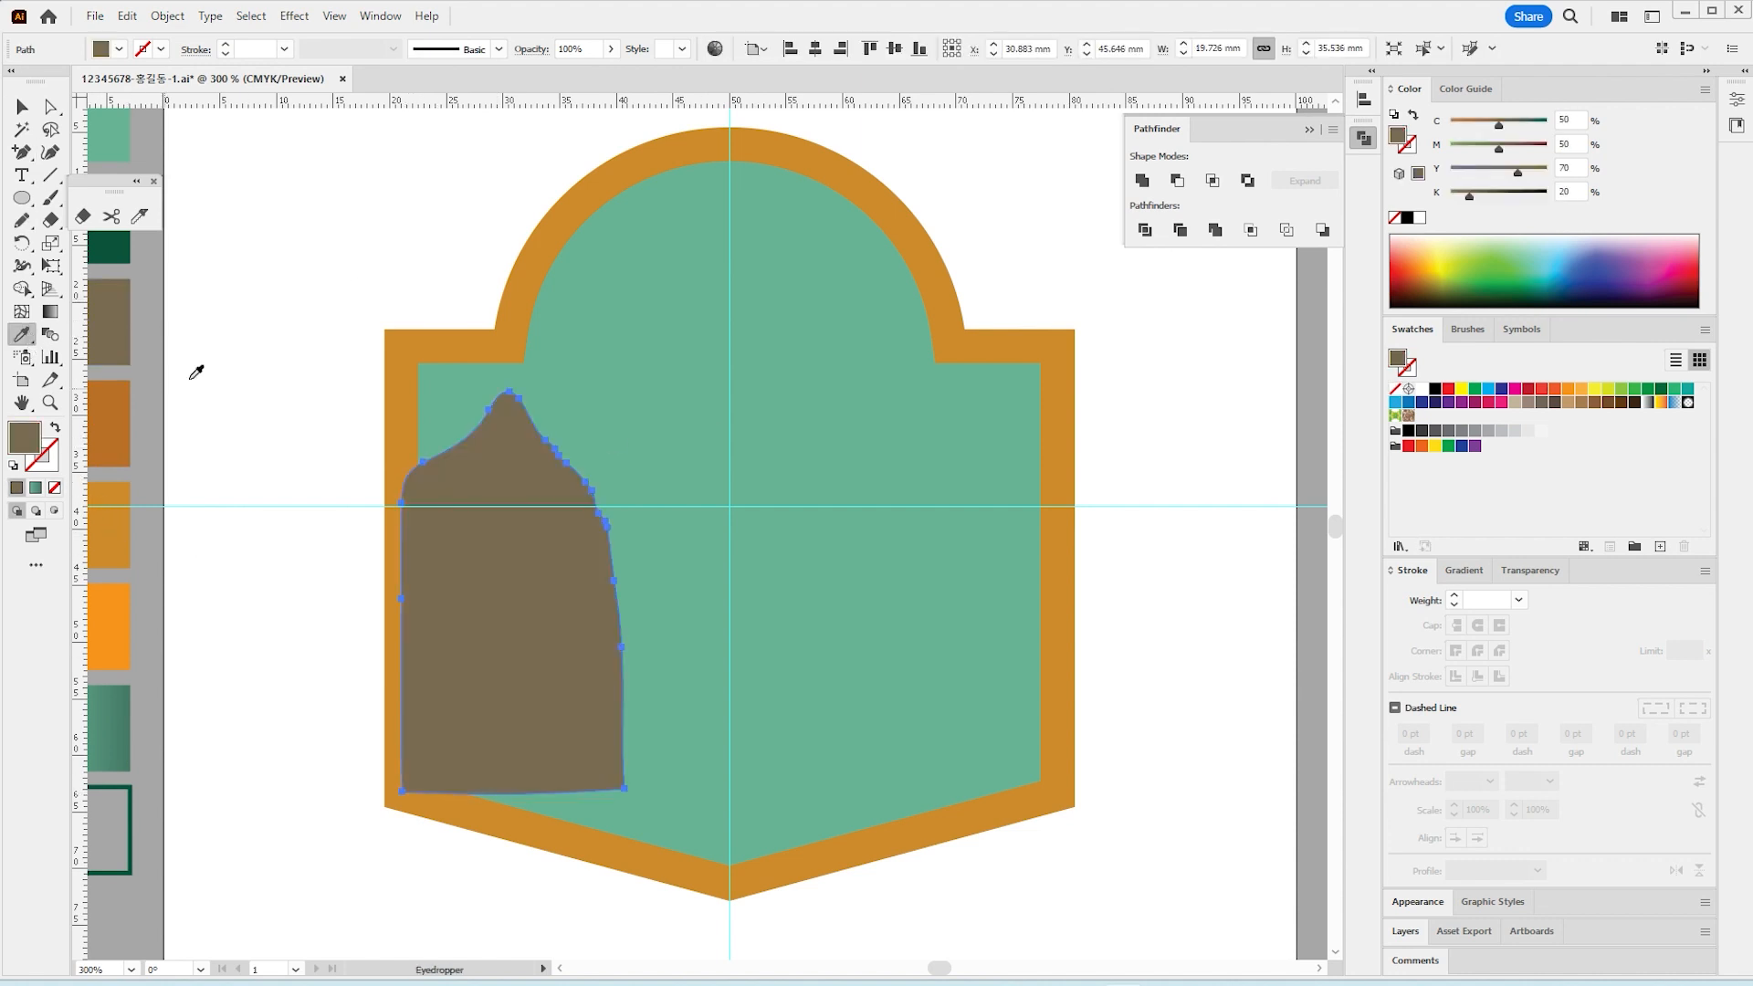
left_click(22, 220)
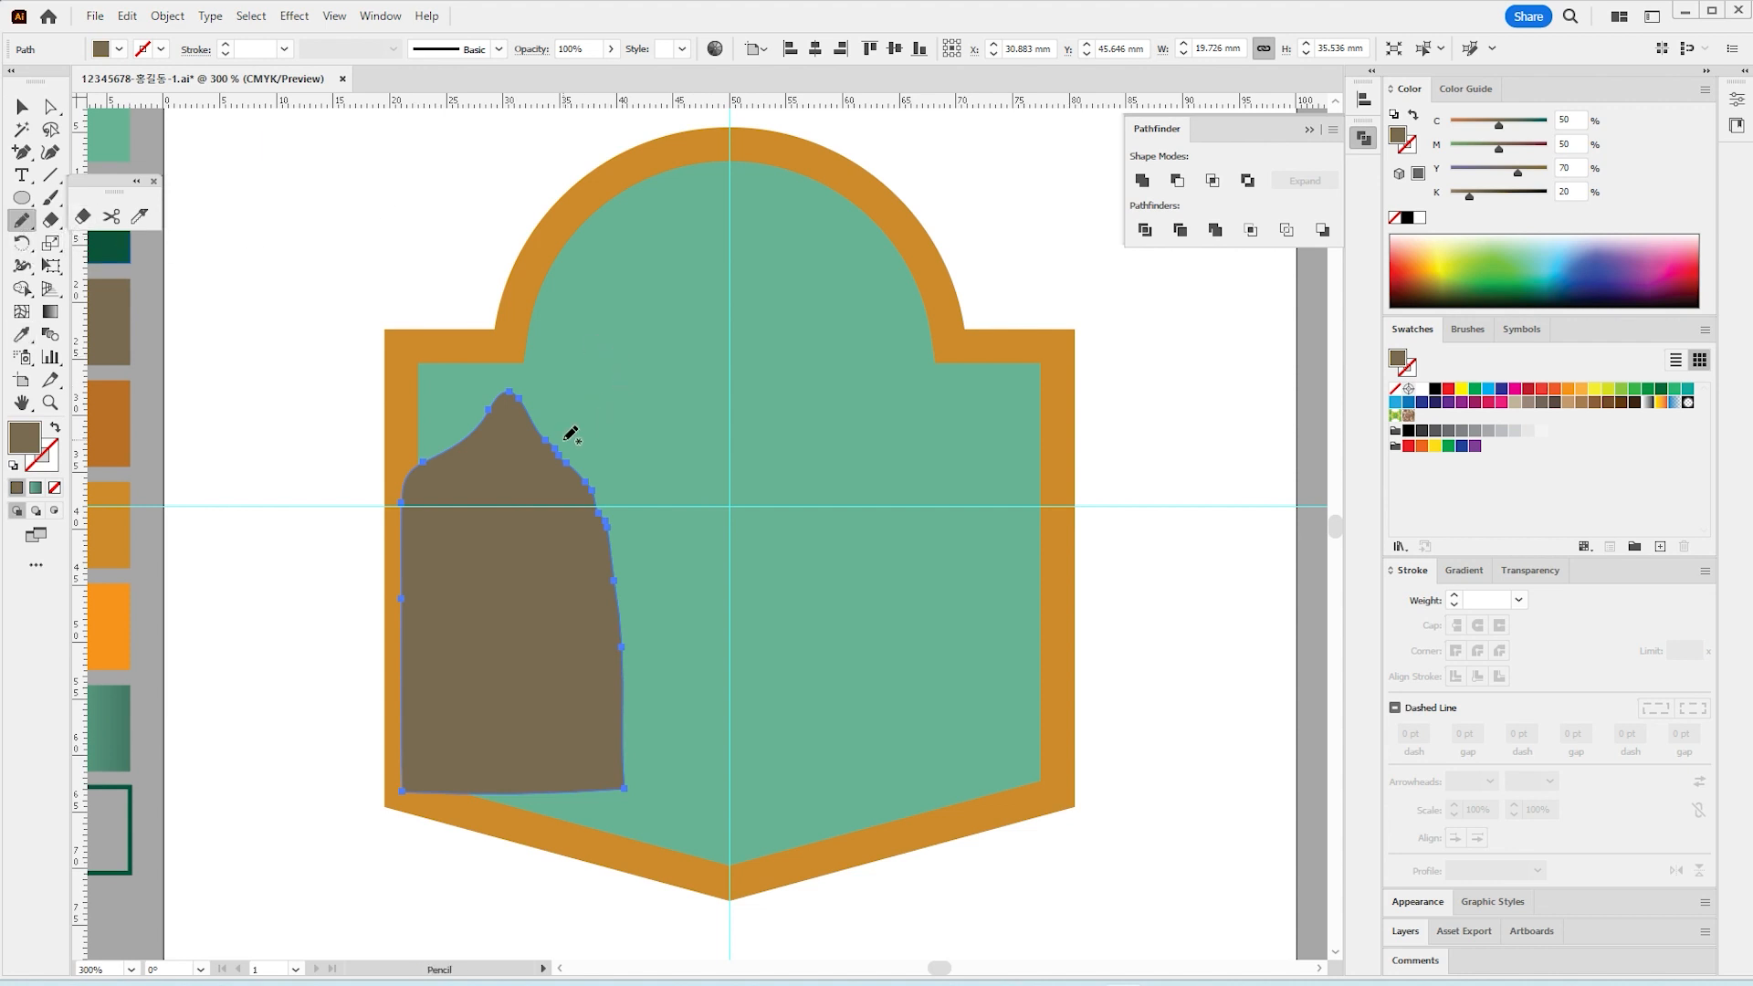
Step: Draw a central mountain about 37 × 41 mm with the Pencil tool and fill it with the sampled C50 M50 Y70 K20 brown
mouse_move(529, 480)
left_mouse_down()
mouse_move(581, 309)
mouse_move(742, 281)
mouse_move(937, 406)
mouse_move(948, 731)
mouse_move(588, 724)
mouse_move(577, 611)
mouse_move(534, 475)
left_mouse_up()
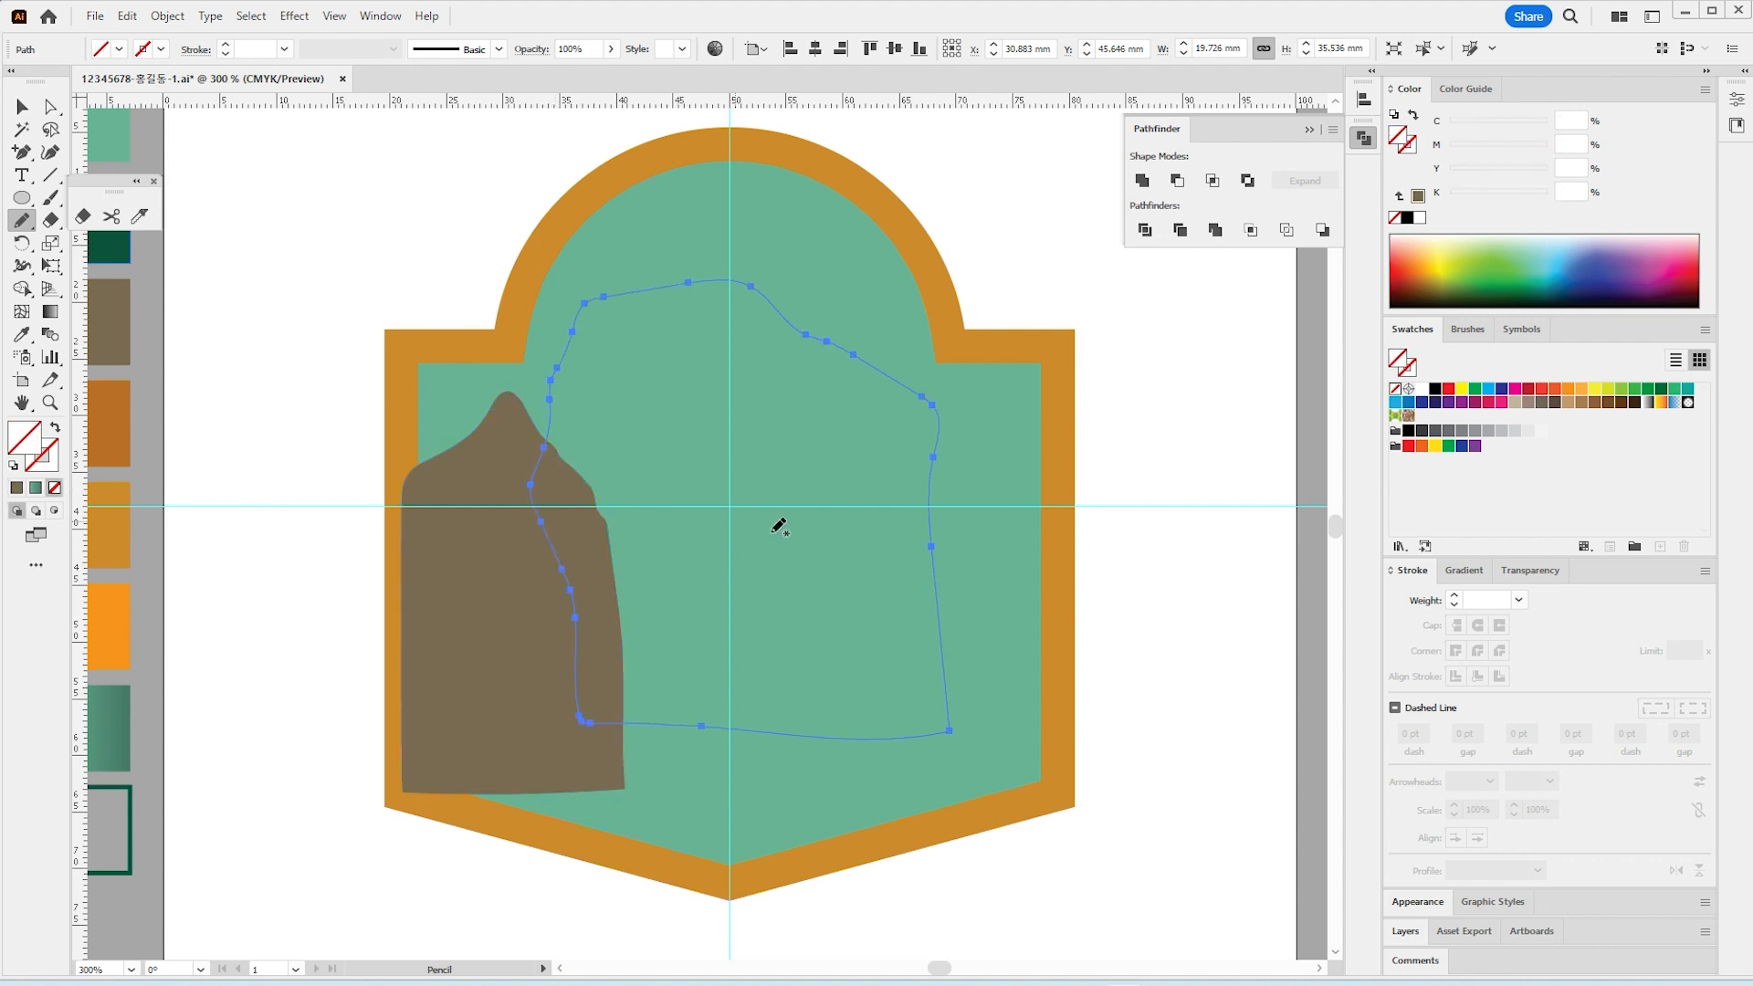
left_click(22, 334)
left_click(113, 340)
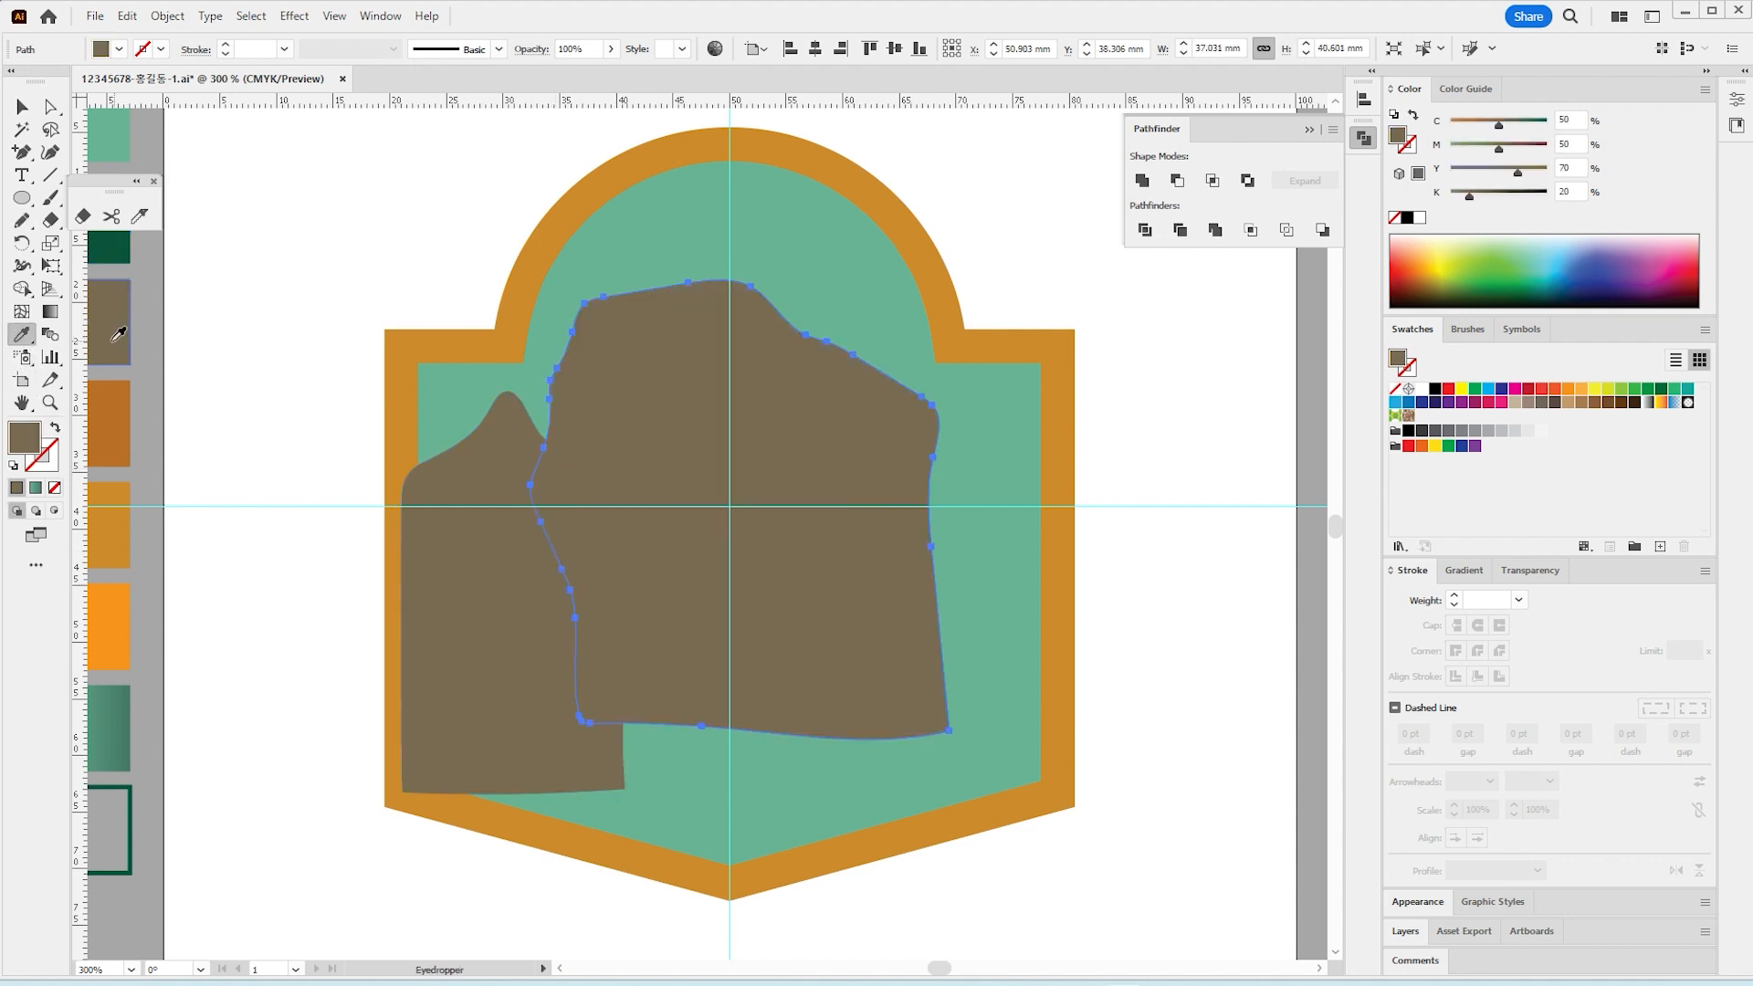
Step: Draw the right mountain freehand with the Pencil tool, about 19 × 28 mm, and fill it with the brown sampled from the left mountain
left_click(22, 220)
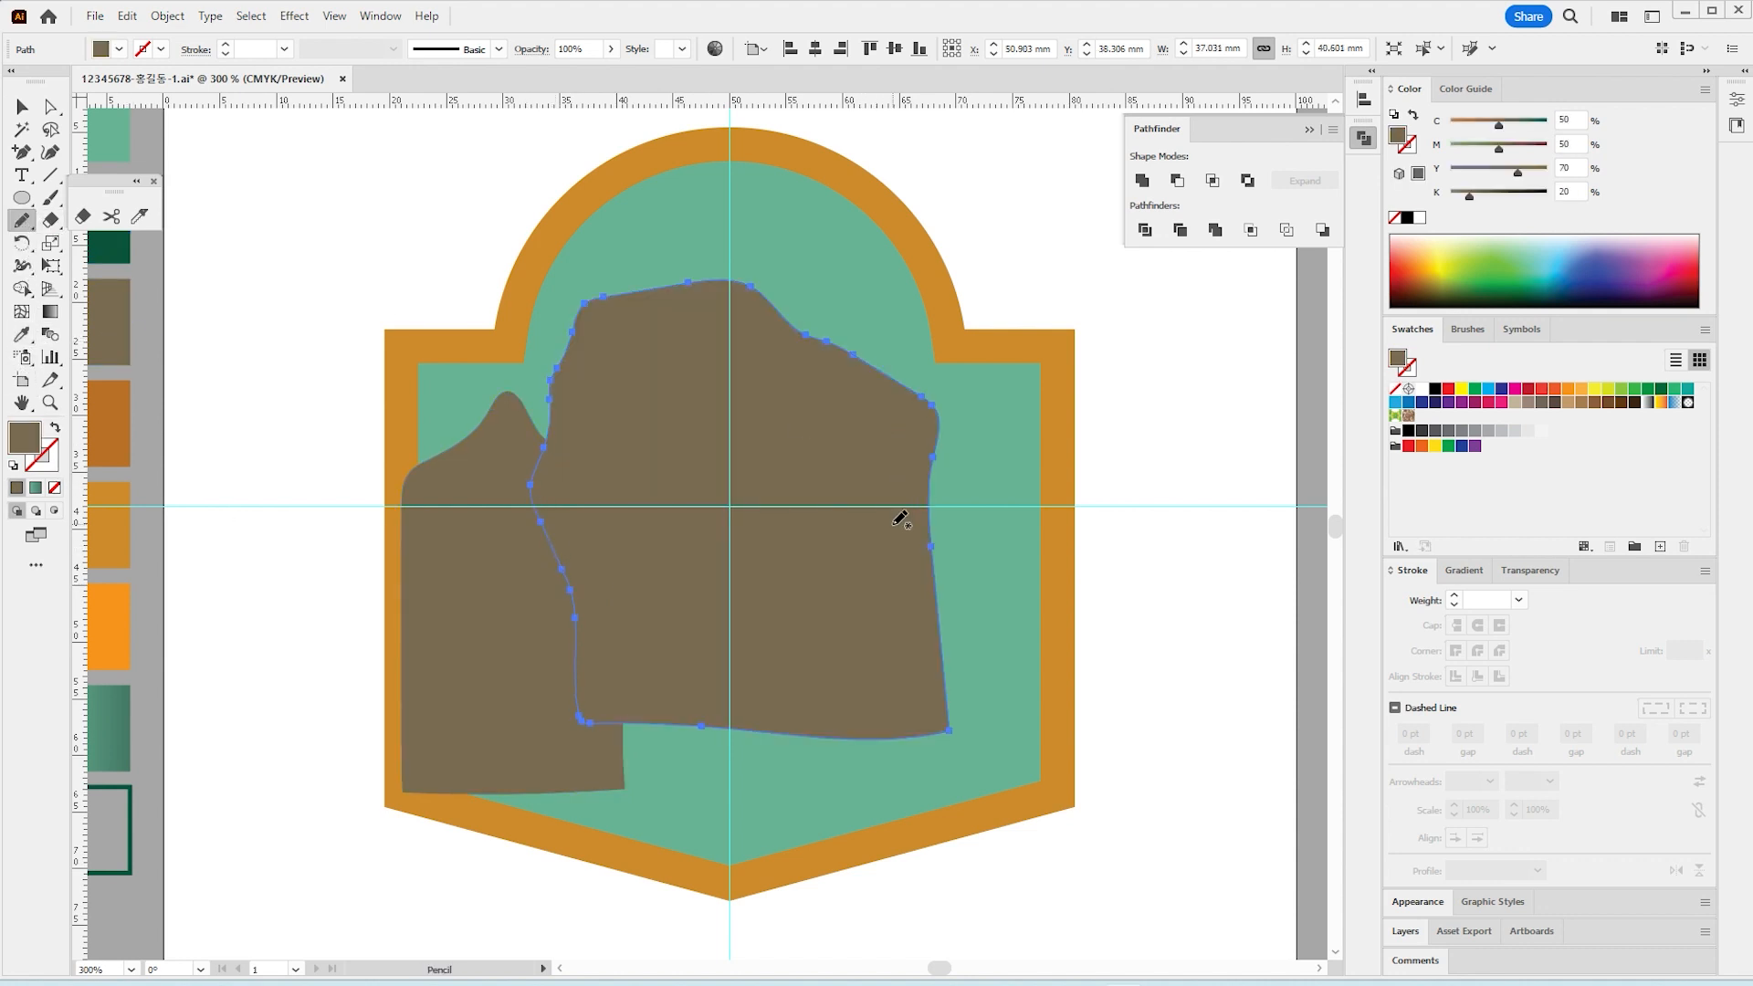
mouse_move(870, 539)
left_mouse_down()
mouse_move(987, 386)
mouse_move(1080, 421)
mouse_move(1062, 699)
mouse_move(909, 692)
mouse_move(876, 659)
mouse_move(886, 539)
left_mouse_up()
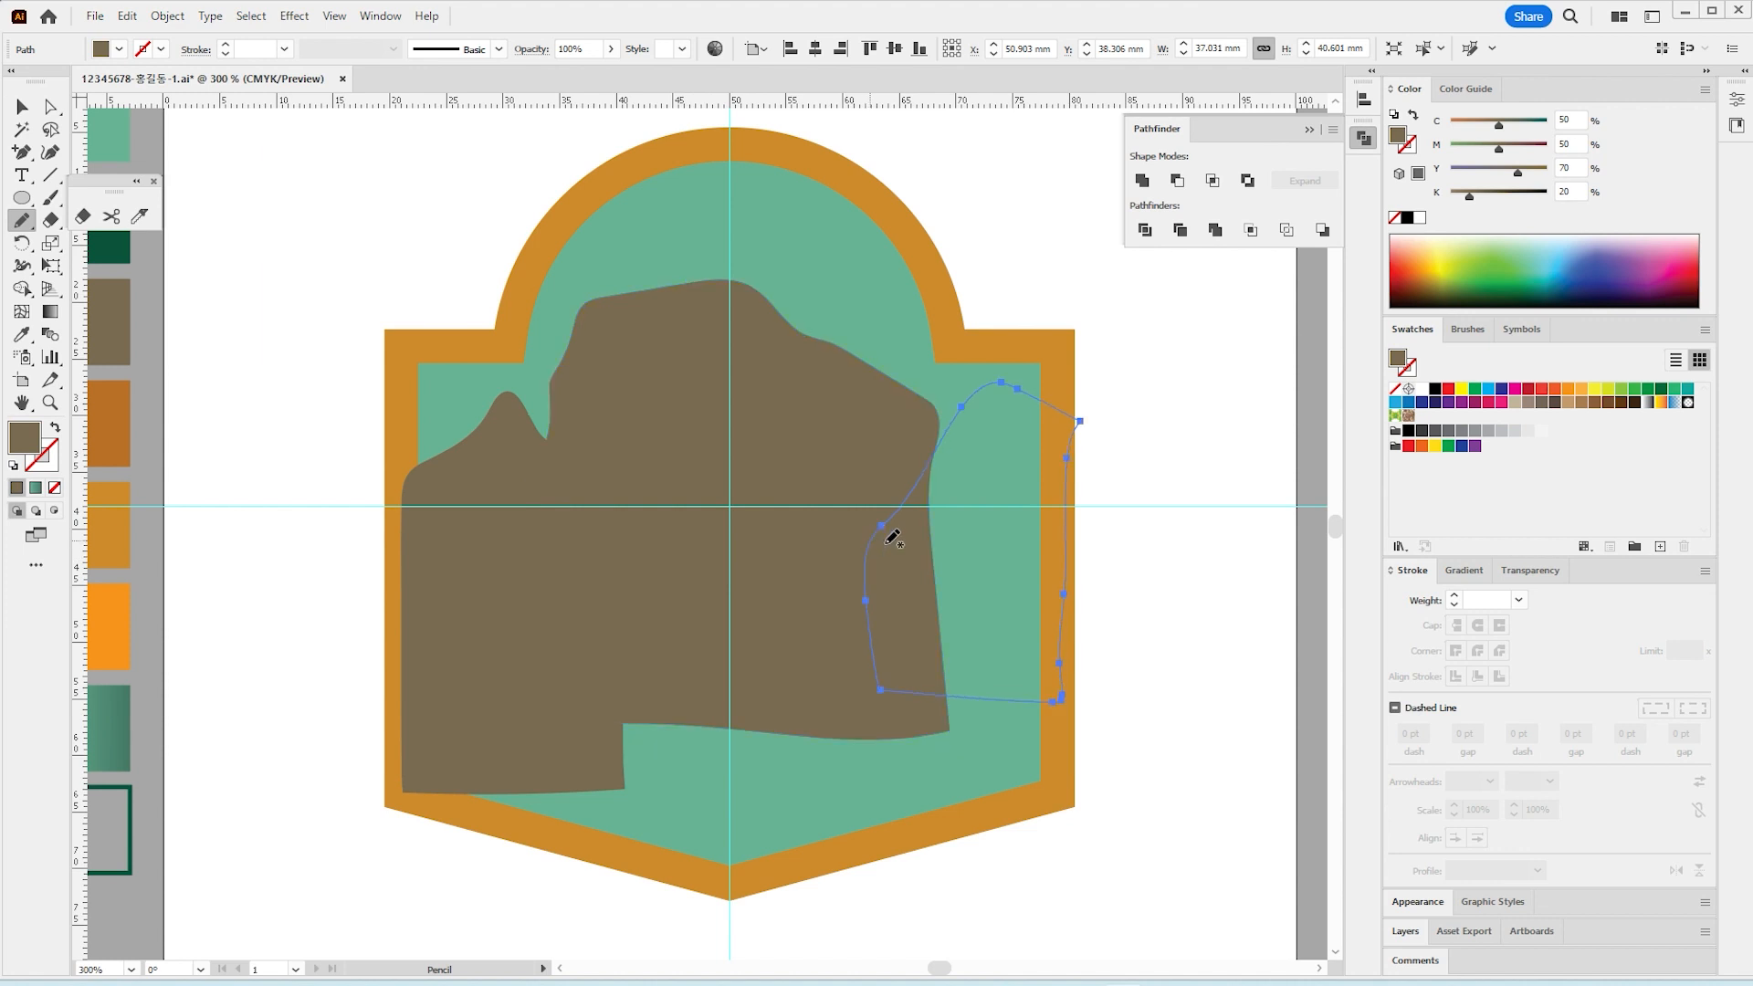
key("/")
left_click(22, 334)
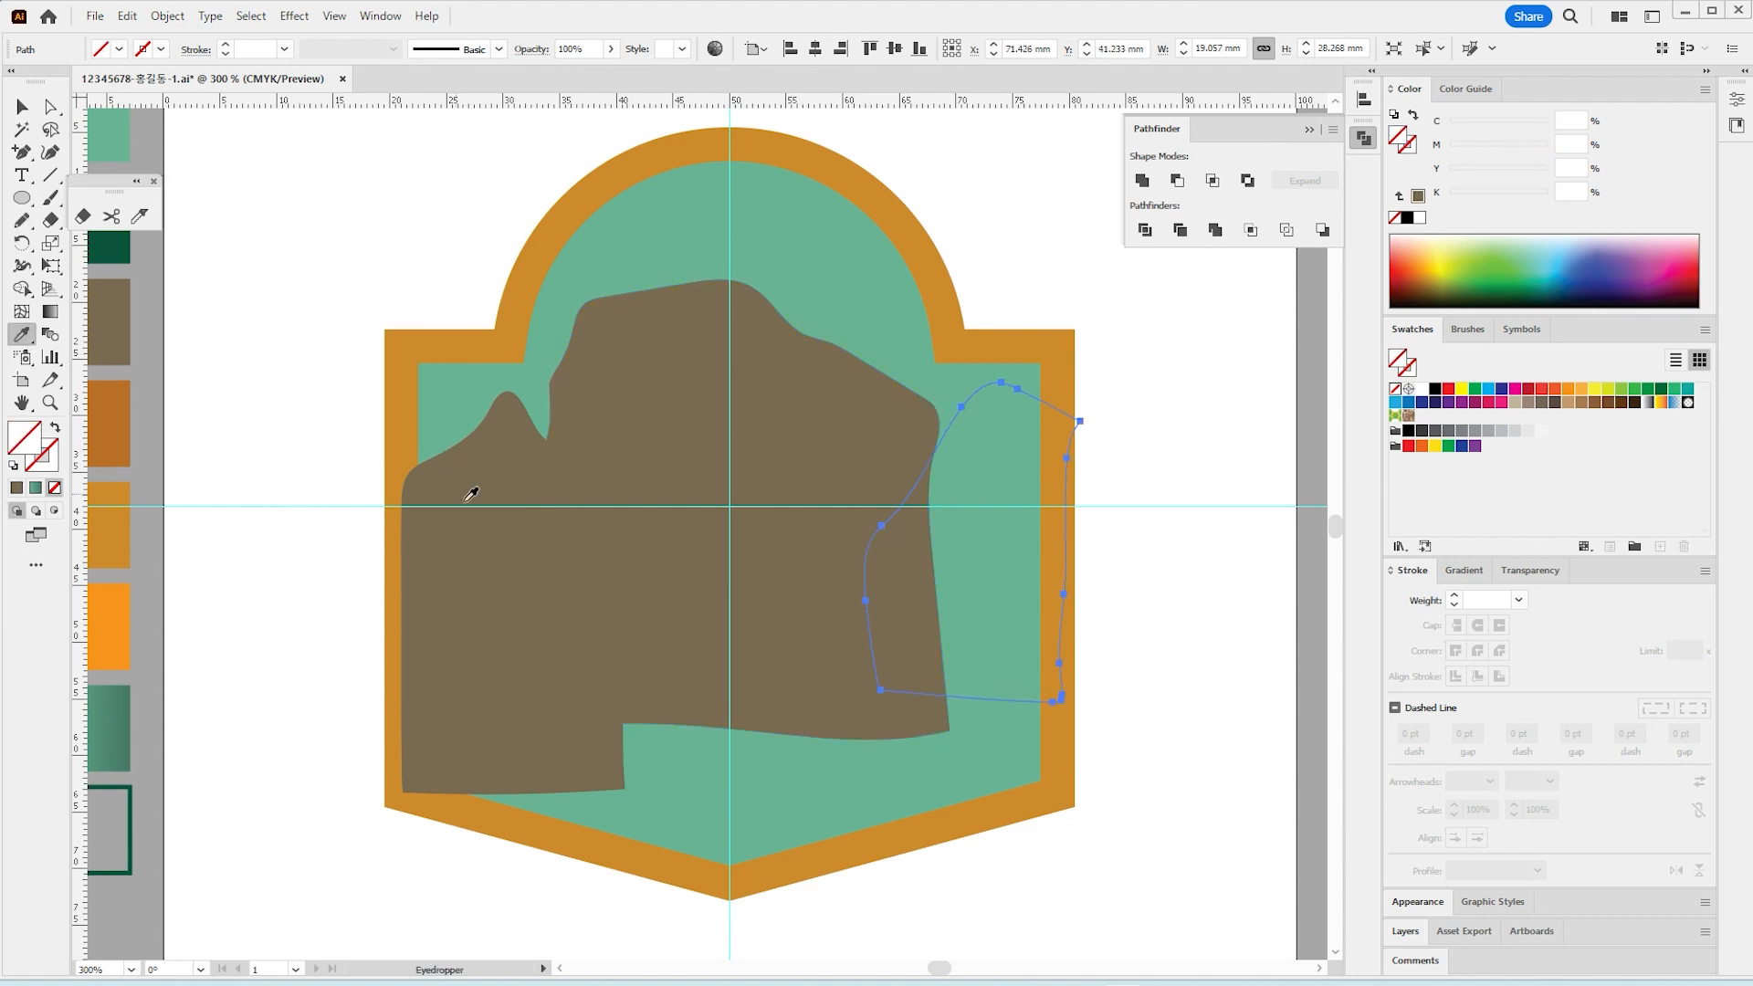
left_click(472, 494)
Step: Reshape the right mountain's left slope by adjusting its upper anchor point with the Direct Selection tool
left_click(50, 107)
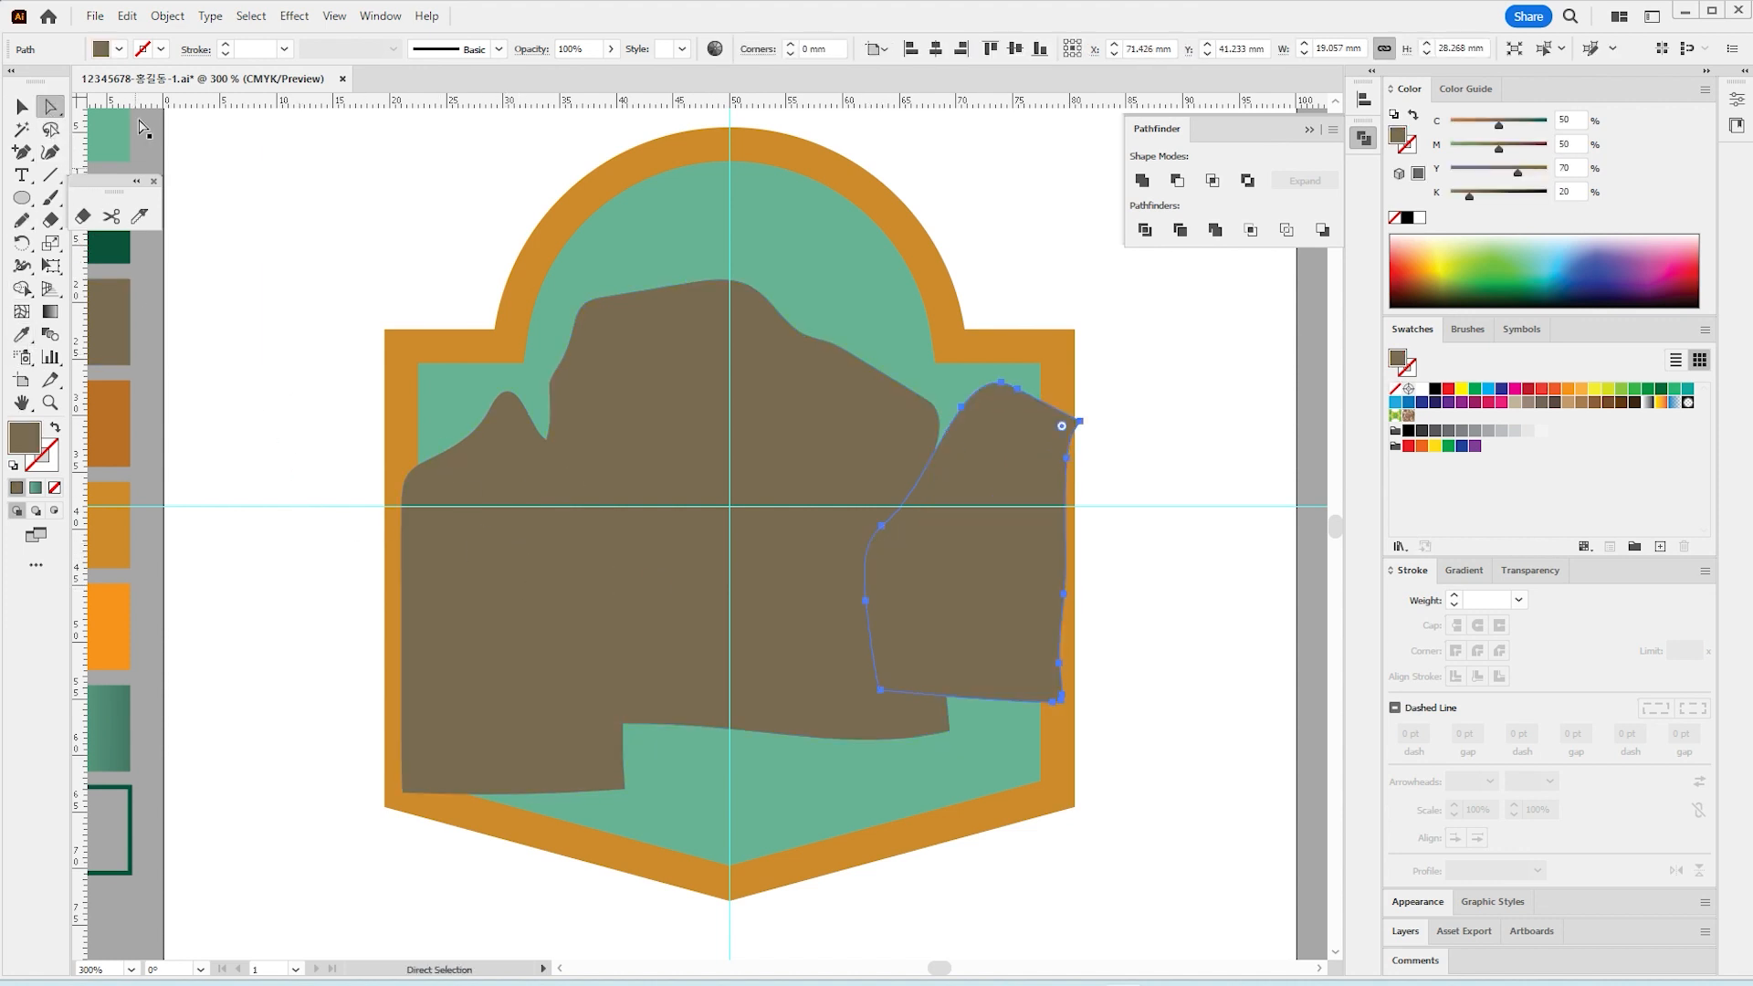
left_click(455, 236)
left_click(954, 427)
left_click_drag(962, 407, 927, 446)
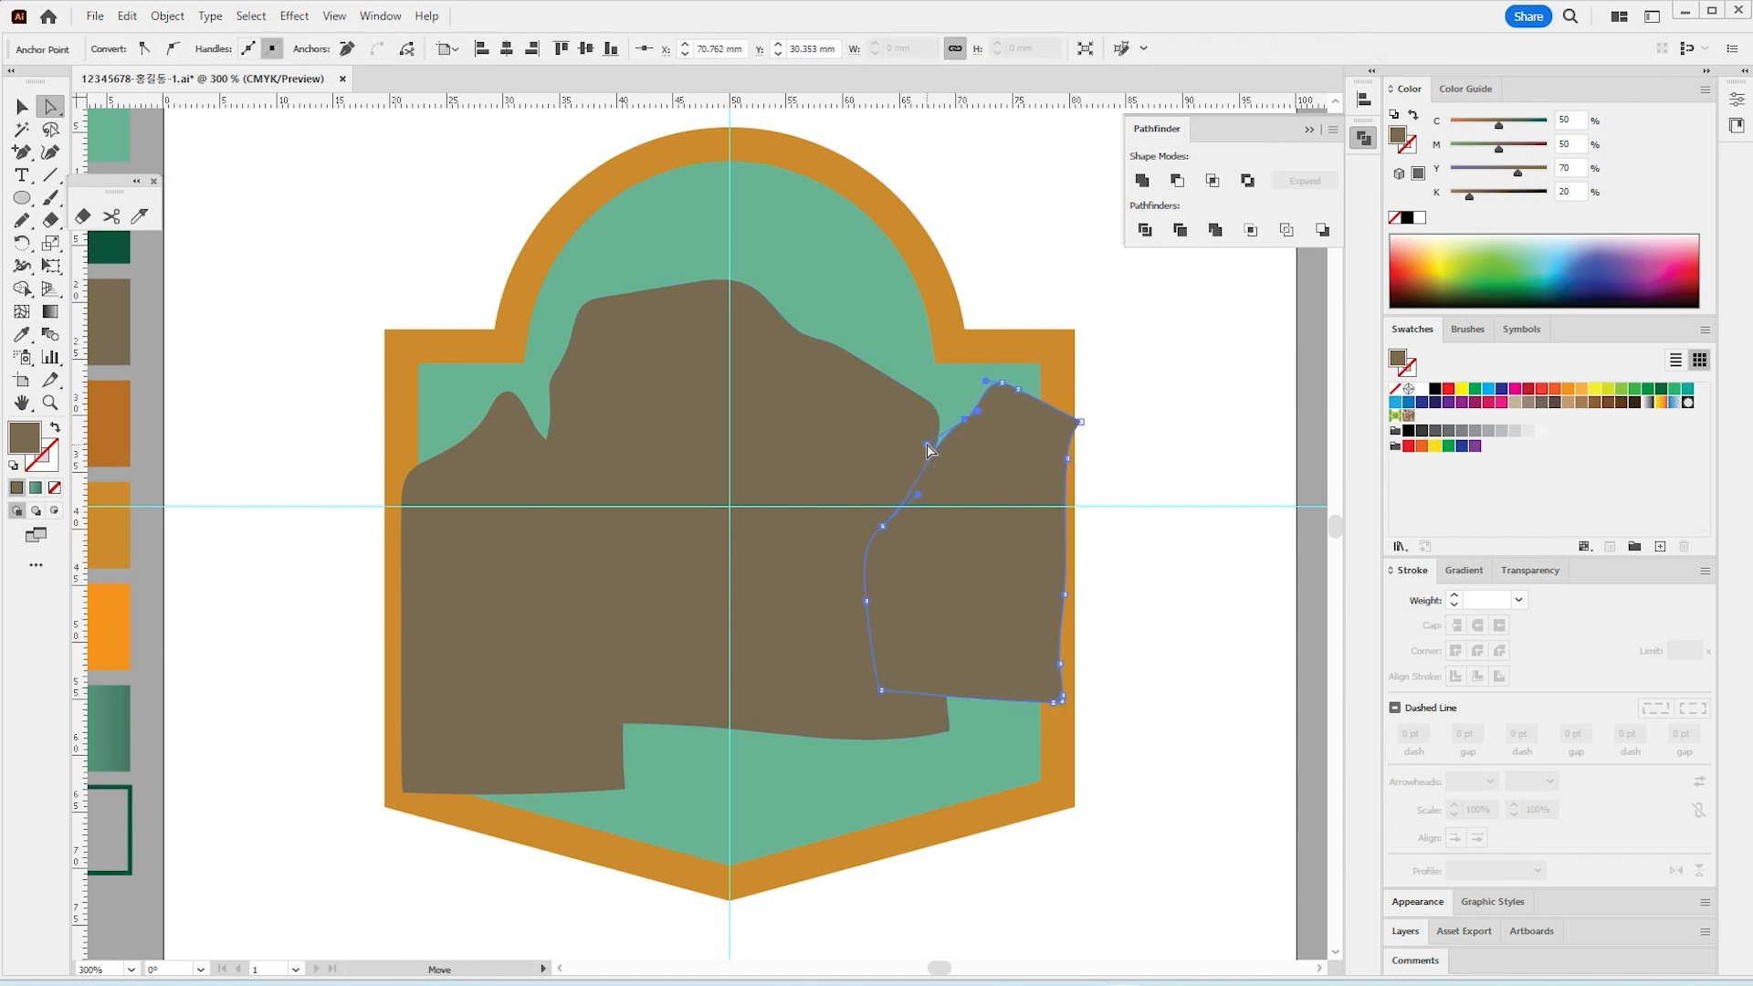
Step: Add an anchor point midway up the left mountain's left slope and raise it slightly to bulge the slope outward
left_click(463, 447)
key("plus")
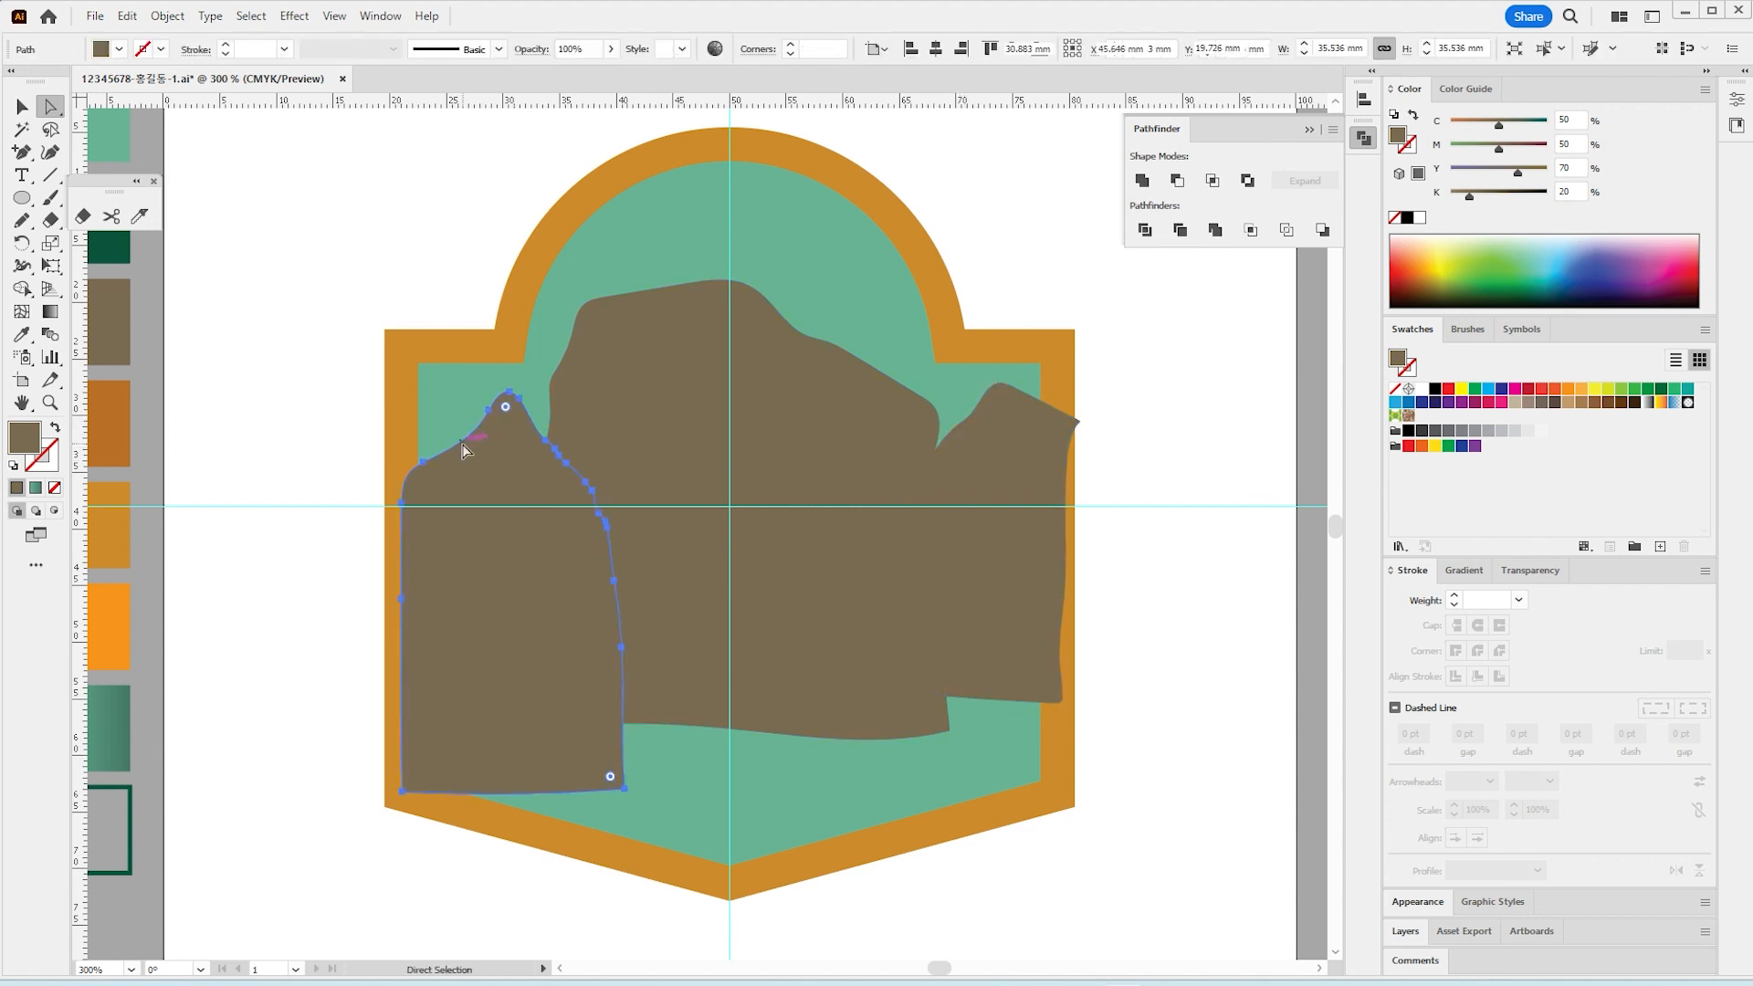
left_click(462, 445)
key("a")
left_click_drag(462, 444, 459, 431)
left_click(283, 490)
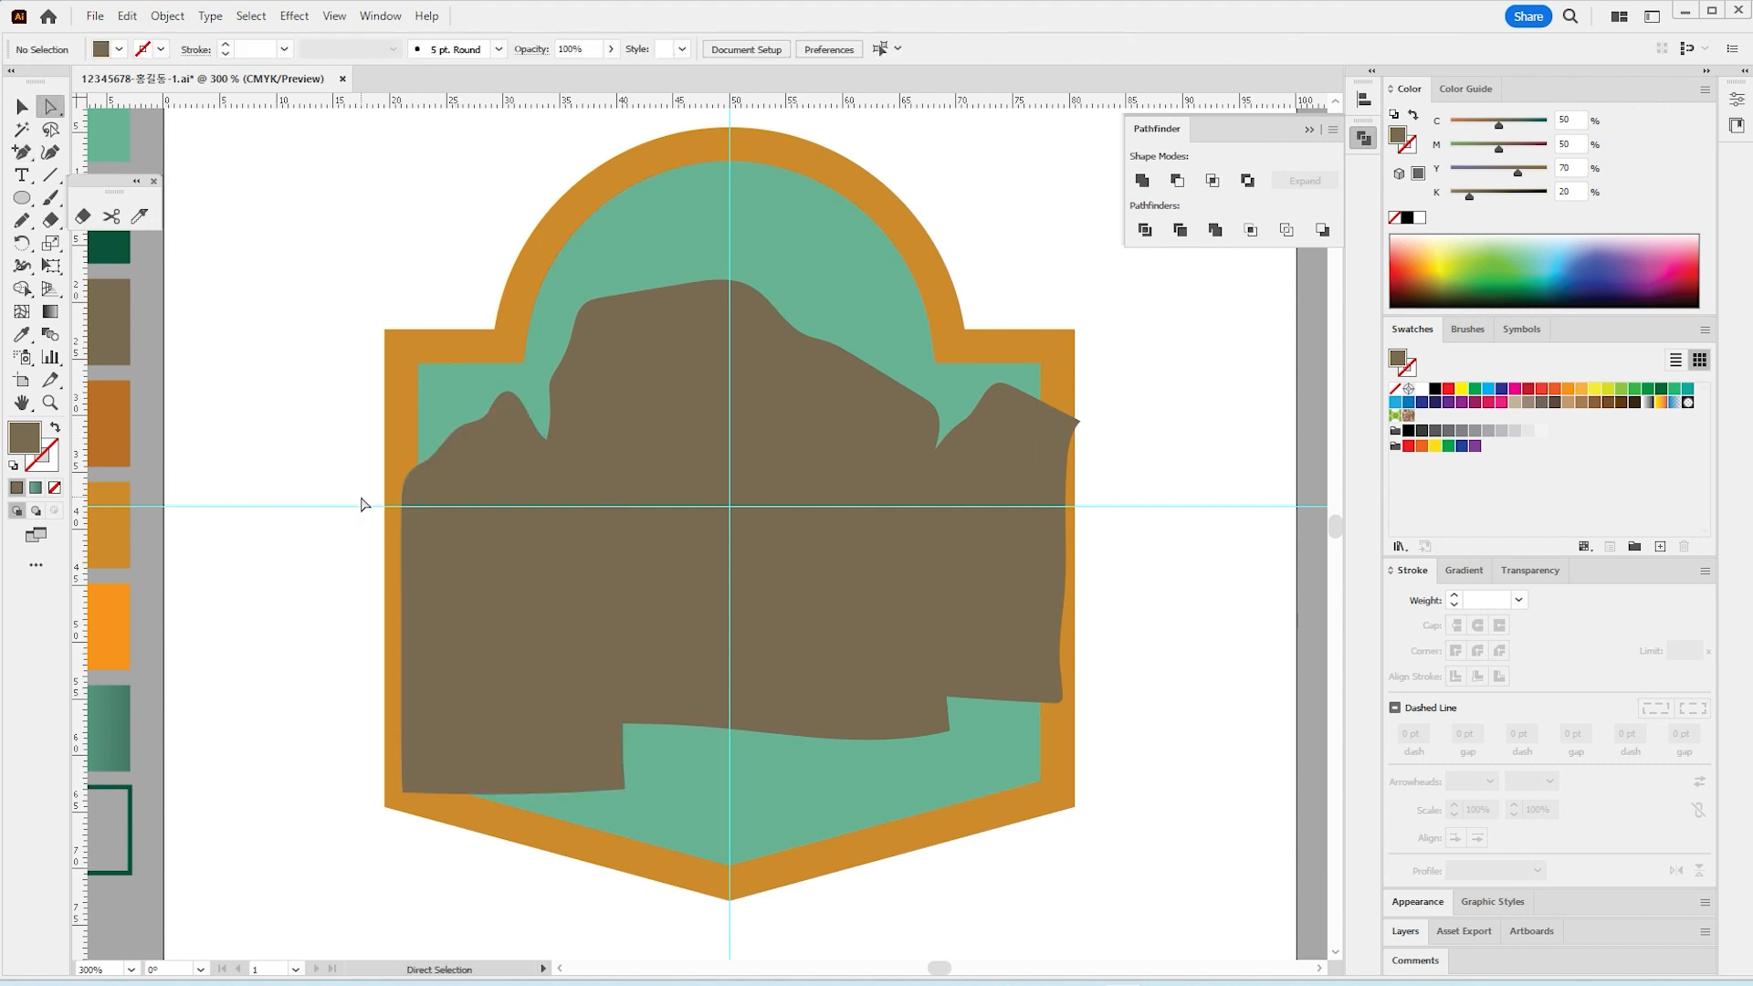
Step: Shift an anchor point on the left mountain's right slope slightly outward, near the central mountain's edge
left_click(559, 462)
left_click(554, 451)
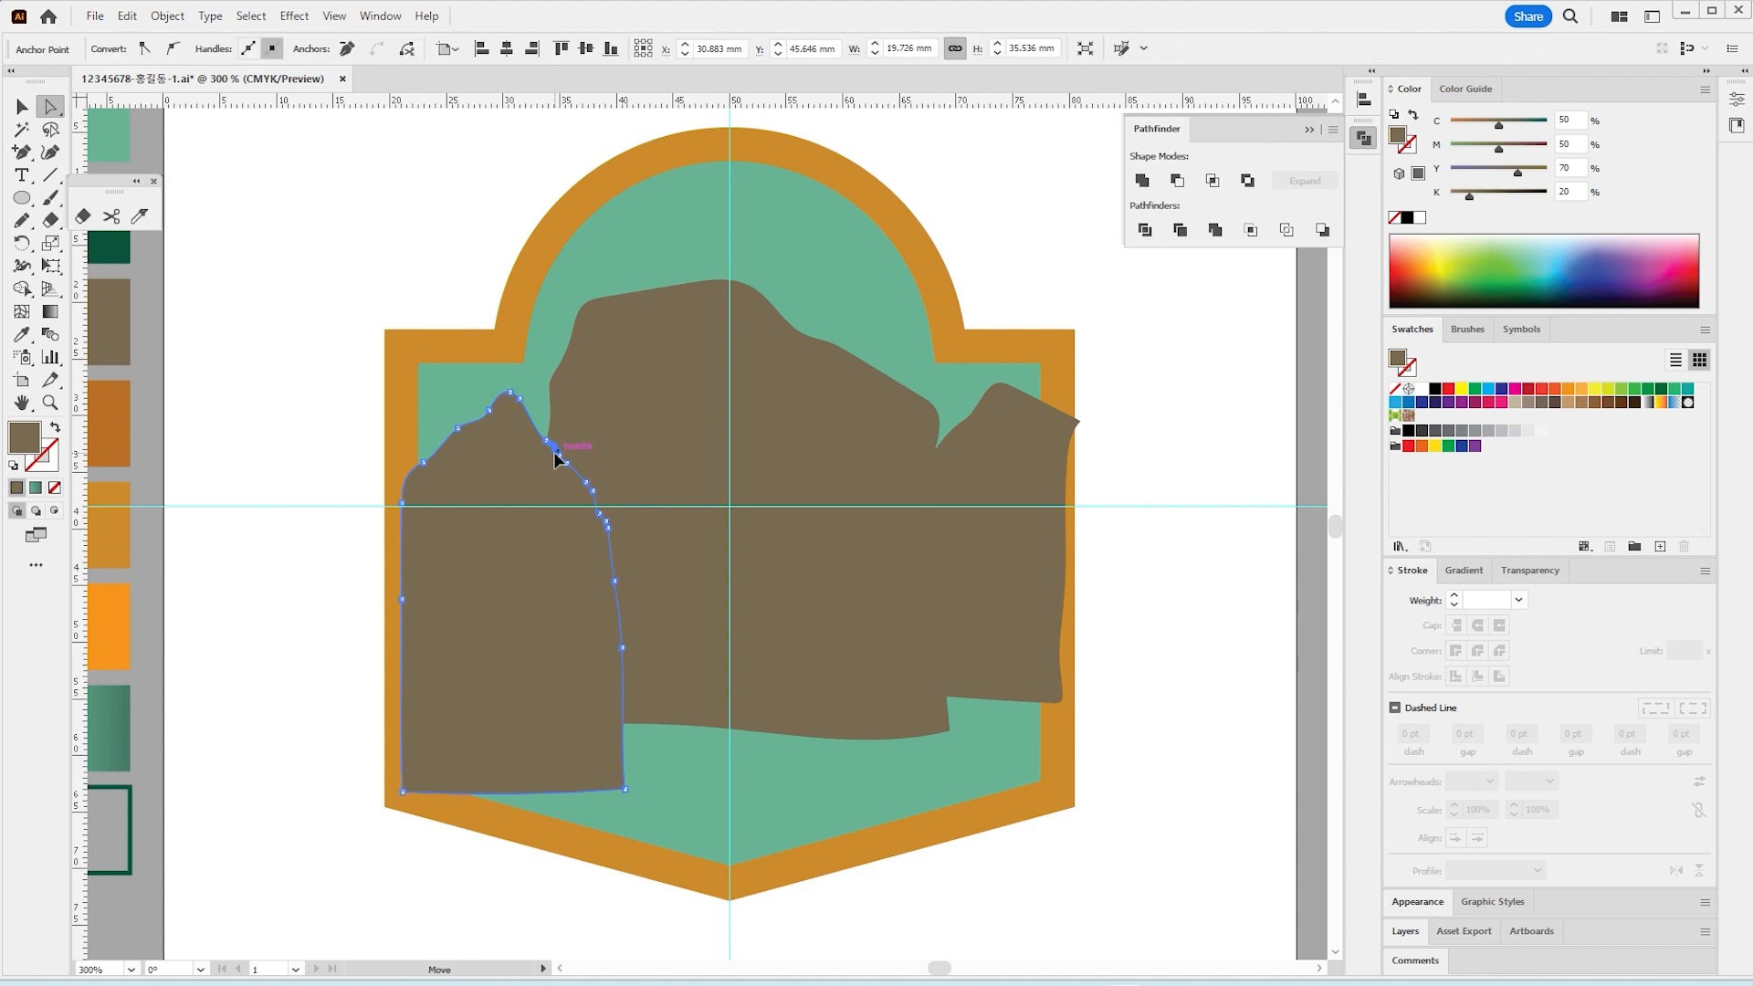
left_click_drag(554, 451, 564, 455)
left_click(338, 411)
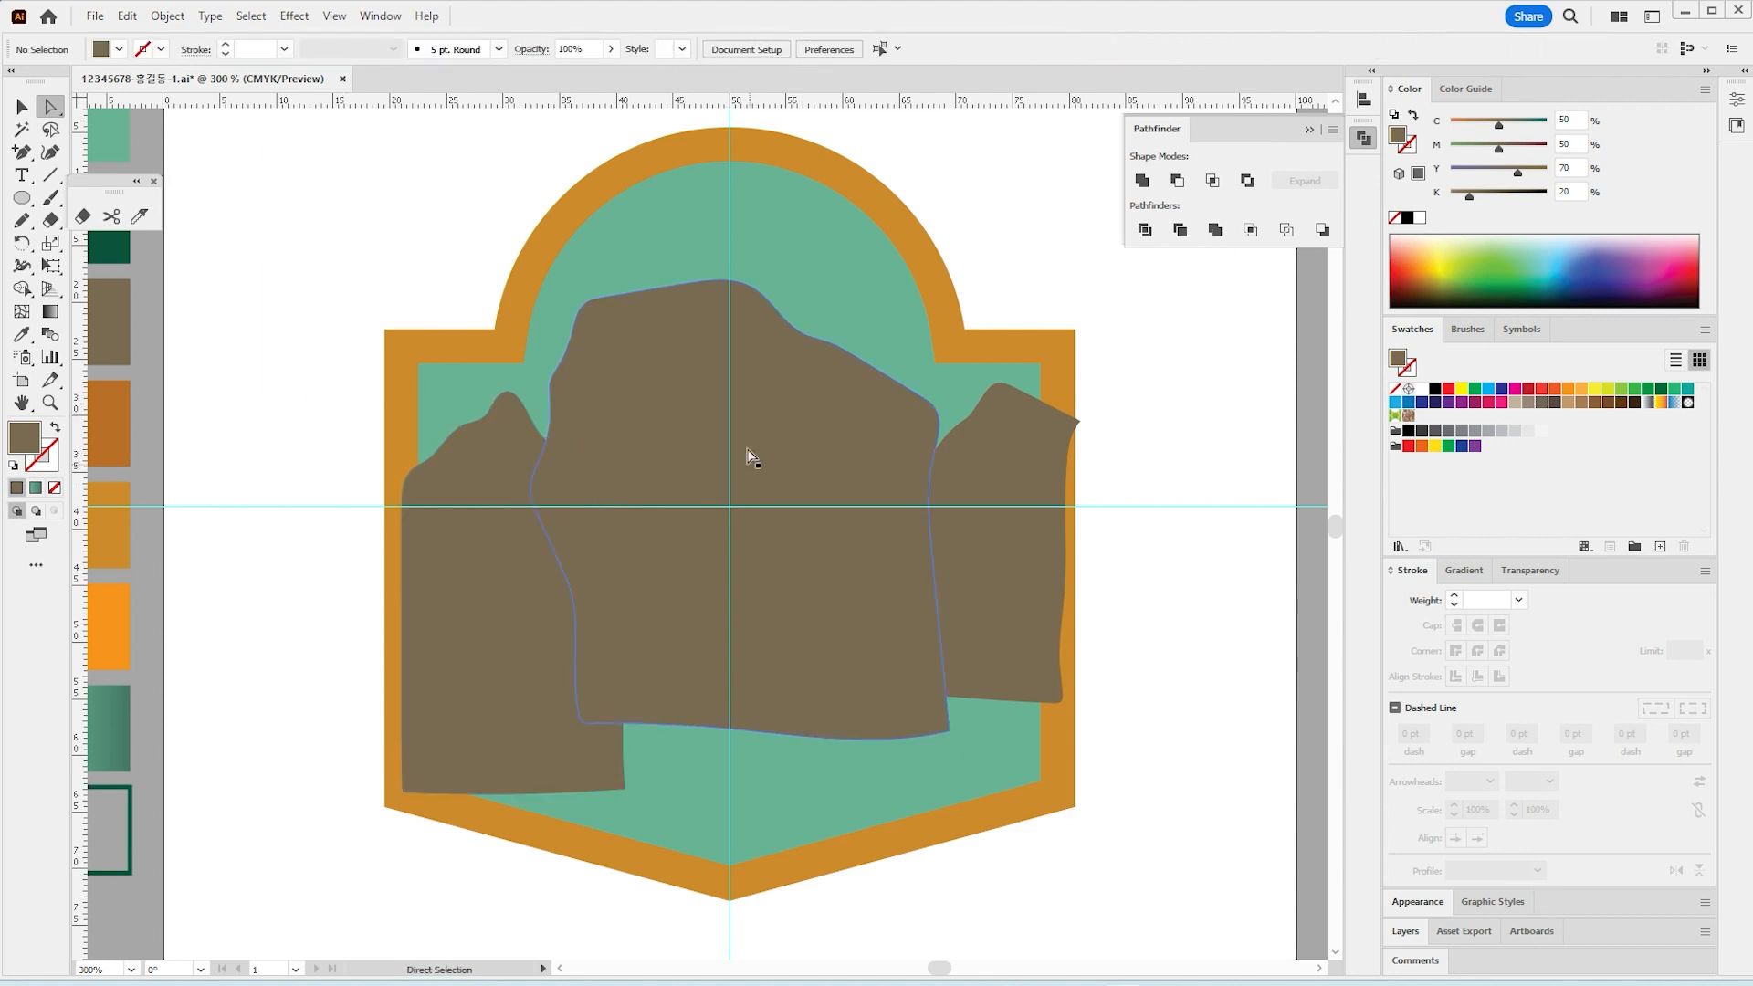
Step: Select all three mountain silhouettes together and fill them with the K30 light gray swatch
left_click(747, 456)
key("v")
left_click(287, 315)
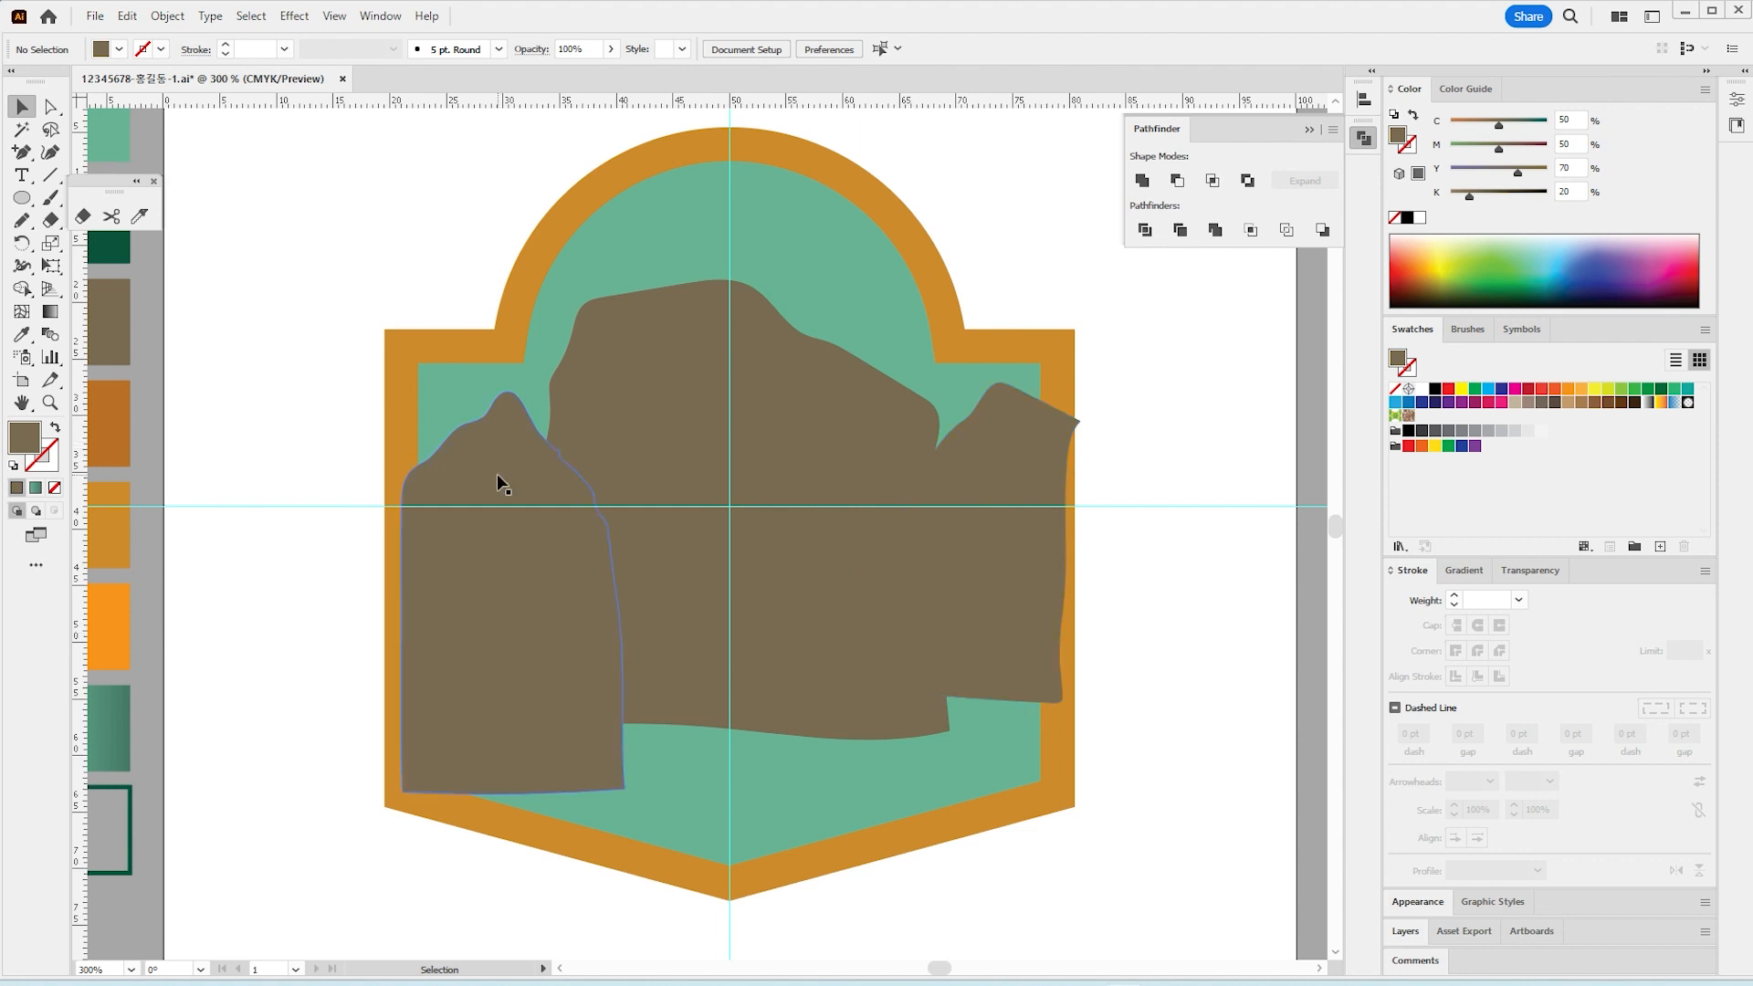
left_click(605, 621)
left_click(776, 584, "shift")
left_click(1005, 610, "shift")
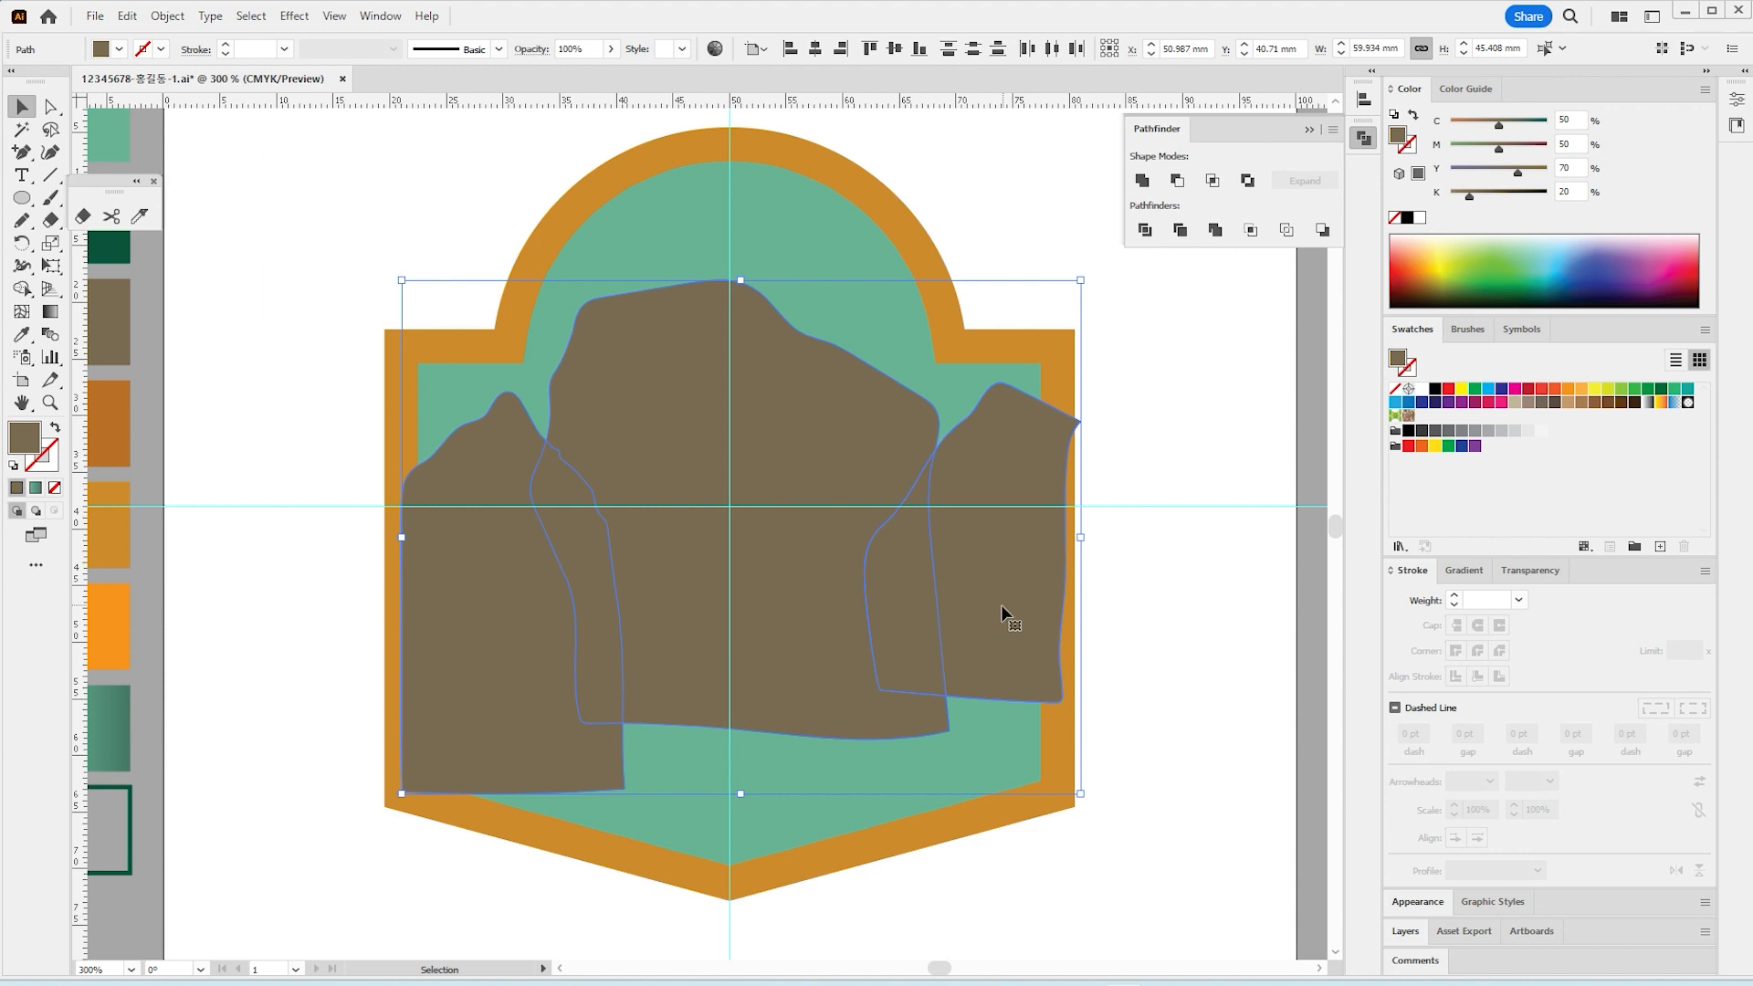
left_click(22, 334)
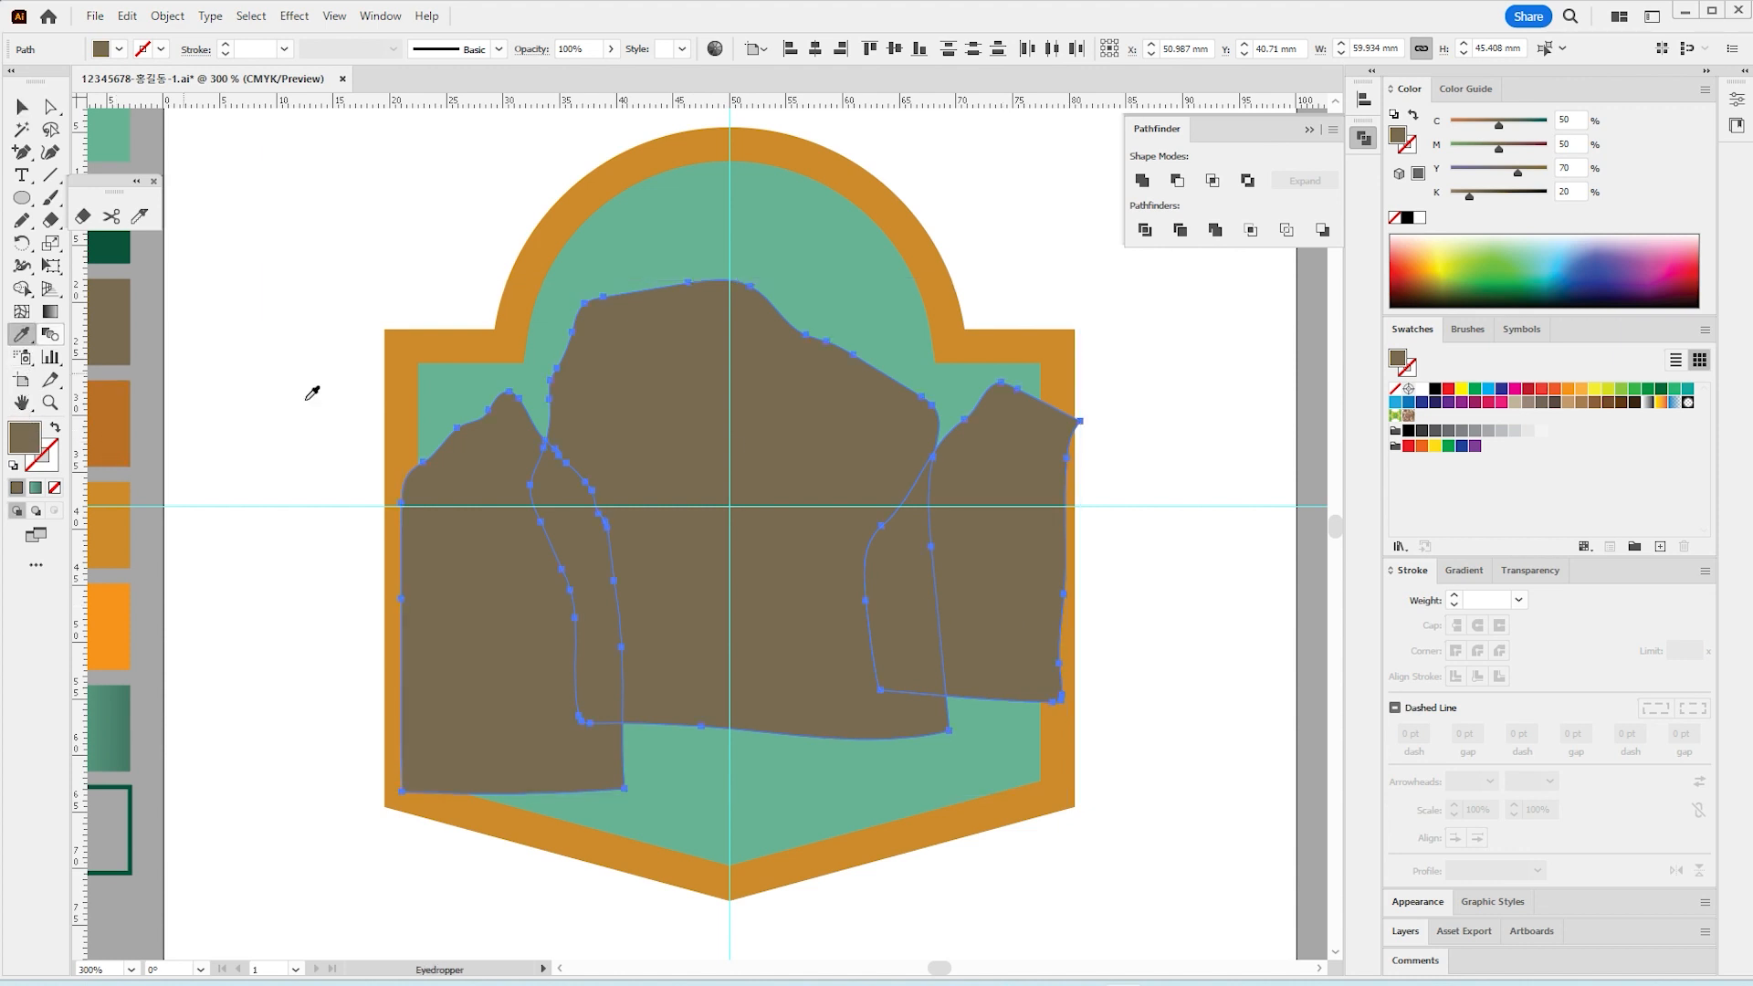
key("space")
left_click_drag(787, 638, 683, 593)
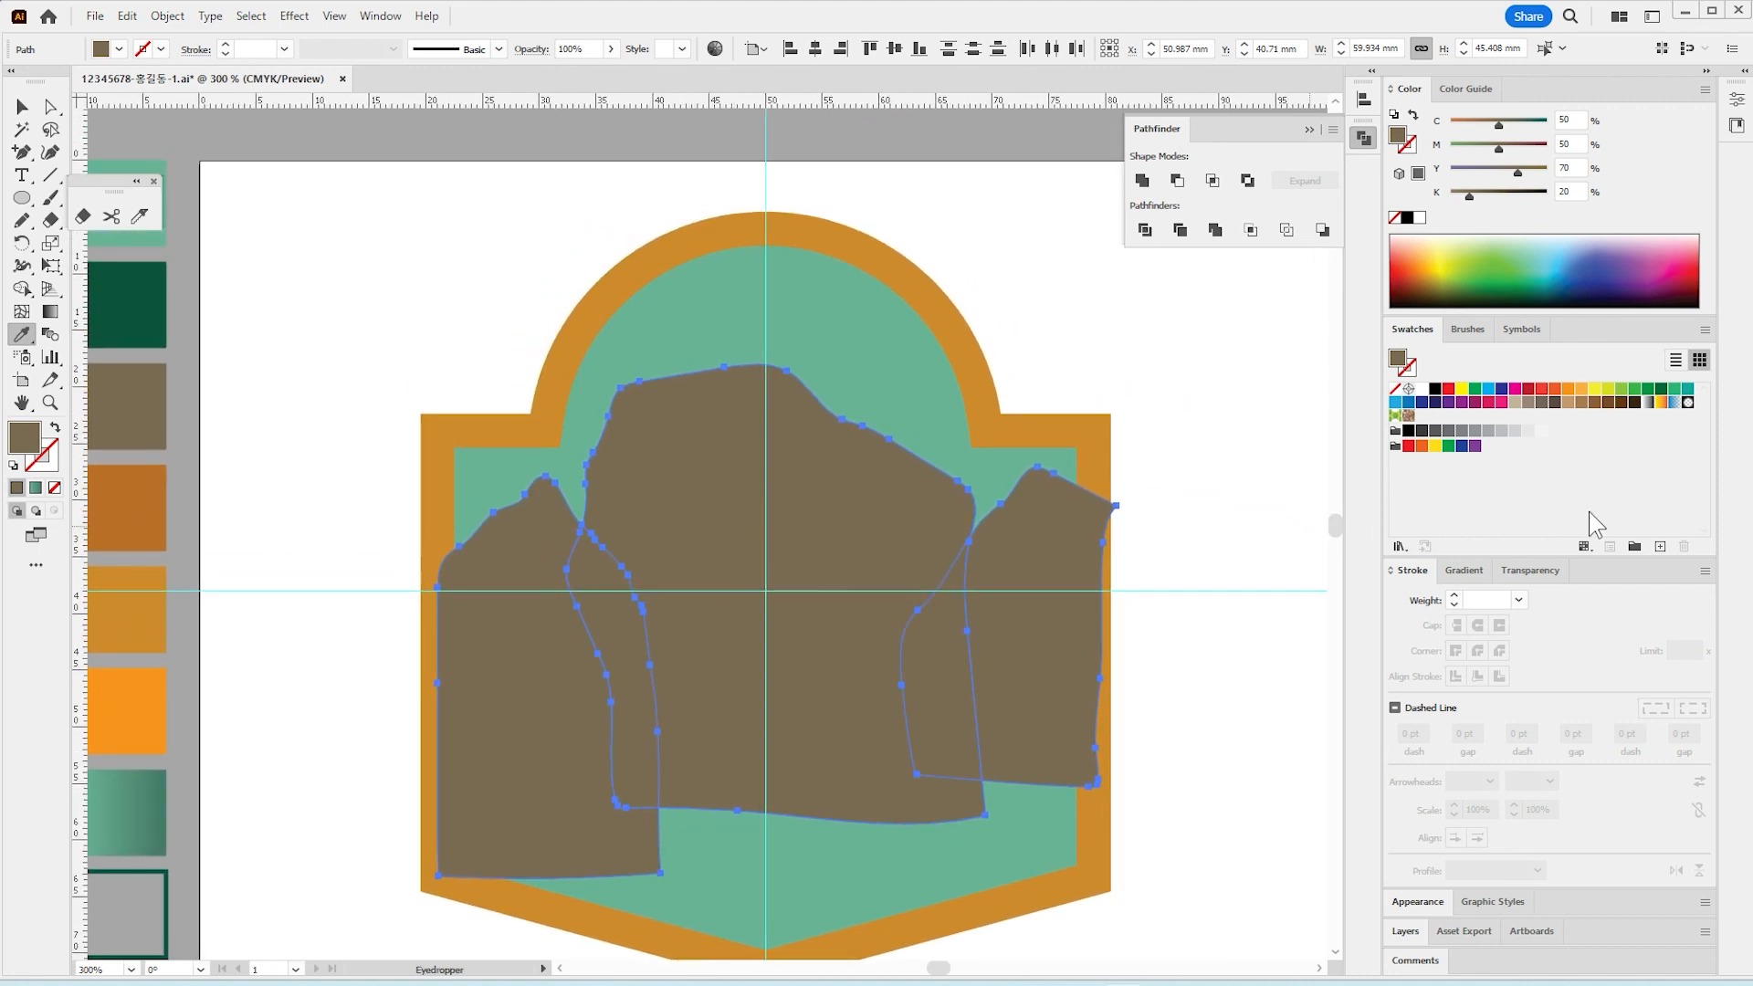
left_click(1502, 430)
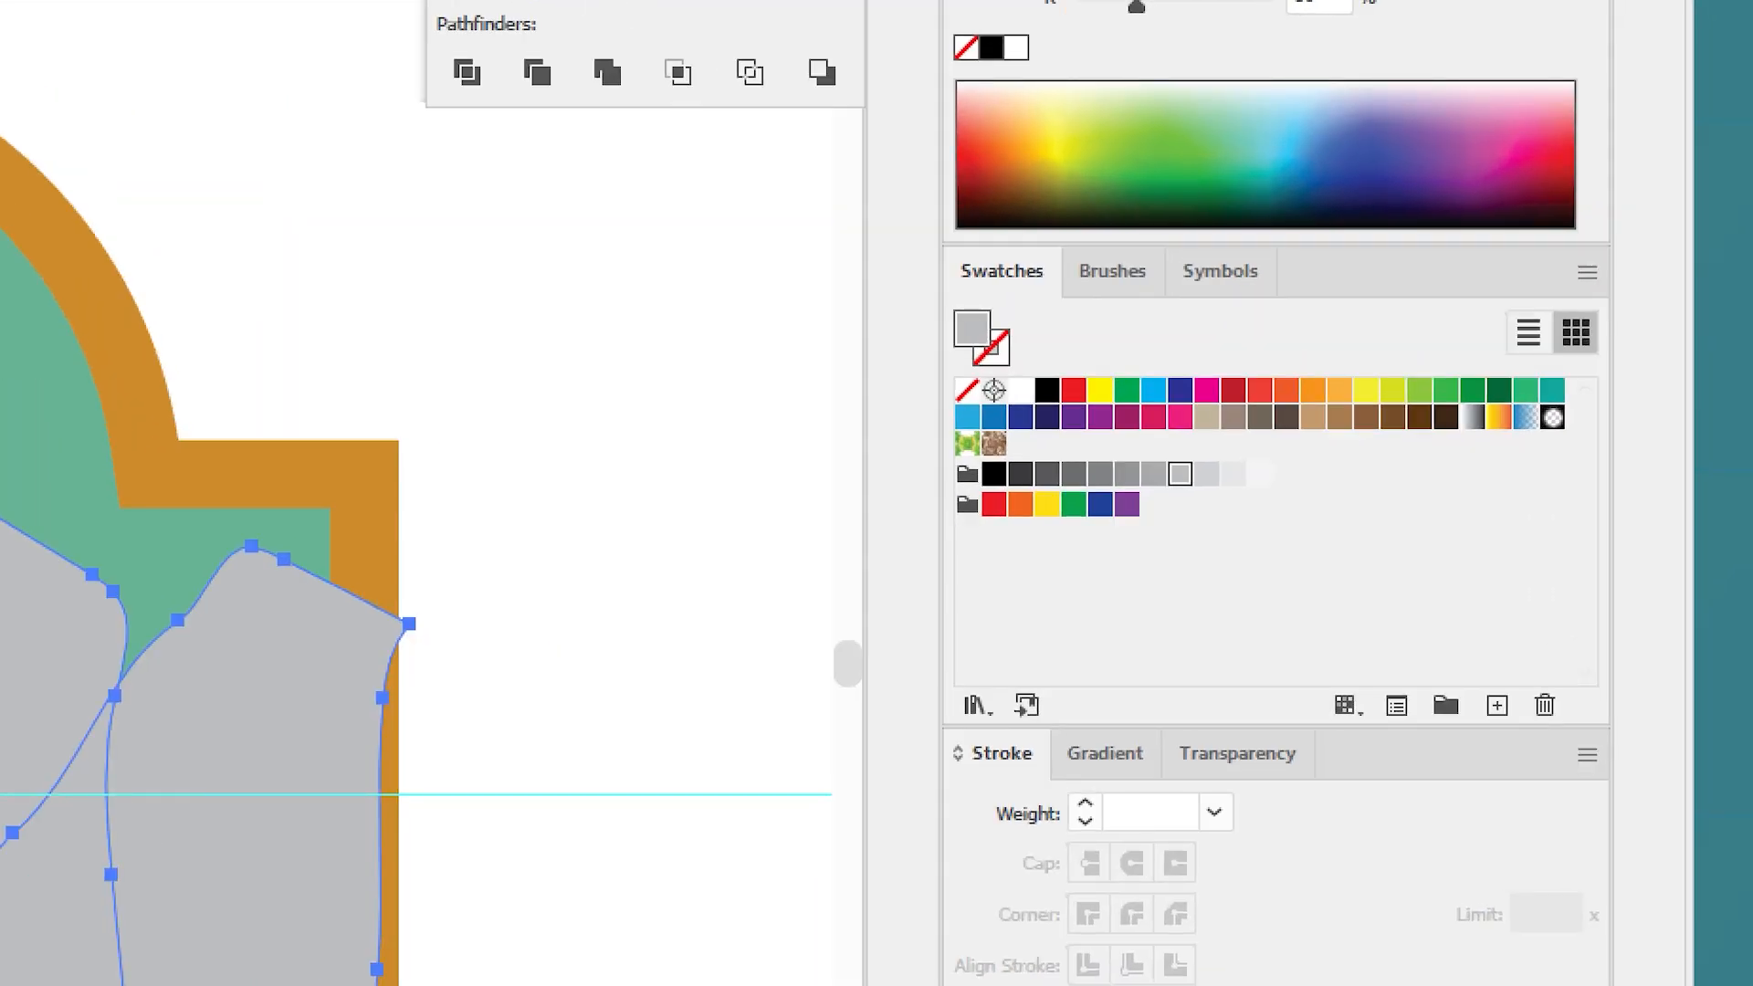
mouse_move(938, 241)
left_mouse_down()
mouse_move(1667, 568)
mouse_move(1609, 574)
left_mouse_up()
left_click_drag(952, 448, 1251, 494)
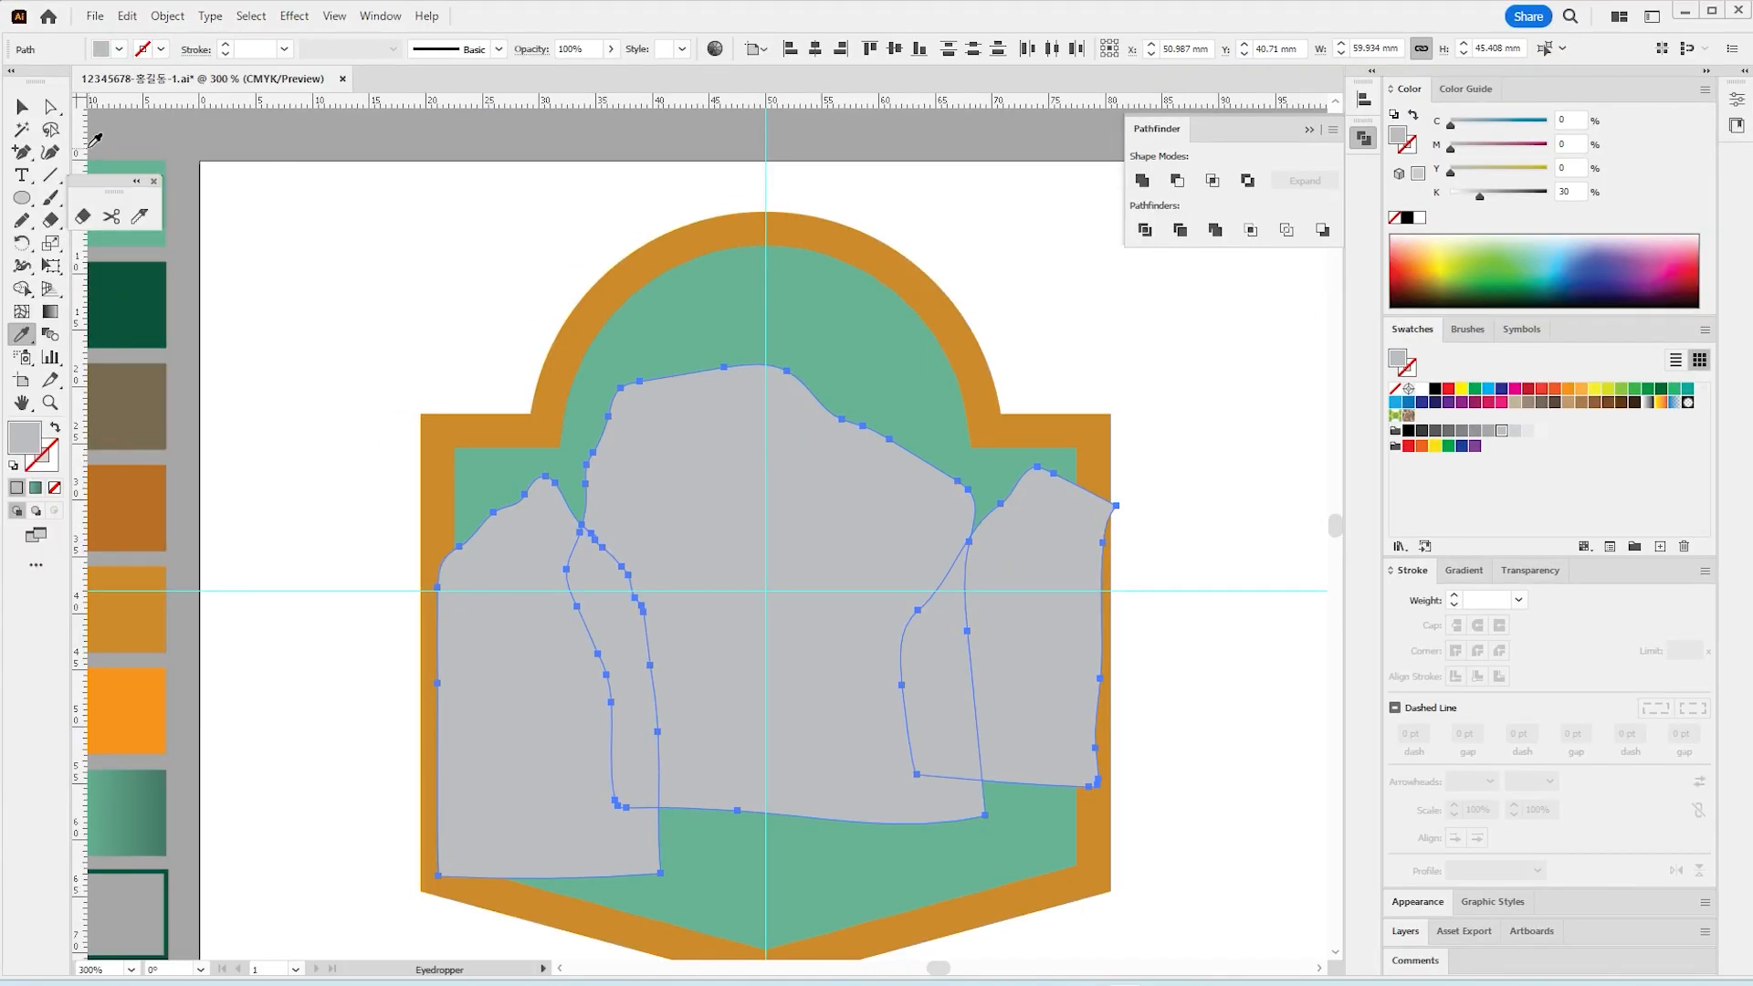
Step: Duplicate the three gray mountains in place and nudge the copies about 0.7 mm right and 1.06 mm down
left_click(22, 107)
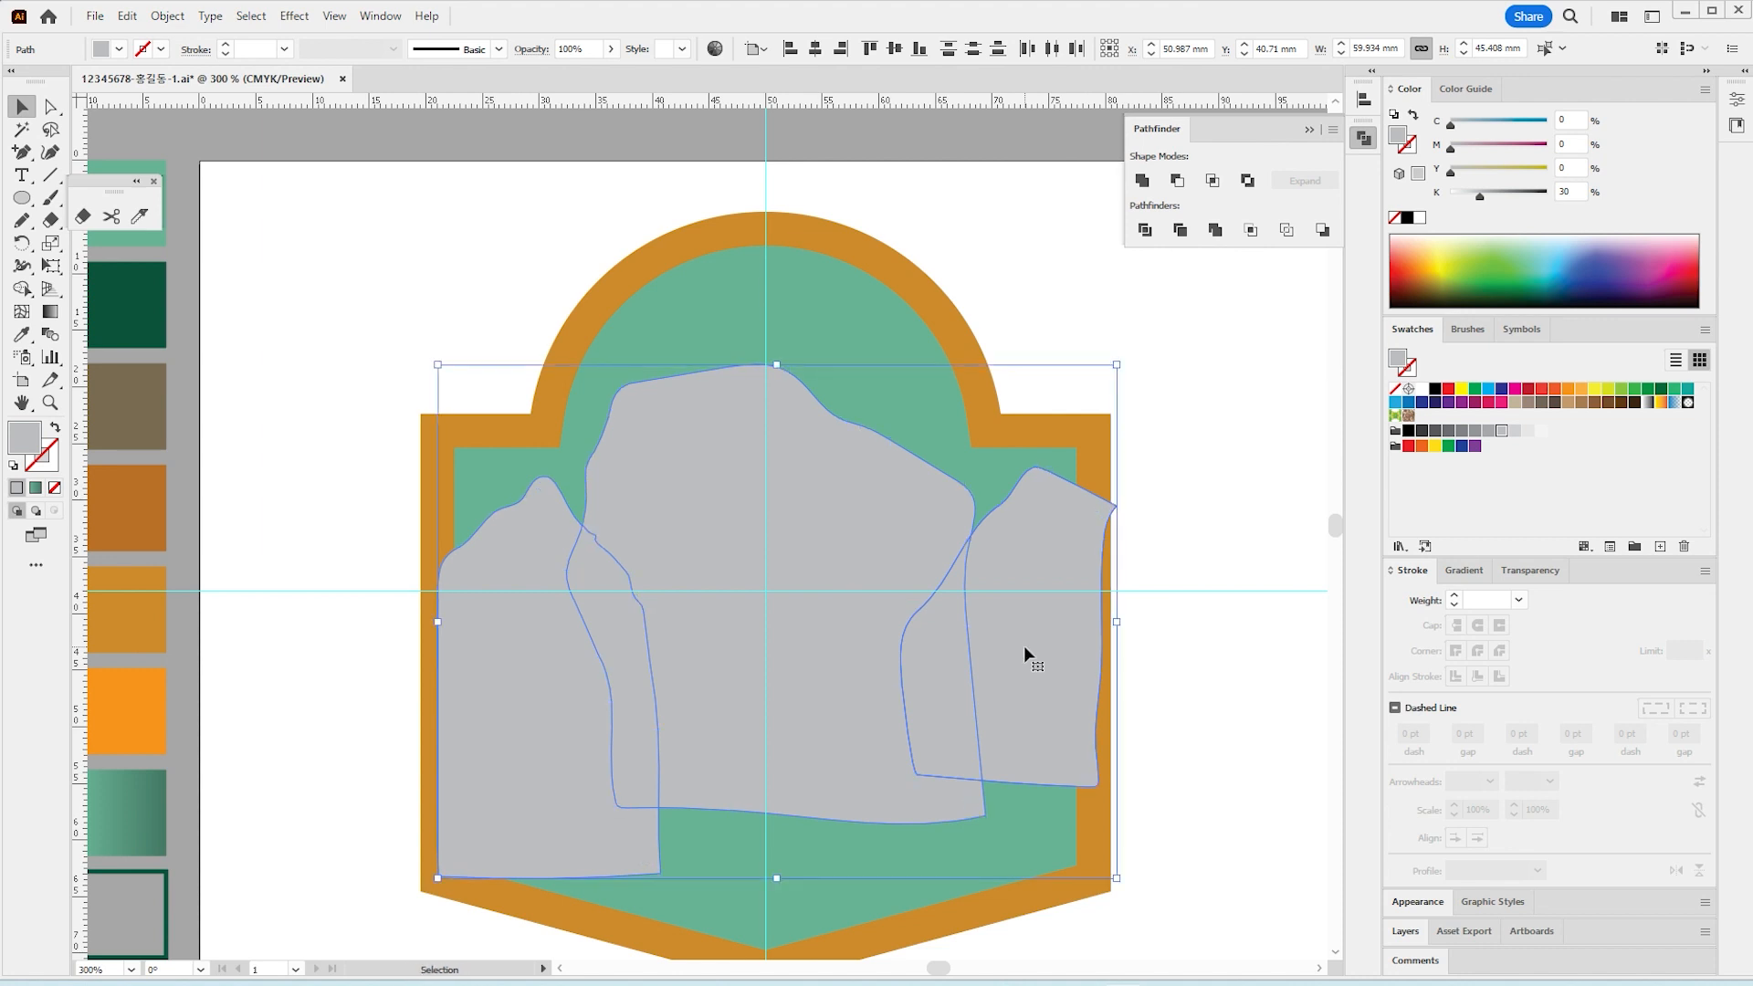
key("a")
key("v")
key("Right")
key("Right")
key("Right")
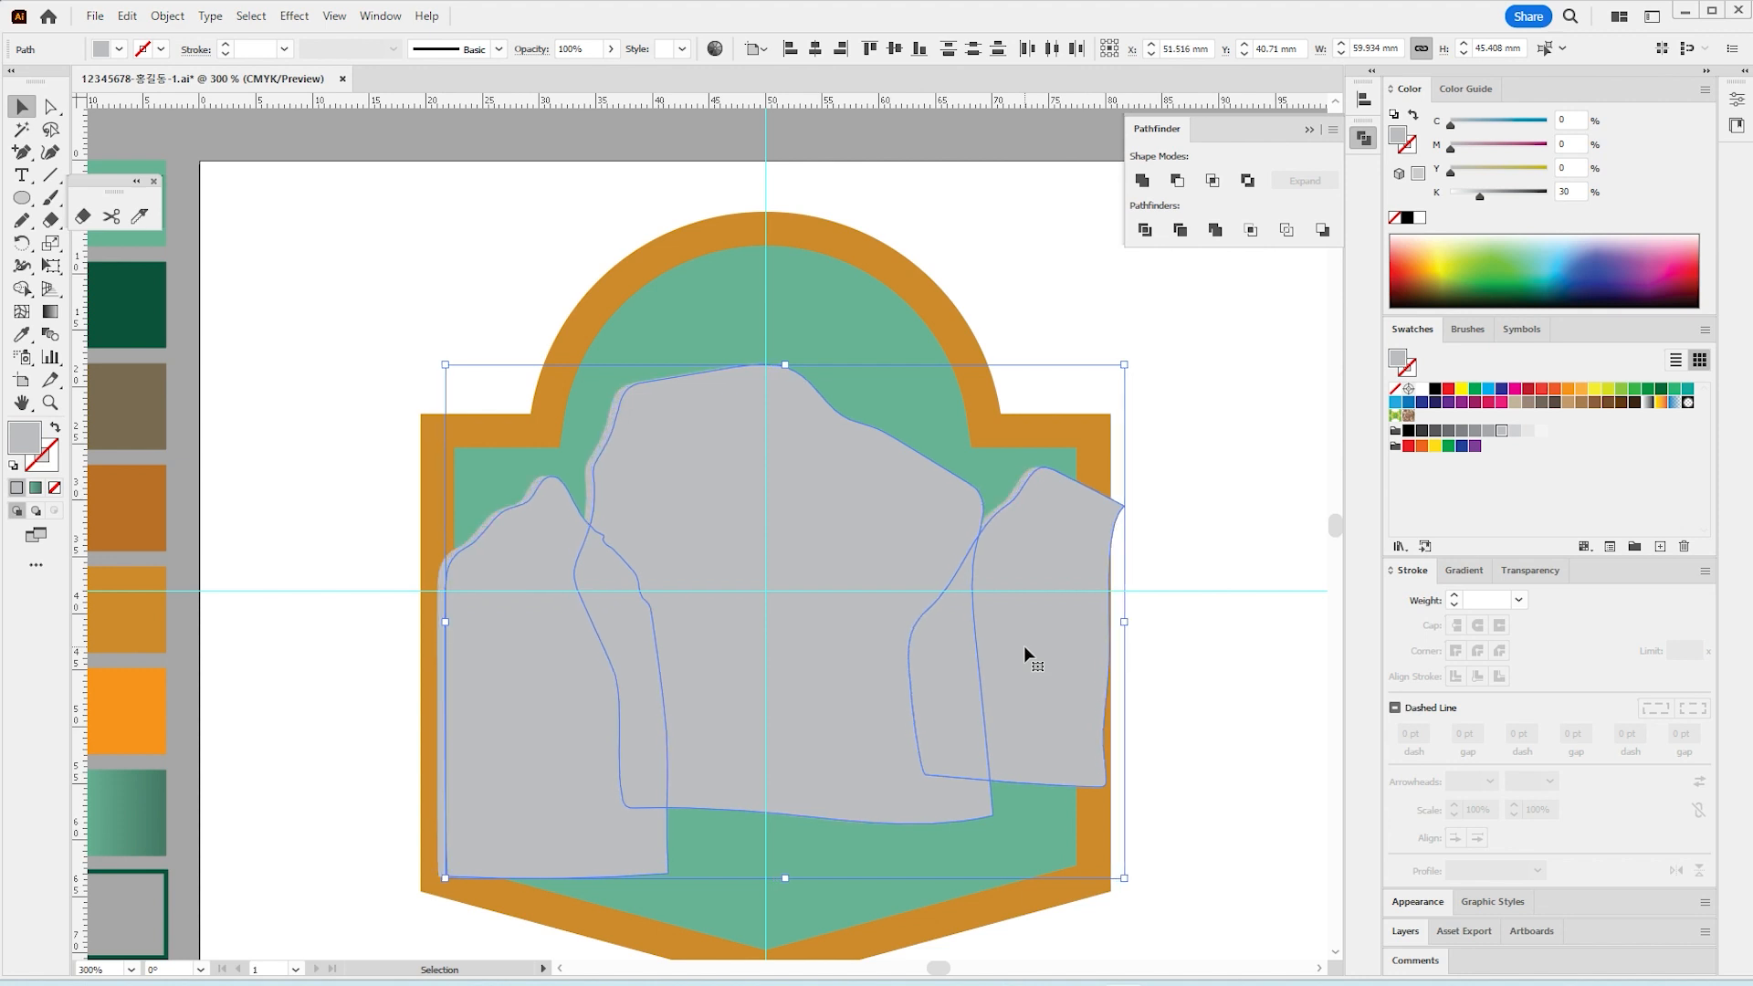
key("Down")
key("Down")
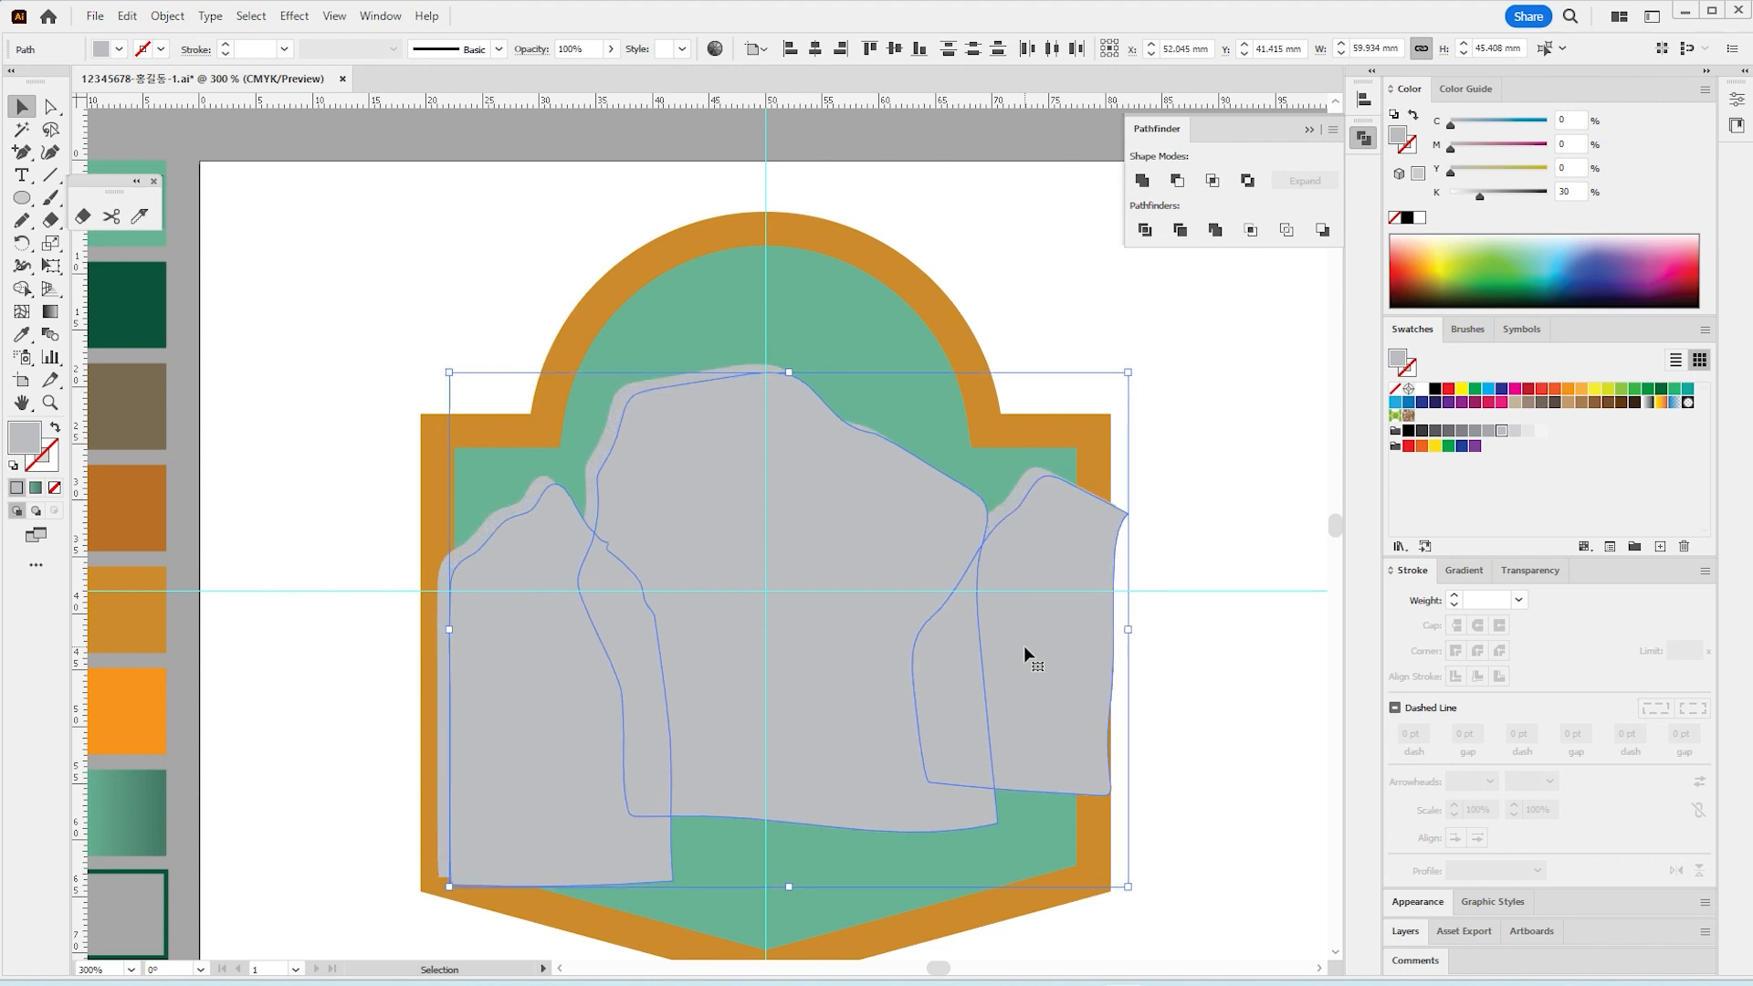
key("Left")
key("Down")
key("Down")
key("Down")
key("Left")
key("Up")
key("Left")
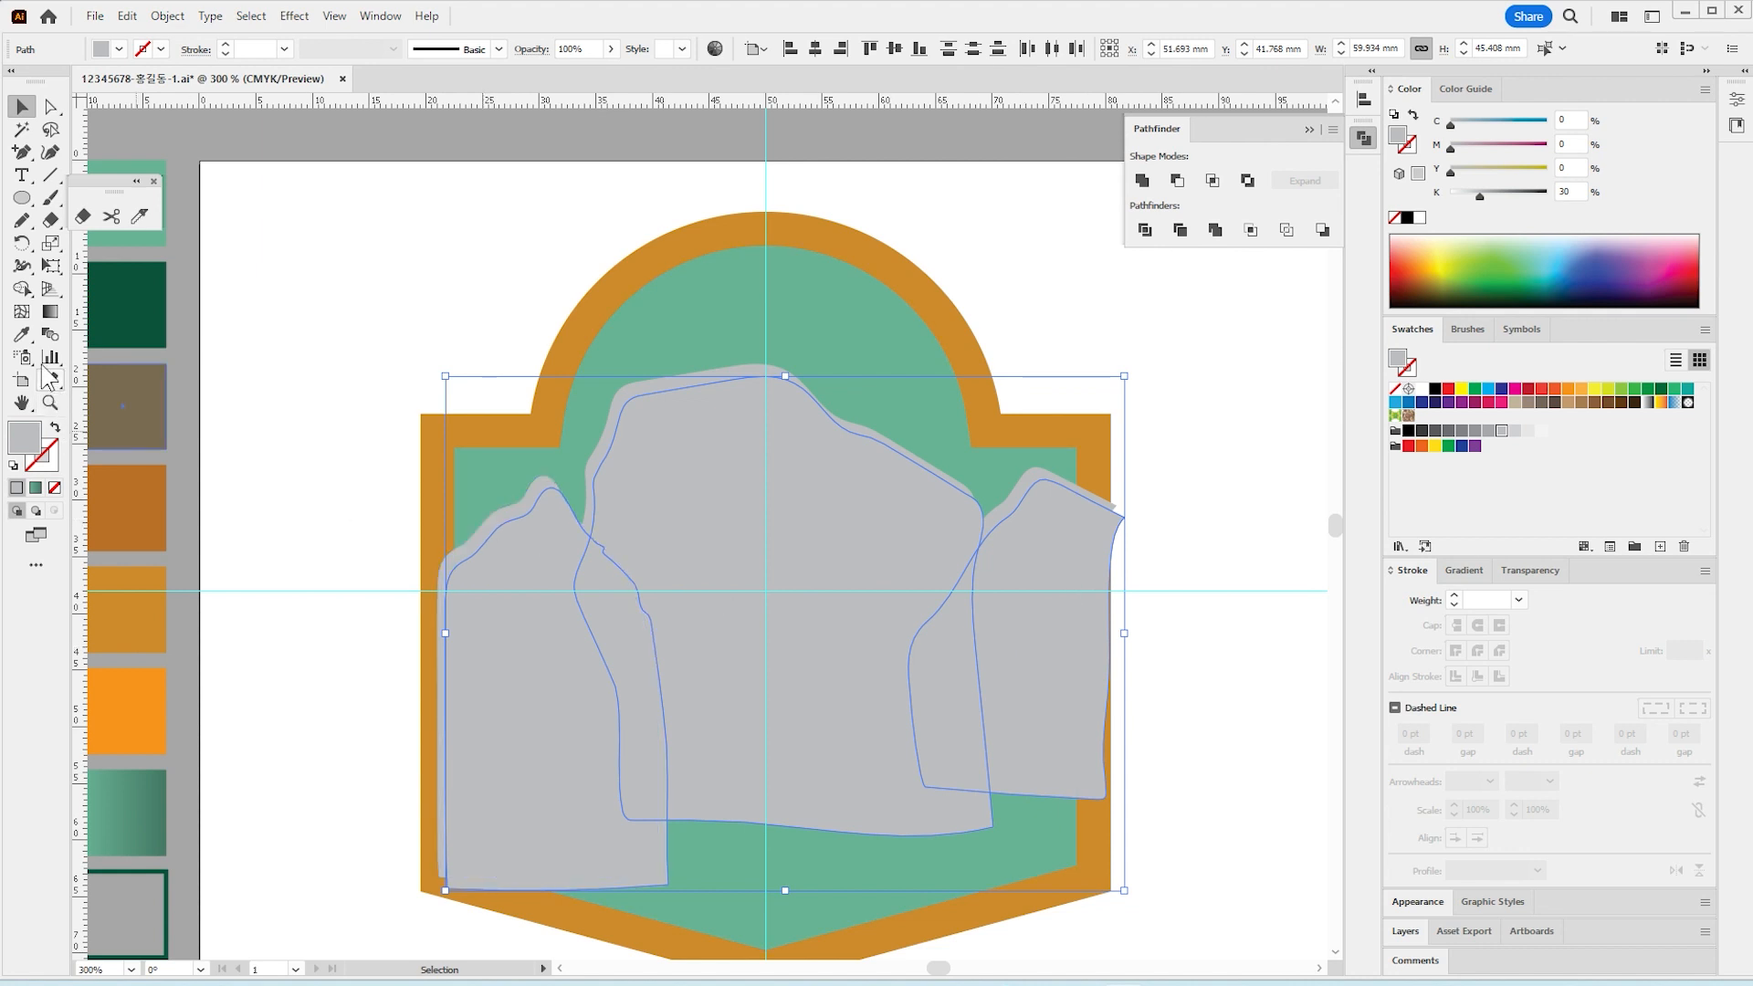
Step: Fill the offset mountain copies with the brown C50 M50 Y70 K20 sampled from the palette squares, leaving the originals gray
left_click(22, 334)
scroll(135, 363, "up", 2)
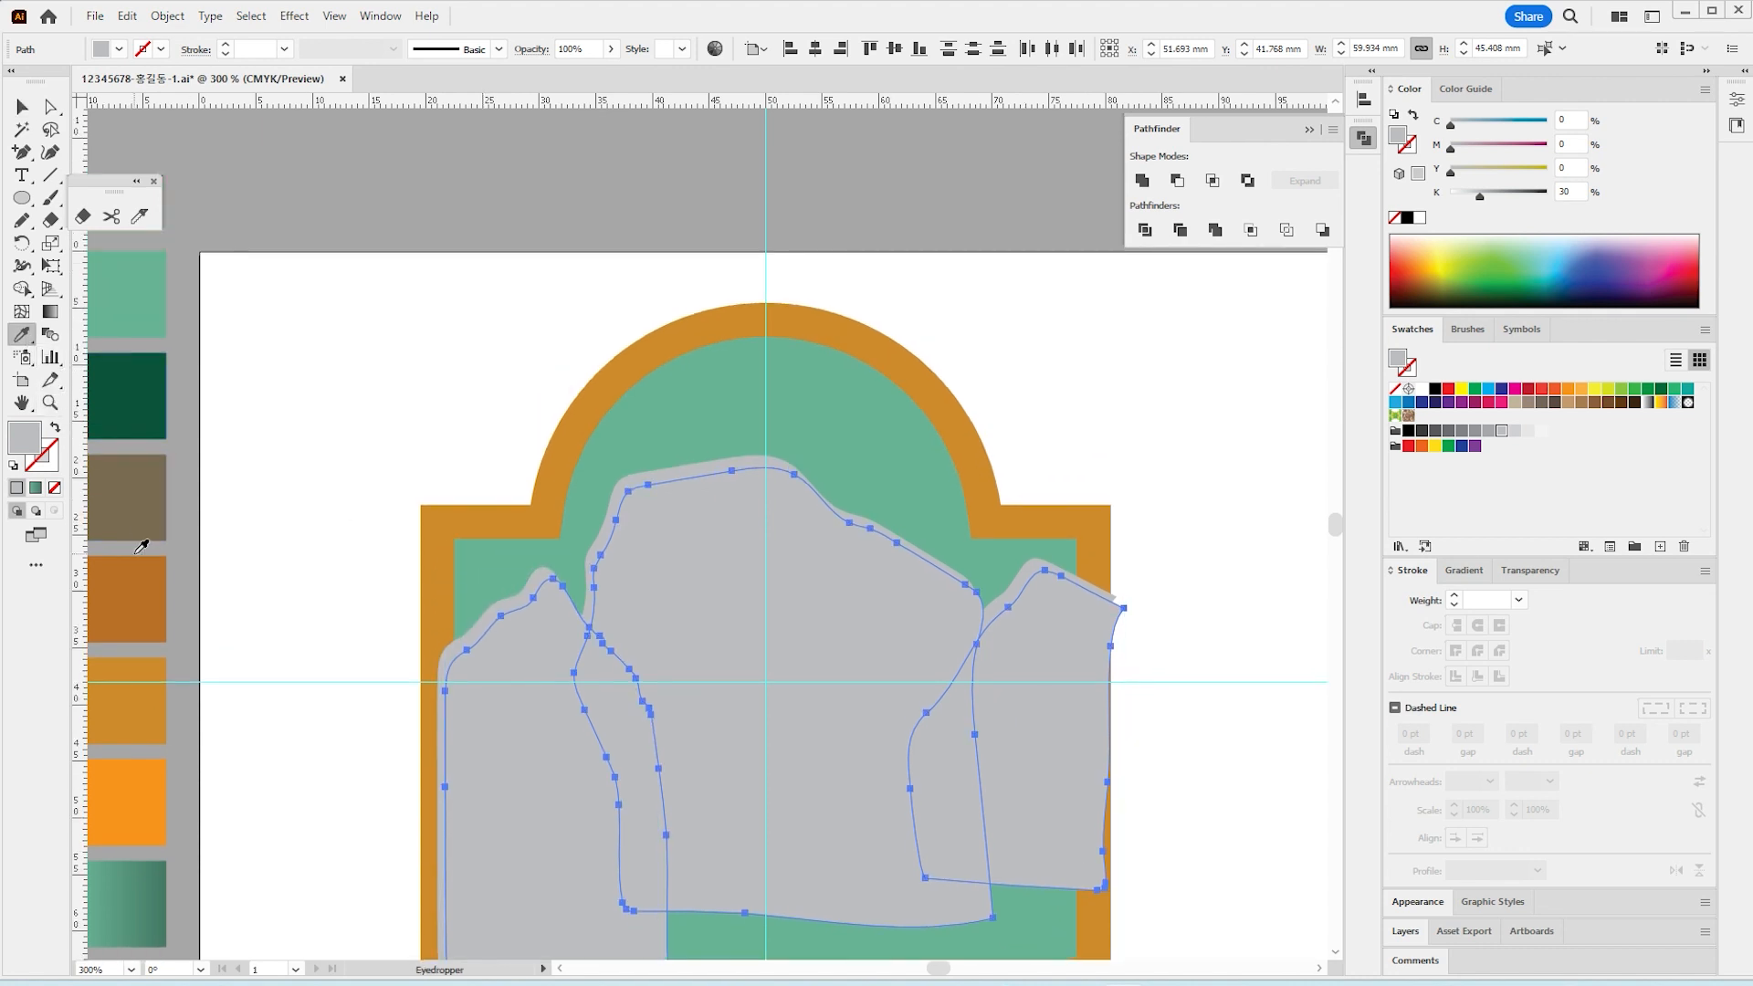
left_click(137, 498)
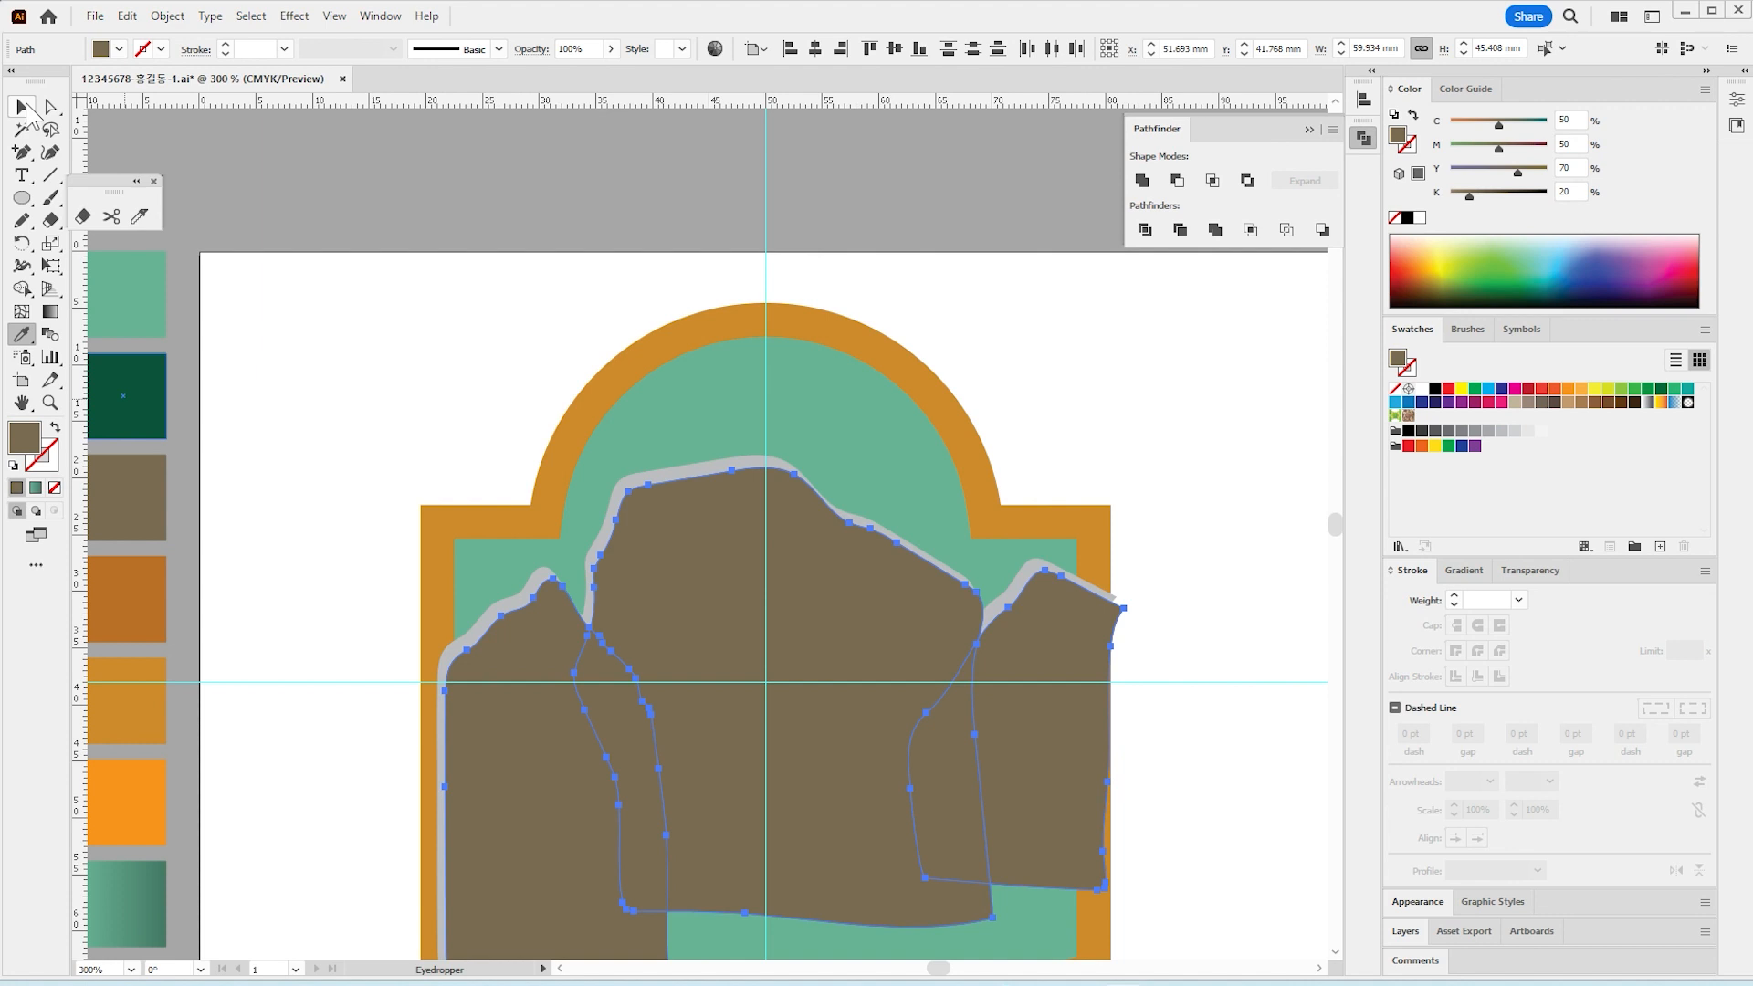
left_click(25, 108)
left_click(455, 349)
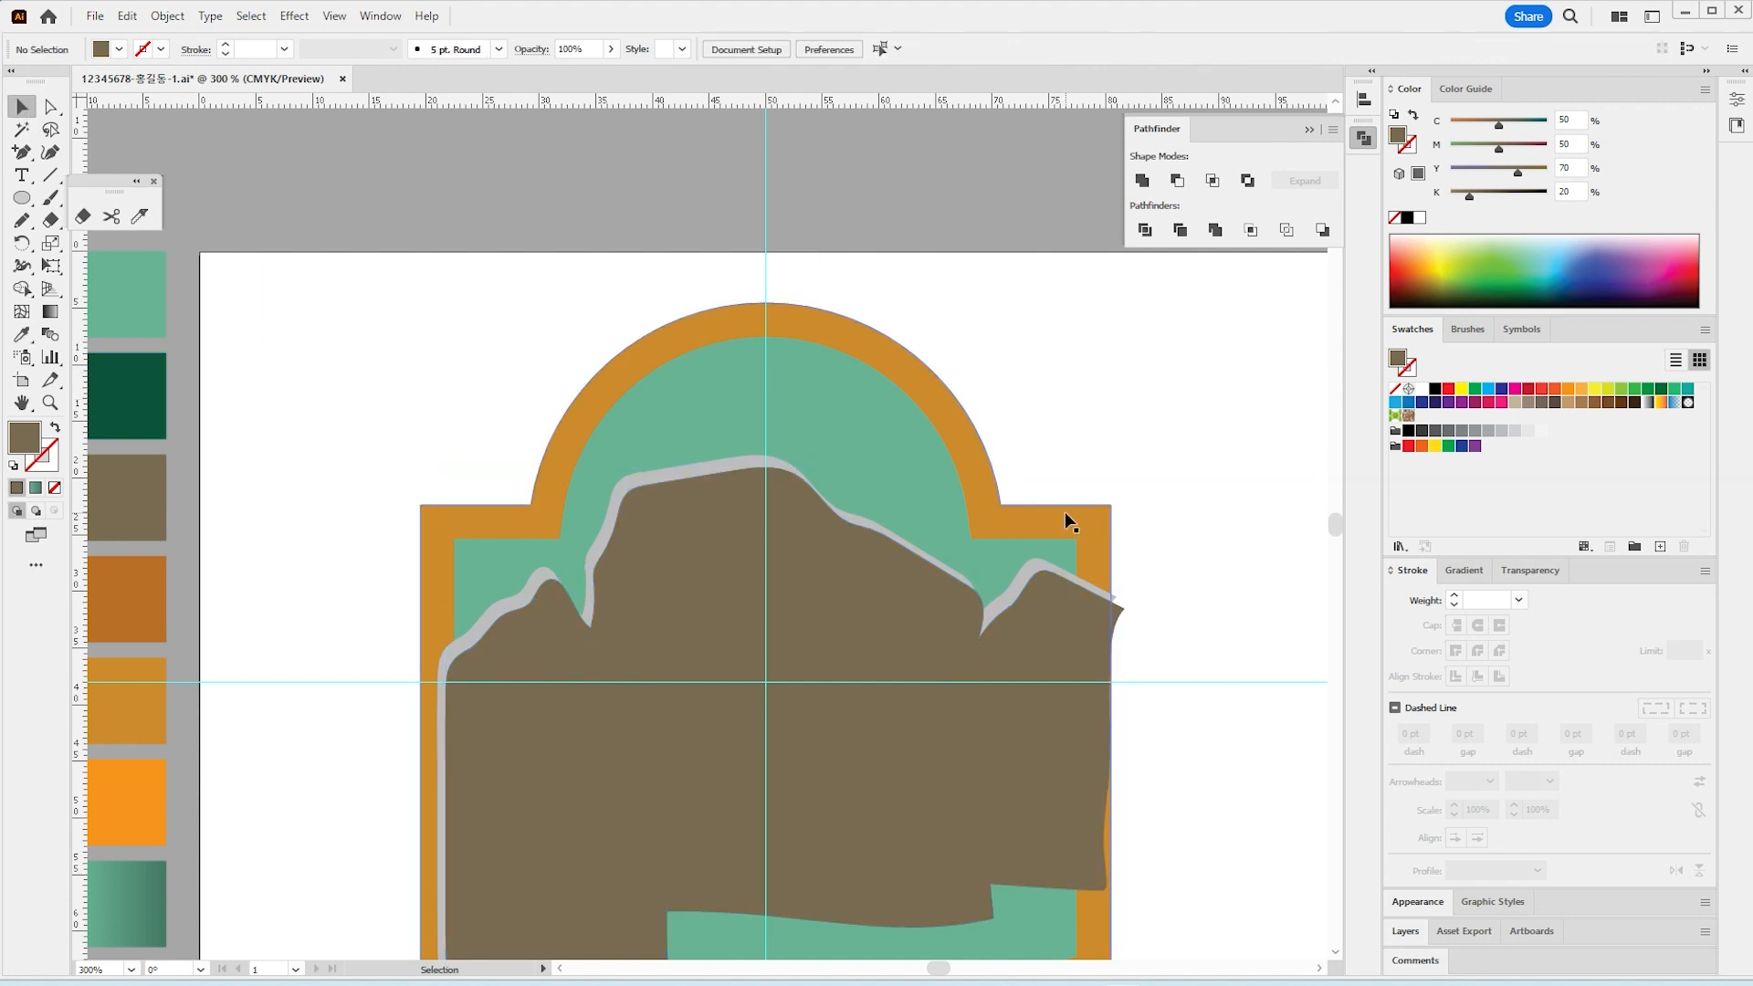
Step: Group the right brown mountain with the gray silhouette behind it
scroll(1067, 507, "down", 1)
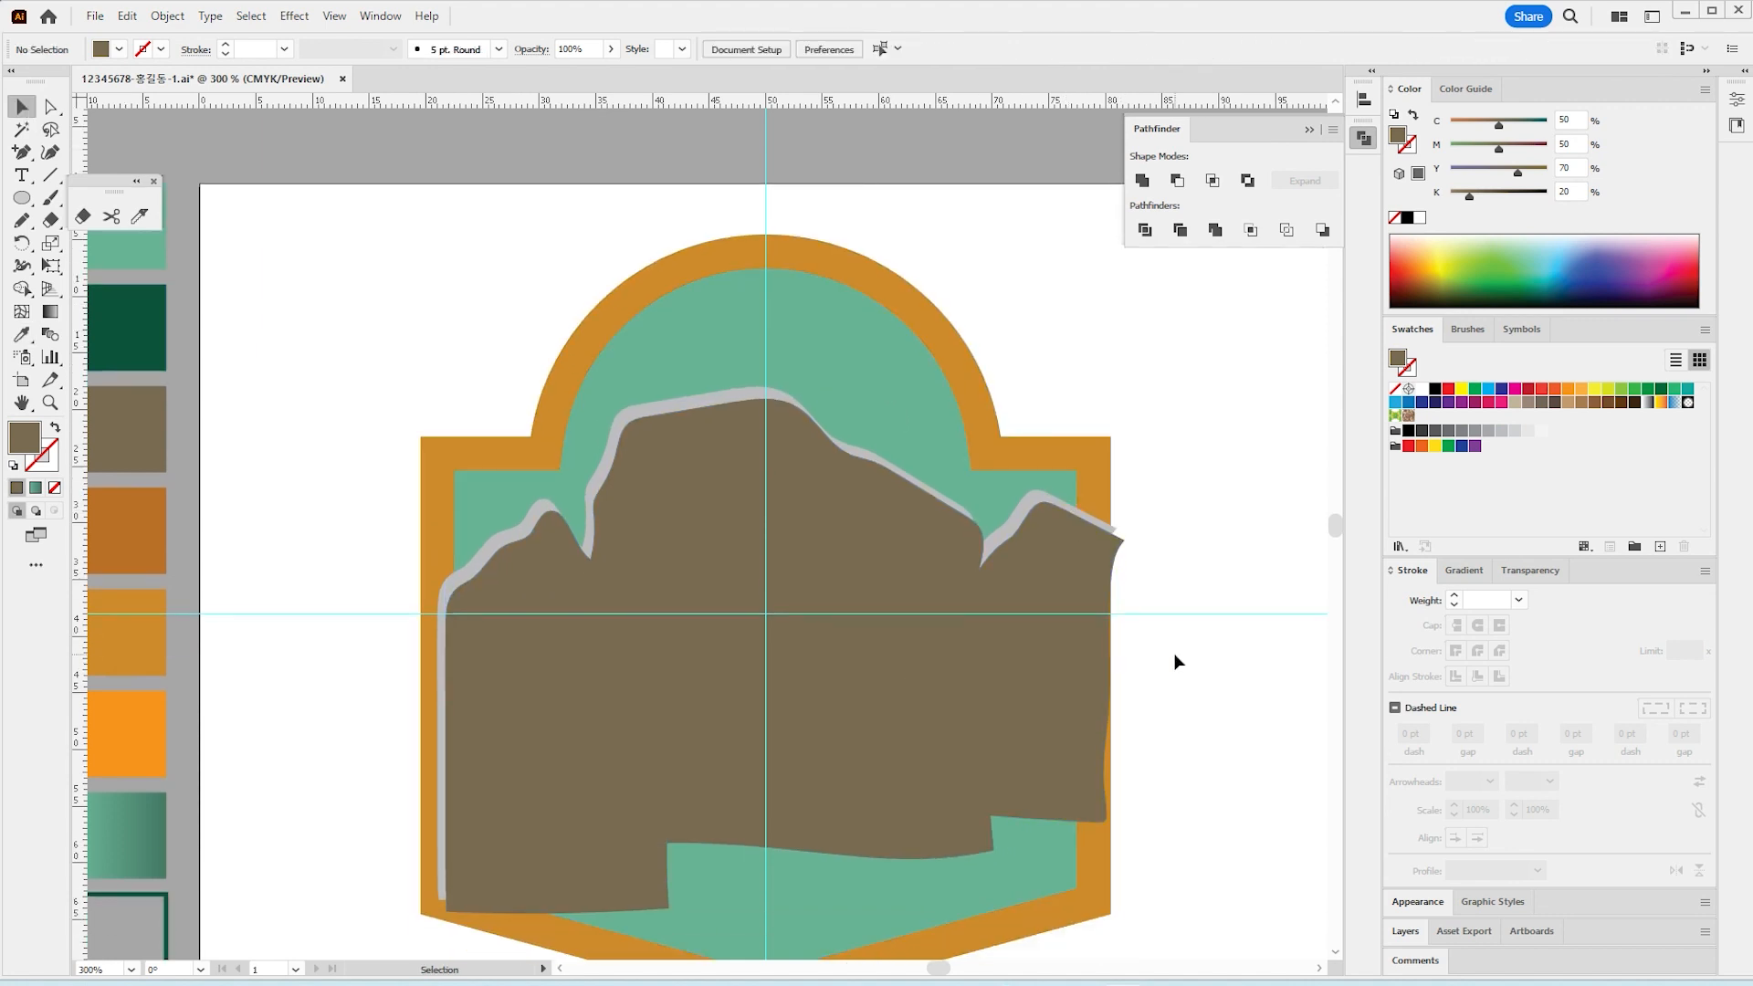
left_click(1070, 544)
left_click(1010, 526, "shift")
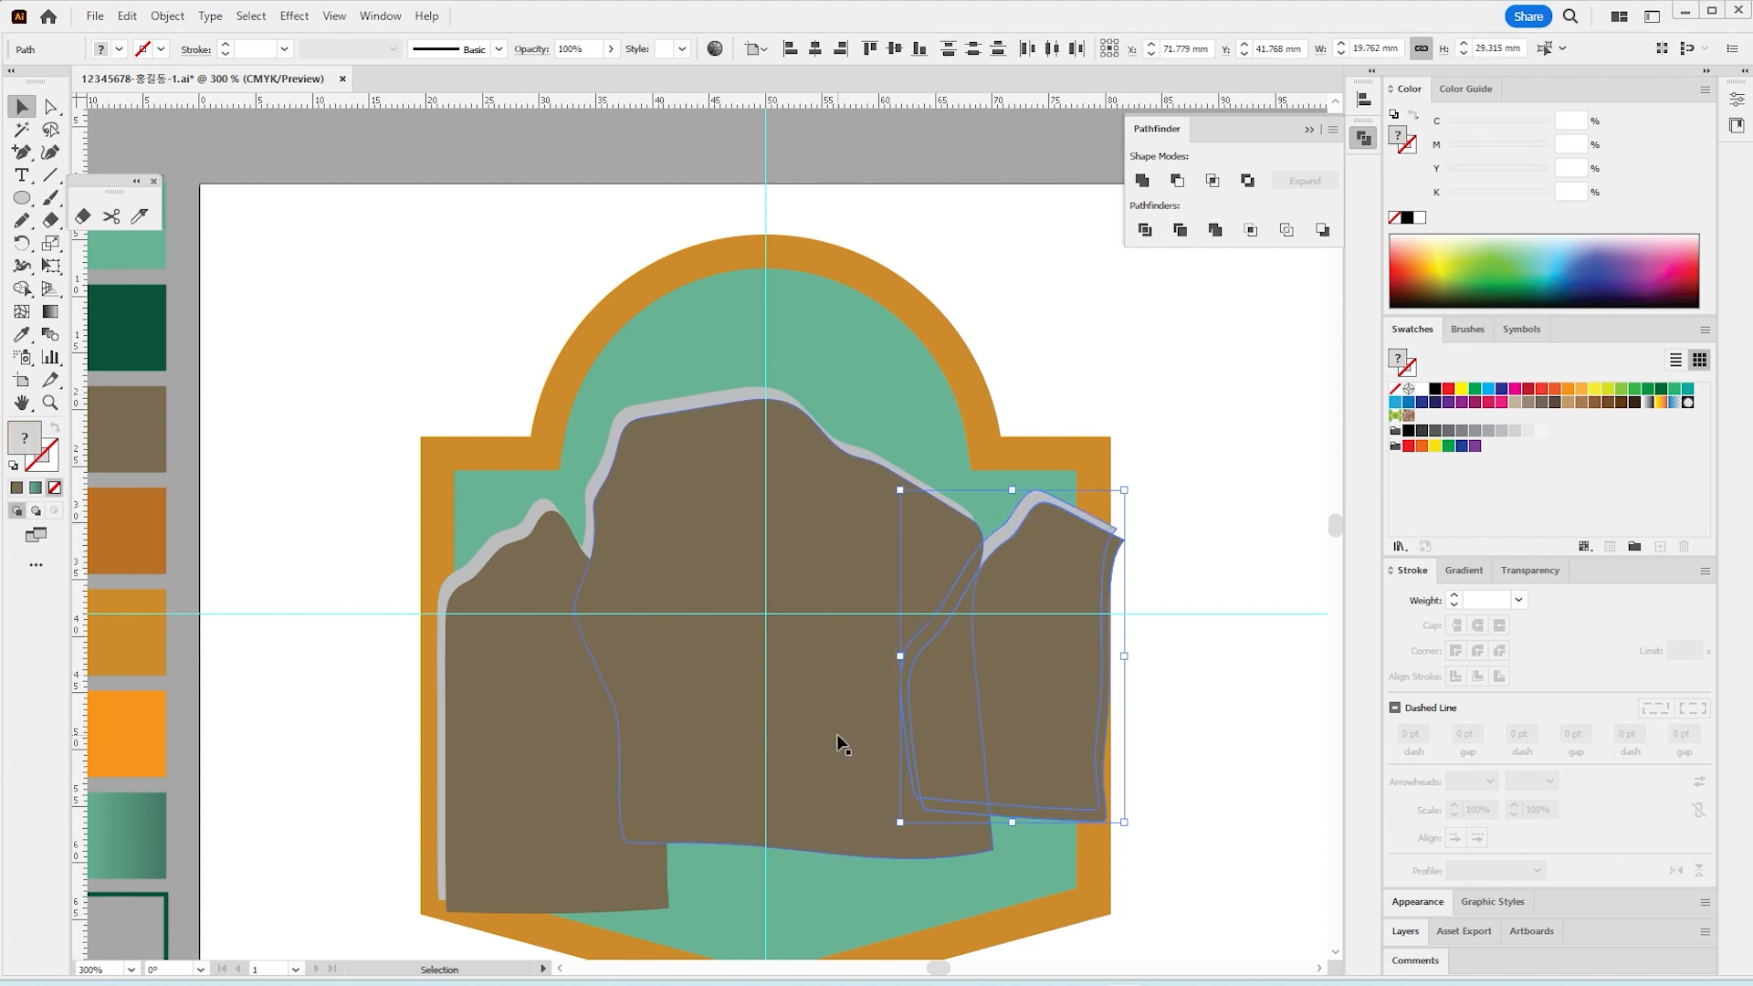
key("ctrl+g")
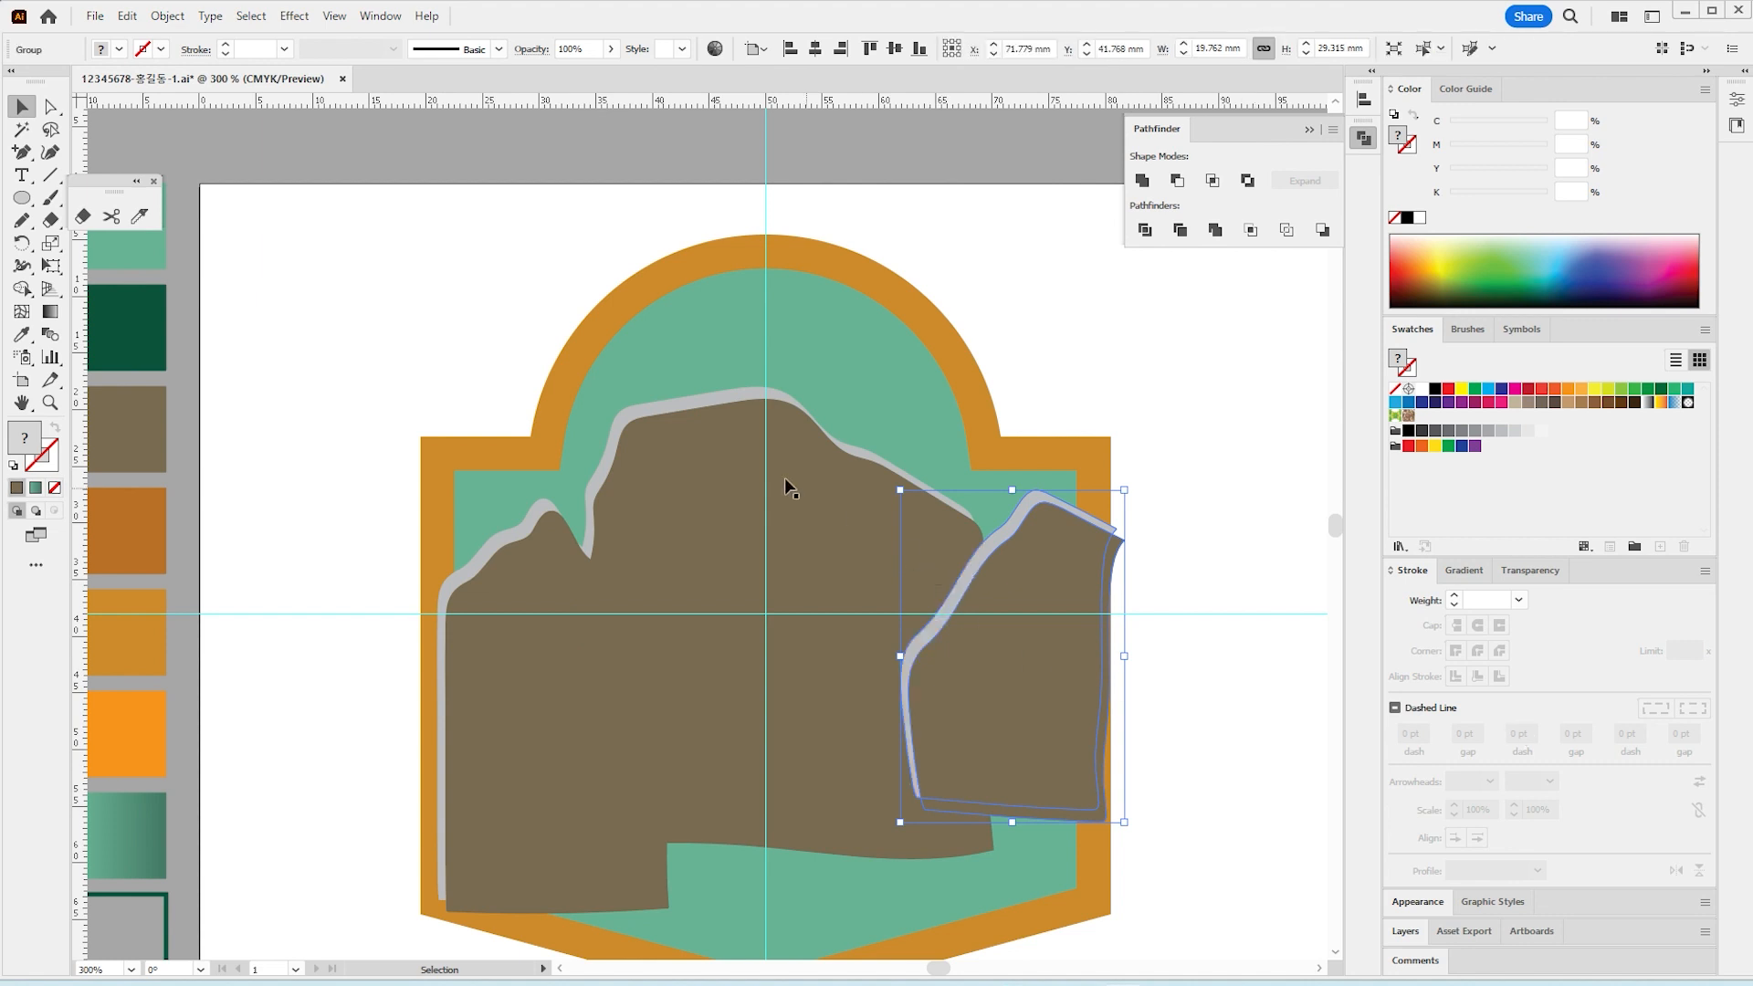
Step: Group the central brown mountain with its matching gray silhouette
left_click(708, 446)
left_click(708, 446, "shift")
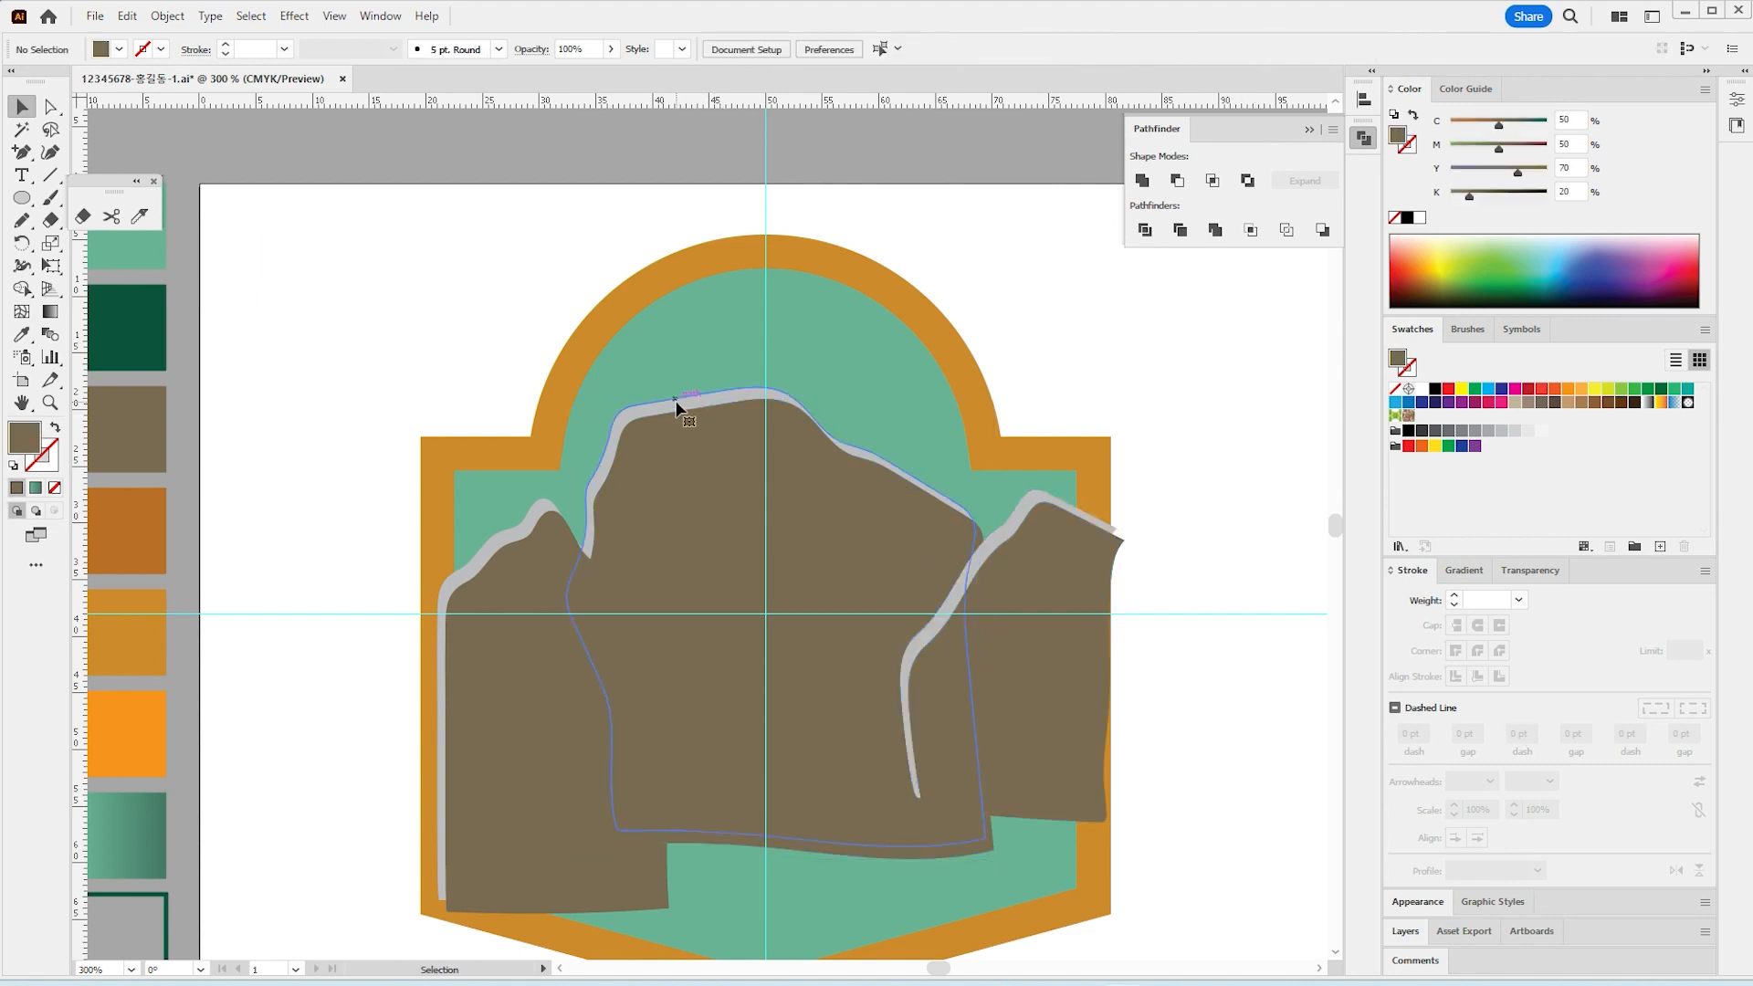
left_click(678, 407)
left_click(687, 468, "shift")
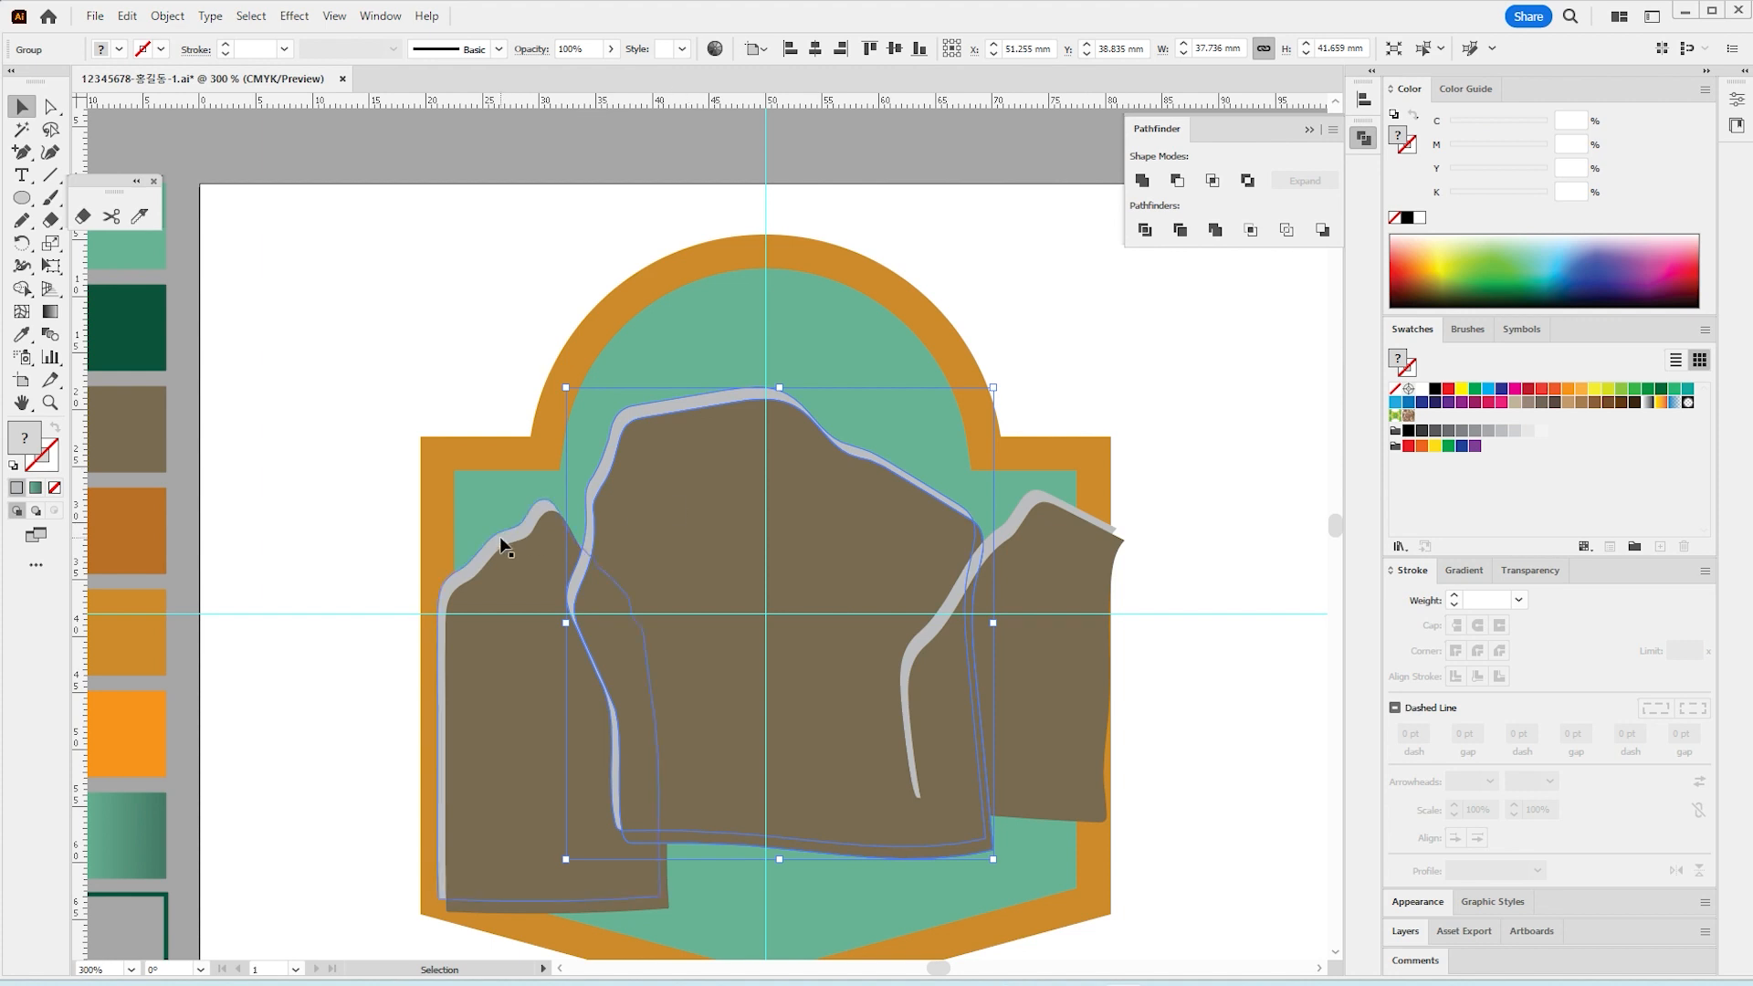
Step: Group the left brown mountain with its gray silhouette, and check that the other mountains select as groups
left_click(510, 568)
left_click(507, 562, "shift")
key("ctrl+g")
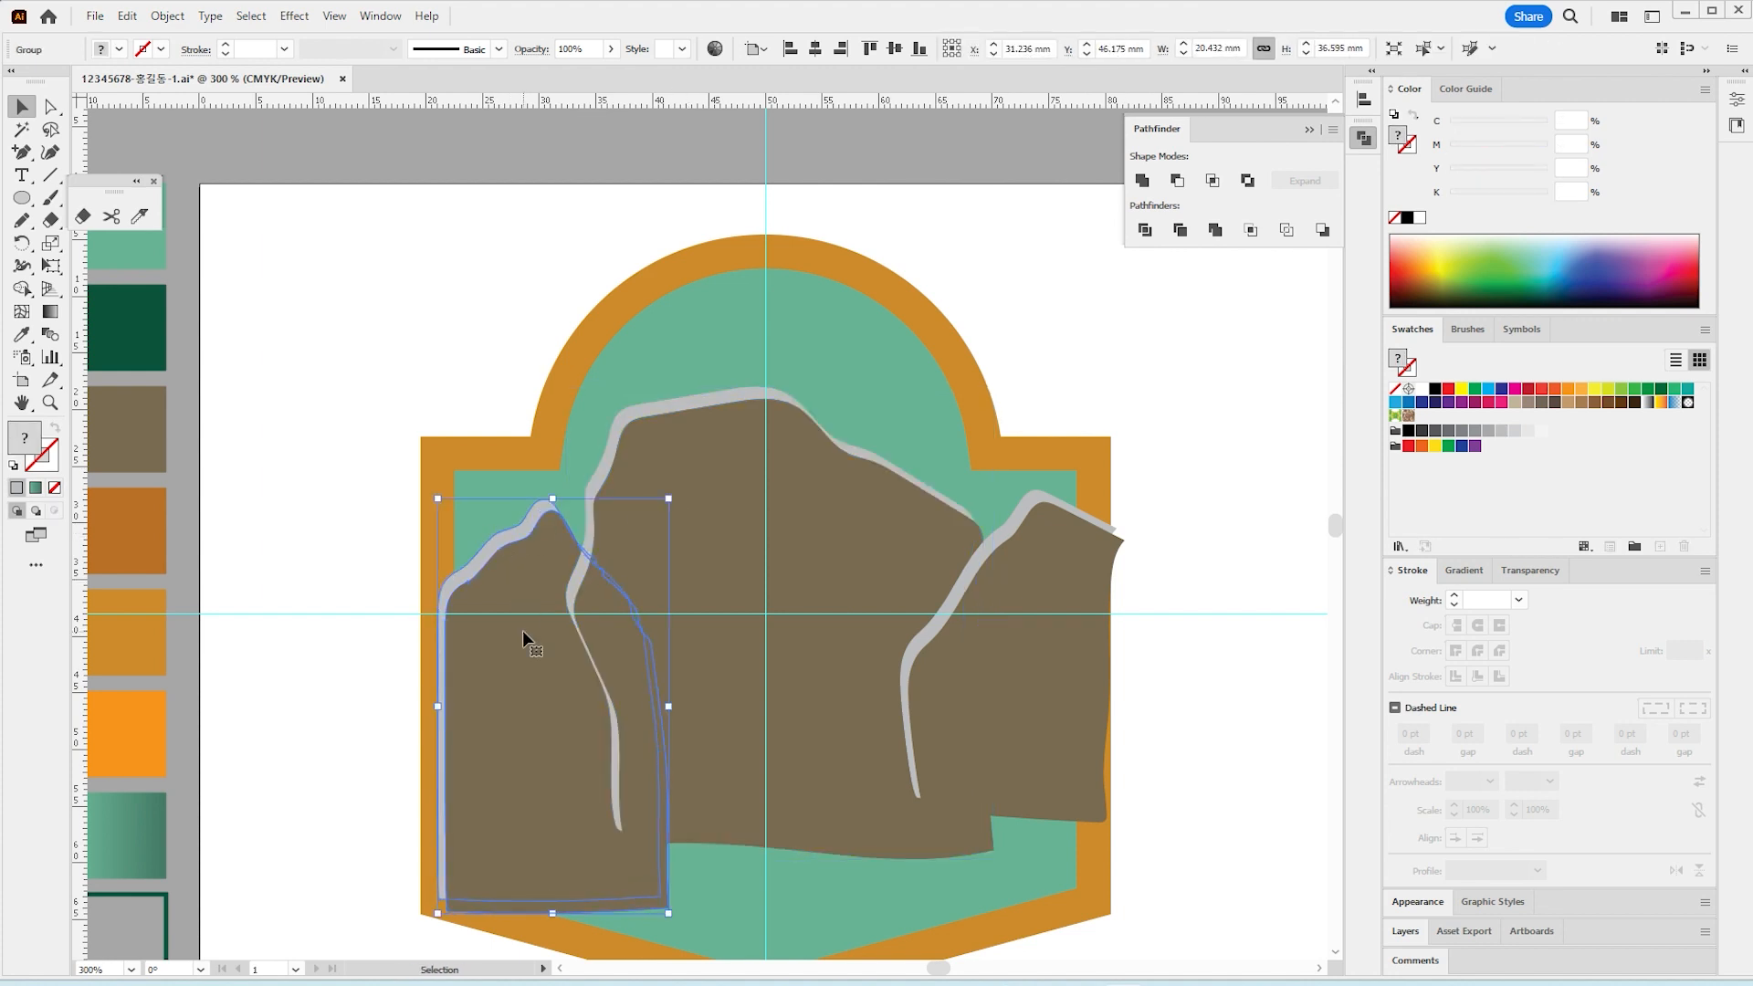
left_click(776, 485)
left_click(1042, 638)
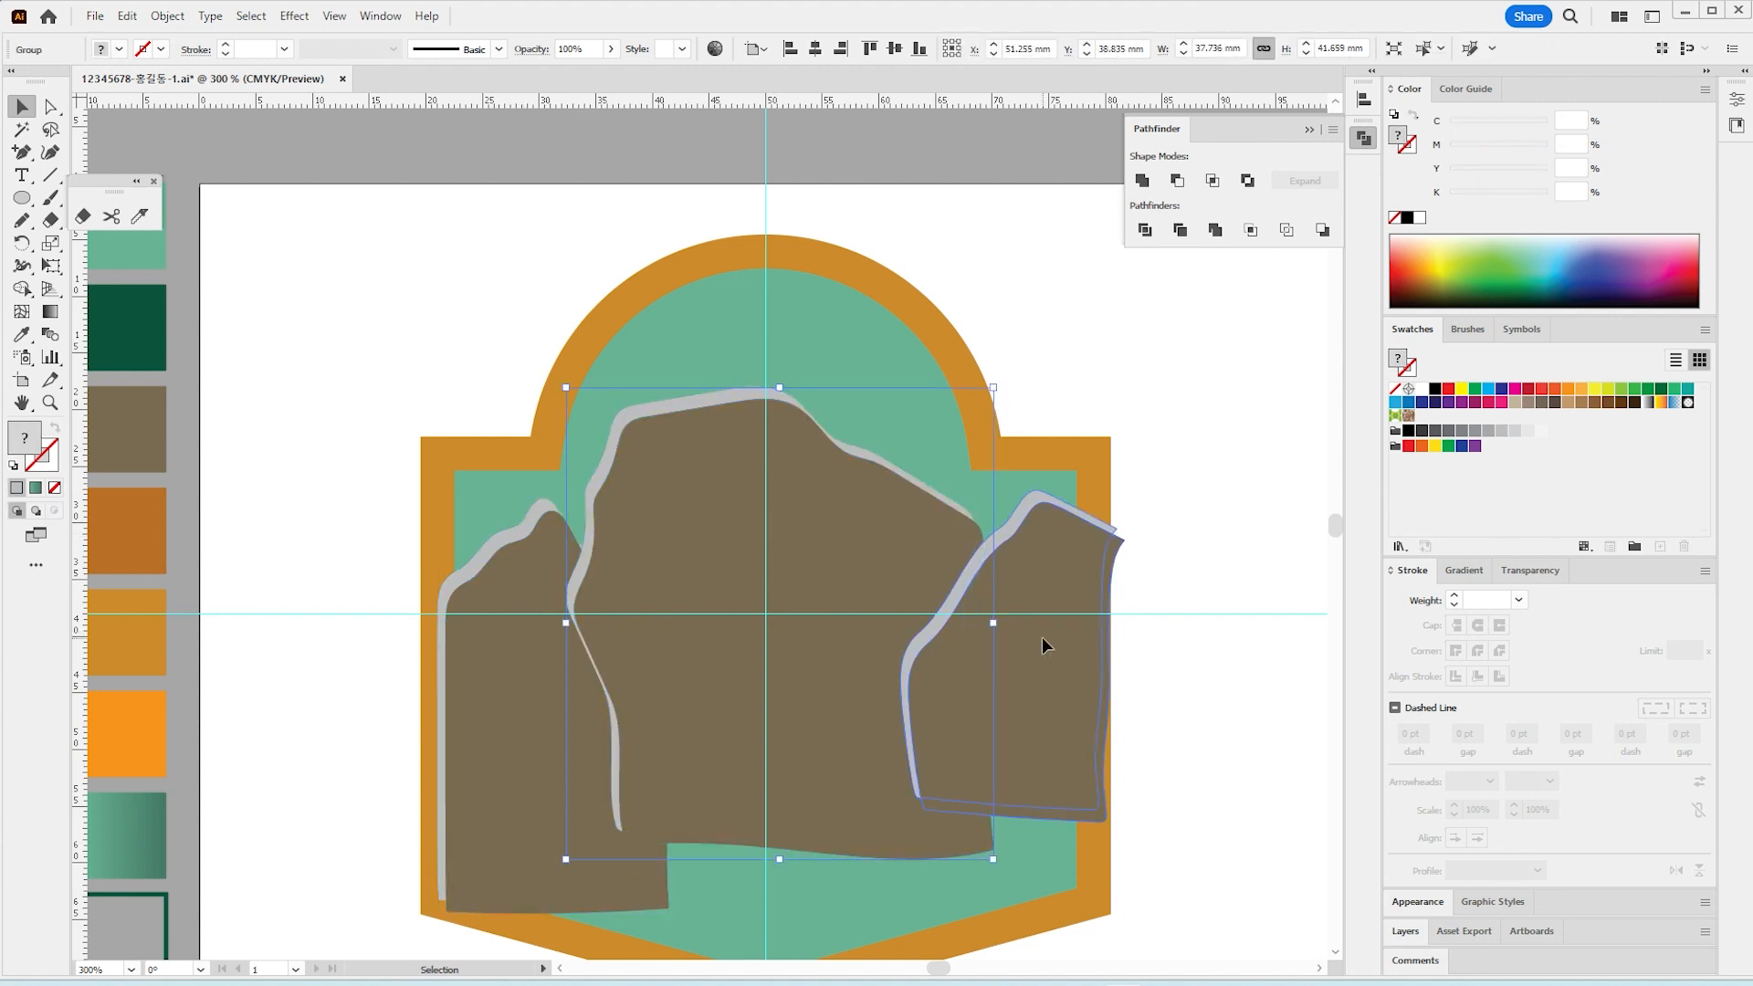
left_click(1202, 790)
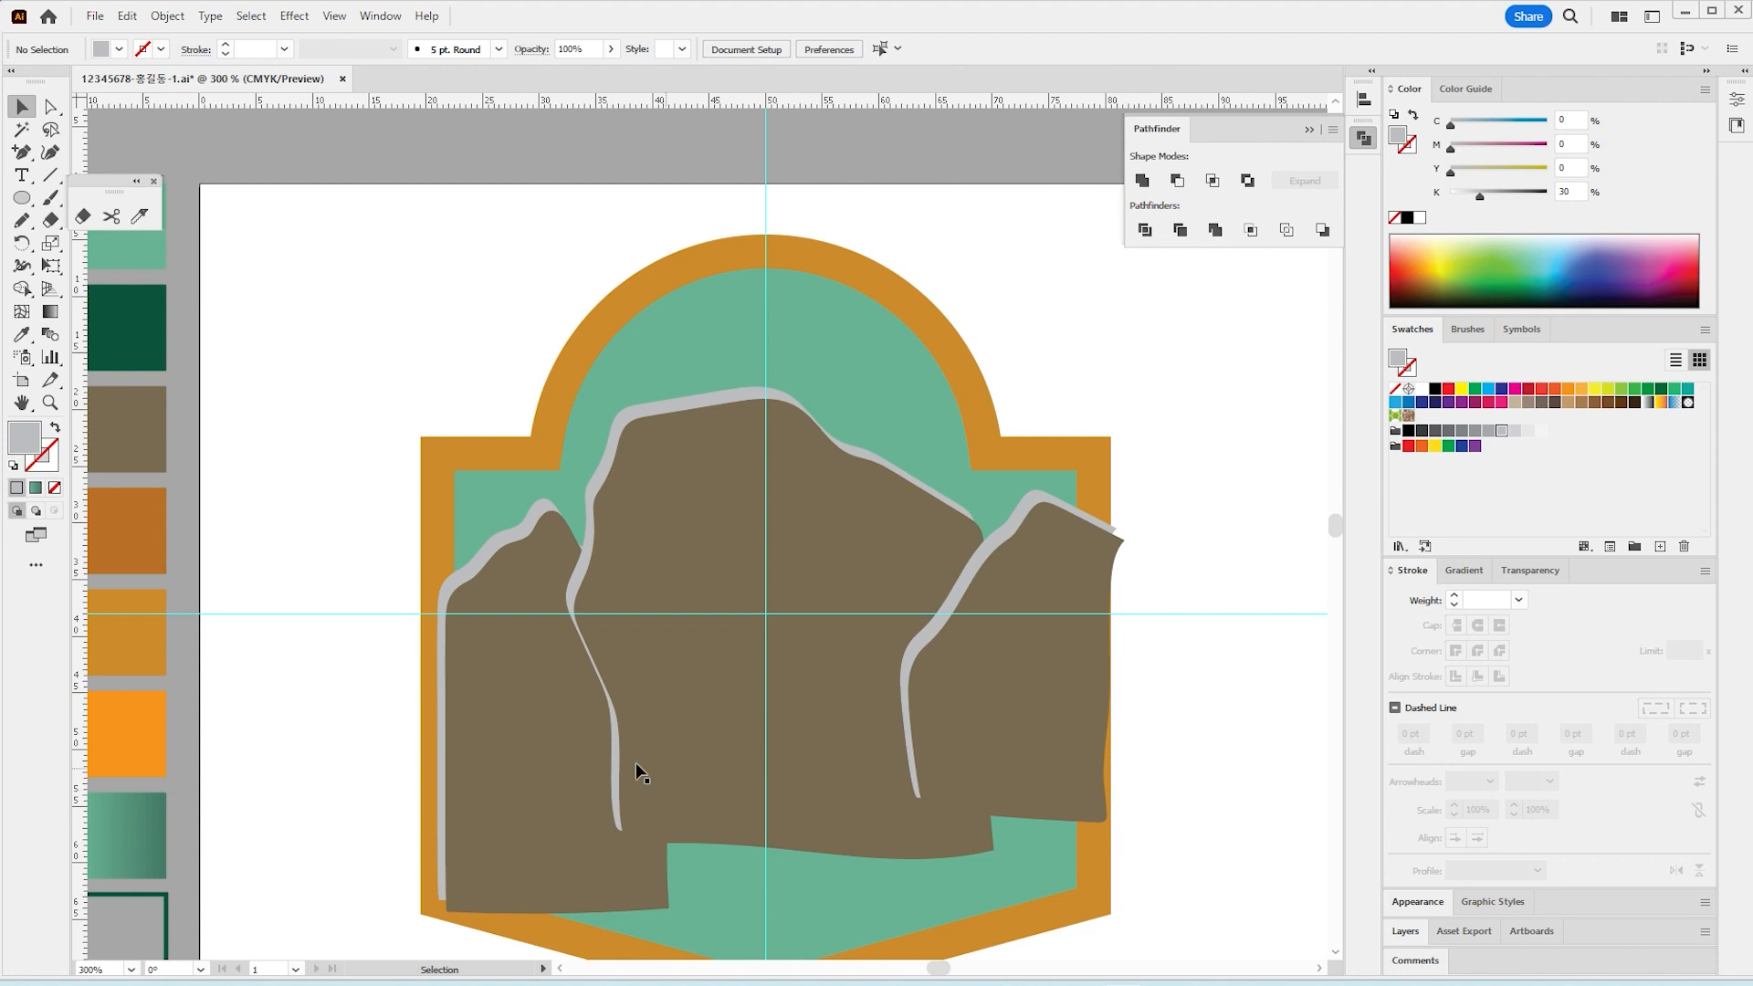
Step: Bring the left mountain group forward one level in the stacking order
left_click(528, 543)
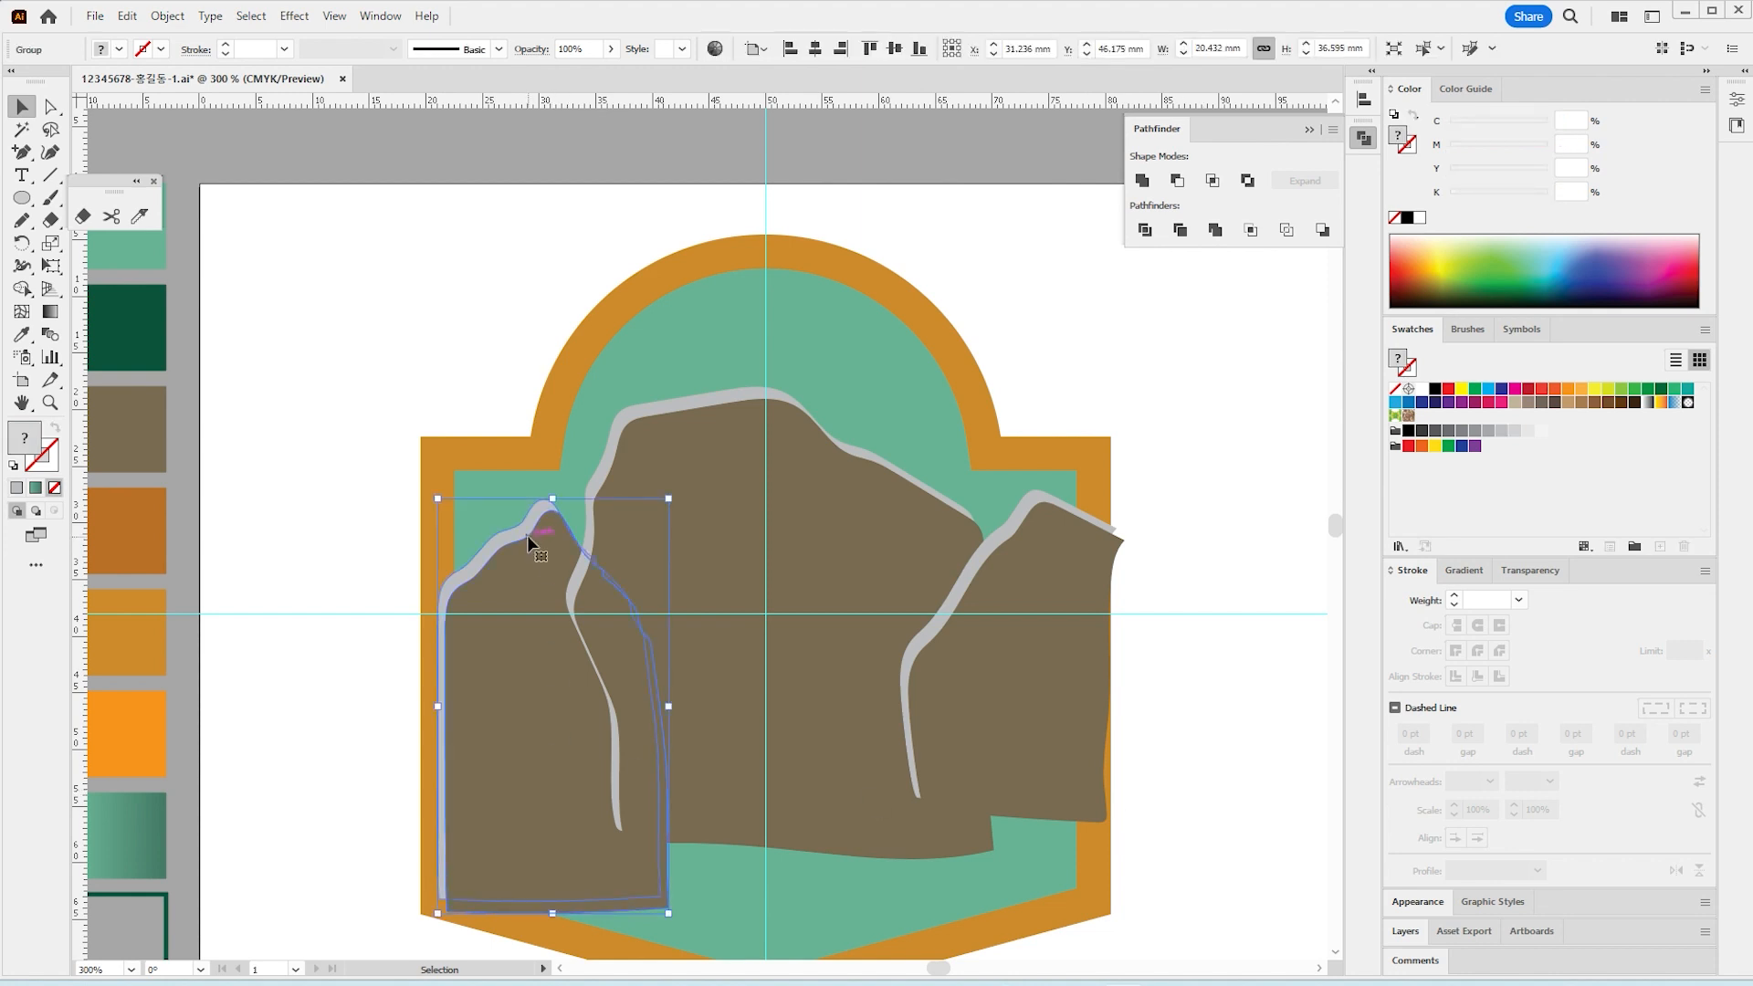
right_click(527, 535)
mouse_move(659, 867)
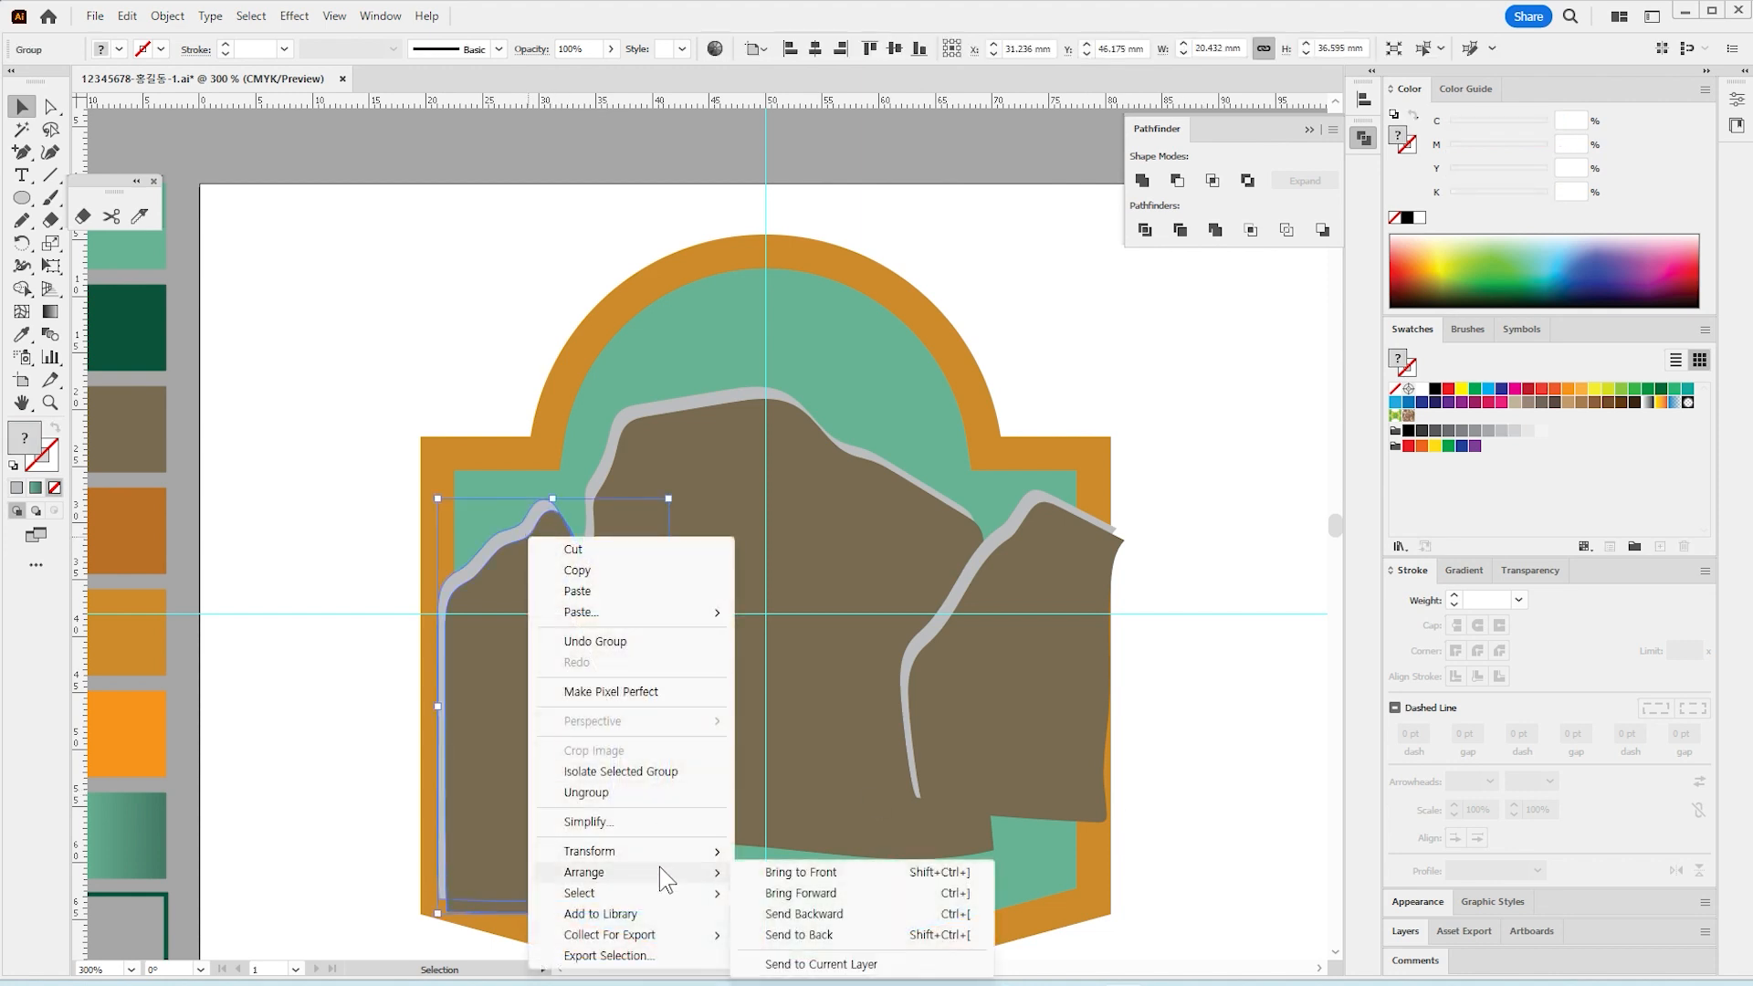
left_click(854, 892)
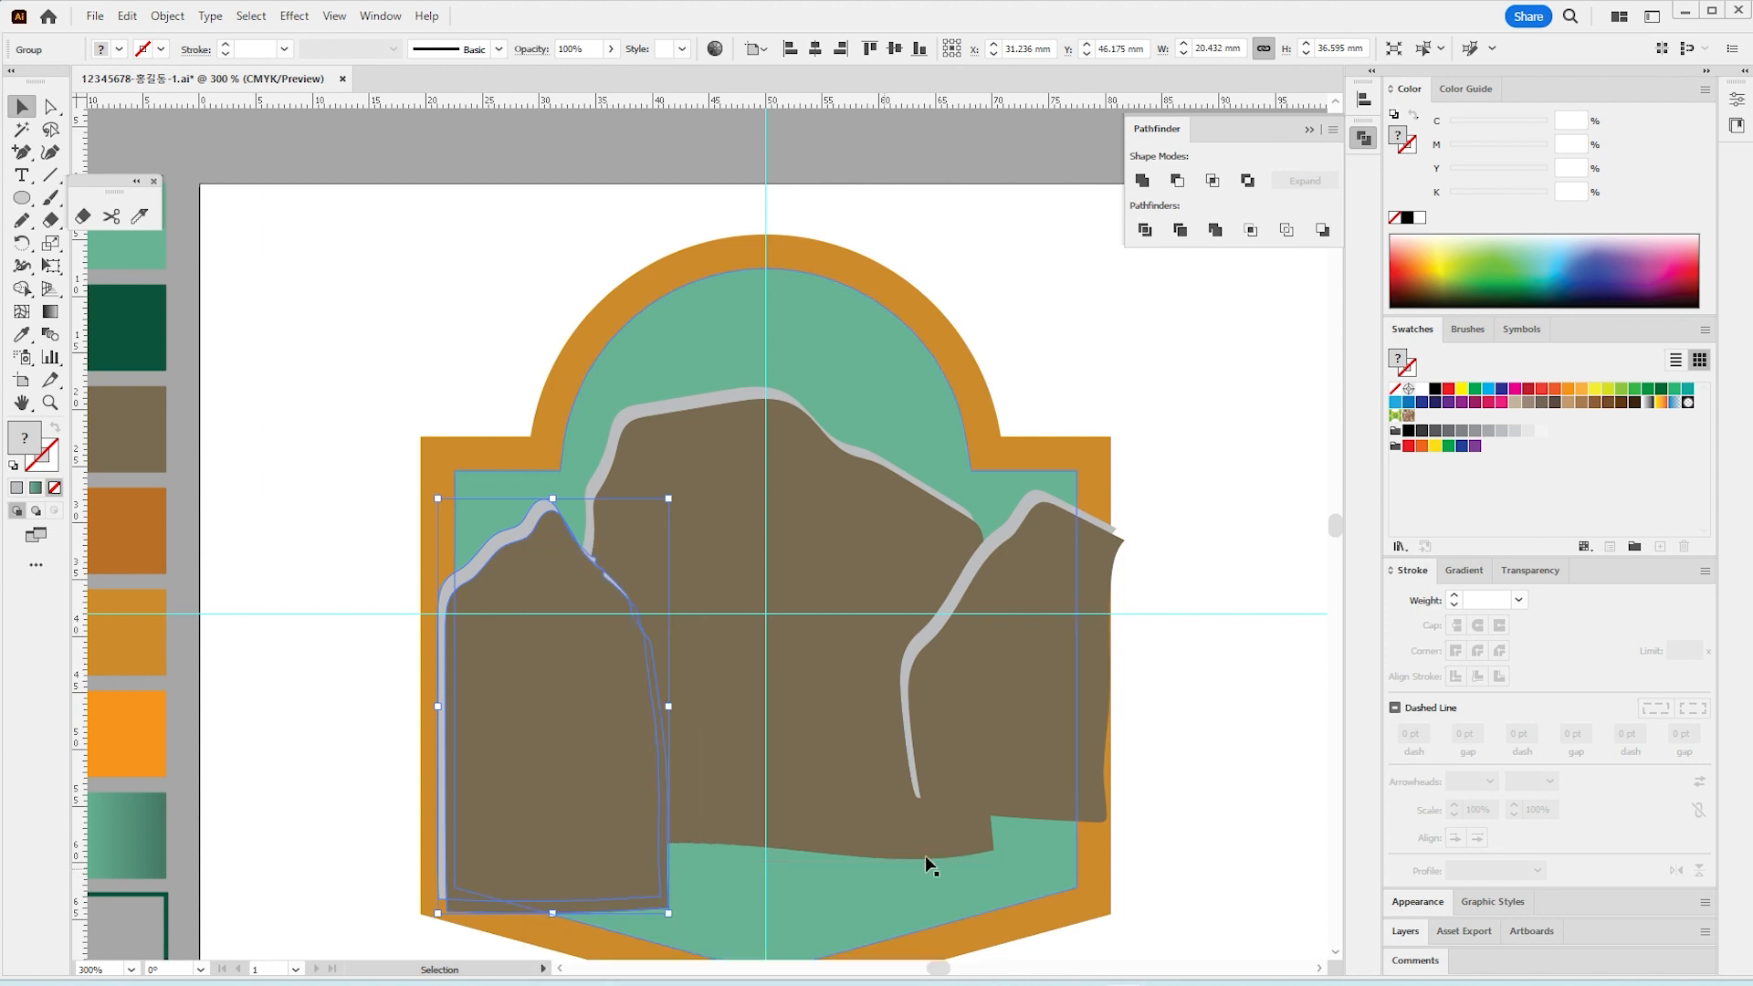
Step: Sketch a closed freehand cloud about 20.7 mm wide and 4.4 mm high in the sky above the central mountain, and fill it white
left_click(1200, 764)
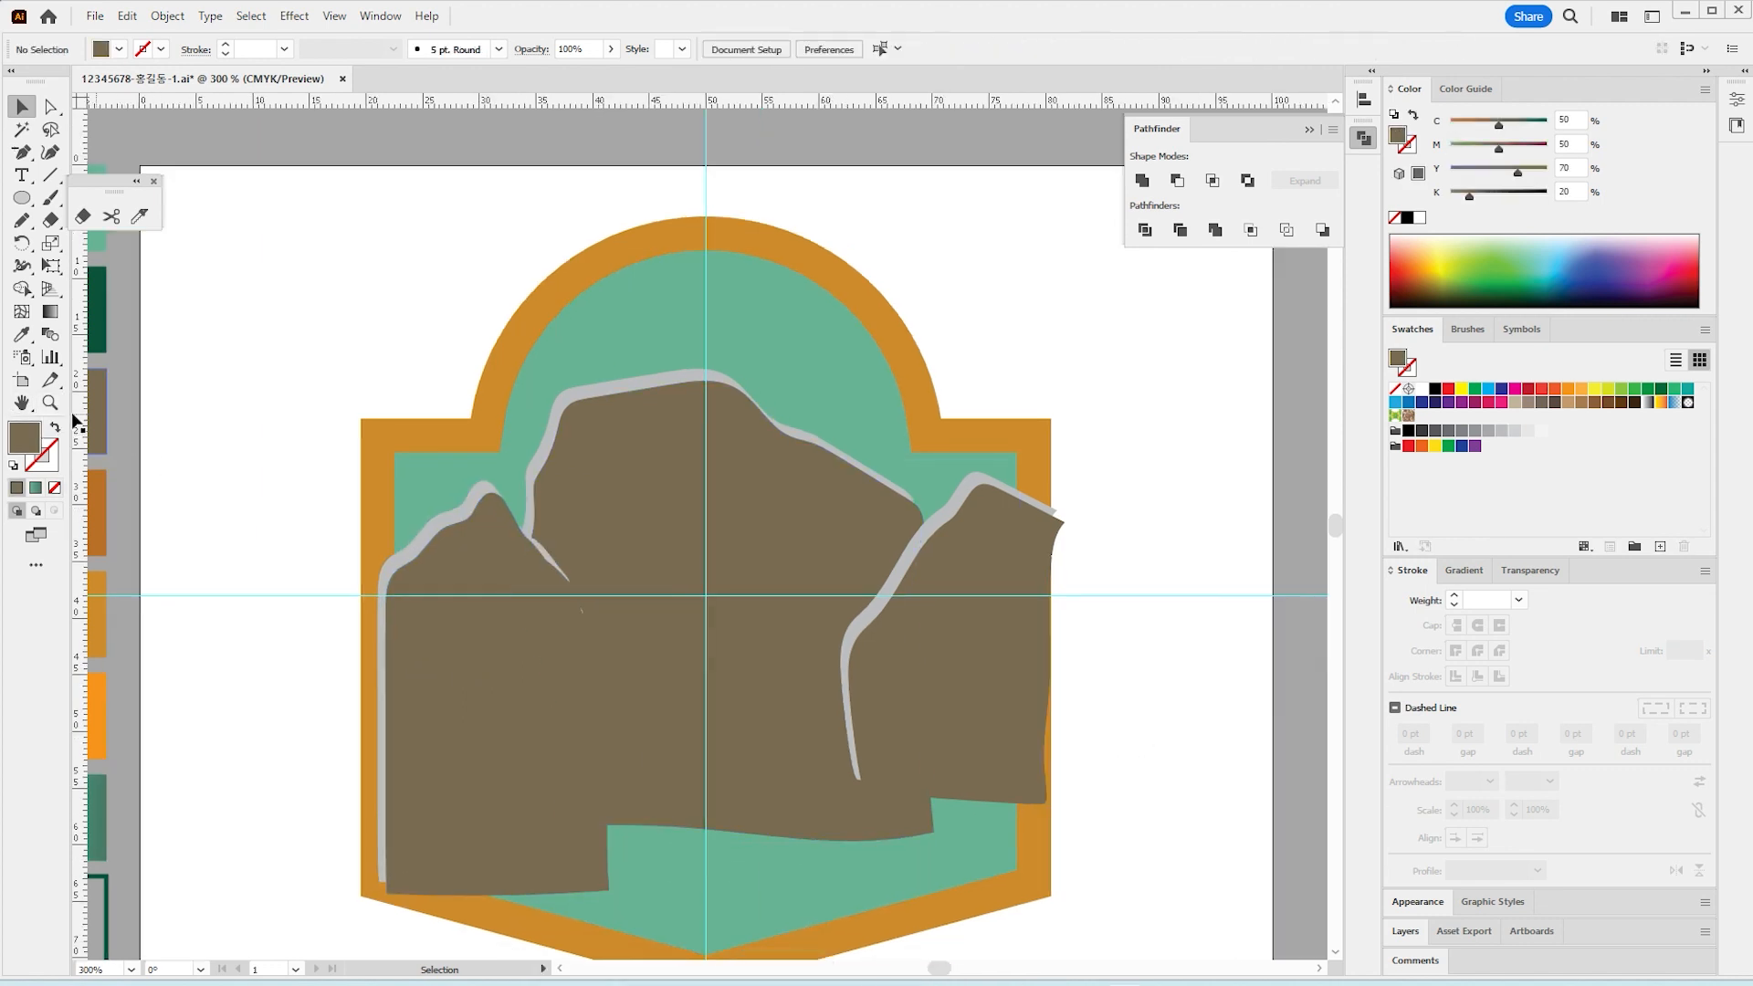
left_click(50, 403)
left_click(761, 334)
left_click(723, 496)
left_click(694, 548)
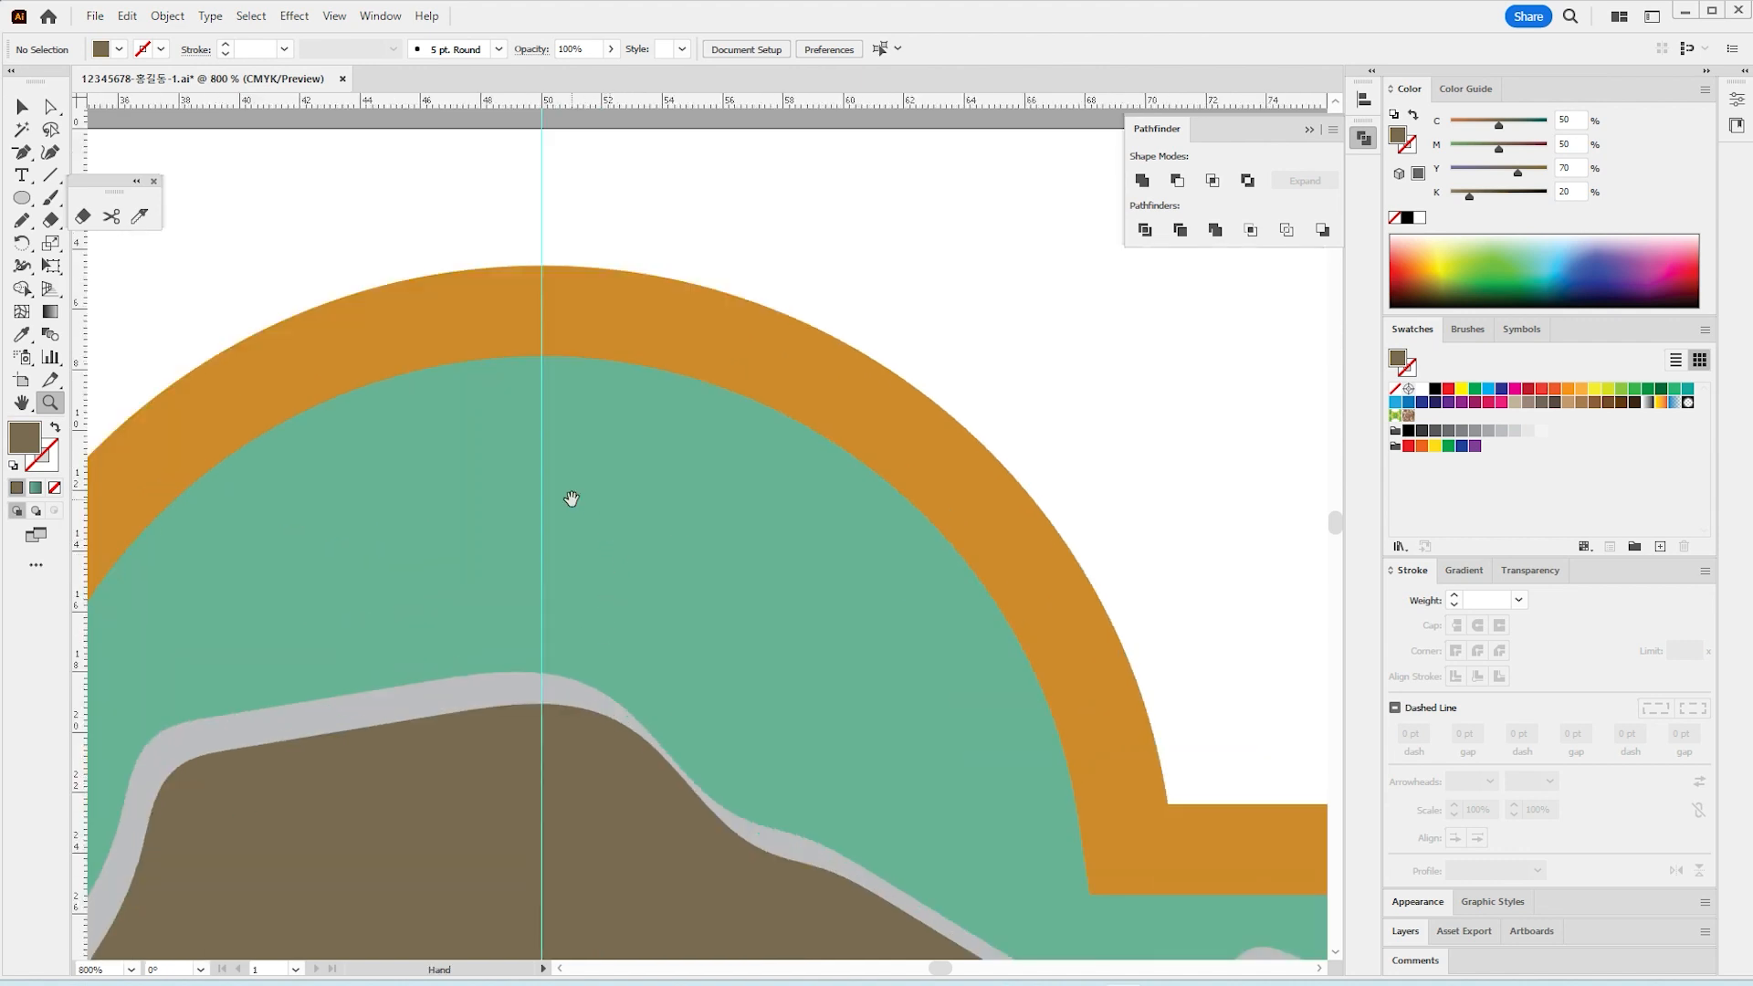
left_click_drag(572, 499, 589, 490)
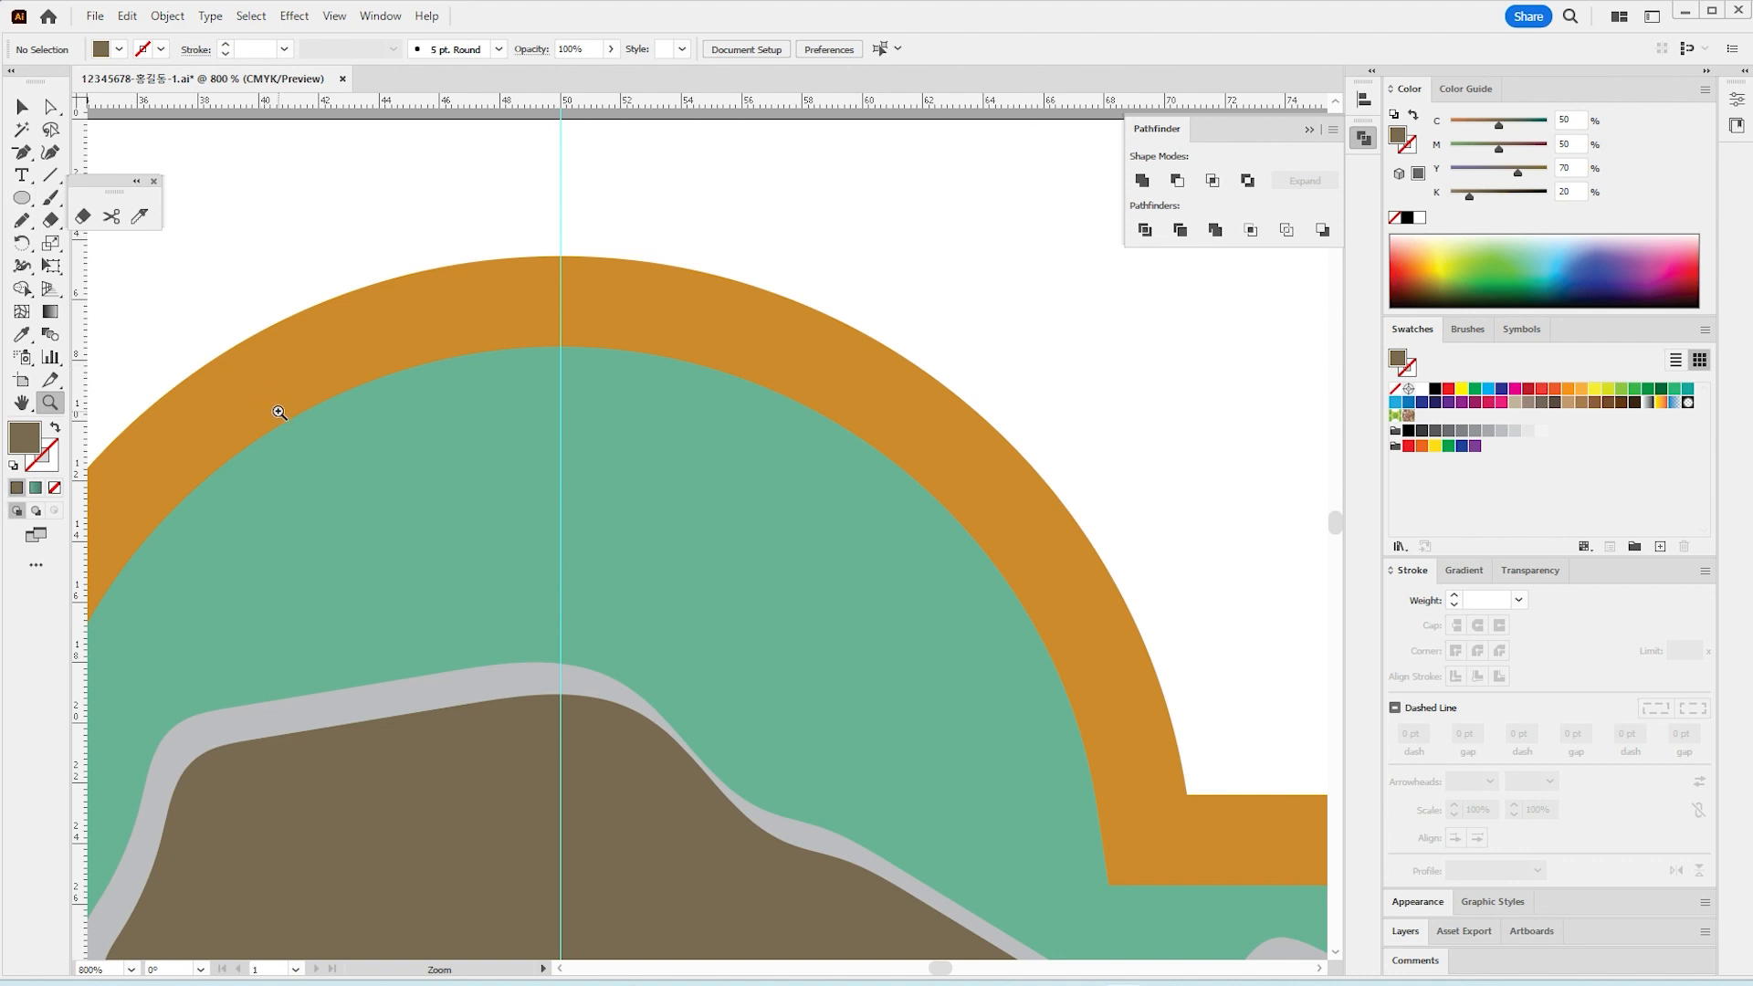
key("n")
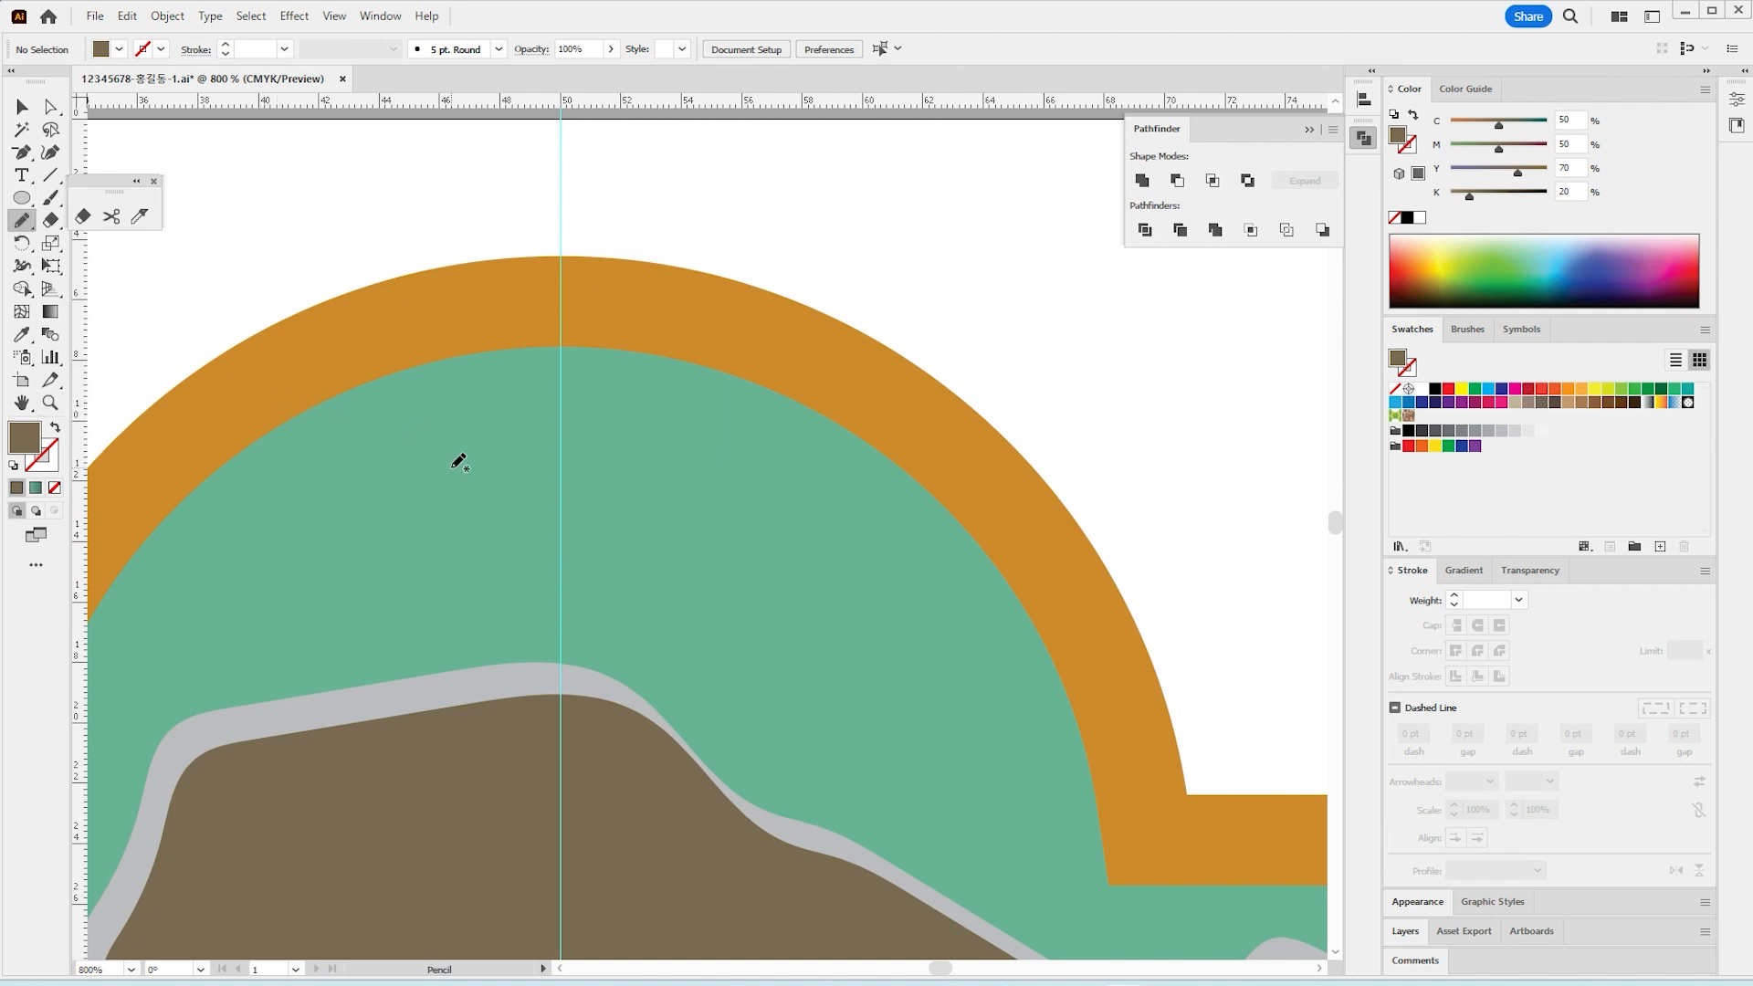
left_click_drag(354, 513, 492, 480)
mouse_move(775, 502)
left_mouse_down()
mouse_move(944, 543)
mouse_move(594, 586)
left_mouse_up()
left_click_drag(326, 518, 324, 514)
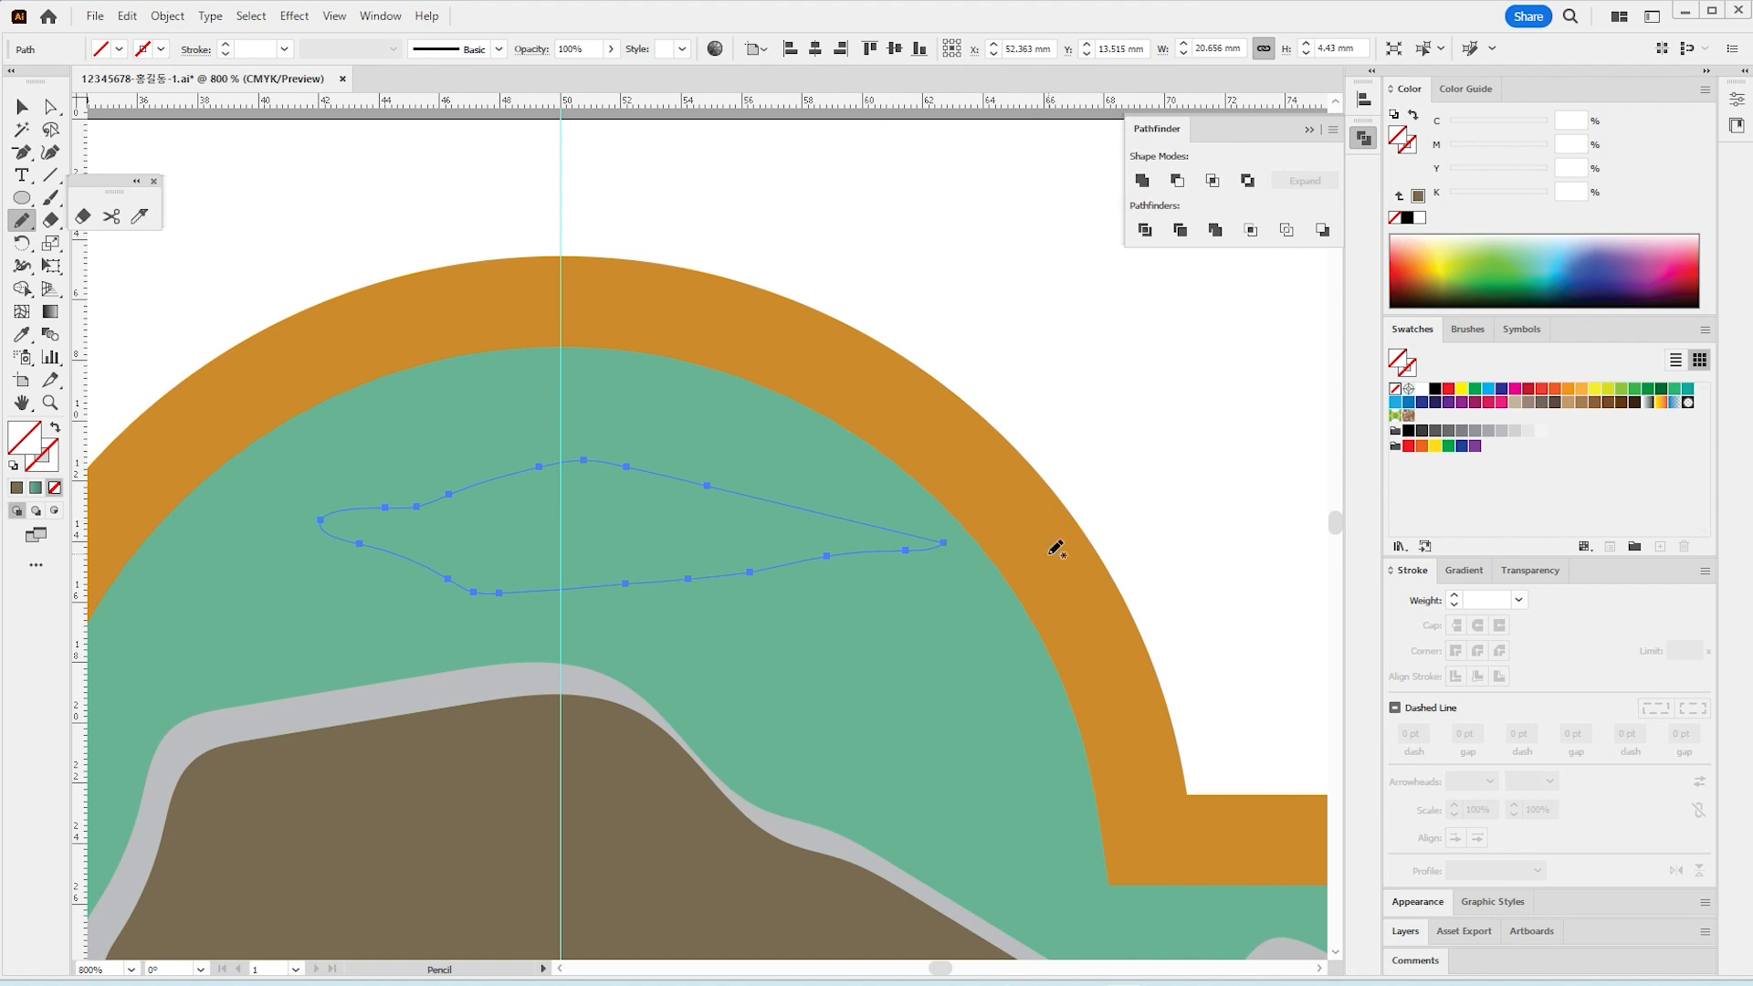
left_click(1420, 218)
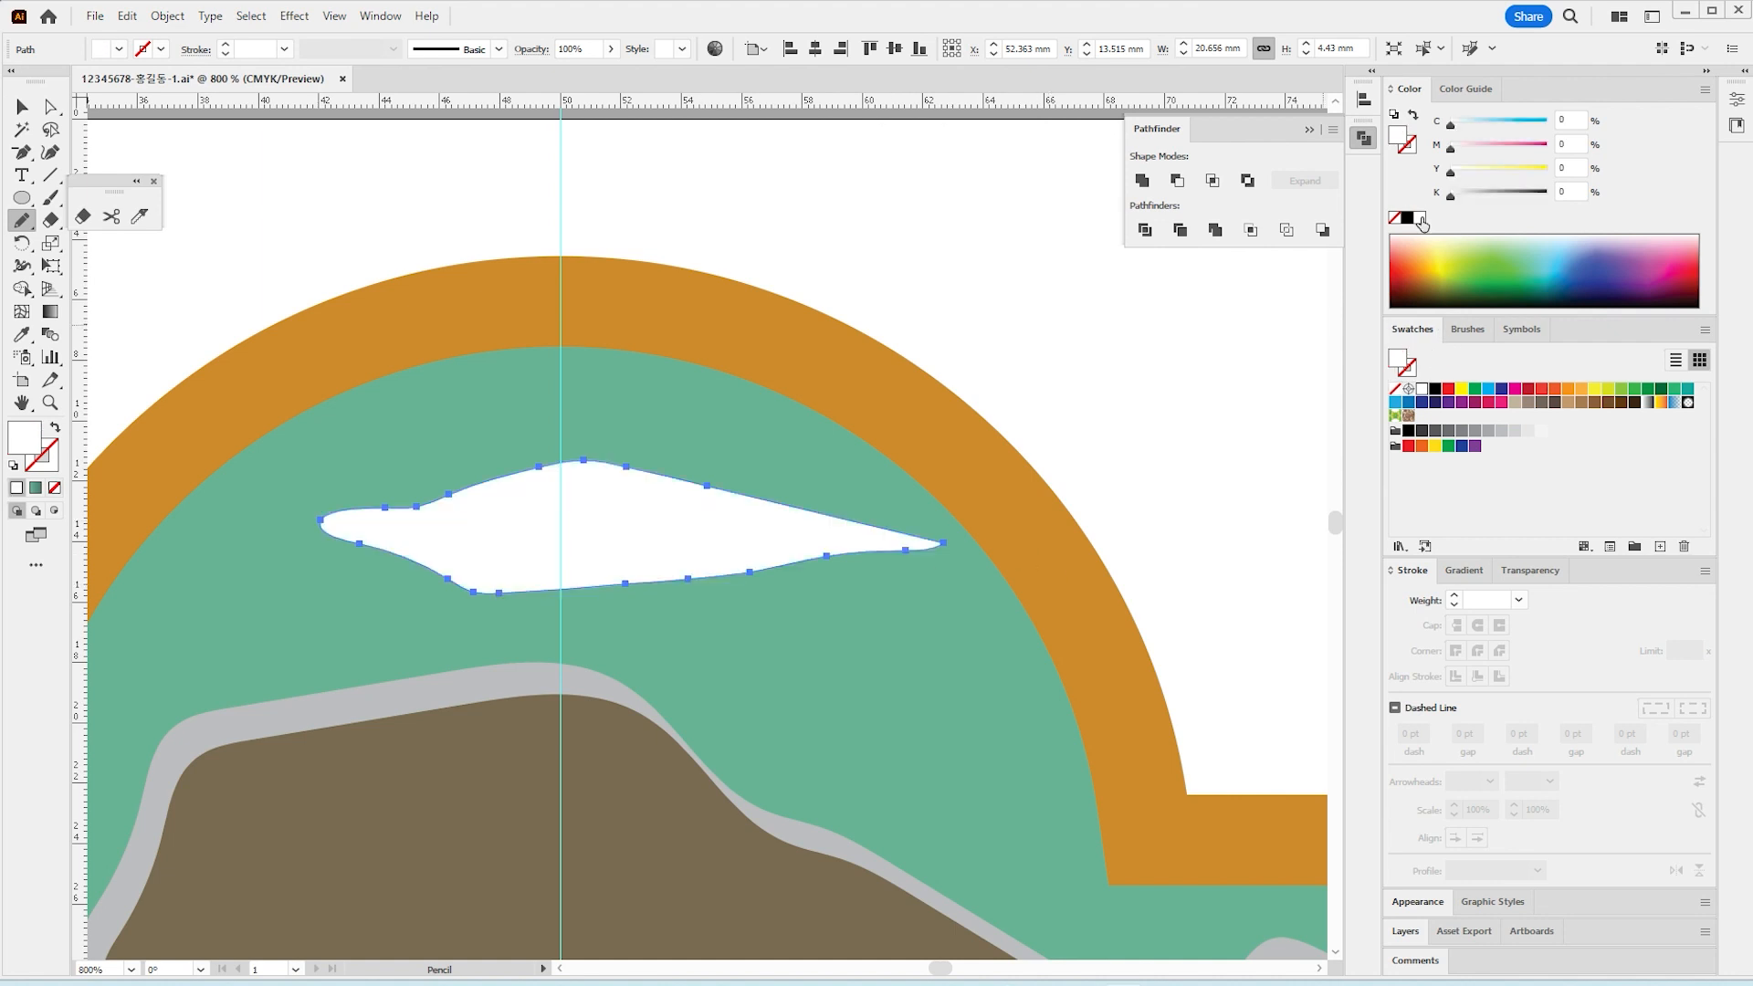
Step: Erase the lower half of the white cloud along a straight horizontal line to give it a flat base
key("shift+e")
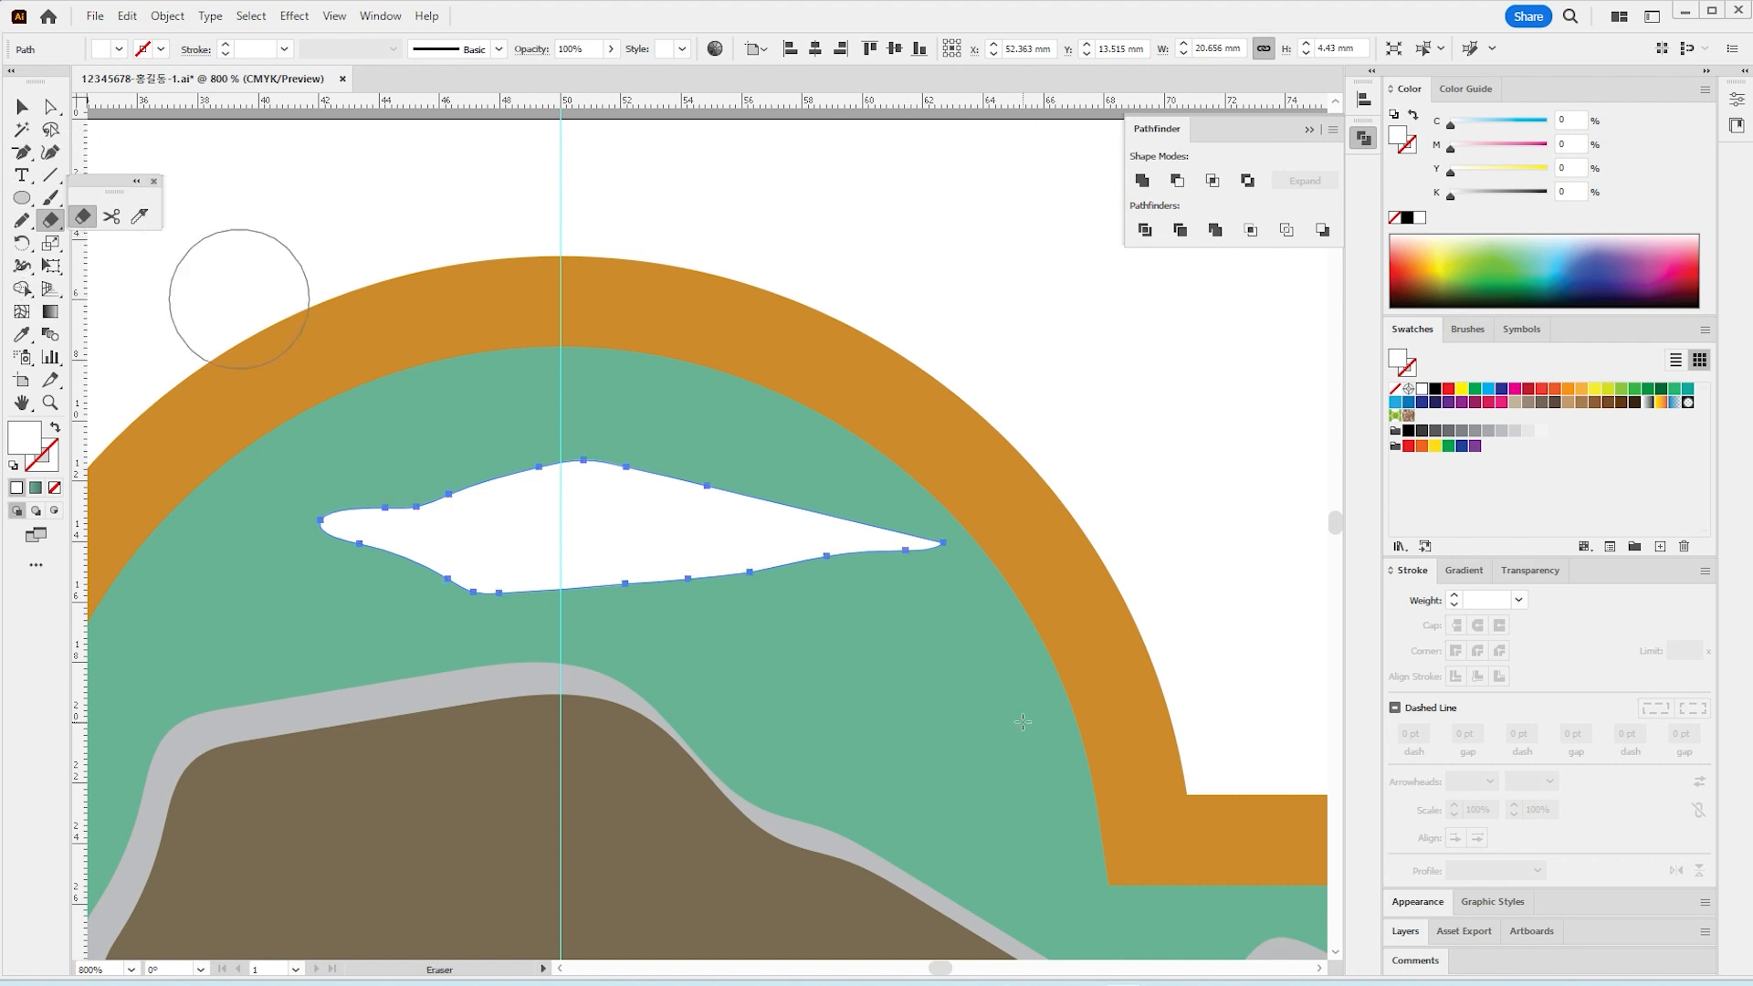
mouse_move(1003, 705)
left_mouse_down()
mouse_move(461, 645)
mouse_move(228, 523)
left_mouse_up()
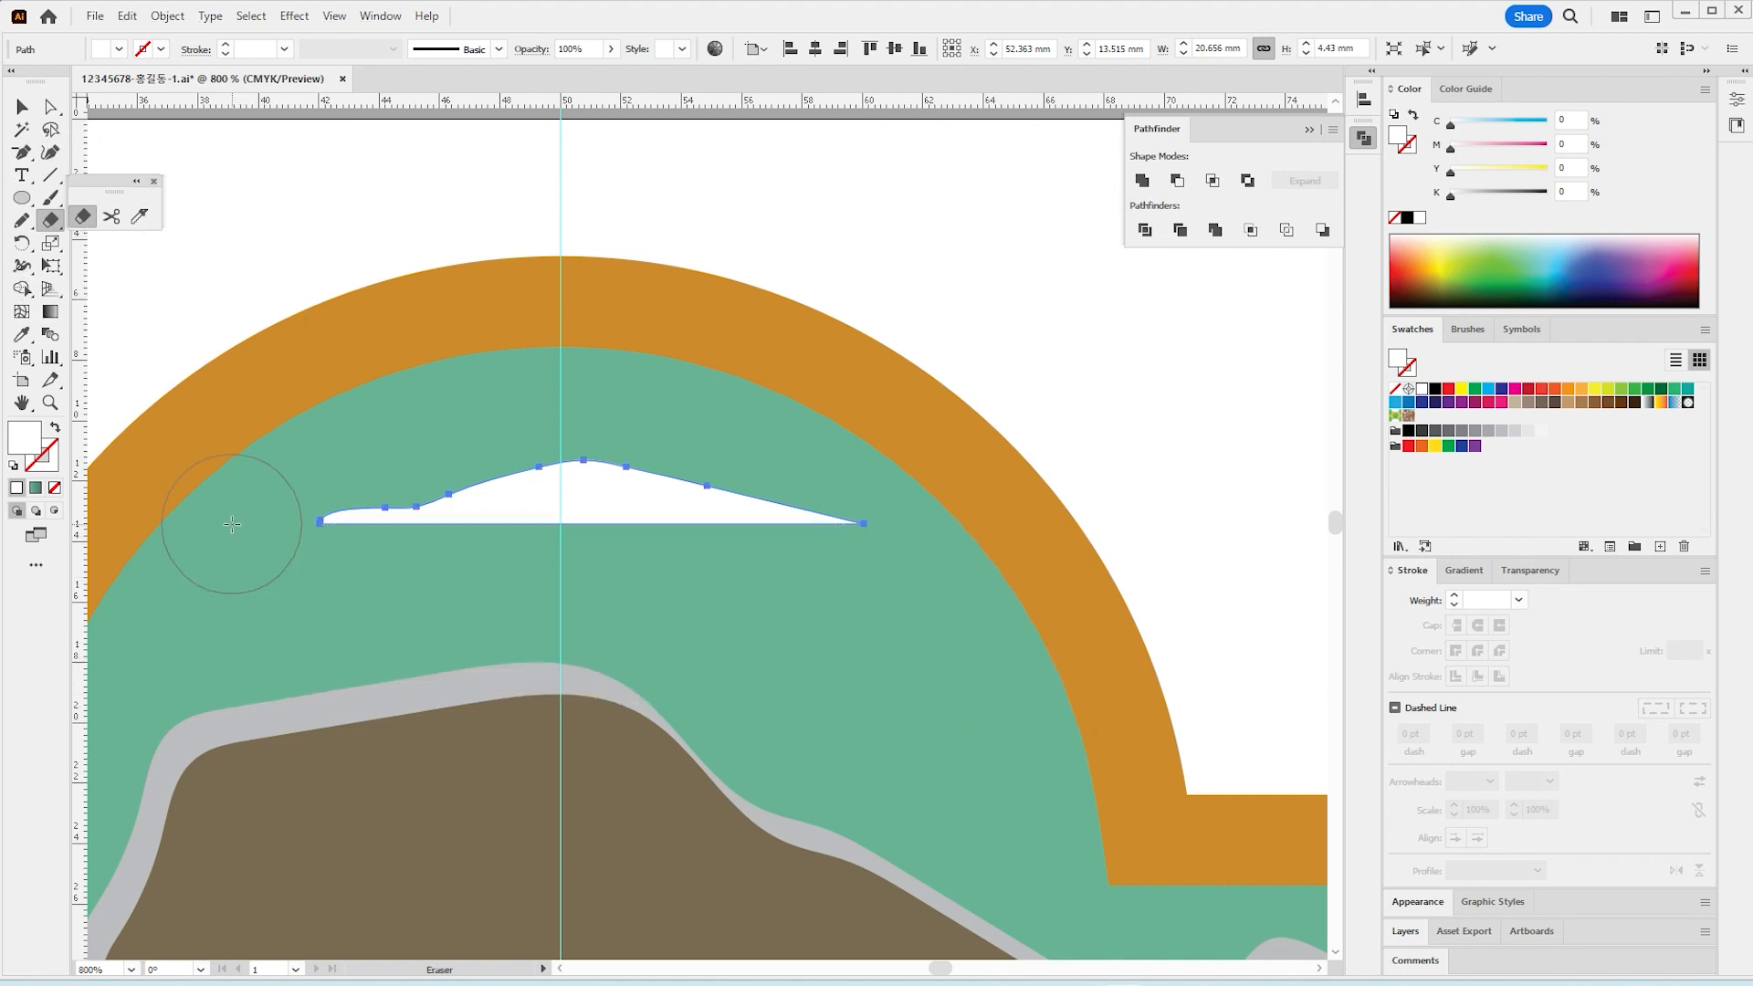
left_click(22, 107)
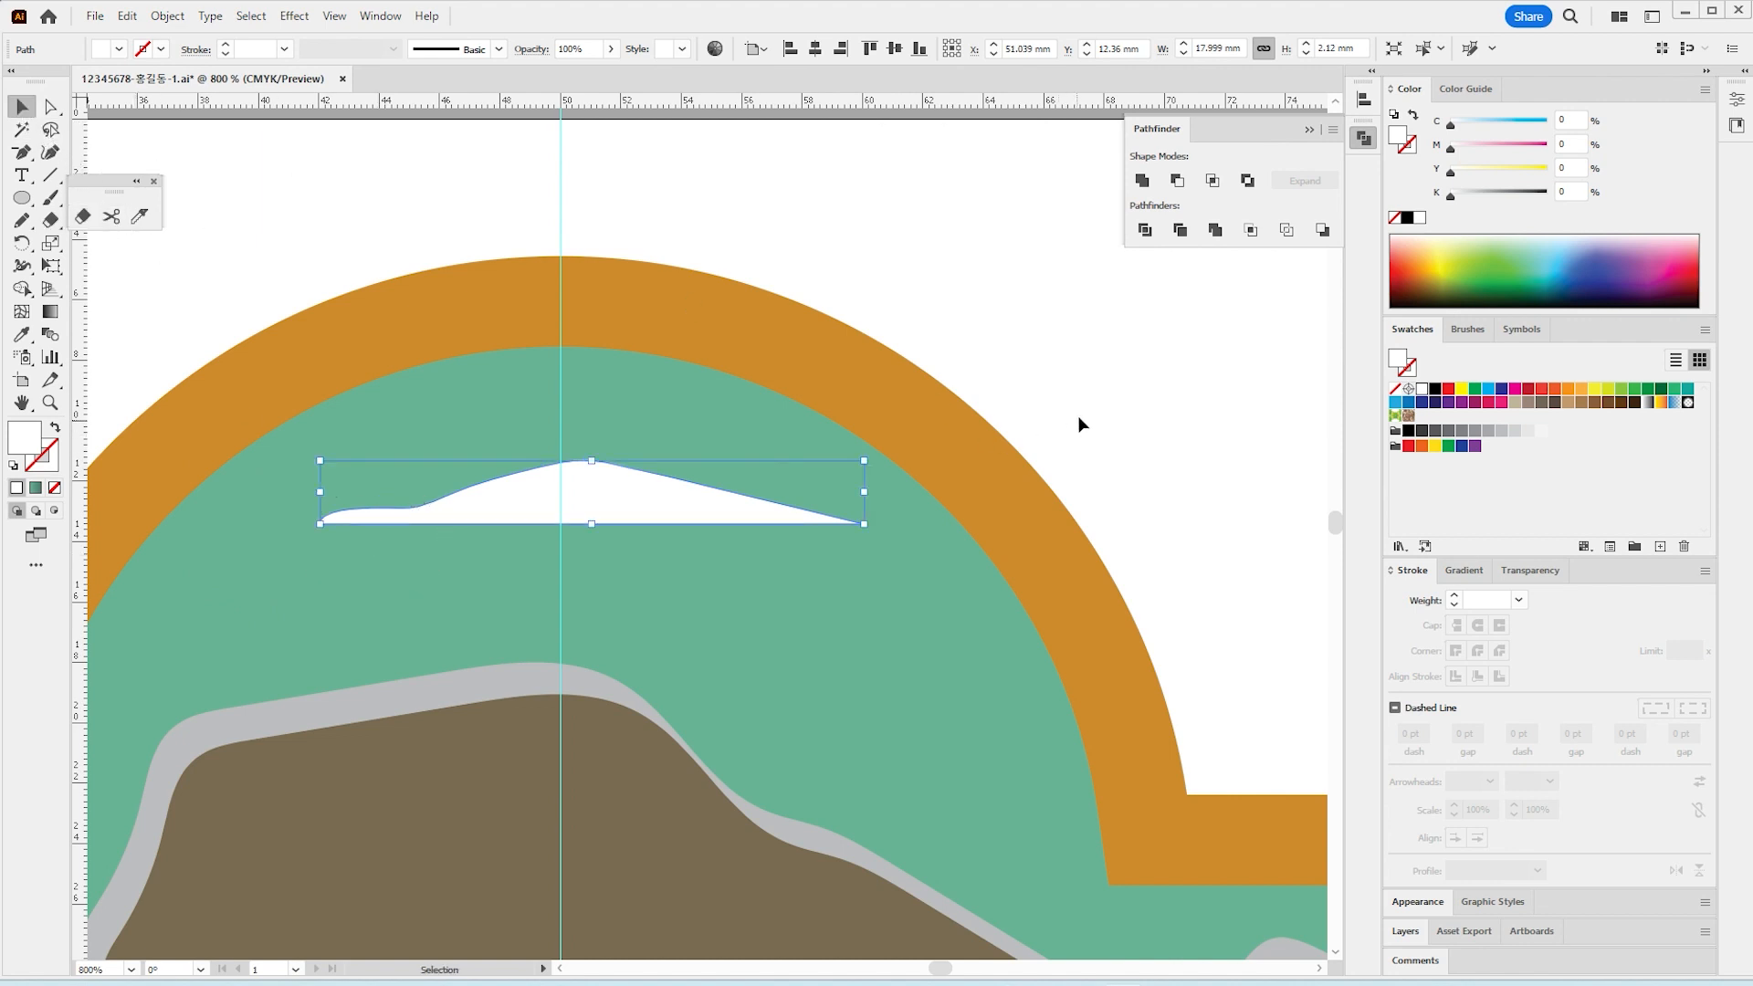
left_click(1084, 375)
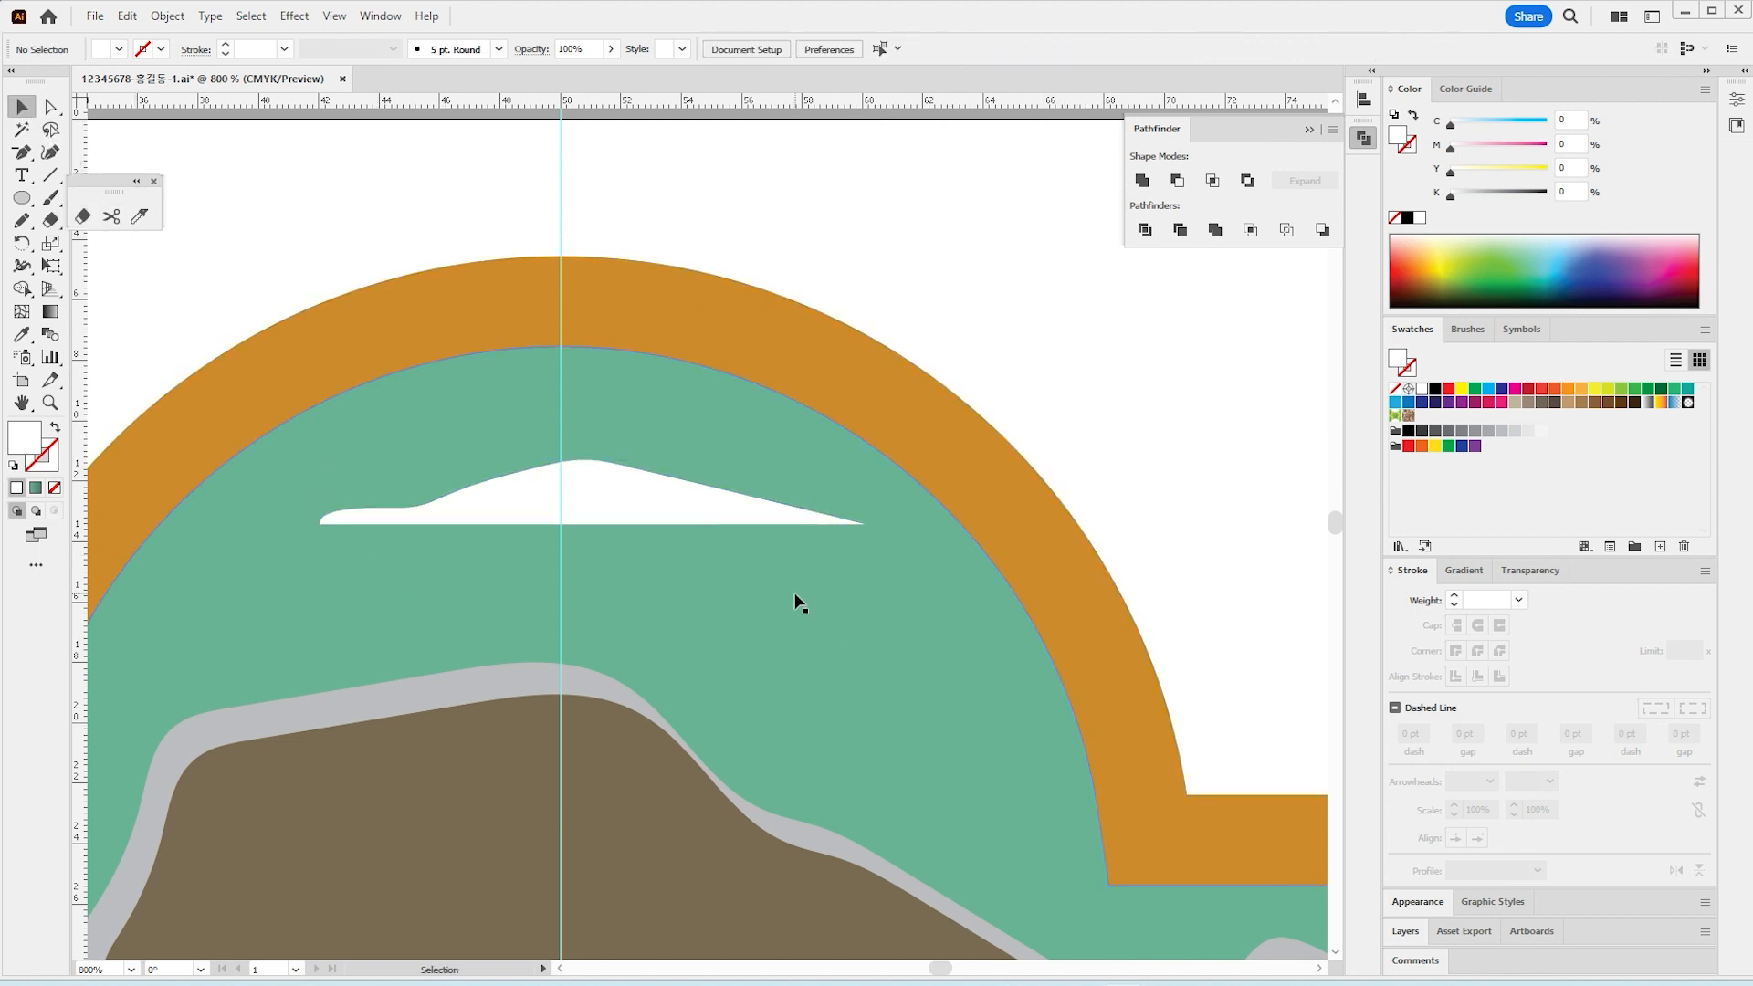
Step: Pull the lower-left corner point of the cloud outward horizontally into a thin pointed tip
left_click(578, 528)
key("a")
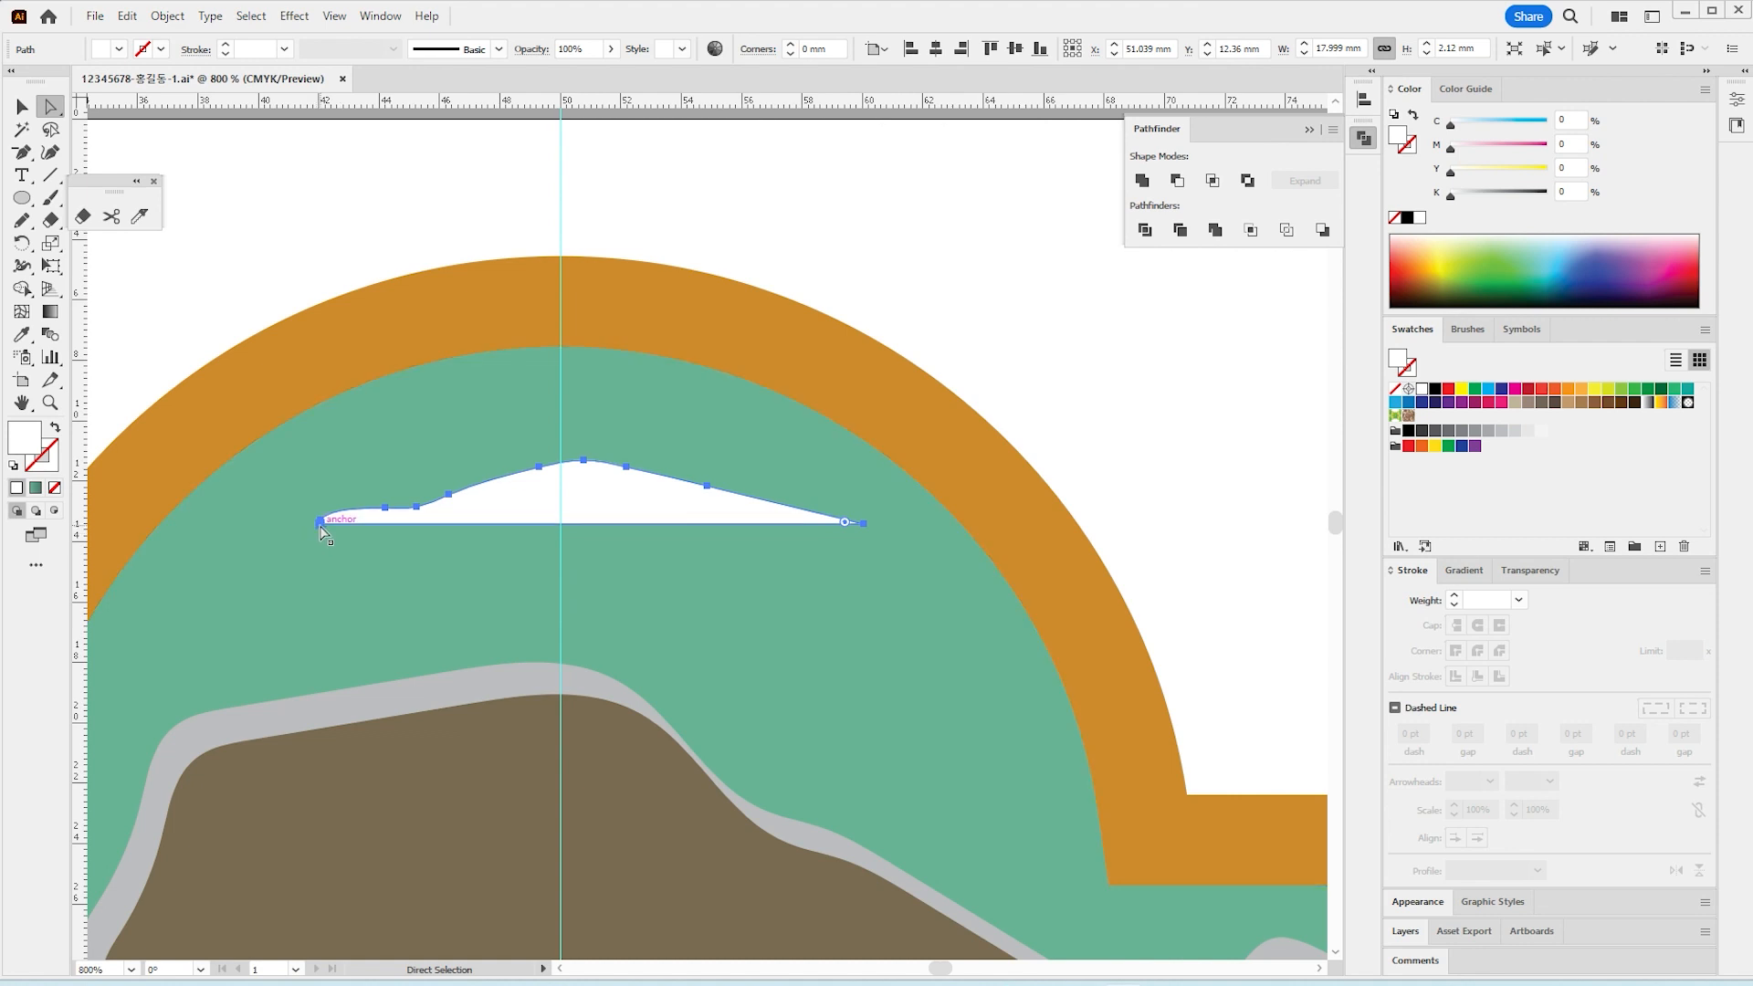
left_click(320, 524)
left_click_drag(320, 525, 294, 524)
left_click(697, 491)
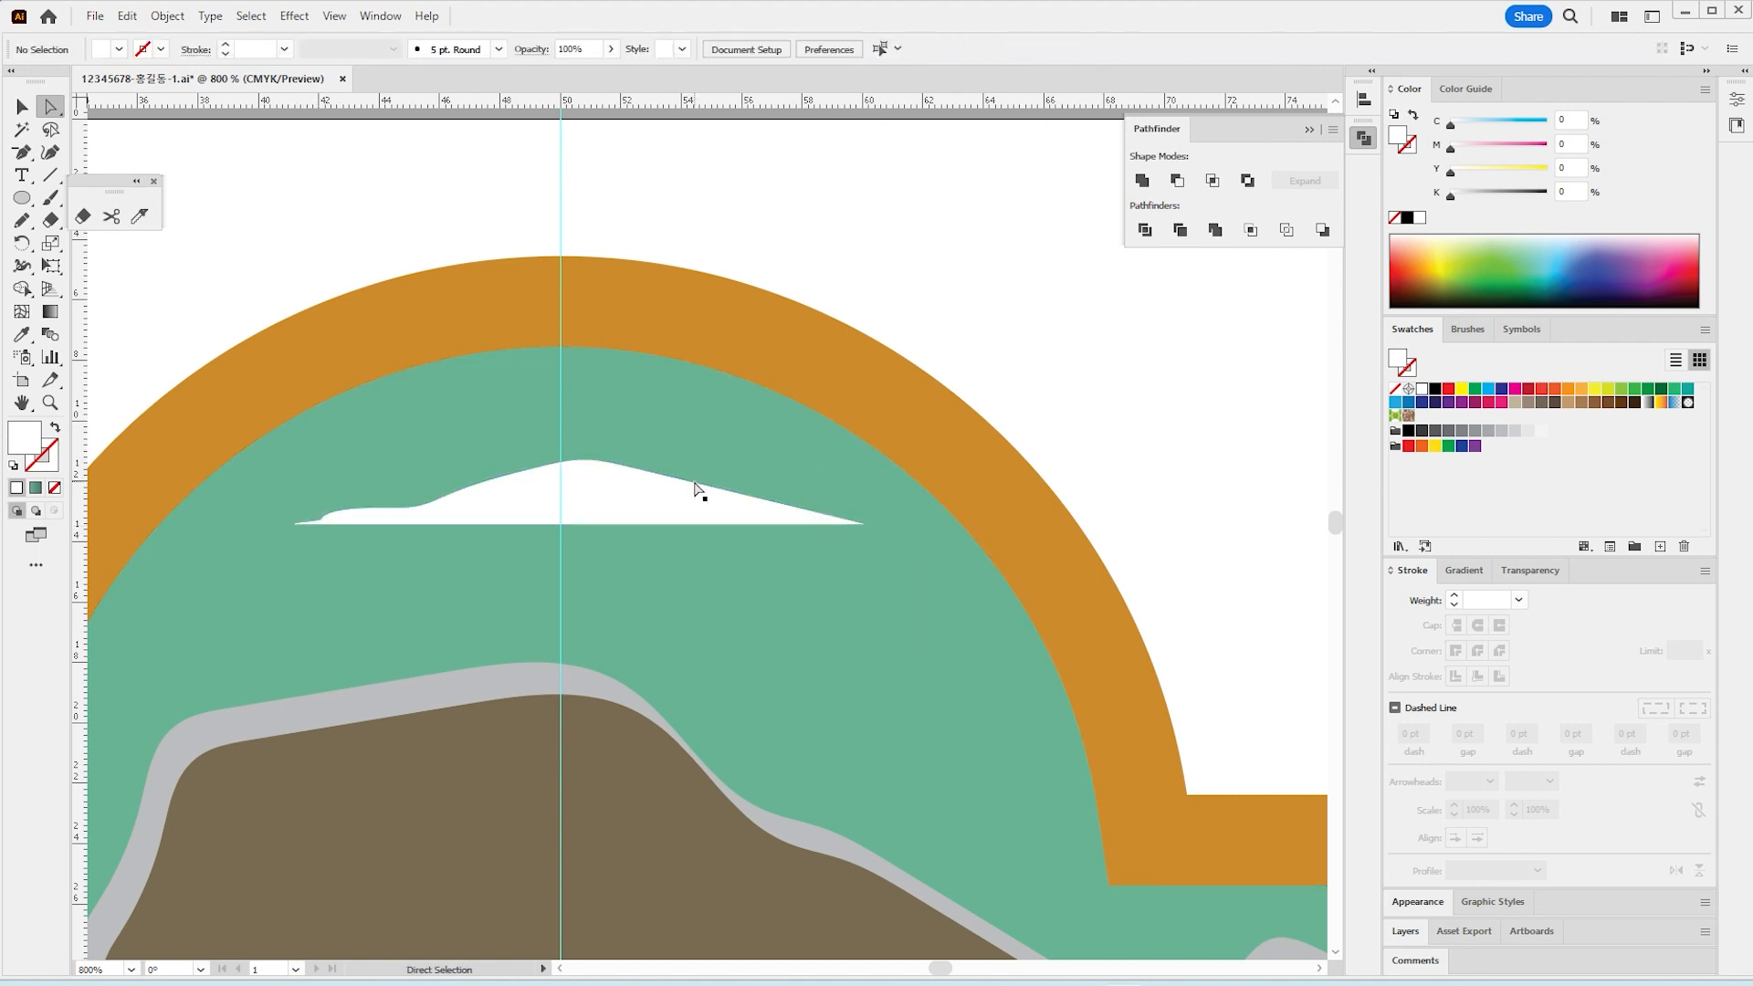
Step: Scale the cloud down to about 12 mm wide and spread two copies across the sky, enlarging the one on the right
key("v")
mouse_move(294, 460)
left_mouse_down()
mouse_move(333, 490)
mouse_move(308, 490)
left_mouse_up()
left_click_drag(618, 494, 1002, 641)
left_click_drag(757, 652, 657, 659)
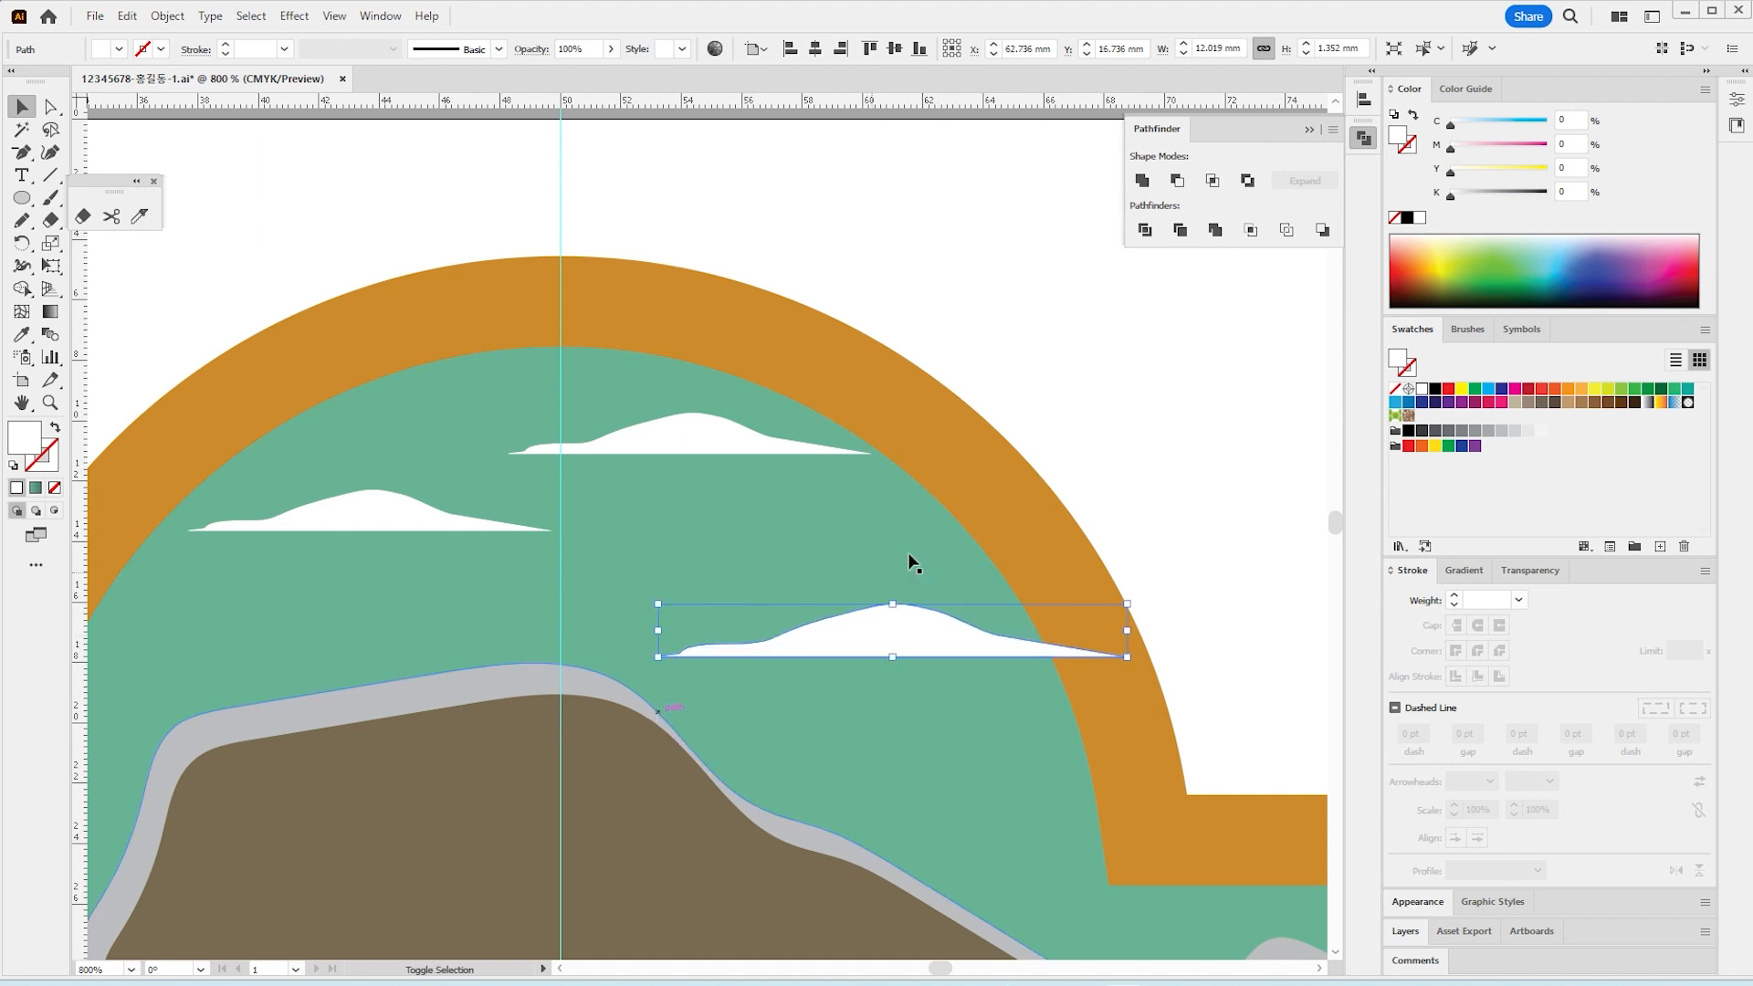
left_click(1108, 430)
Step: Draw an upright triangle about 17.7 mm wide and 15.3 mm high over the left mountain using the Polygon tool
key("ctrl+minus")
key("ctrl+minus")
key("ctrl+minus")
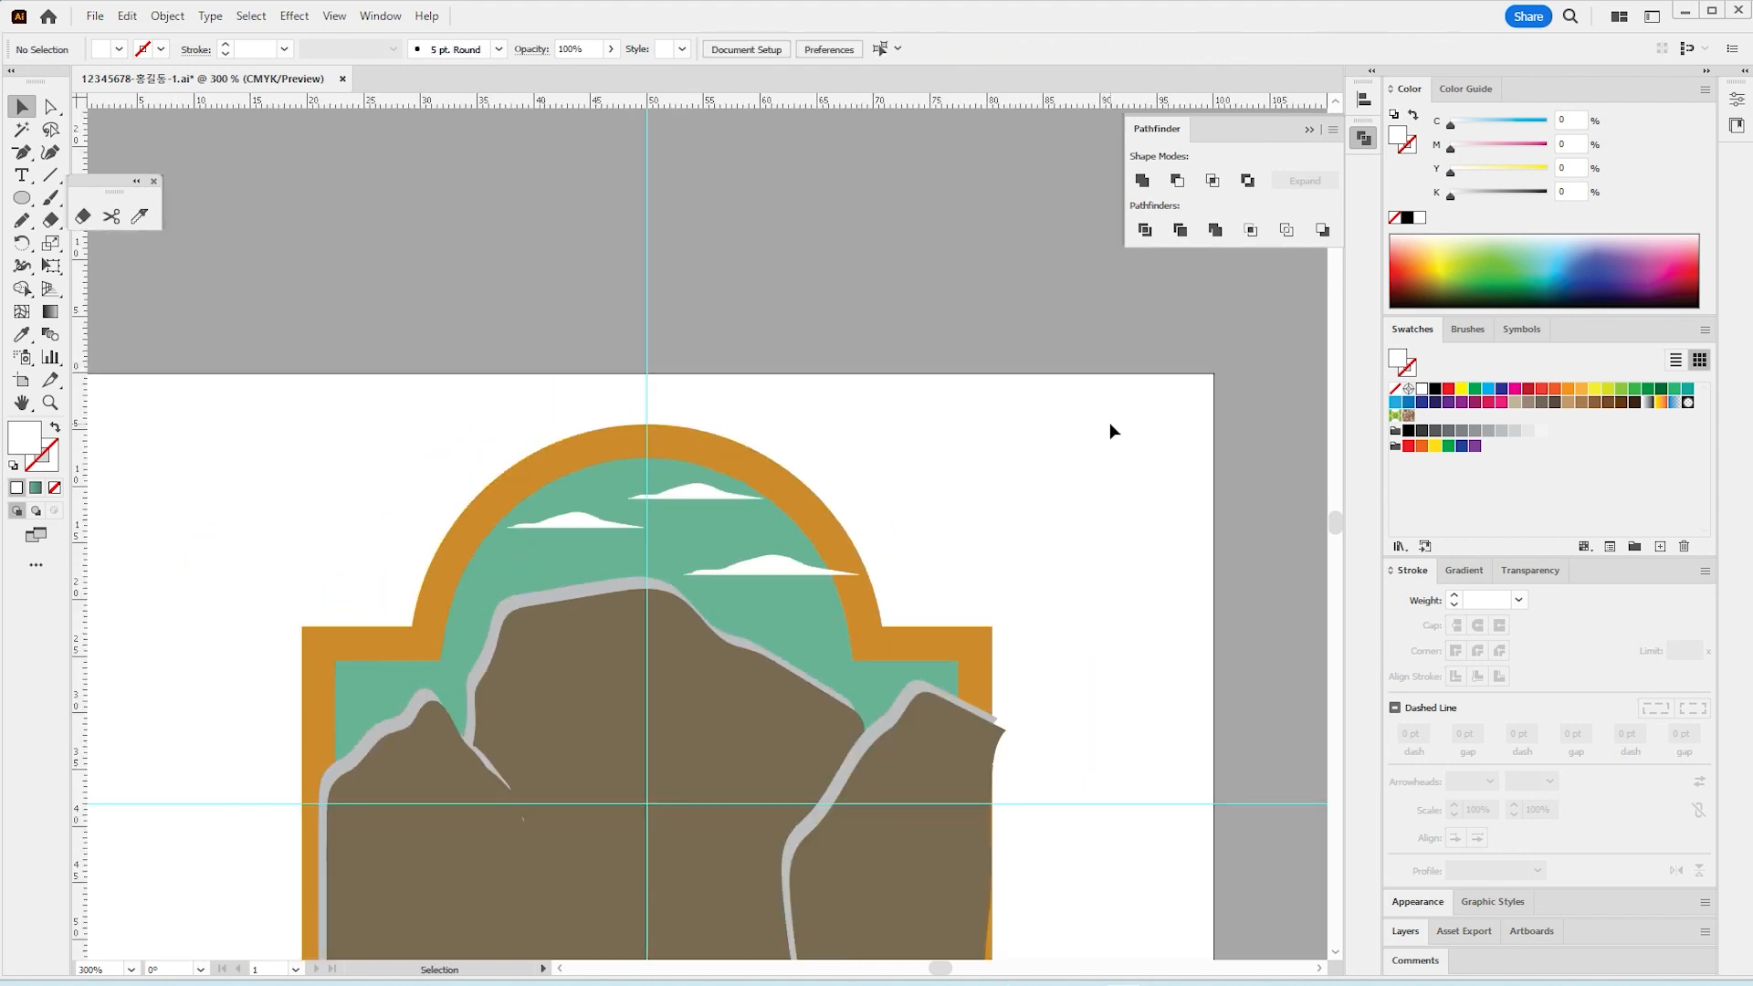
left_click_drag(999, 624, 983, 467)
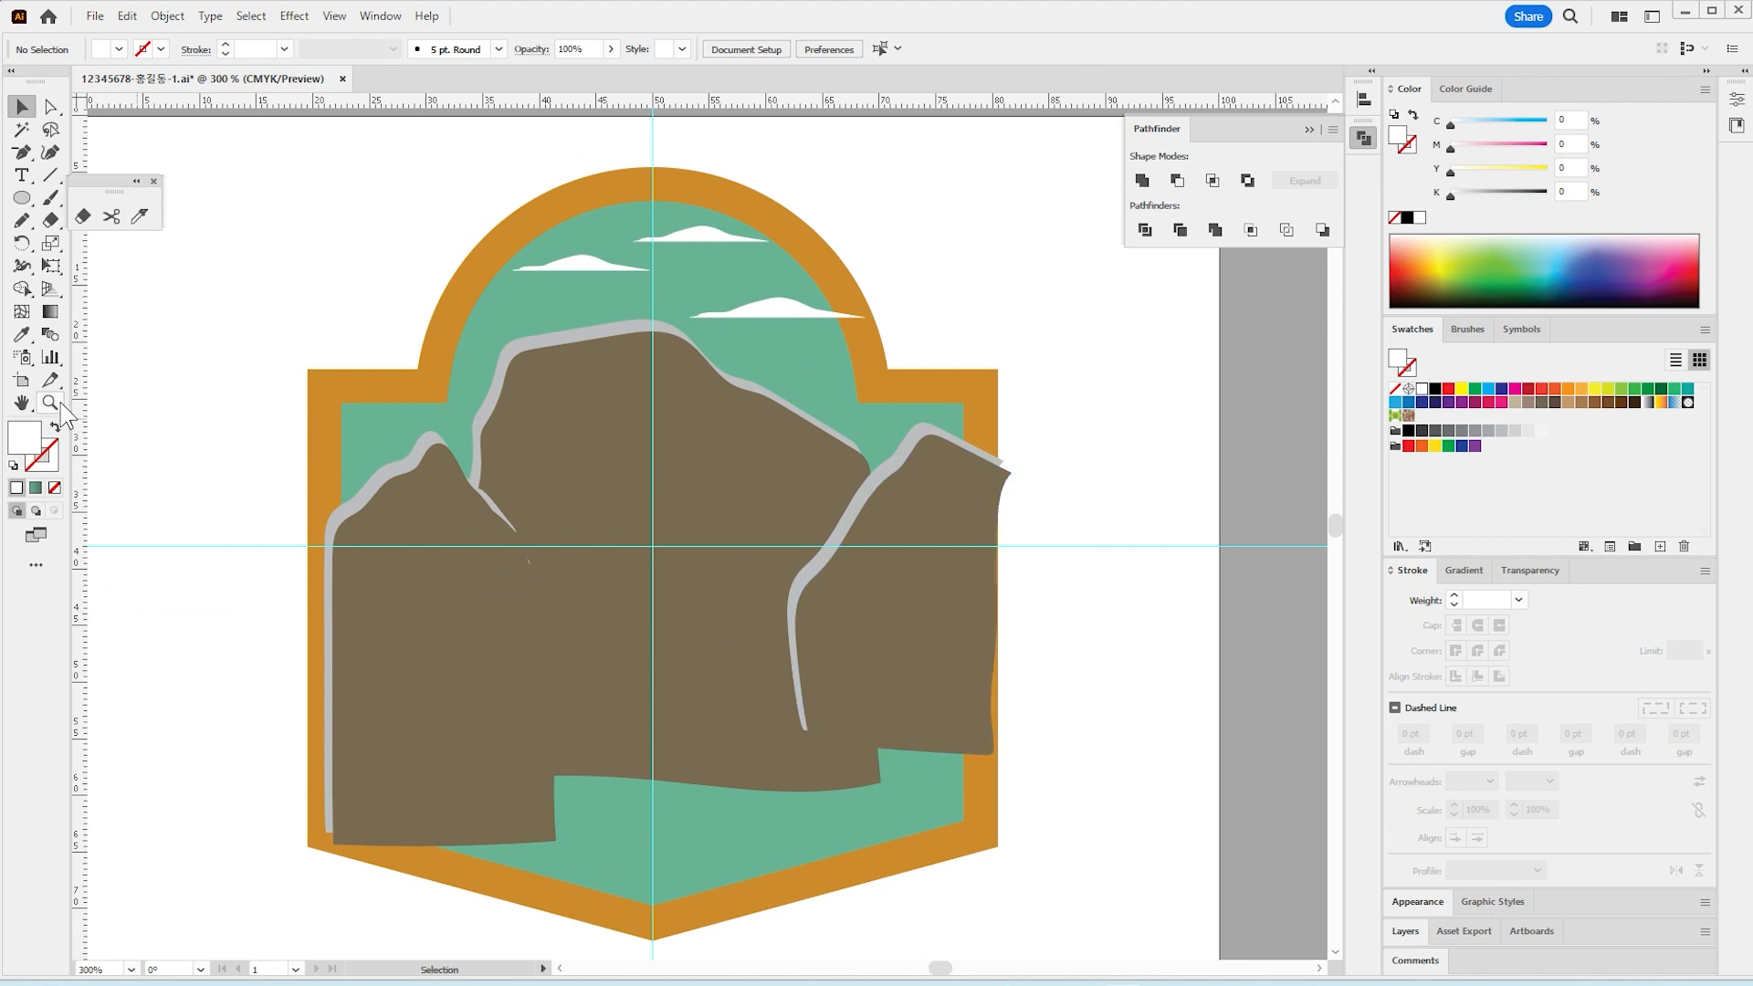
left_click_drag(630, 370, 767, 448)
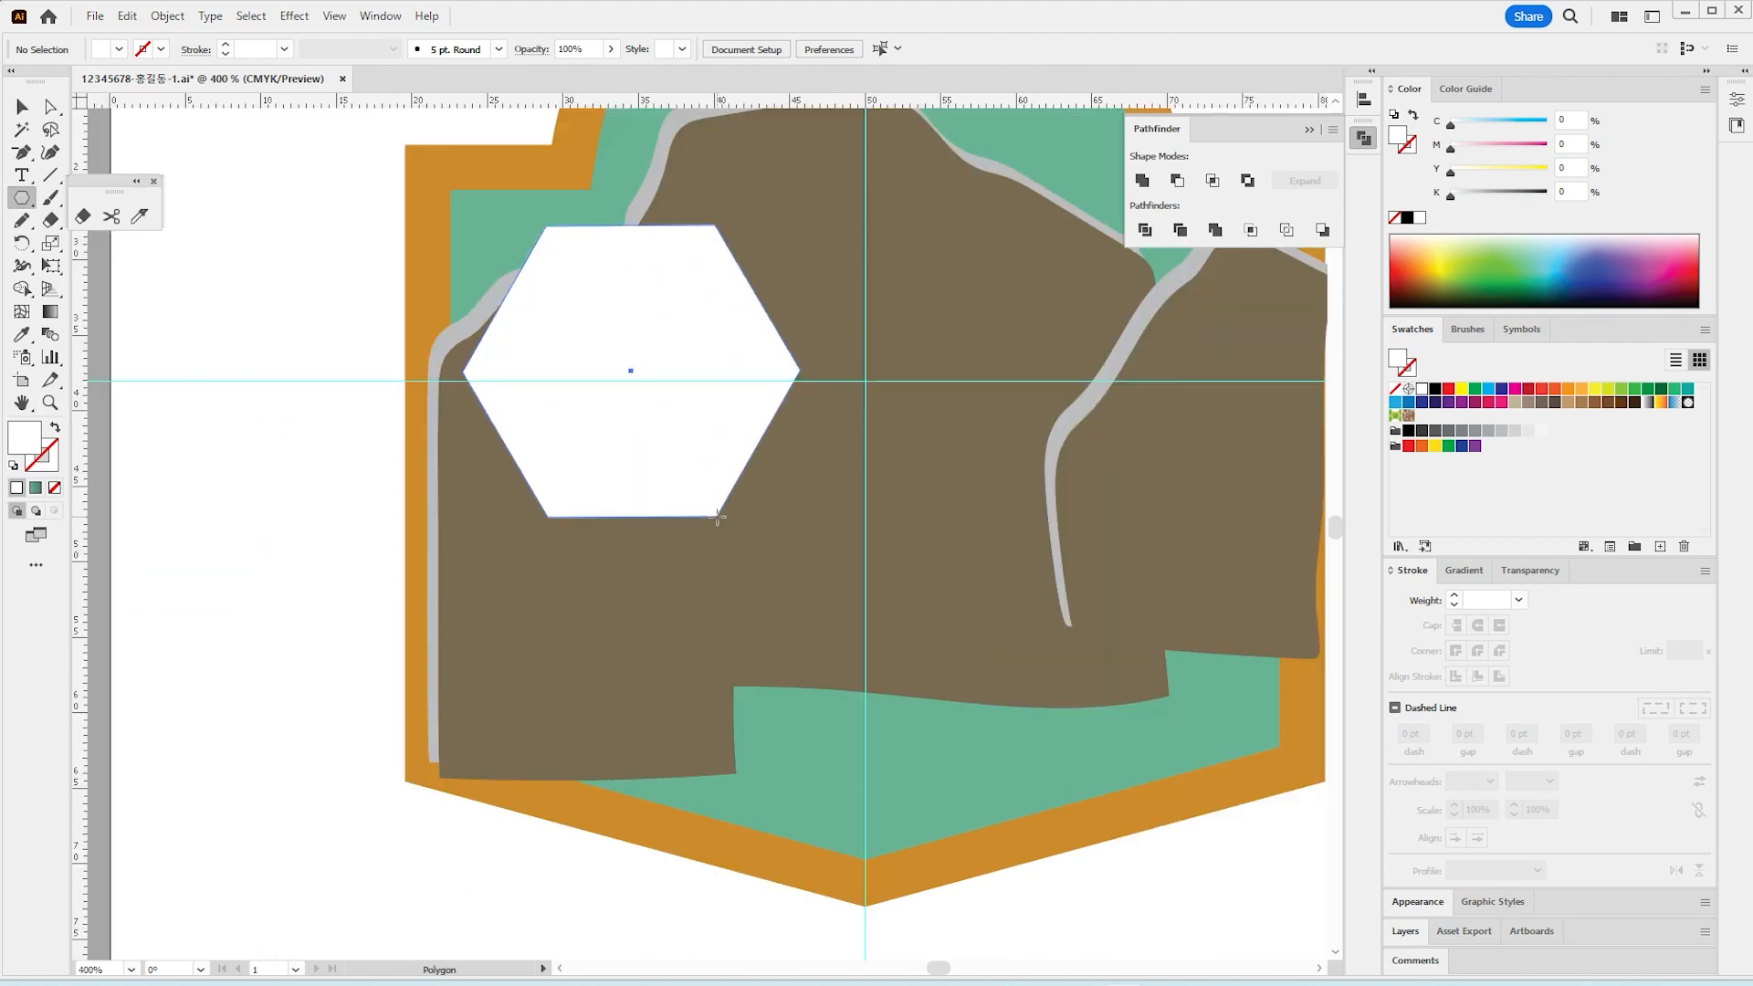
key("Down")
key("Down")
key("Down")
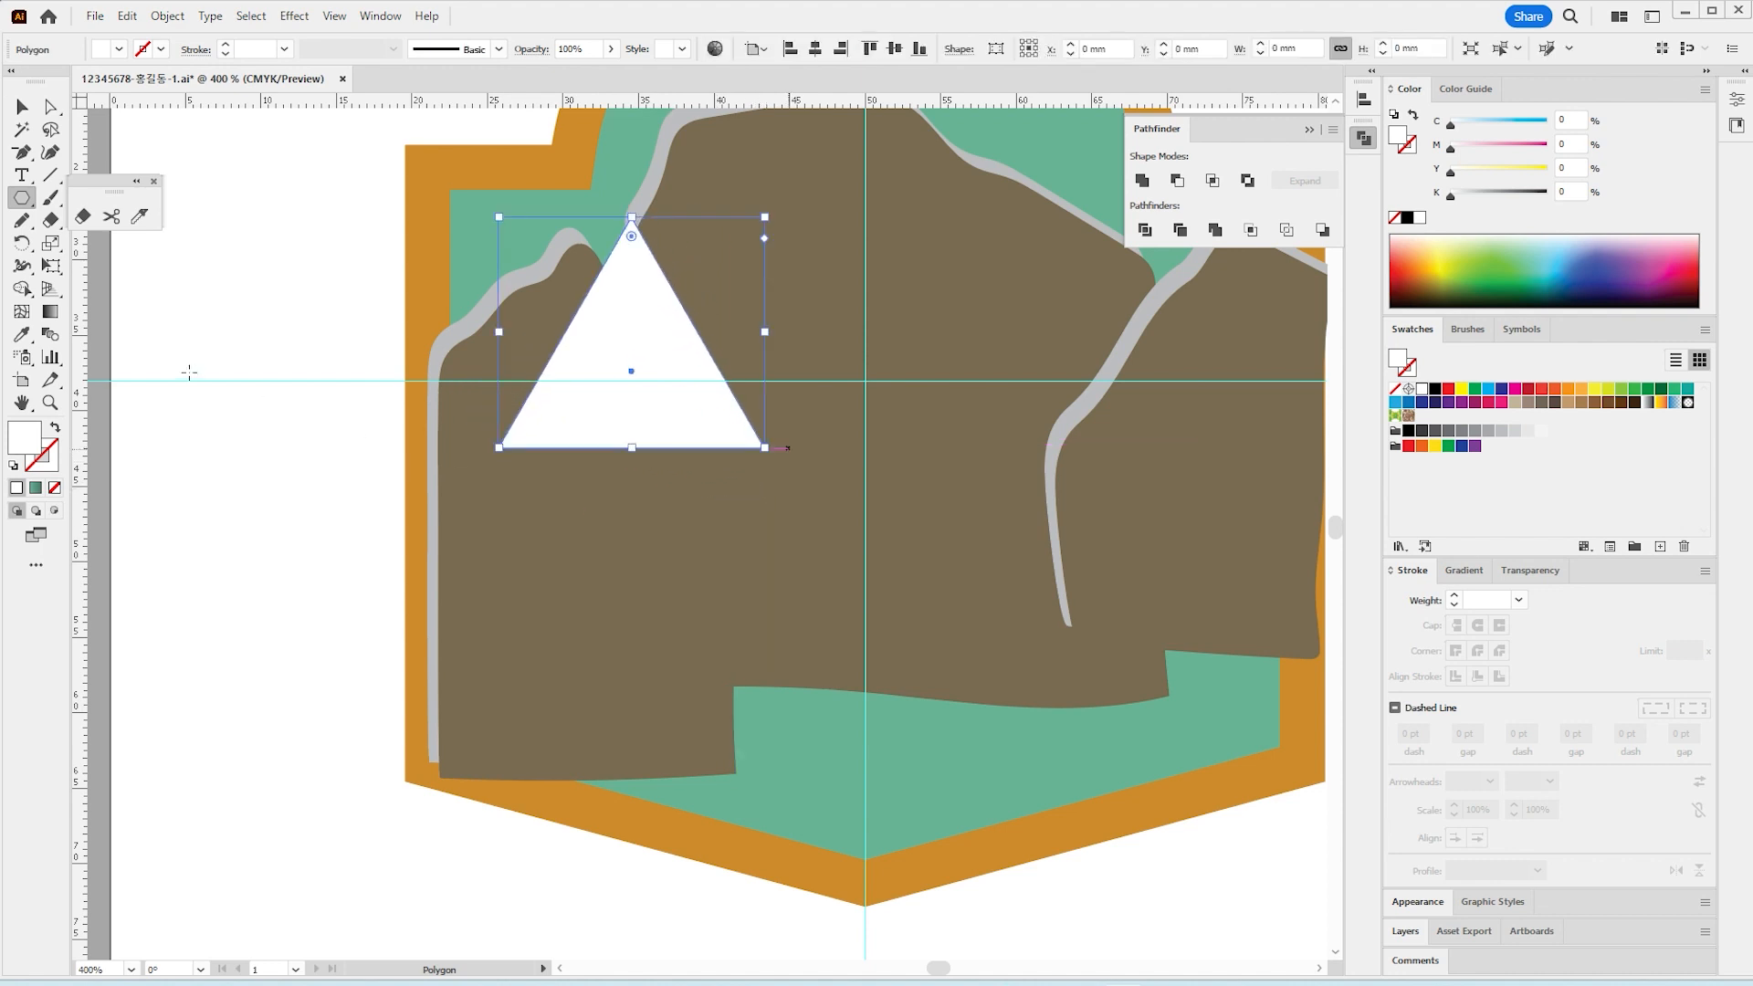
Step: Fill the triangle with dark green (C90 M40 Y80 K40) sampled from the color palette beside the artboard
left_click(21, 334)
key("space")
left_click_drag(458, 307, 320, 408)
left_click(369, 177)
key("space")
Step: Flatten the triangle to about 13.8 by 6.1 mm and repeat overlapping copies straight down, keeping five tiers as a fir tree
left_click(21, 107)
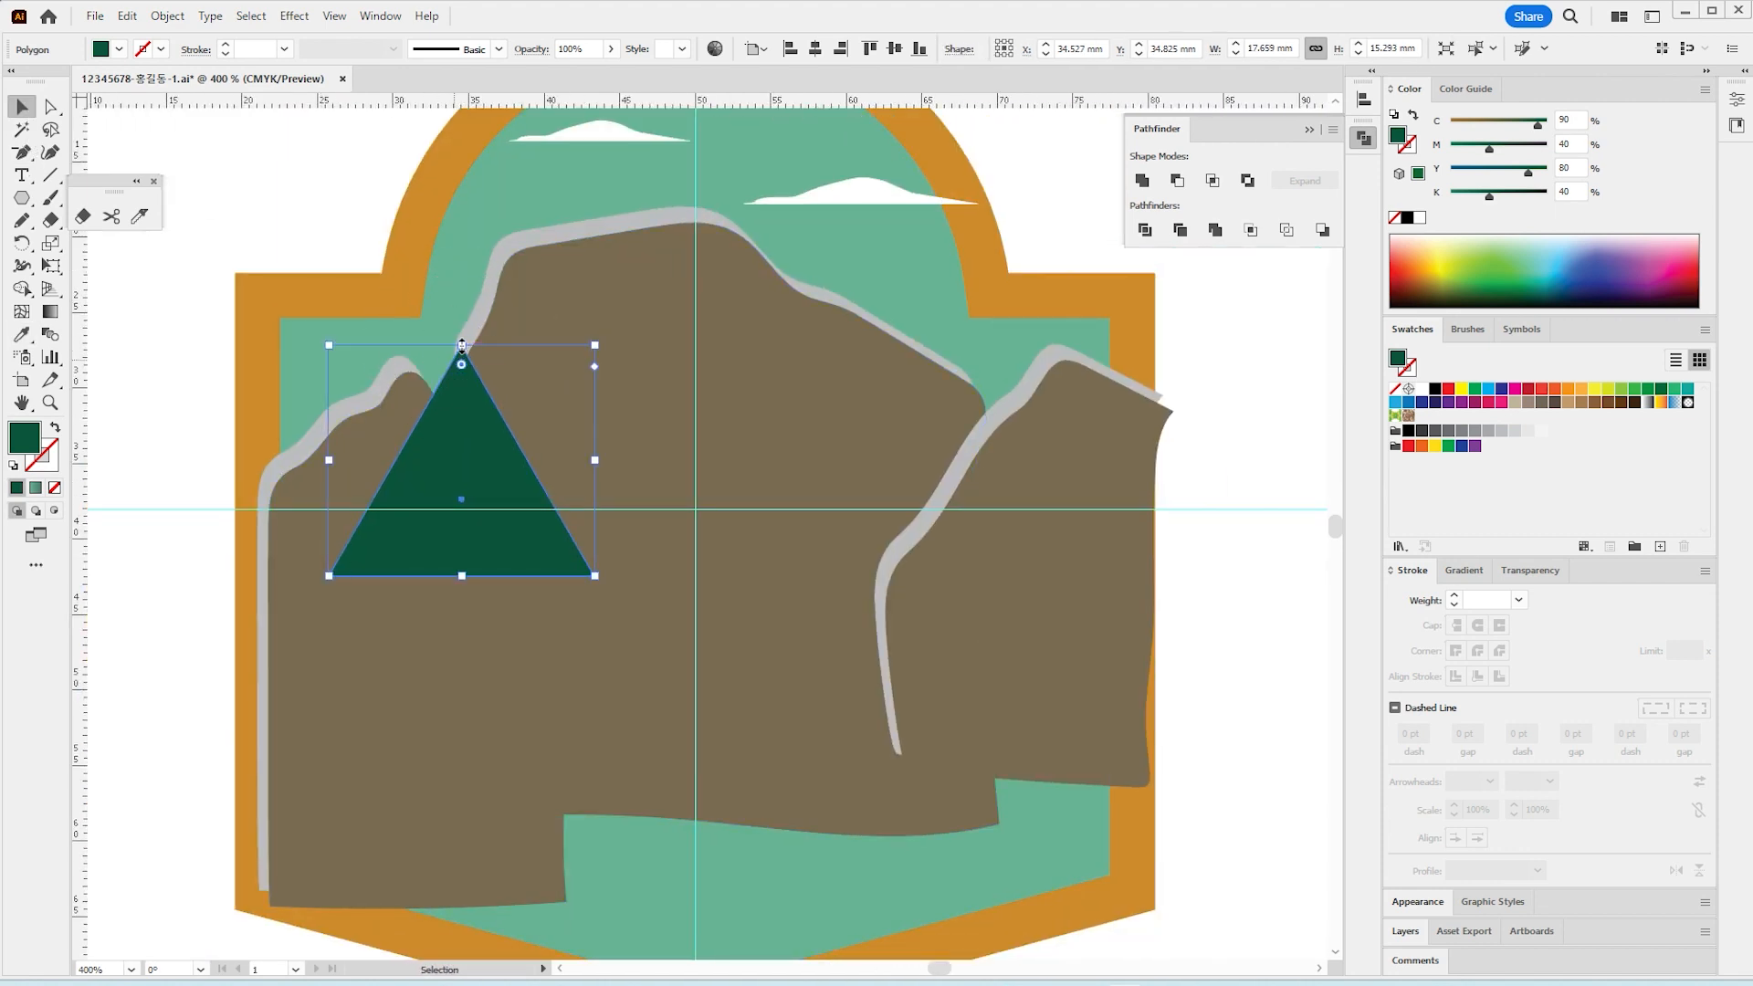
left_click_drag(462, 345, 463, 486)
left_click_drag(461, 546, 442, 592)
key("ctrl+d")
key("ctrl+d")
key("ctrl+d")
key("ctrl+d")
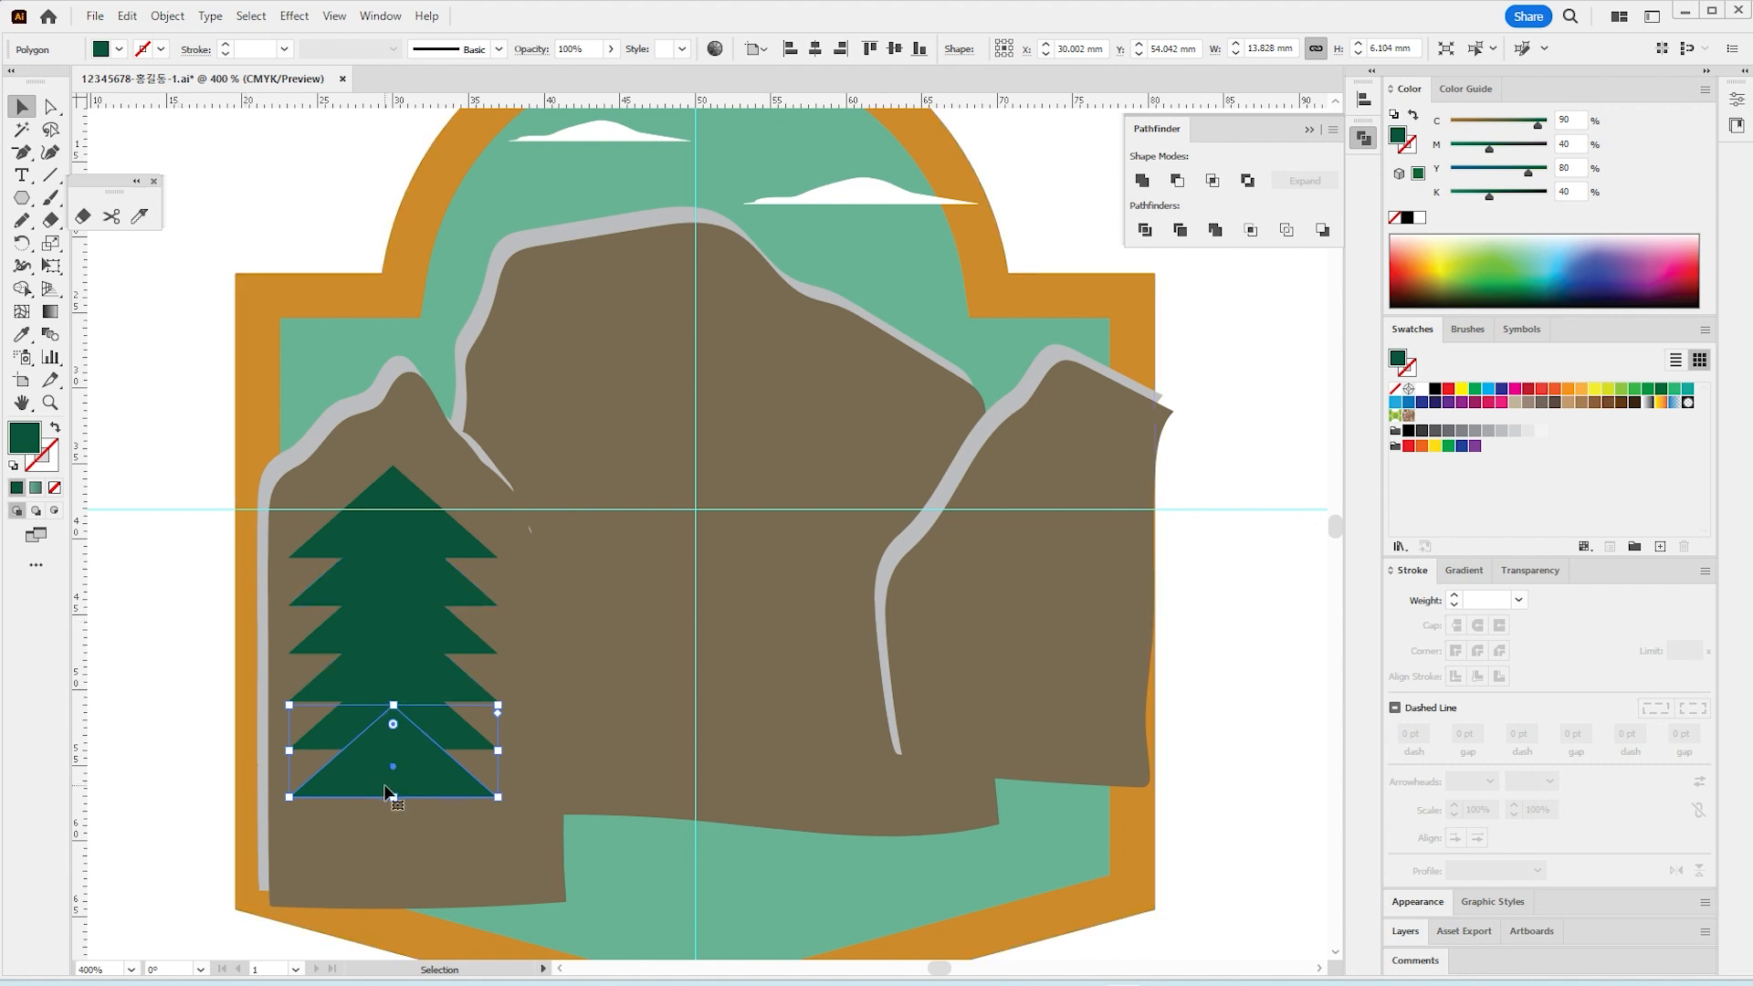
key("Delete")
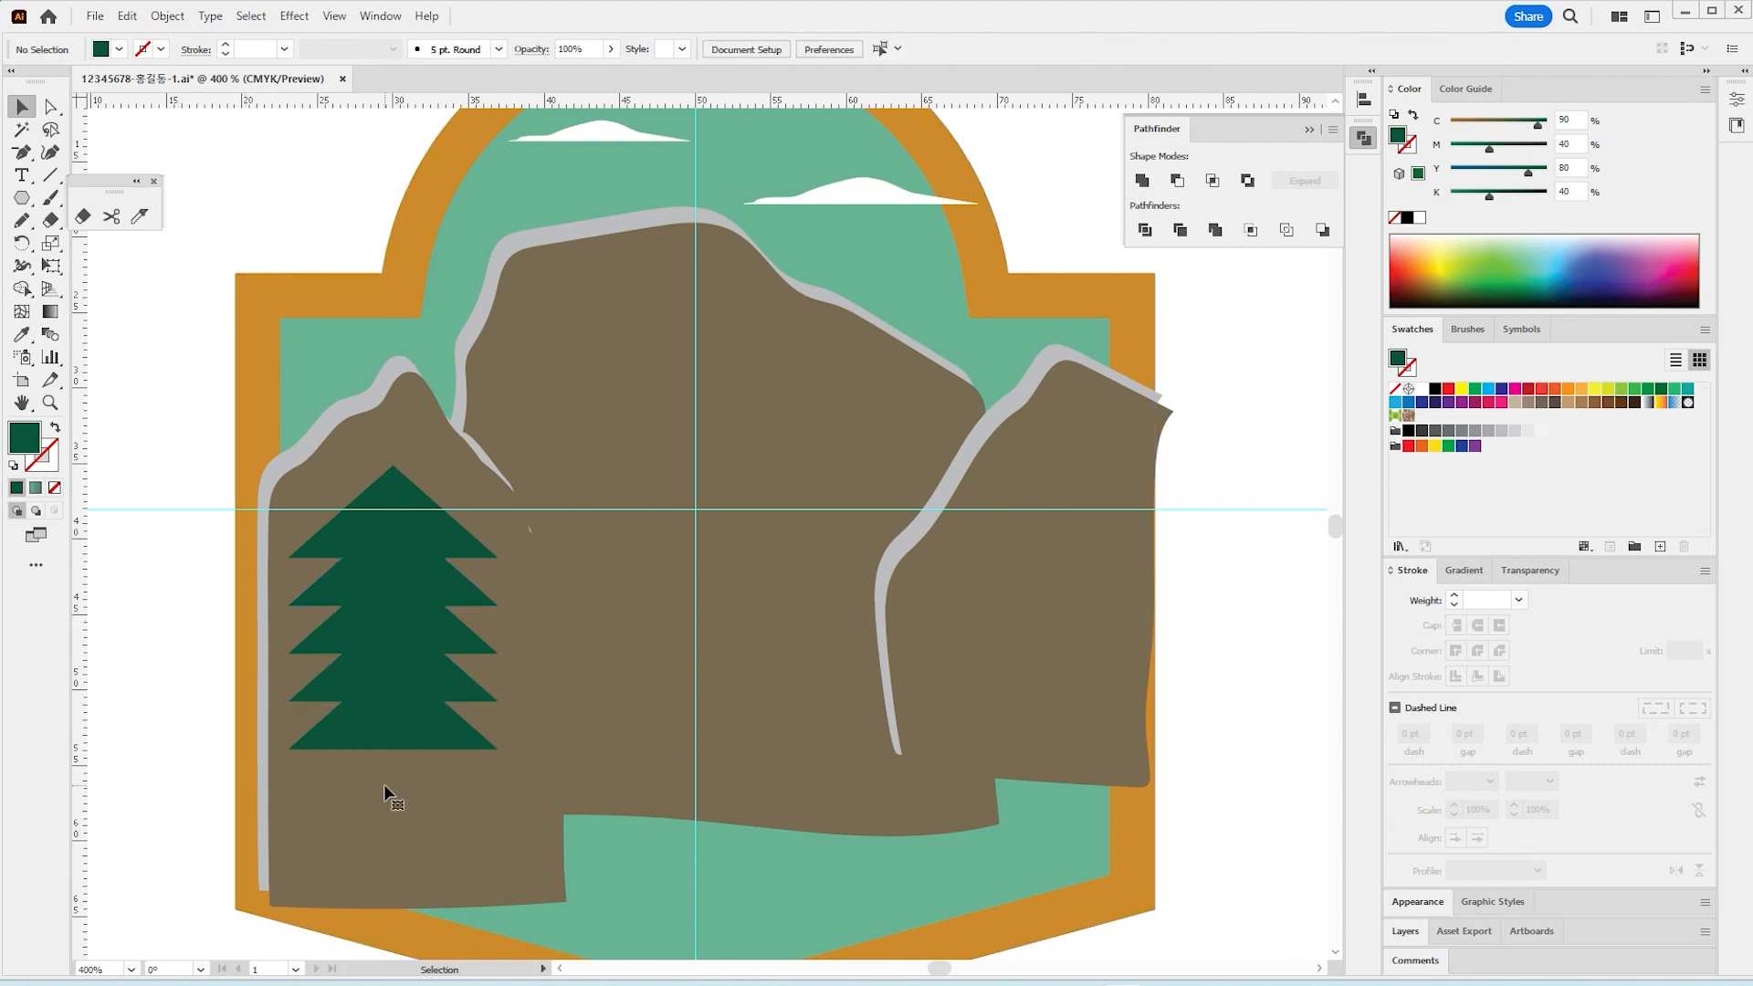
Step: Draw a dark green rectangular trunk about 1.6 mm wide and 11.1 mm high below the middle of the tree tiers
left_click(406, 513)
left_click(23, 198)
left_click_drag(23, 198, 82, 198)
left_click_drag(380, 750, 407, 888)
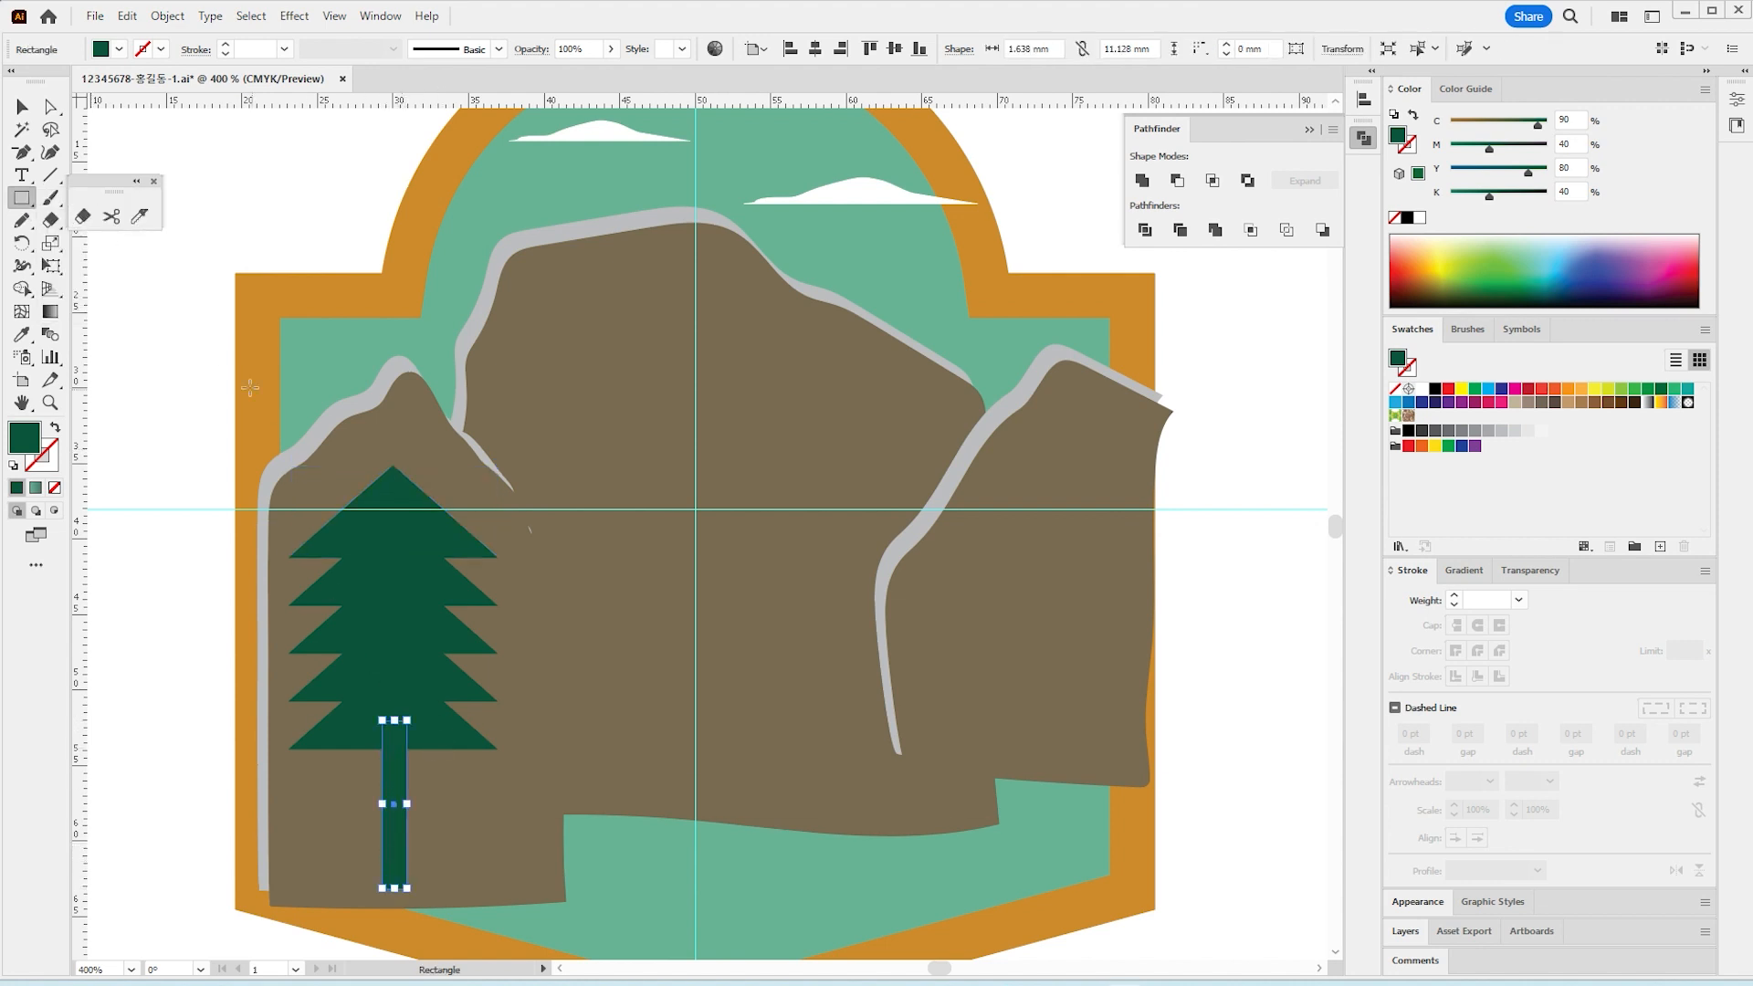
Step: Select the trunk with all five tree tiers and align their horizontal centers relative to the selection
key("ctrl")
left_click(416, 527, "shift")
left_click(404, 581, "shift")
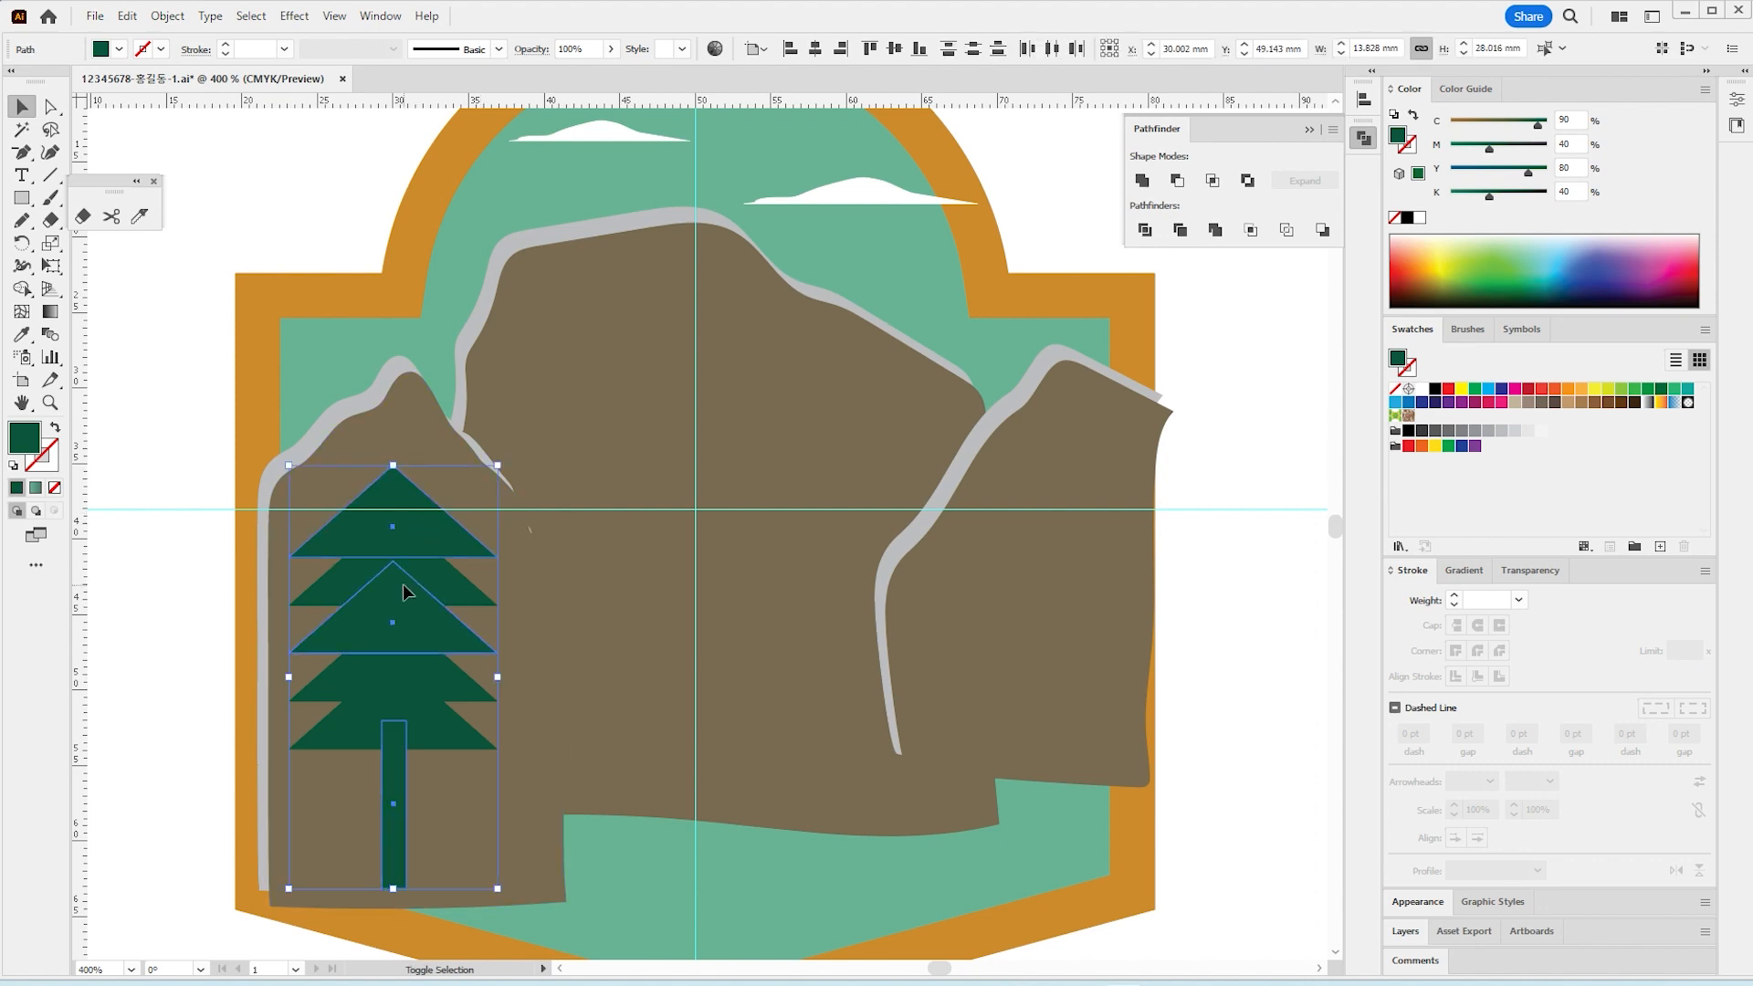
left_click(349, 598, "shift")
left_click(356, 674, "shift")
left_click(353, 728, "shift")
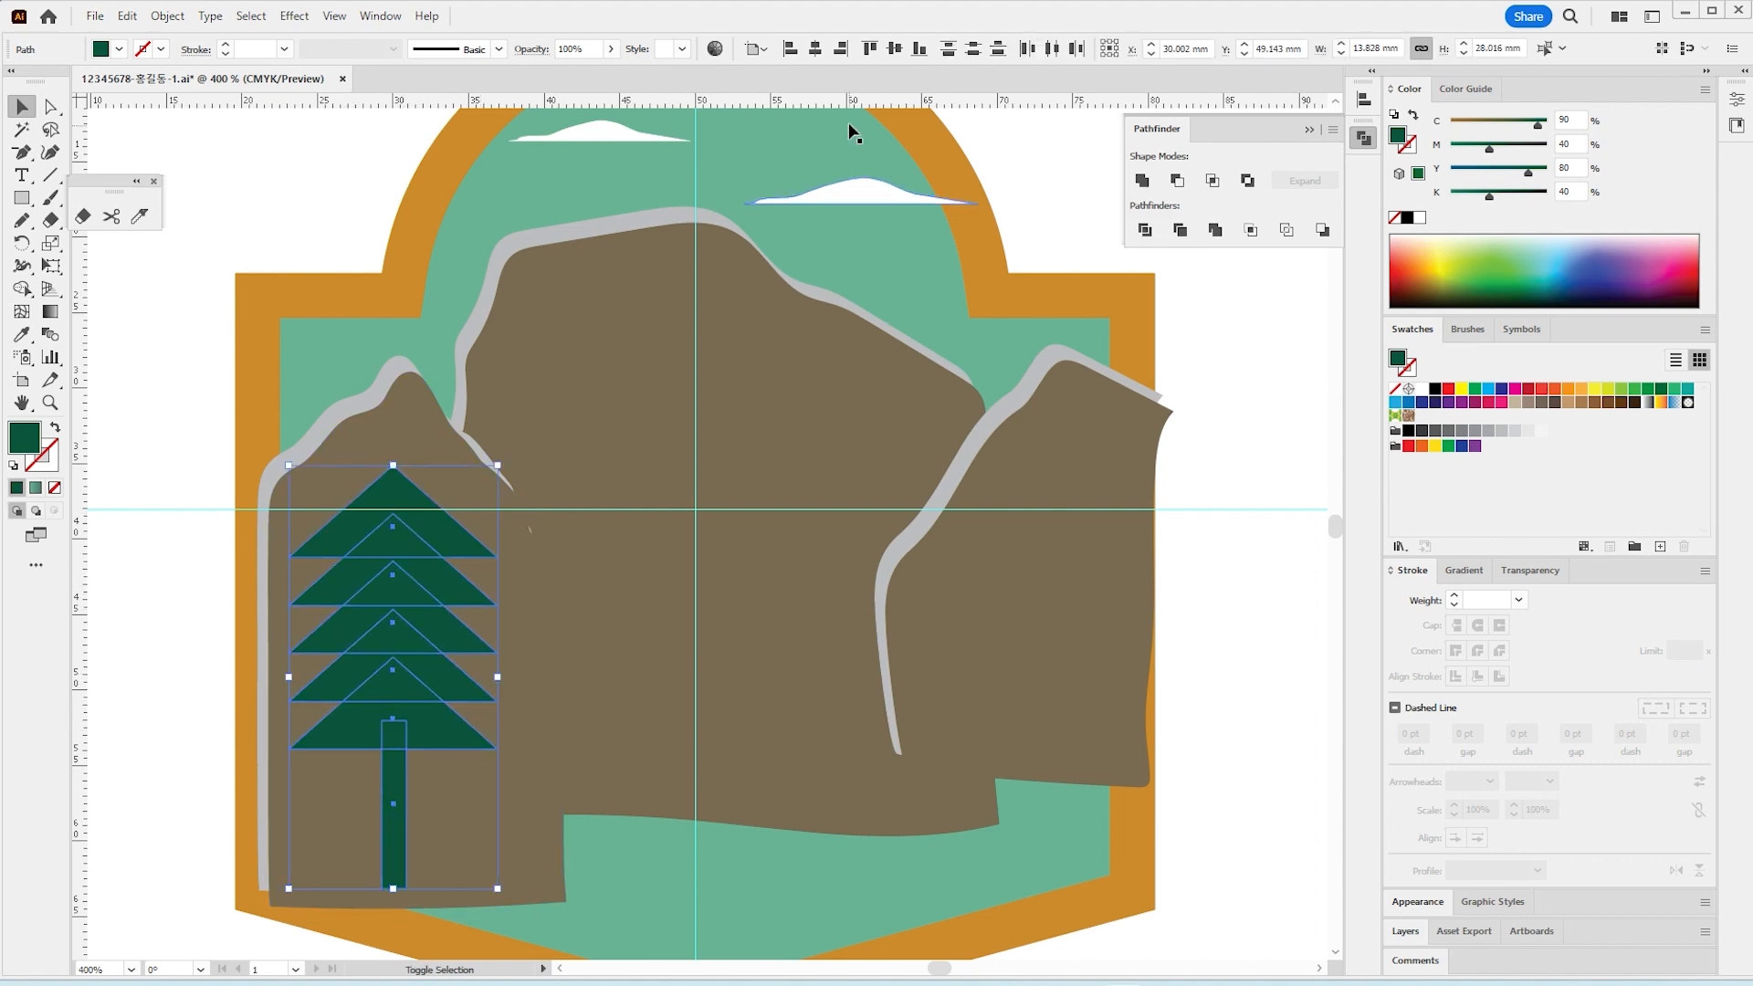
left_click(757, 49)
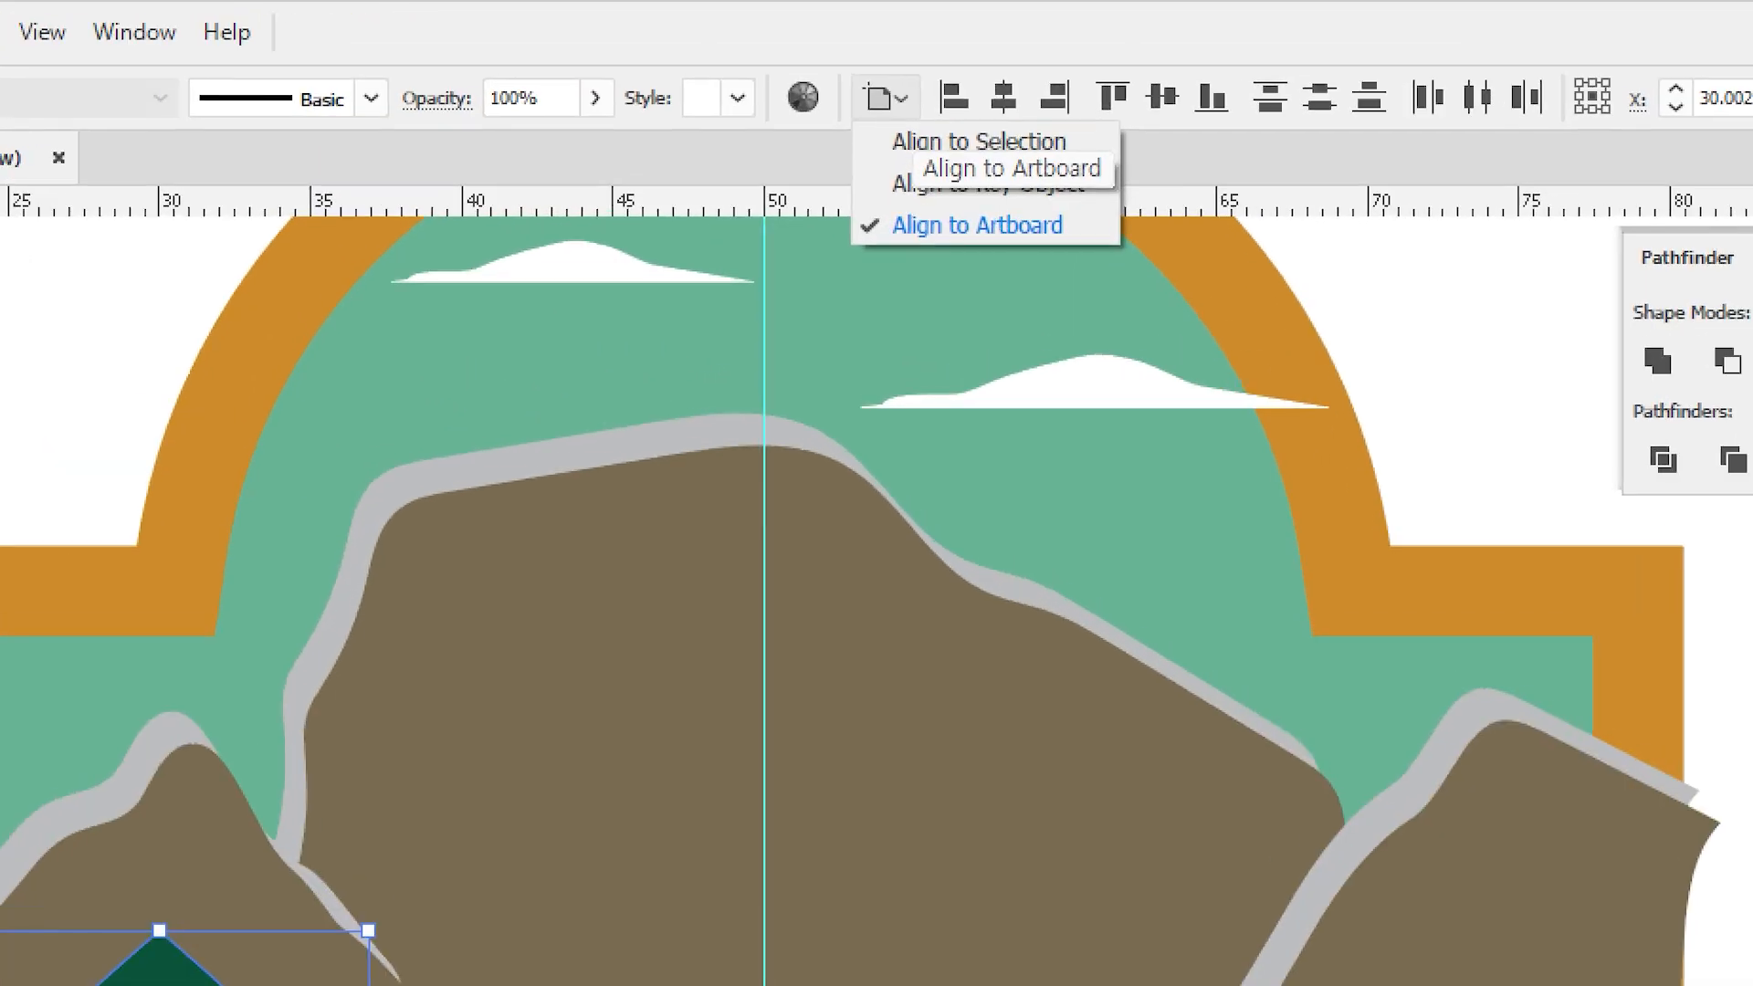
left_click_drag(872, 159, 987, 158)
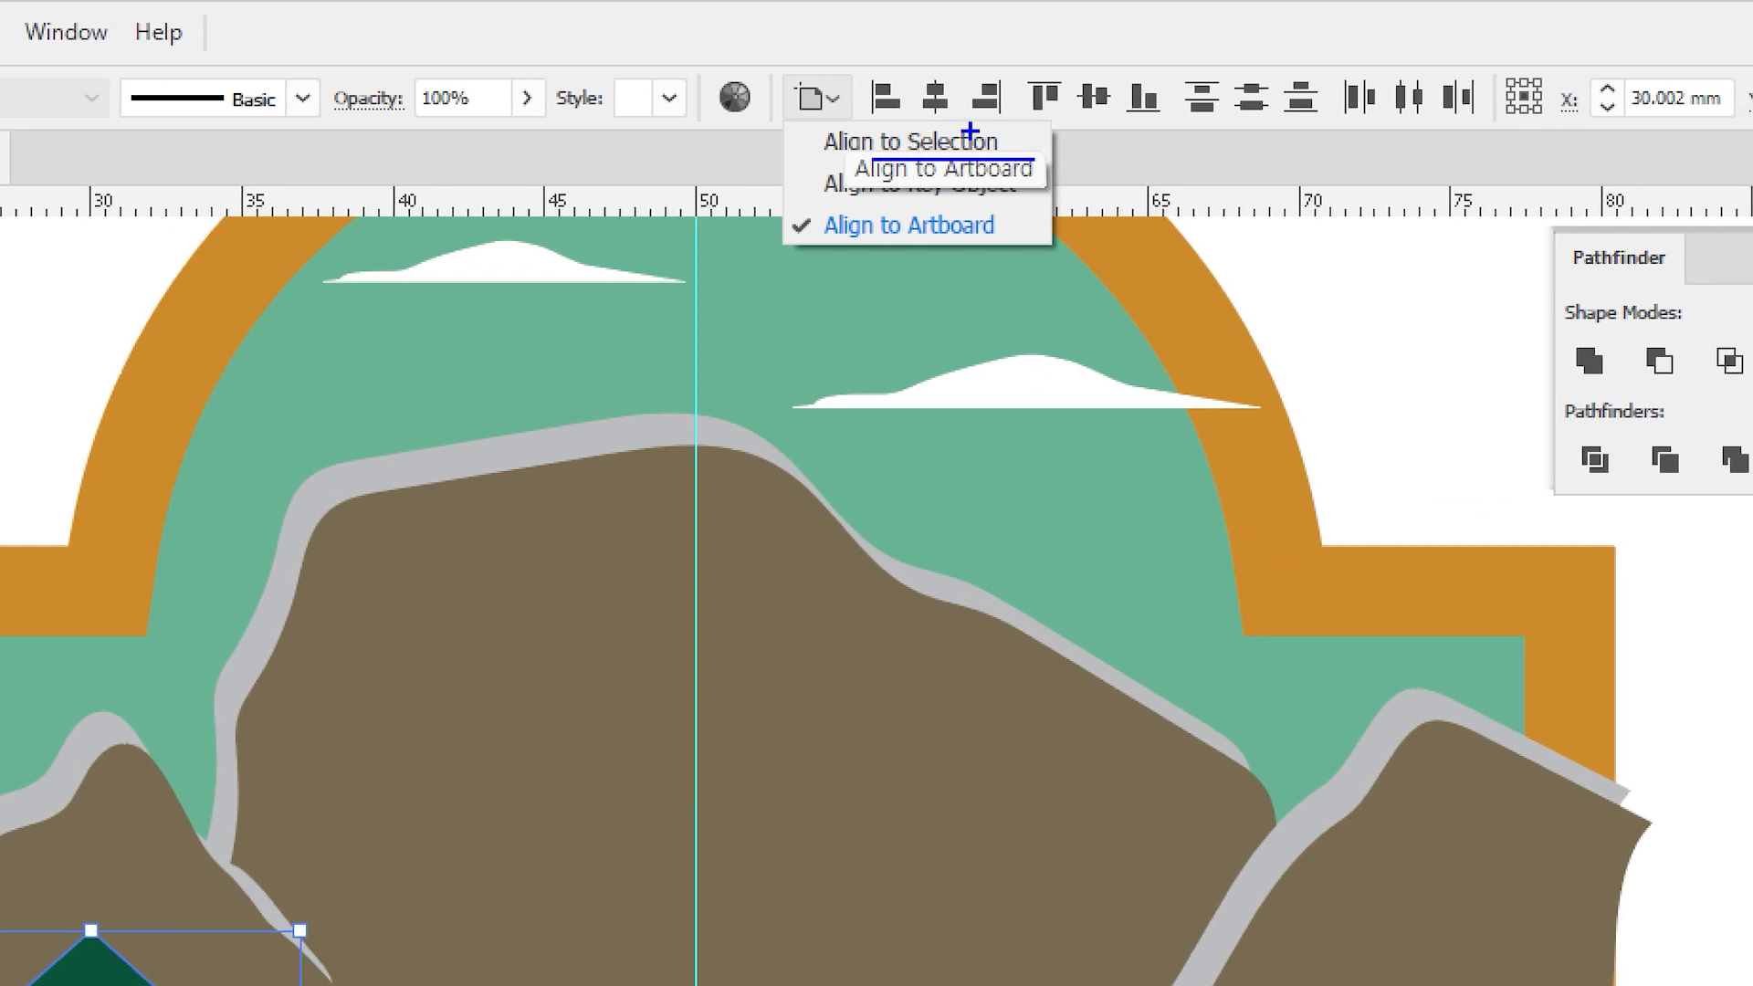
left_click_drag(913, 67, 952, 123)
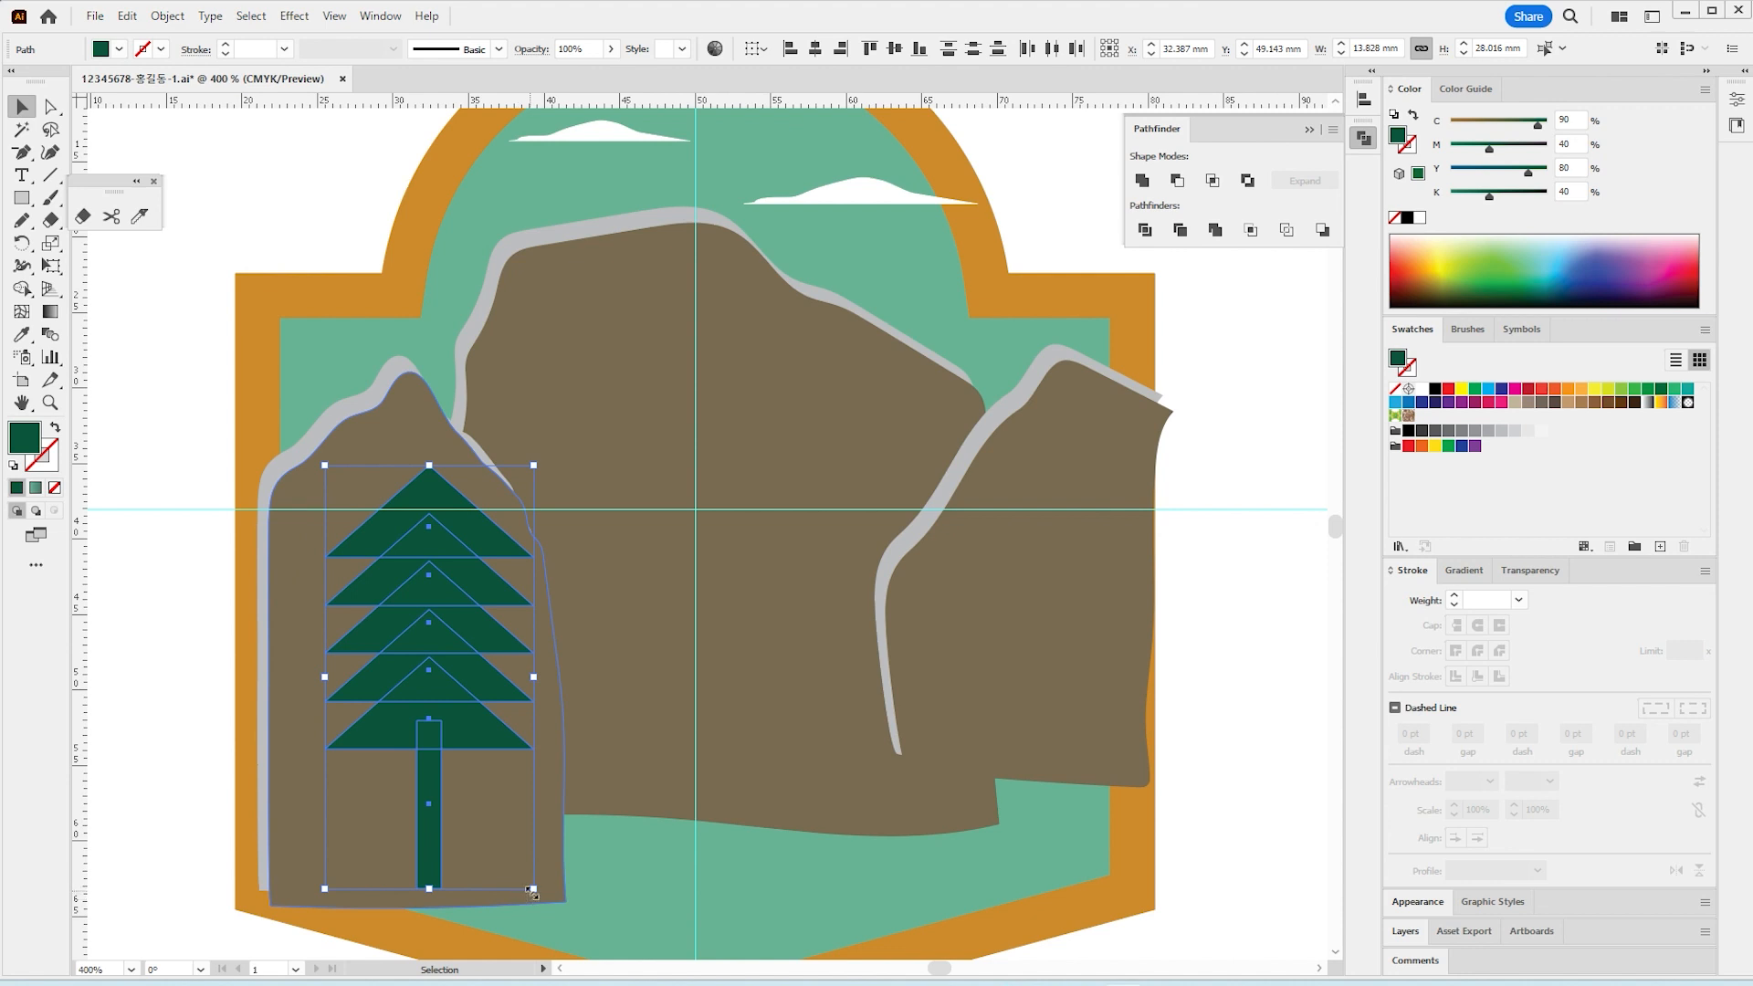
Step: Group the tree parts and scale the tree down to about 10.3 by 20.9 mm on the left mountain
left_click_drag(533, 892, 481, 782)
left_click_drag(392, 576, 380, 562)
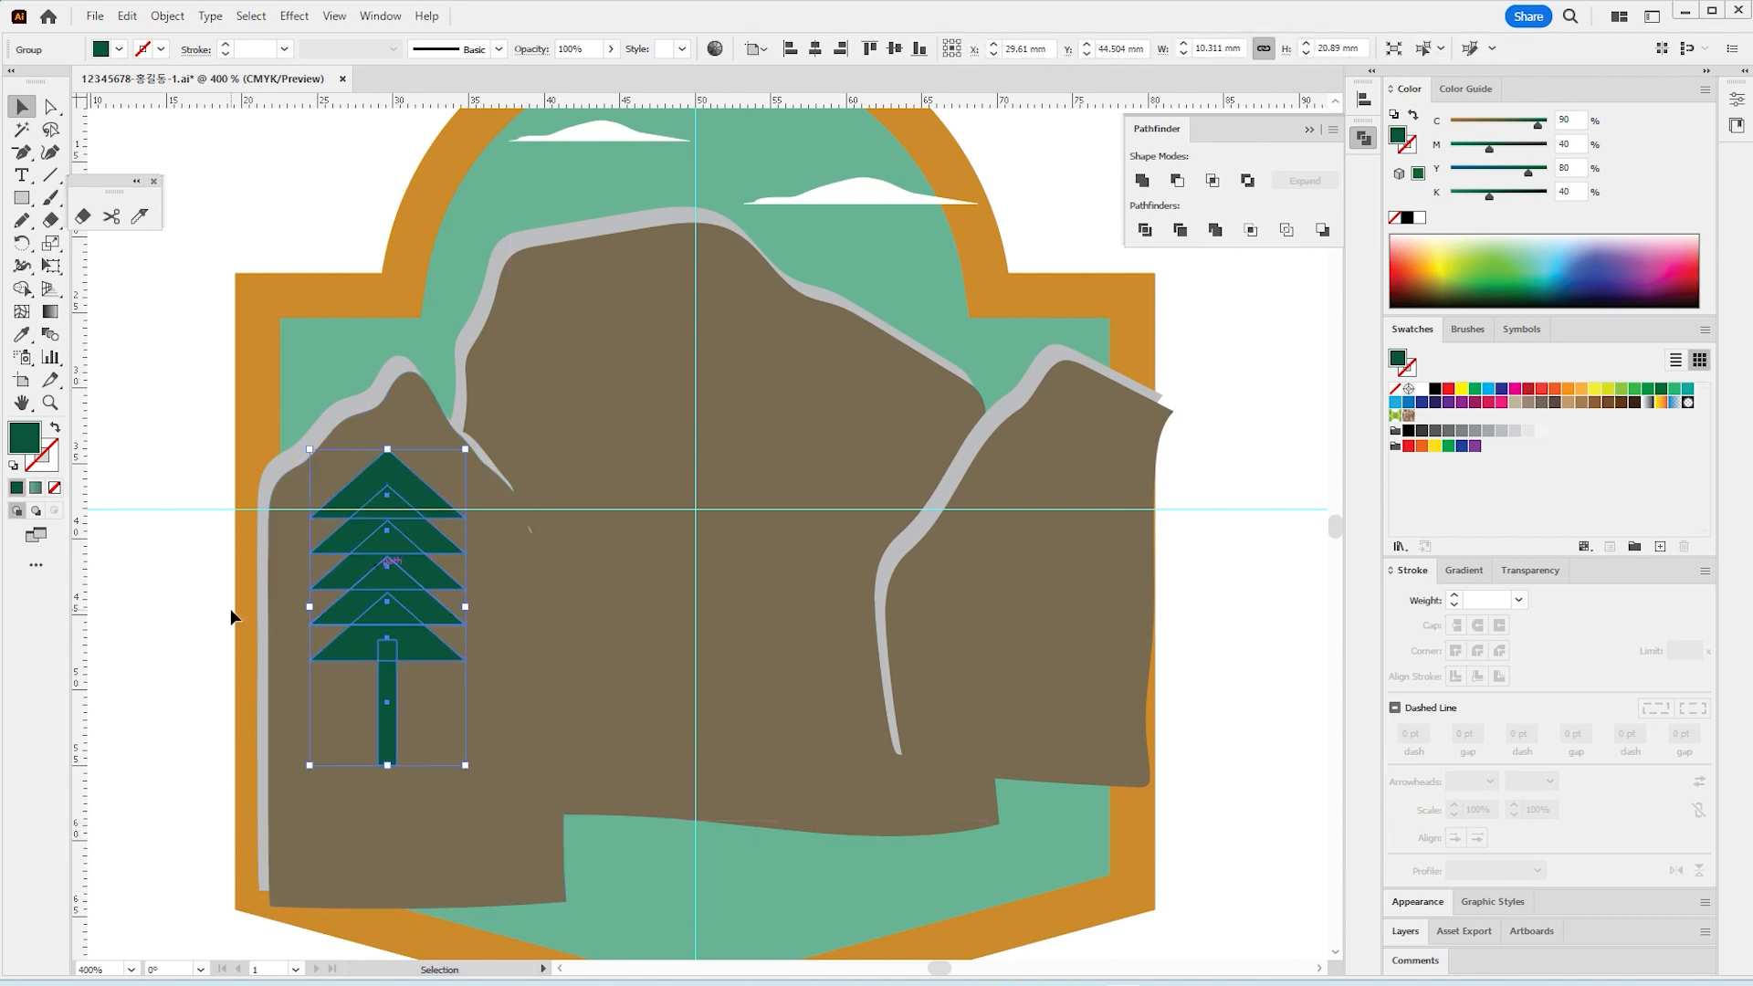
left_click(172, 630)
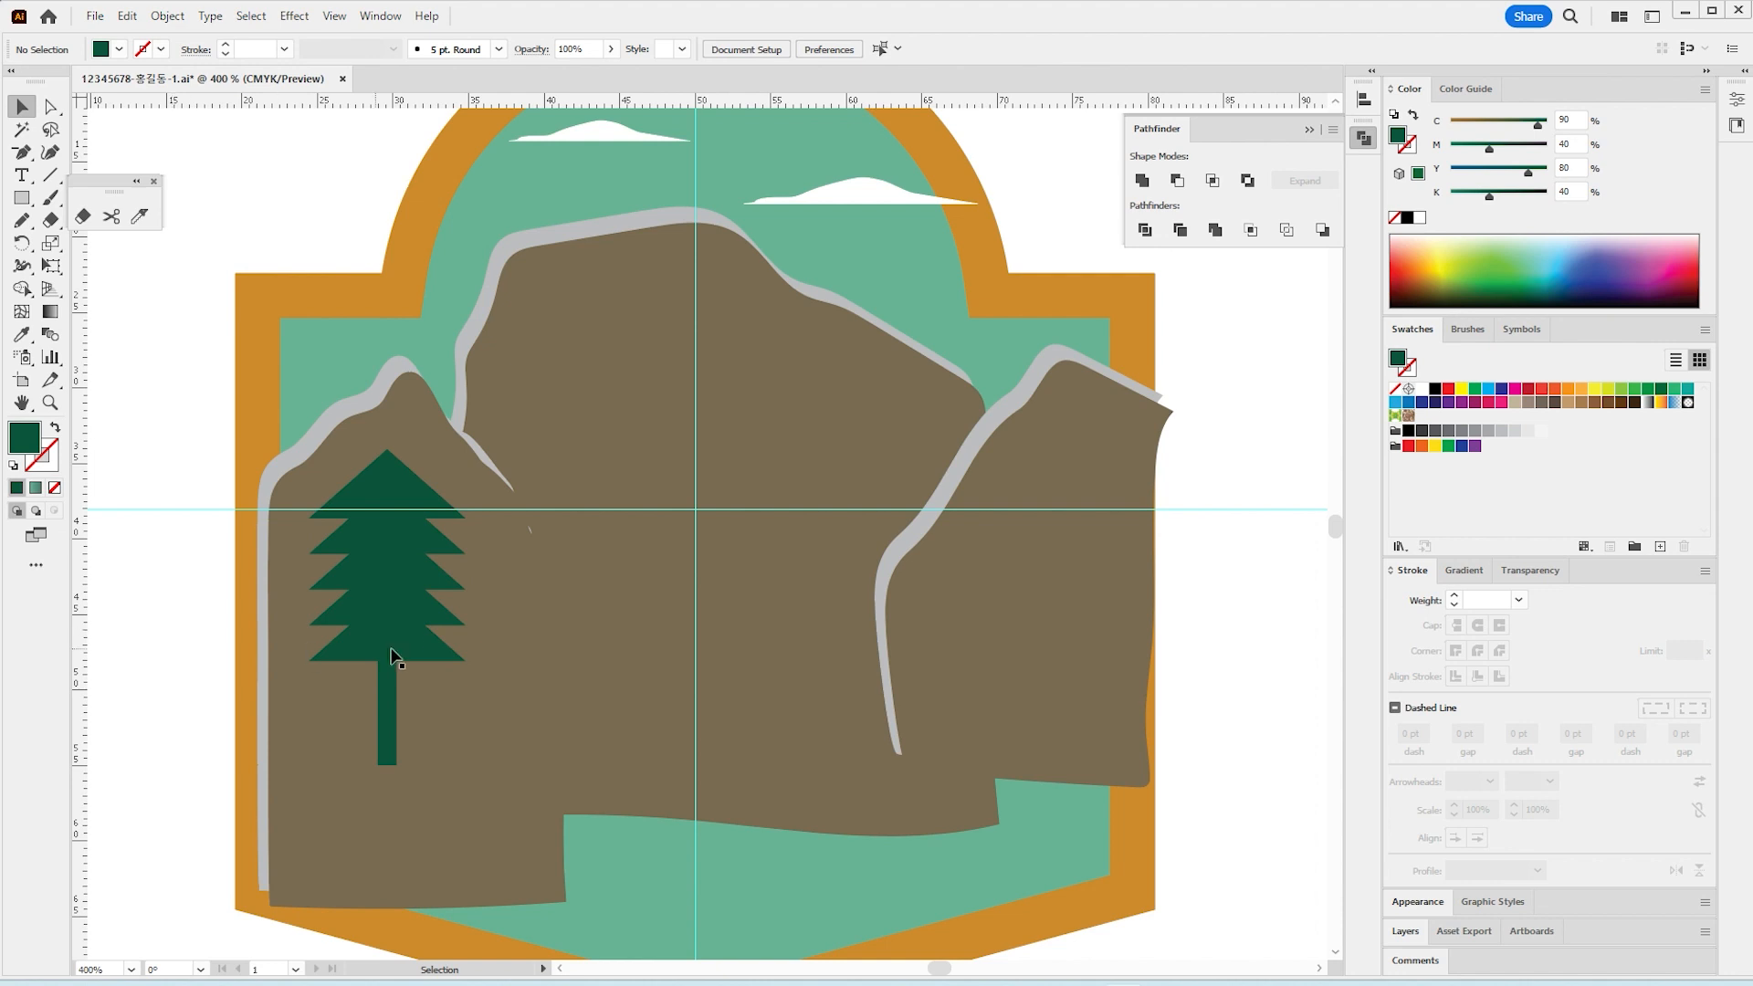
Step: Draw a thin dark green vertical stem about 0.35 mm wide and 17.4 mm high on the right mountain
key("z")
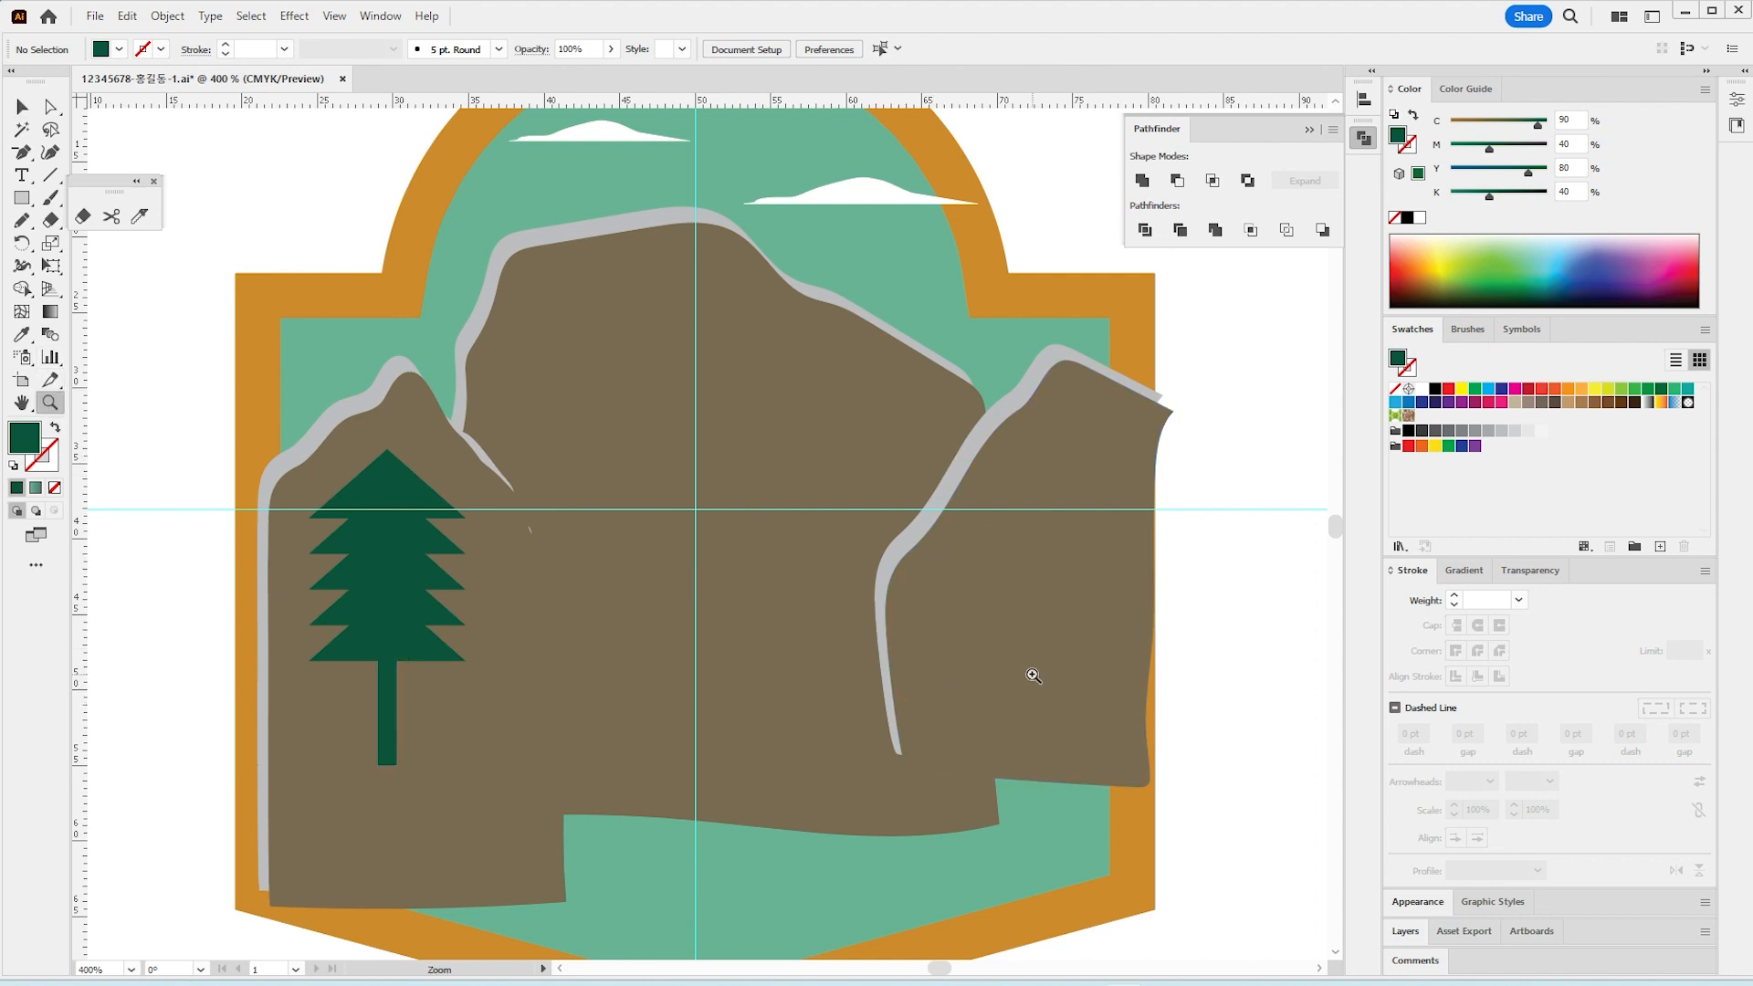
left_click(1033, 675)
left_click(577, 369)
left_click(24, 199)
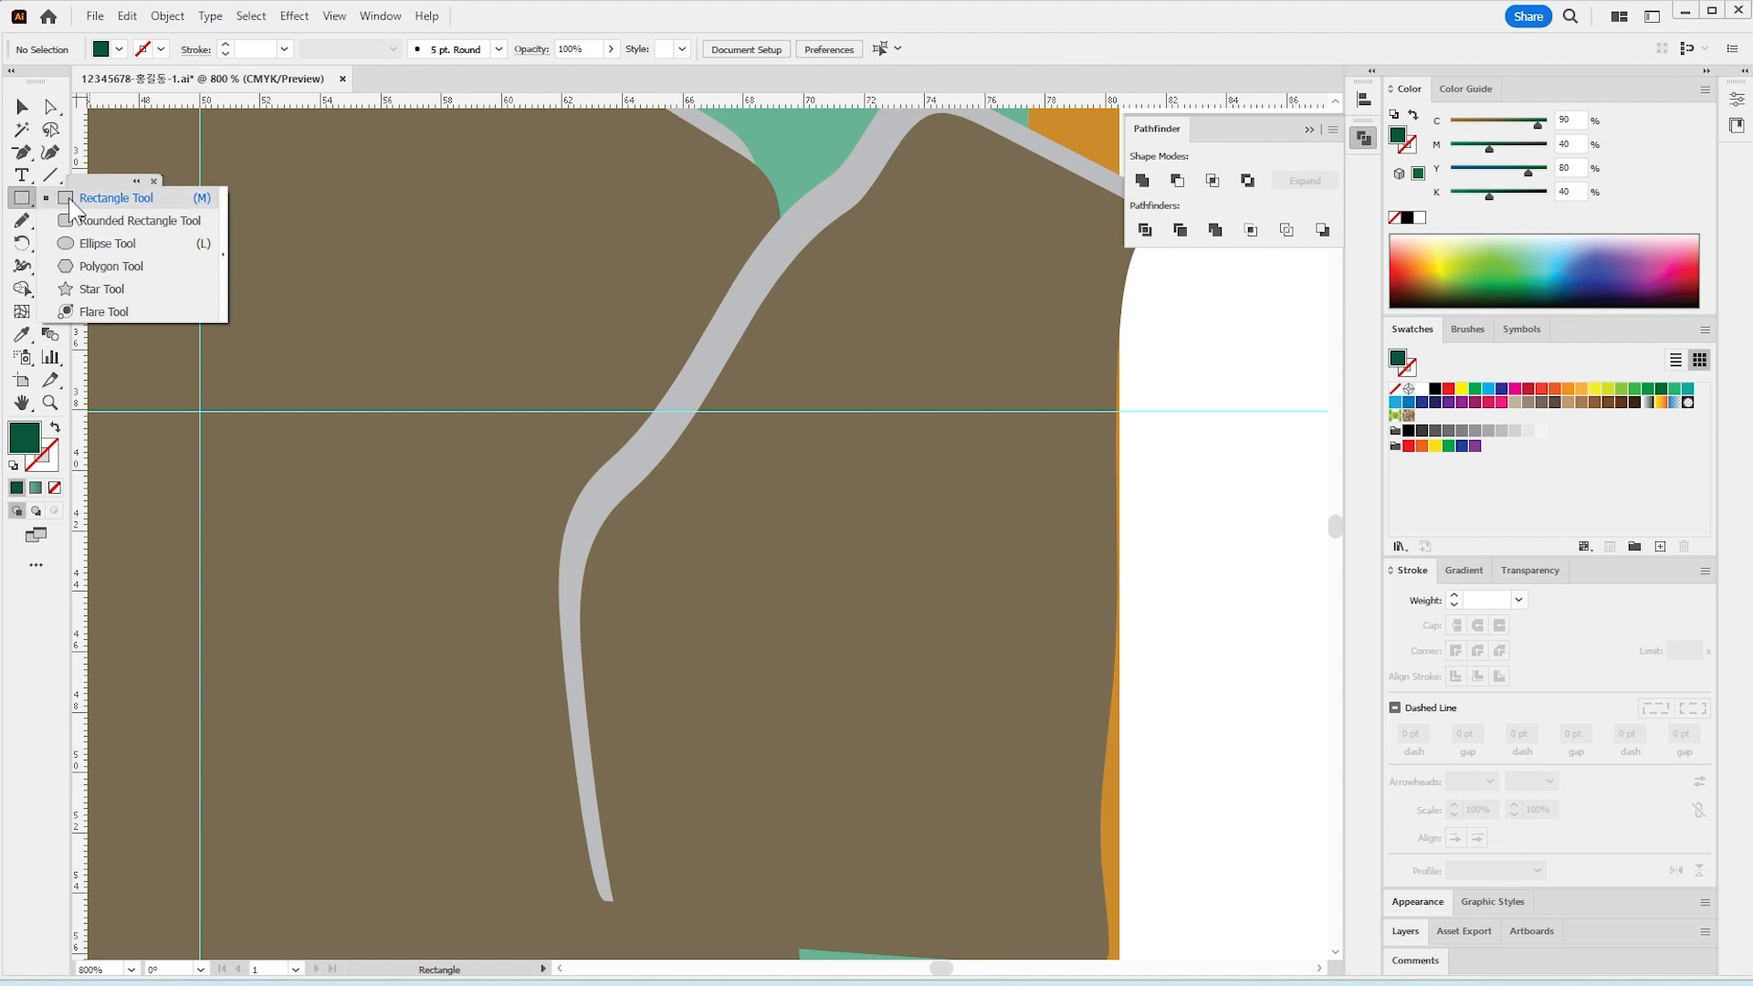
left_click(69, 200)
left_click_drag(772, 508, 783, 932)
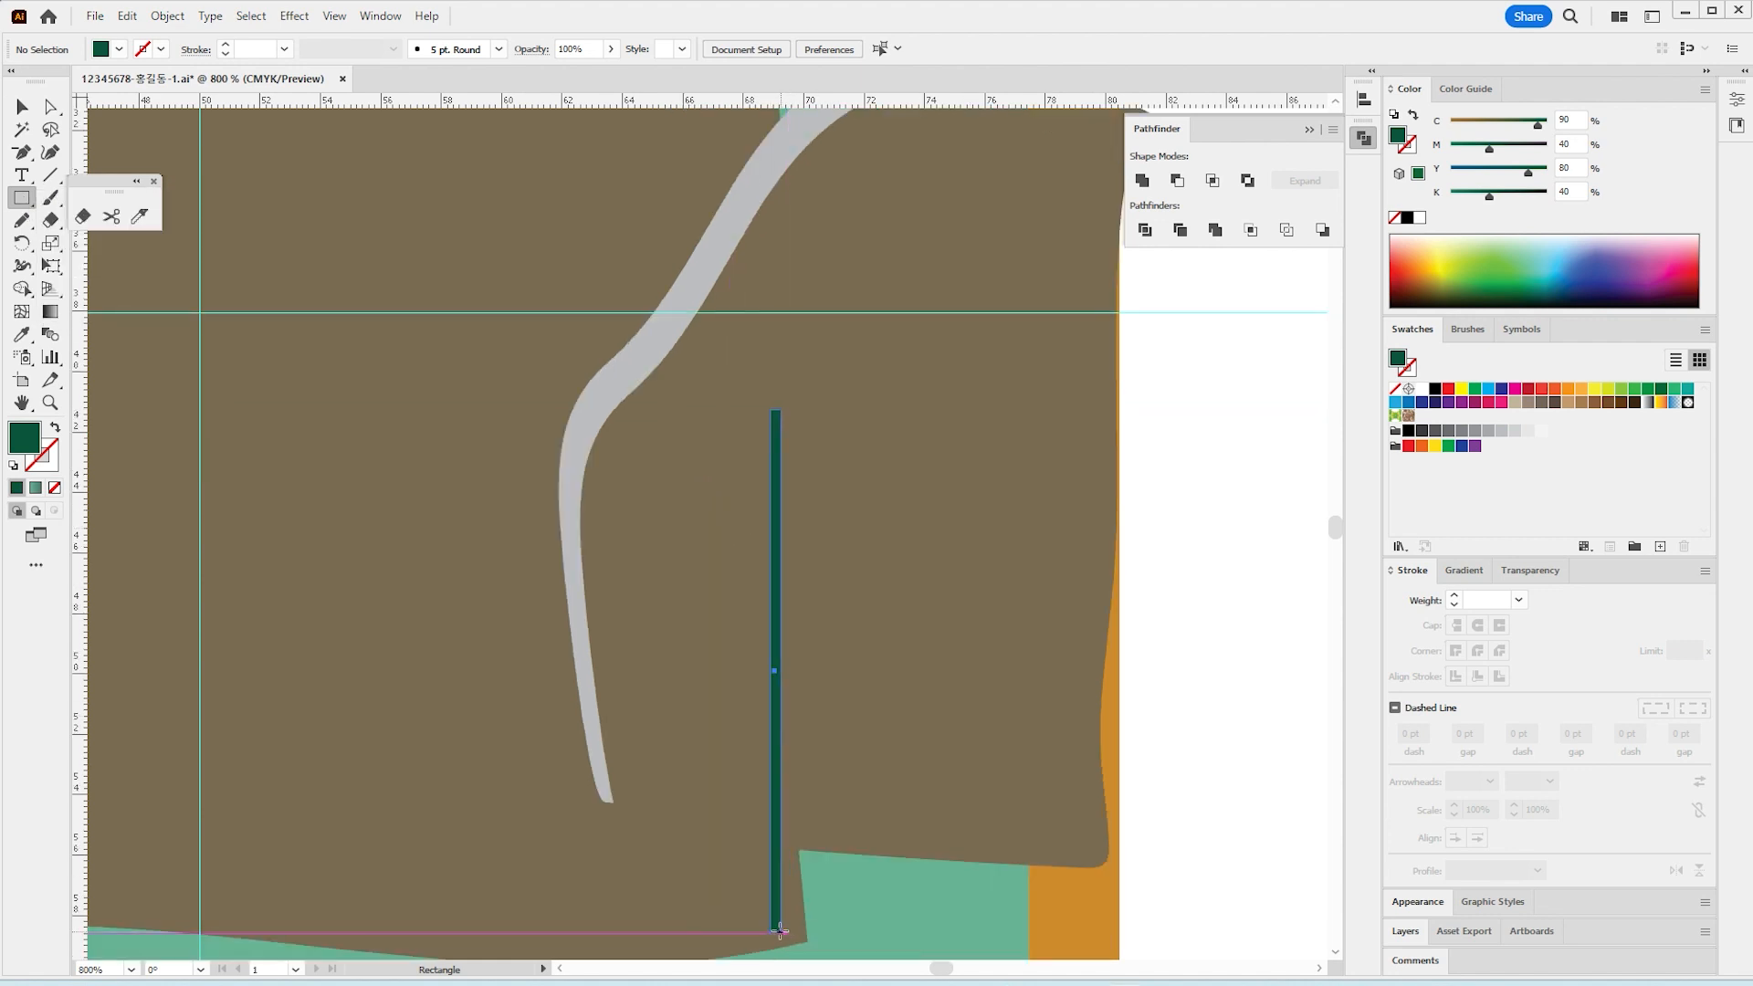
Step: Draw a dark green ellipse about 13 by 8.6 mm beside the stem and erase its upper half in a straight cut
left_click(11, 202)
left_click(100, 243)
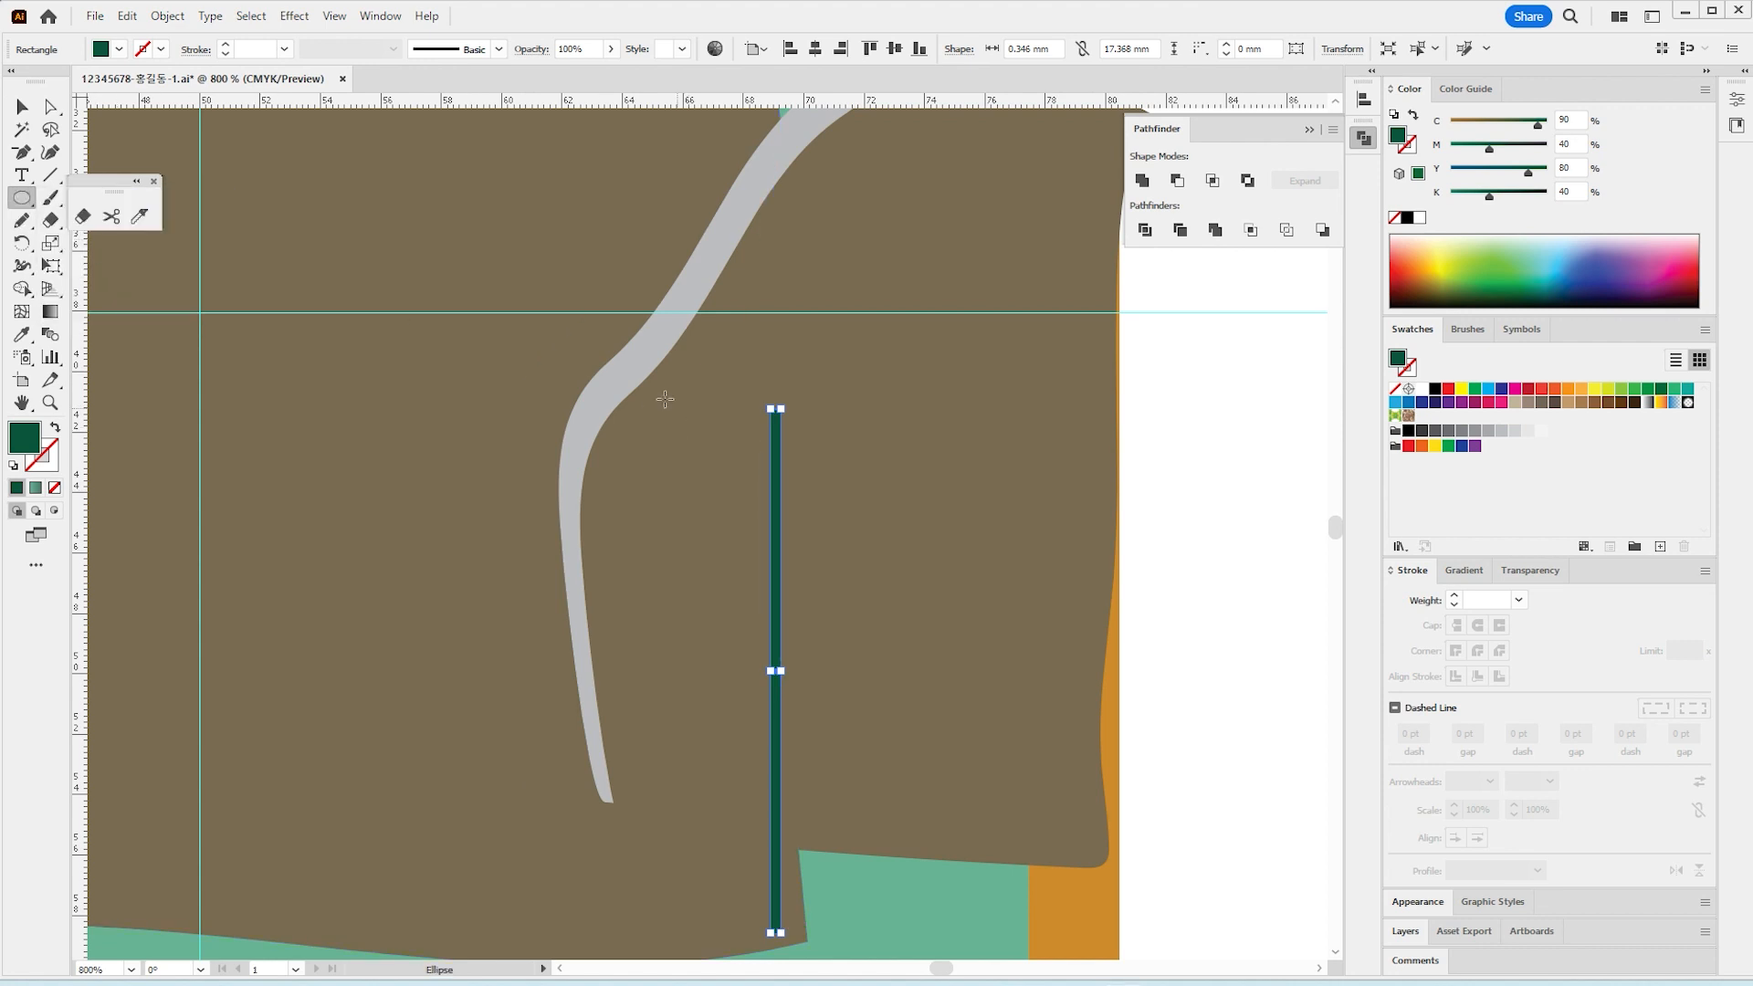
left_click_drag(364, 272, 758, 532)
key("shift+e")
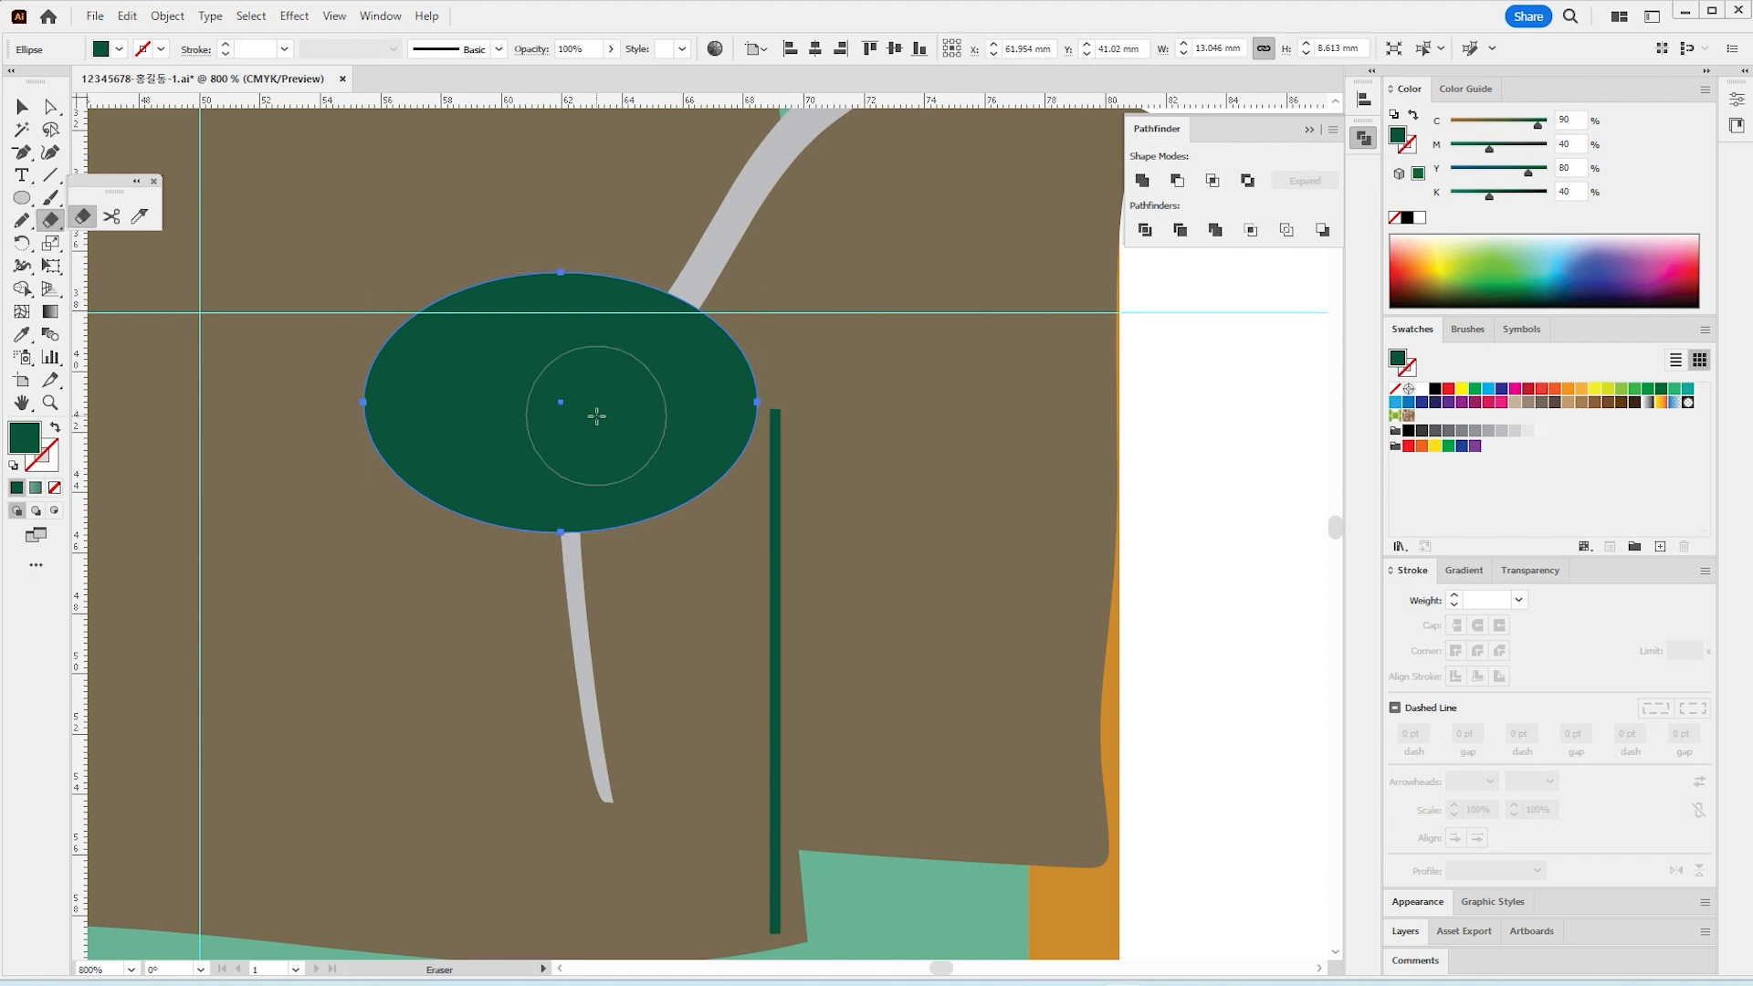
mouse_move(333, 216)
left_mouse_down()
mouse_move(776, 376)
mouse_move(781, 404)
left_mouse_up()
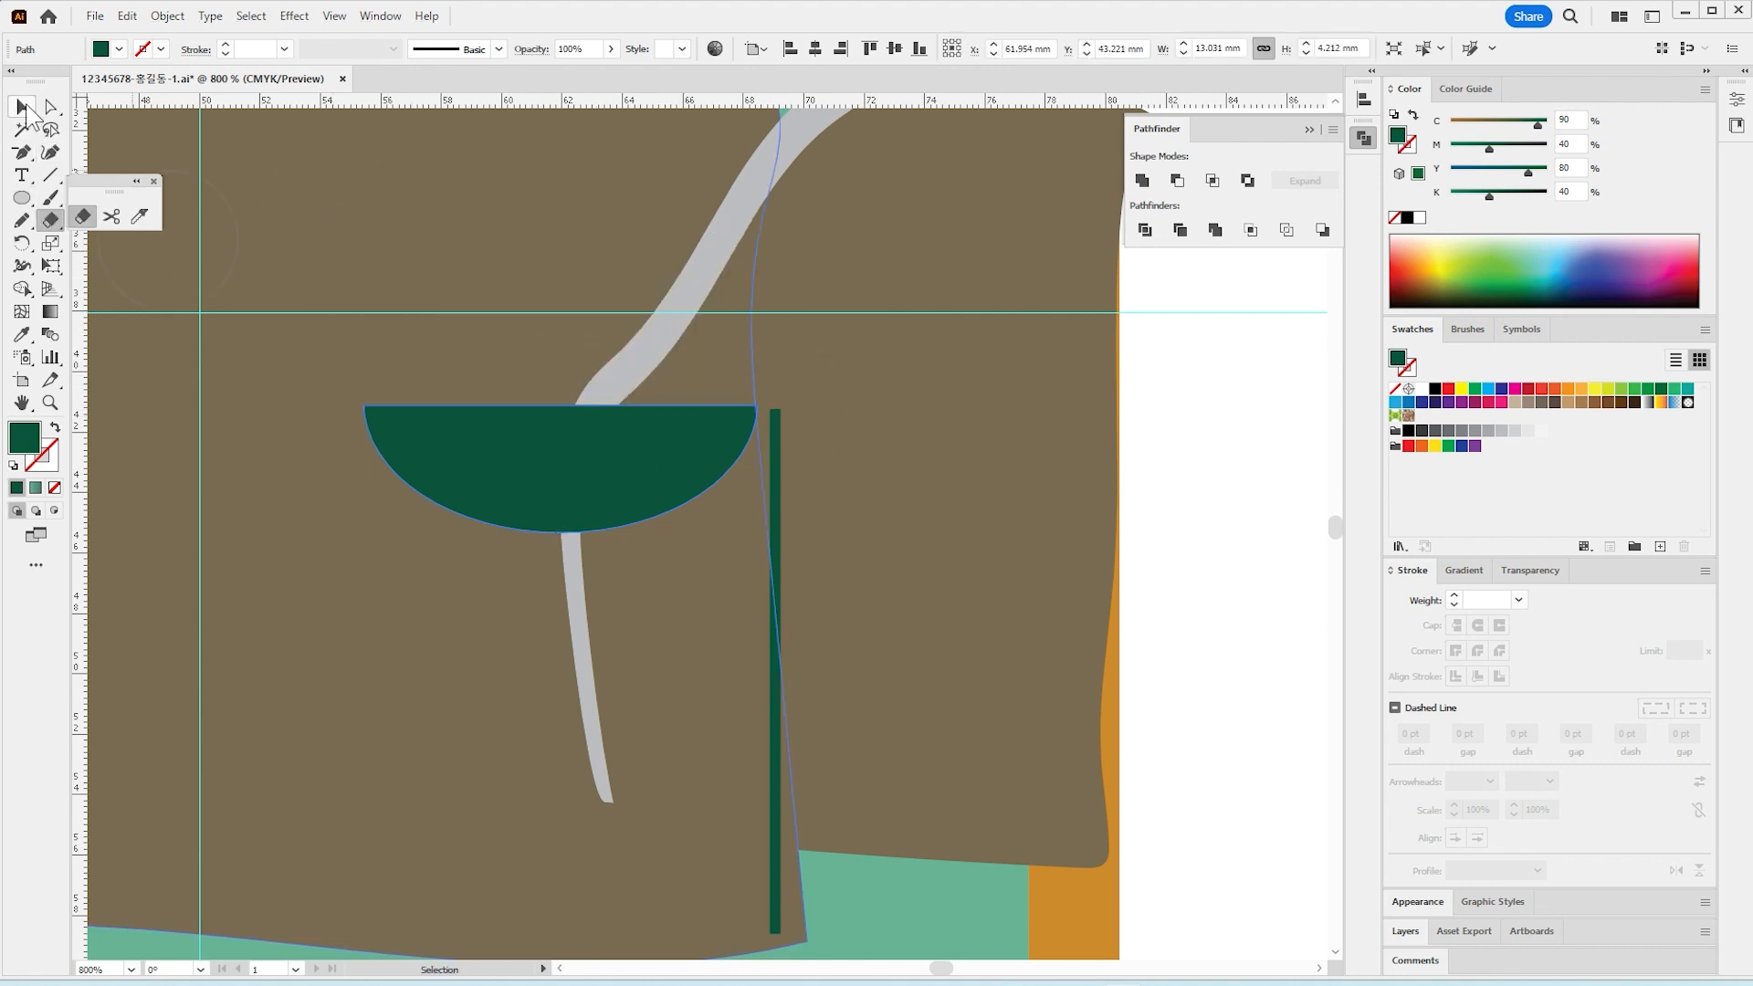
Step: Shrink the half ellipse and tilt it down to the right as a leaf at the stem's top, about 6.2 by 6.1 mm
left_click(21, 106)
left_click_drag(638, 486, 868, 497)
mouse_move(927, 558)
left_mouse_down()
mouse_move(868, 629)
mouse_move(813, 545)
mouse_move(767, 522)
mouse_move(896, 542)
left_mouse_up()
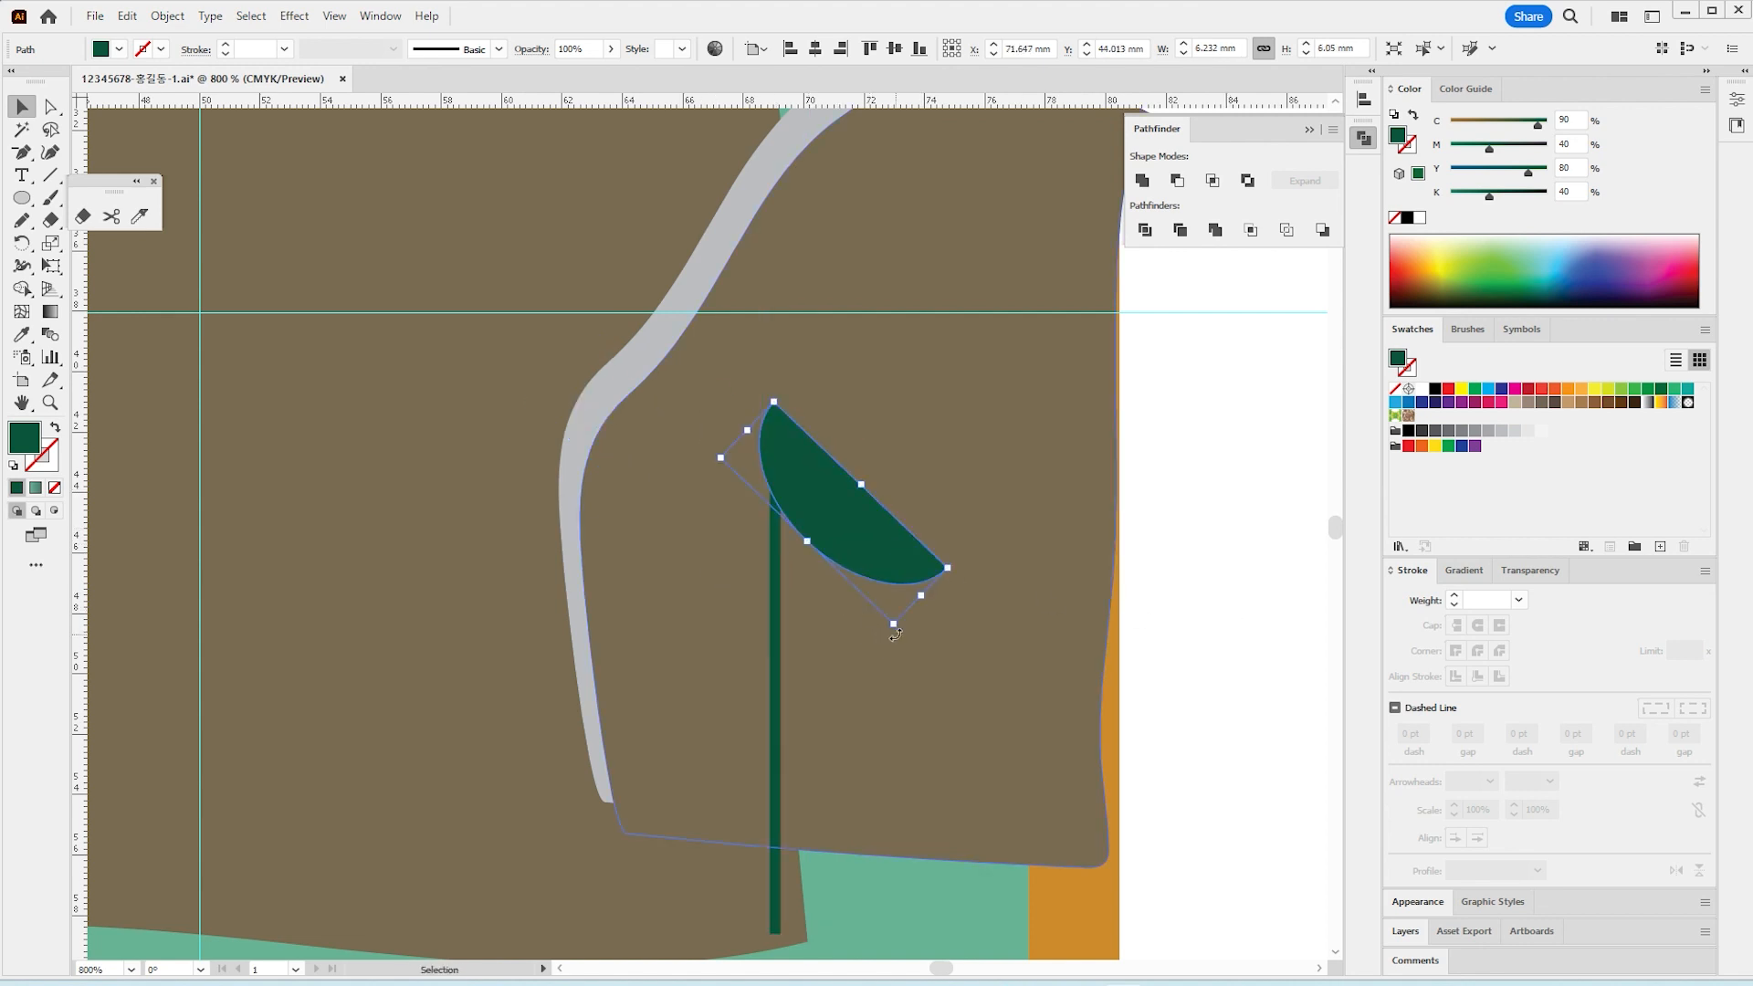
Step: Flatten the leaf's tilt at the stem's top to about 7.1 by 5 mm and add two evenly spaced copies straight below it
left_click_drag(895, 634, 924, 627)
left_click_drag(760, 484, 778, 471)
left_click_drag(816, 472, 839, 618)
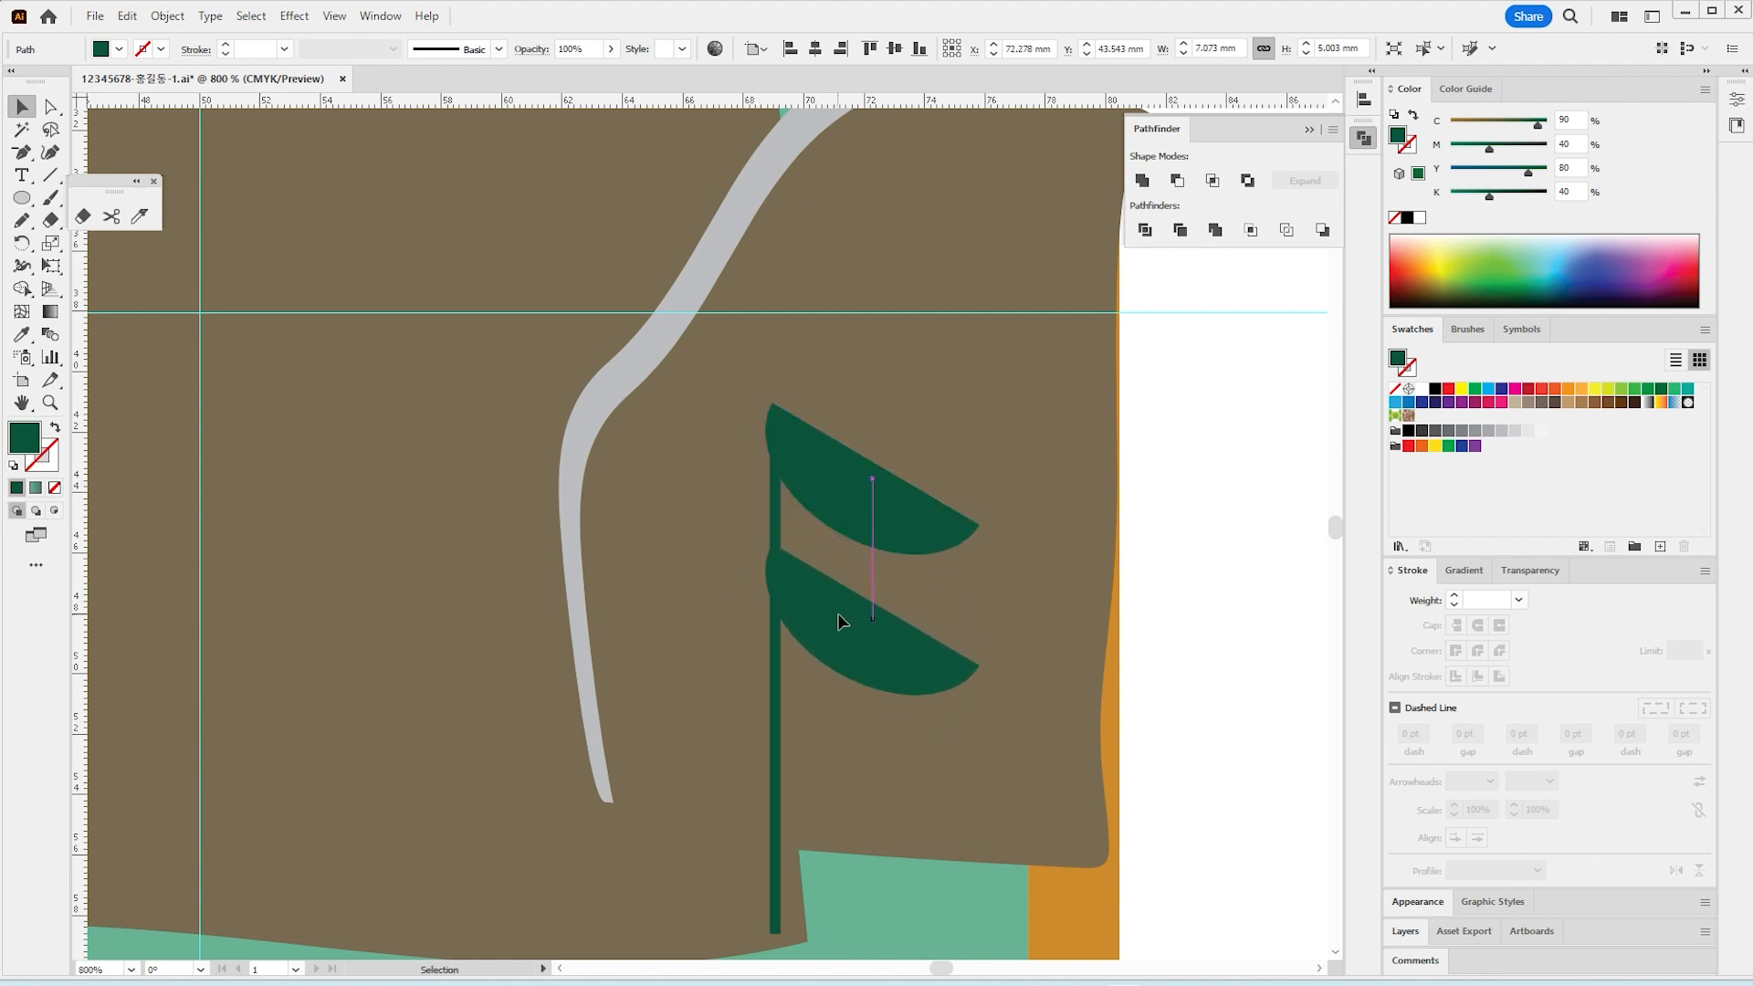
key("ctrl+z")
left_click_drag(840, 504, 846, 620)
key("ctrl+d")
Step: Reflect a copy of the three leaves across a vertical axis at the stem
left_click(863, 535)
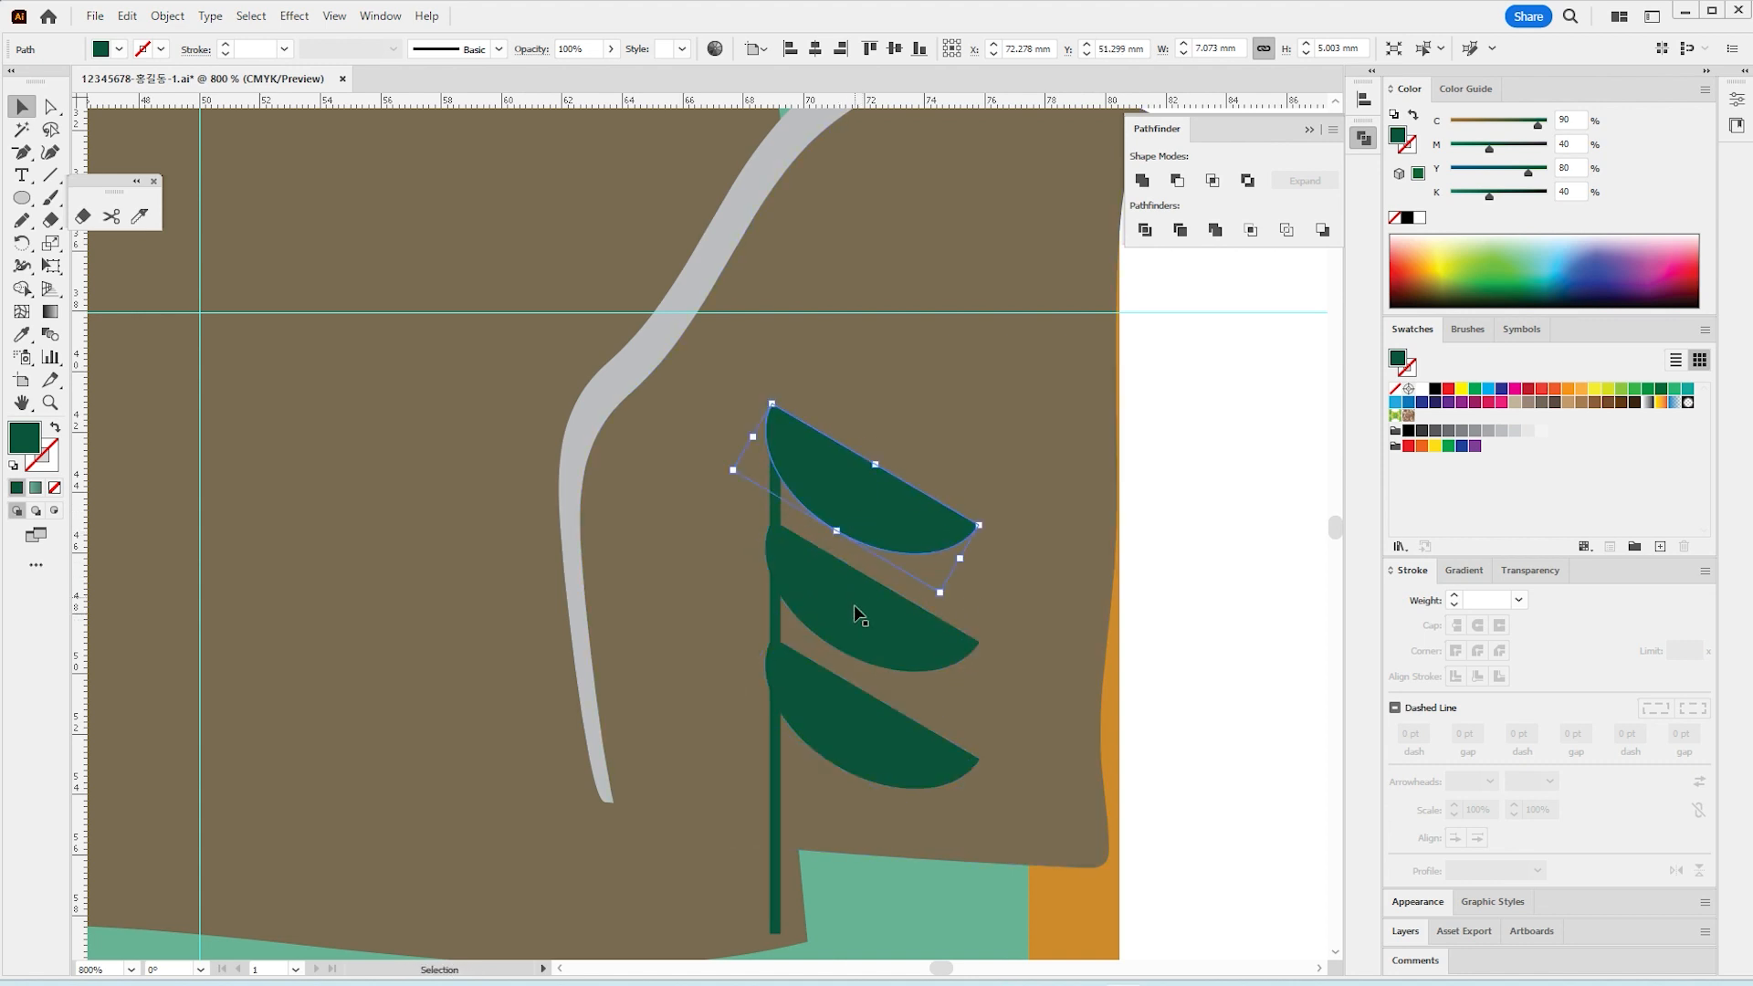
left_click(852, 607, "shift")
left_click(847, 701, "shift")
key("o")
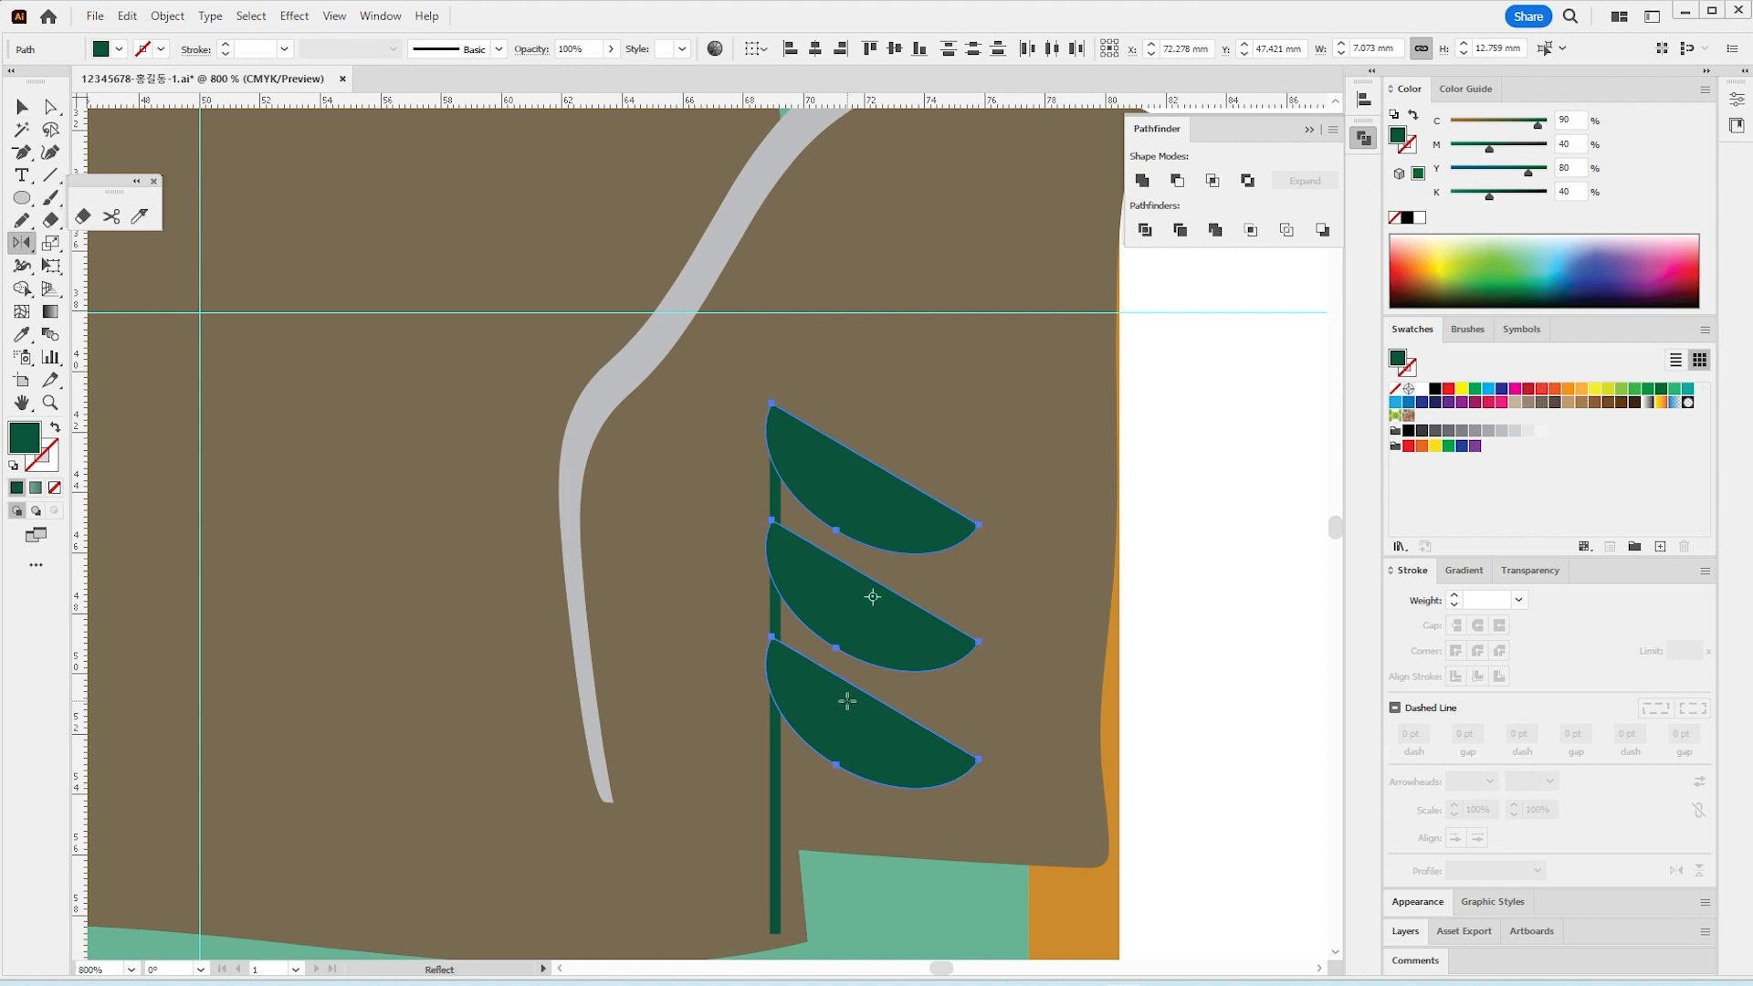
left_click(826, 630)
left_click(777, 564, "alt")
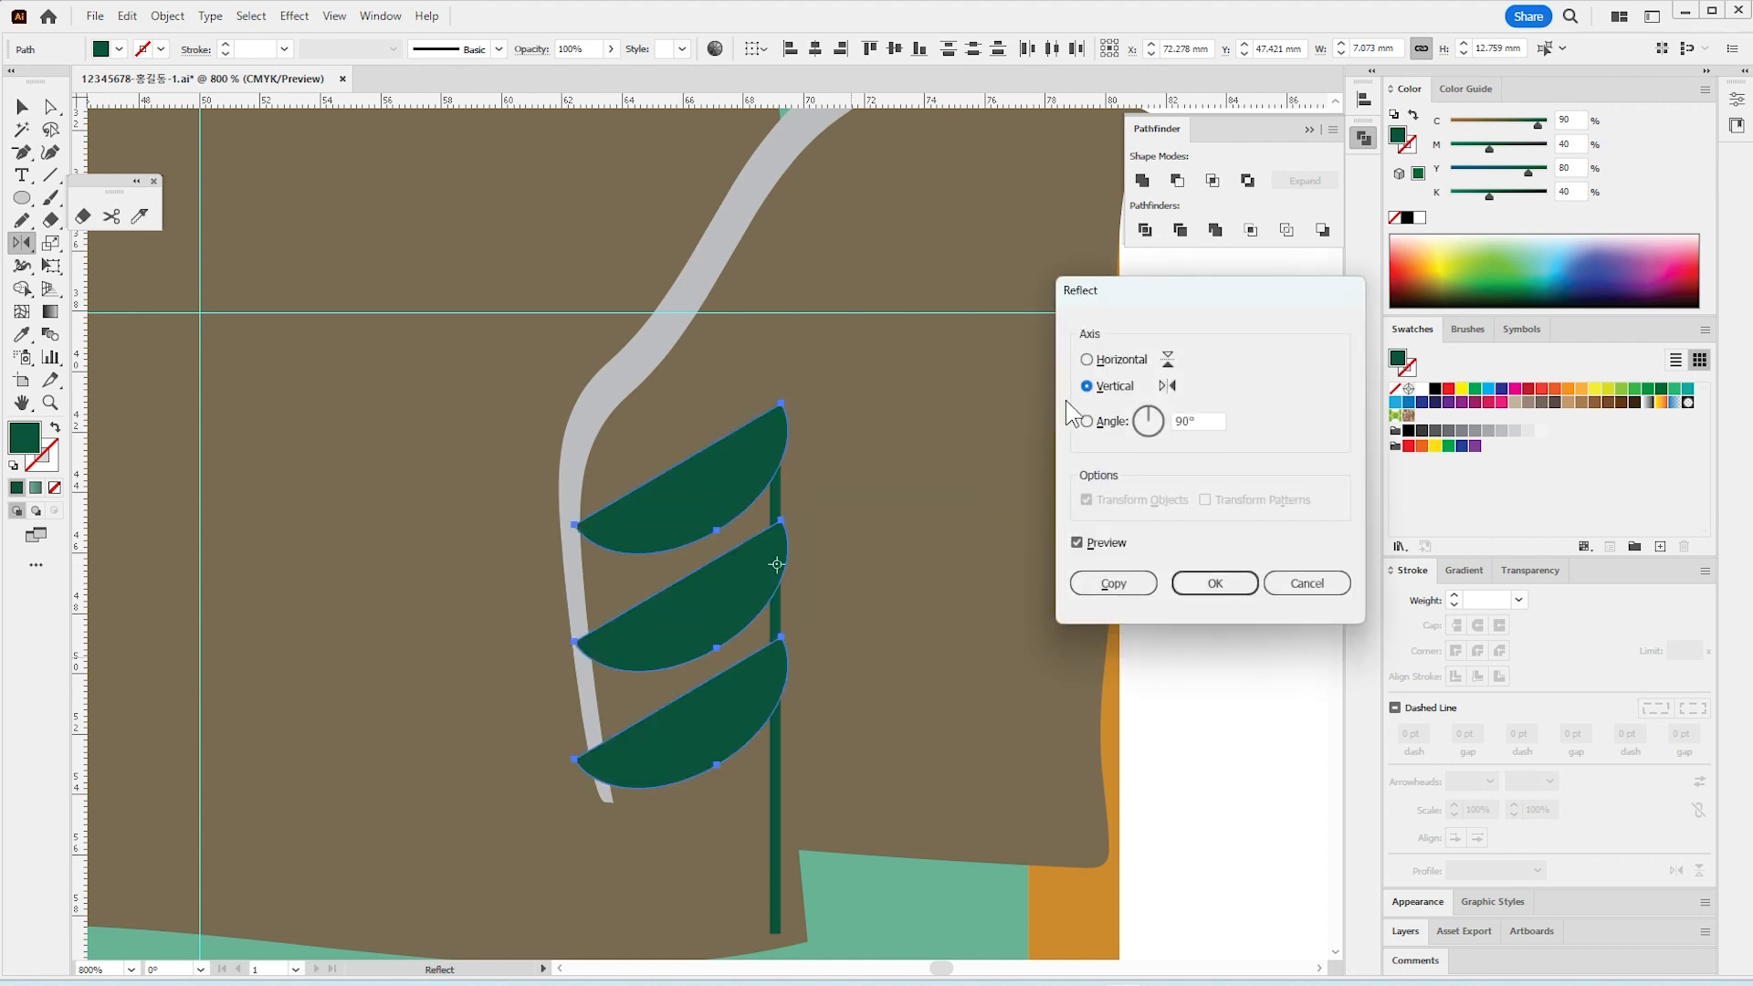
key("ctrl+2")
left_click_drag(1064, 375, 1181, 401)
left_click(1113, 583)
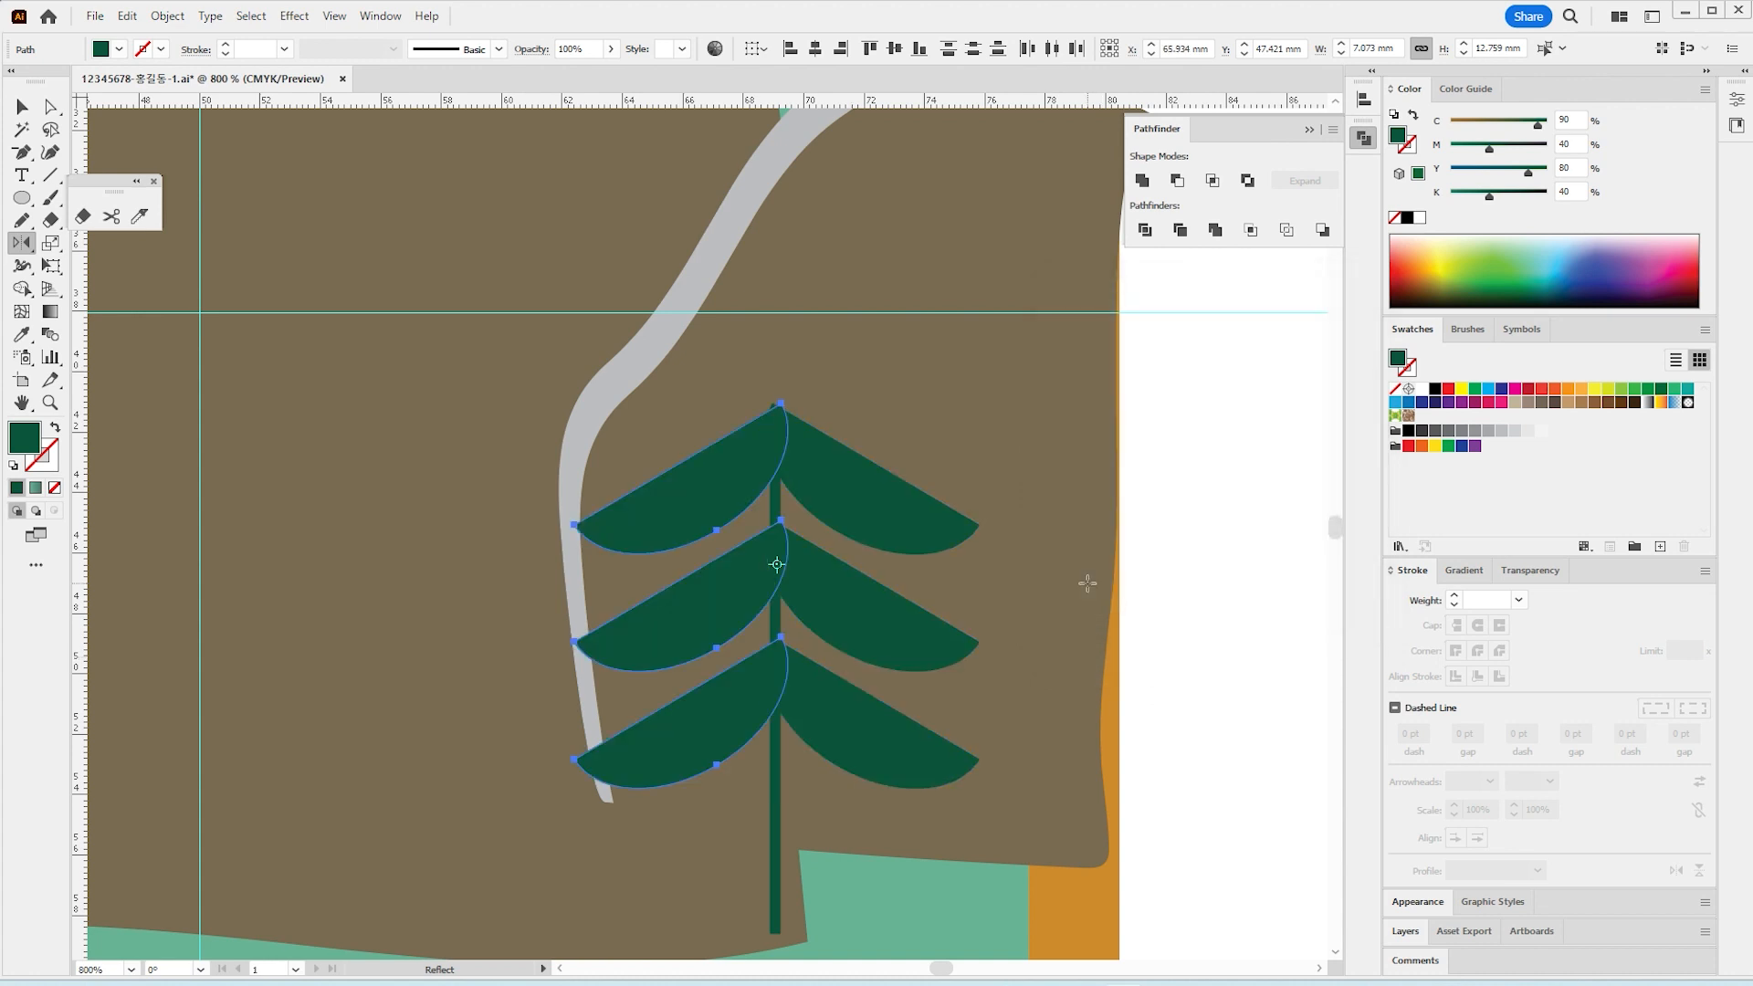
Step: Group all six leaves together with the stem
left_click(754, 464)
left_click(830, 493, "shift")
left_click(829, 590, "shift")
left_click(743, 628, "shift")
left_click(776, 722, "shift")
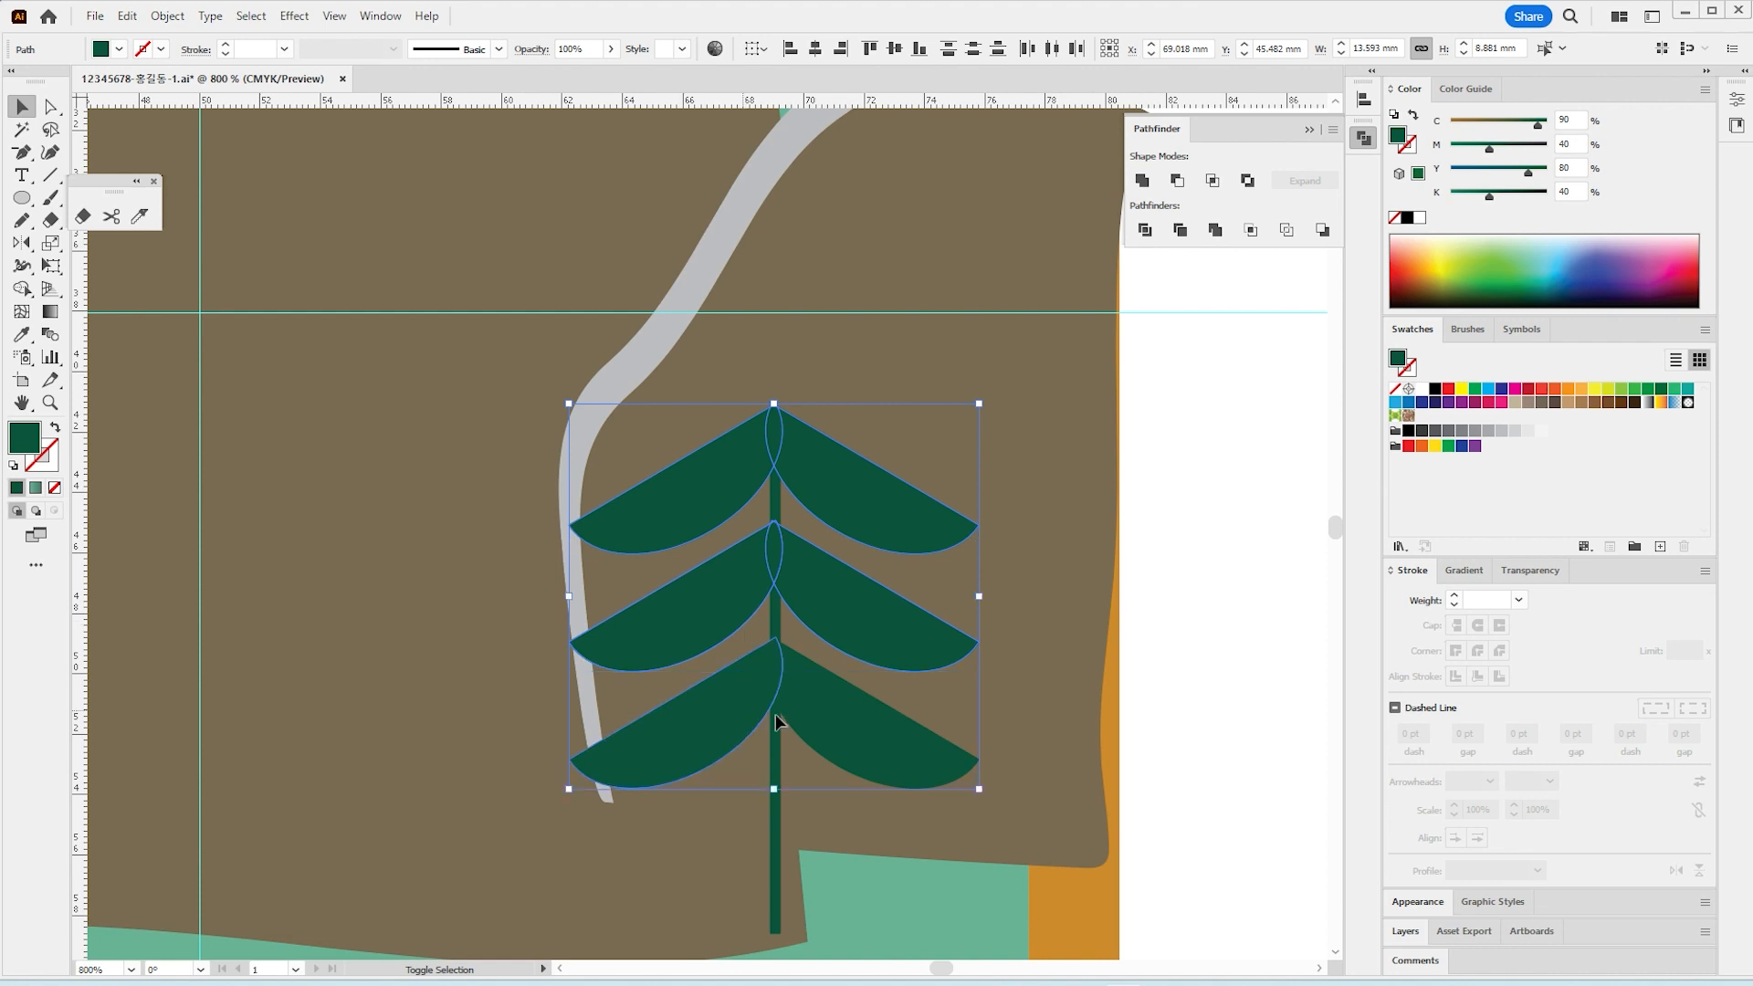
left_click(777, 763, "shift")
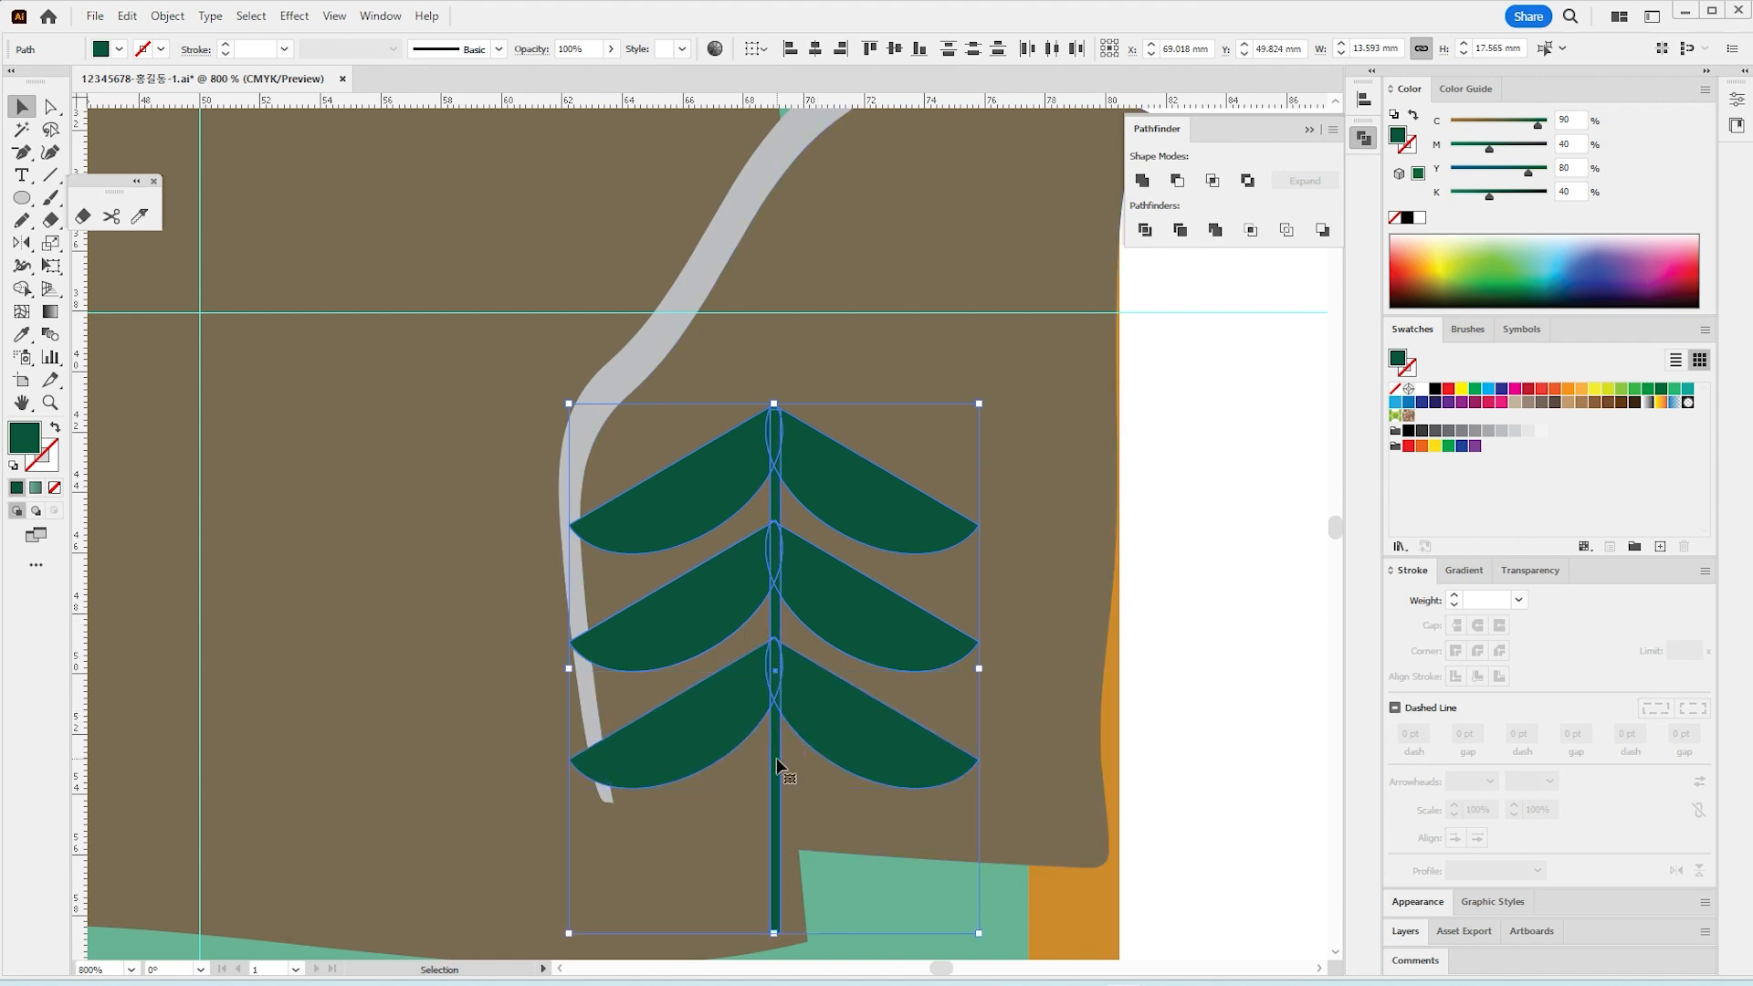
key("ctrl+g")
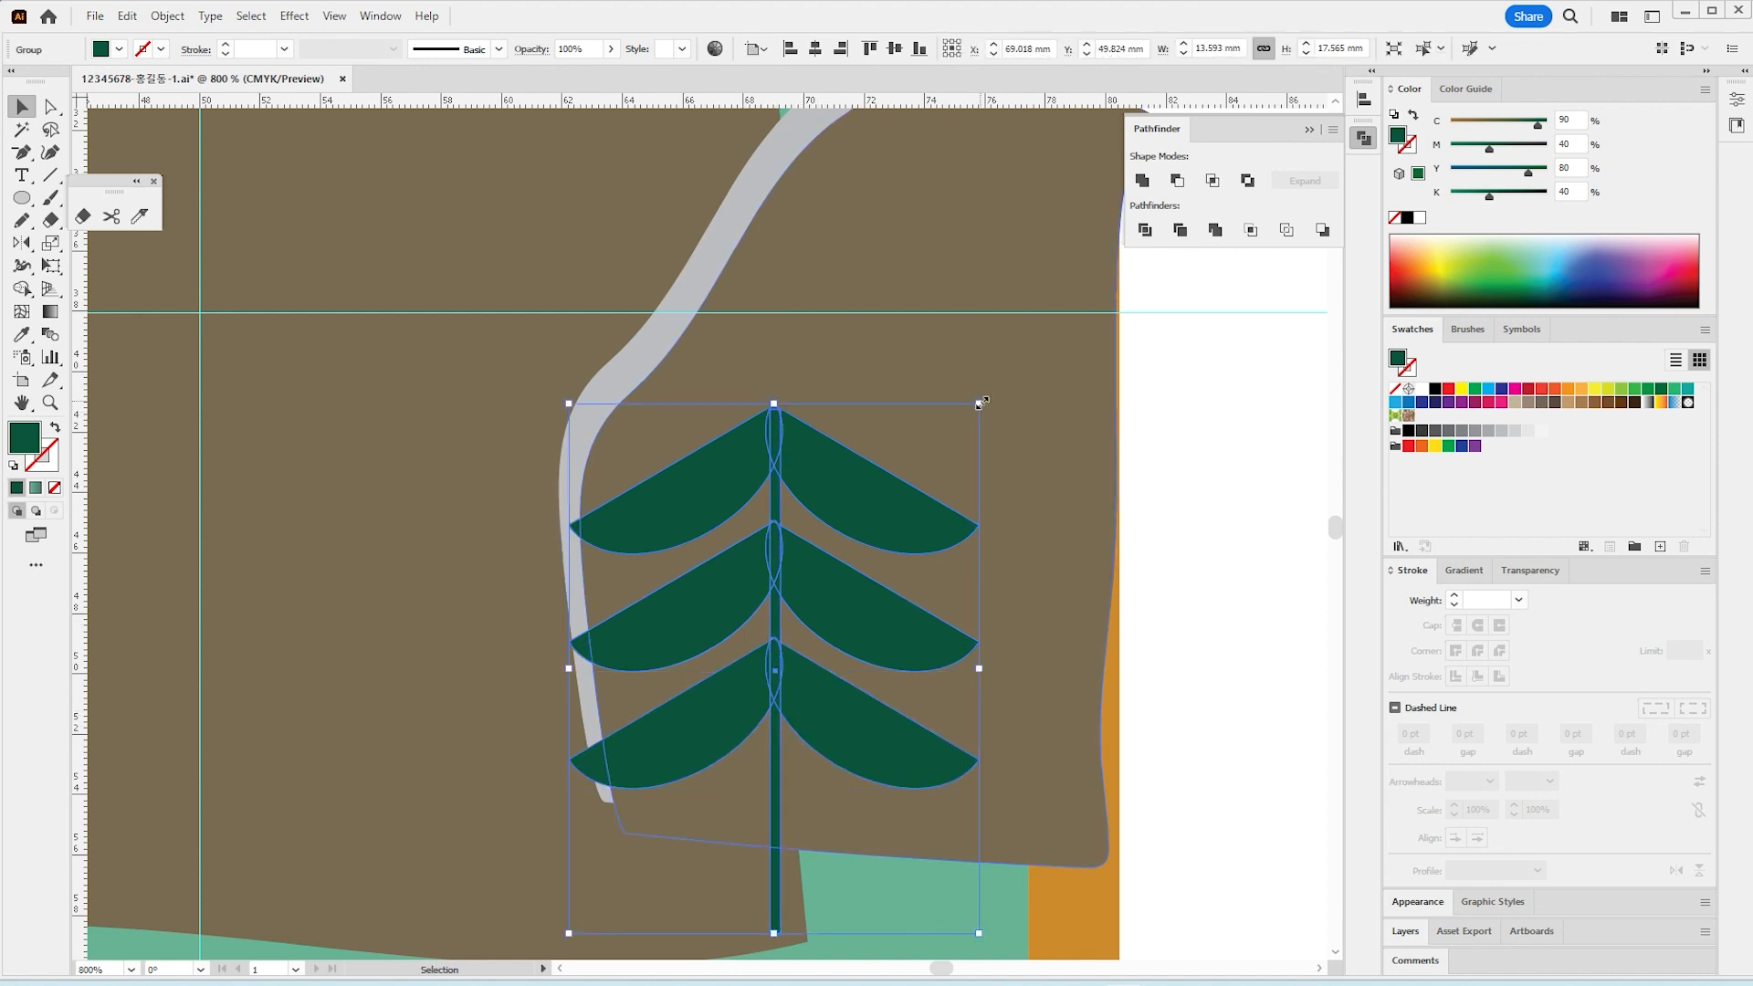
Step: Move the leafy plant slightly to the right and down on the right mountain
key("ctrl+minus")
key("ctrl+minus")
key("ctrl+minus")
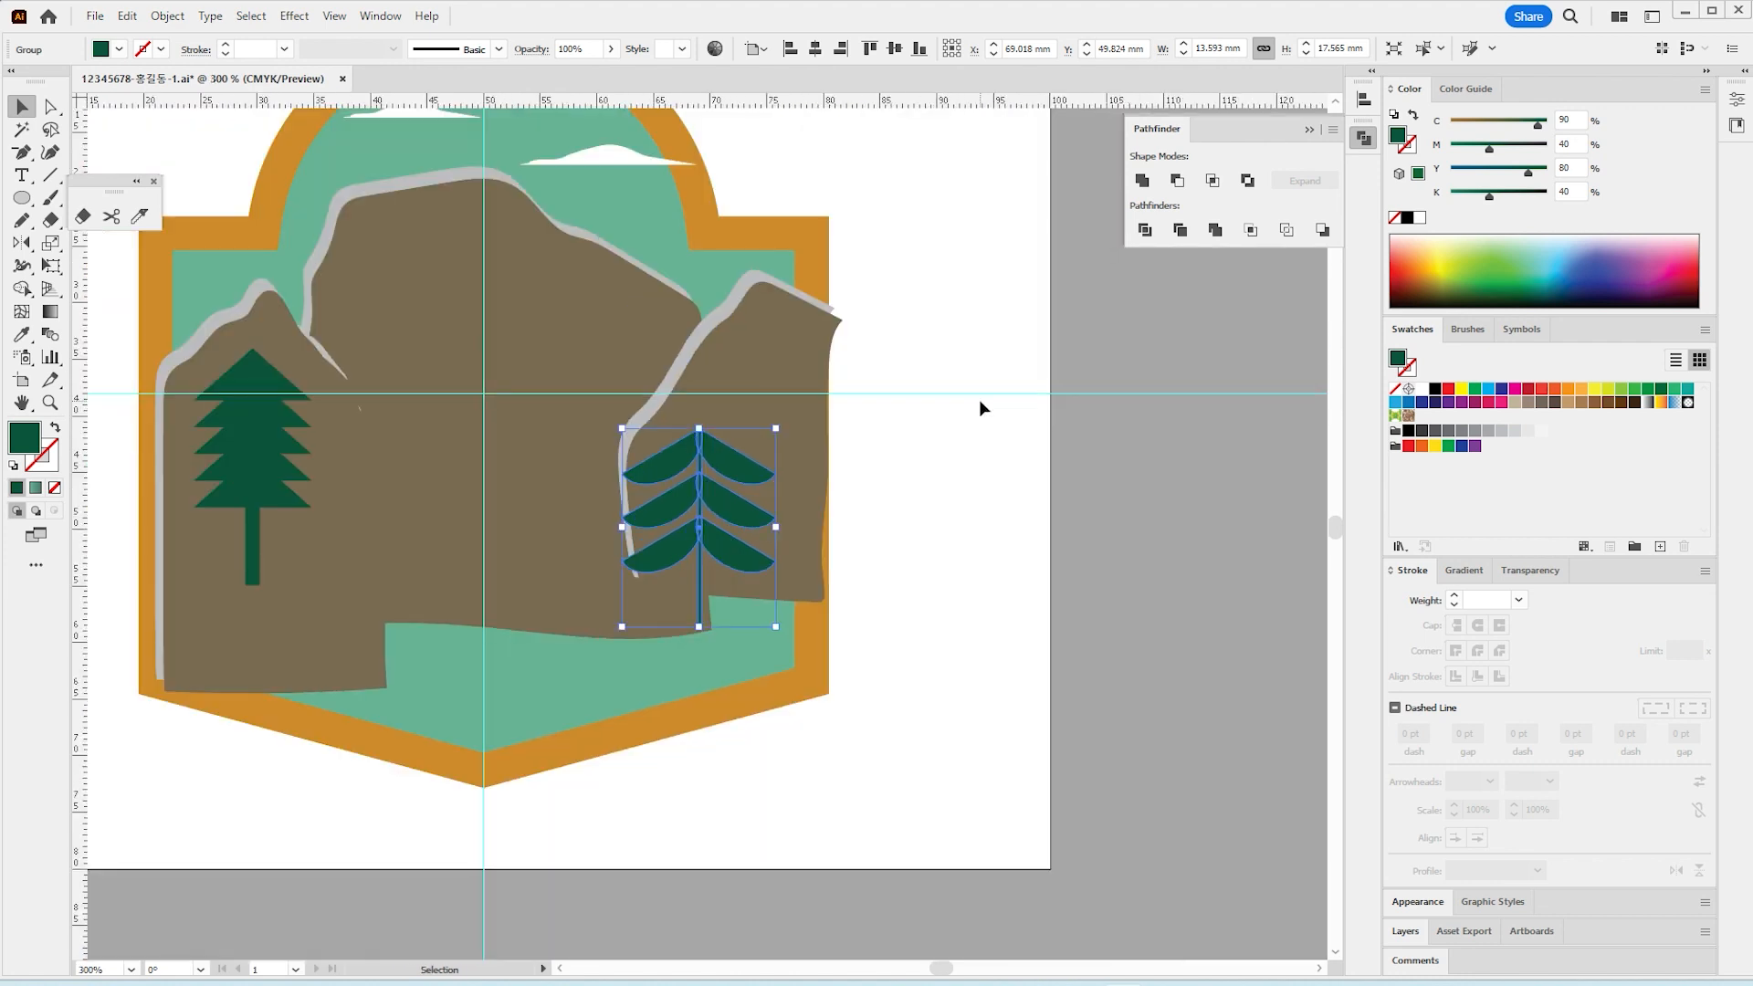
left_click_drag(727, 461, 759, 446)
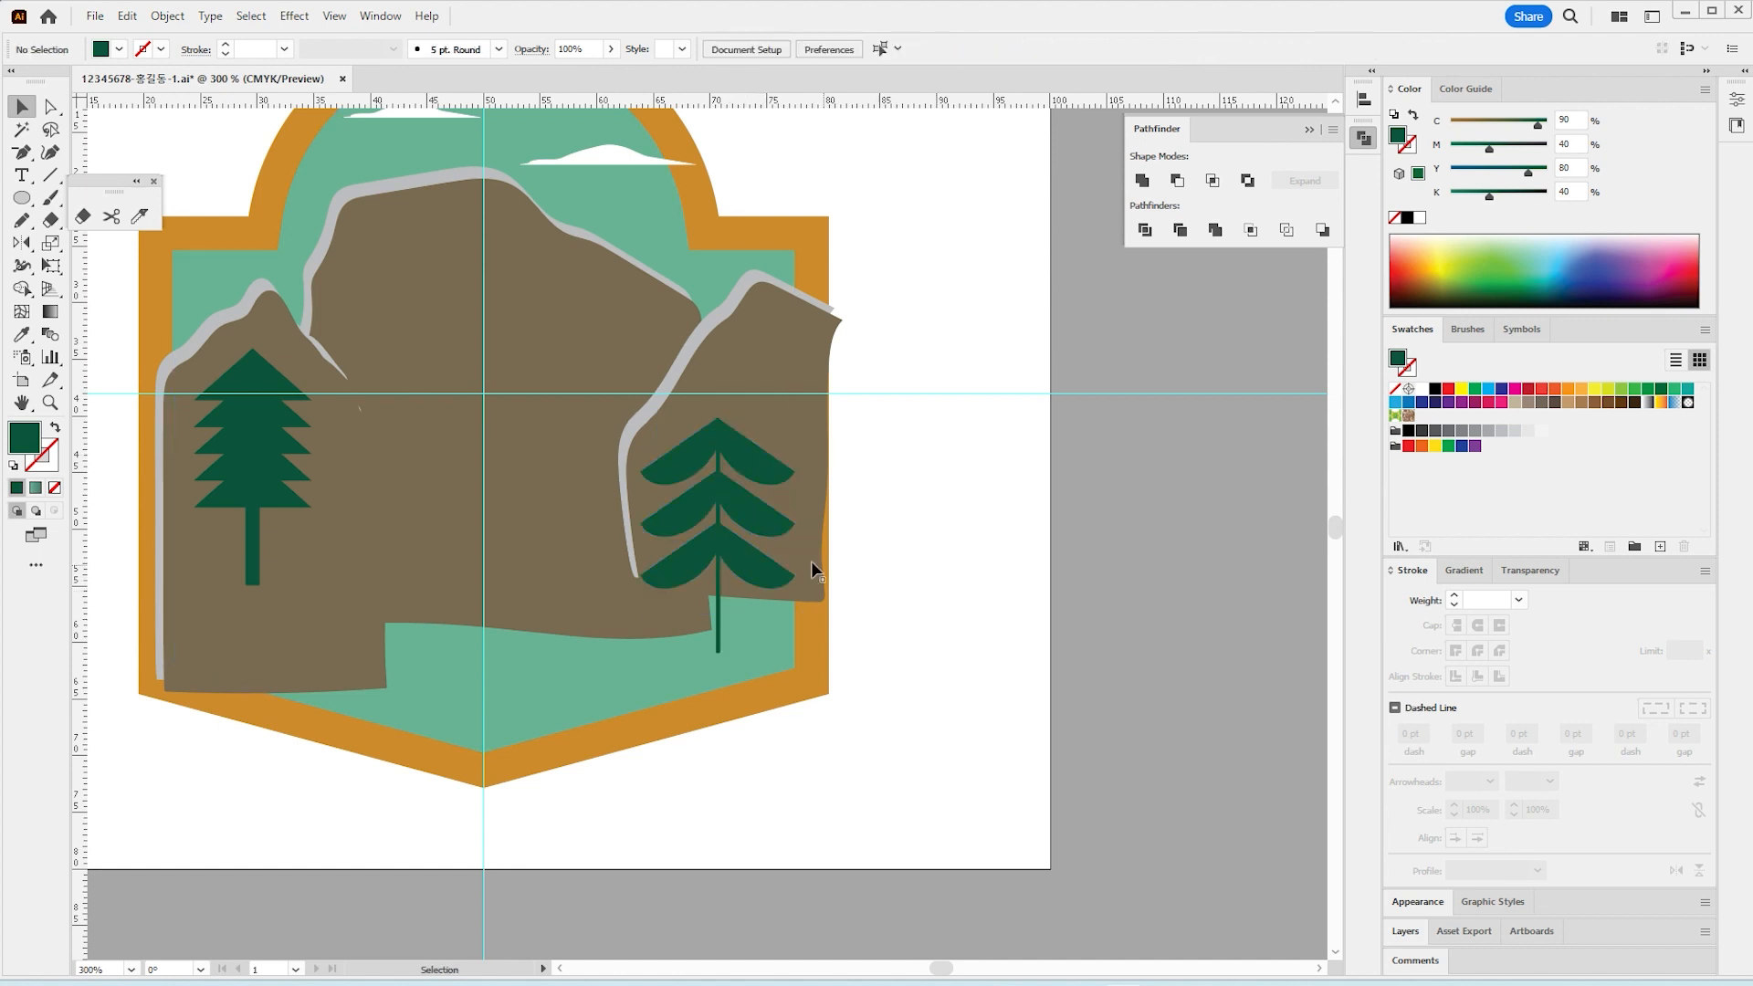
Step: Enlarge the lowest cloud and shift it down onto the right shoulder of the badge
left_click_drag(779, 559, 855, 677)
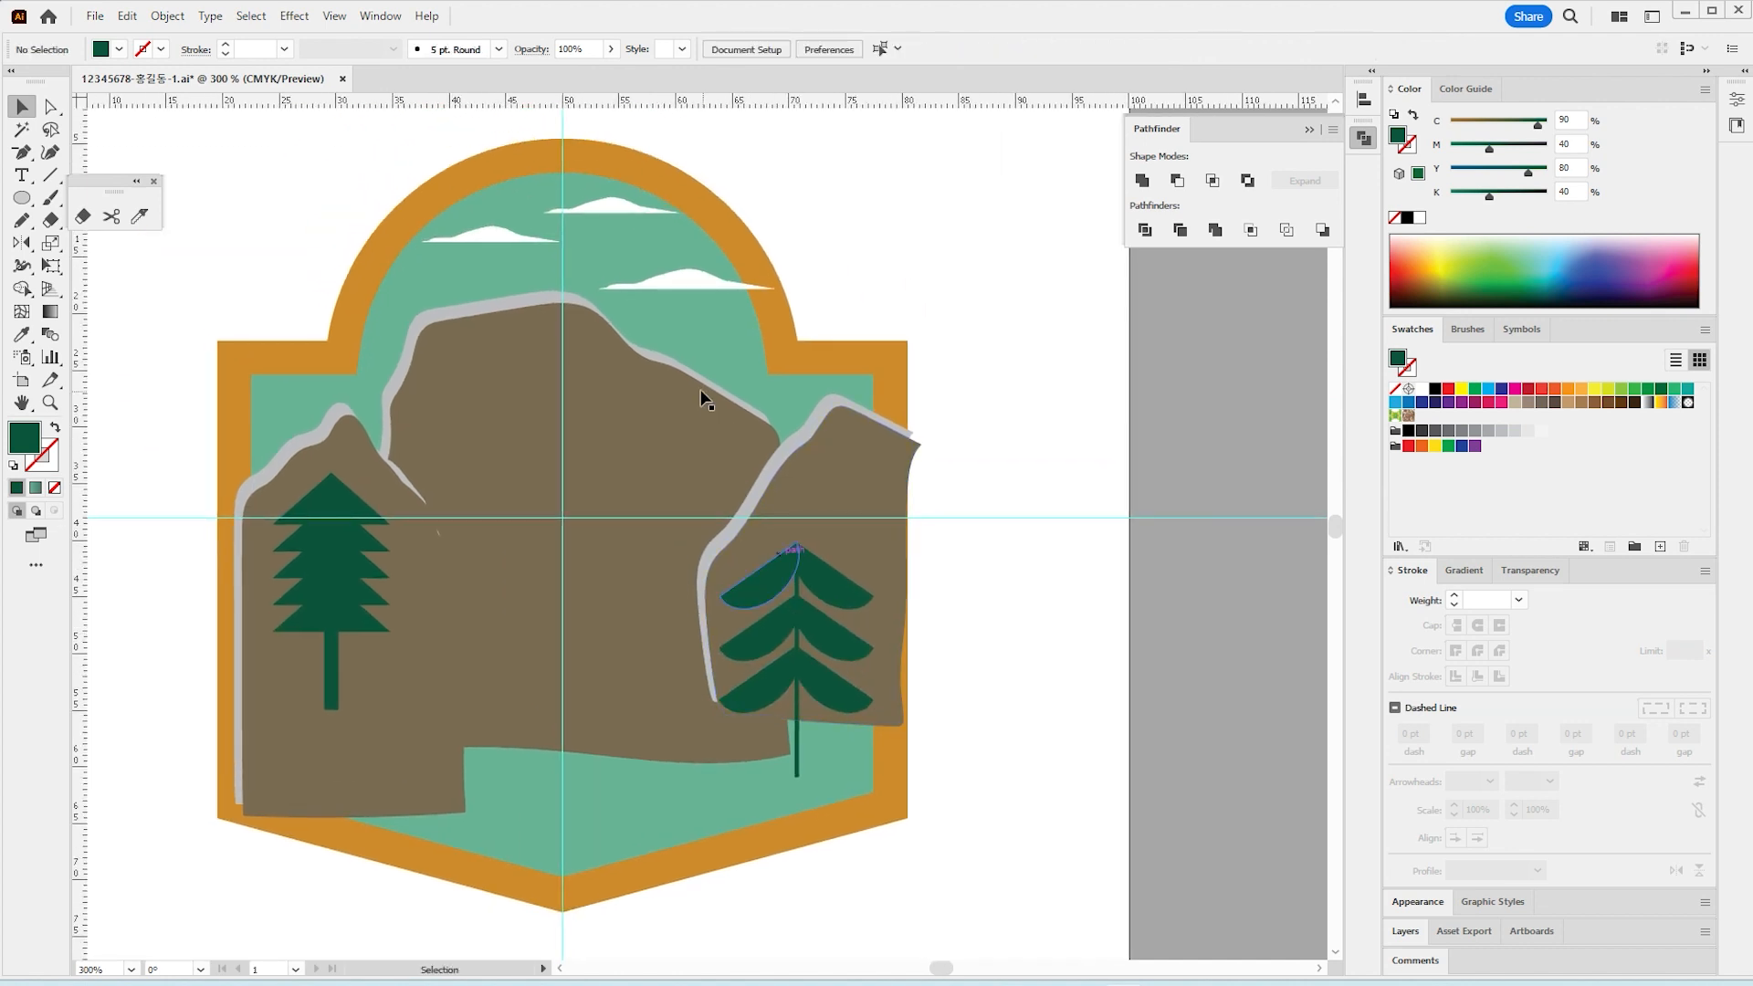
left_click_drag(687, 283, 849, 376)
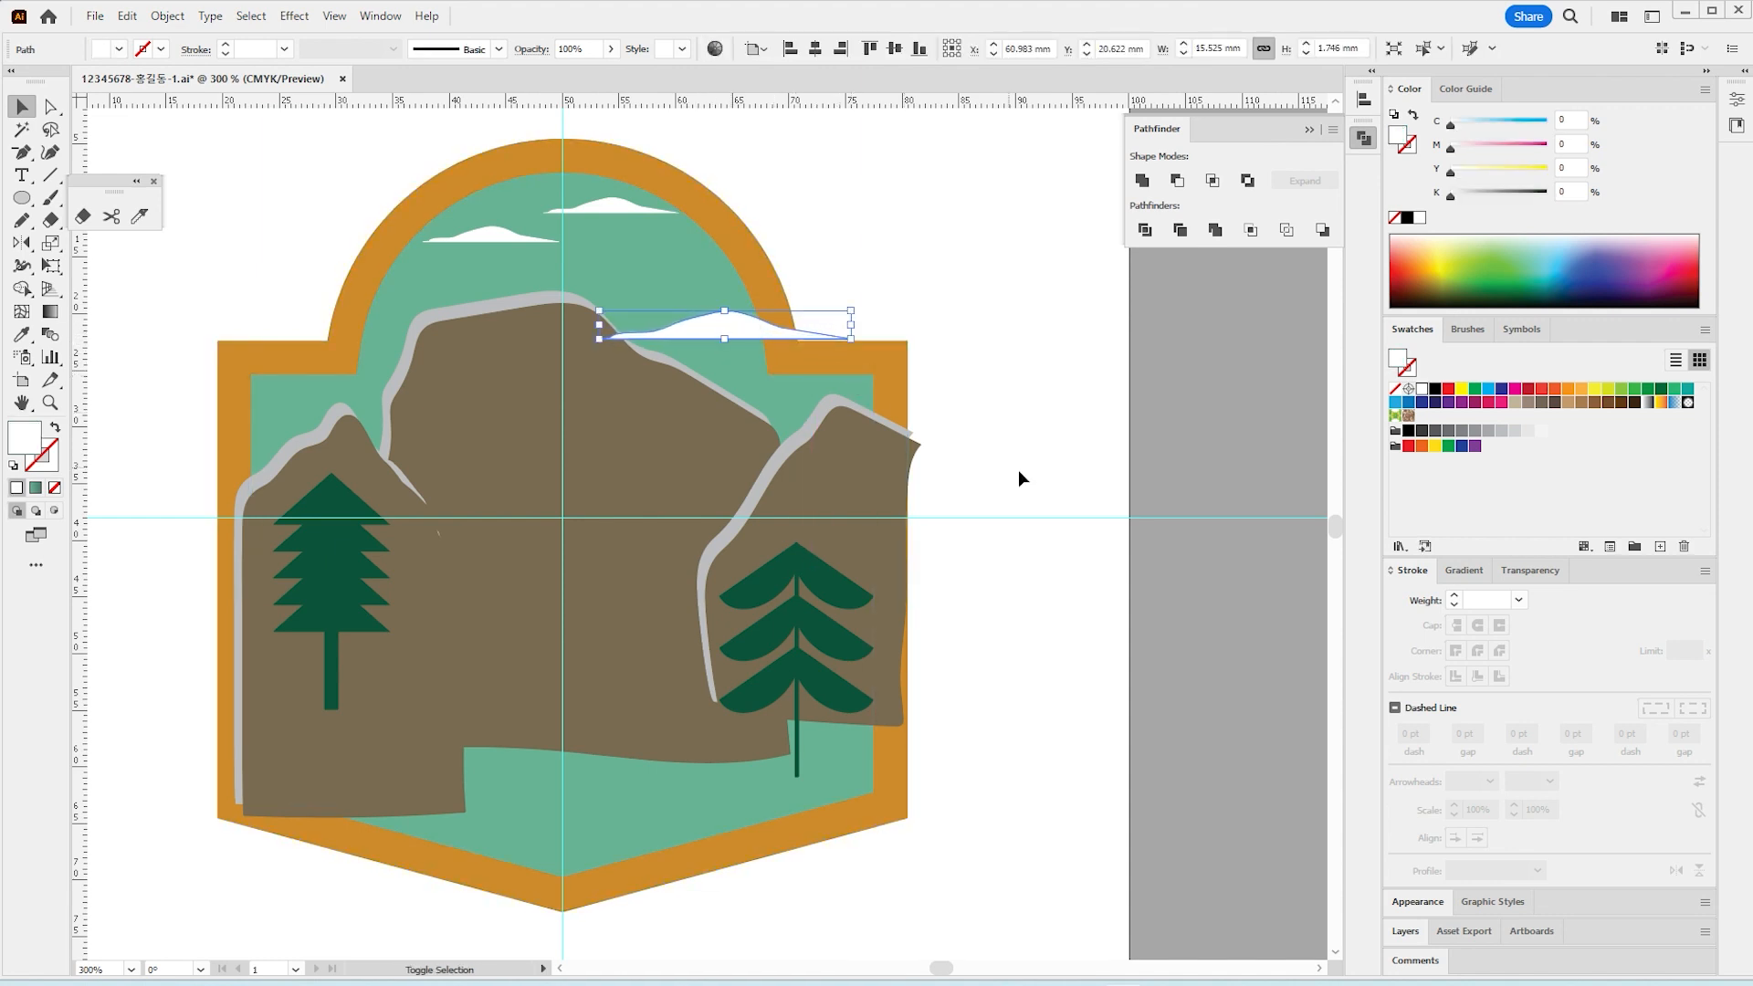
left_click(1009, 482)
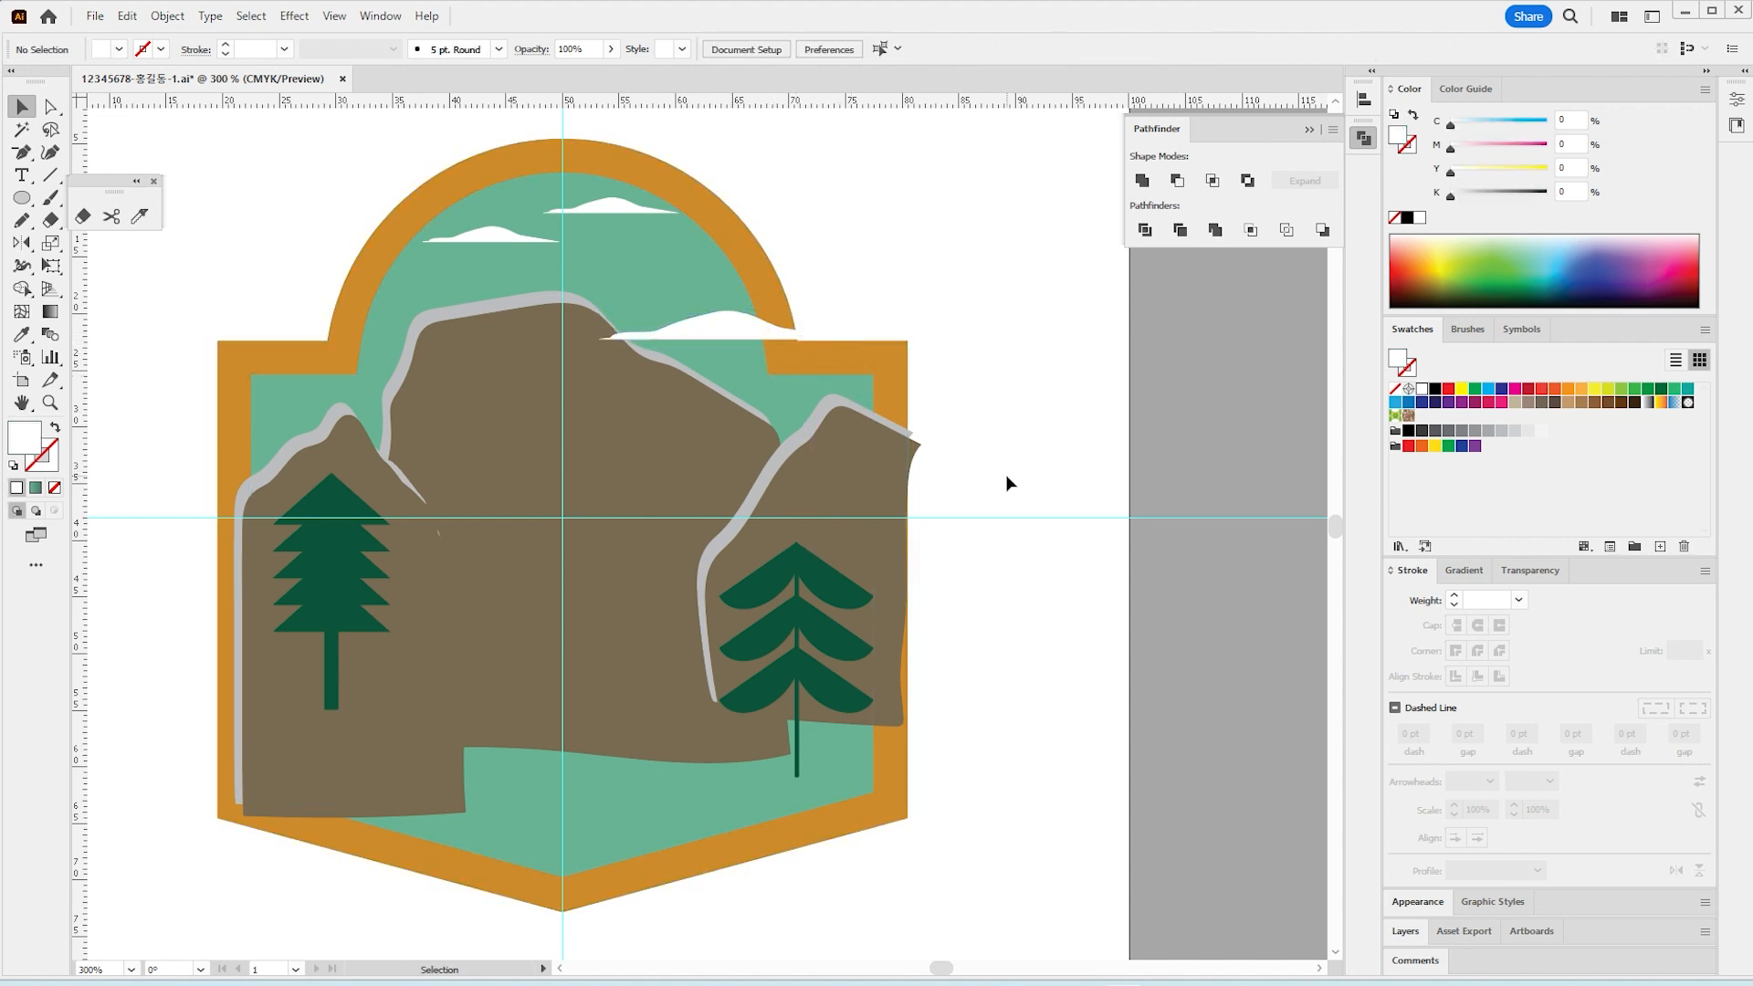
Step: Draw a white circle over the badge's centre and scale it to about 29.7 mm in diameter
left_click(25, 197)
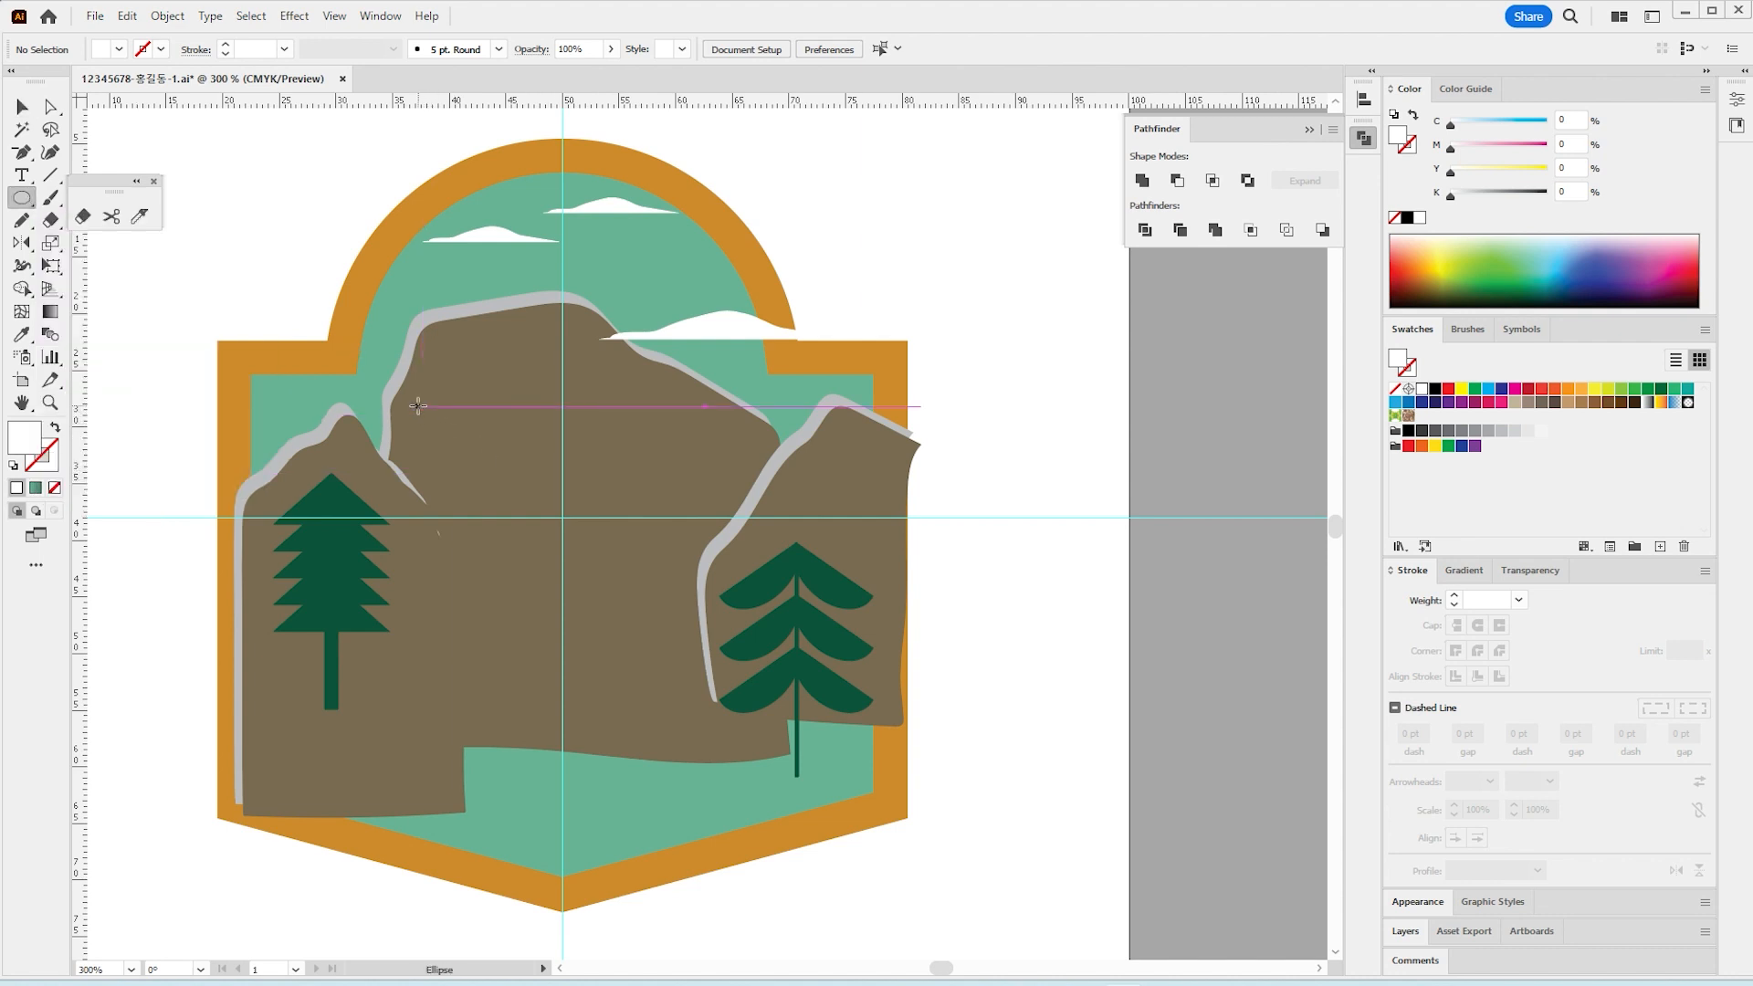
left_click_drag(418, 406, 769, 689)
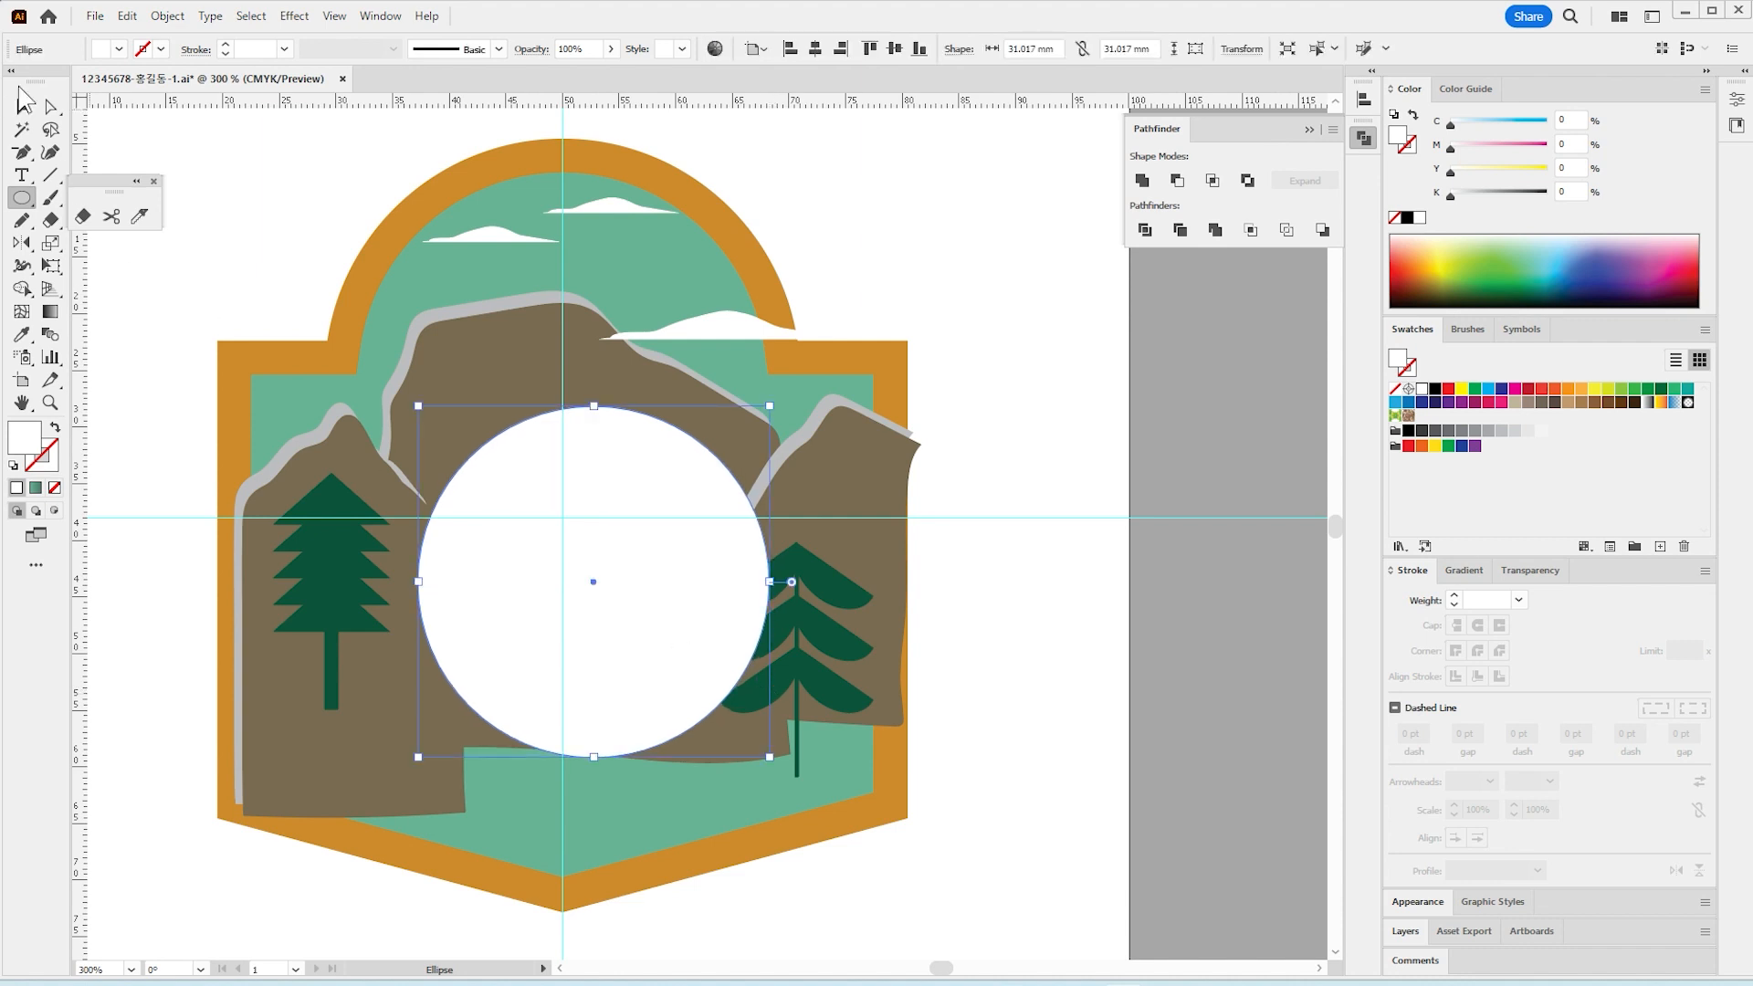
left_click(22, 107)
left_click_drag(618, 643, 588, 619)
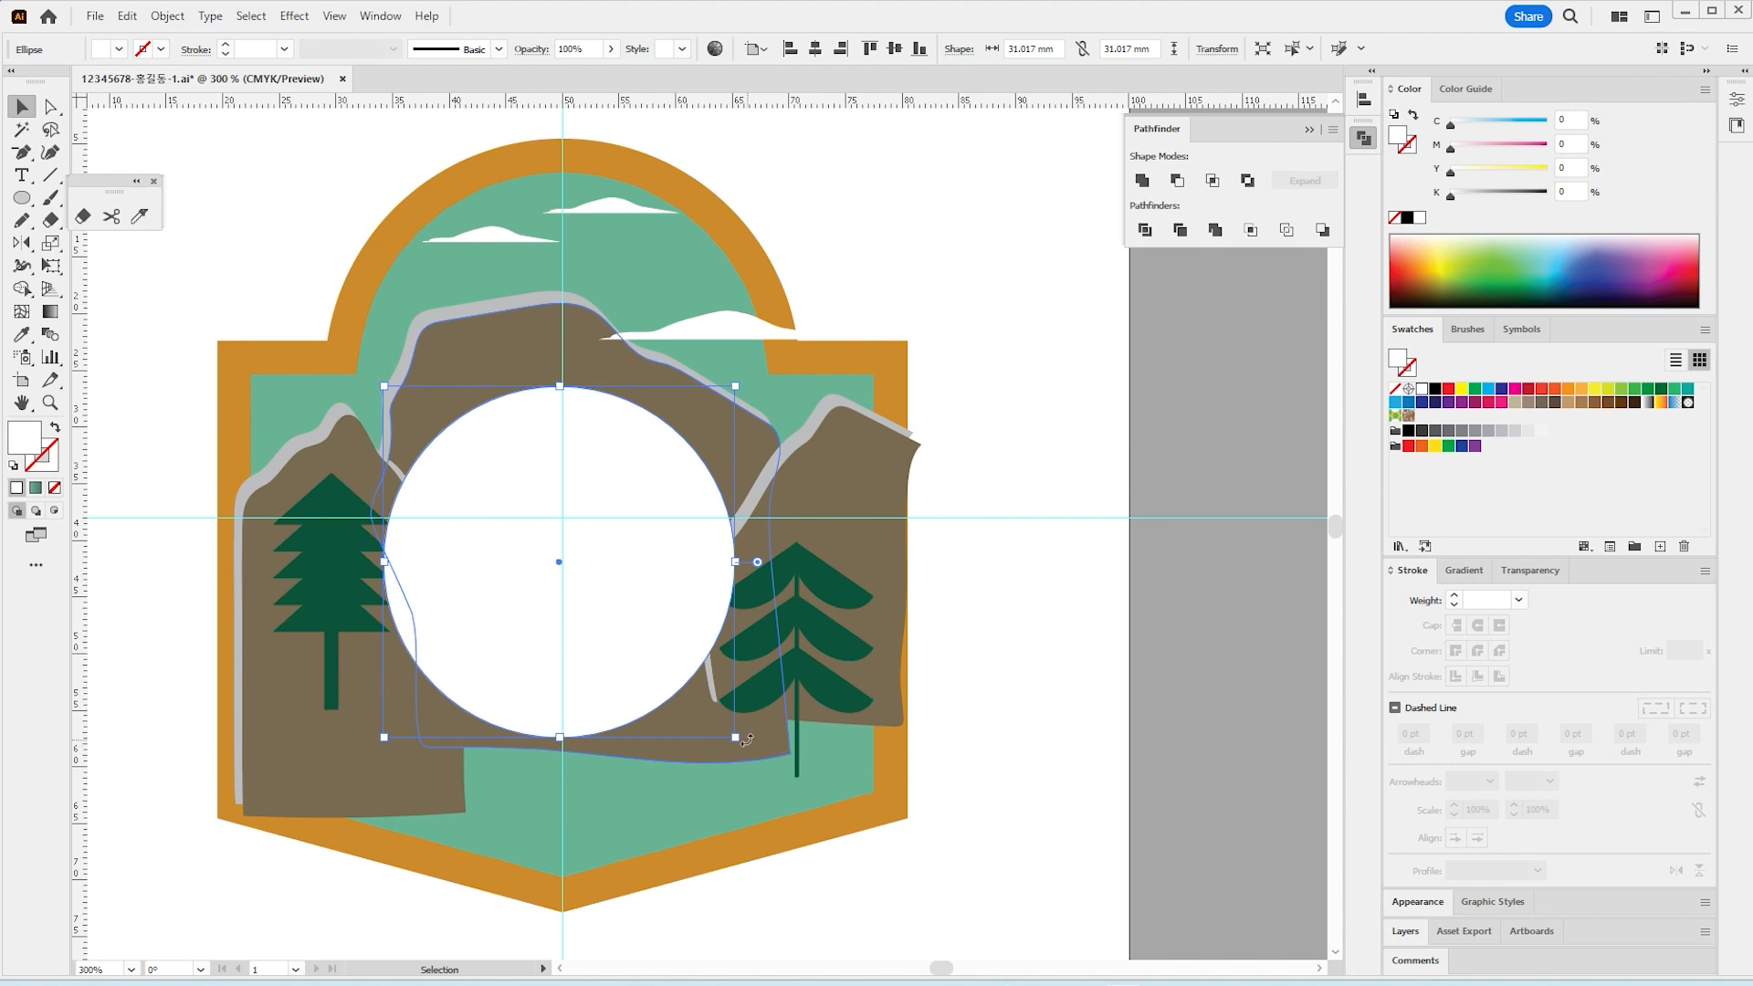
left_click_drag(741, 741, 722, 721)
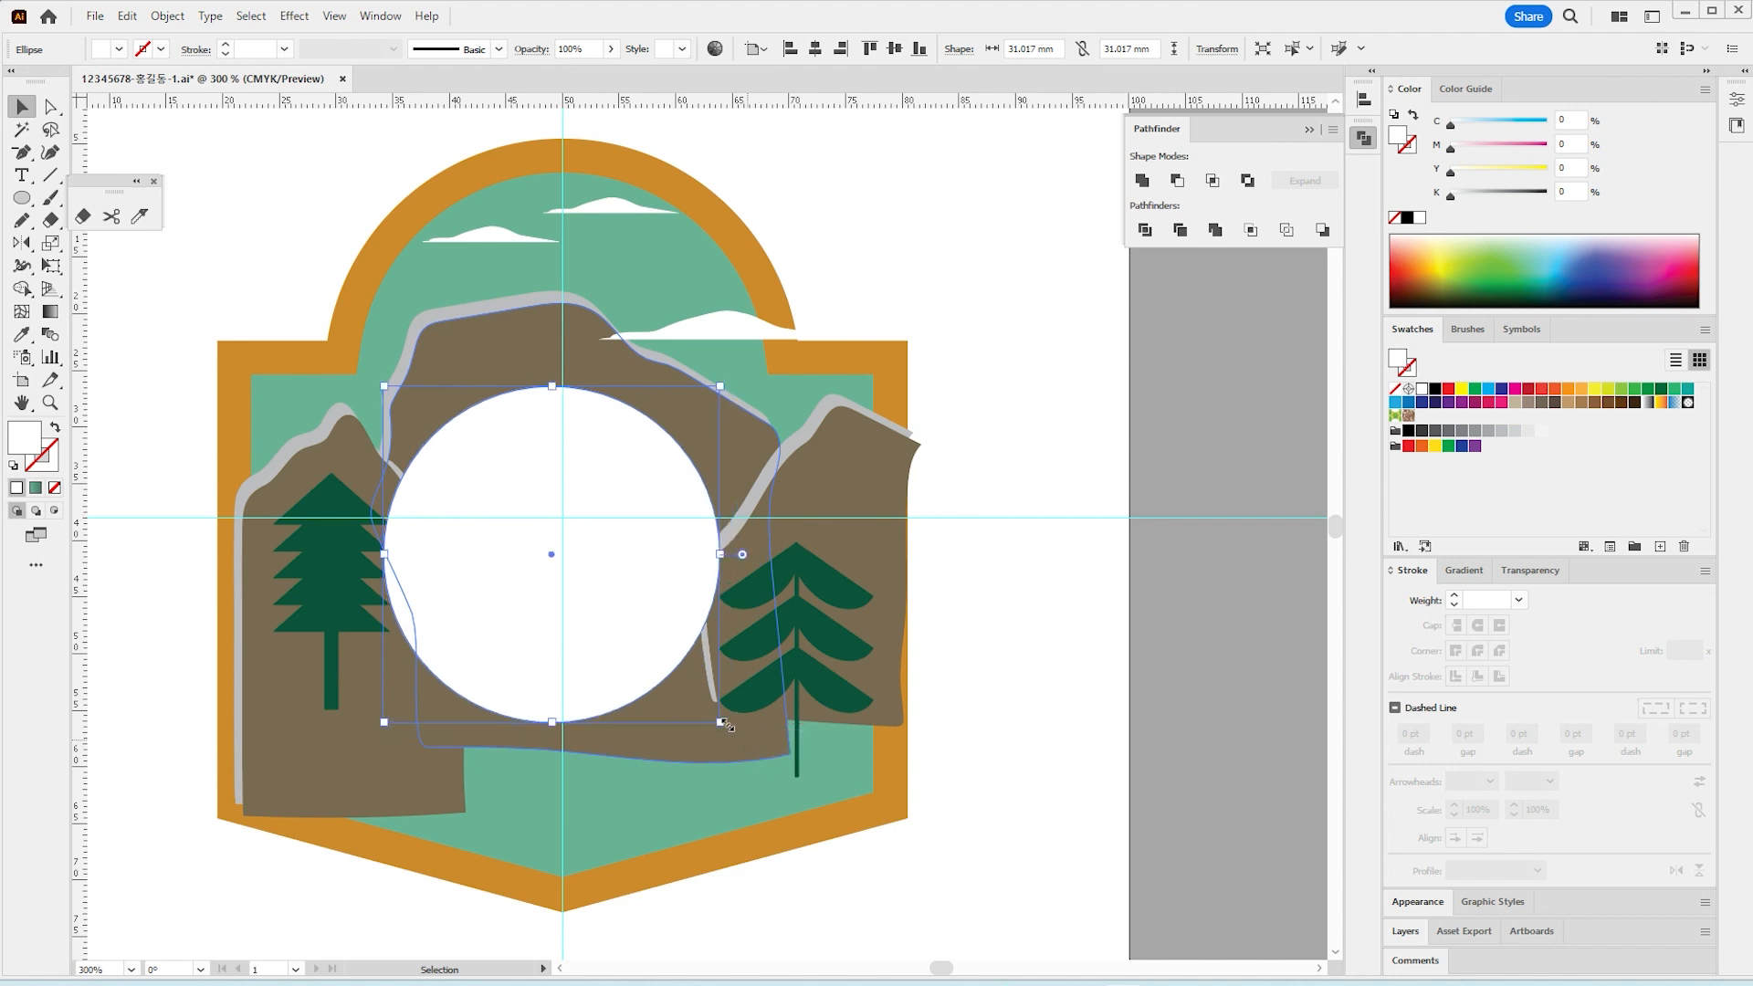
left_click_drag(595, 614, 602, 615)
Step: Fill the circle with the palette's green gradient, make it radial and shift the light inner colour stop to about 69%
left_click_drag(514, 597, 685, 524)
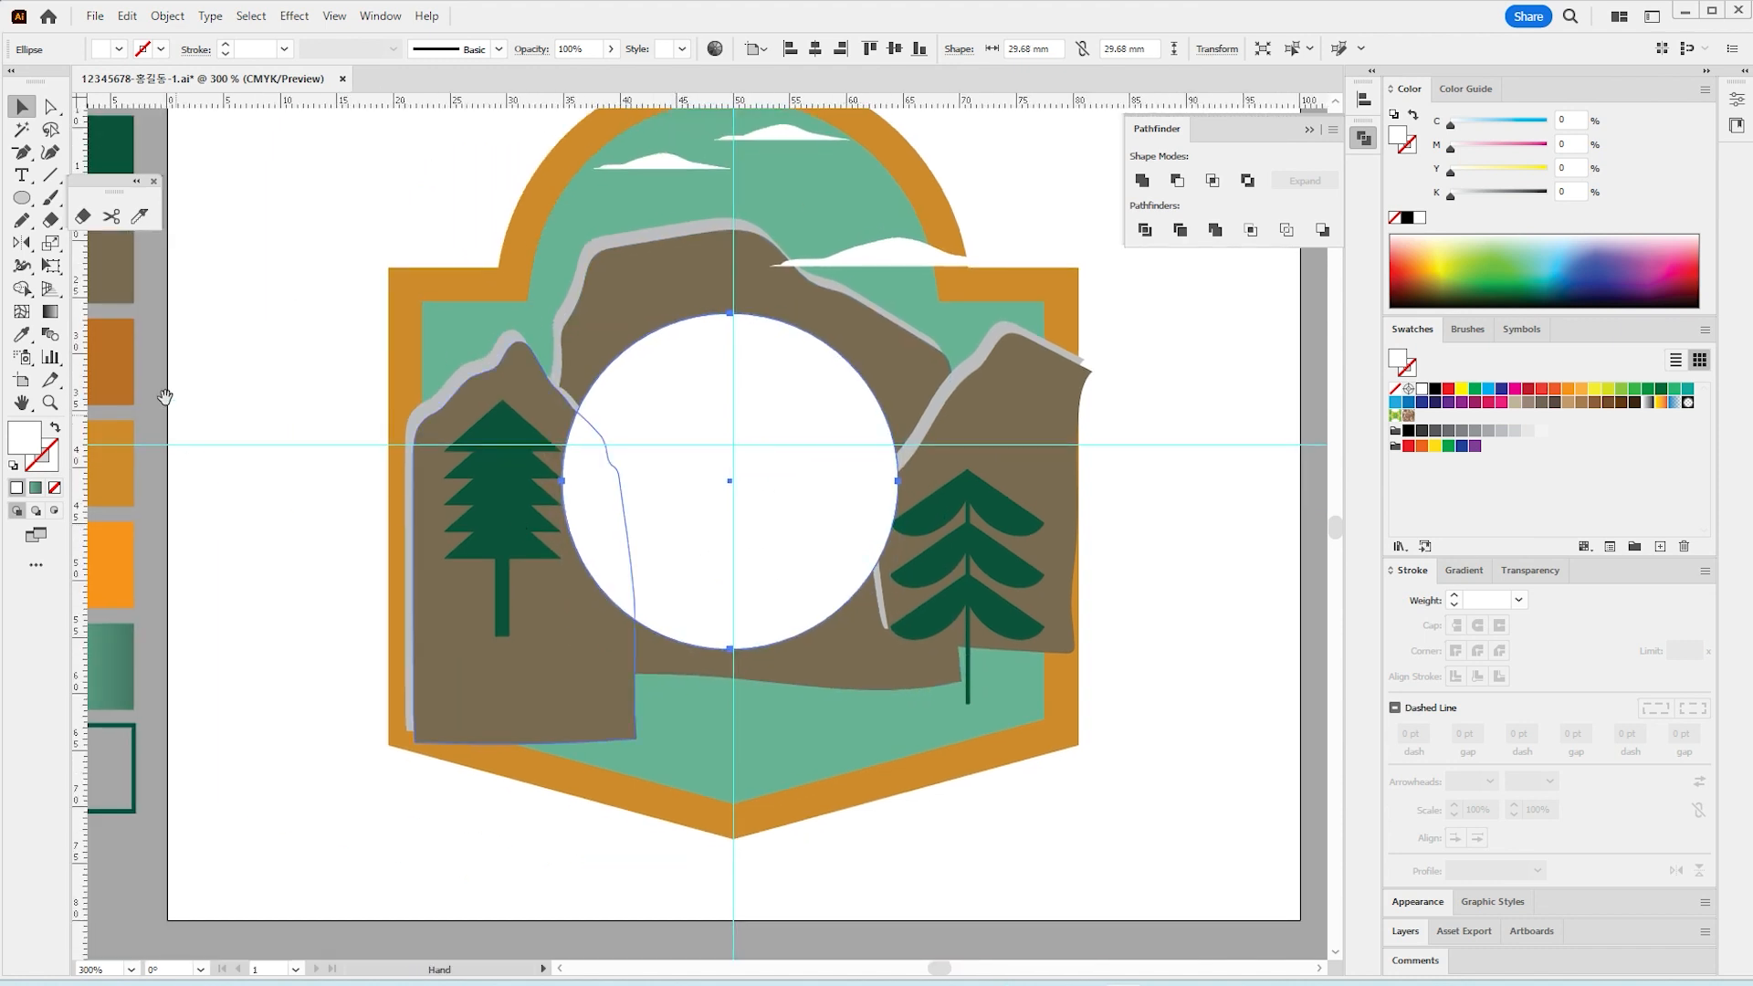
left_click(24, 335)
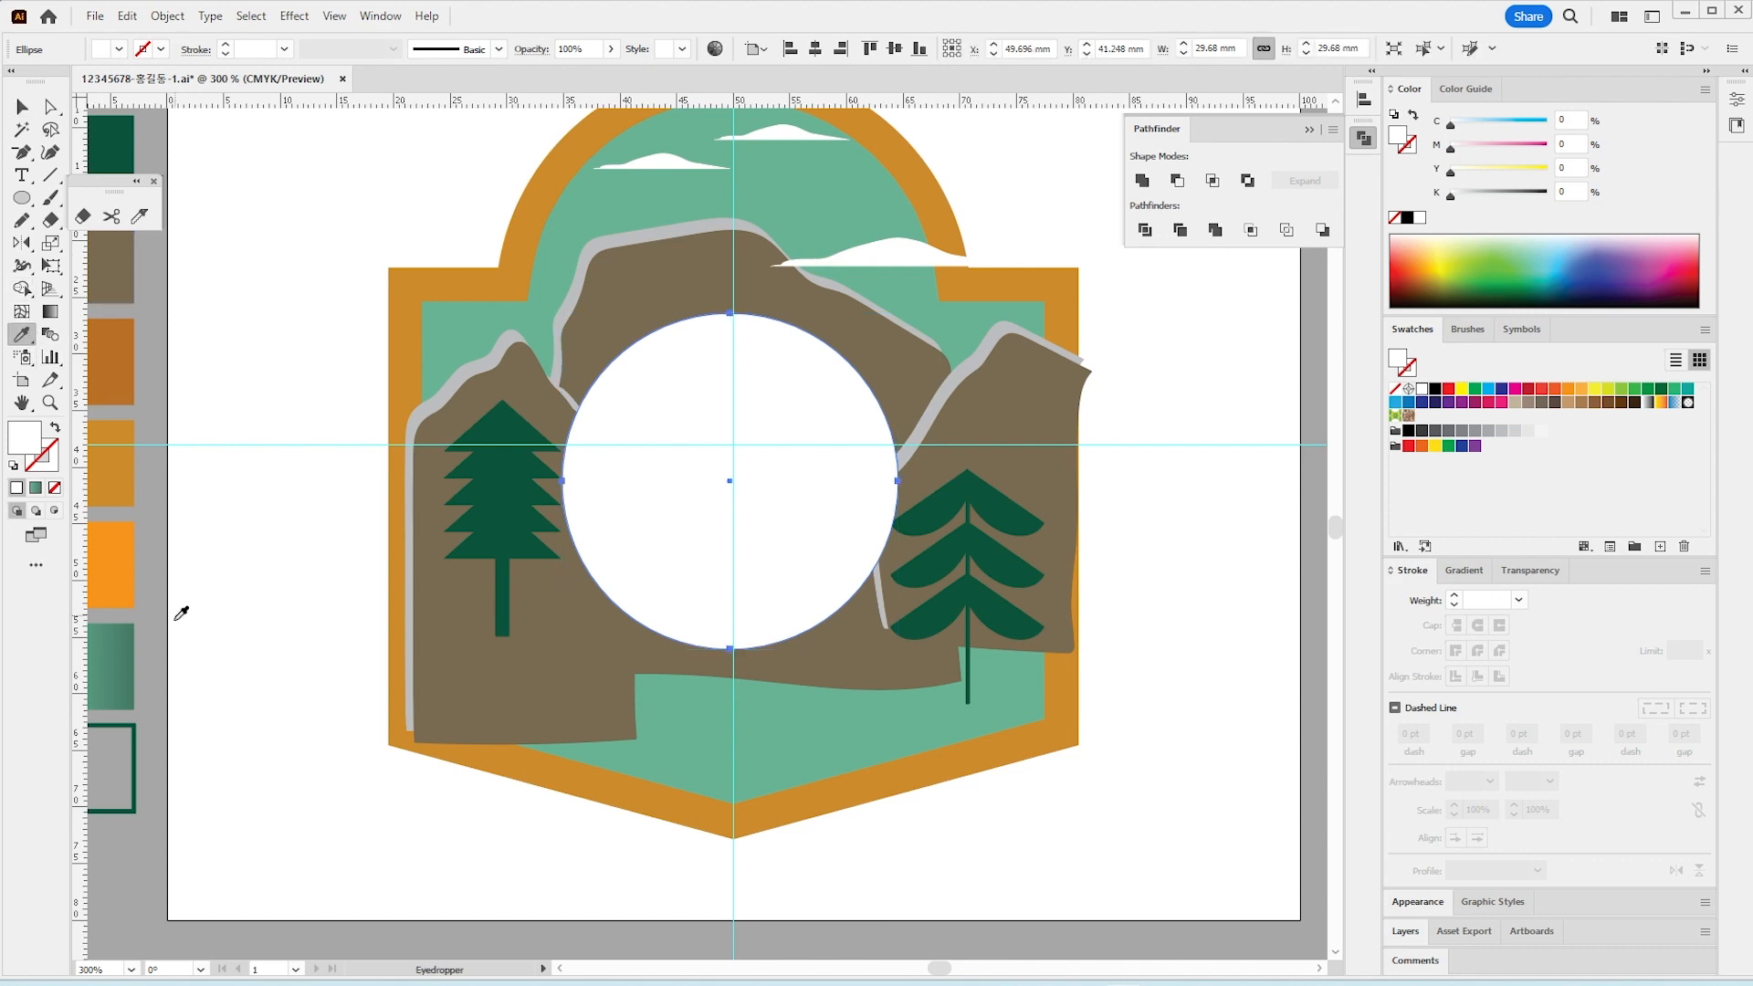
left_click(124, 664)
left_click(1460, 571)
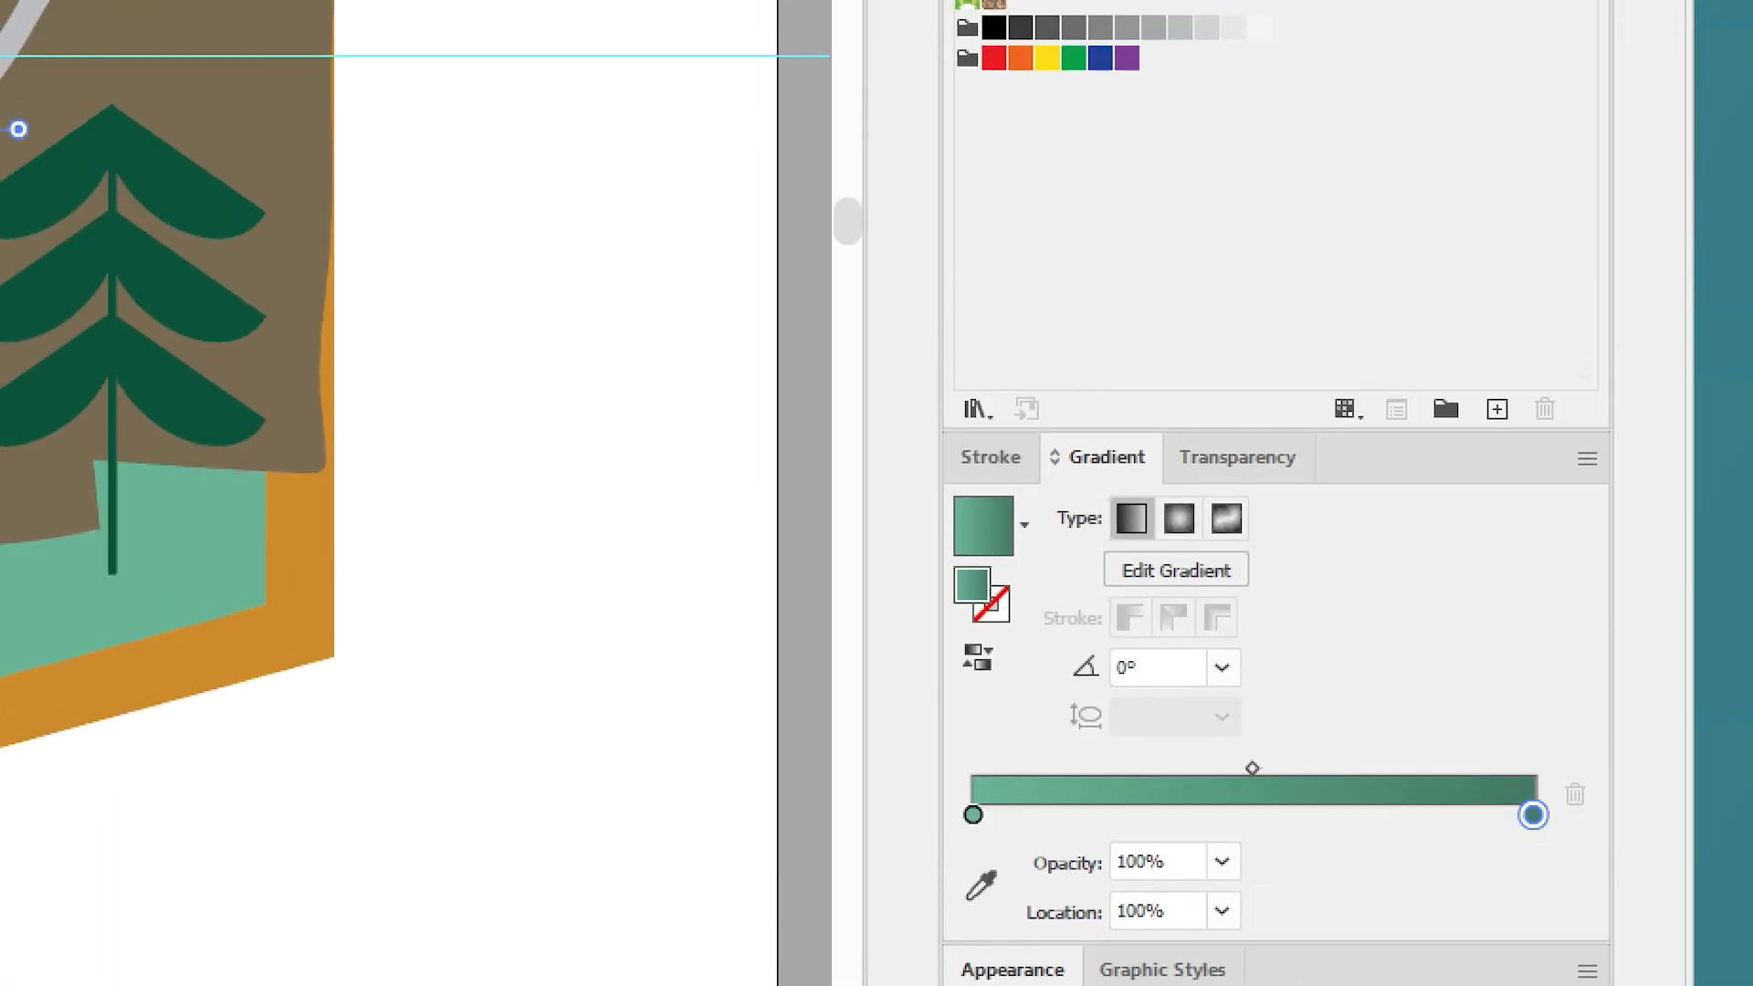
left_click_drag(1159, 503, 1205, 551)
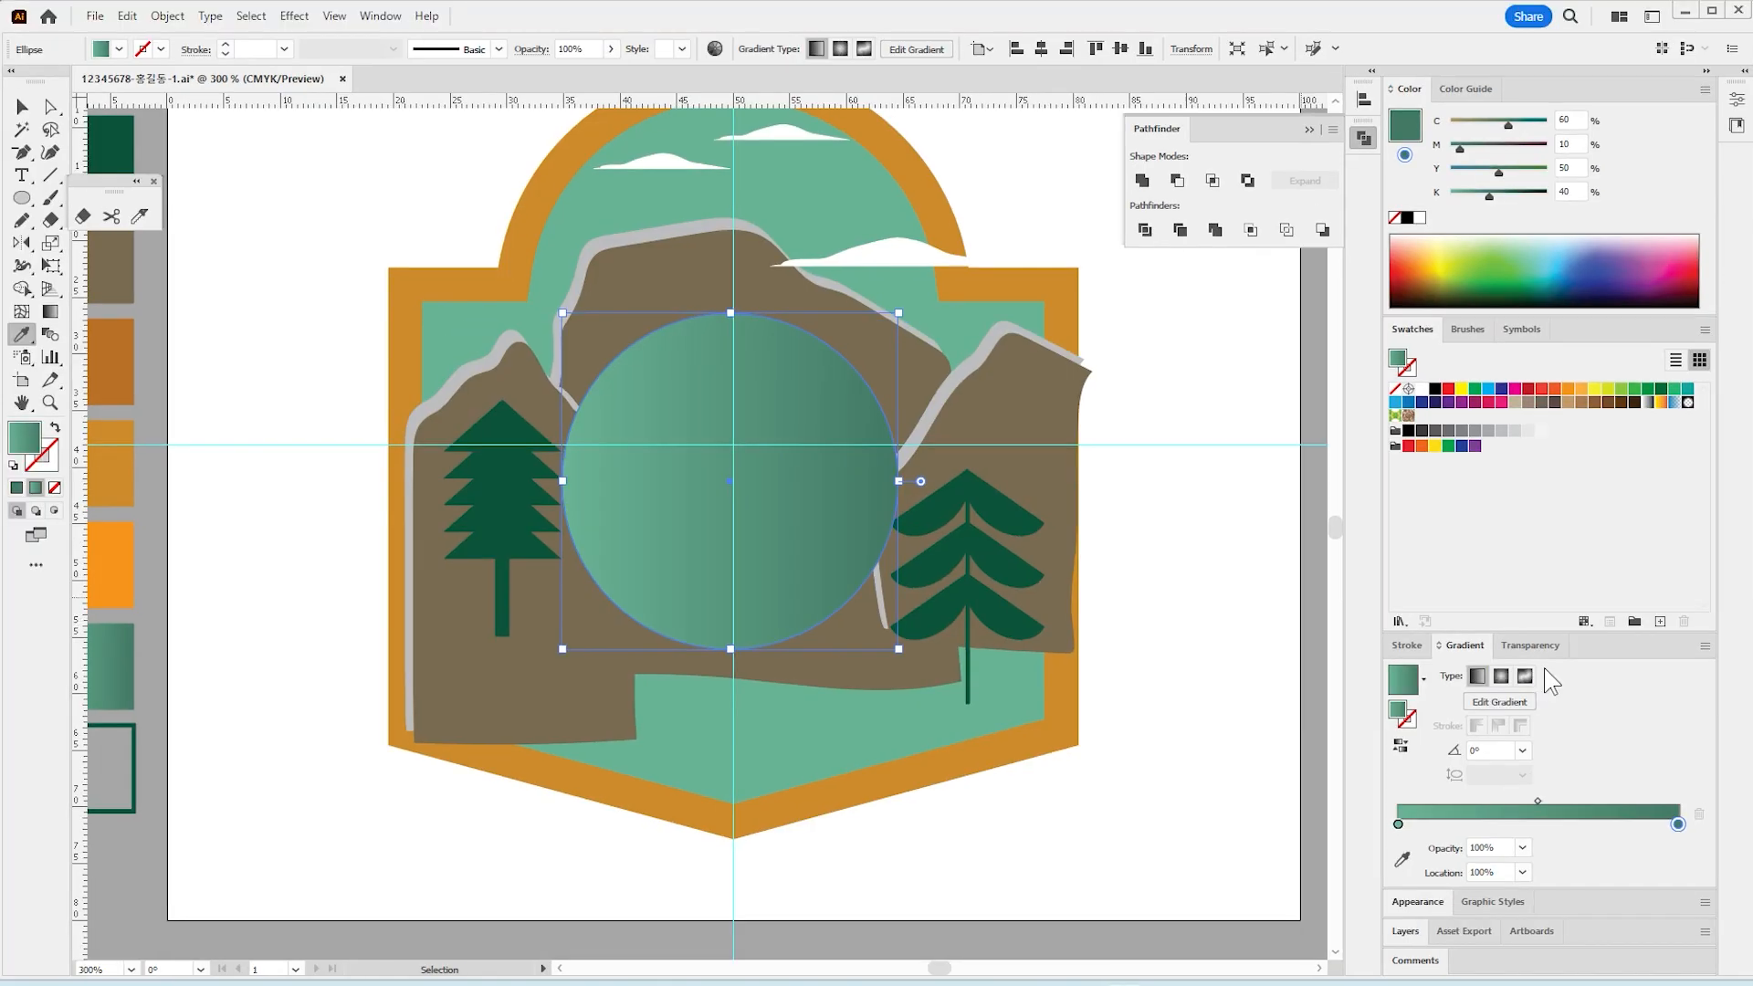
left_click(1178, 530)
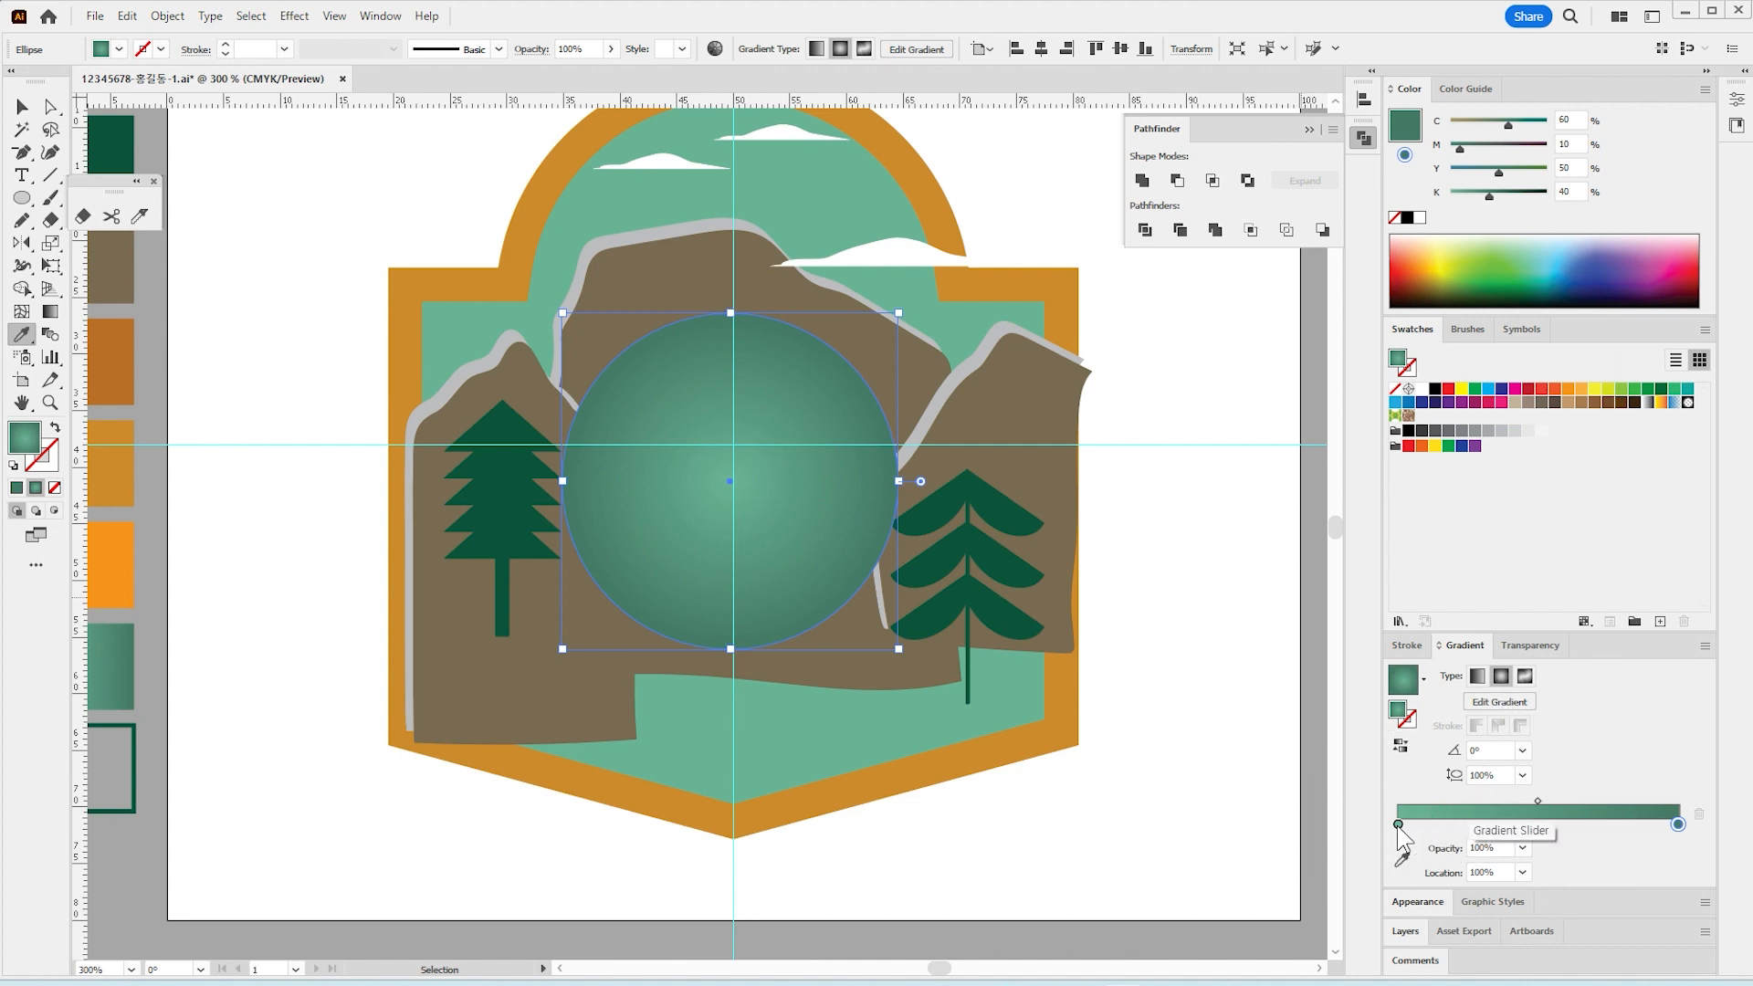
left_click_drag(1398, 826, 1566, 838)
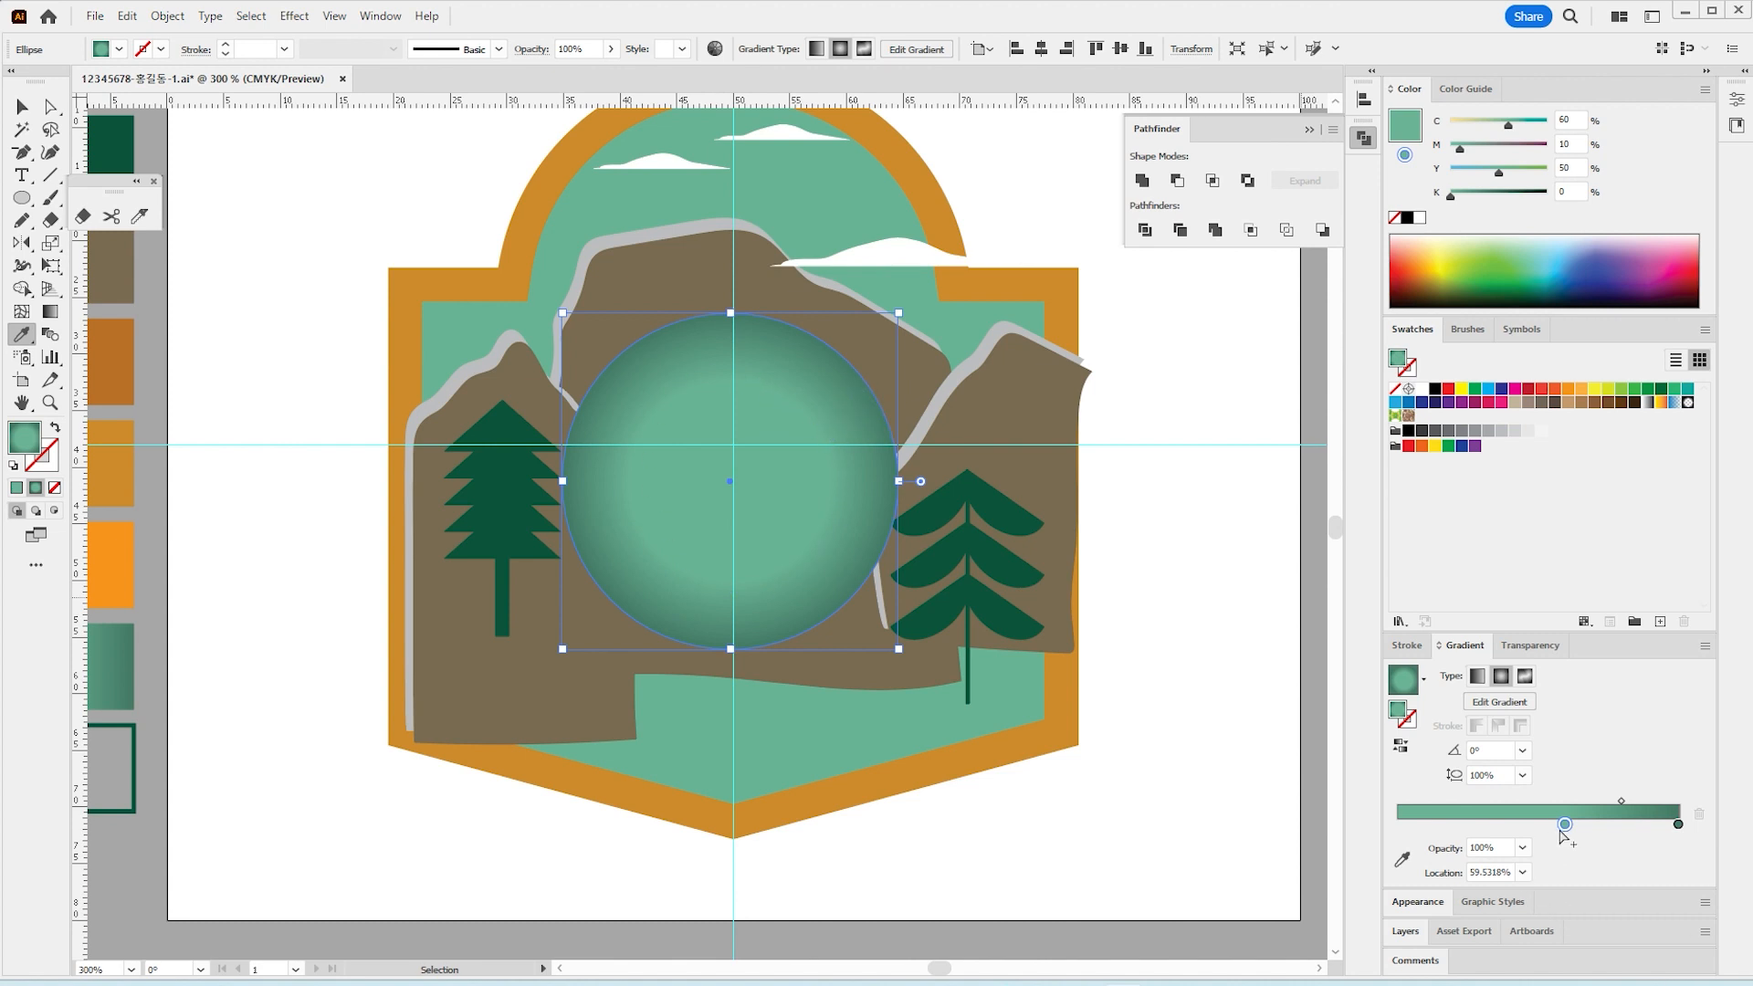
left_click_drag(1565, 826, 1601, 842)
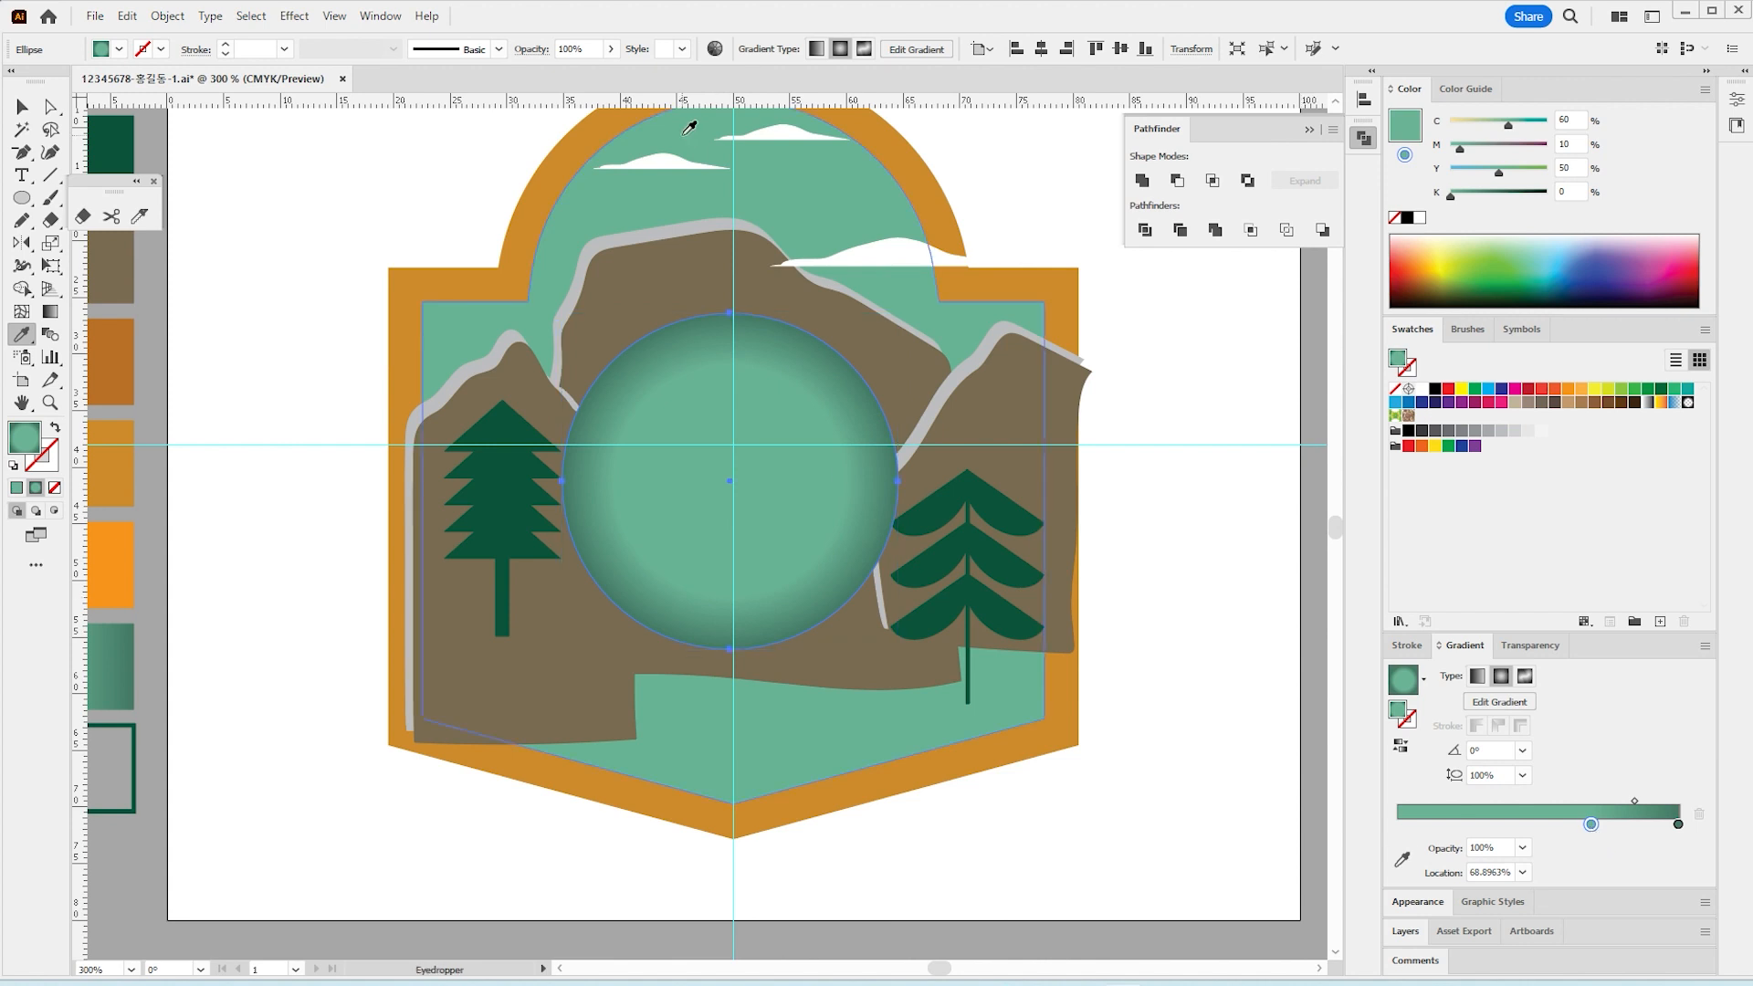
Step: Duplicate the gradient circle in place, fill the copy white and shrink it from its centre to about 24.4 mm in diameter
left_click(23, 107)
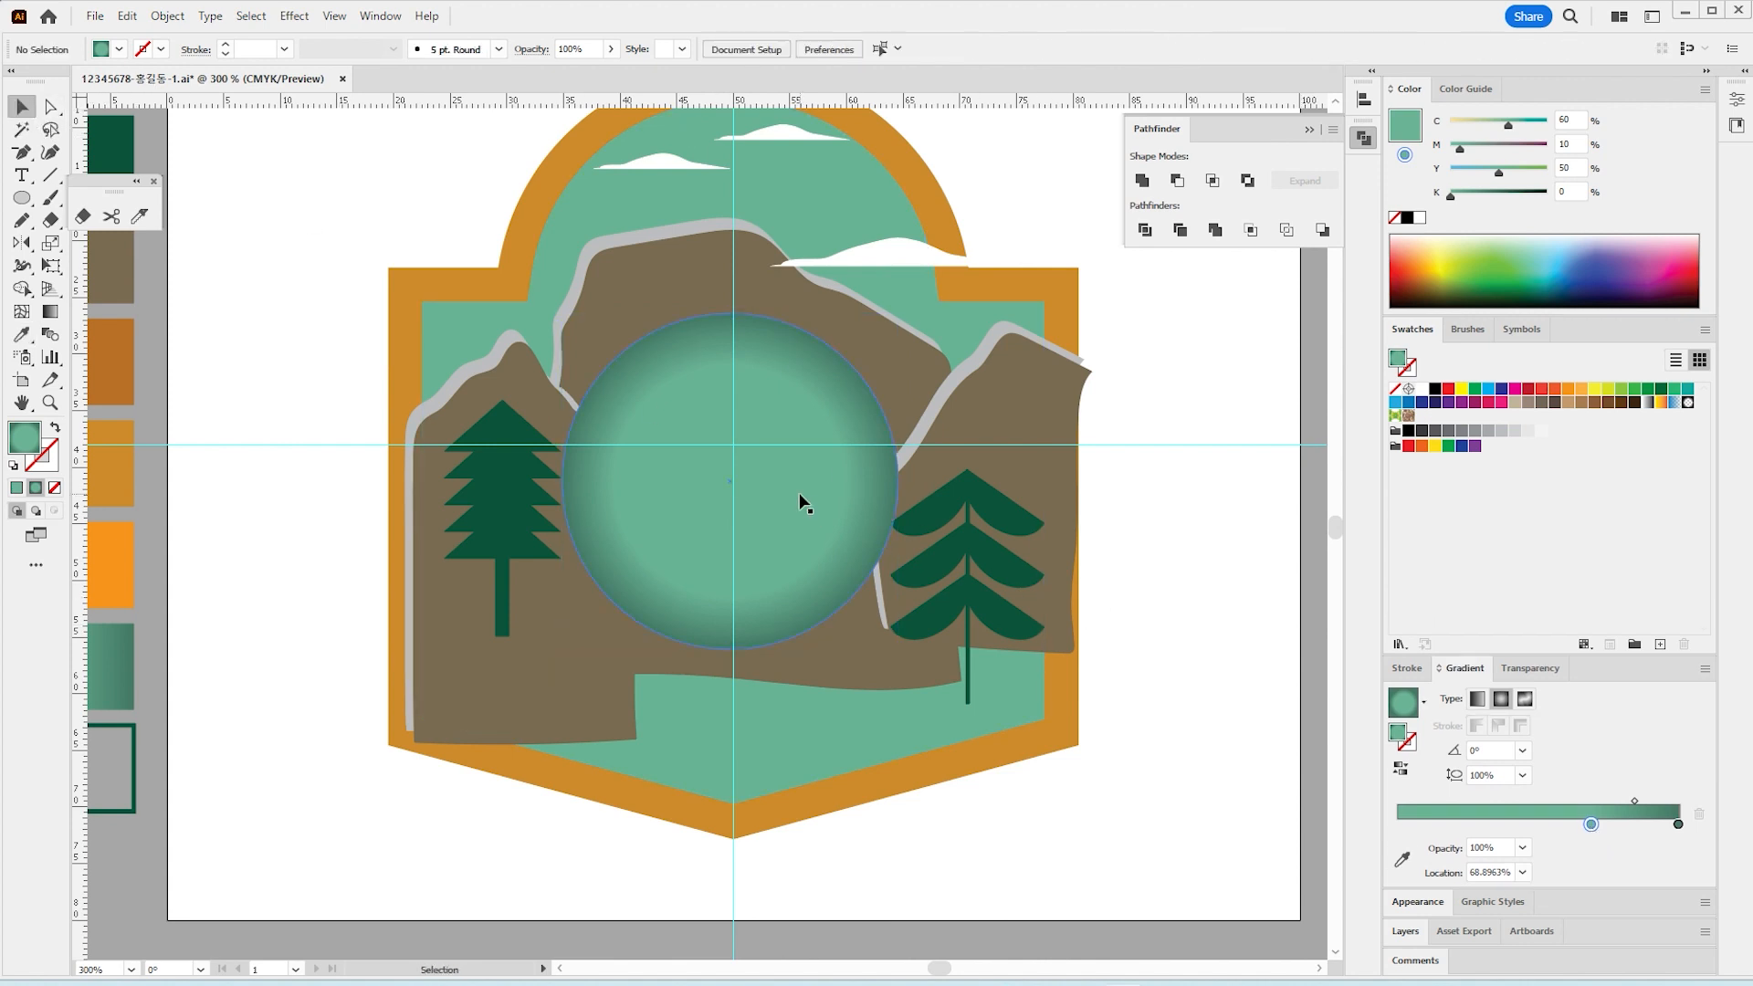
key("a")
key("v")
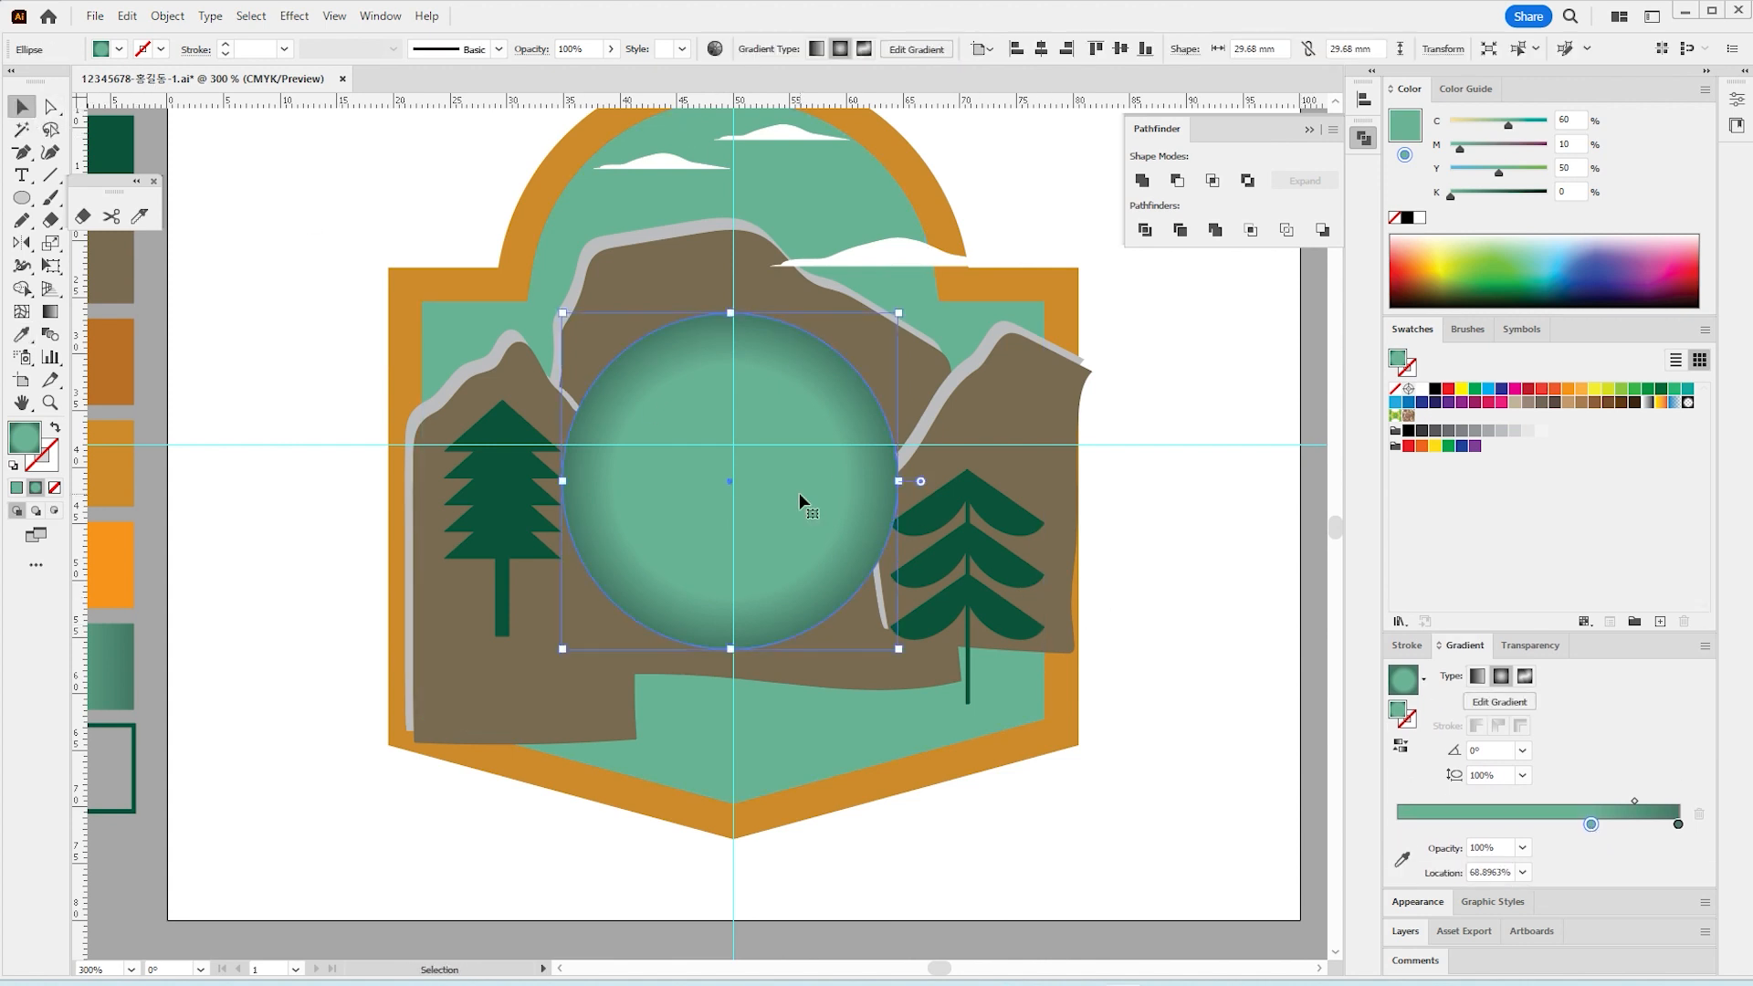
key("a")
key("v")
left_click_drag(799, 493, 874, 424)
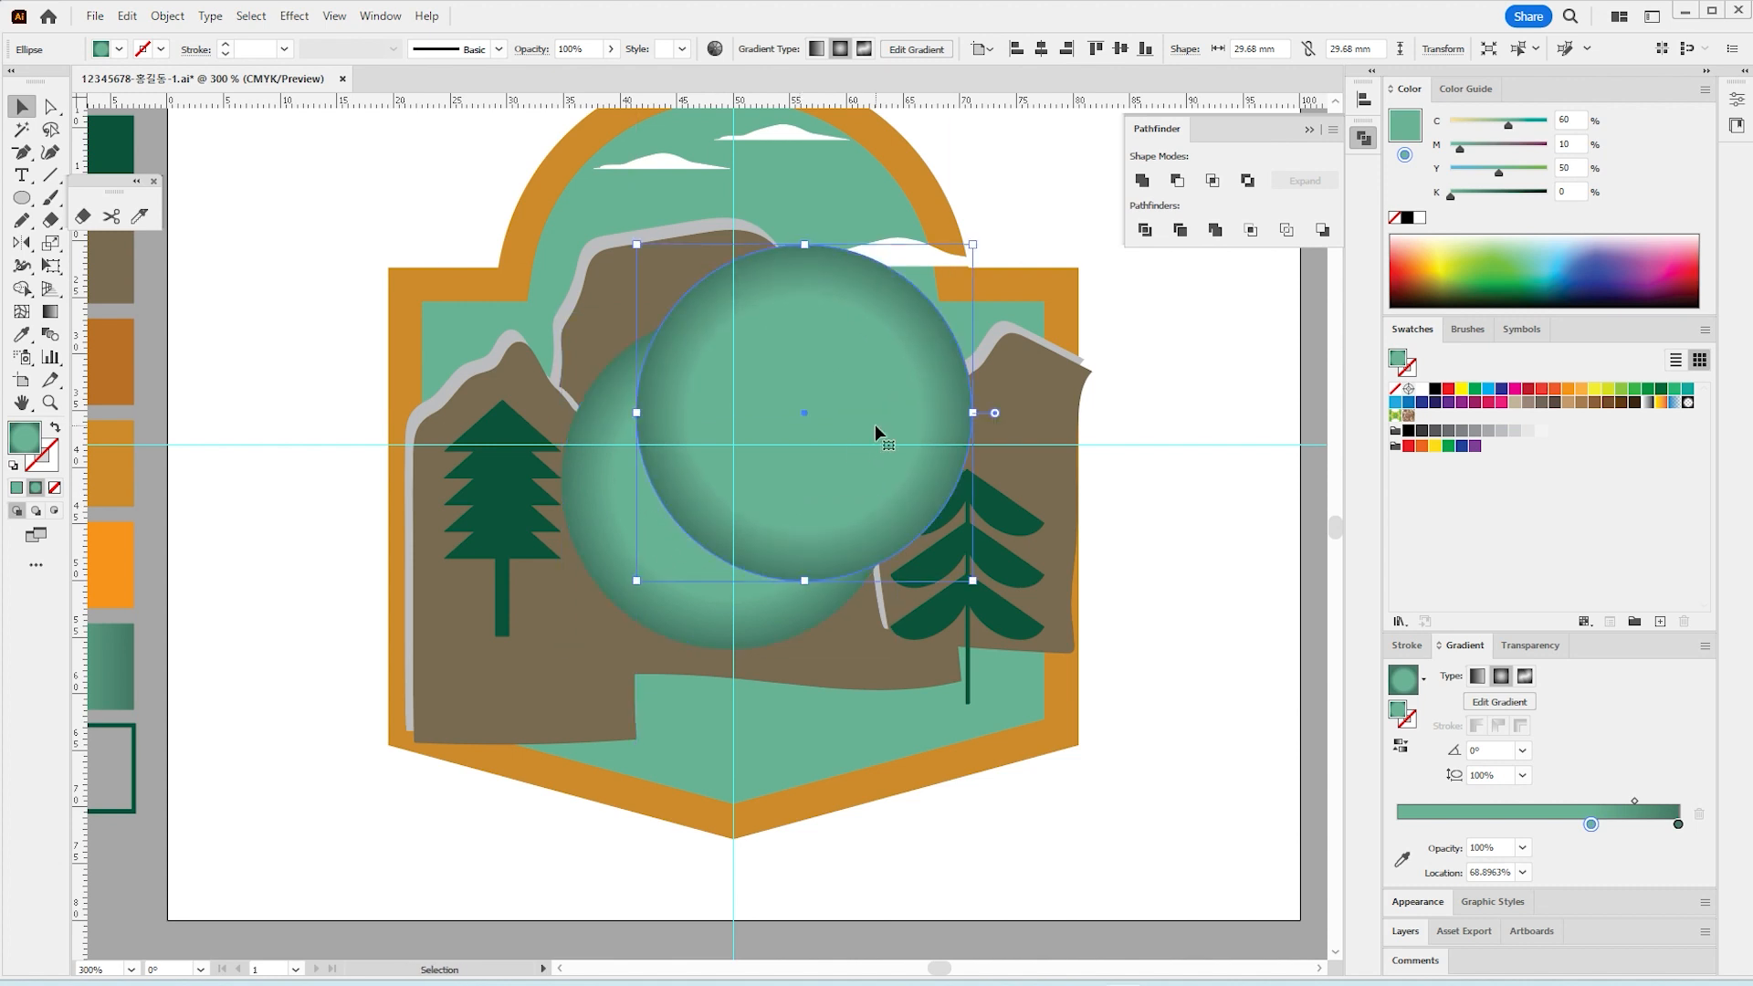
key("ctrl+z")
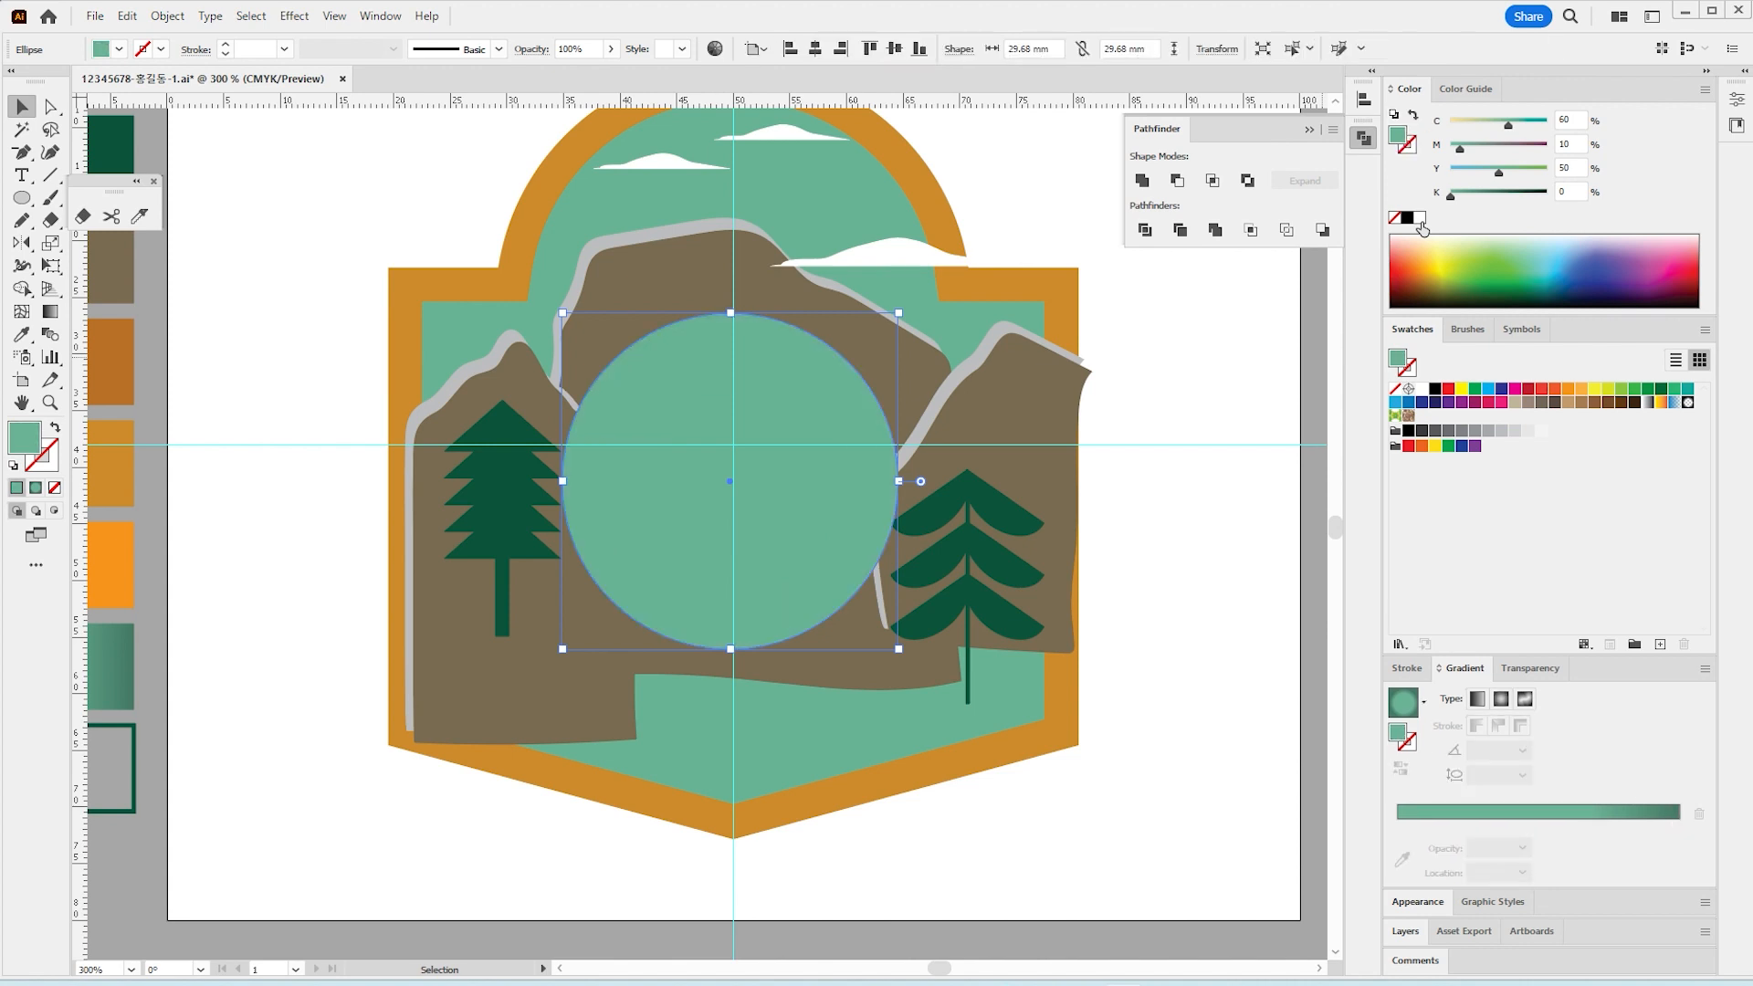
left_click(1420, 221)
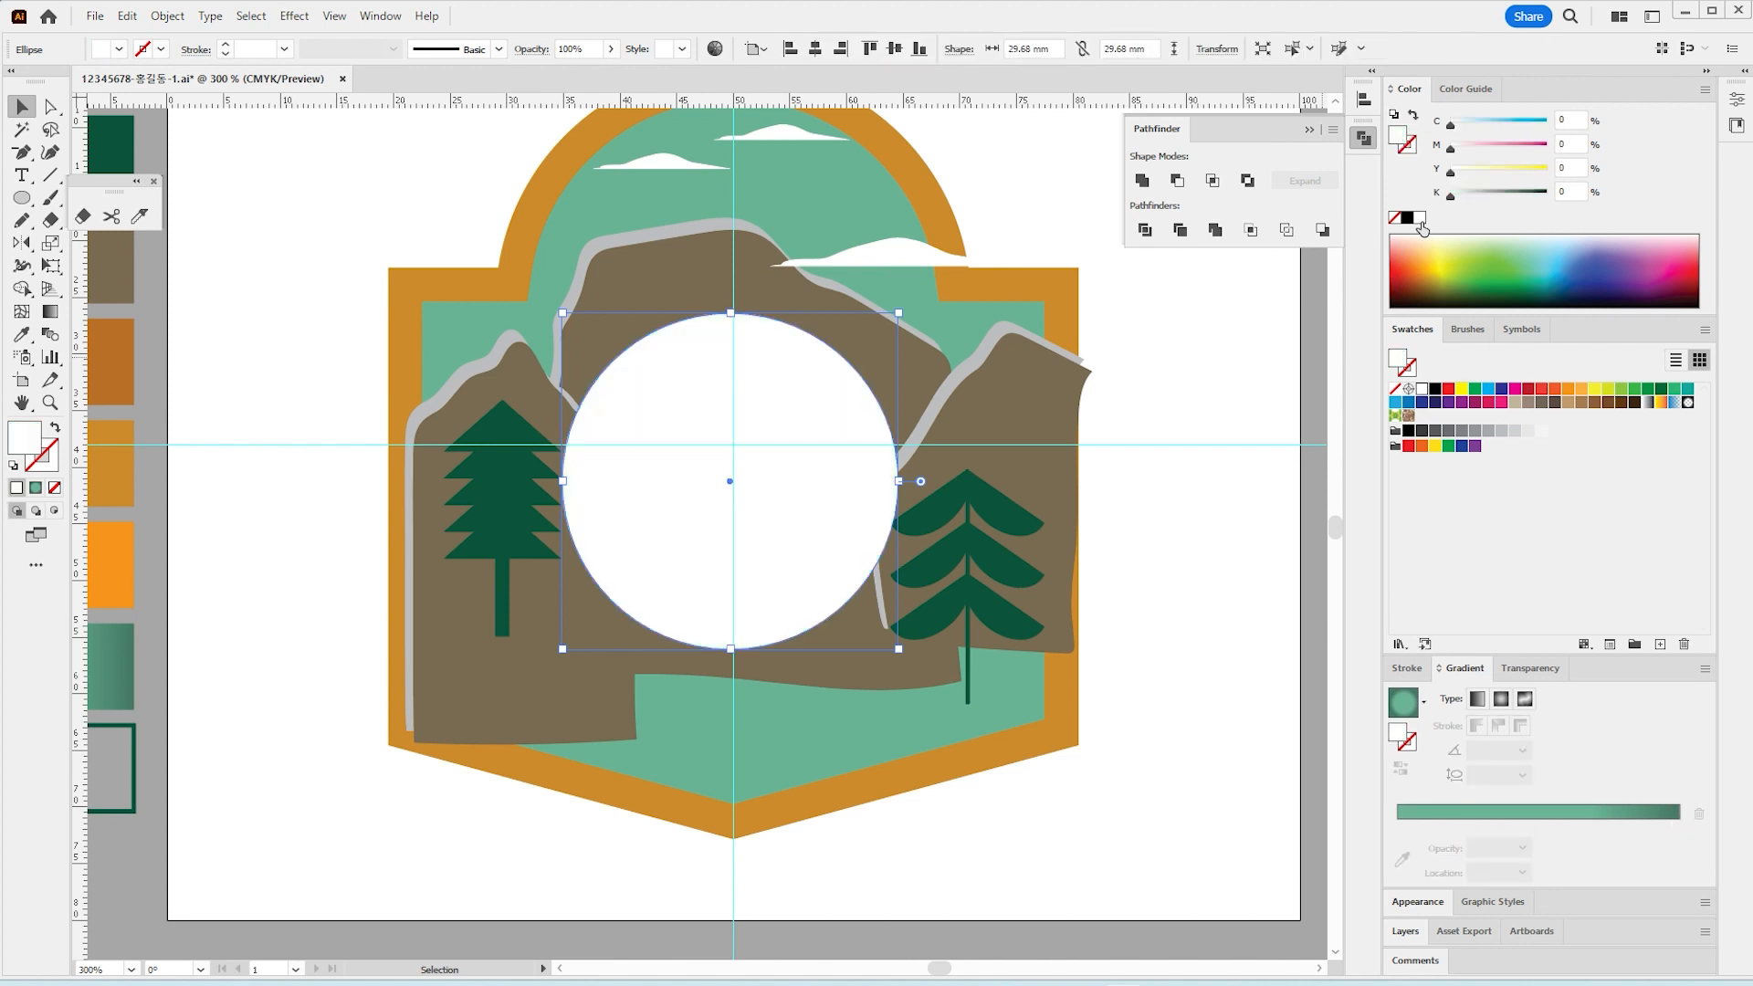
left_click_drag(897, 310, 870, 318)
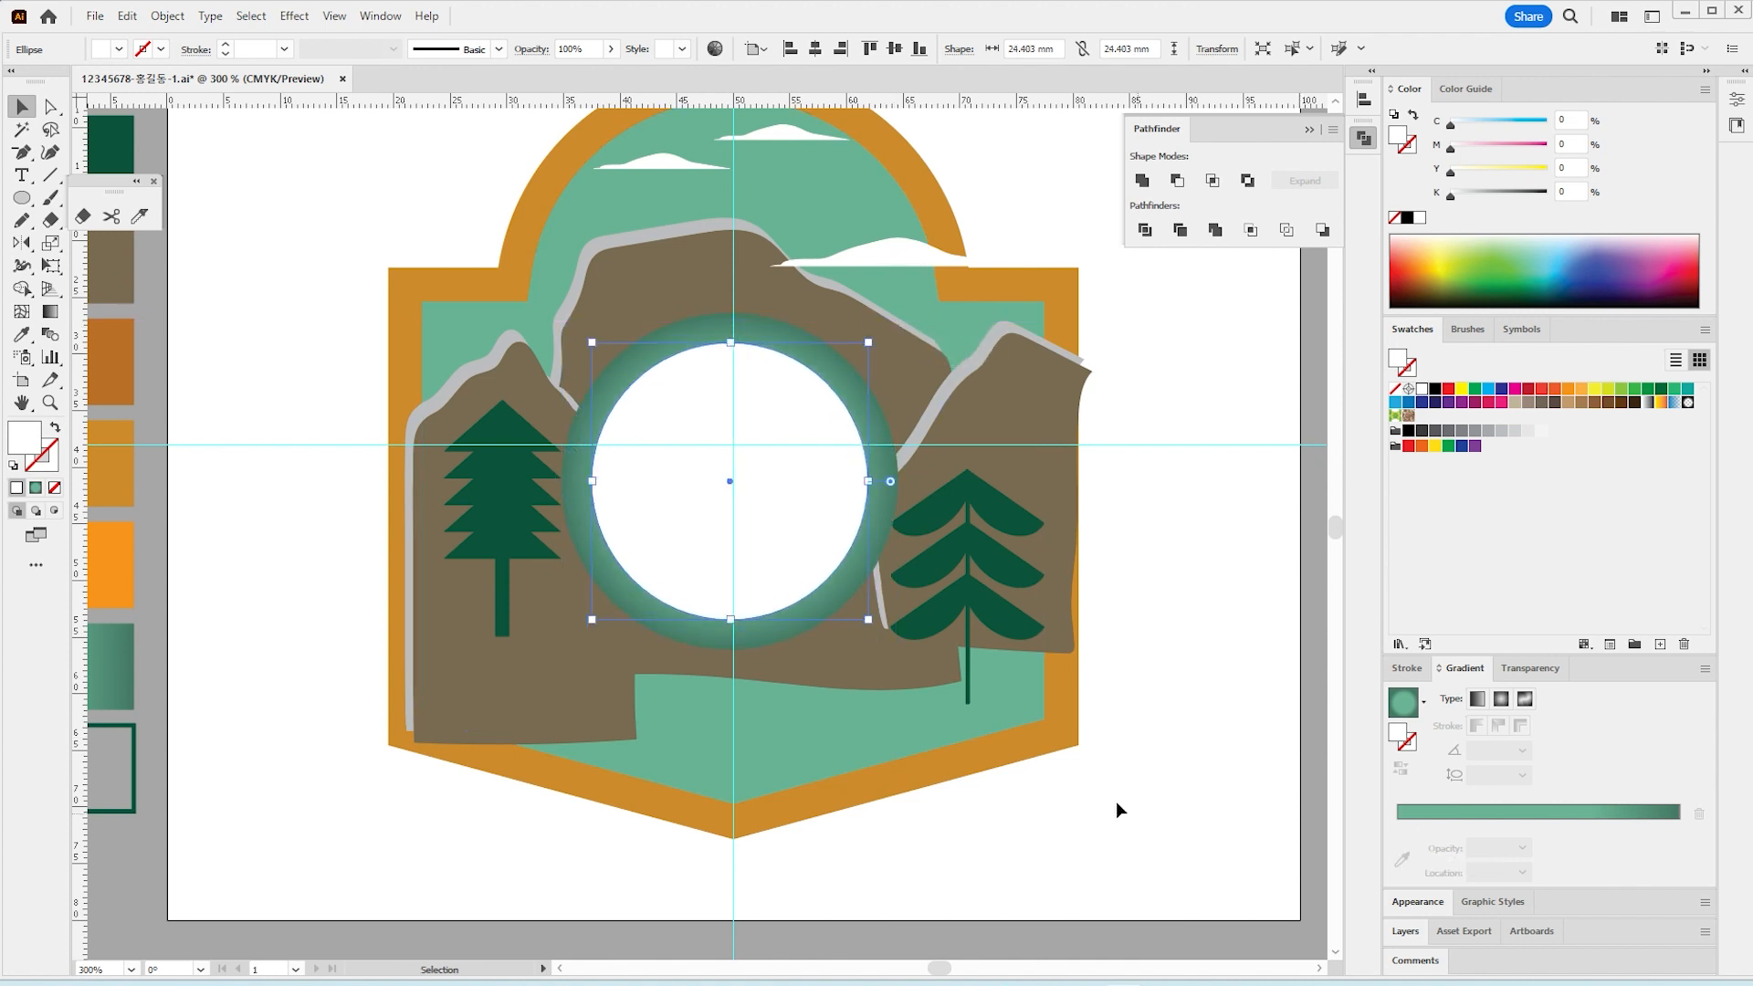
Step: Add the letter N as point text on the blank area beside the badge, at the left mountain
left_click(50, 403)
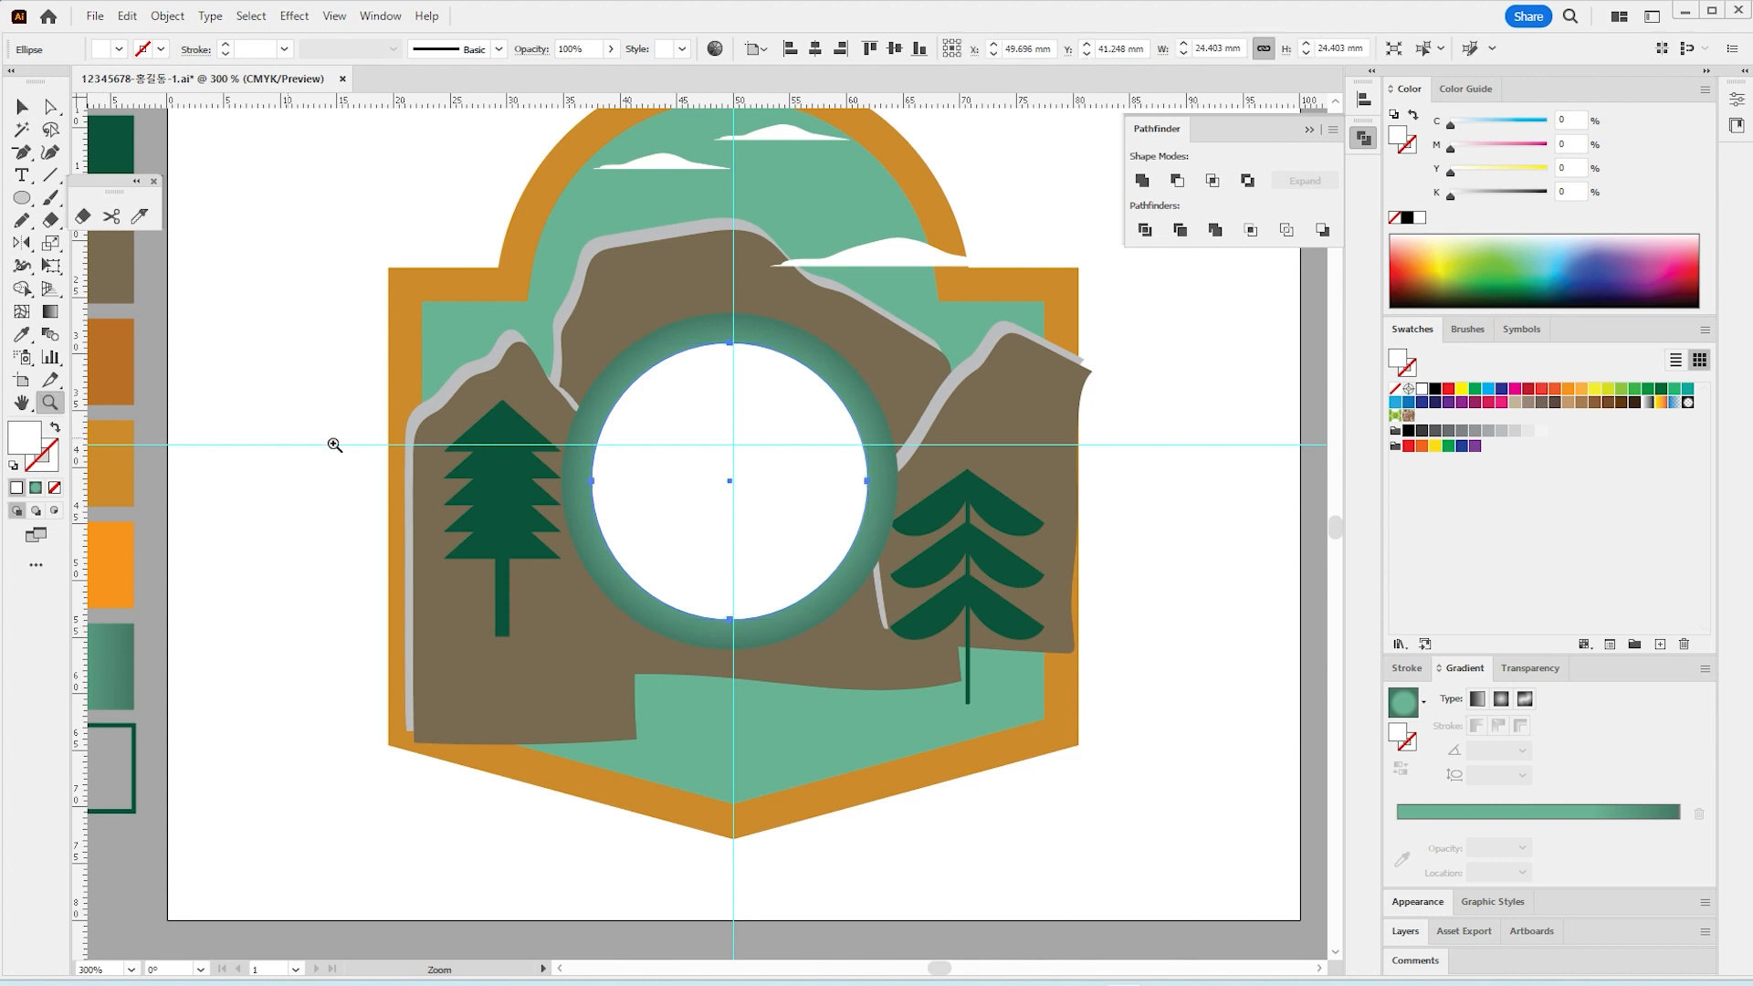
left_click(738, 474)
left_click(22, 174)
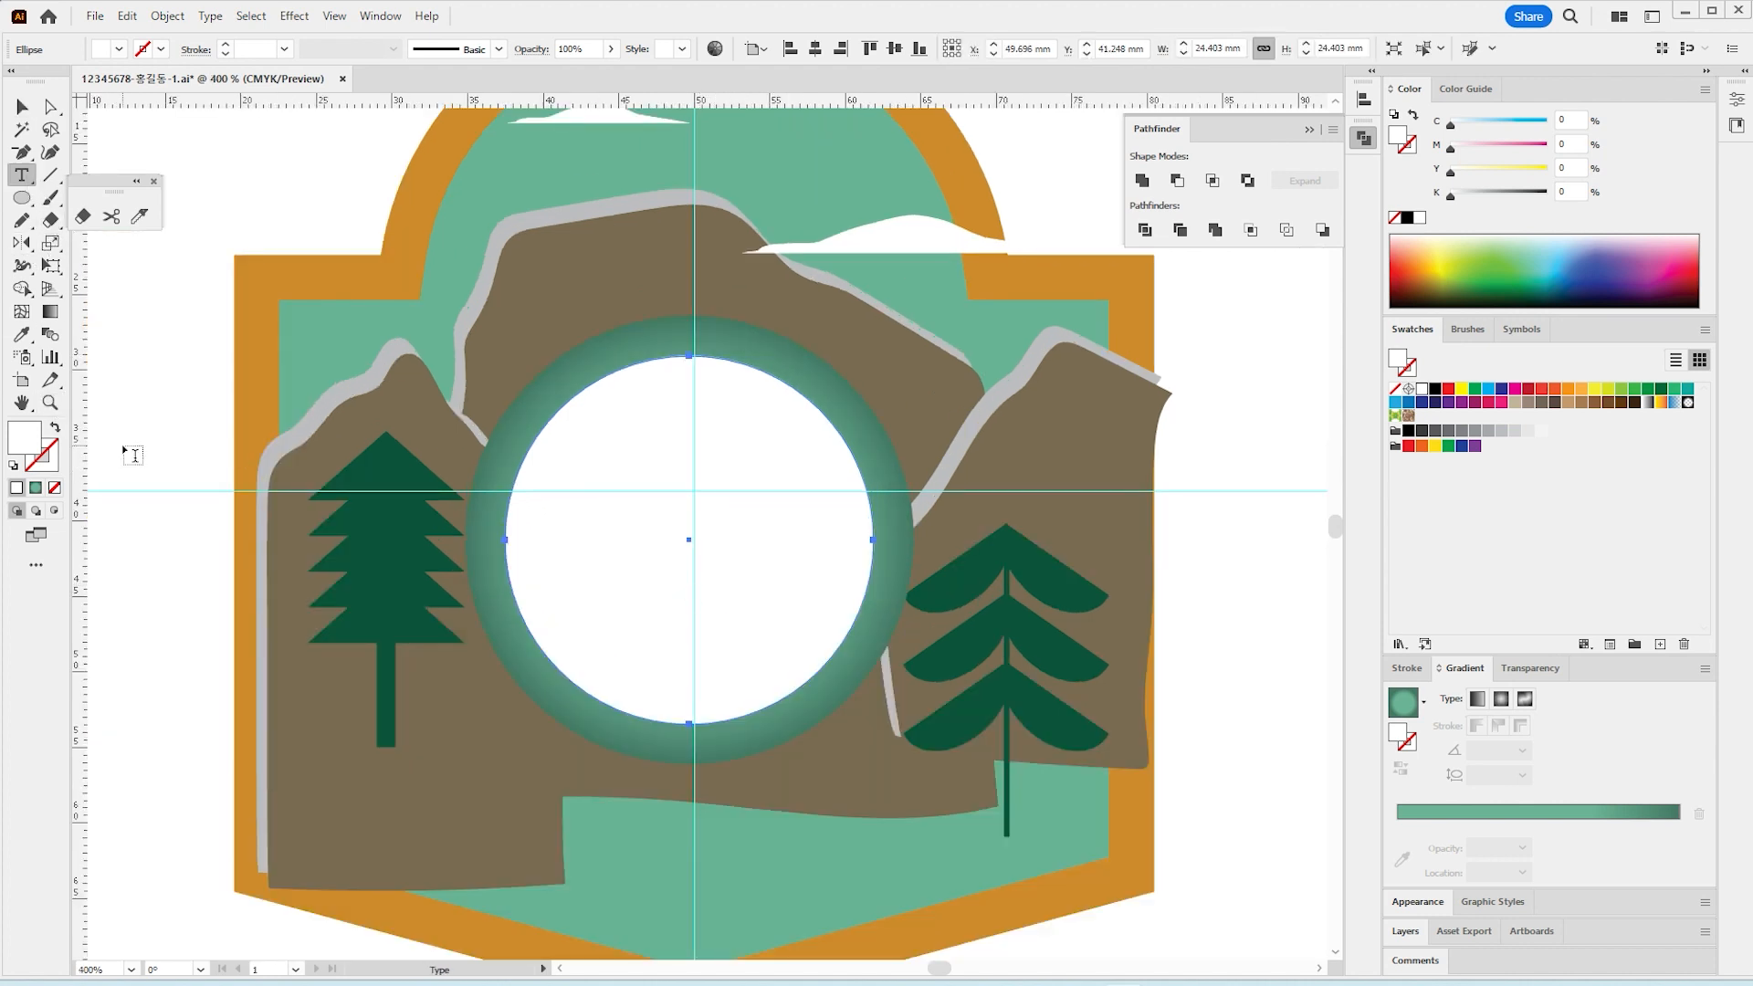
left_click(125, 449)
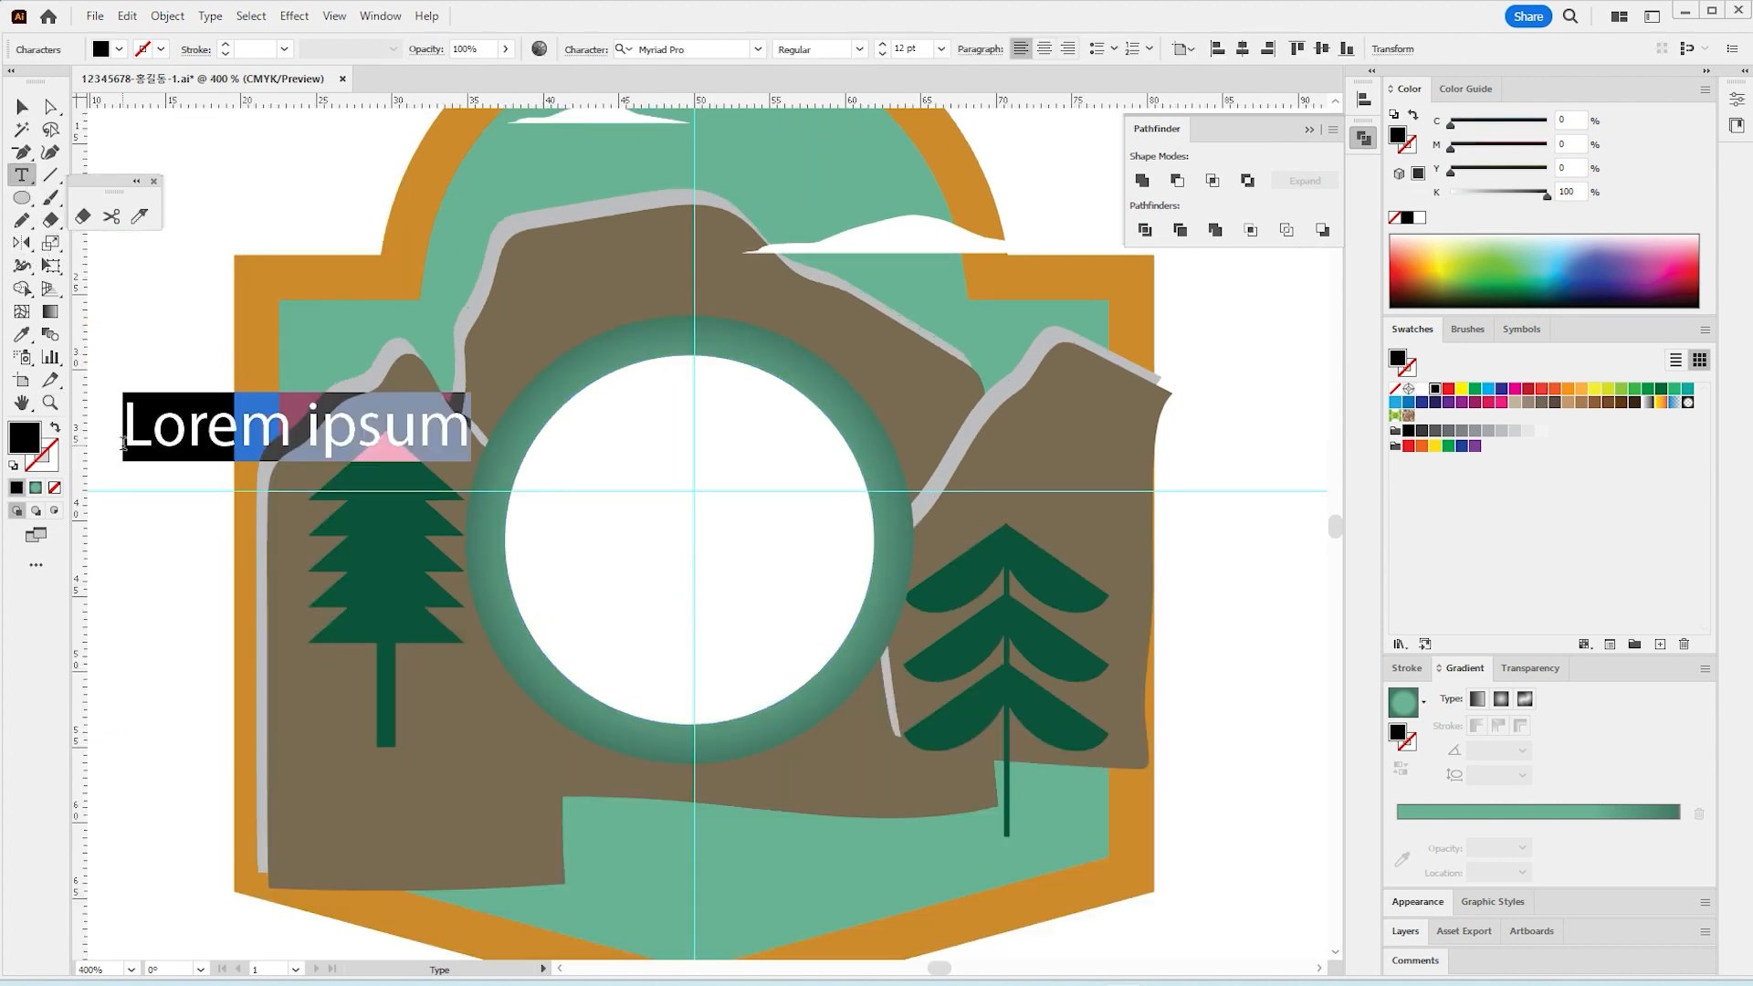
type("N")
Step: Set the letter N in Times New Roman Bold at 16 pt
key("ctrl+a")
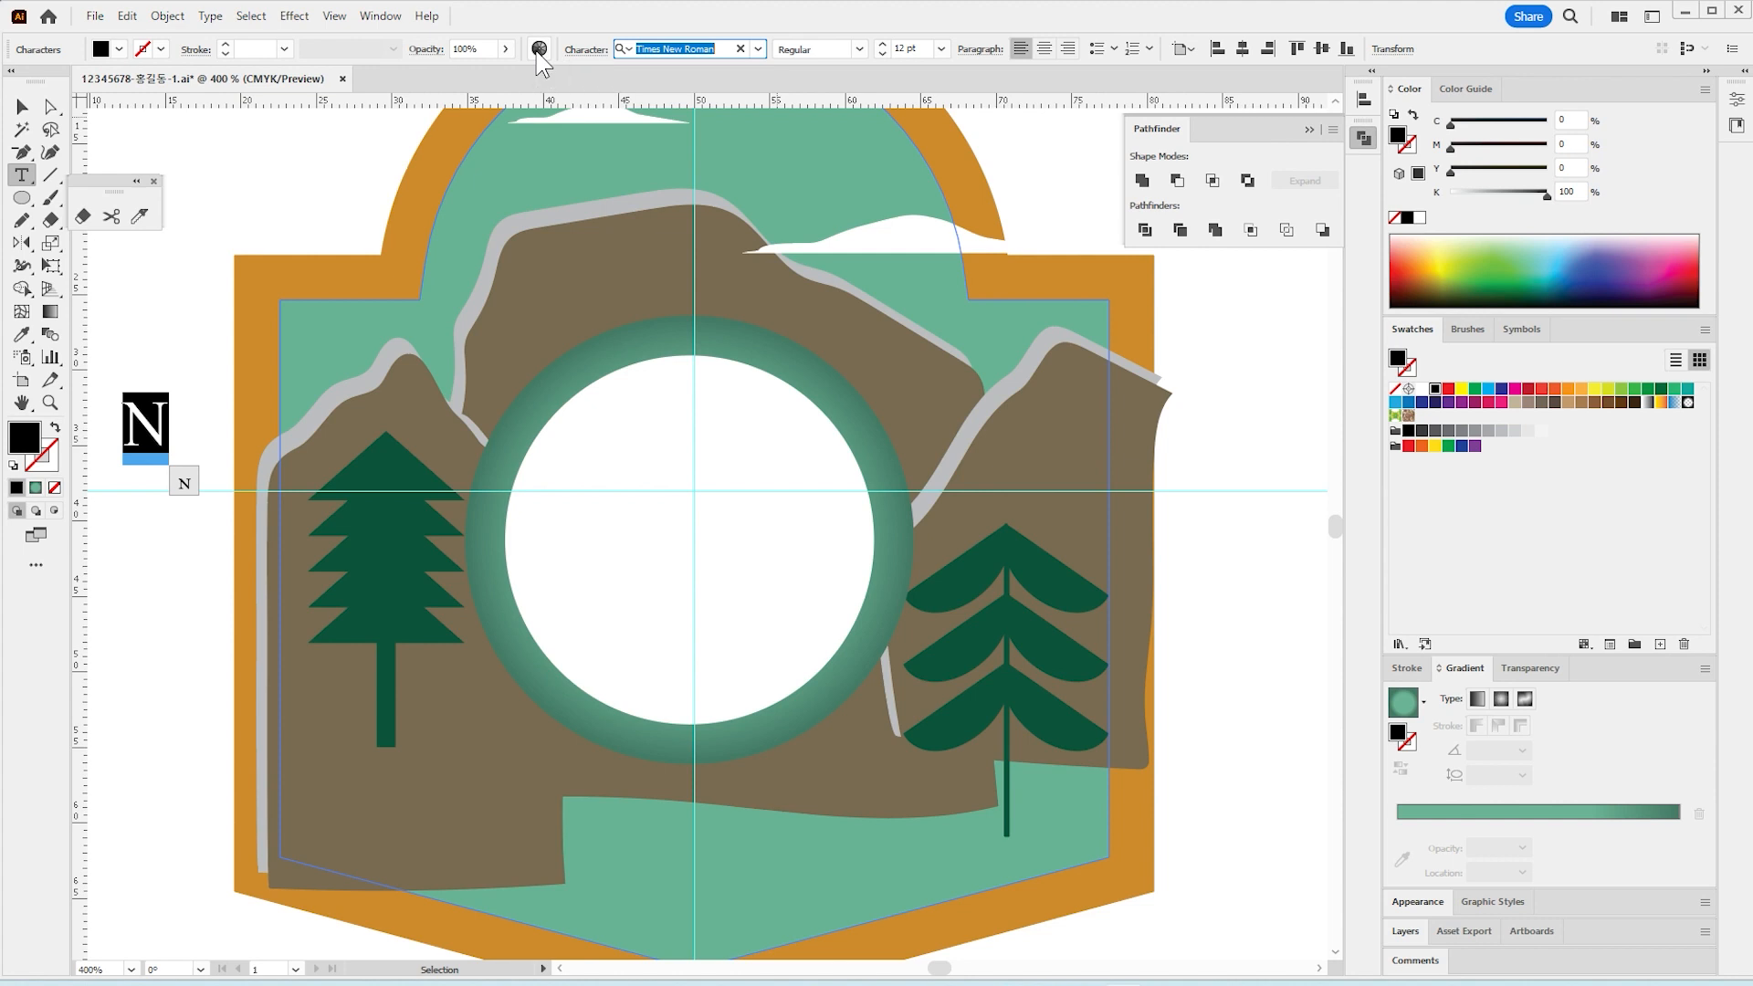
type("tim")
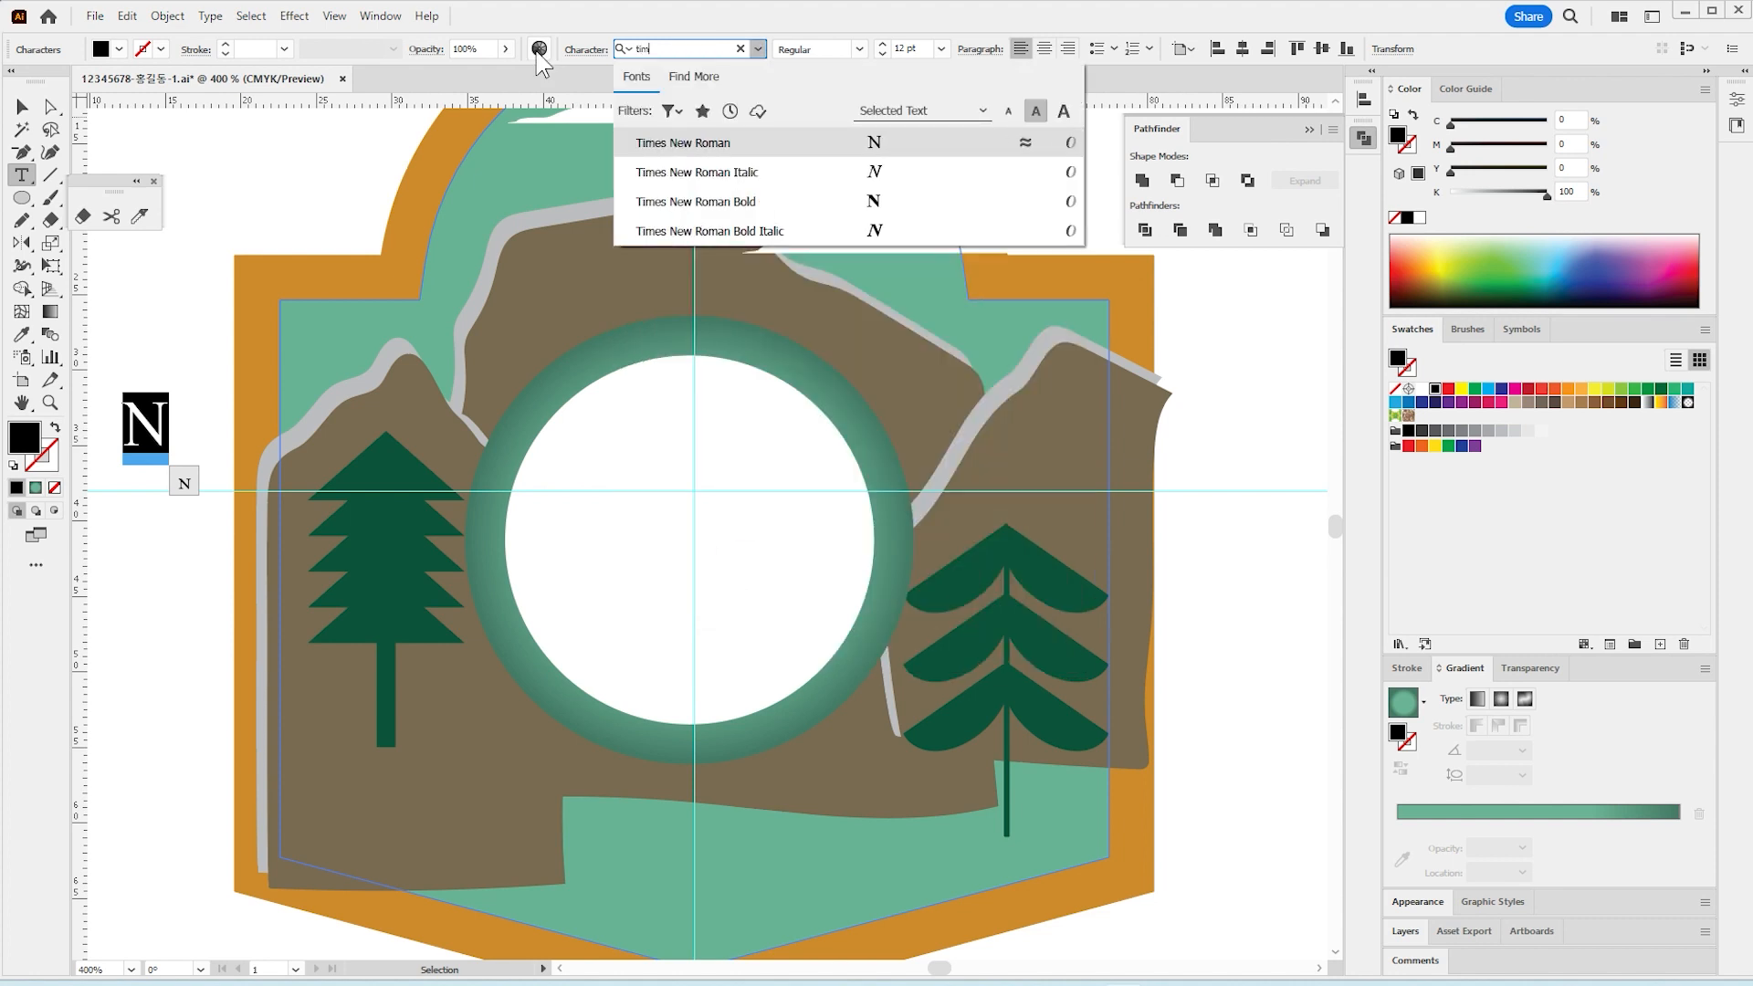
key("BackSpace")
key("BackSpace")
key("BackSpace")
type("time")
left_click(775, 202)
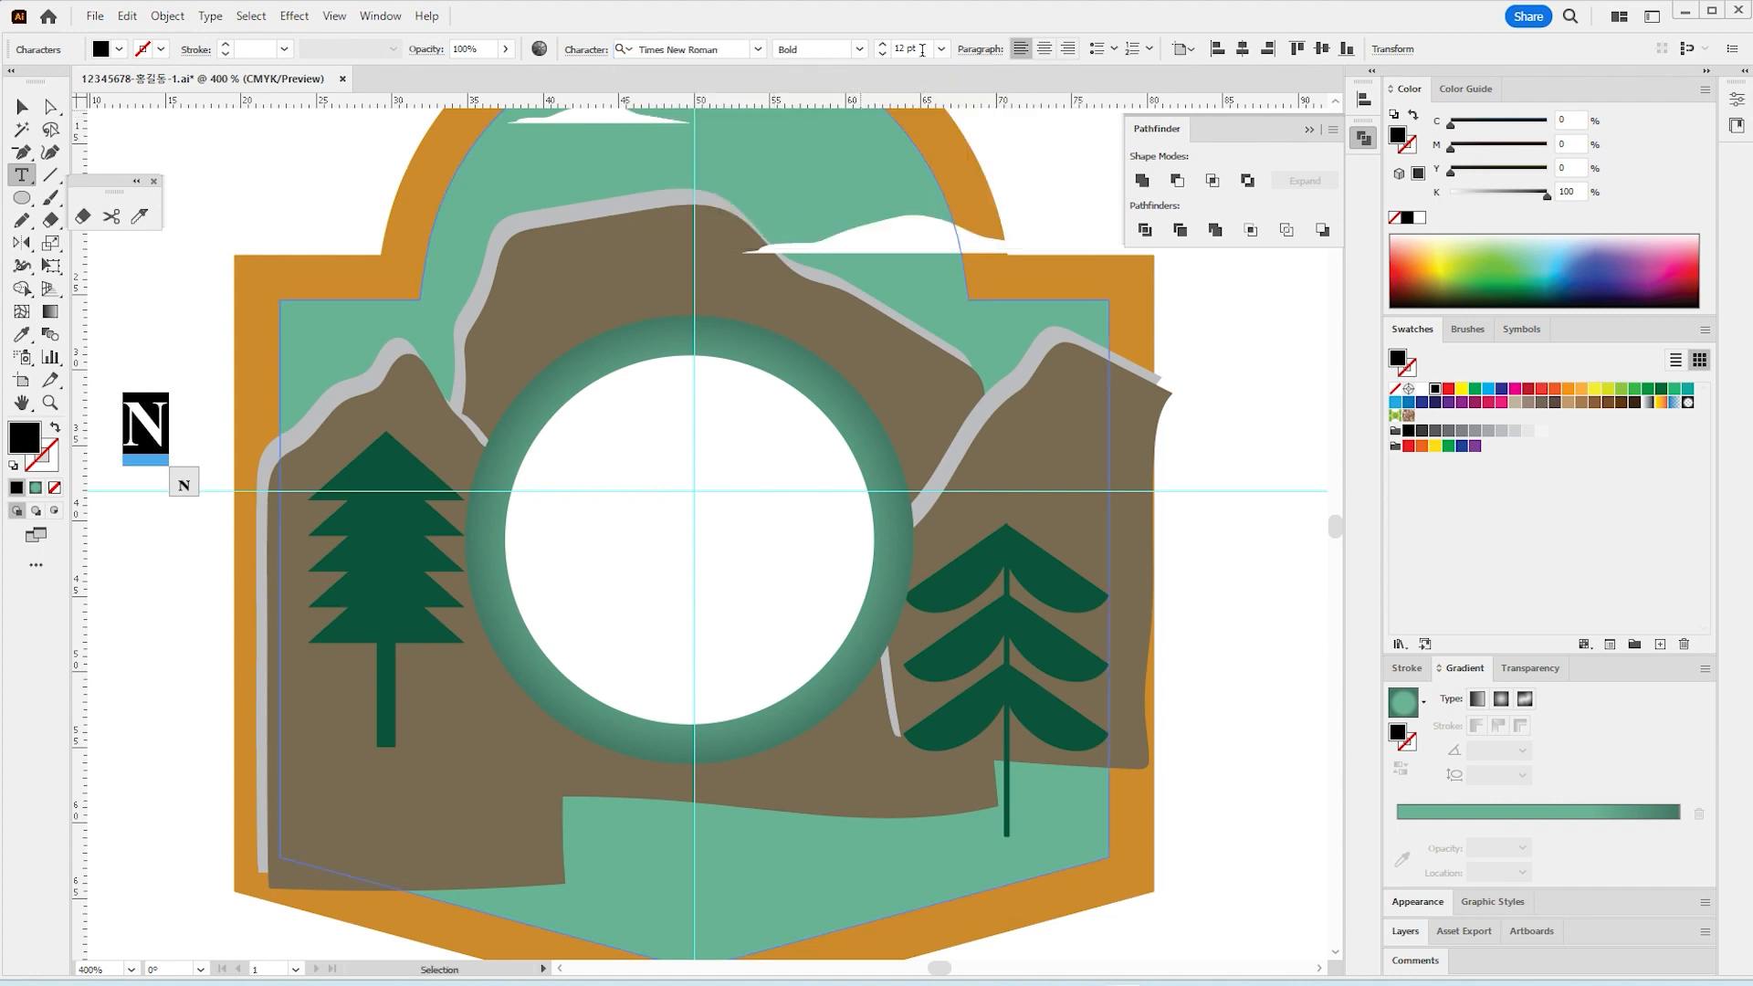
left_click(907, 48)
type("16")
key("Return")
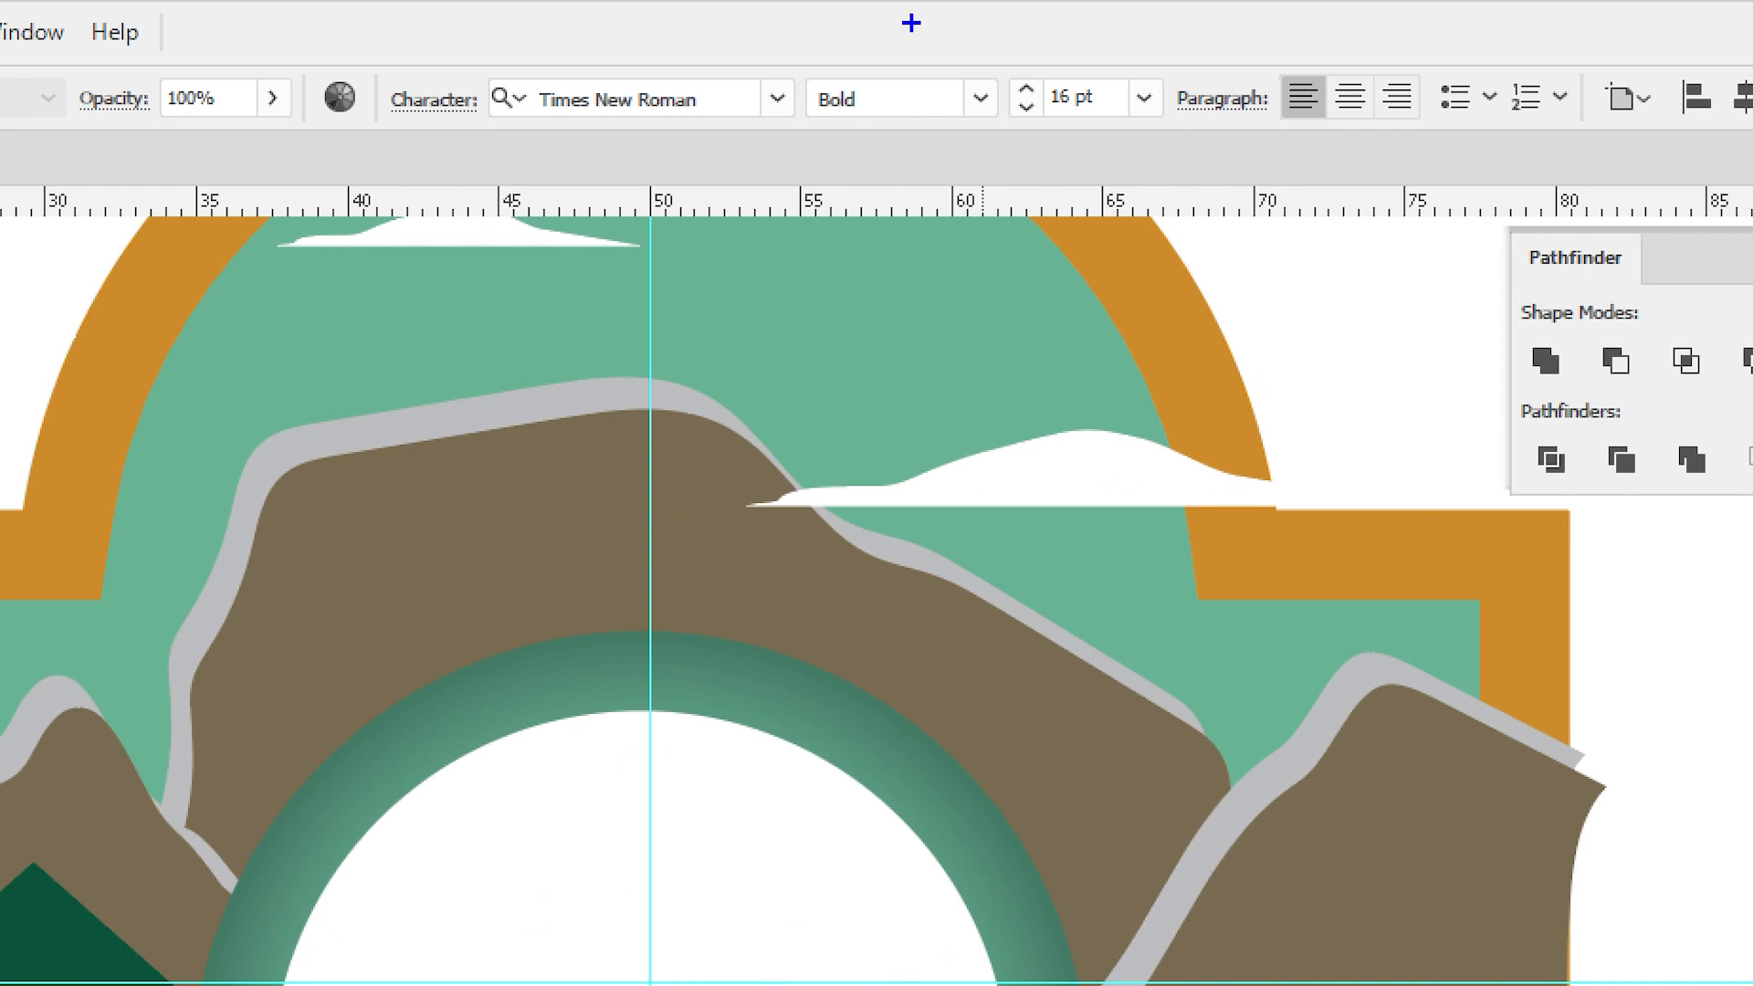
Step: Fill the letter N with dark green, C 90, M 40, Y 80, K 40
left_click(1569, 120)
type("90")
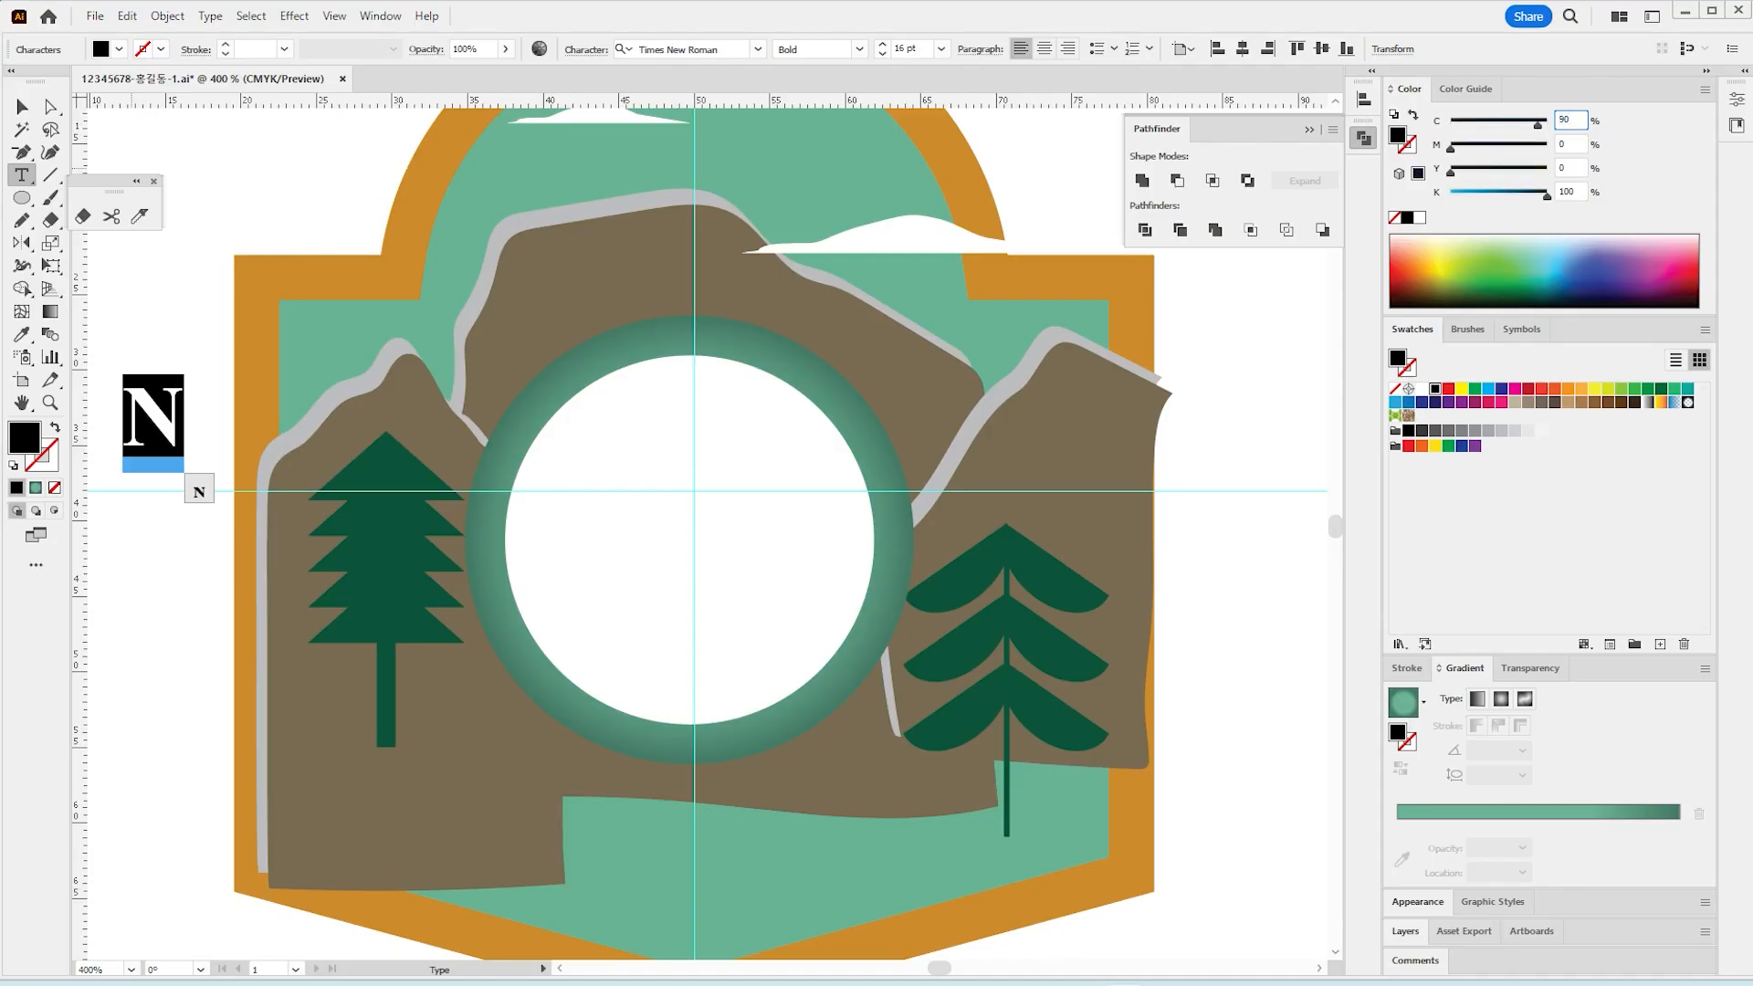
key("Tab")
type("40")
key("Tab")
type("80")
key("Tab")
type("40")
key("Return")
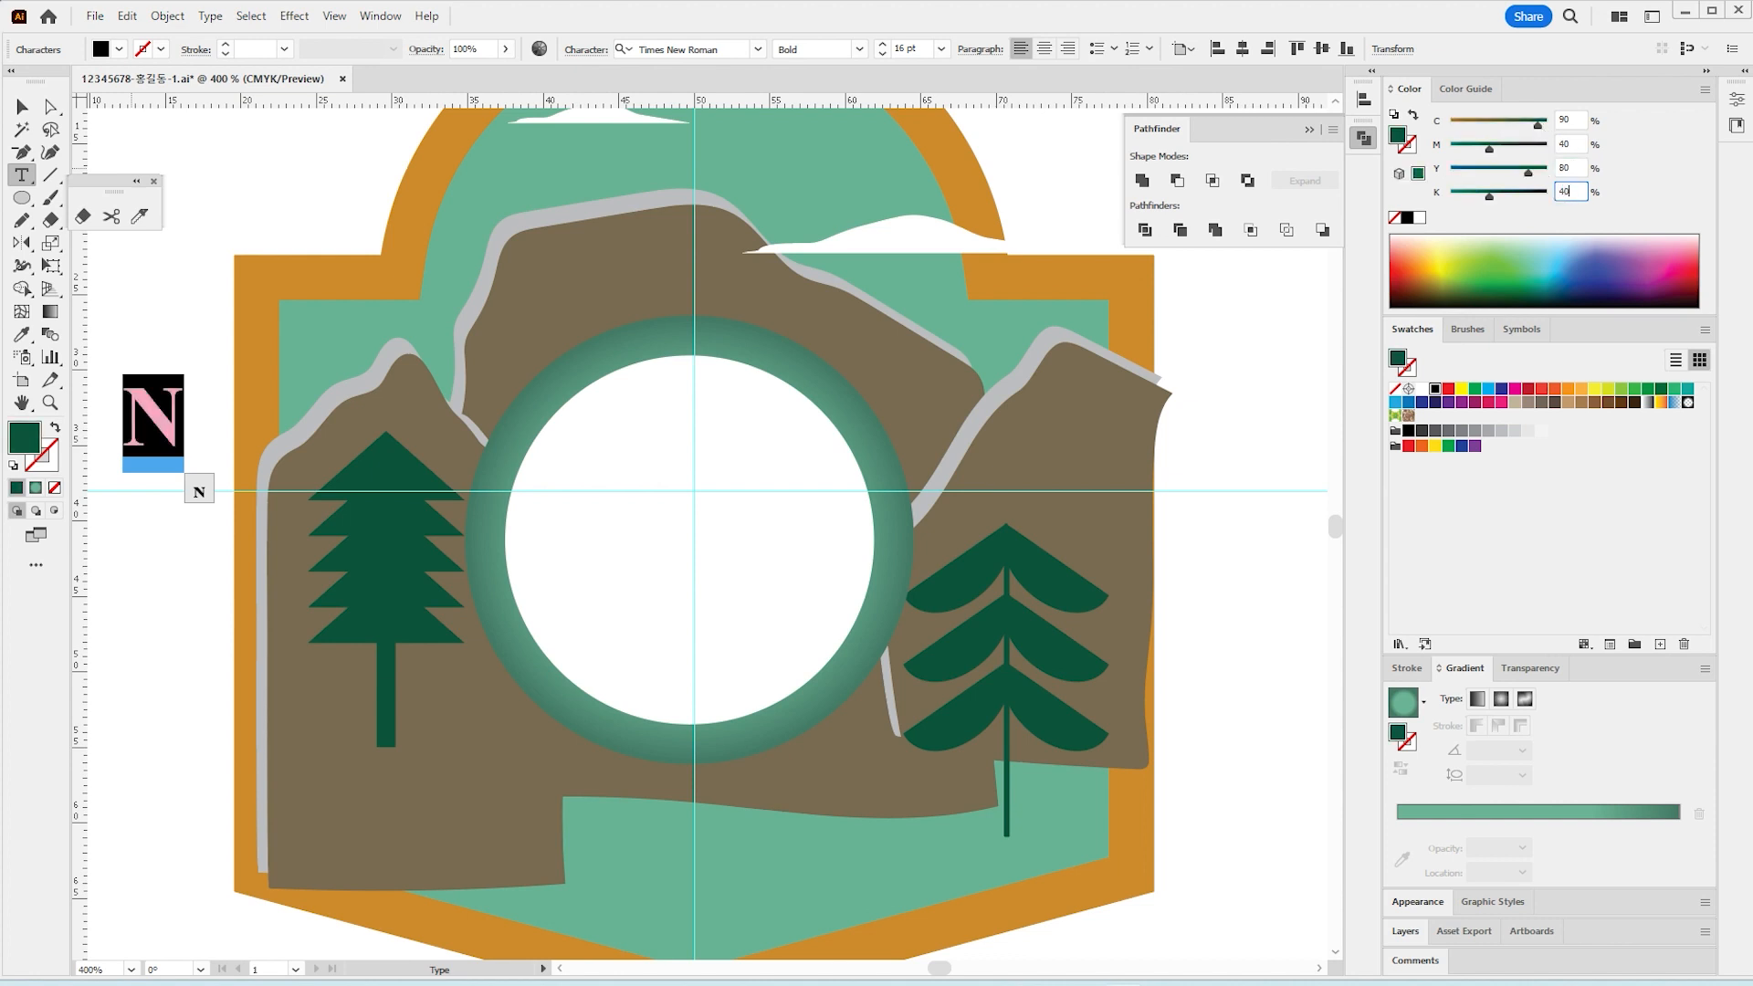
Step: Move the N inside the top of the white circle and place copies at the circle's right, bottom and left
left_click(22, 107)
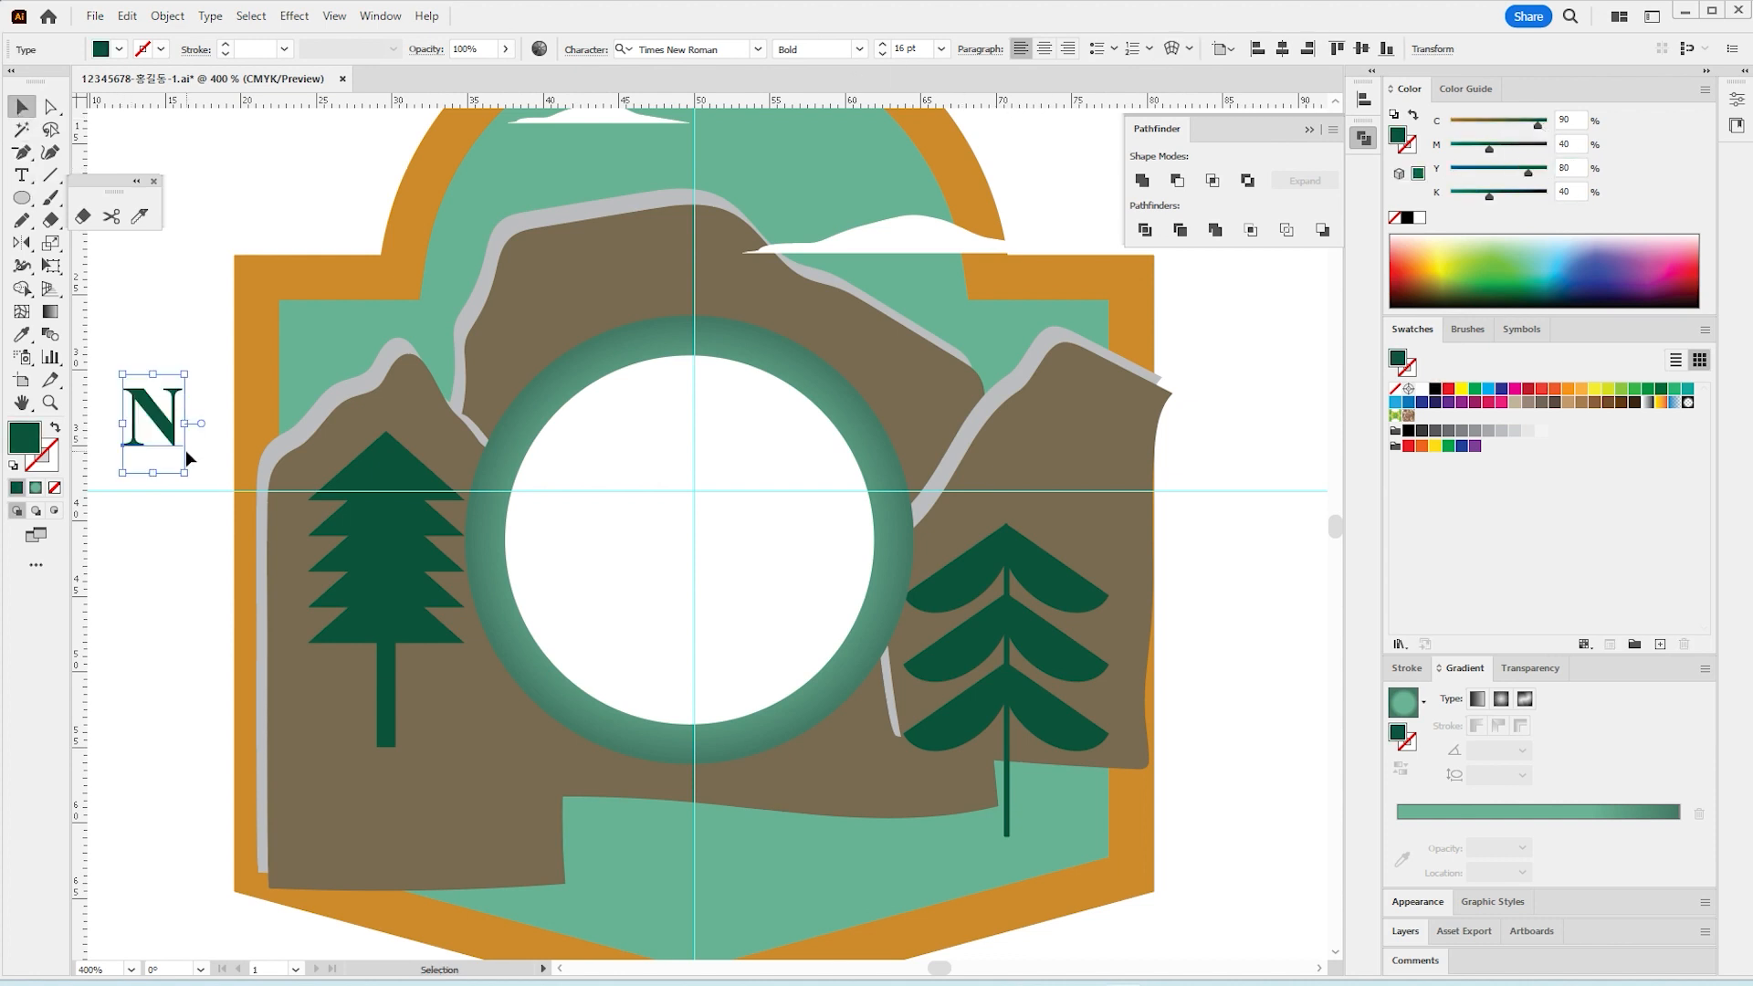
left_click_drag(167, 429, 707, 401)
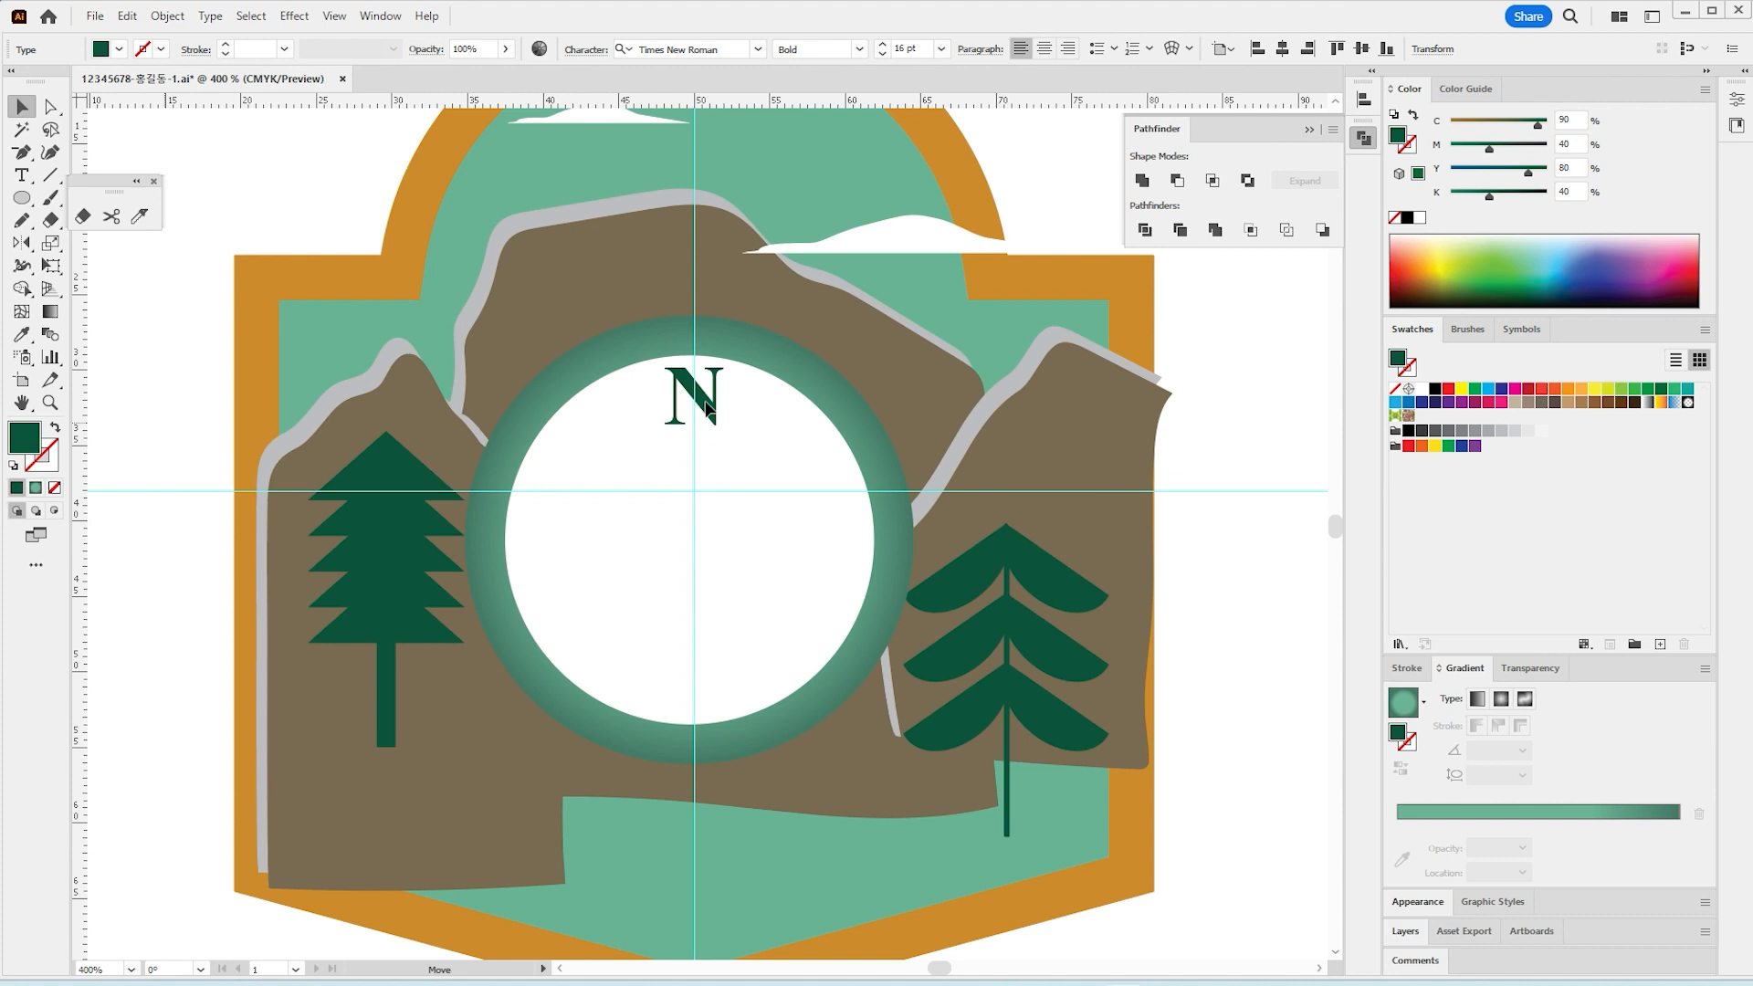
left_click_drag(708, 407, 705, 411)
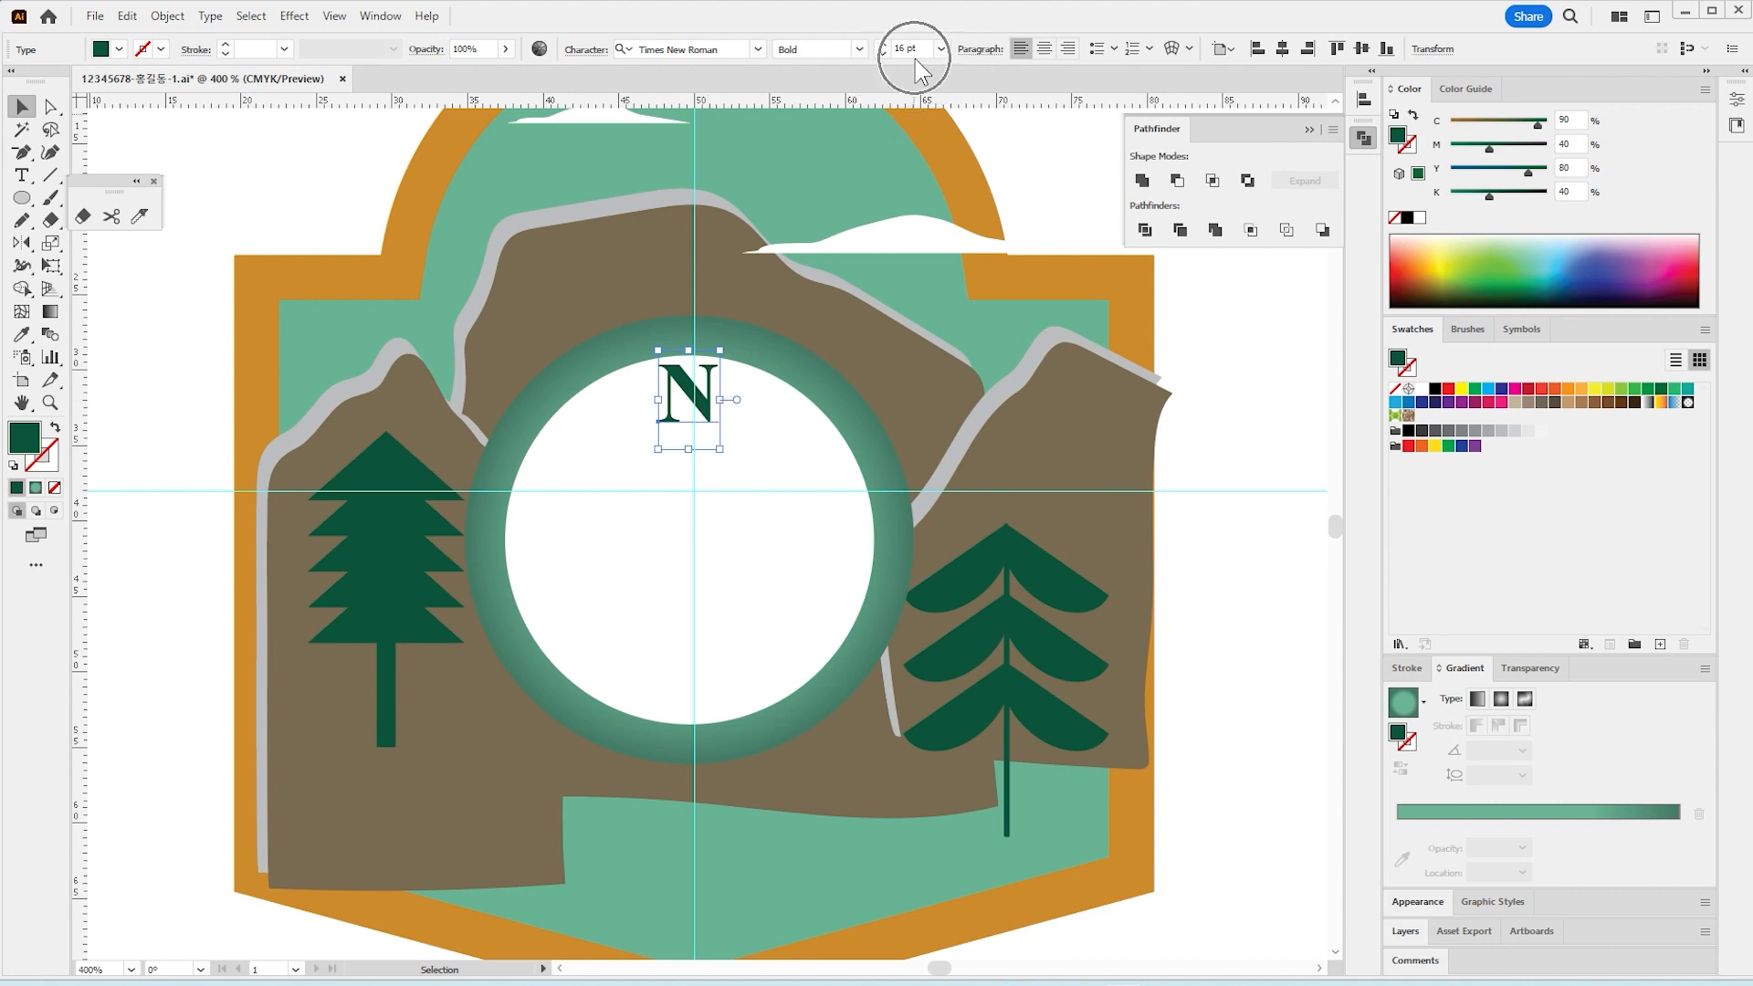
left_click_drag(710, 411, 859, 558)
left_click_drag(851, 550, 563, 550)
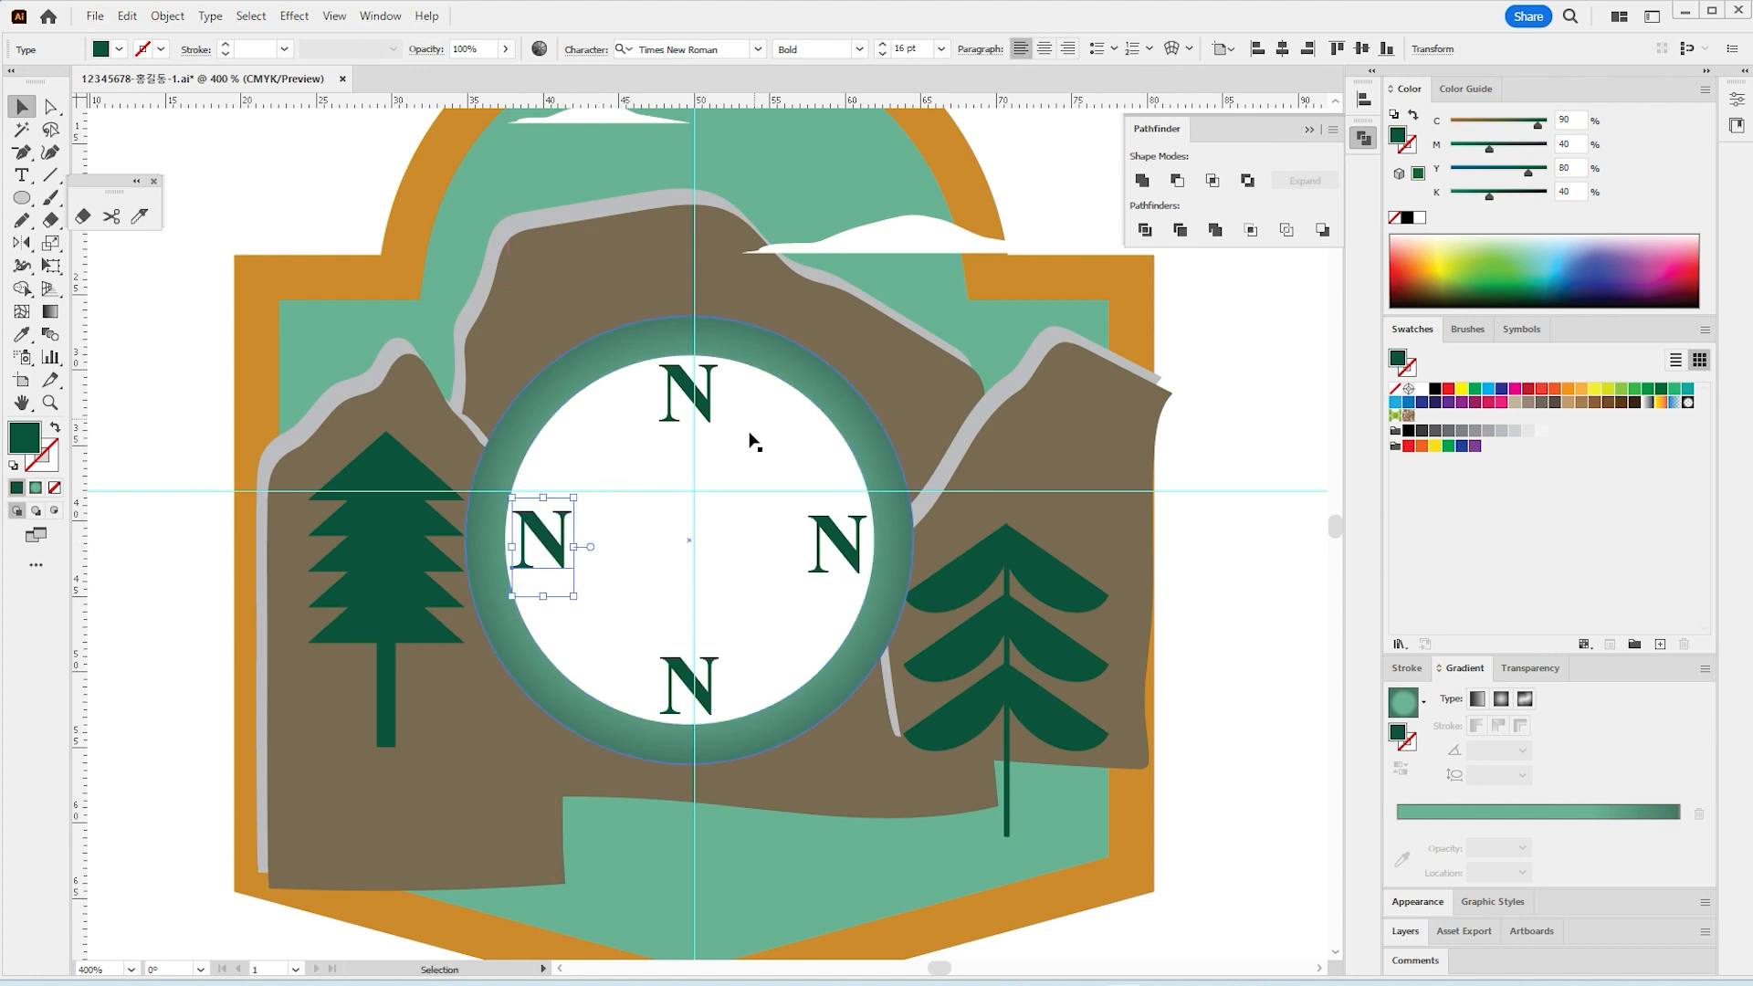
Step: Retype the copied letters as W on the left, S at the bottom and E on the right
left_click(21, 177)
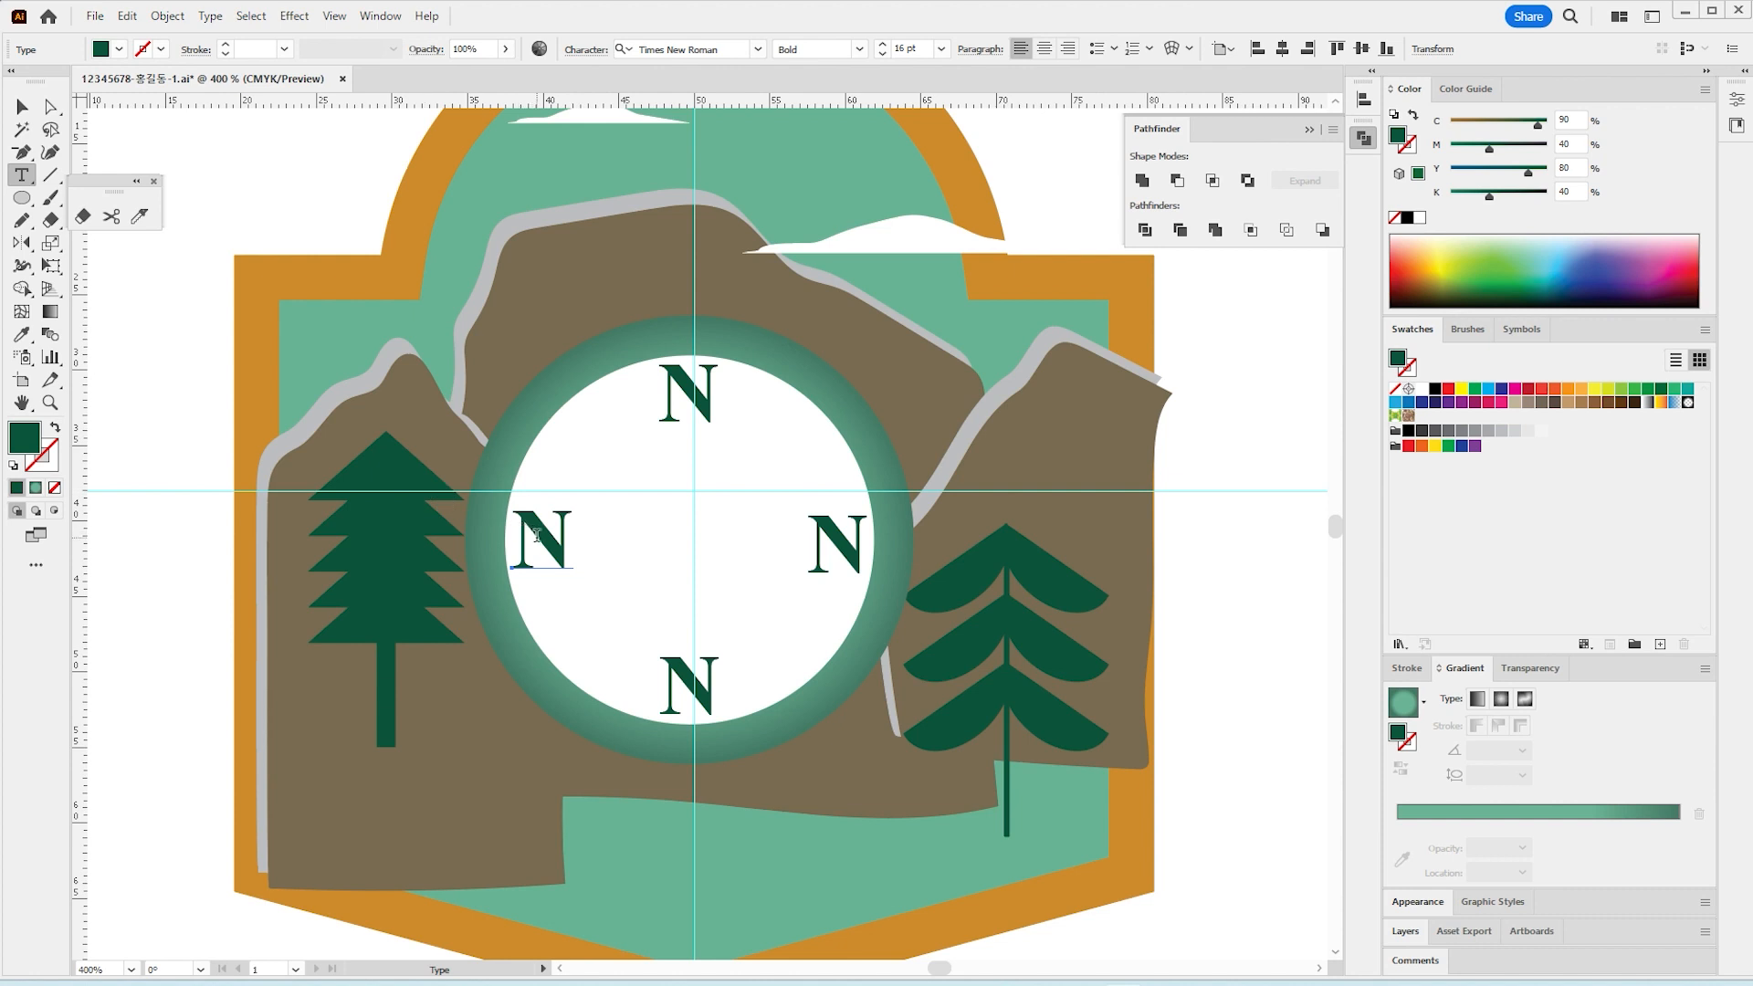
left_click_drag(506, 536, 556, 538)
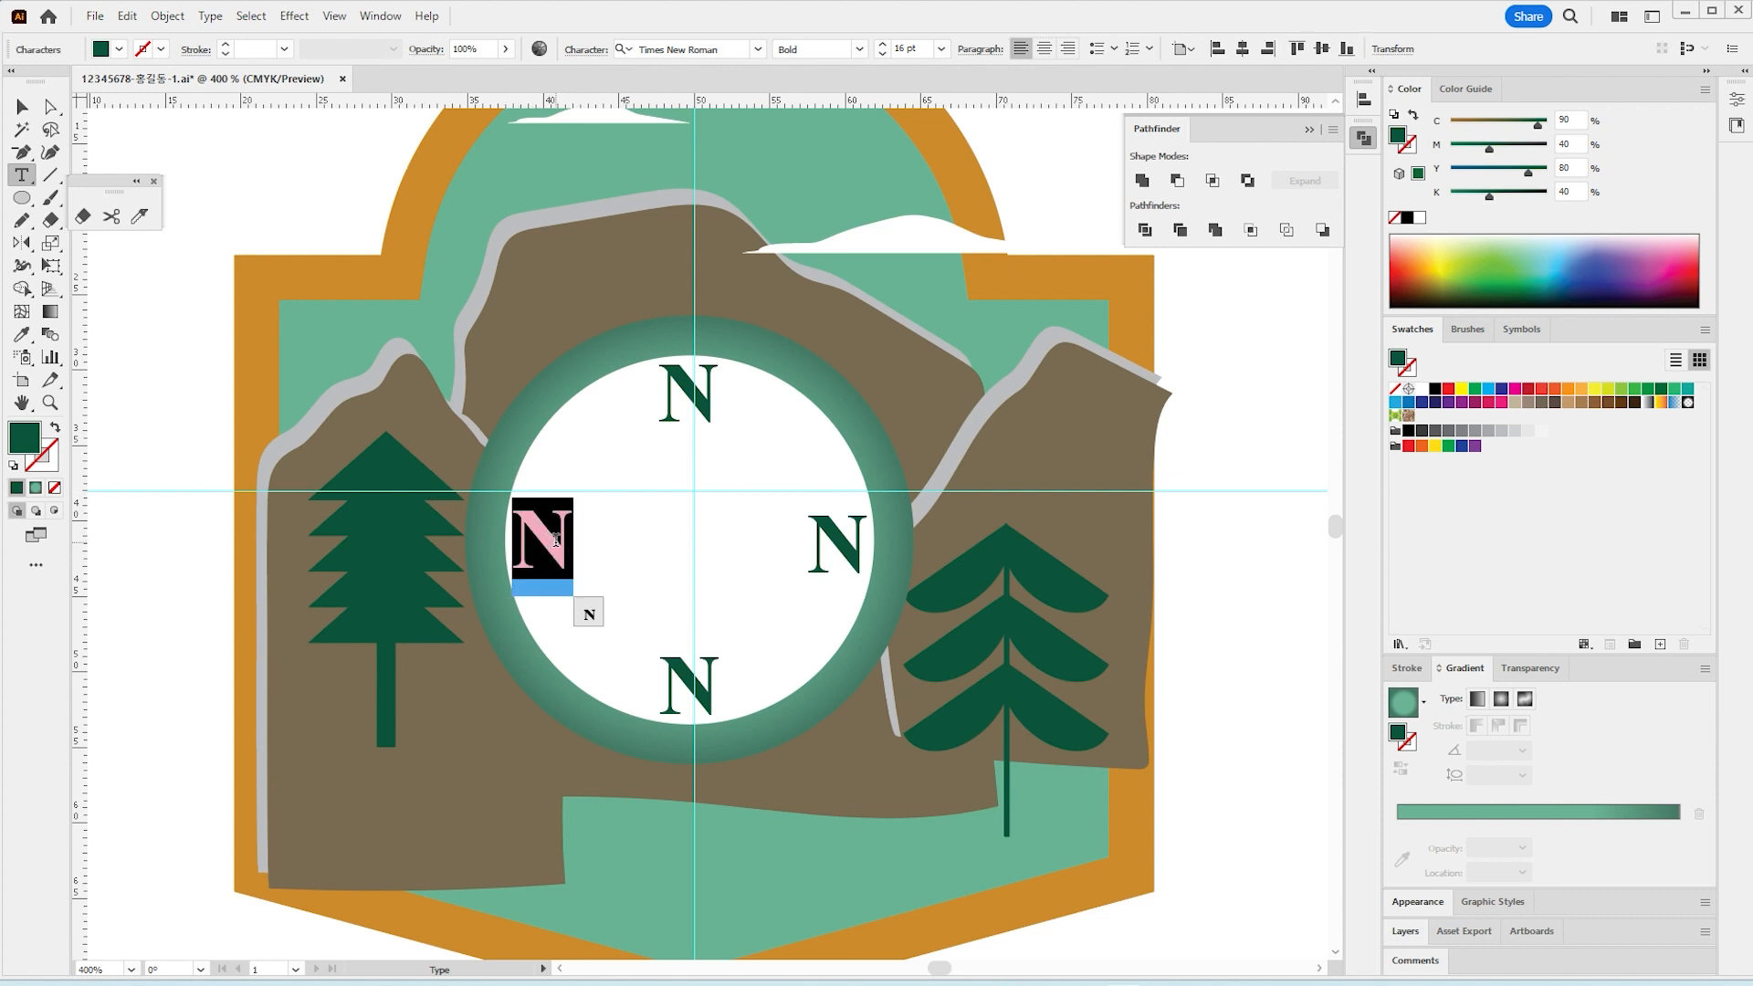
type("W")
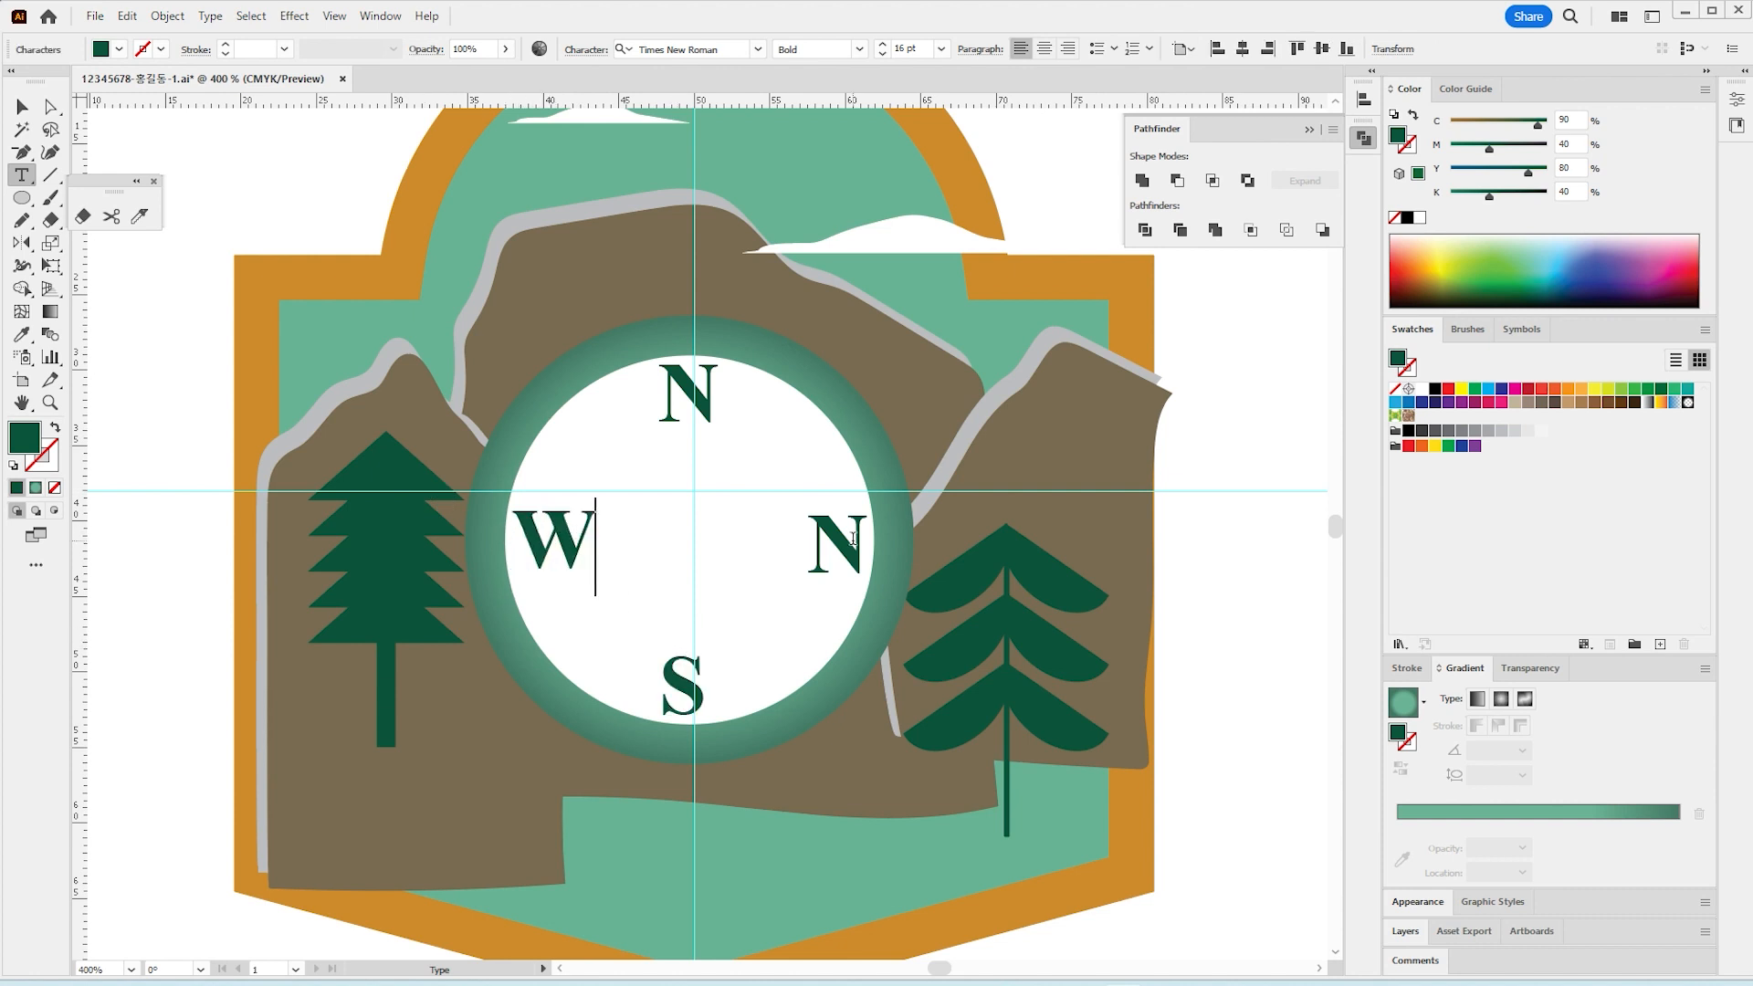
double_click(837, 545)
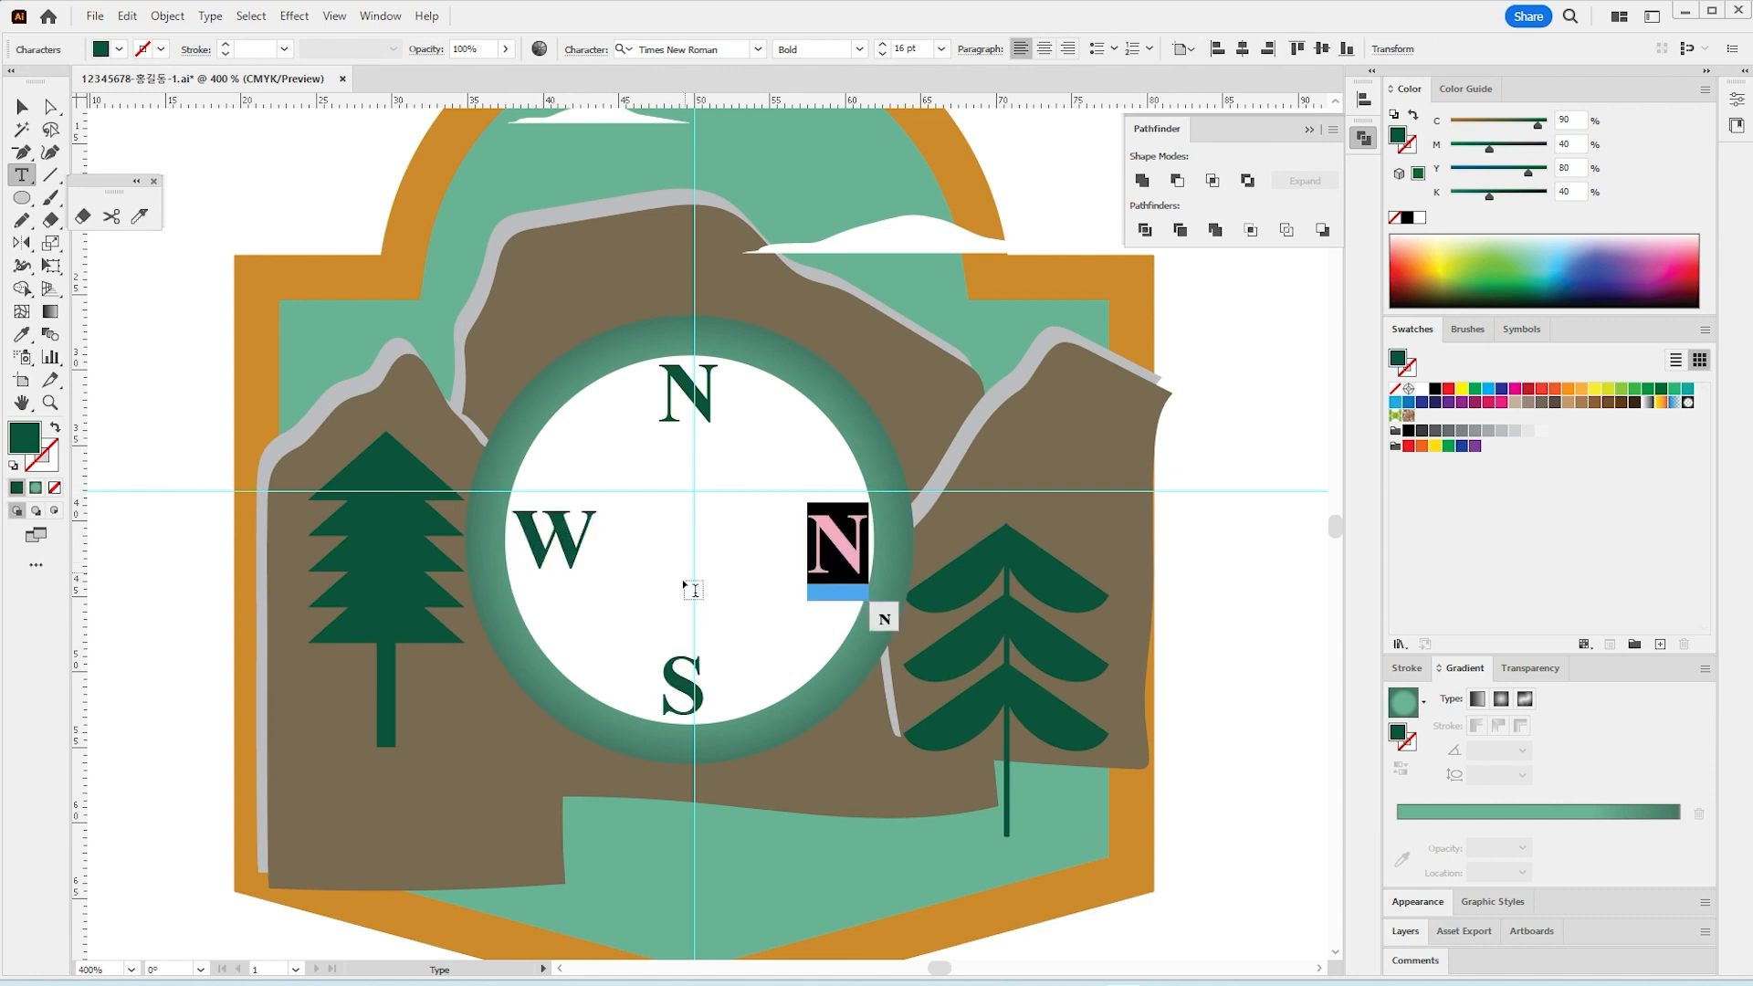
type("E")
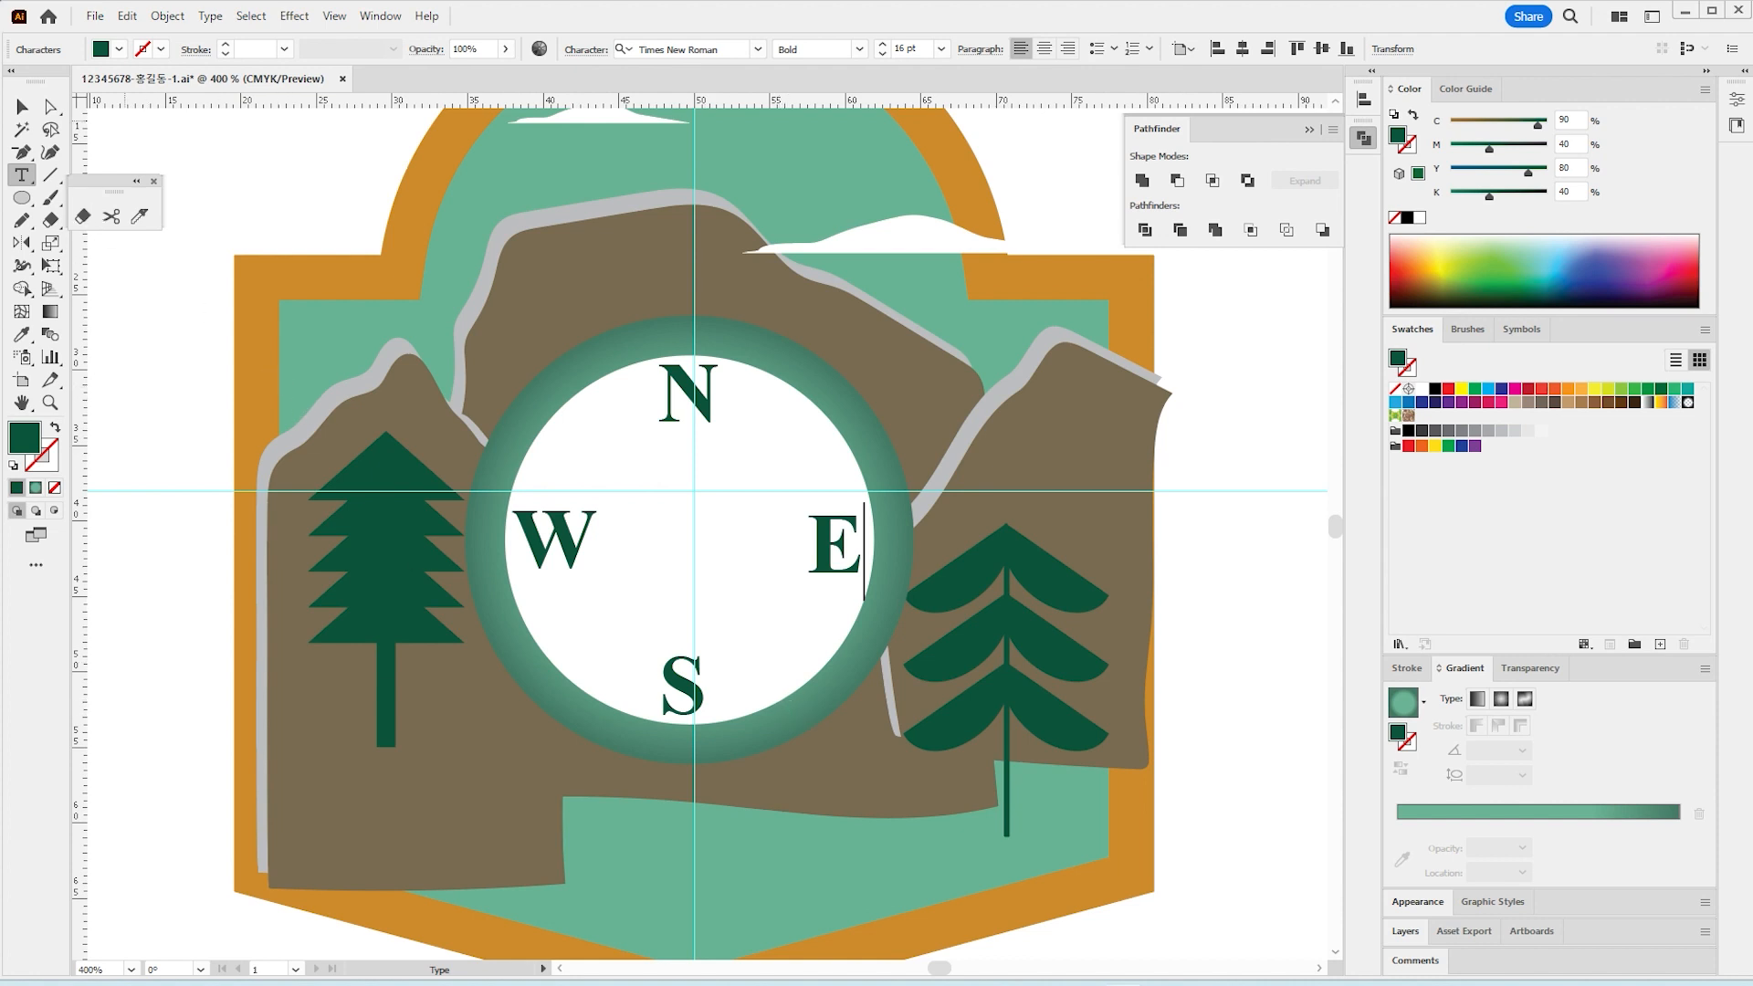
Step: Align the N and S to the horizontal centre of the white circle, using the circle as key object
left_click(23, 107)
left_click(685, 393)
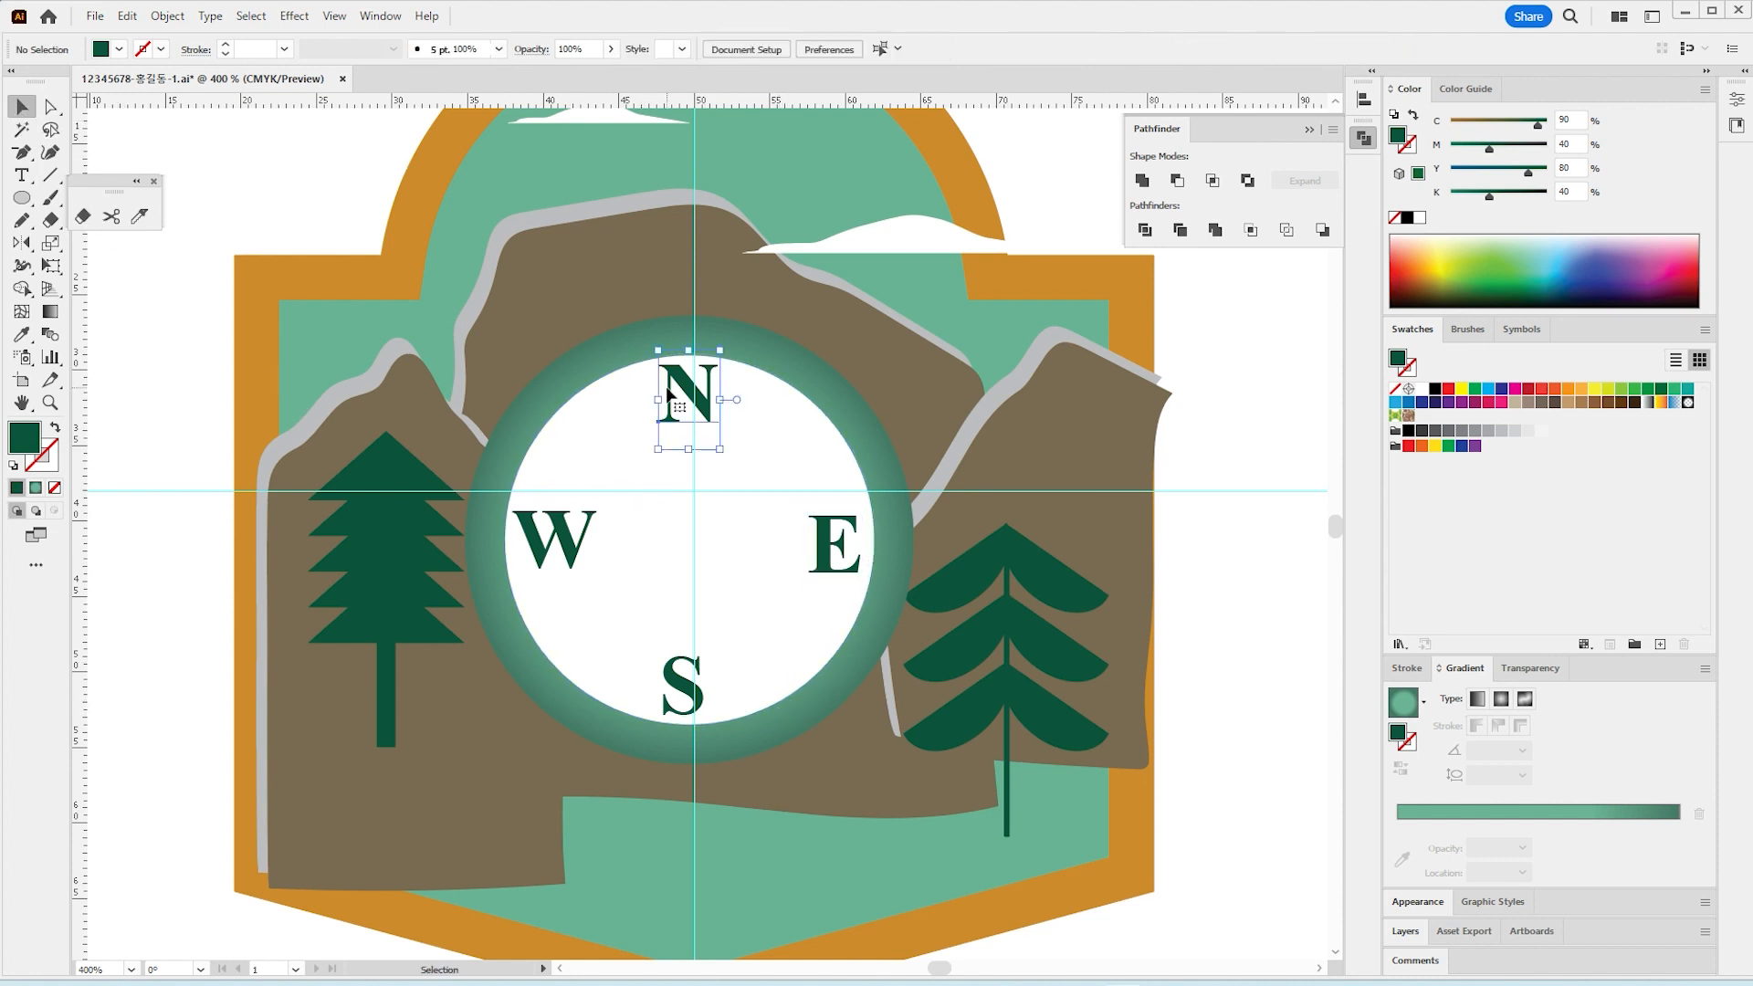
left_click(686, 691, "shift")
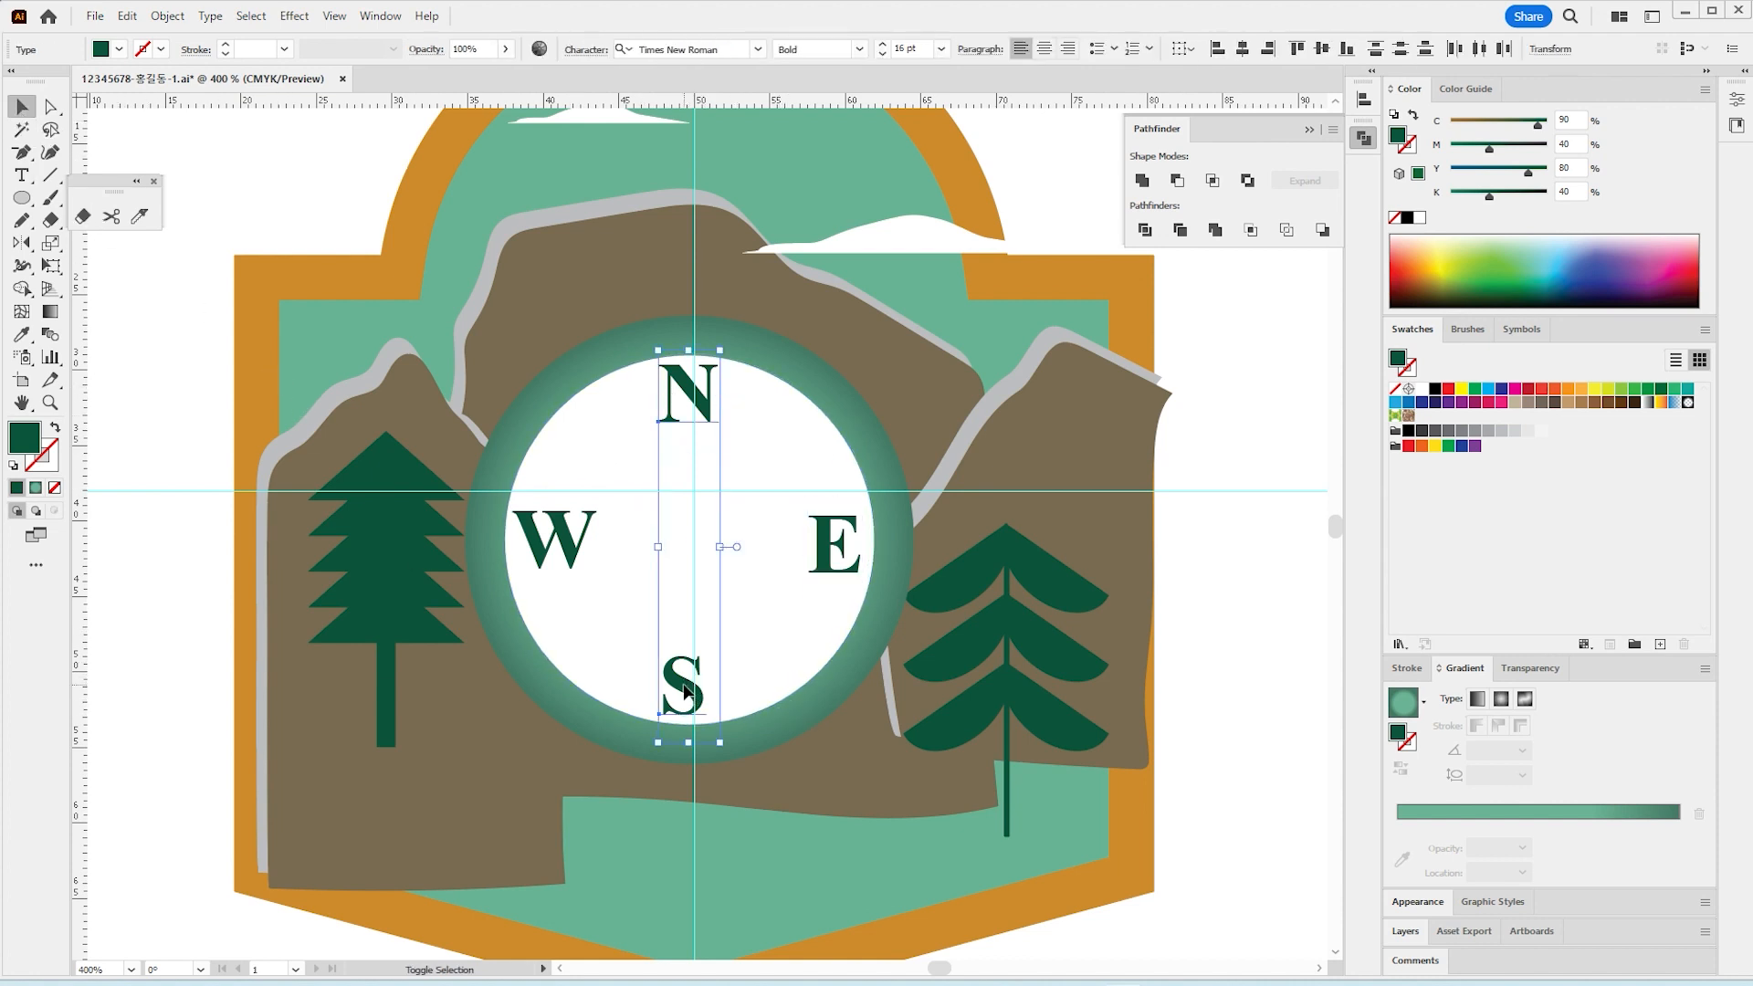
left_click(600, 615, "shift")
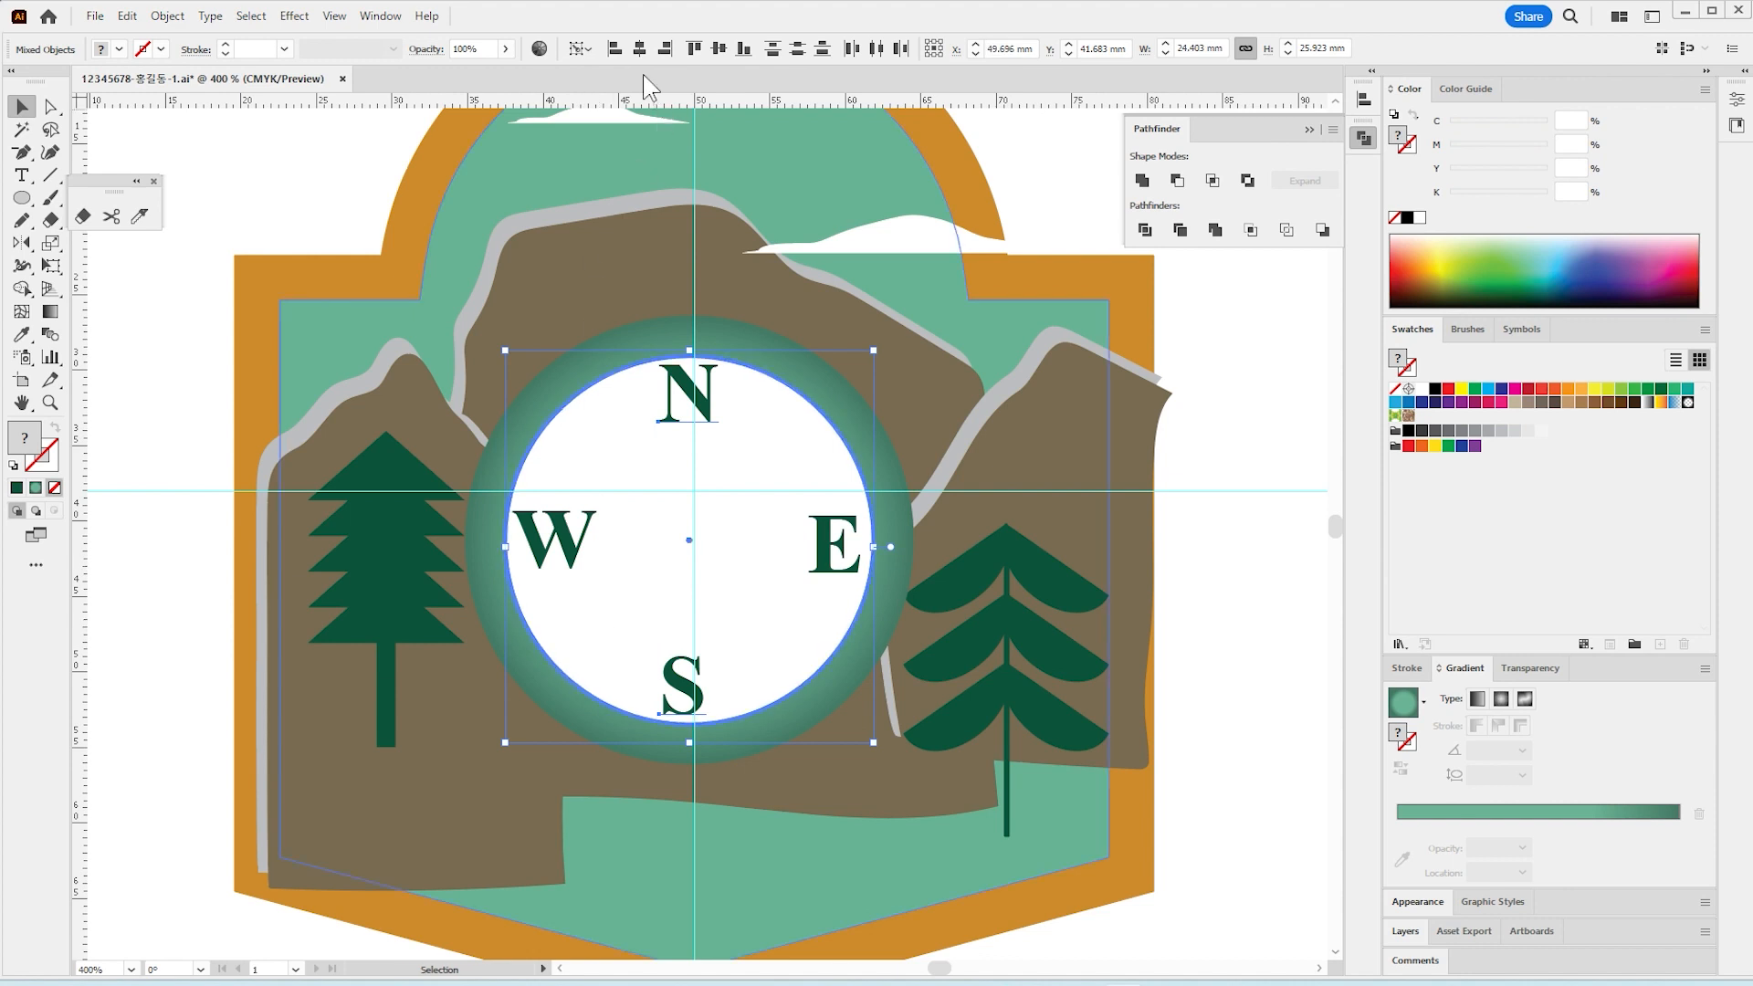
left_click(640, 50)
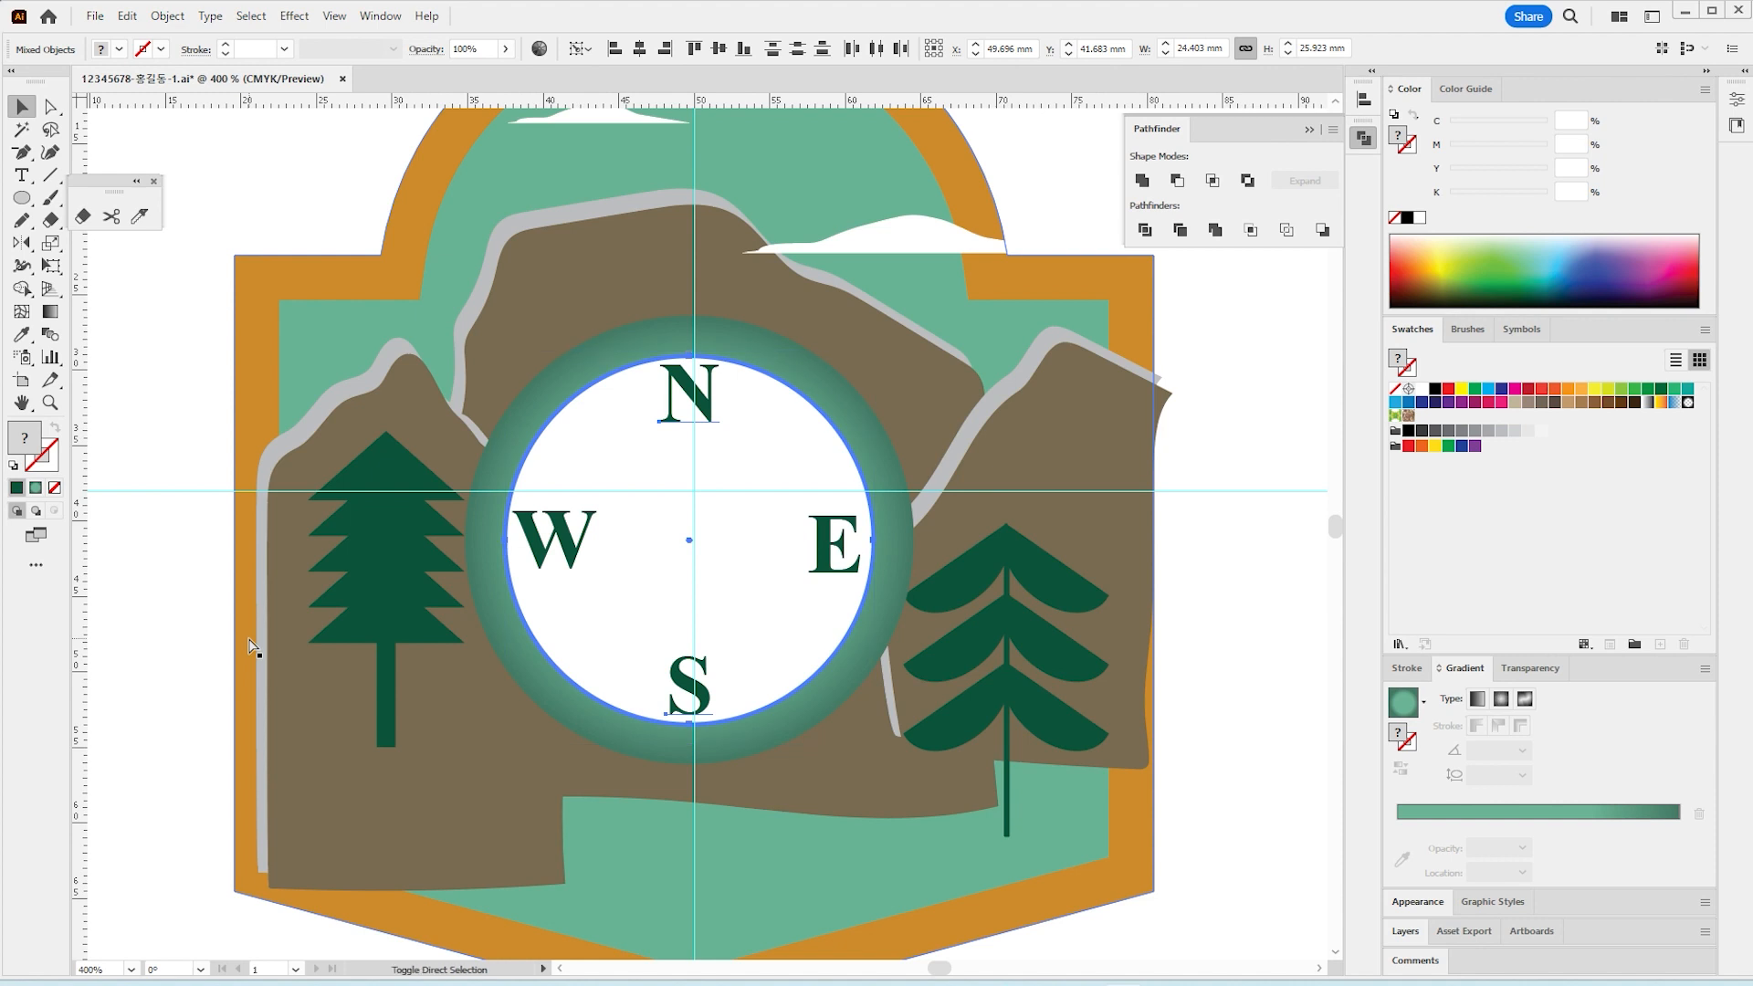
key("ctrl+shift+a")
Step: Align the W and E to the vertical centre of the white circle, using the circle as key object
left_click(557, 553)
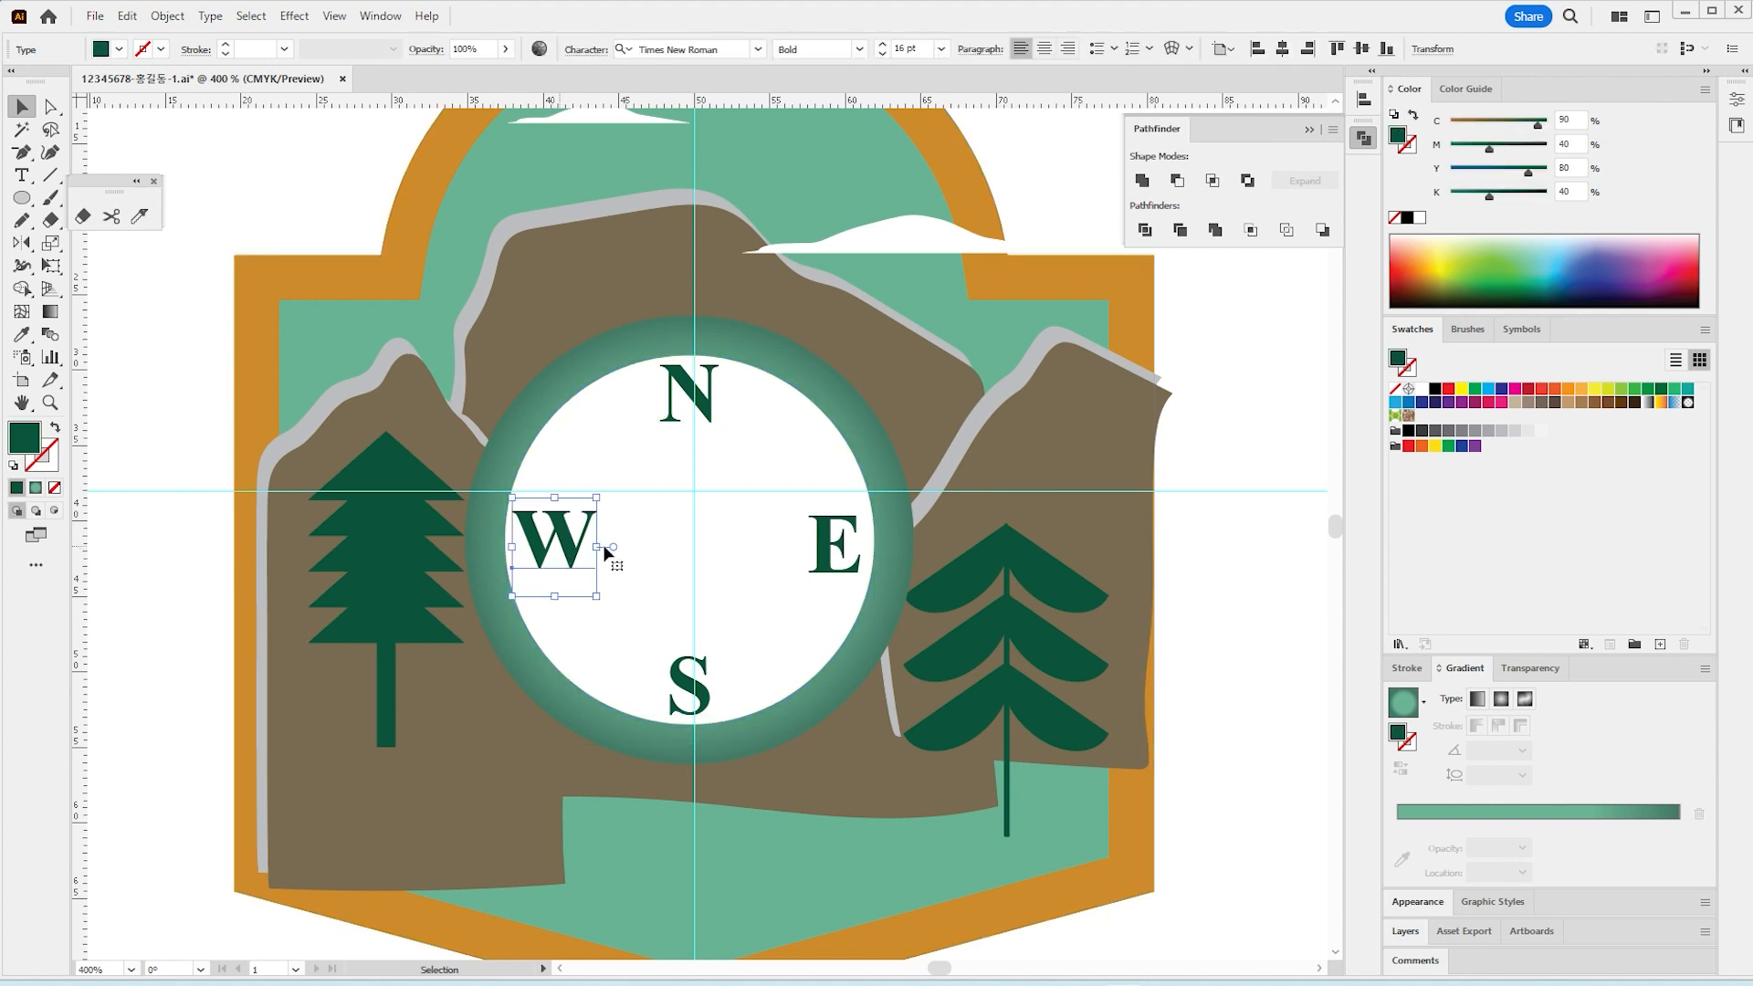
left_click(829, 557, "shift")
left_click(766, 629, "shift")
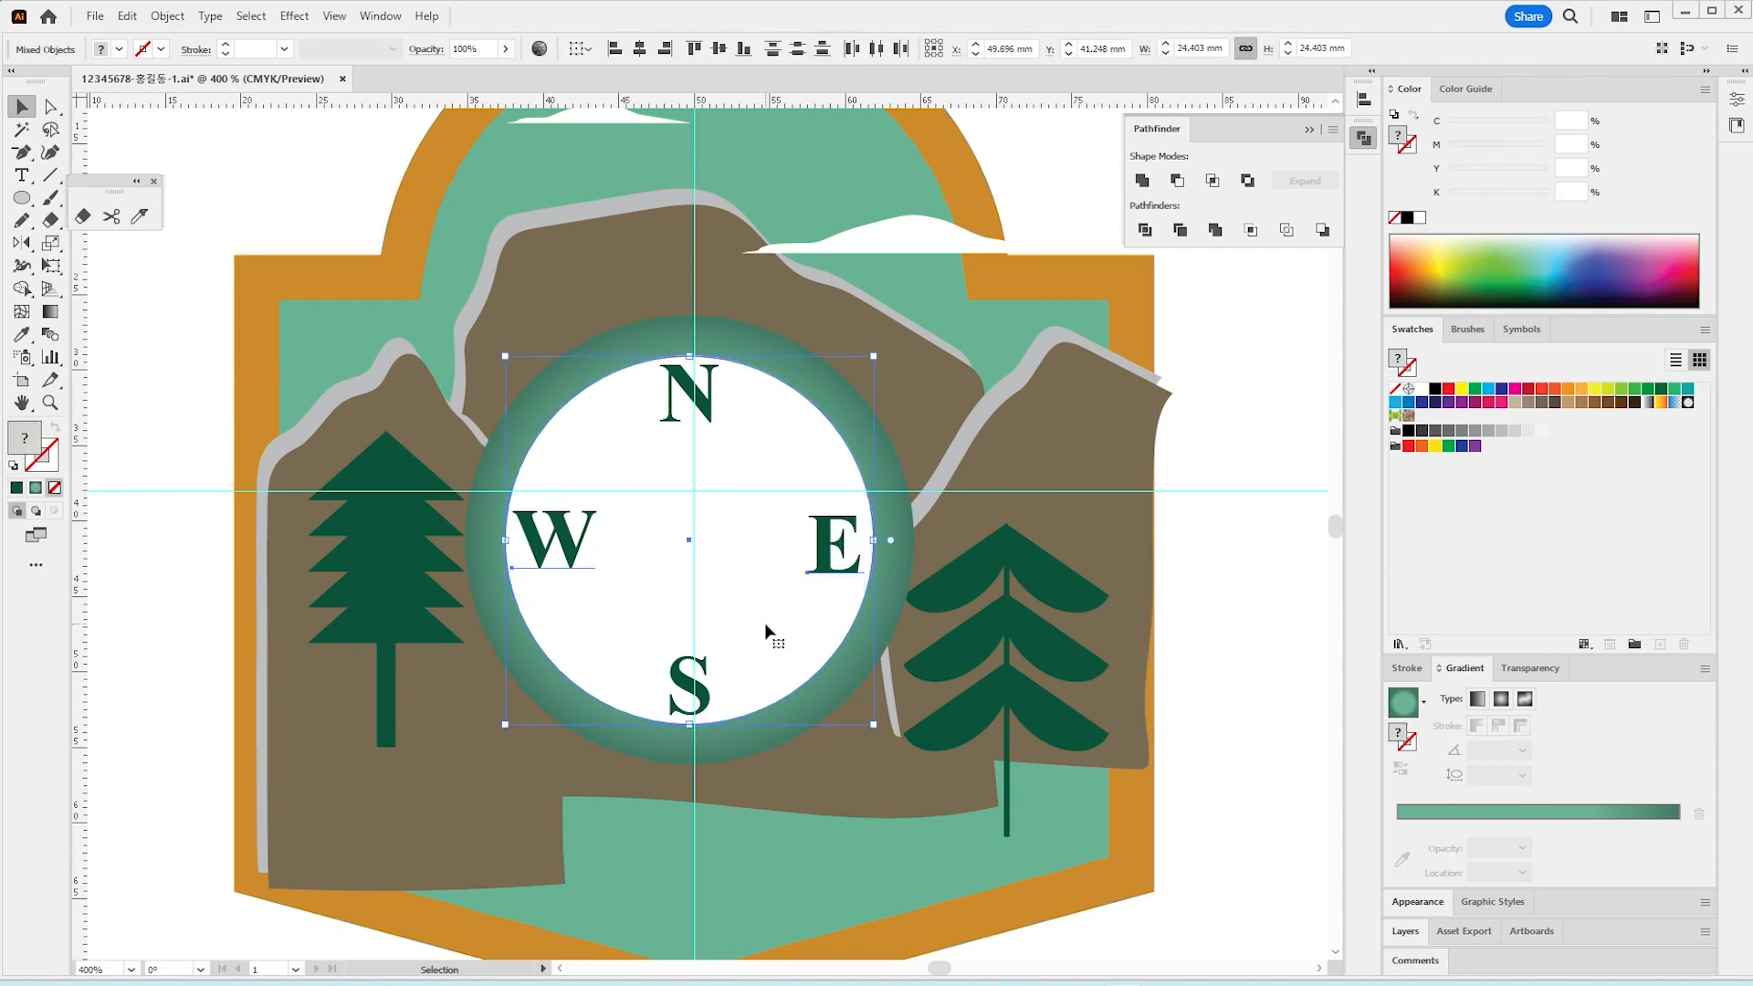
left_click(766, 629)
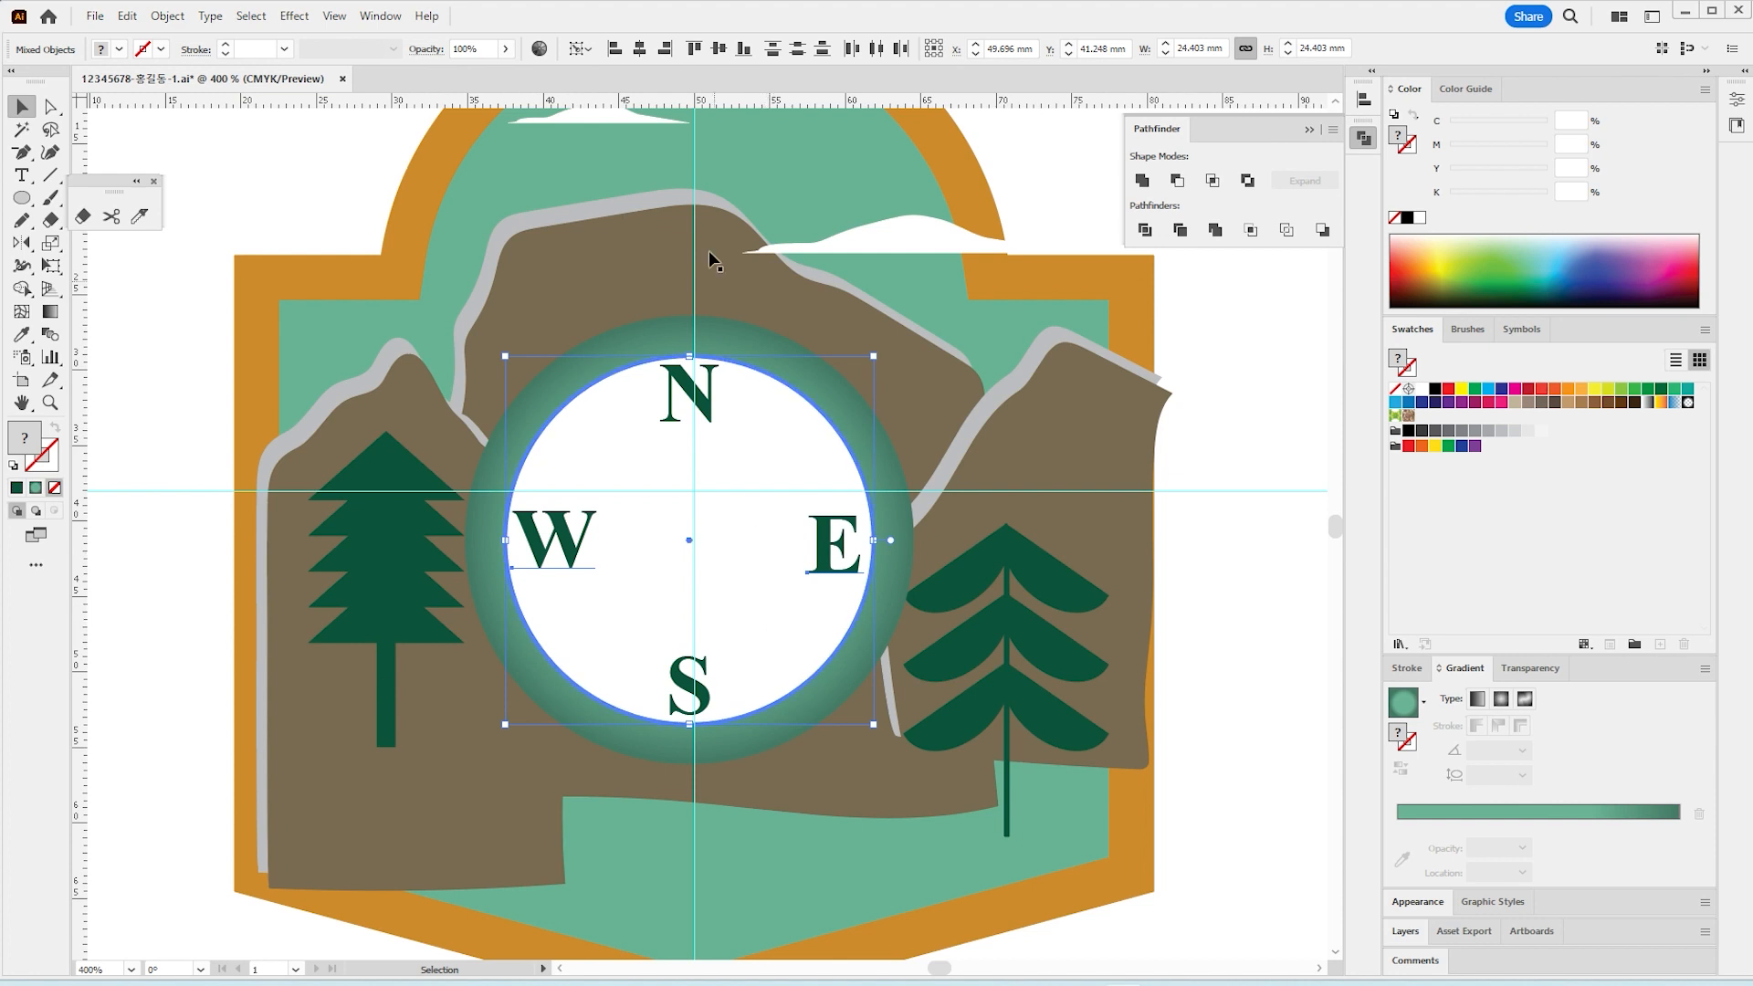
left_click(719, 50)
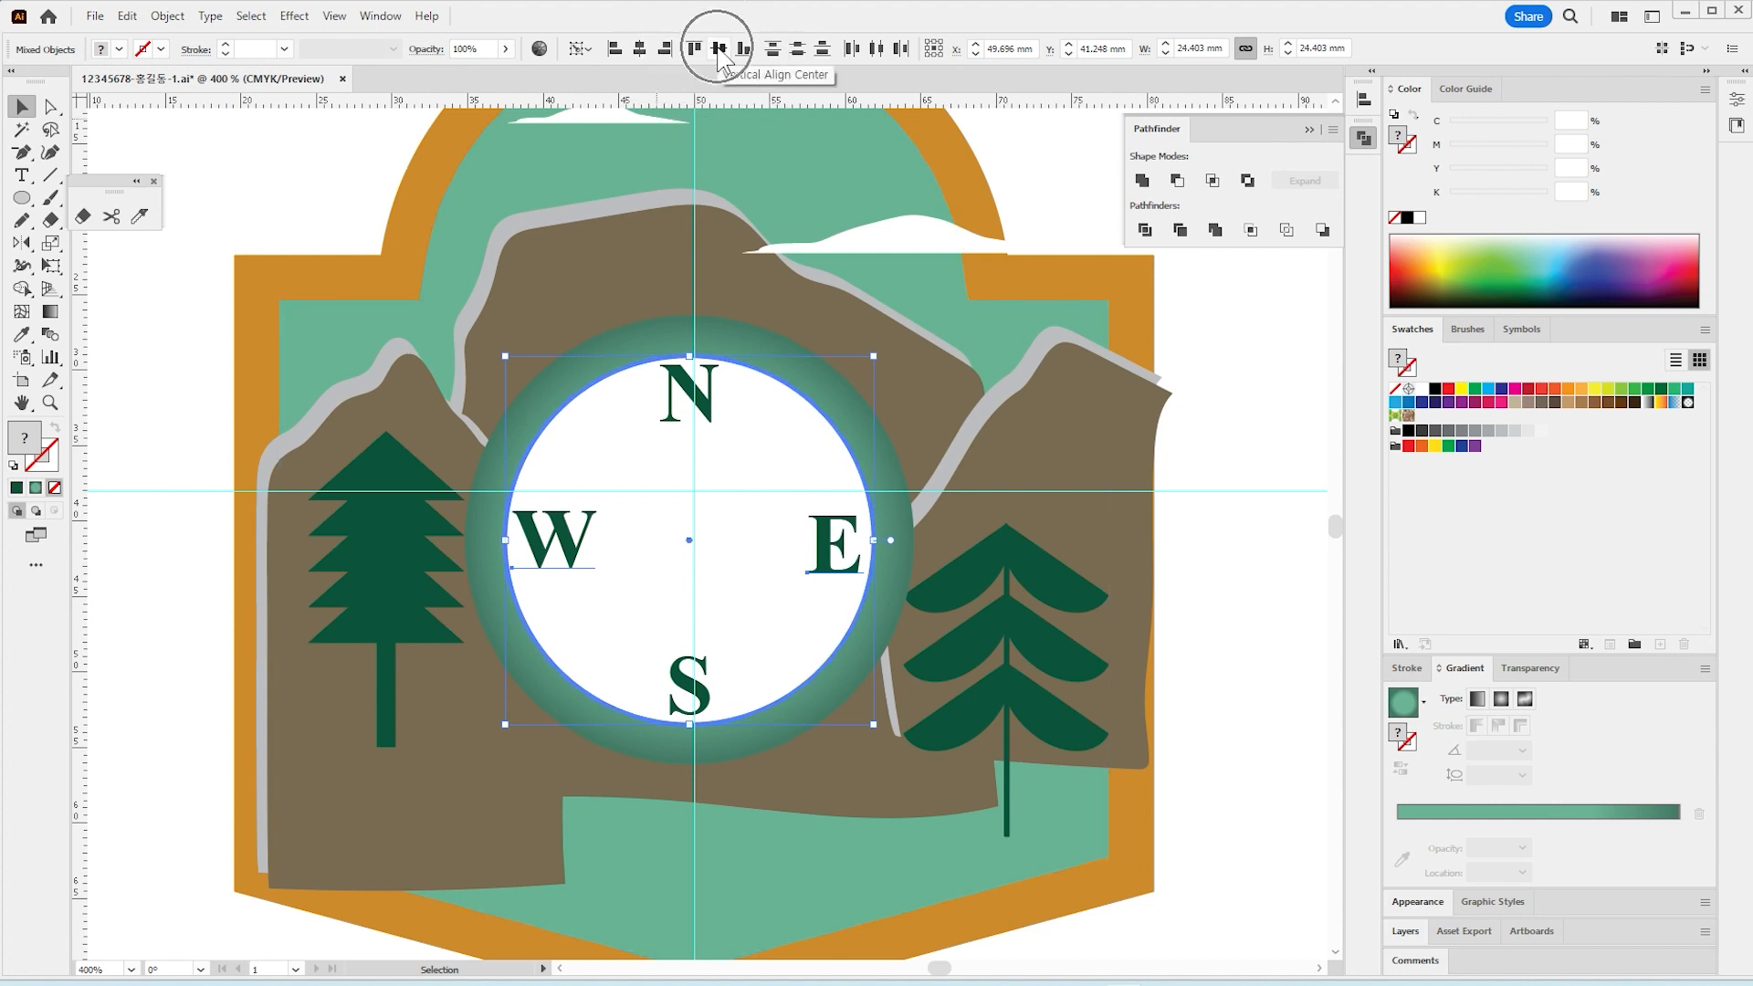
left_click(1234, 714)
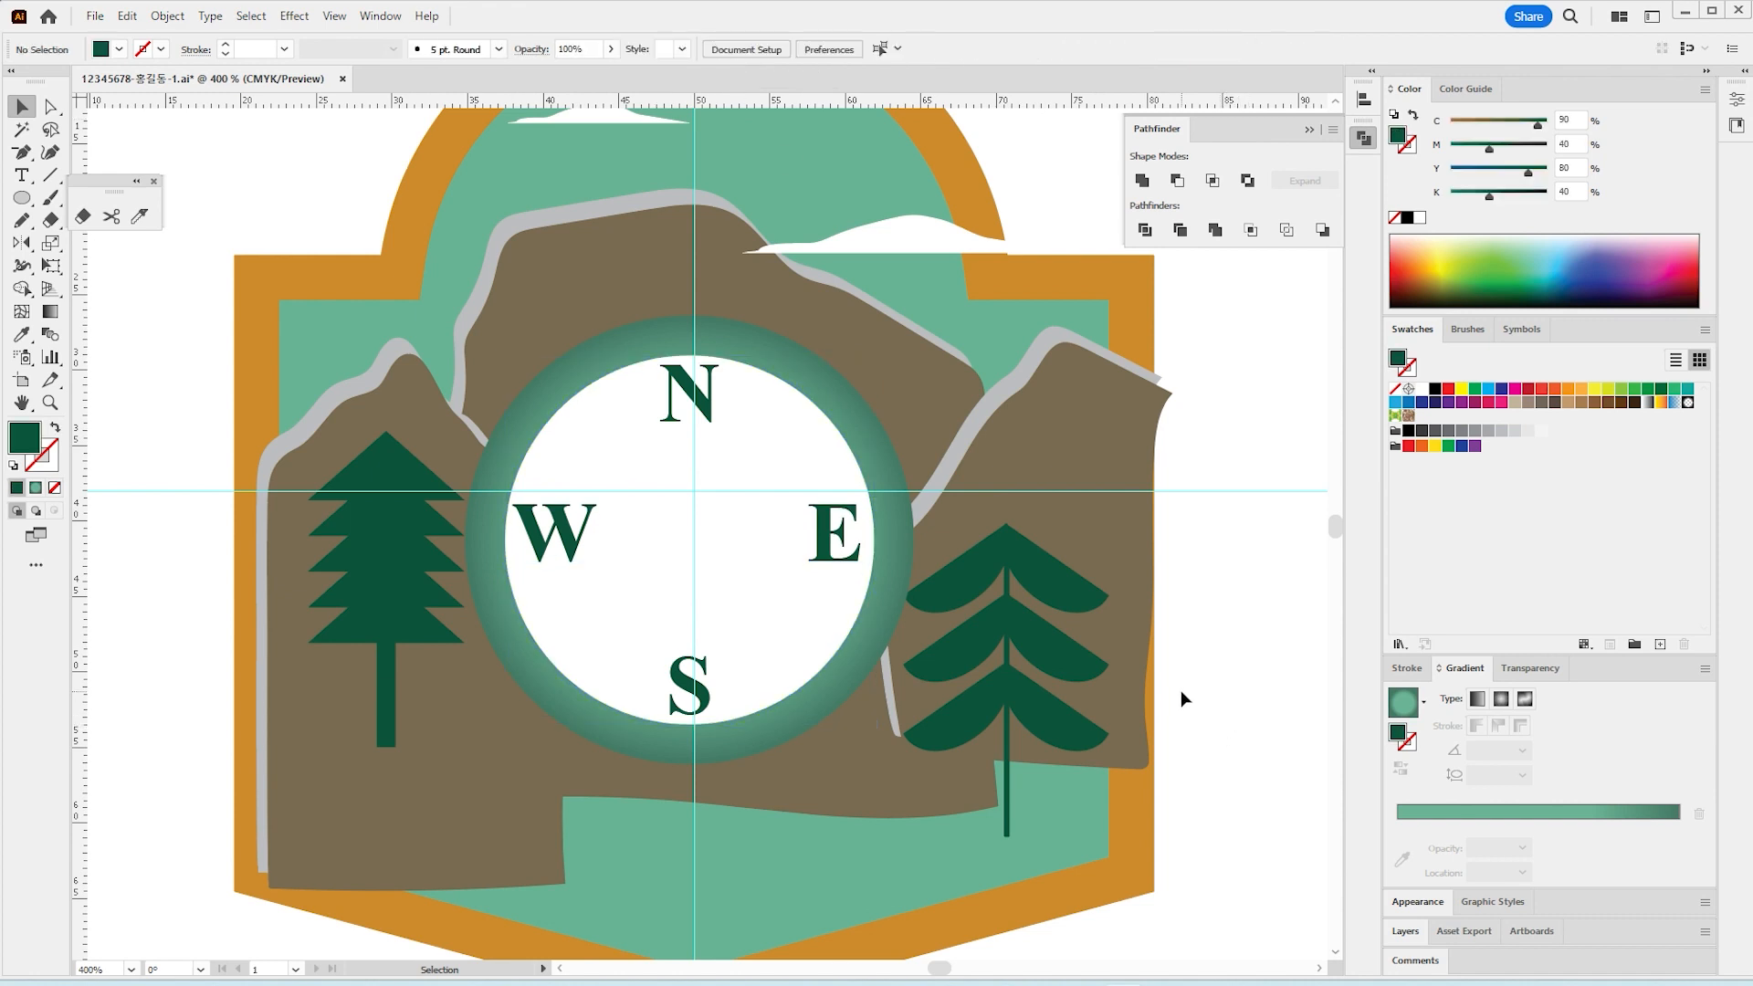
Step: Align the white circle and the green gradient circle to the artboard's horizontal centre
left_click(737, 451)
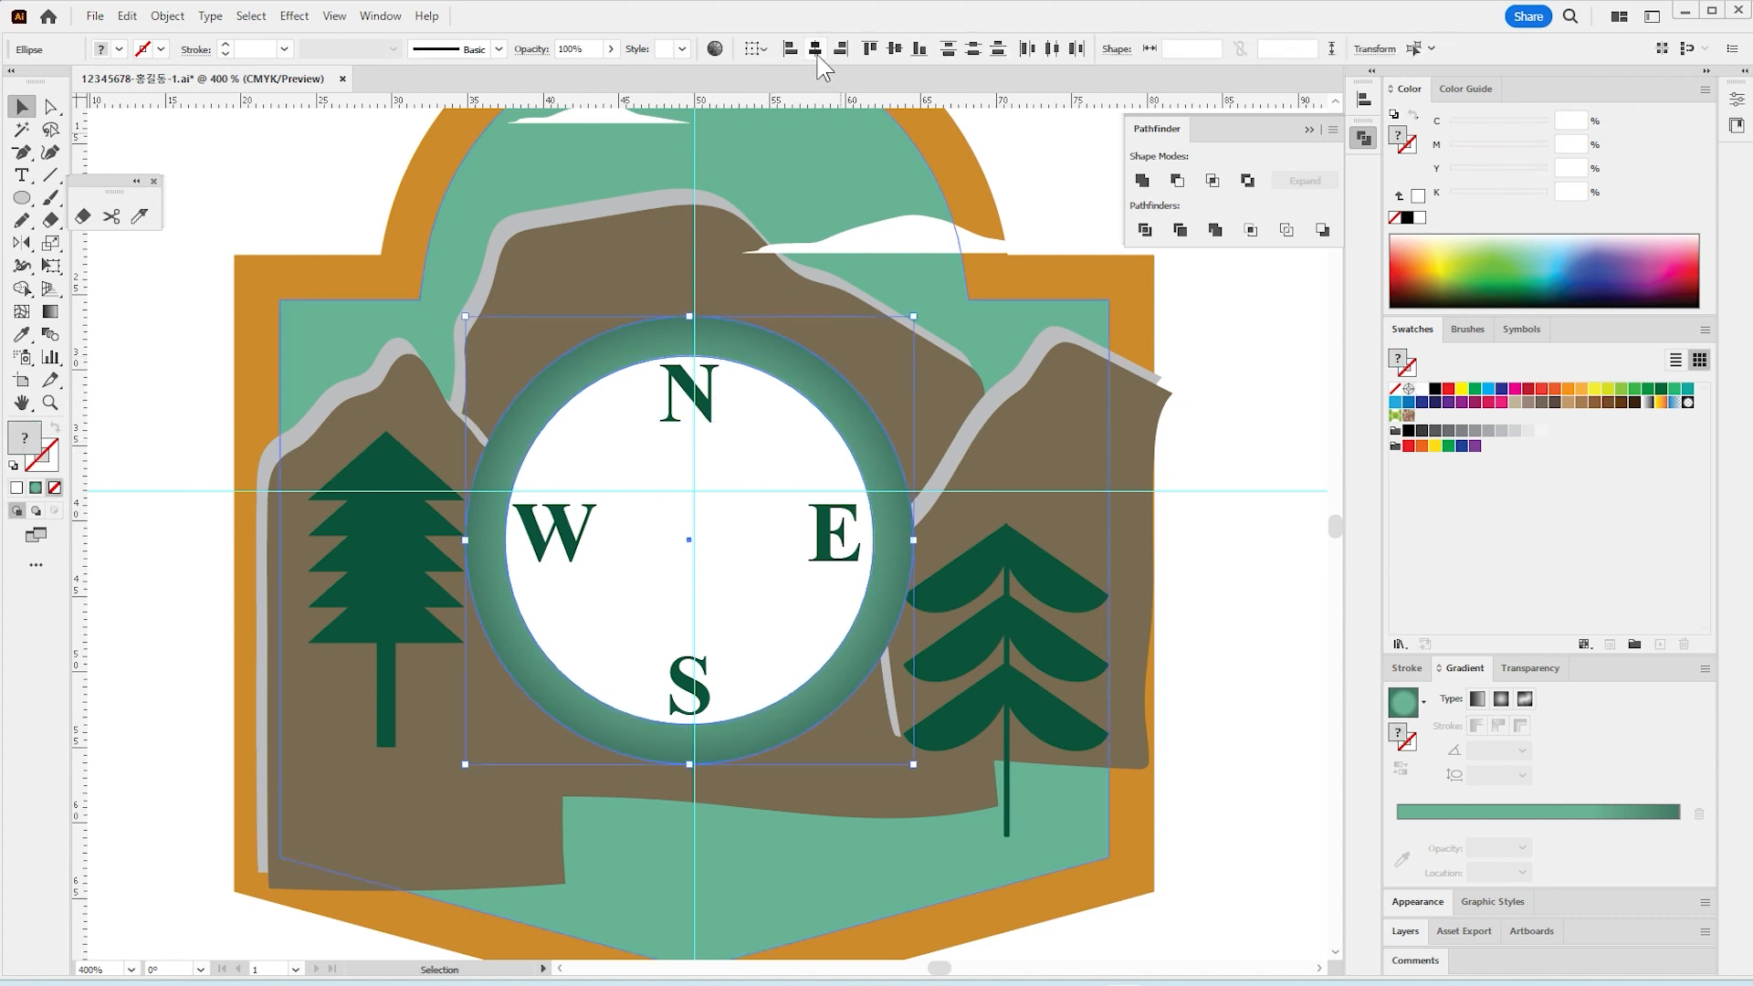
left_click(762, 47)
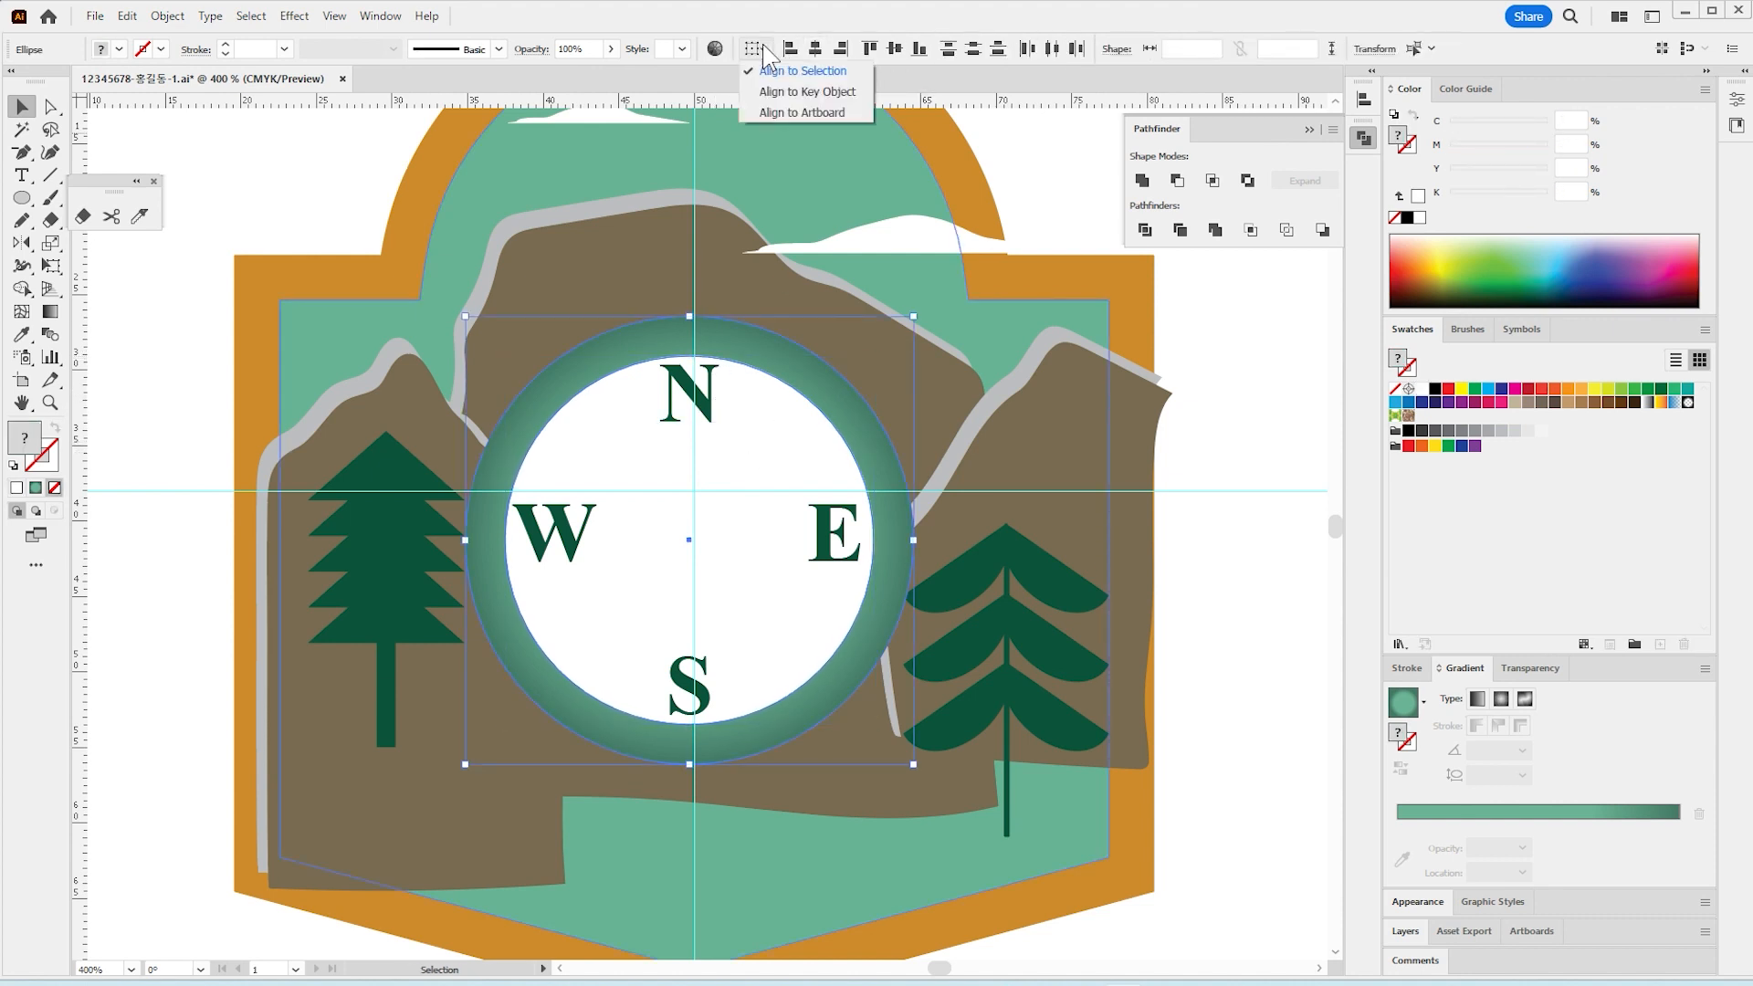
left_click(802, 113)
left_click(815, 48)
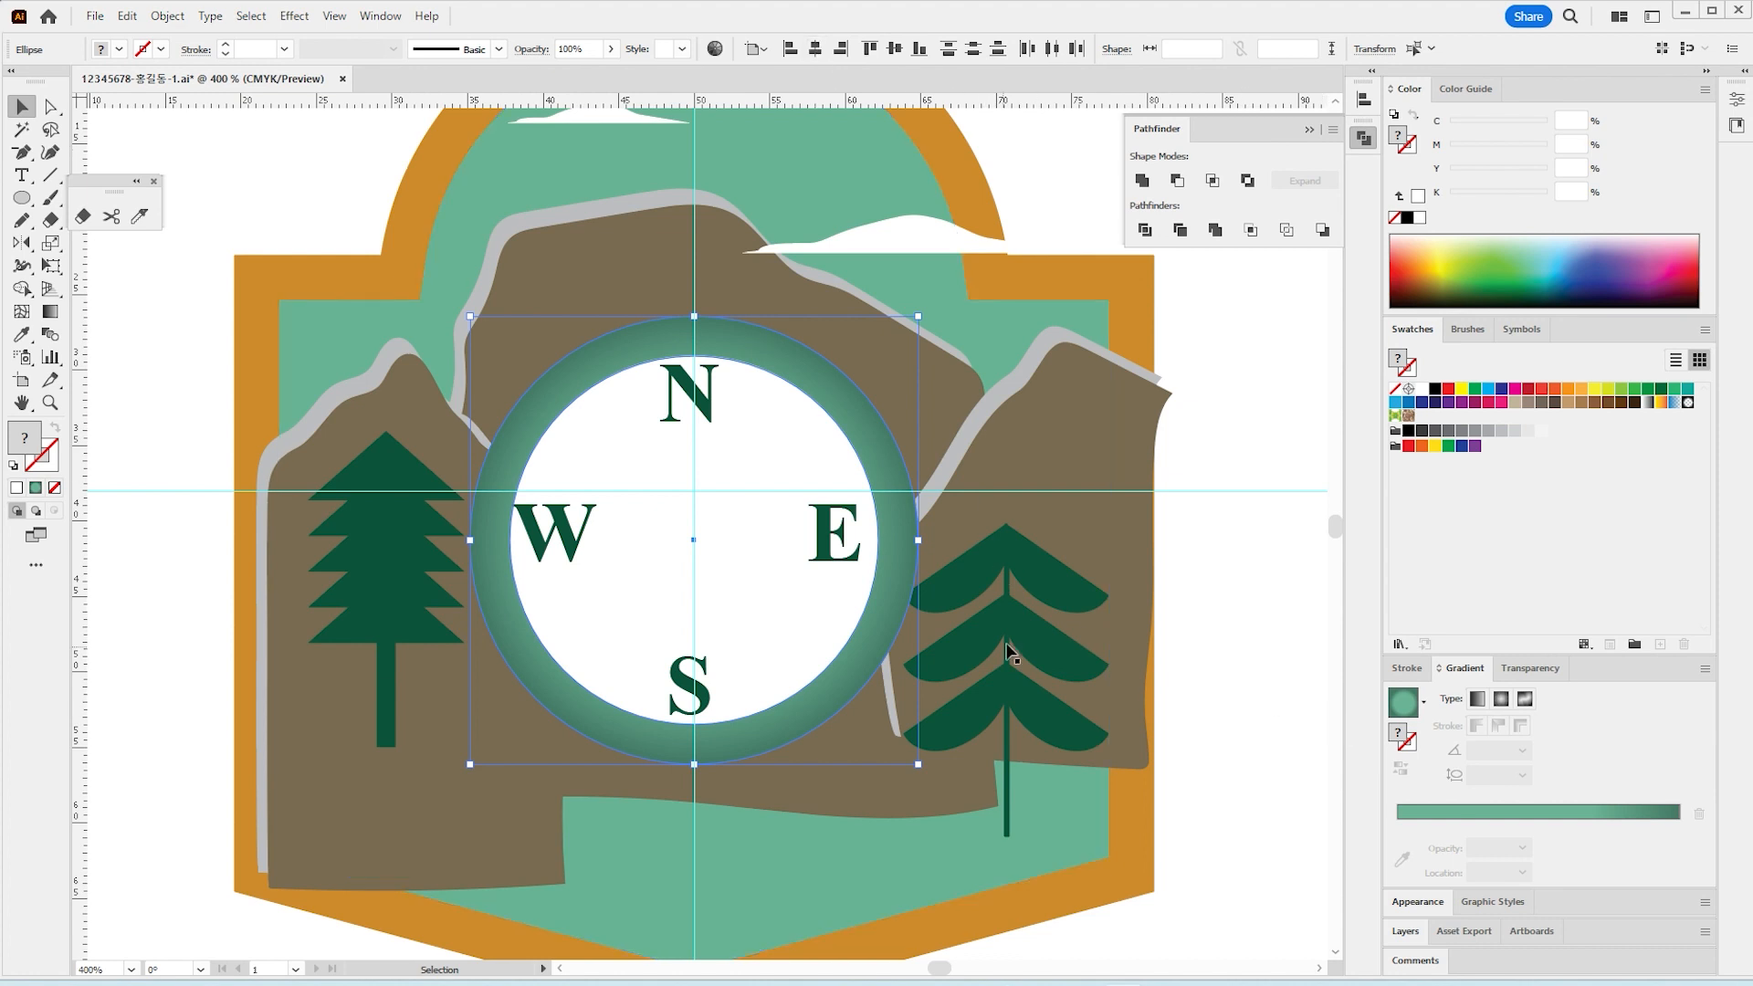
Step: Centre the N and S horizontally on the artboard and shift the W slightly inward from the white circle's edge
left_click(665, 402, "shift")
left_click(681, 683, "shift")
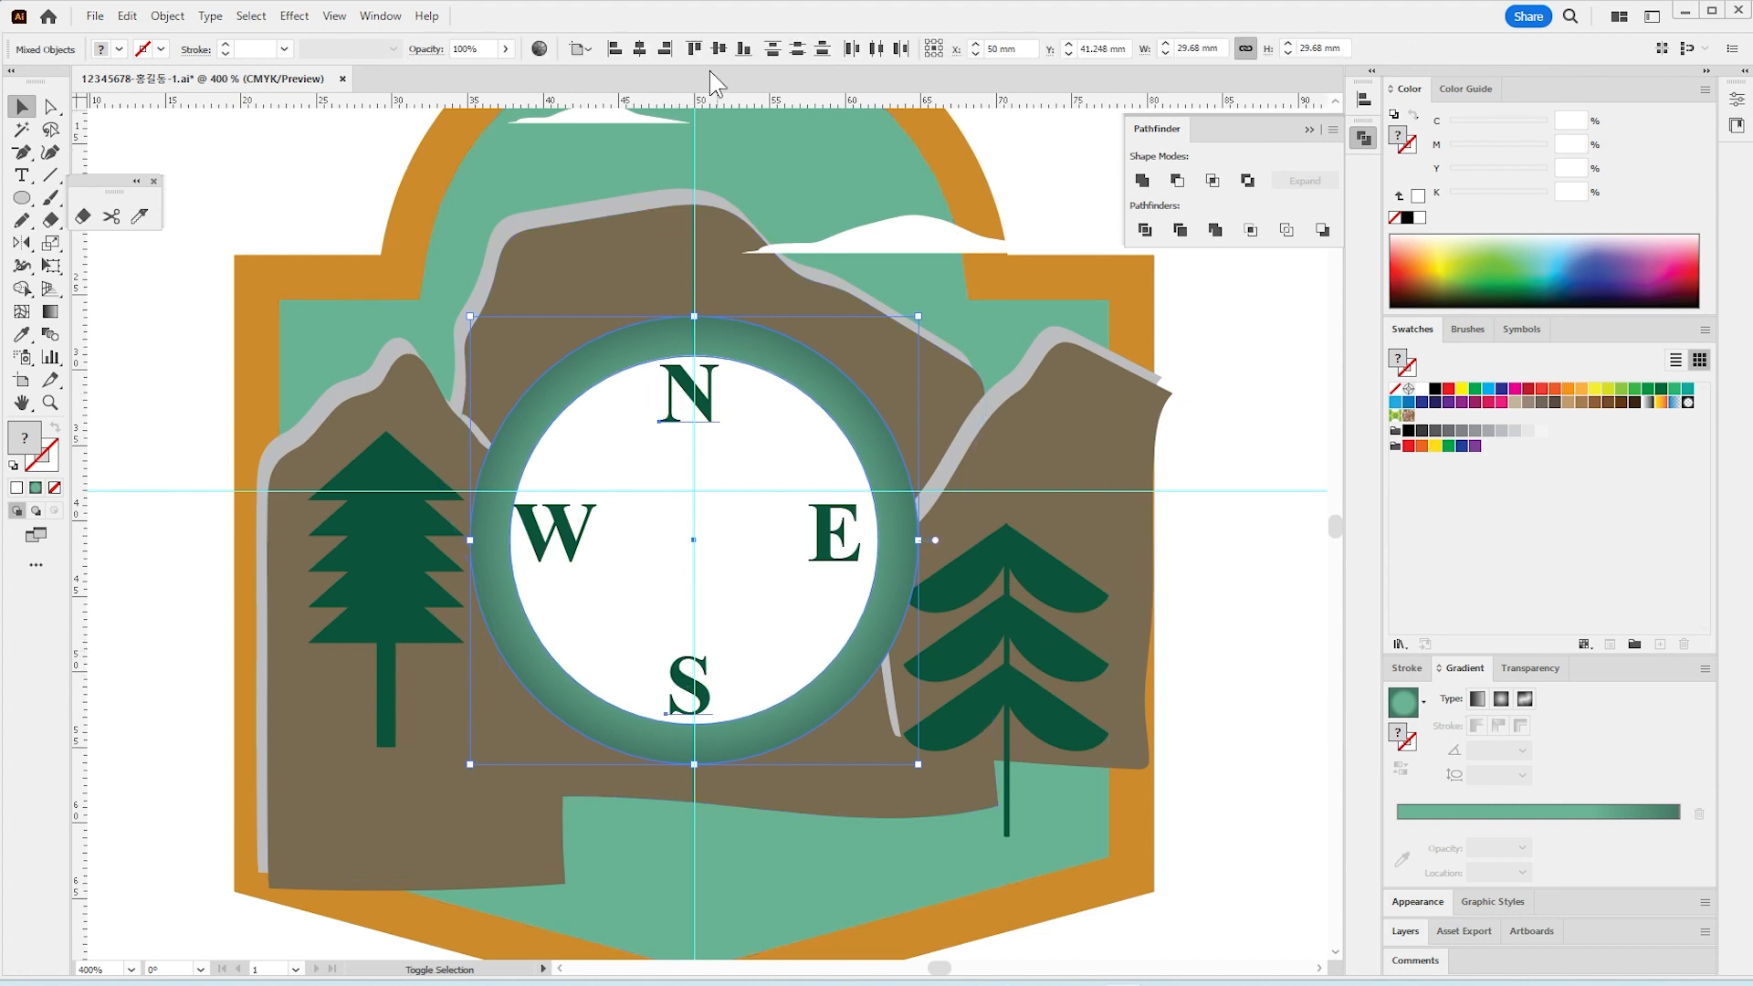
left_click(639, 48)
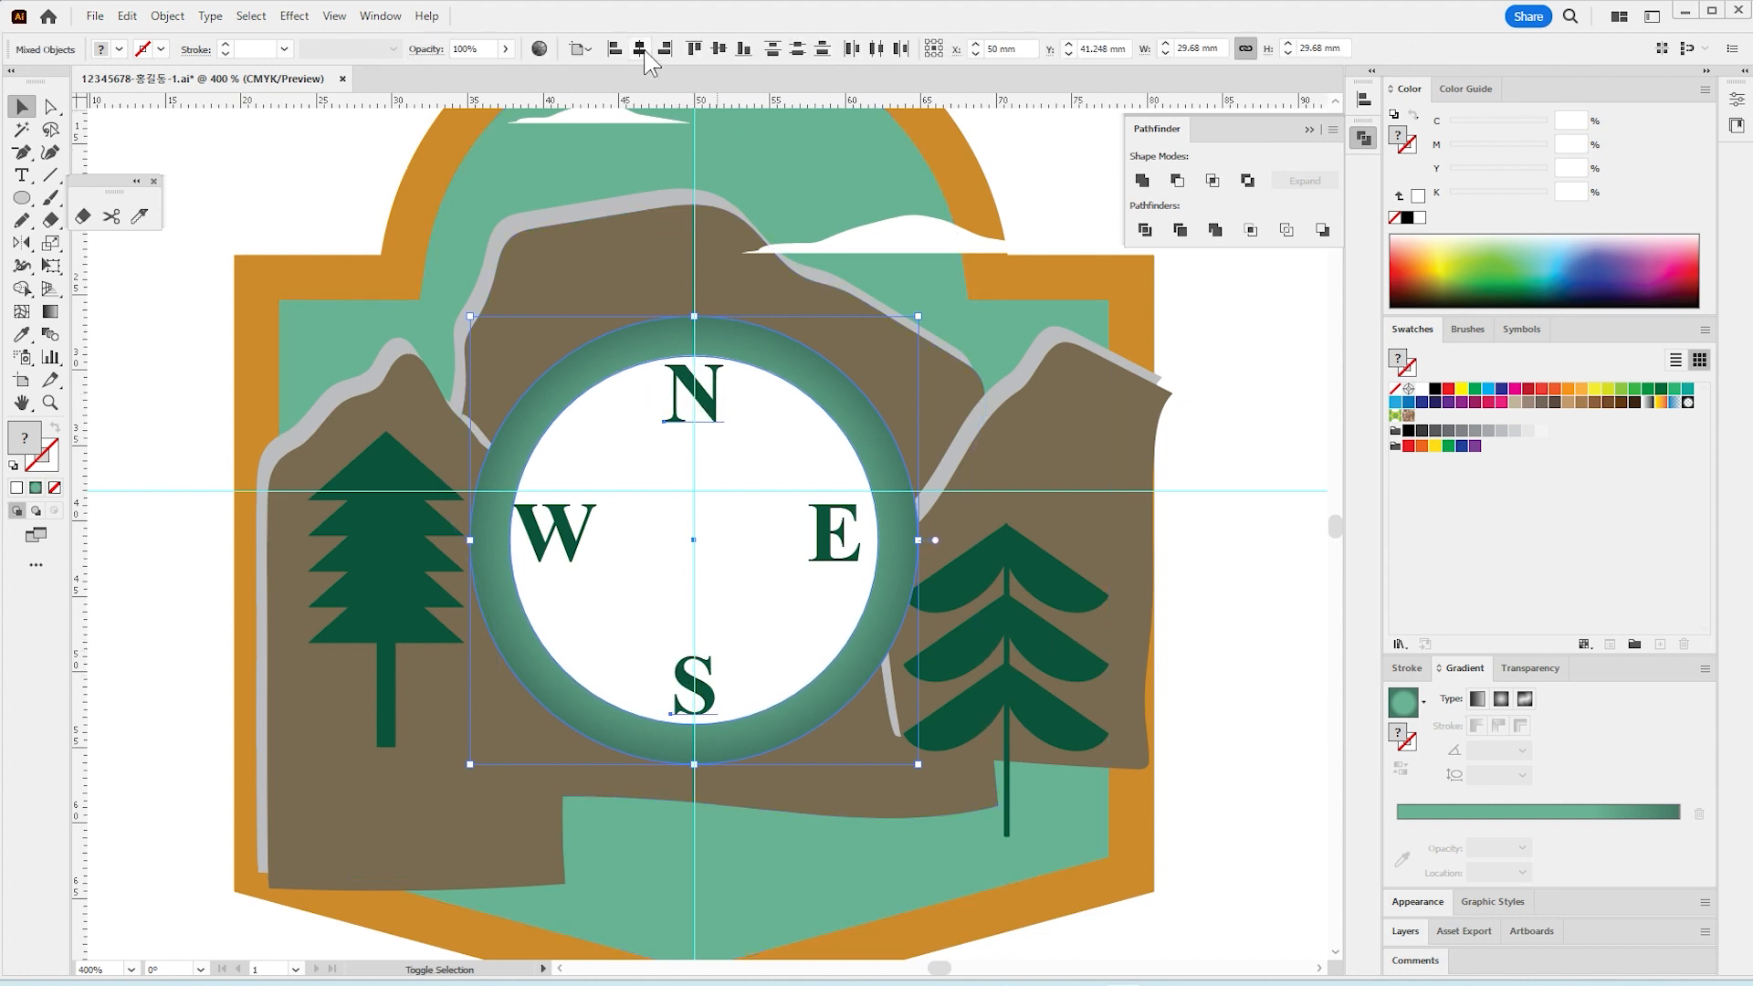
left_click(850, 548)
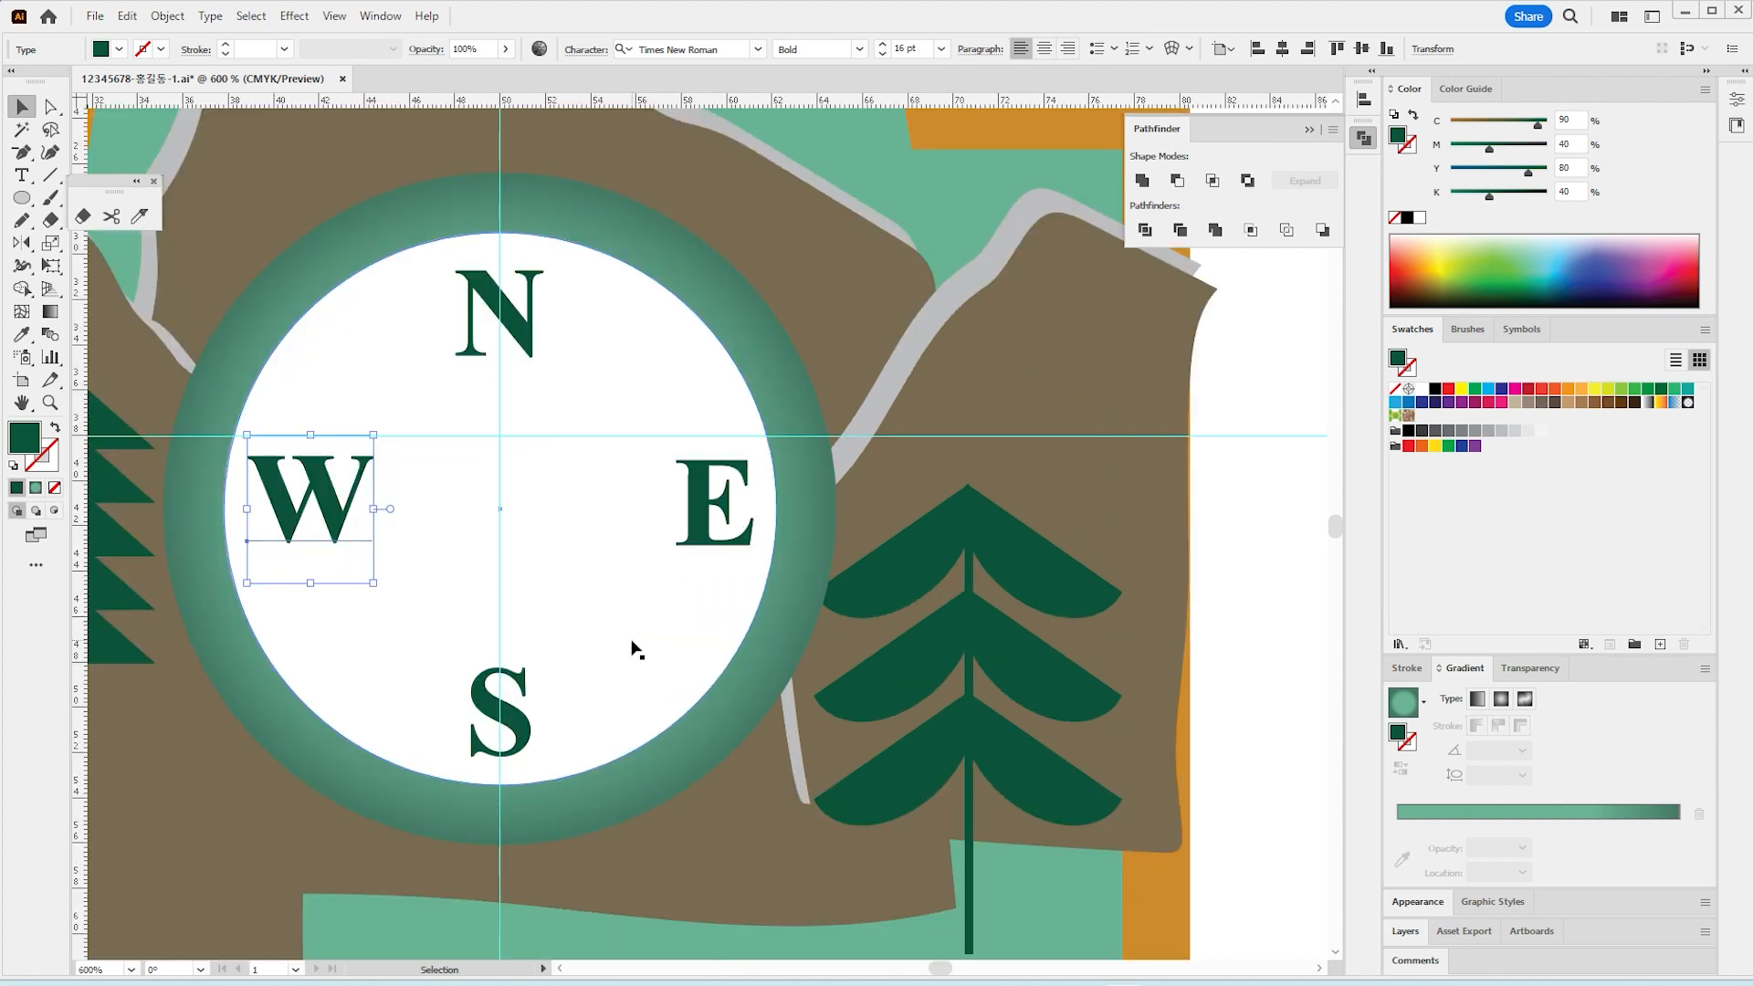
Step: Duplicate the white circle in place as an unfilled ring with a K=30 grey stroke and shrink it concentrically to about 23.2 mm
left_click(646, 654)
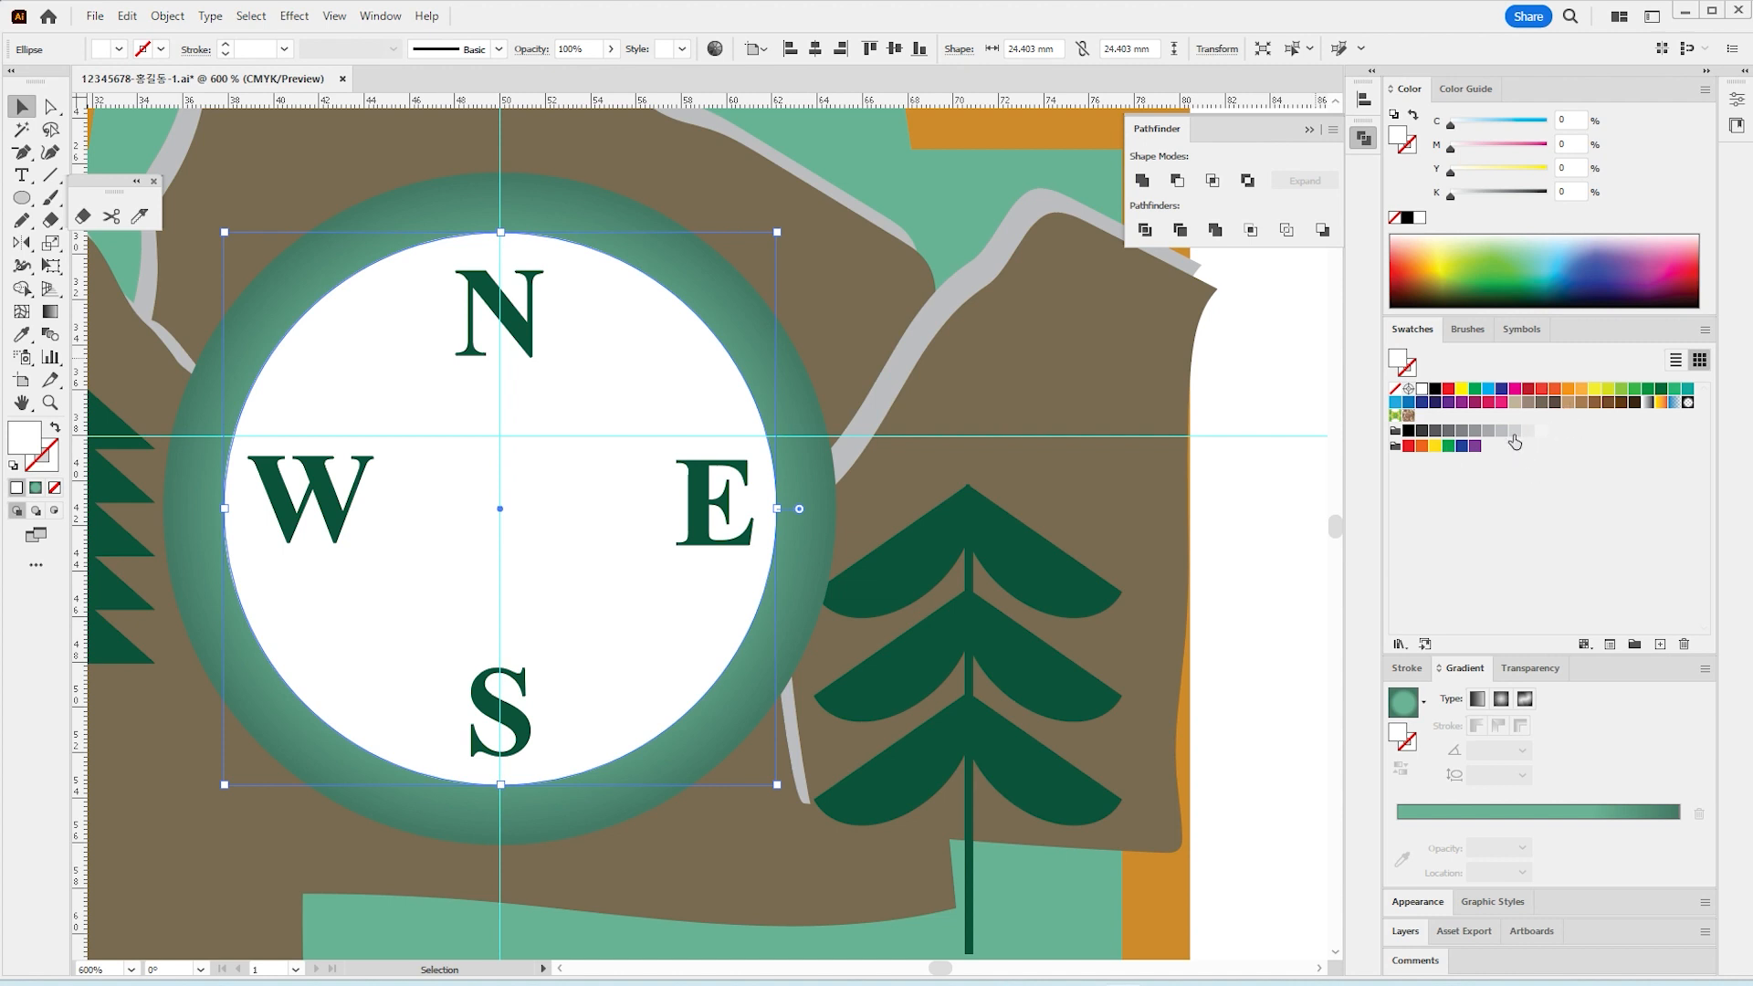
left_click(1412, 115)
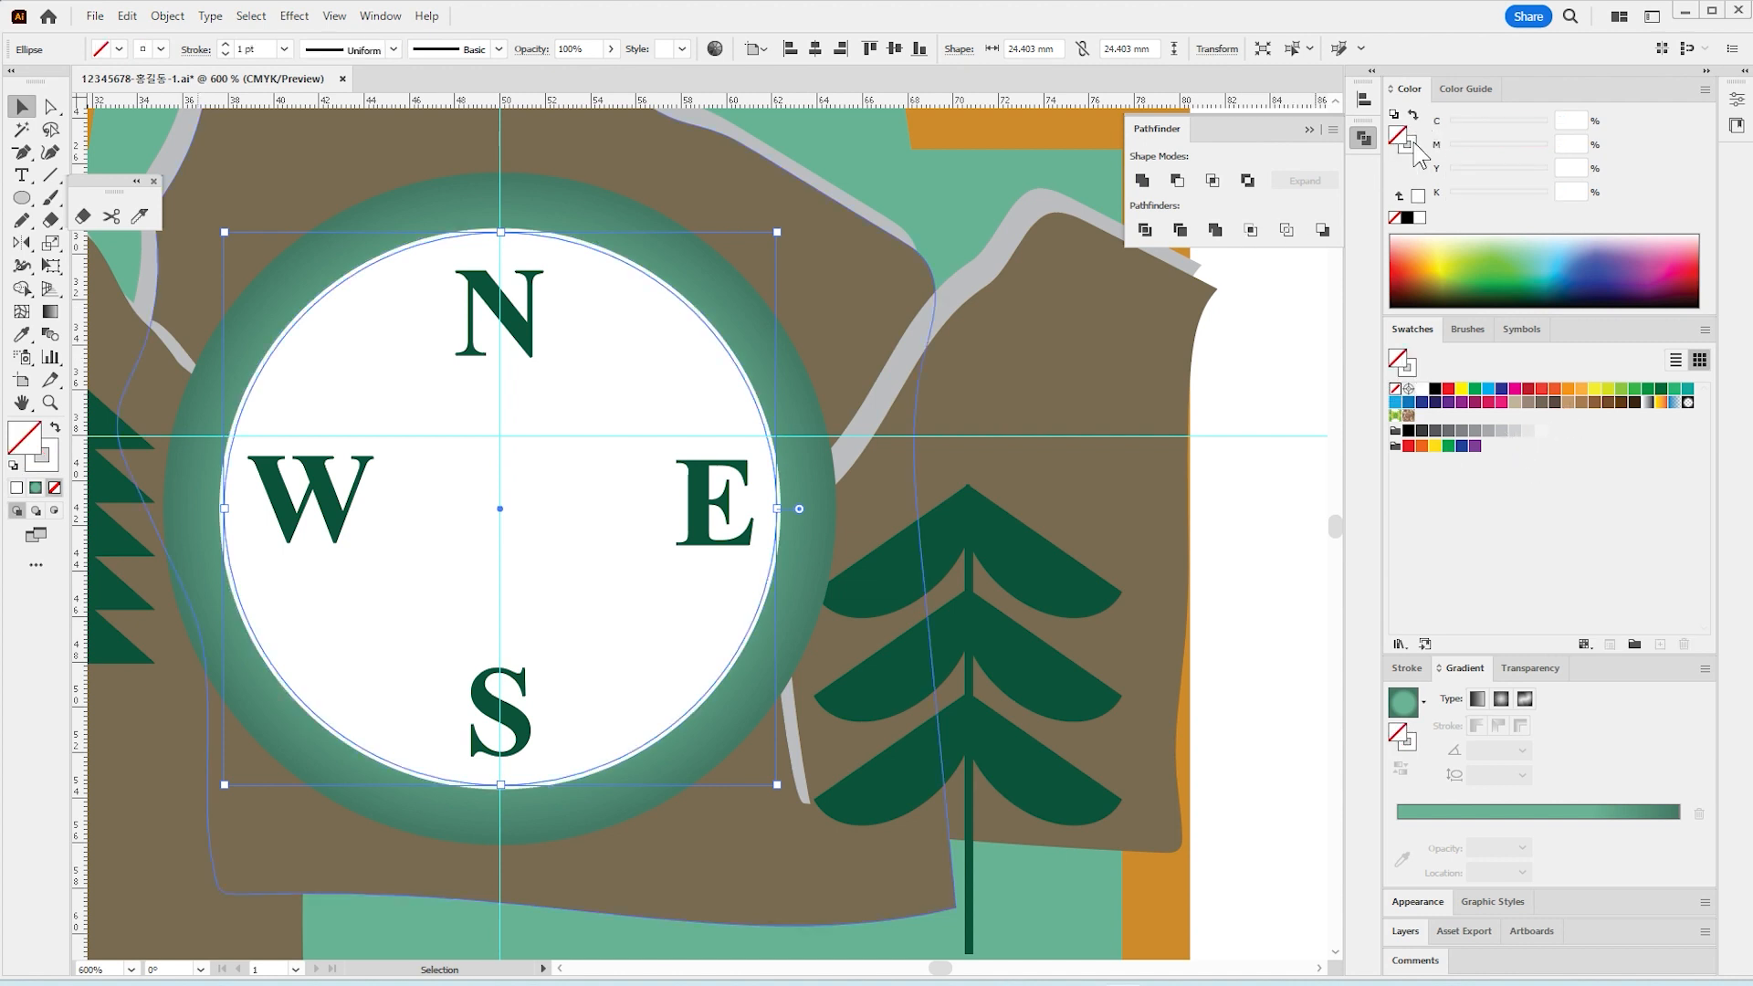
left_click(1412, 143)
left_click(1501, 431)
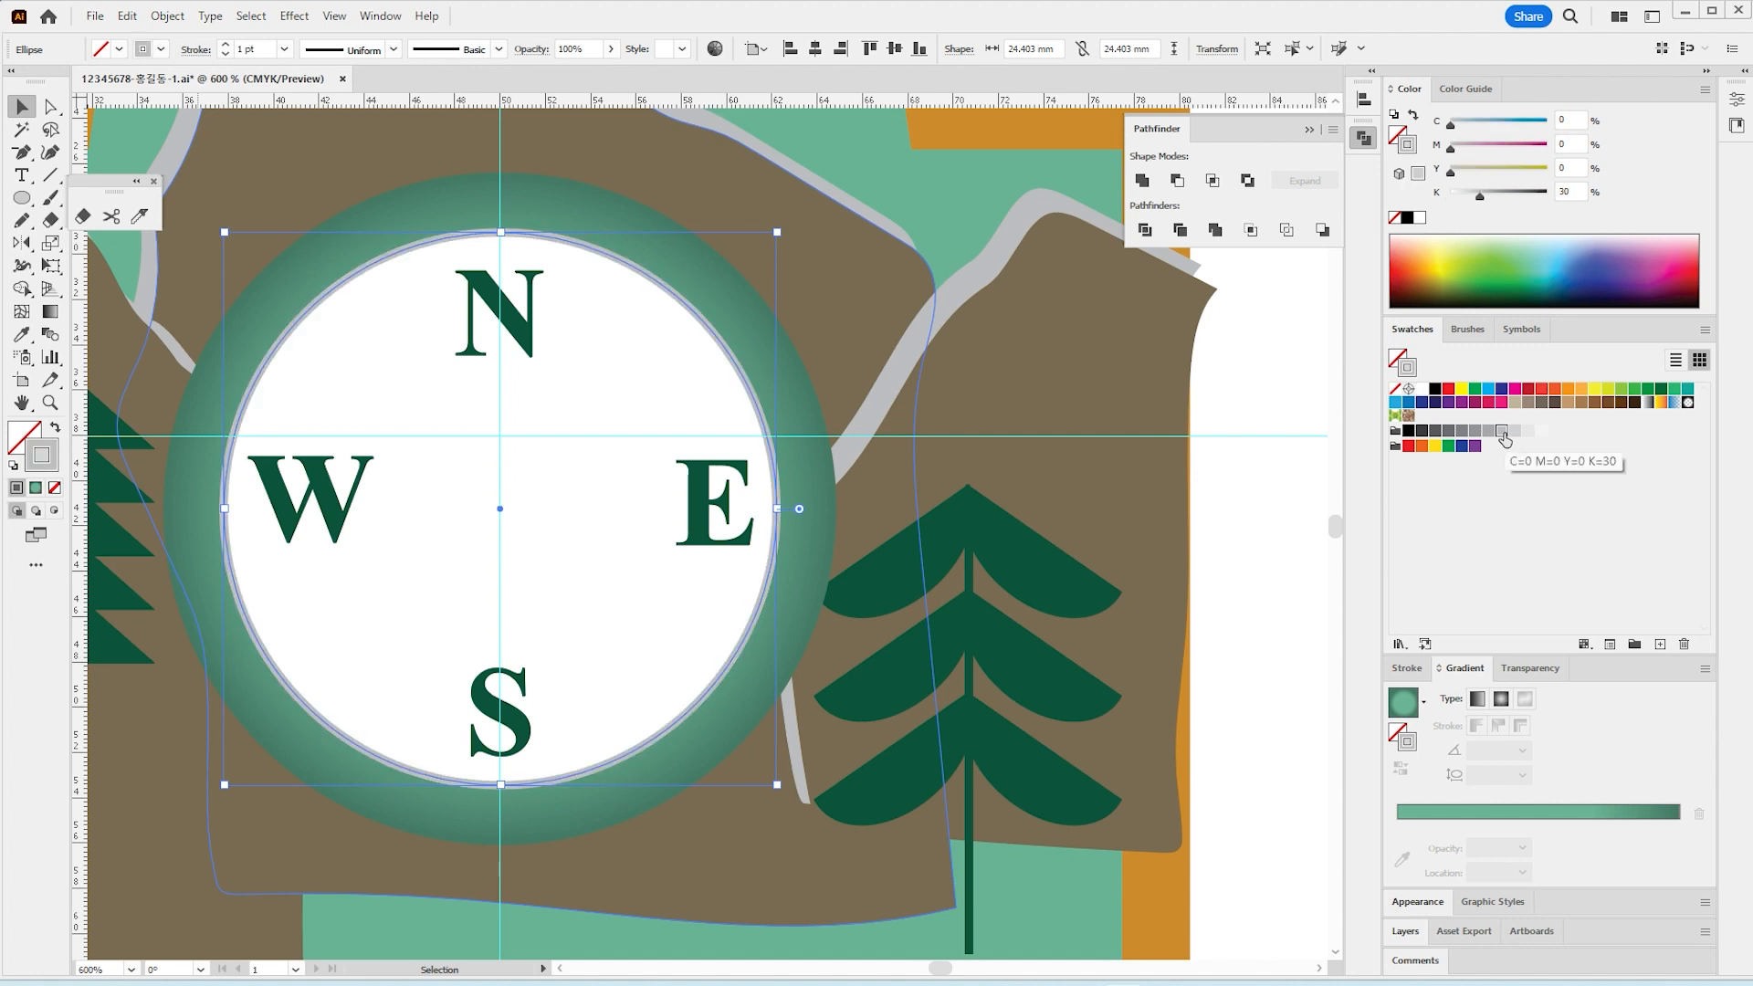
left_click_drag(777, 232, 765, 234)
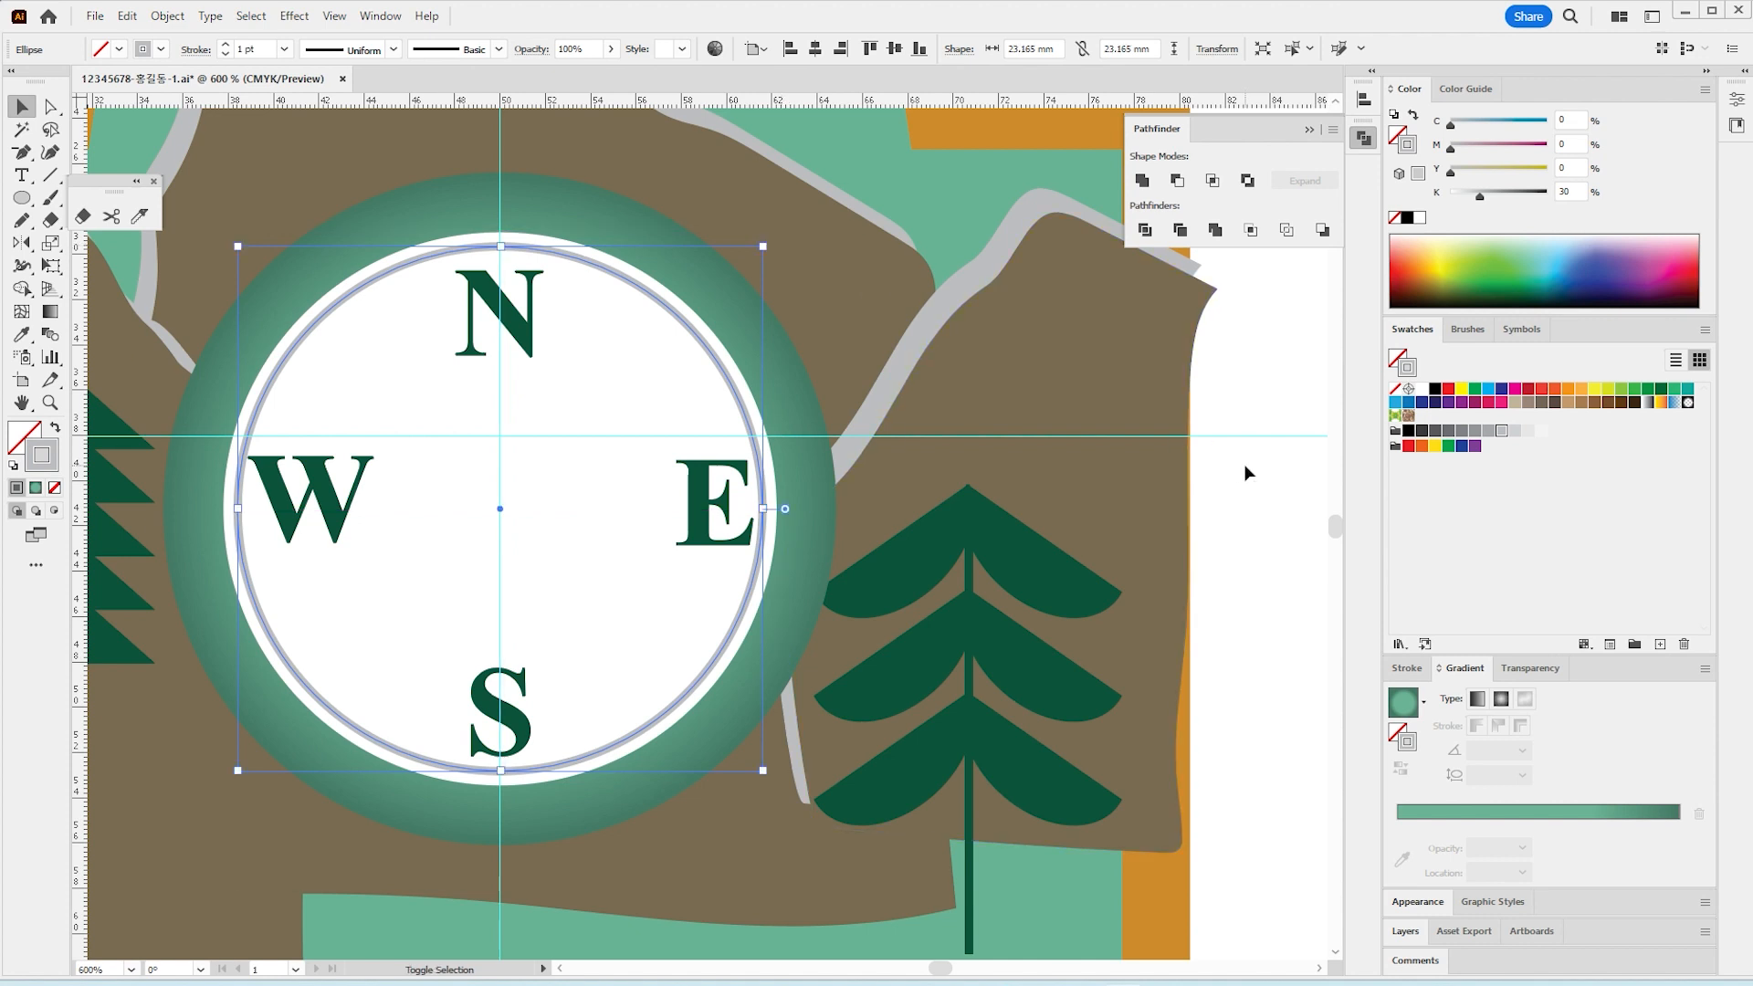
left_click(1267, 637)
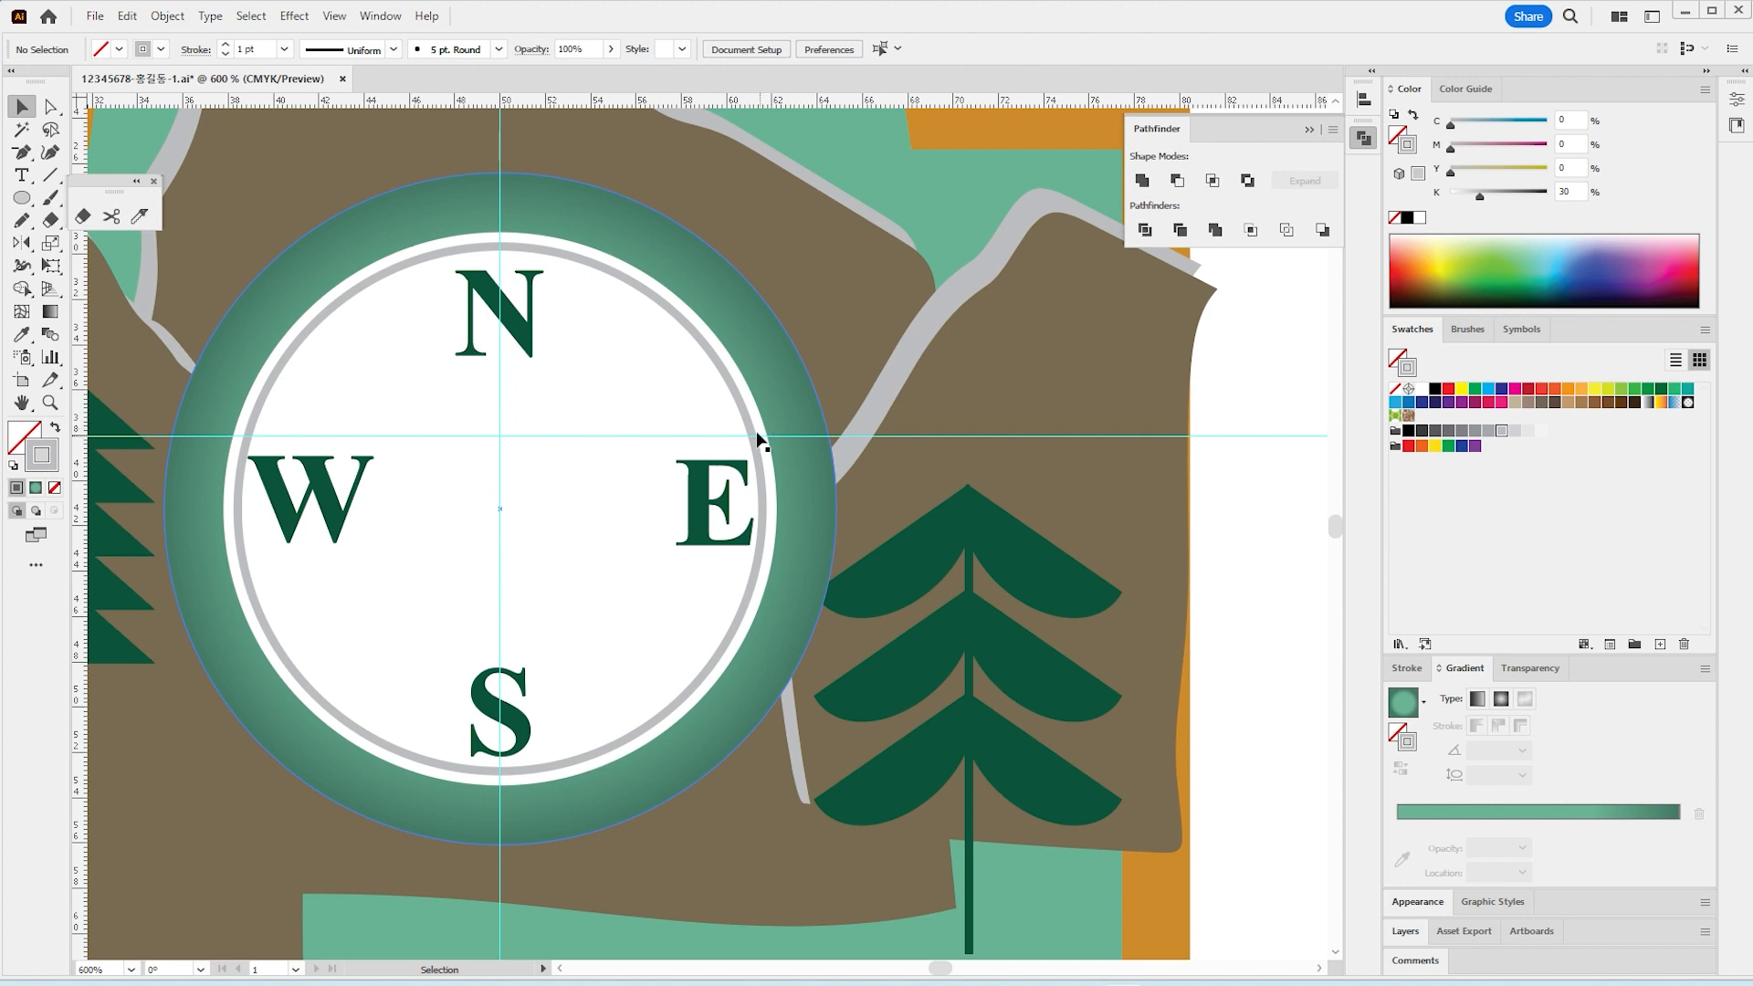
Step: Draw a circle about 6.9 mm across near the compass centre and give it the tree's dark green fill
left_click(22, 197)
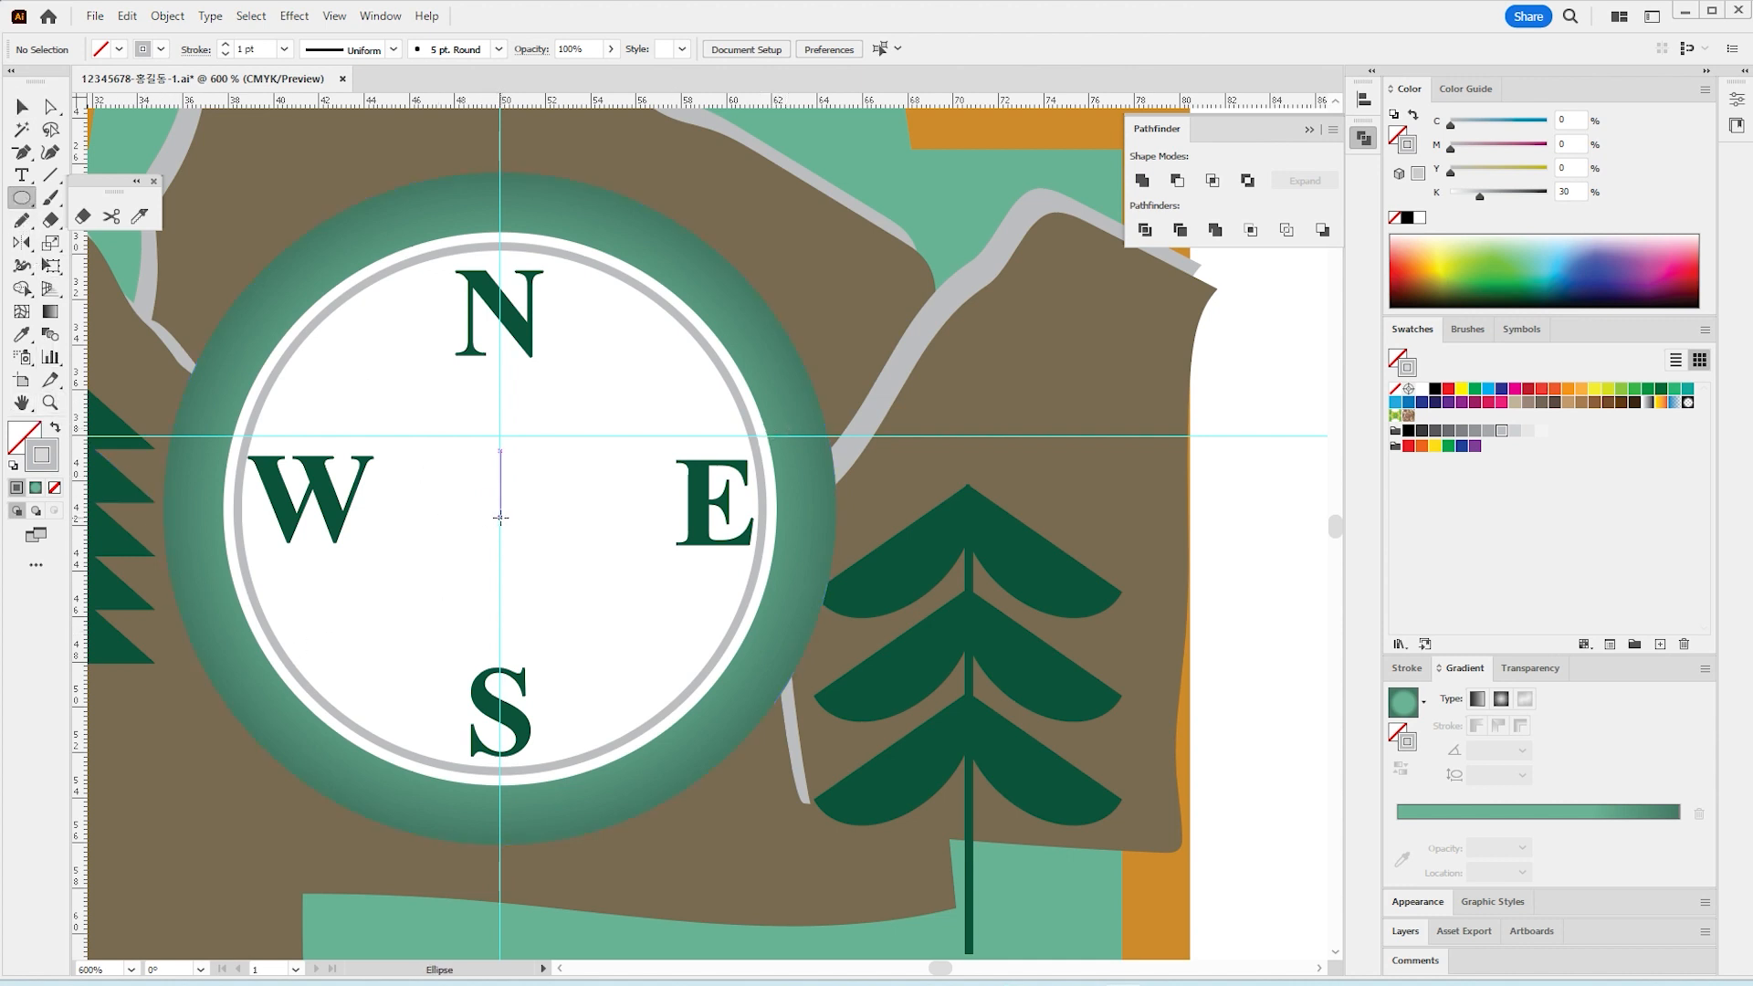
left_click_drag(500, 518, 558, 565)
left_click(50, 335)
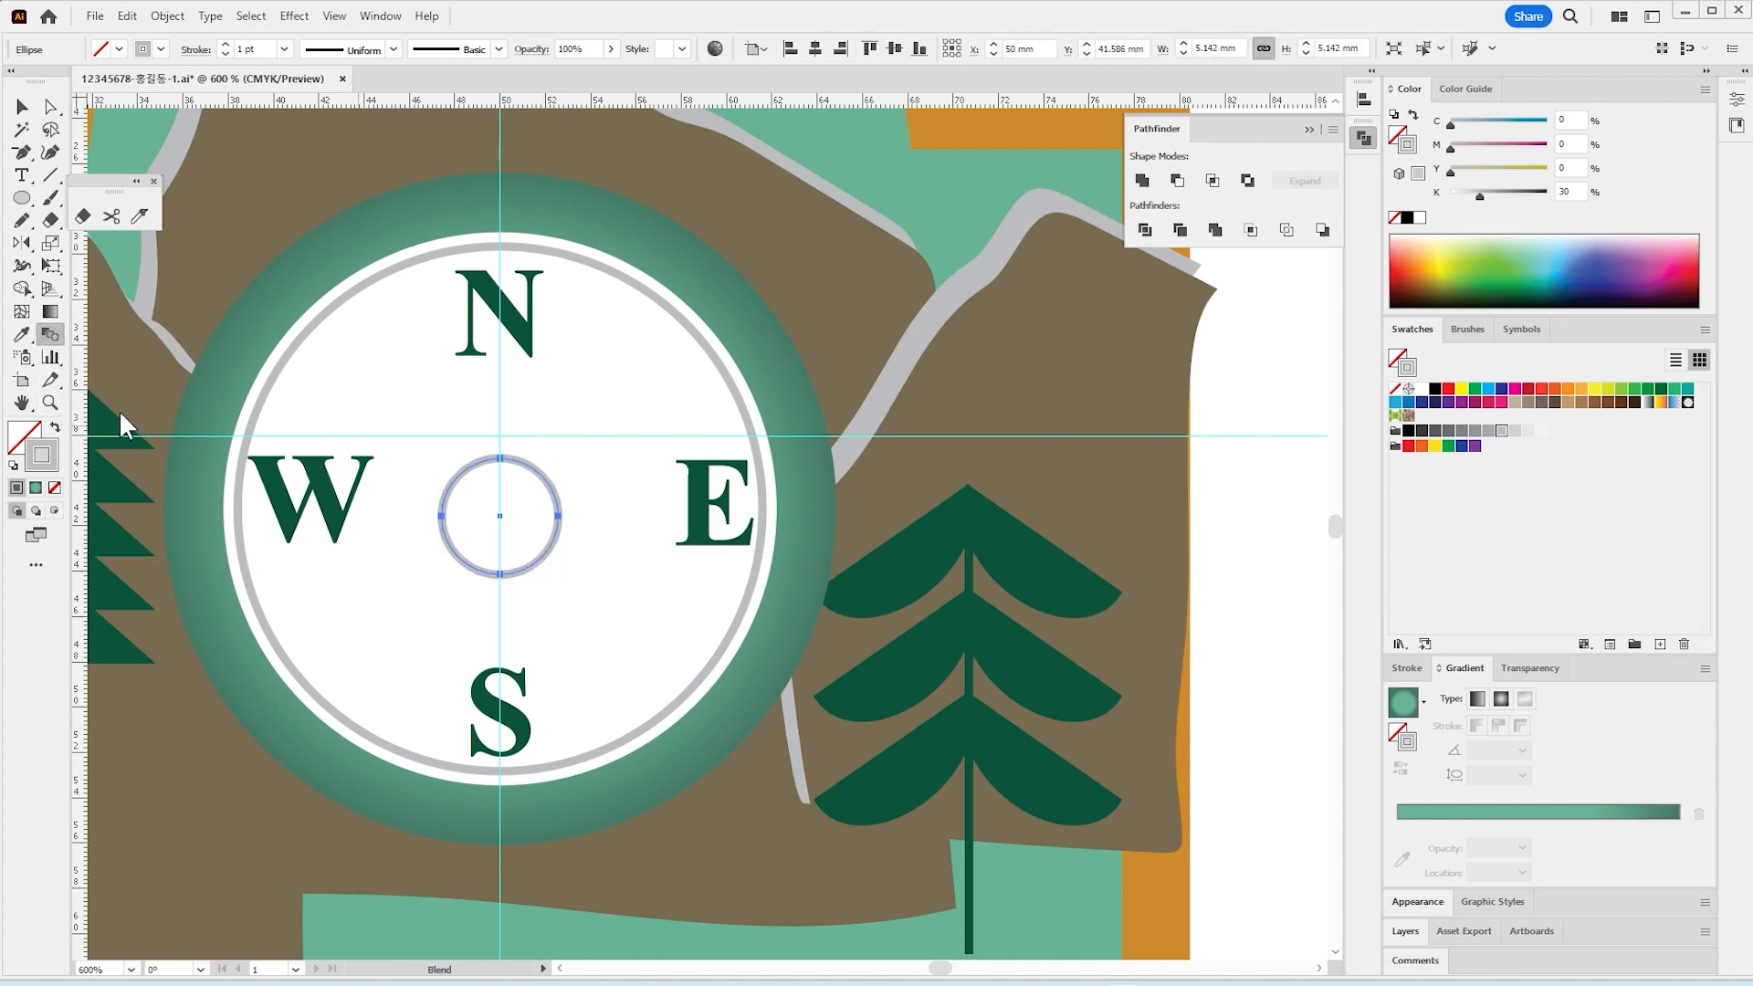
left_click(22, 334)
left_click(120, 431)
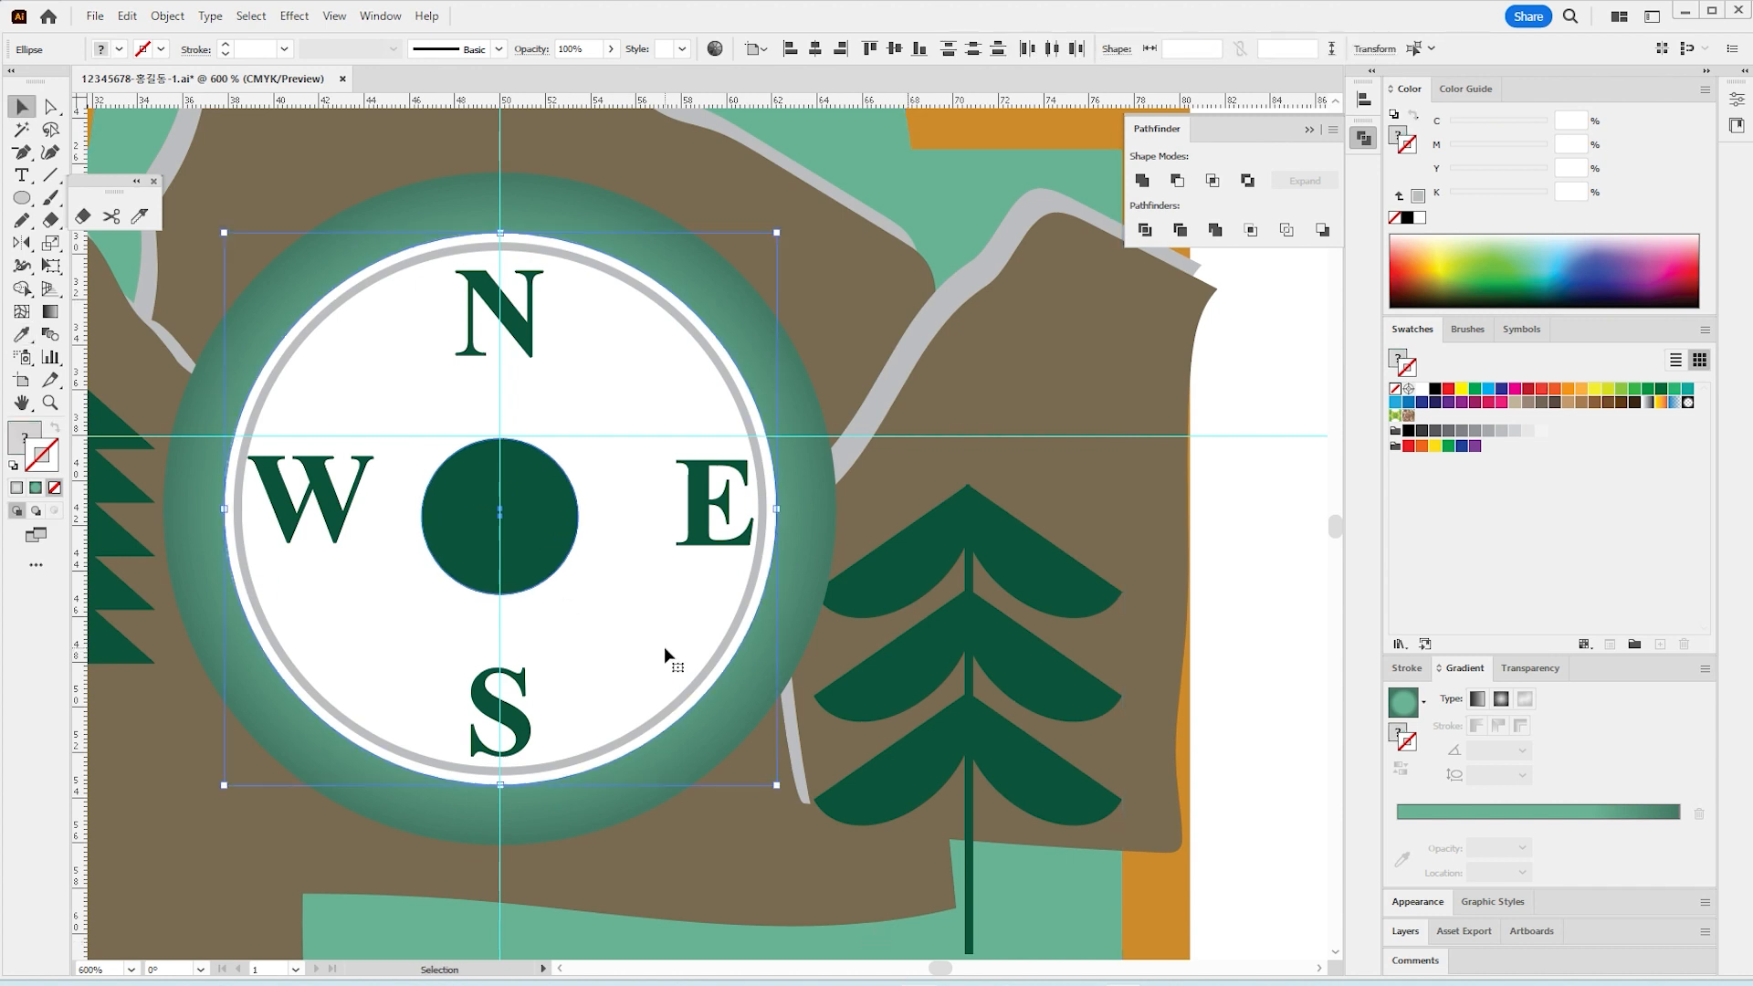
Step: Centre the dark green circle horizontally and vertically on the white circle, using the white circle as key object
left_click(665, 647)
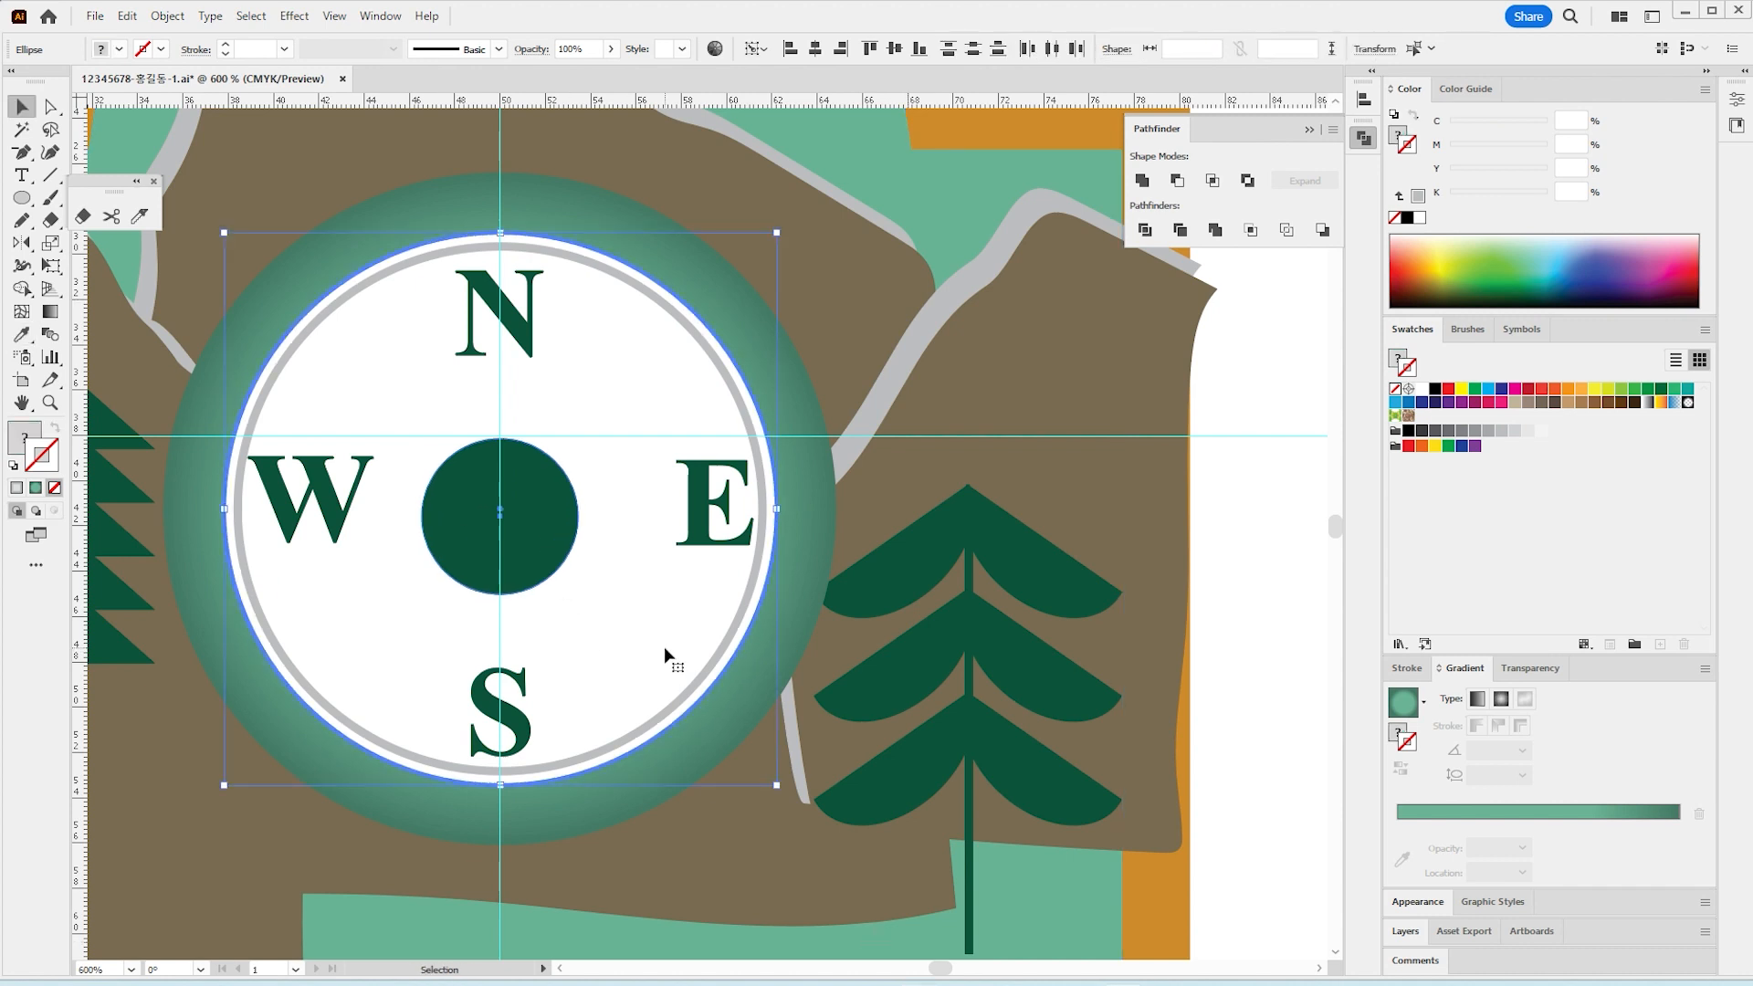
left_click(823, 50)
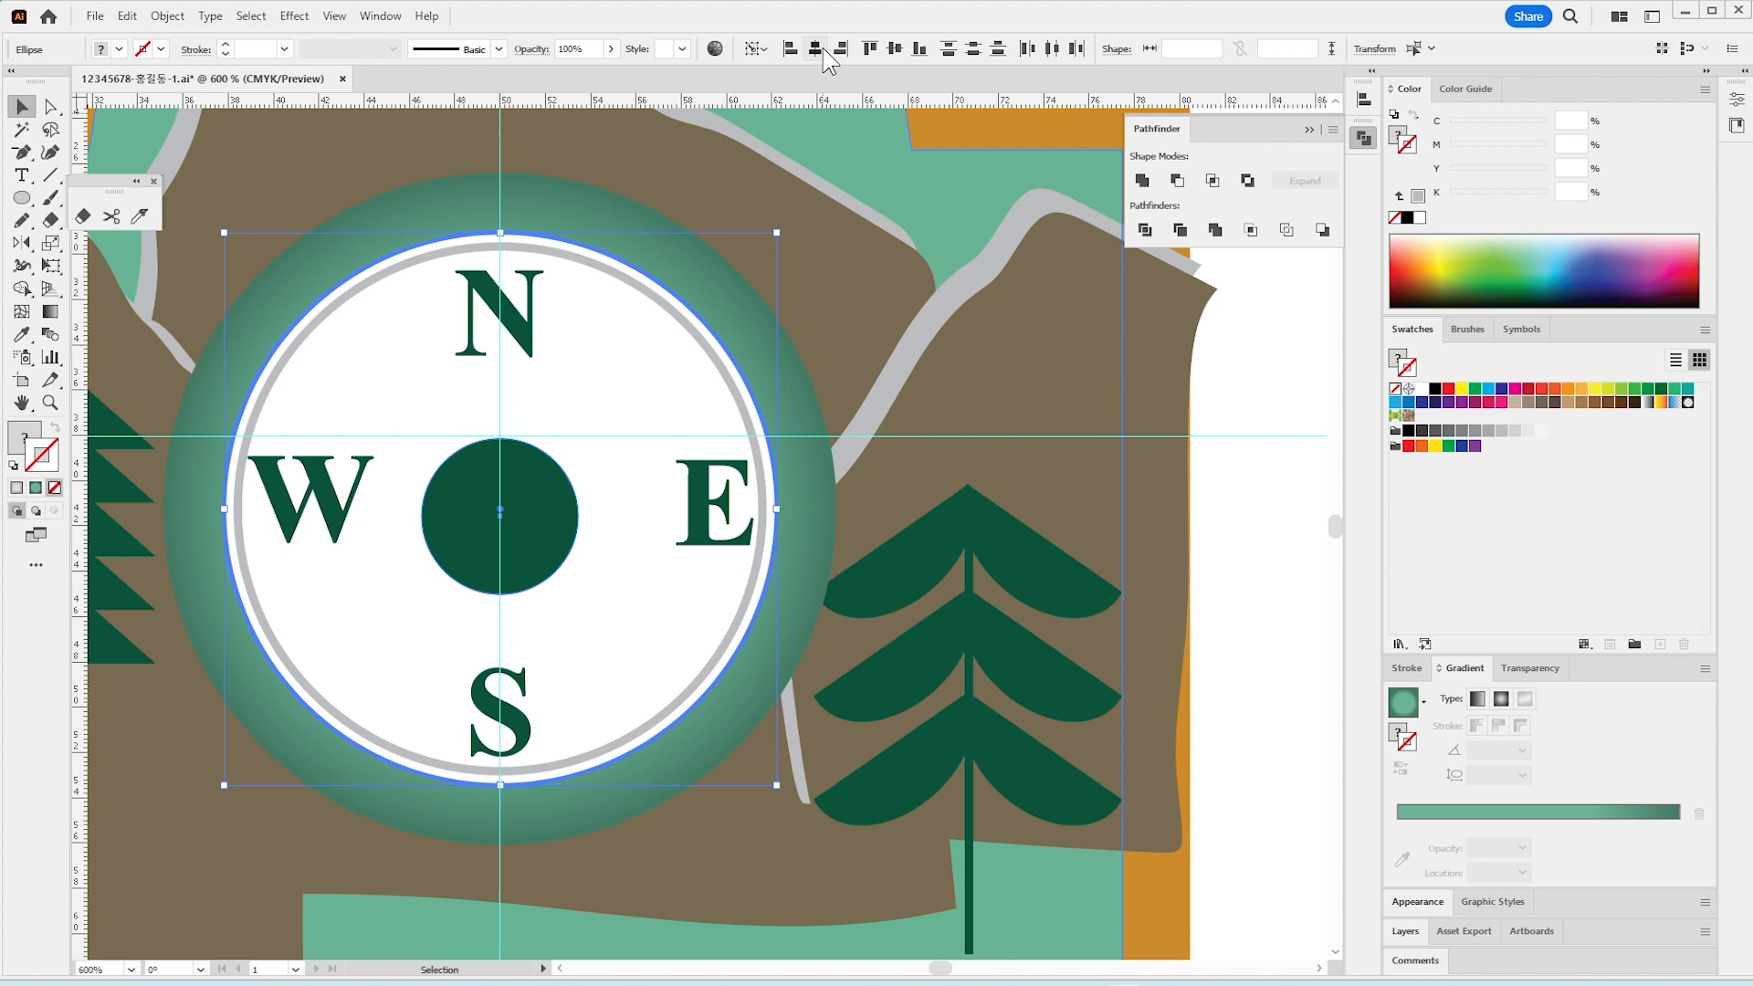
left_click(894, 50)
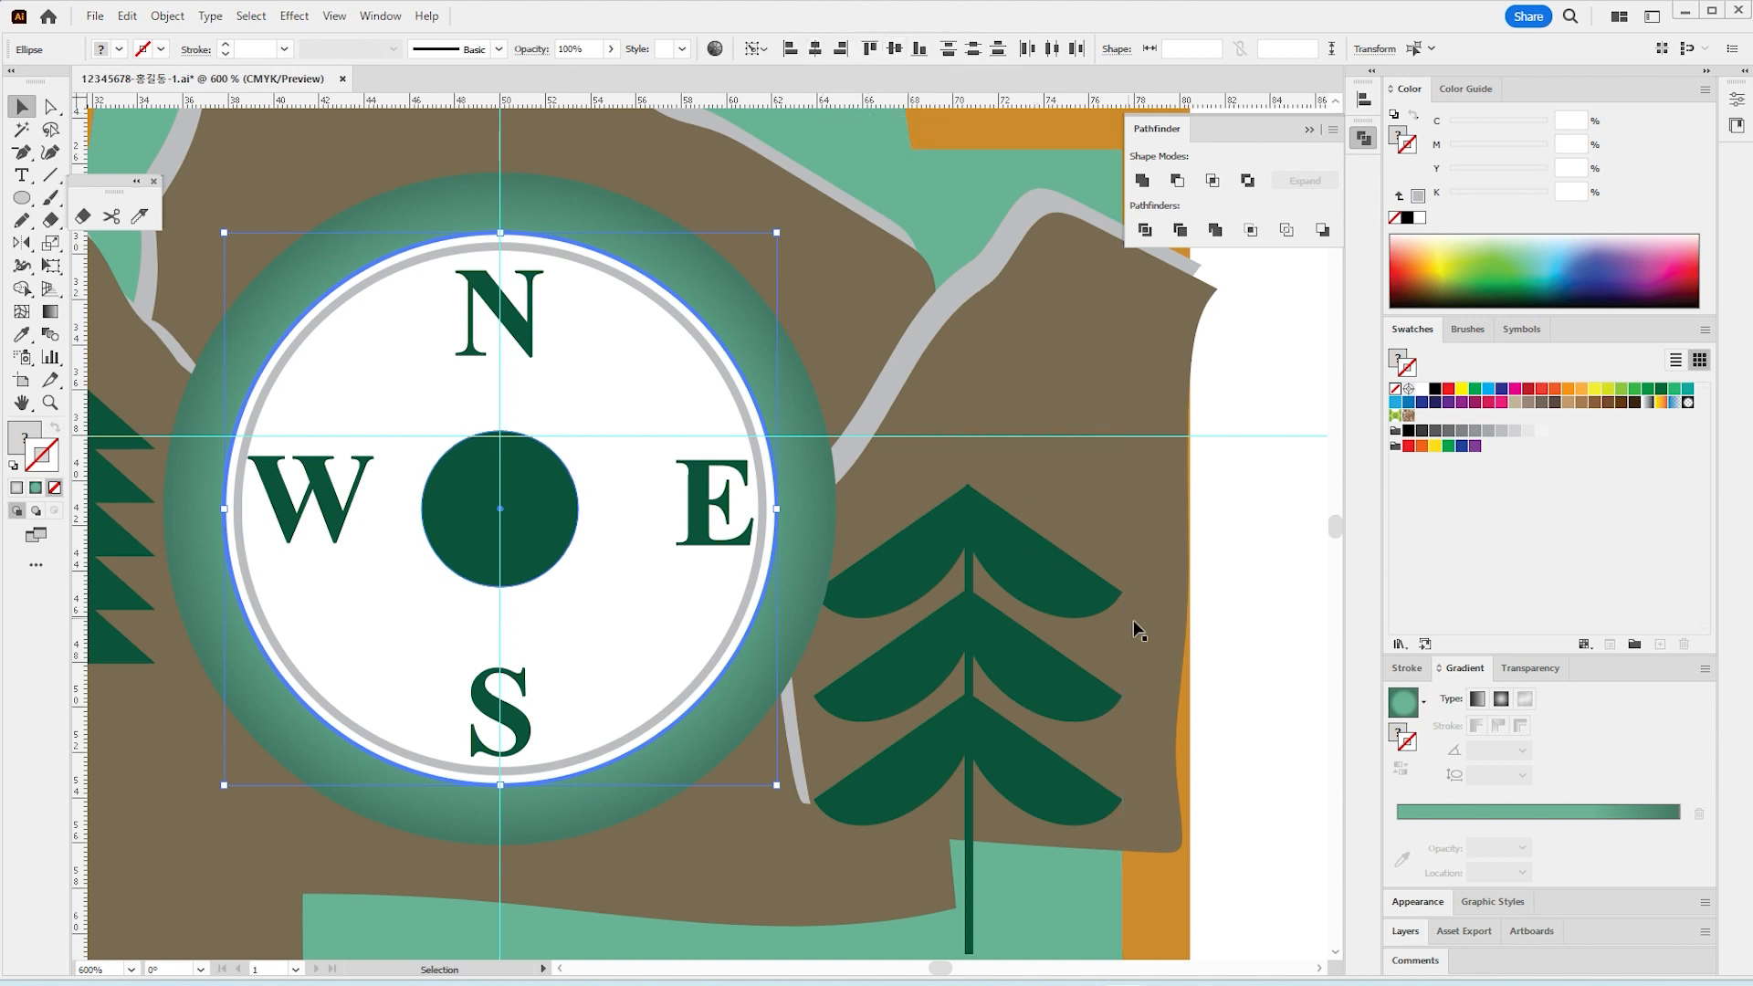
left_click(1231, 652)
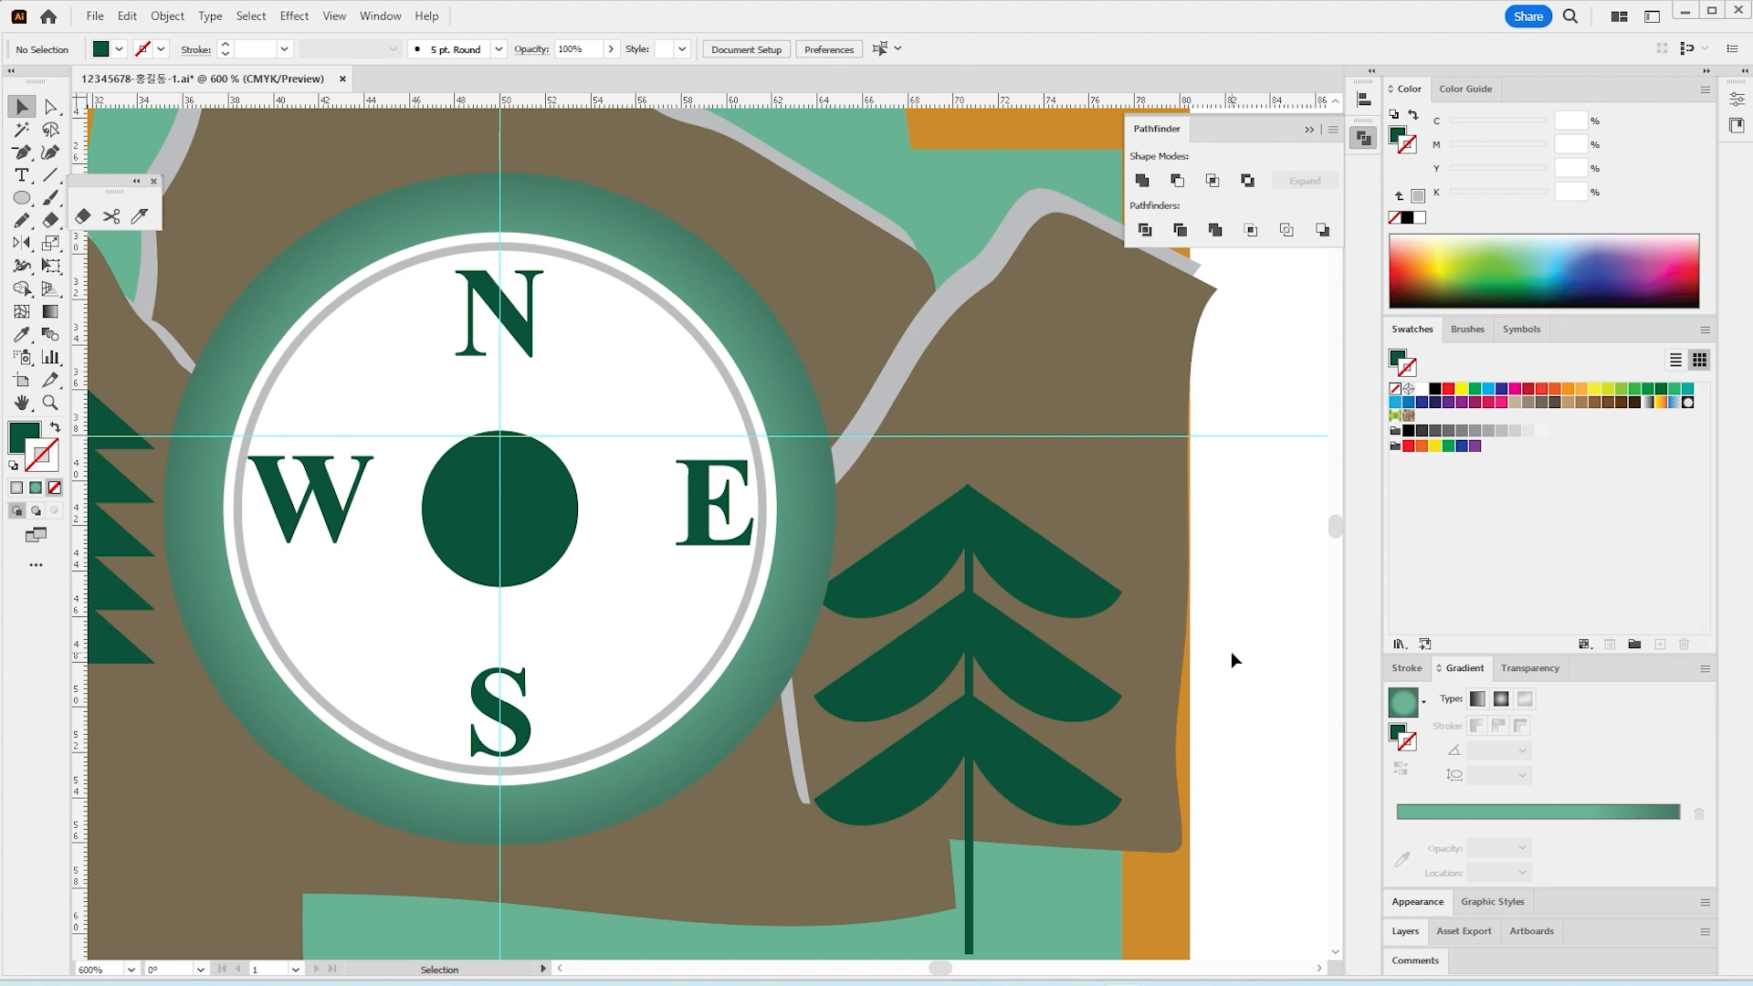
Step: Hide the guides and draw an orange square about 3.2 mm wide inside the dark green circle
key("a")
key("v")
key("ctrl+semicolon")
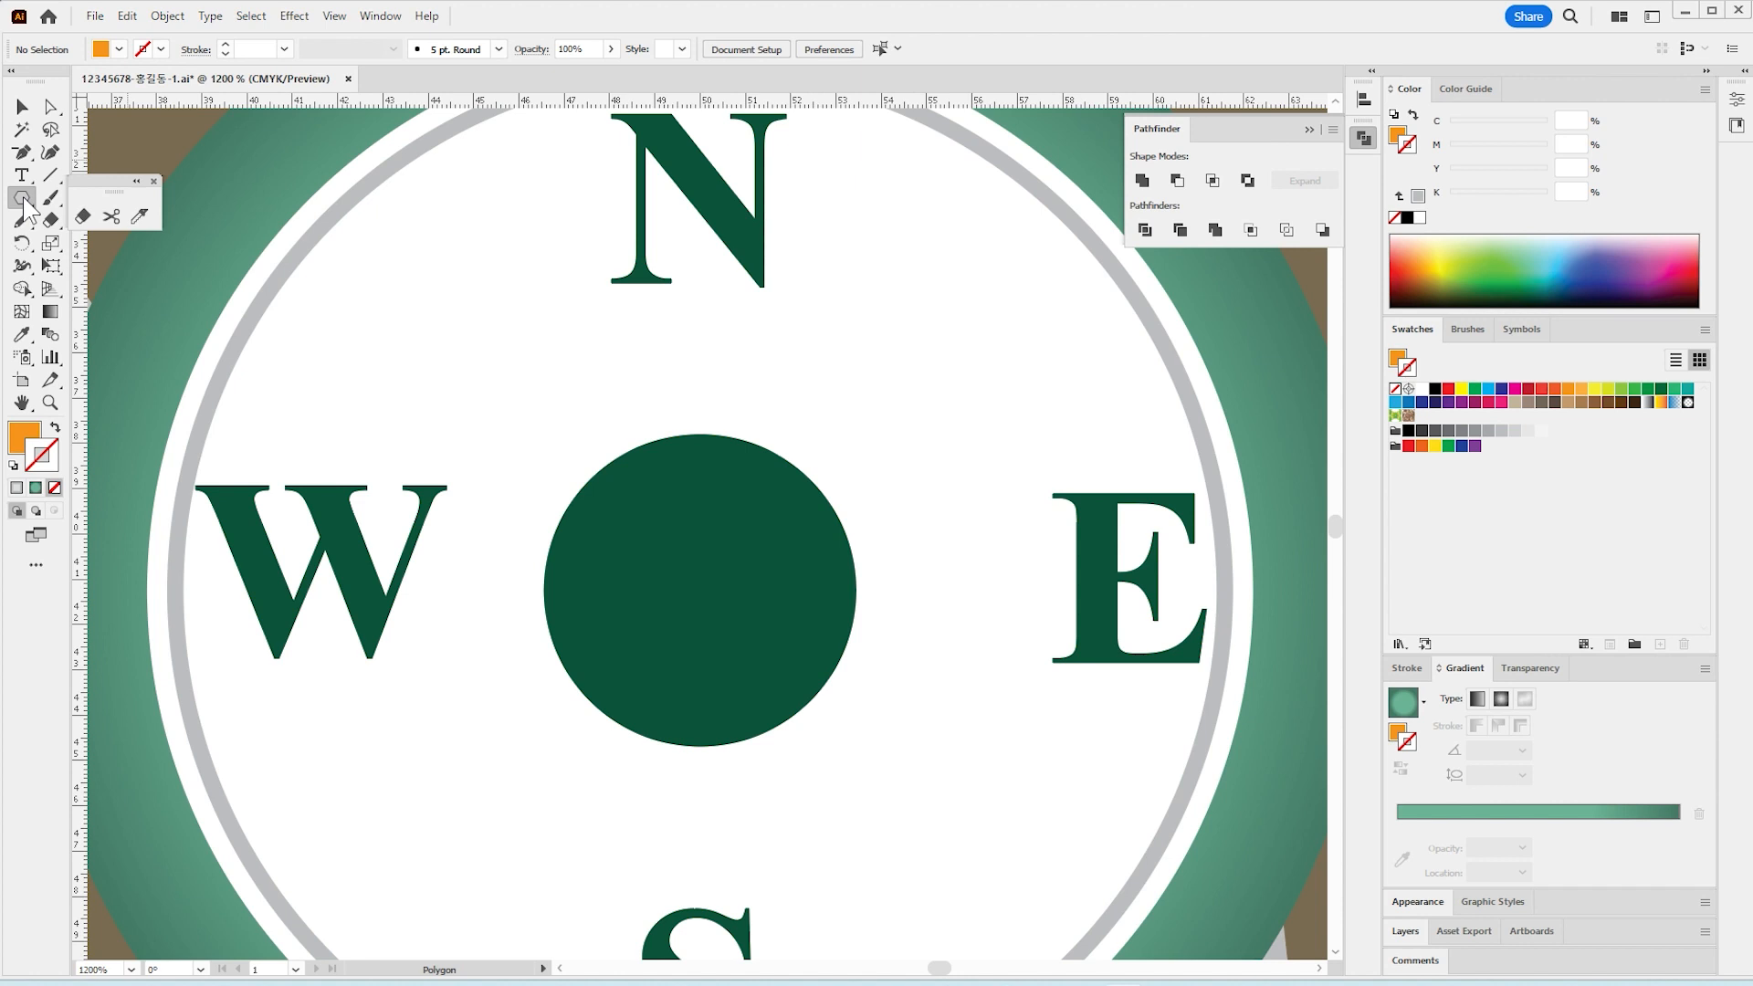
left_click_drag(30, 209, 91, 198)
left_click_drag(622, 525, 767, 649)
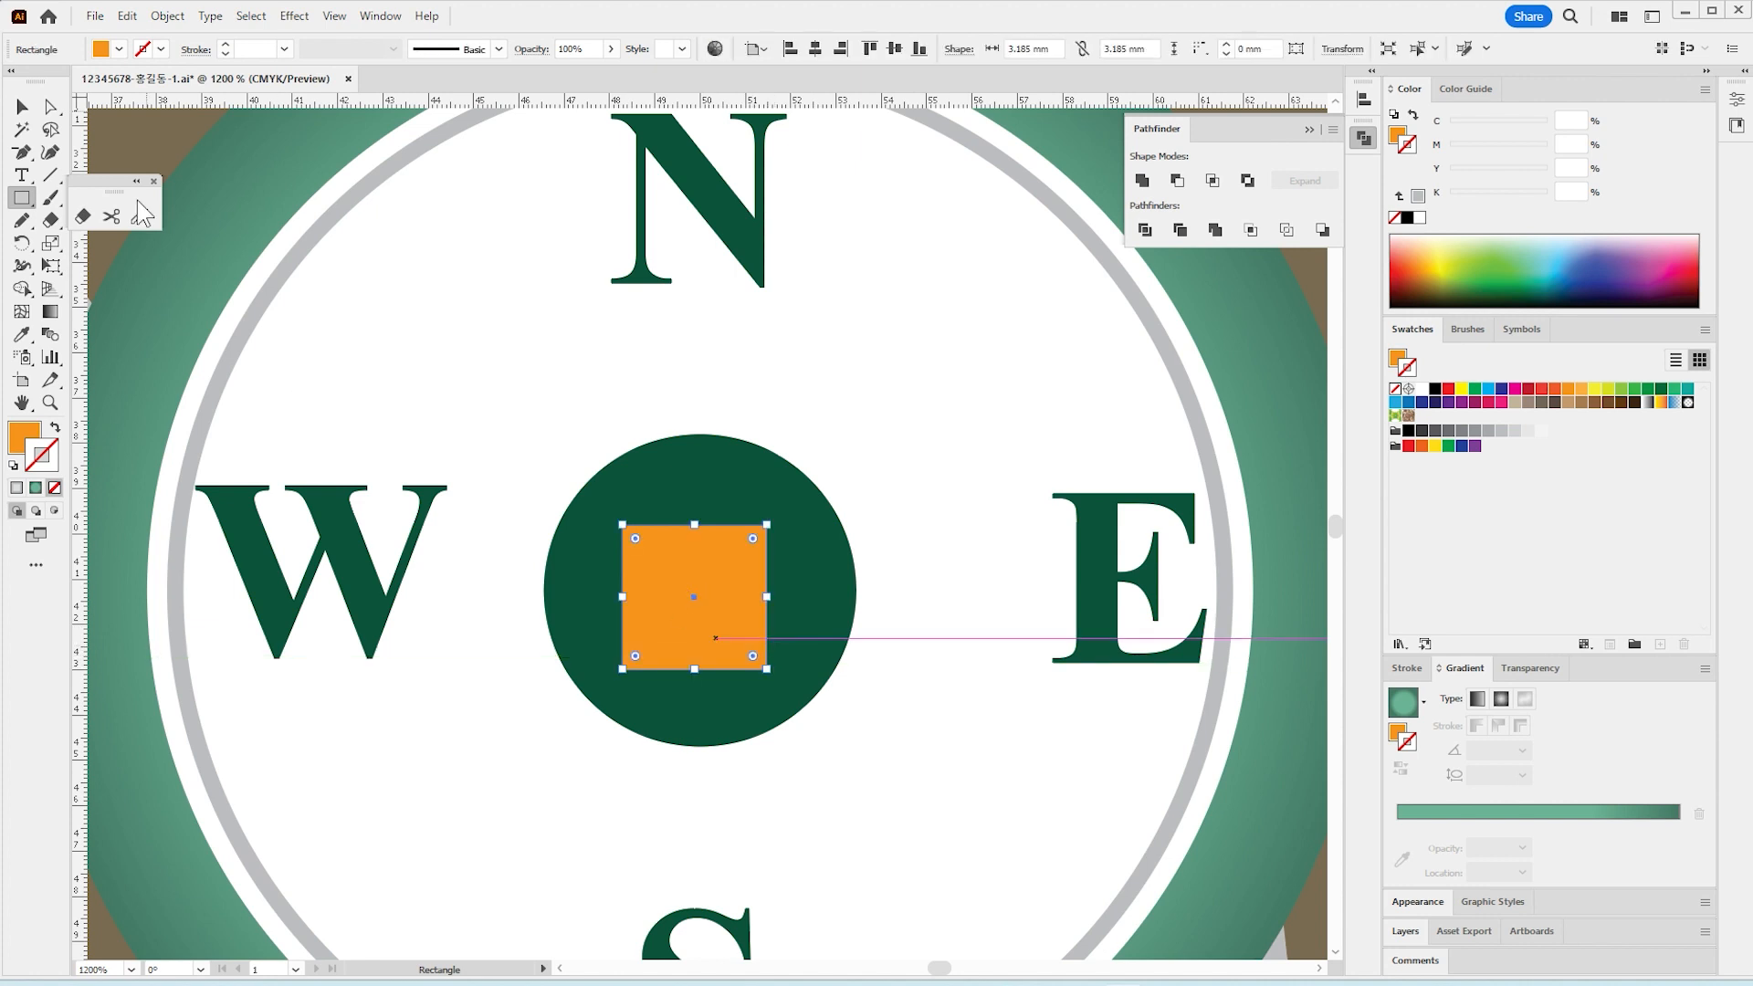
Step: Centre the orange square horizontally and vertically on the dark green circle, using the circle as key object
key("v")
left_click(673, 484, "shift")
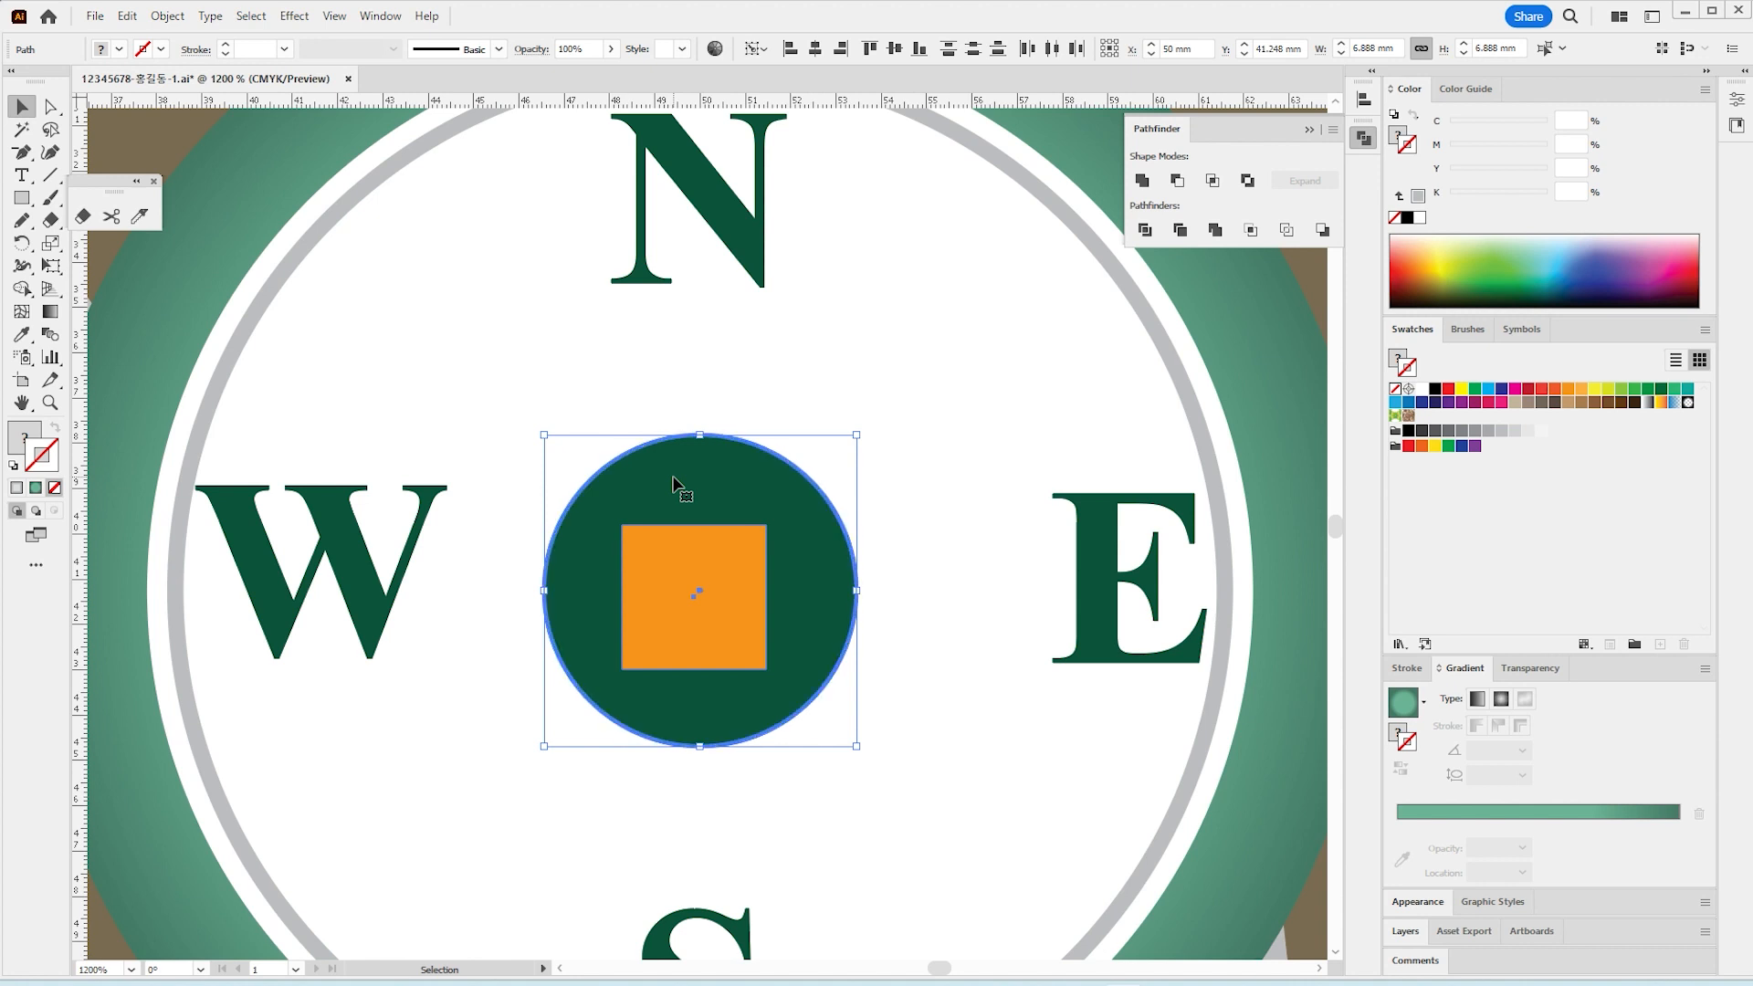
left_click(815, 48)
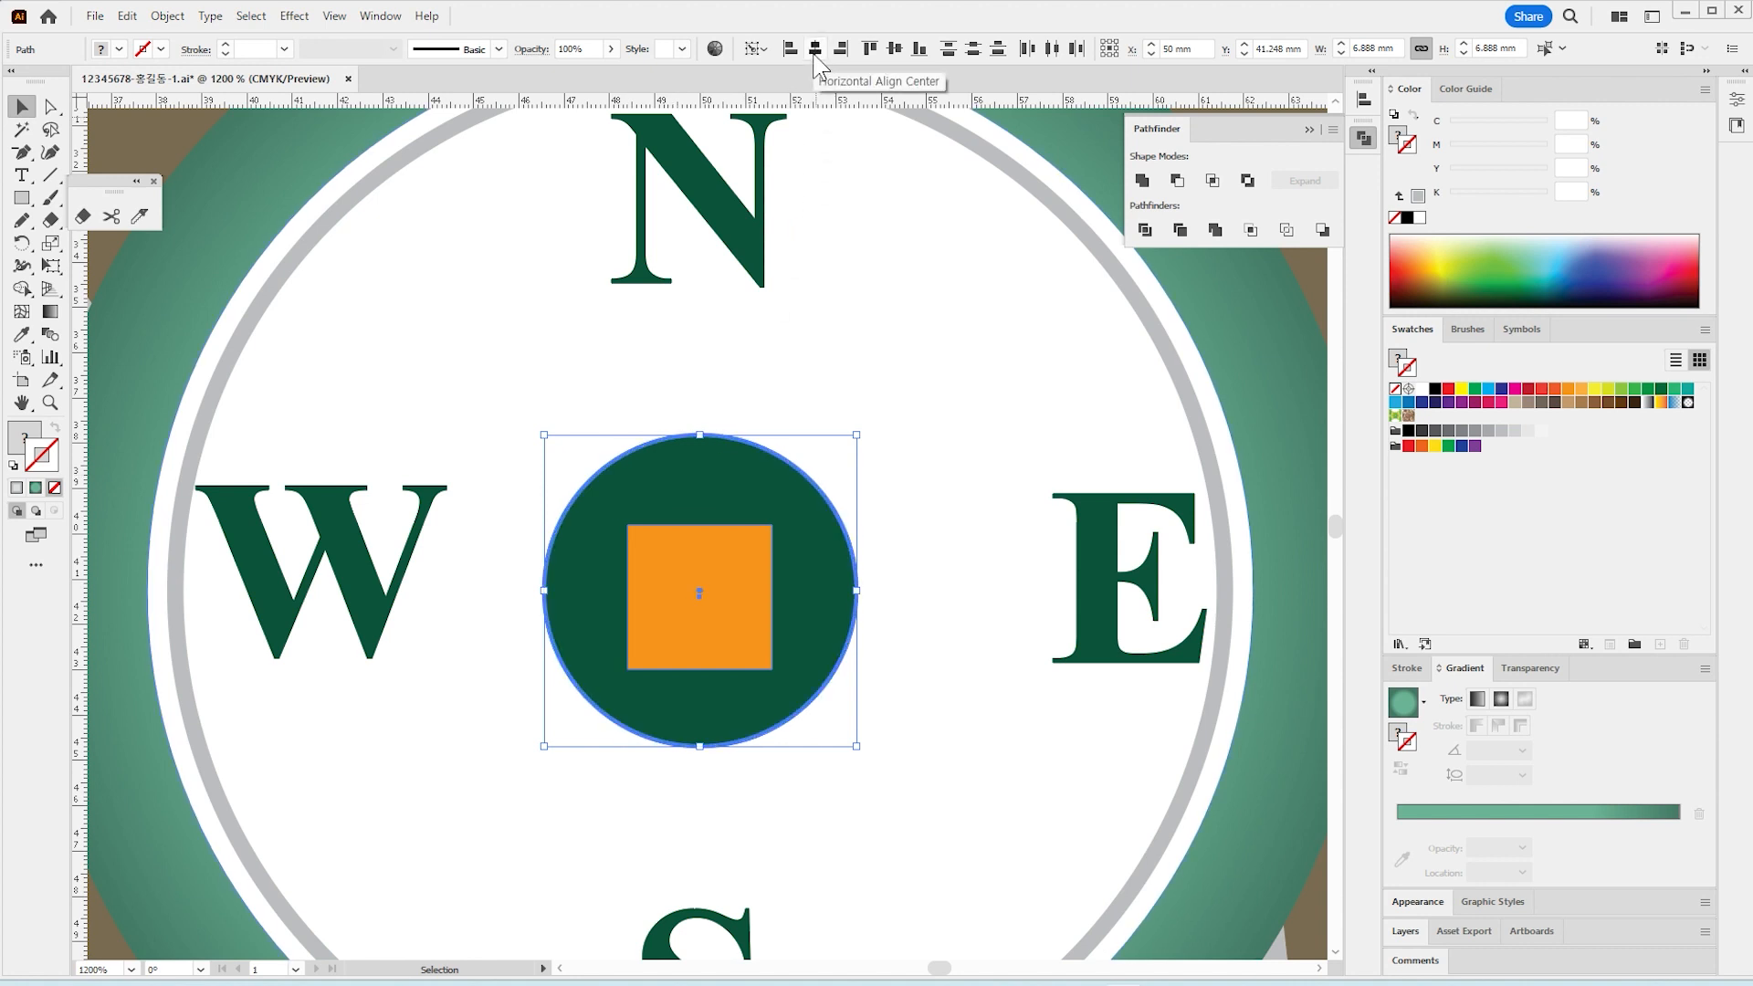
left_click(899, 50)
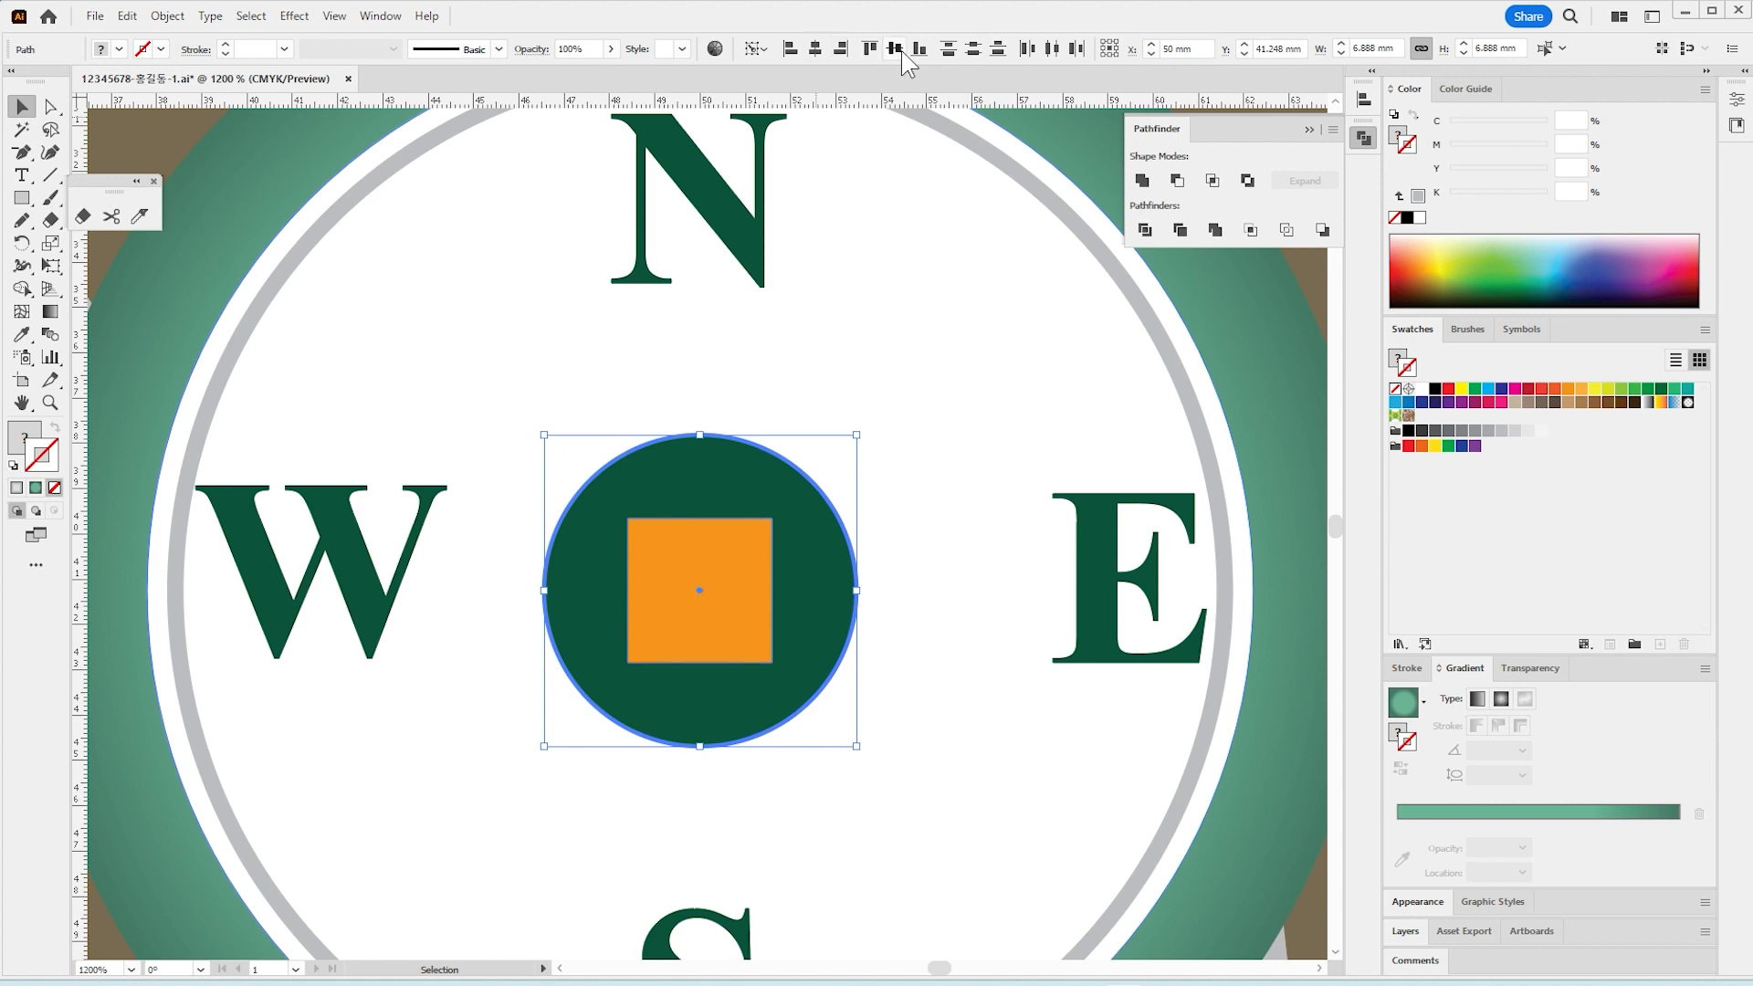
left_click(953, 466)
Step: Draw an orange triangle, place its base on the square's upper edge and narrow it to match the square's width
left_click(21, 198)
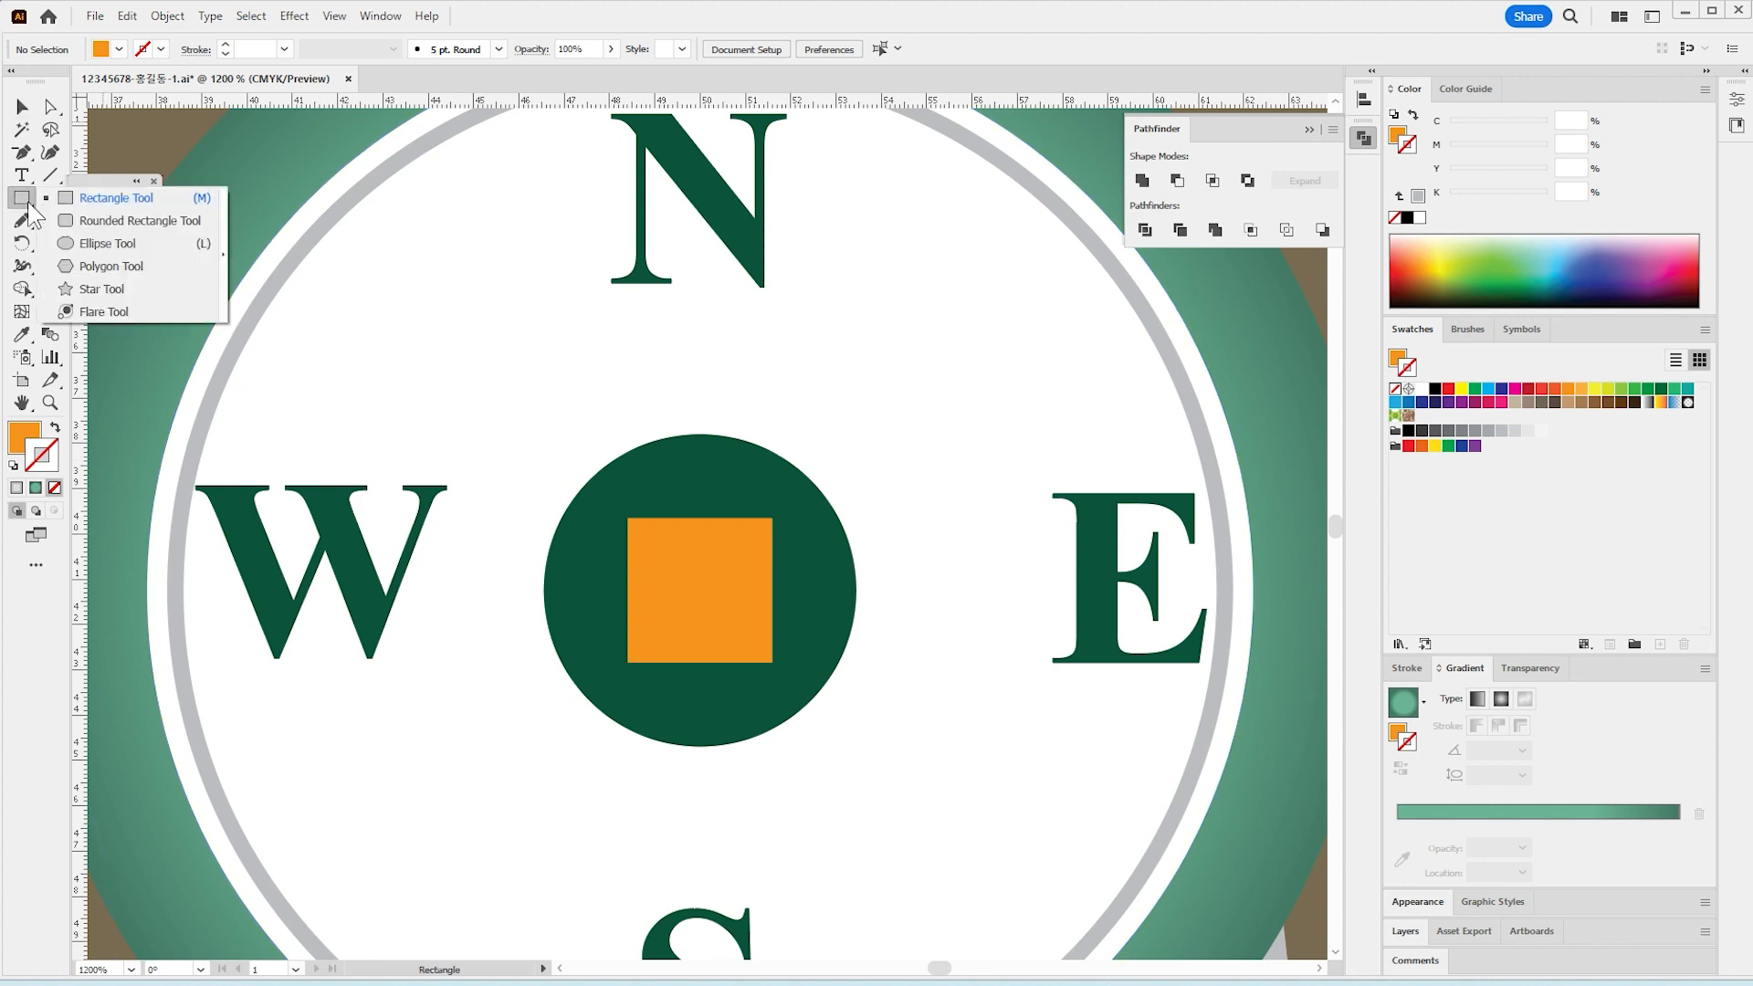
left_click(93, 266)
left_click_drag(626, 253, 702, 358)
key("v")
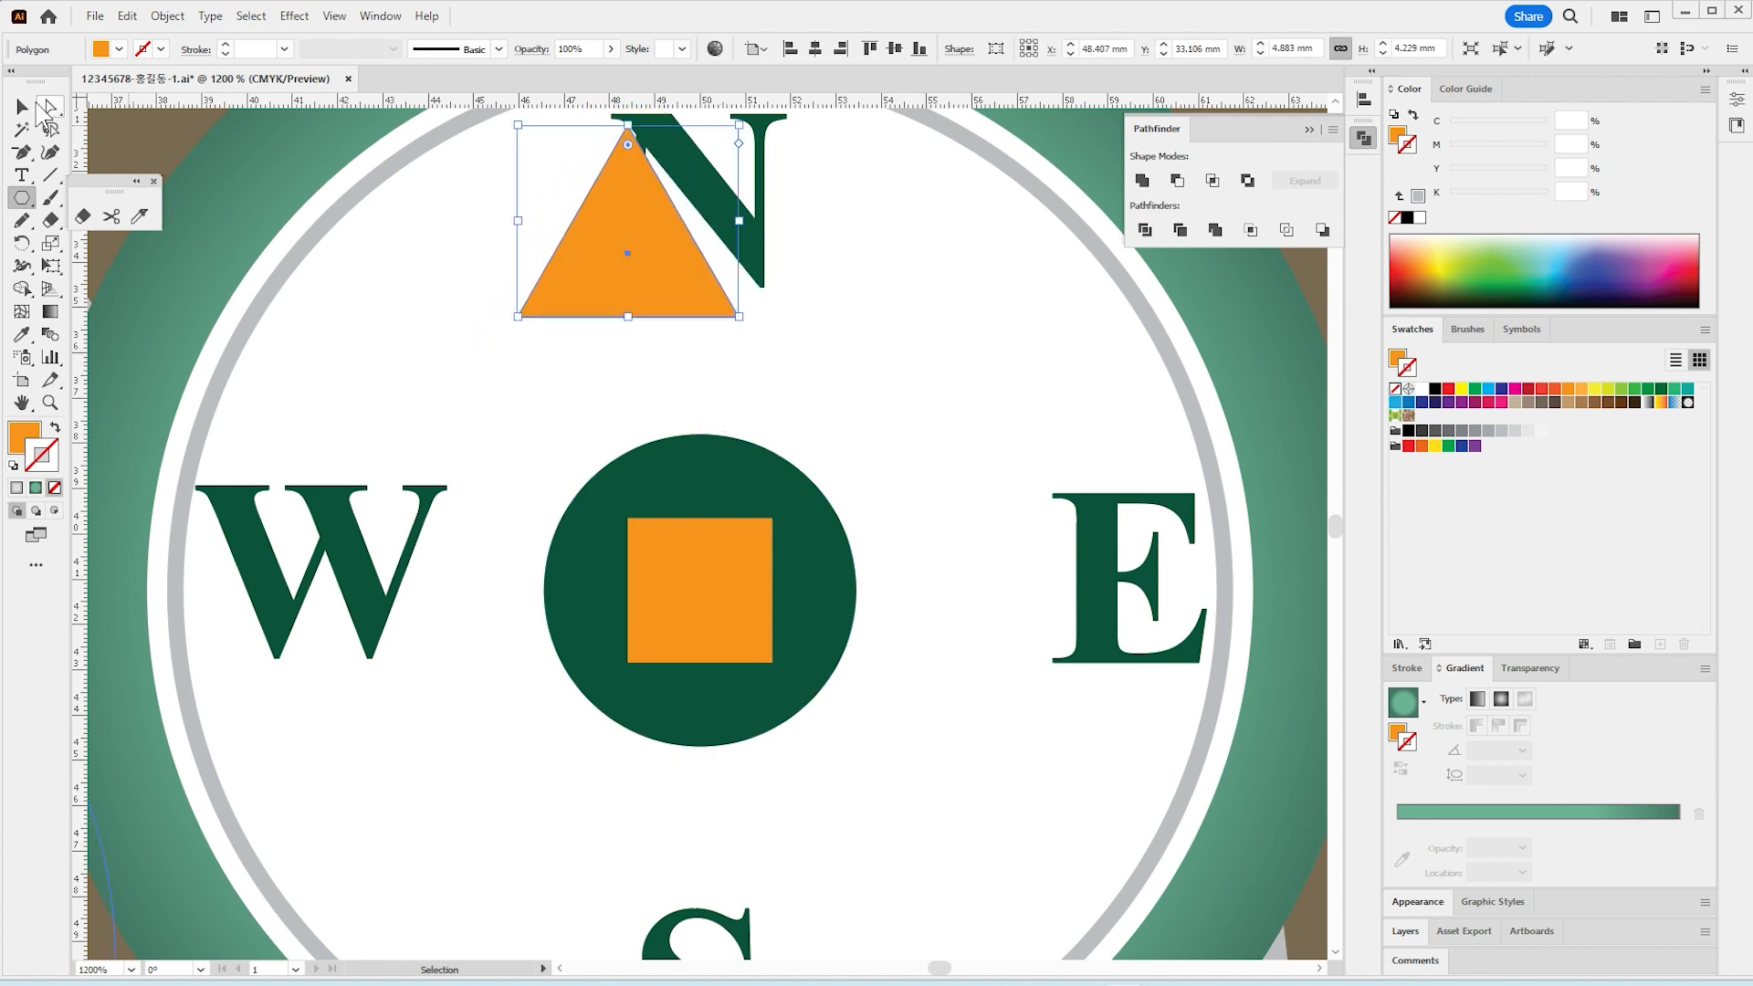
left_click_drag(654, 278, 763, 472)
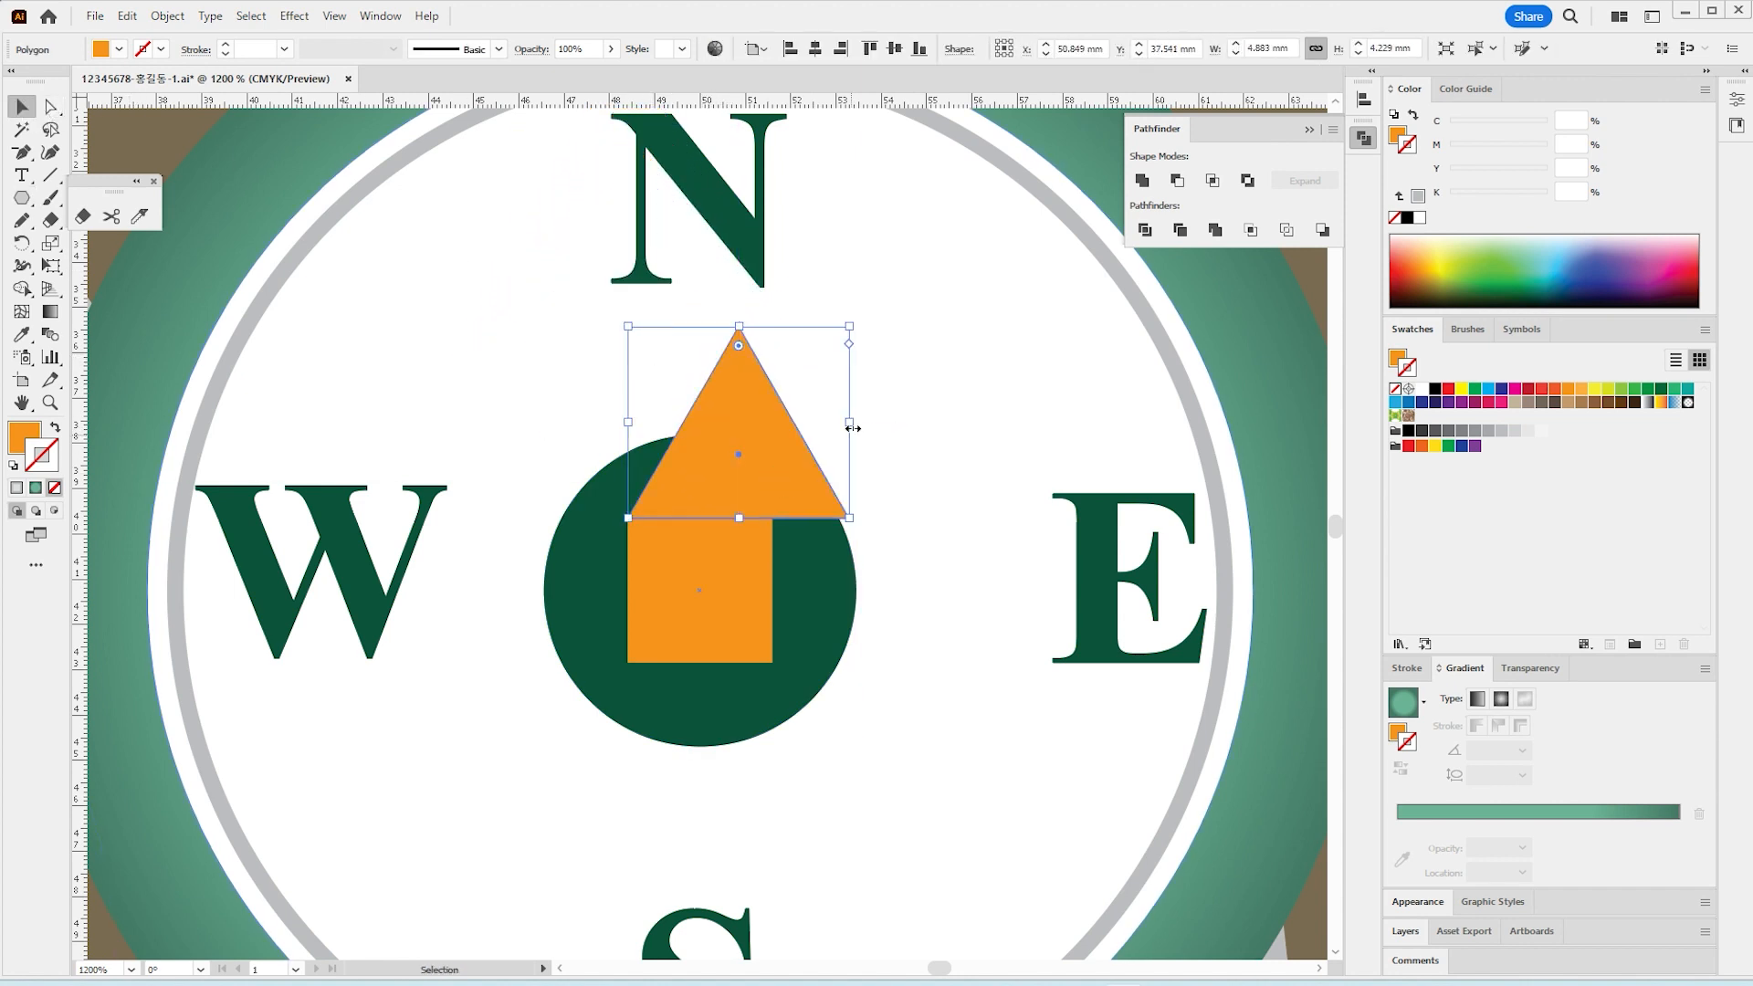
left_click_drag(849, 423, 777, 423)
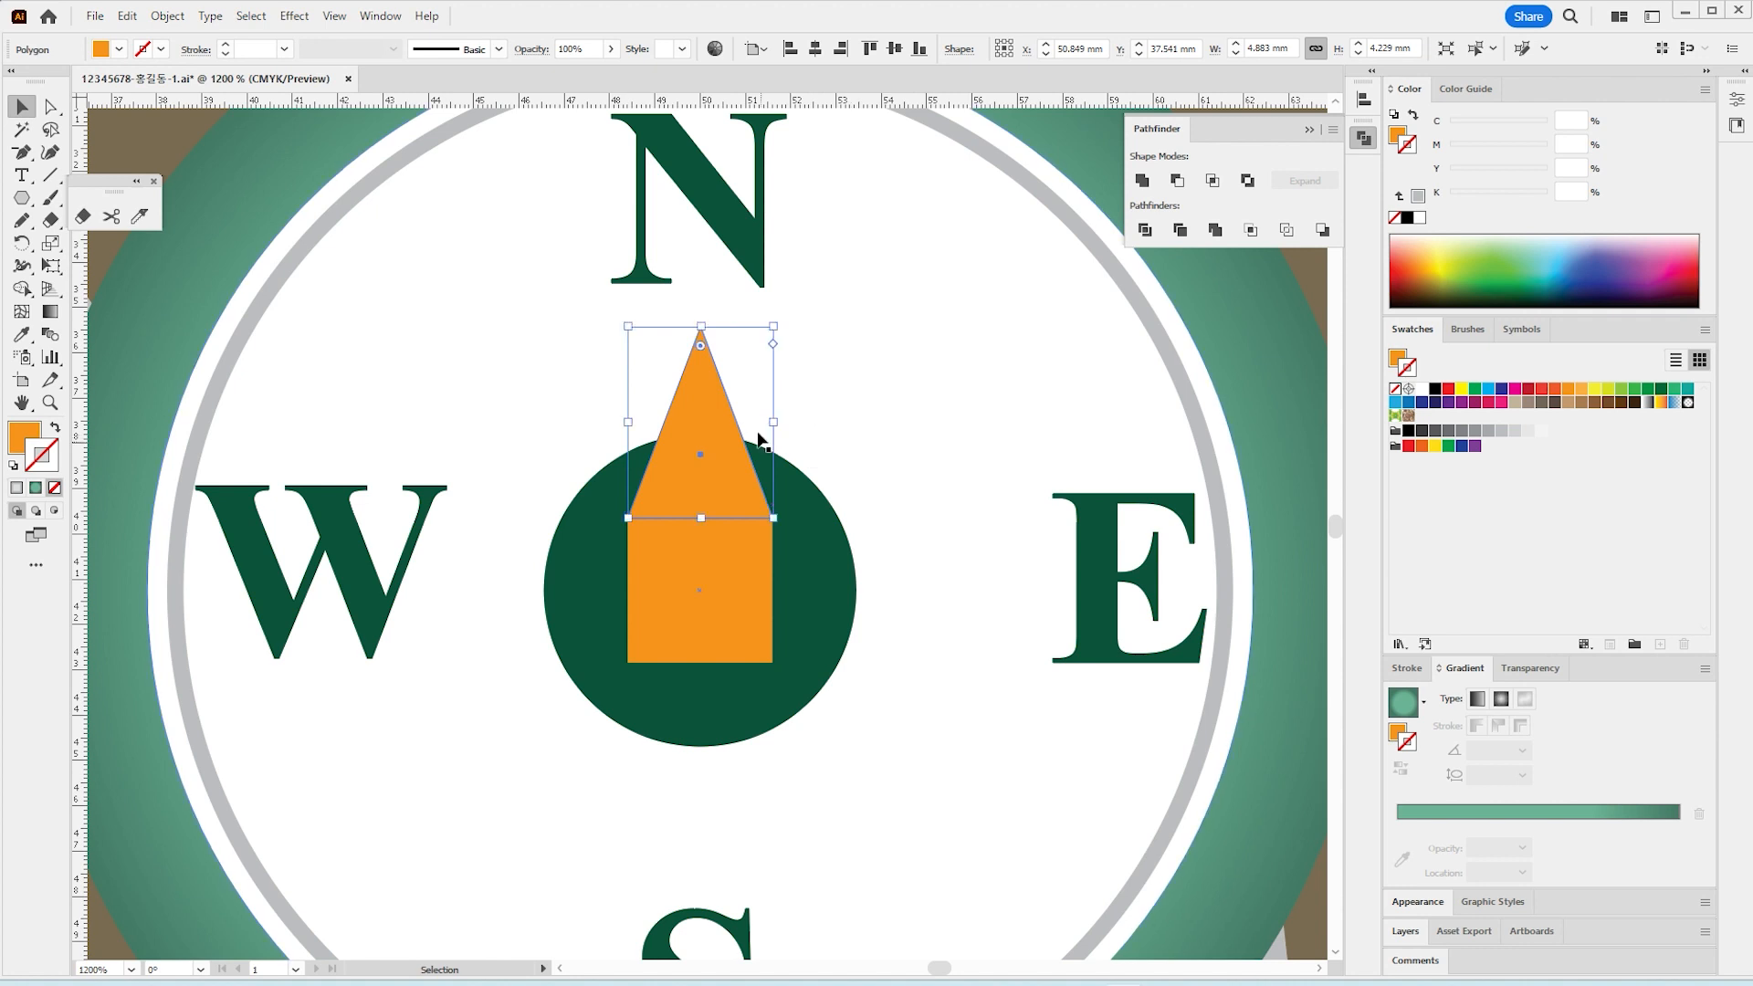
Step: Resize the orange square proportionally to 3 mm
left_click(718, 556)
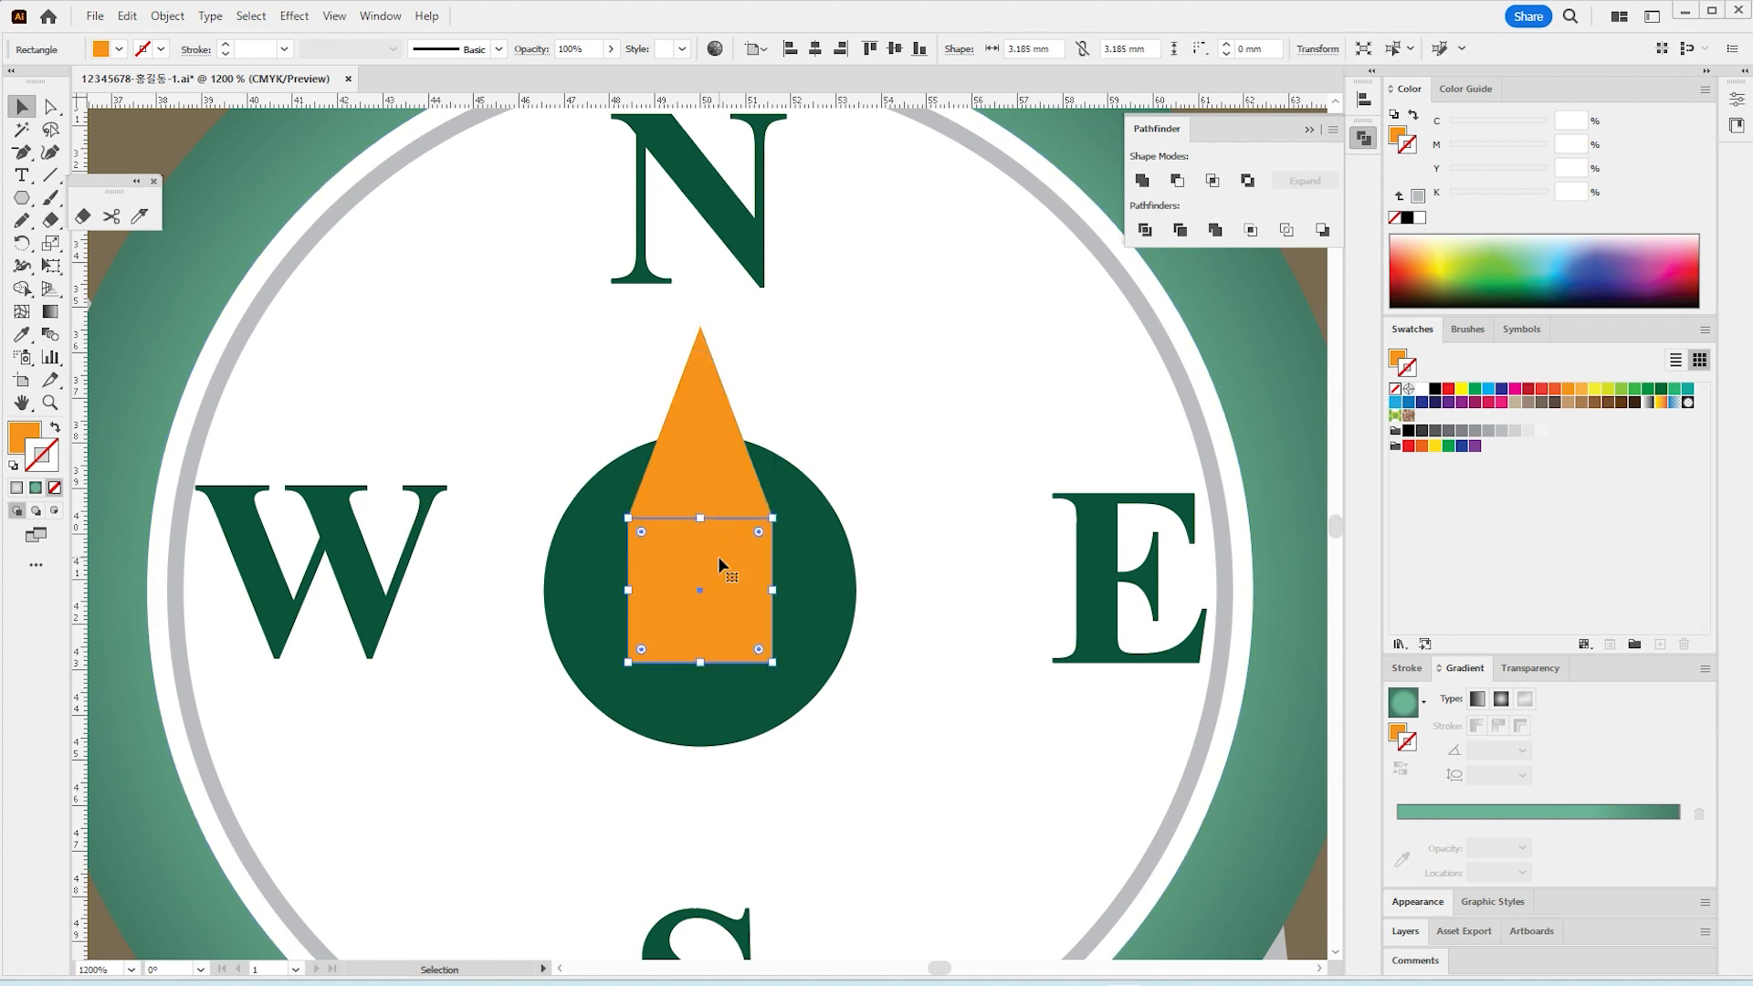
left_click(1318, 49)
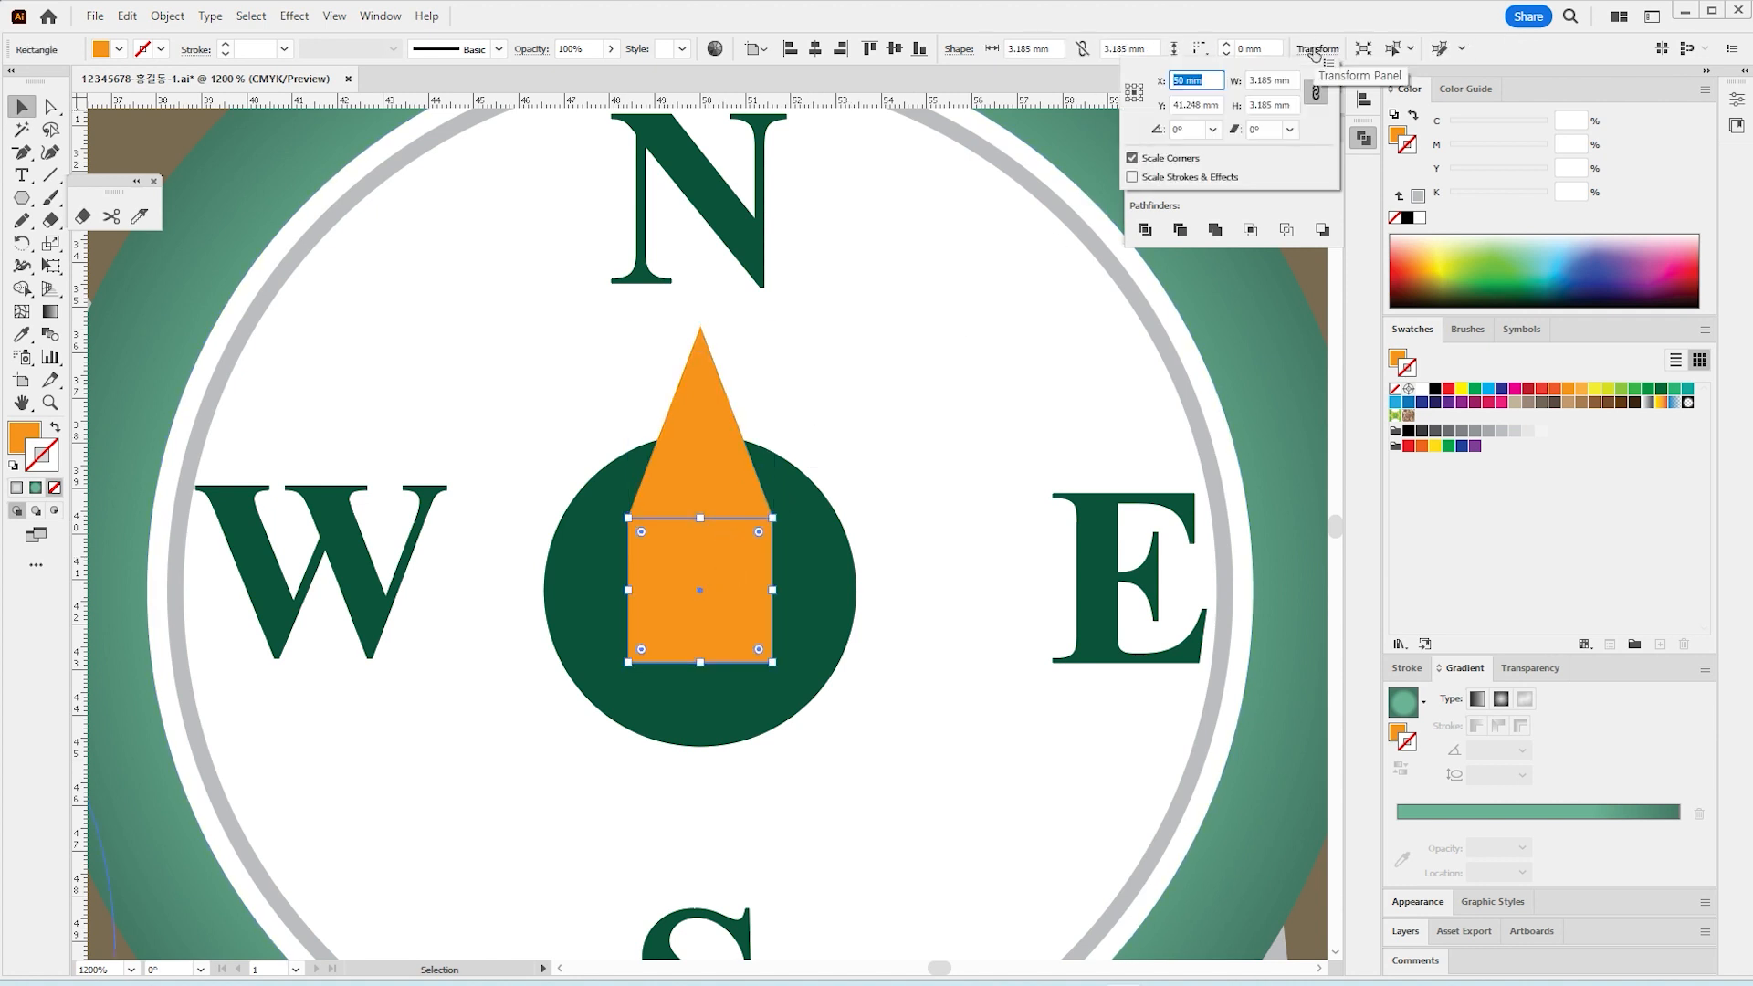
left_click(1237, 83)
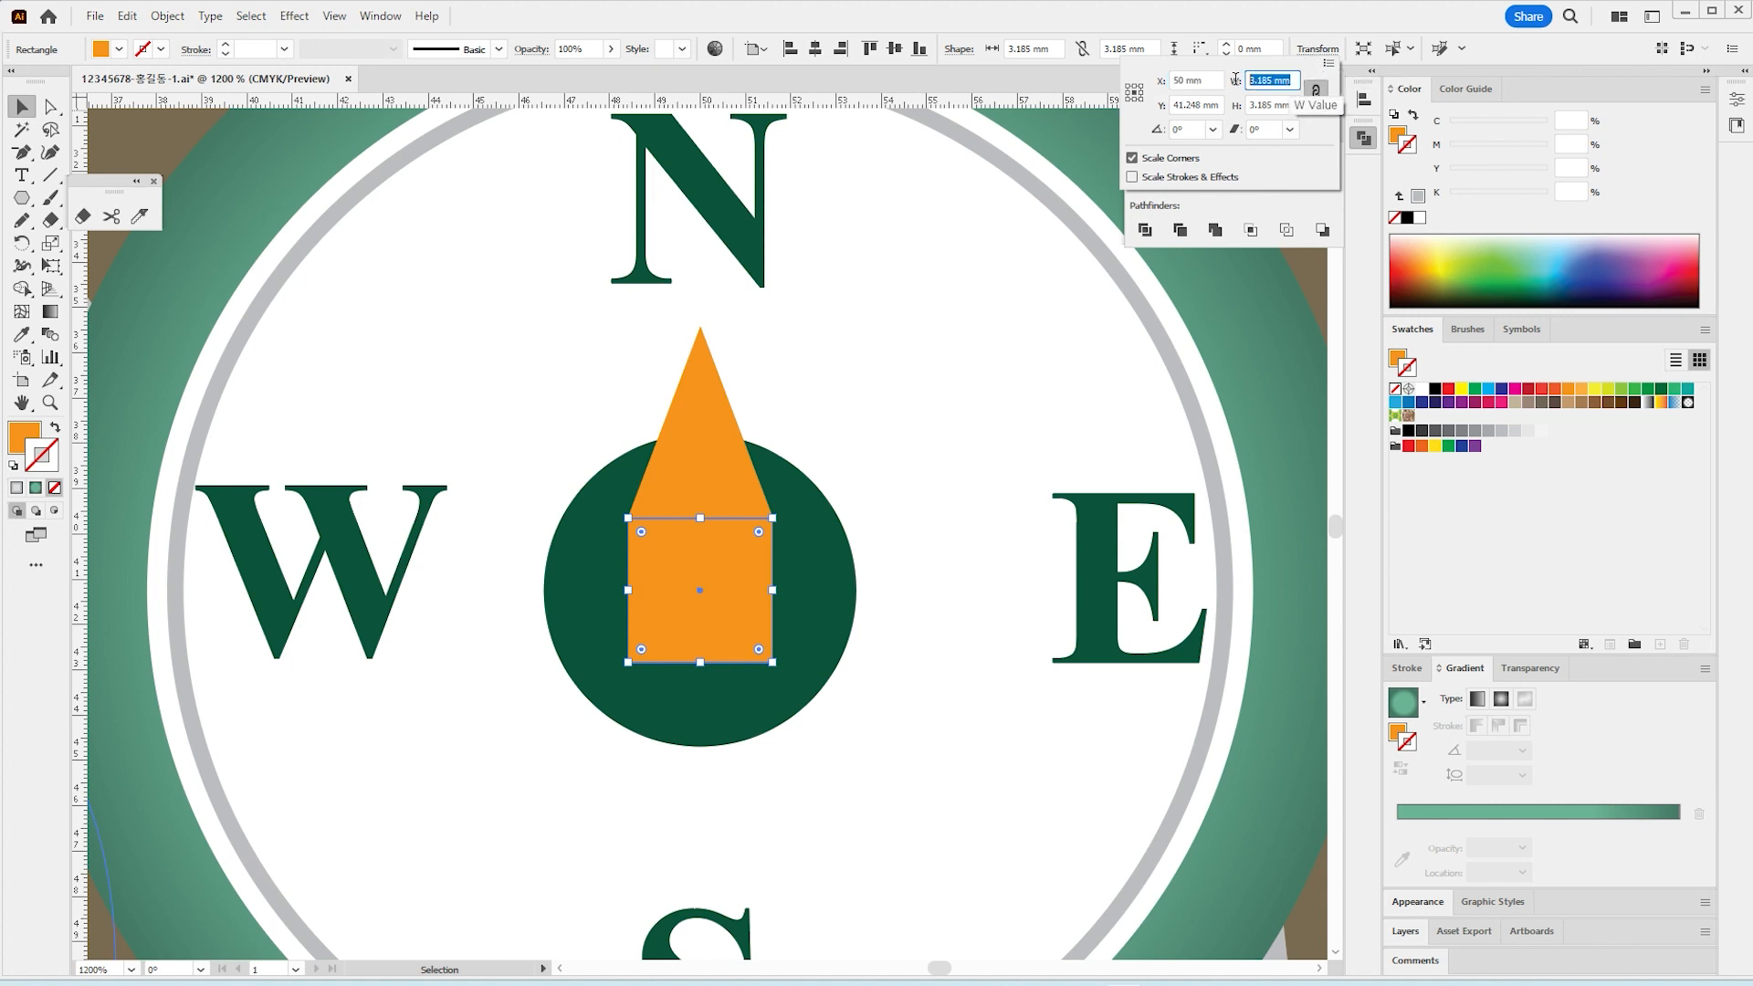
type("3")
key("Return")
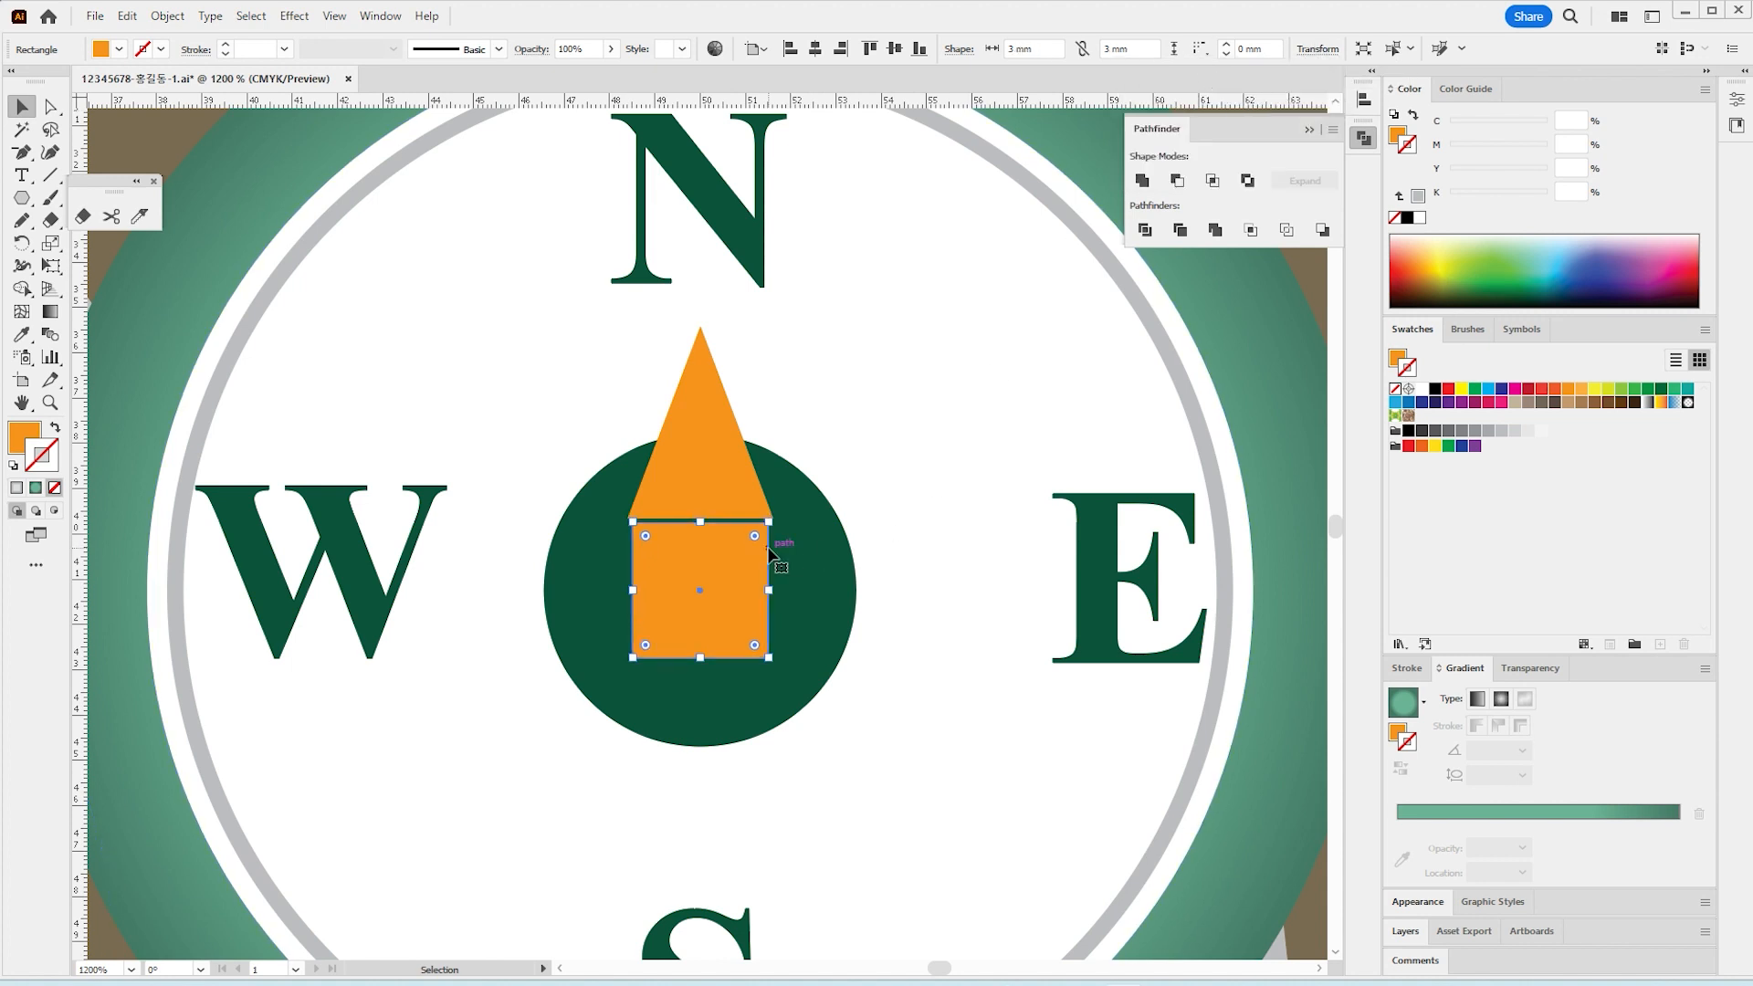
Step: Set the orange triangle's width to 3 mm
left_click(730, 497)
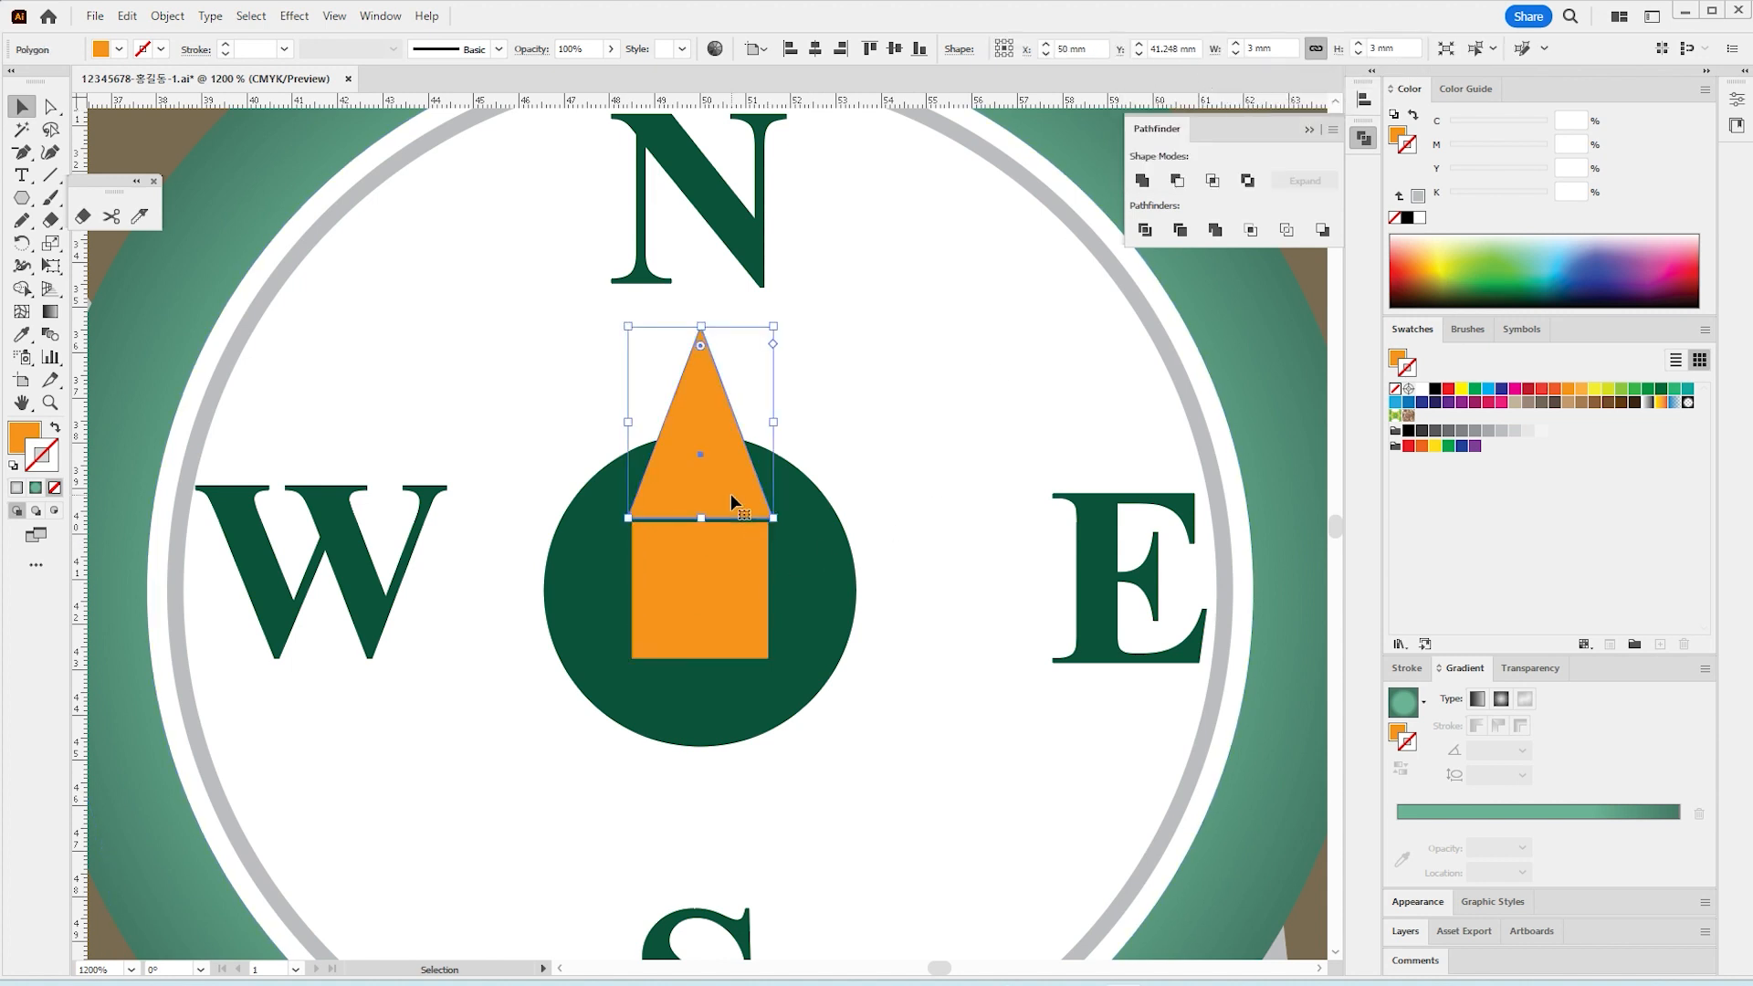
left_click(1266, 49)
type("3")
key("Return")
Step: Distribute the triangle and square vertically with 0 mm spacing, using the square as key object
left_click(708, 575, "shift")
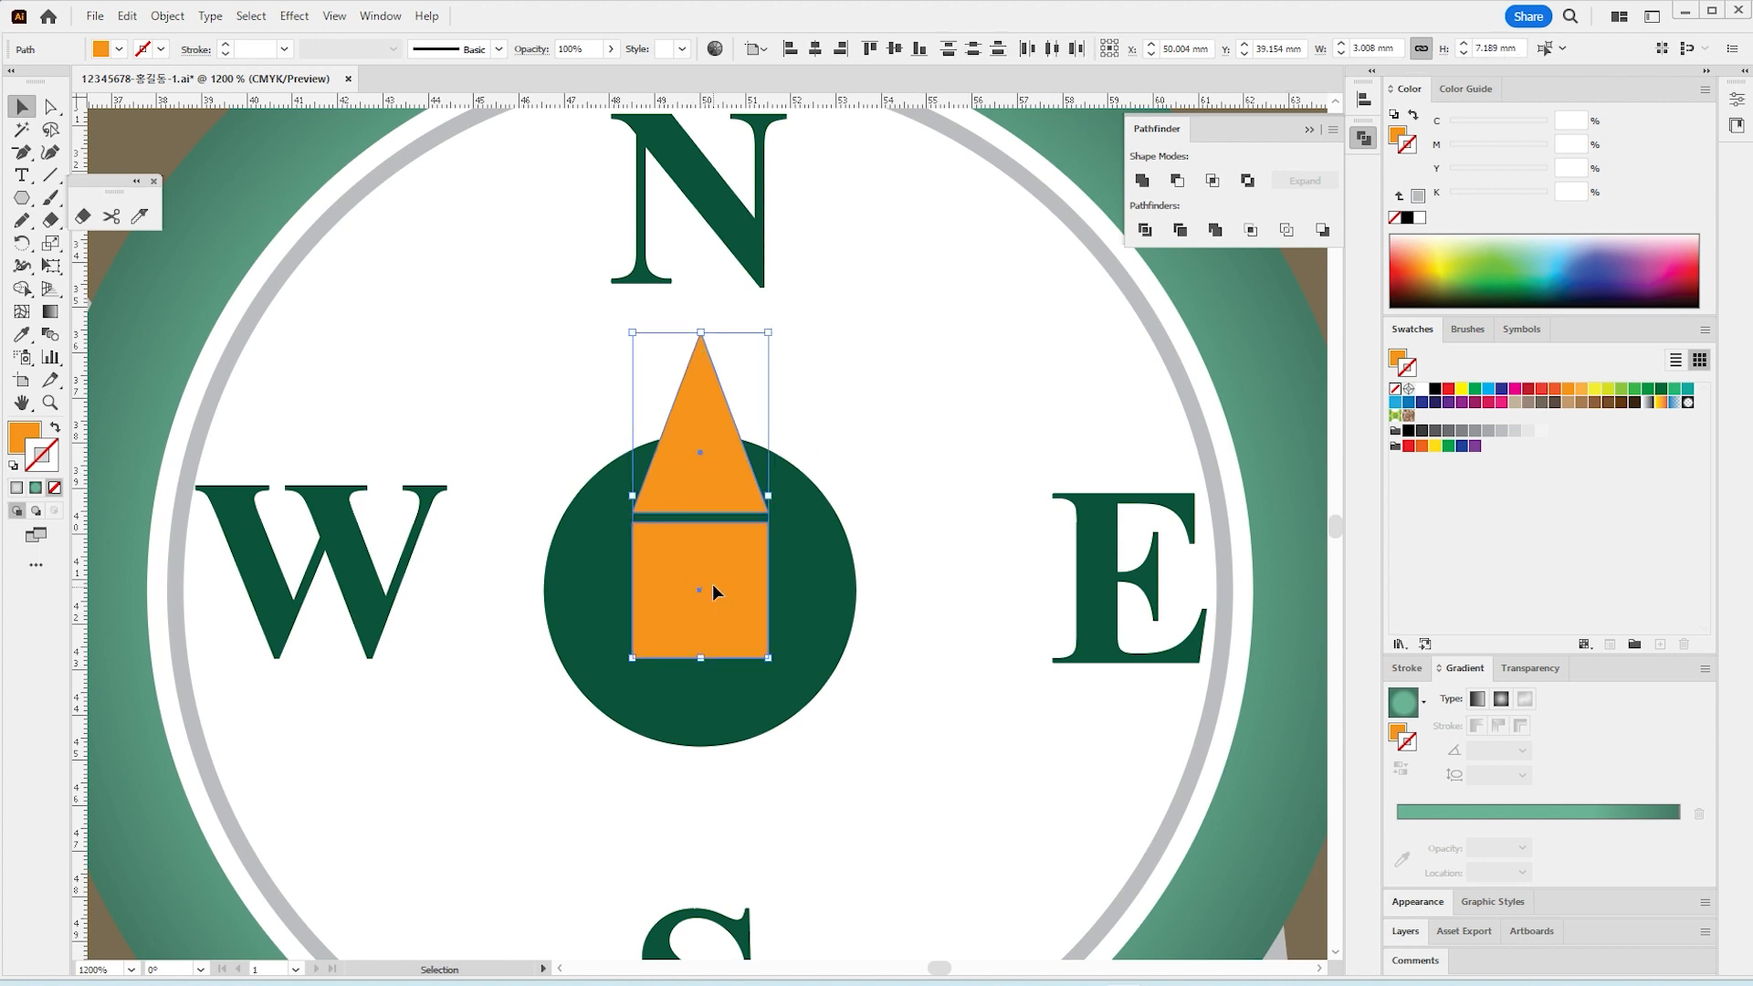
left_click(713, 589)
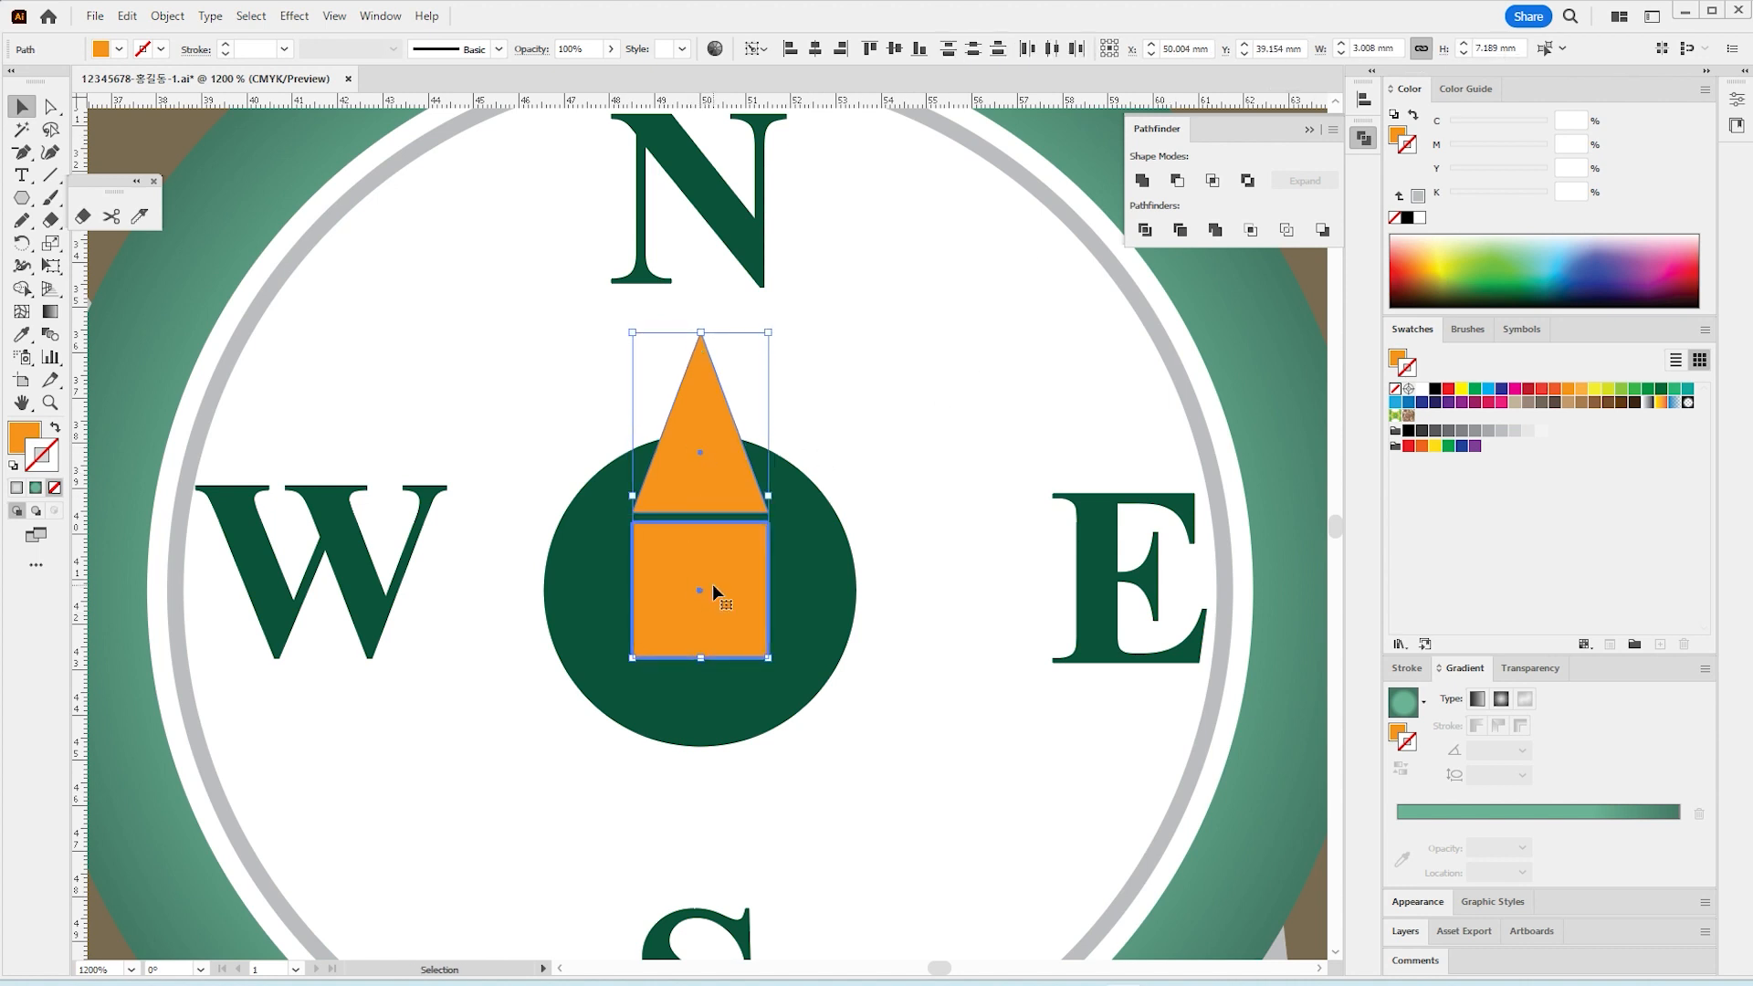
left_click(1363, 99)
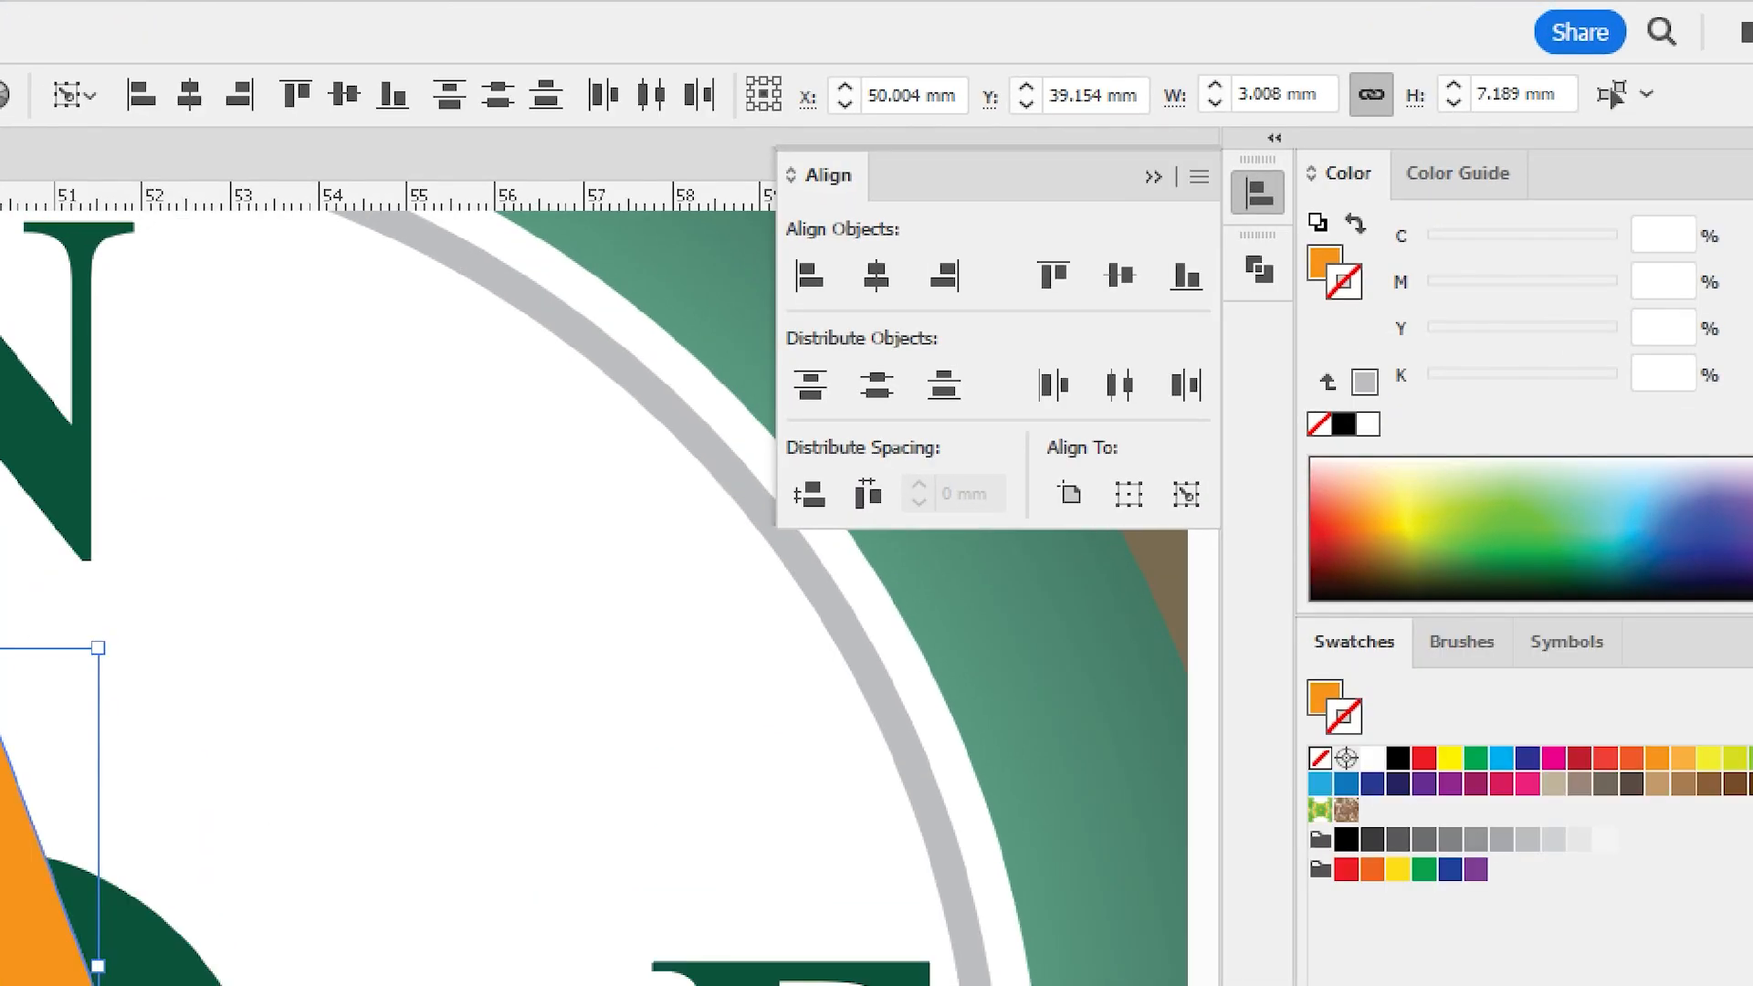
left_click(1203, 253)
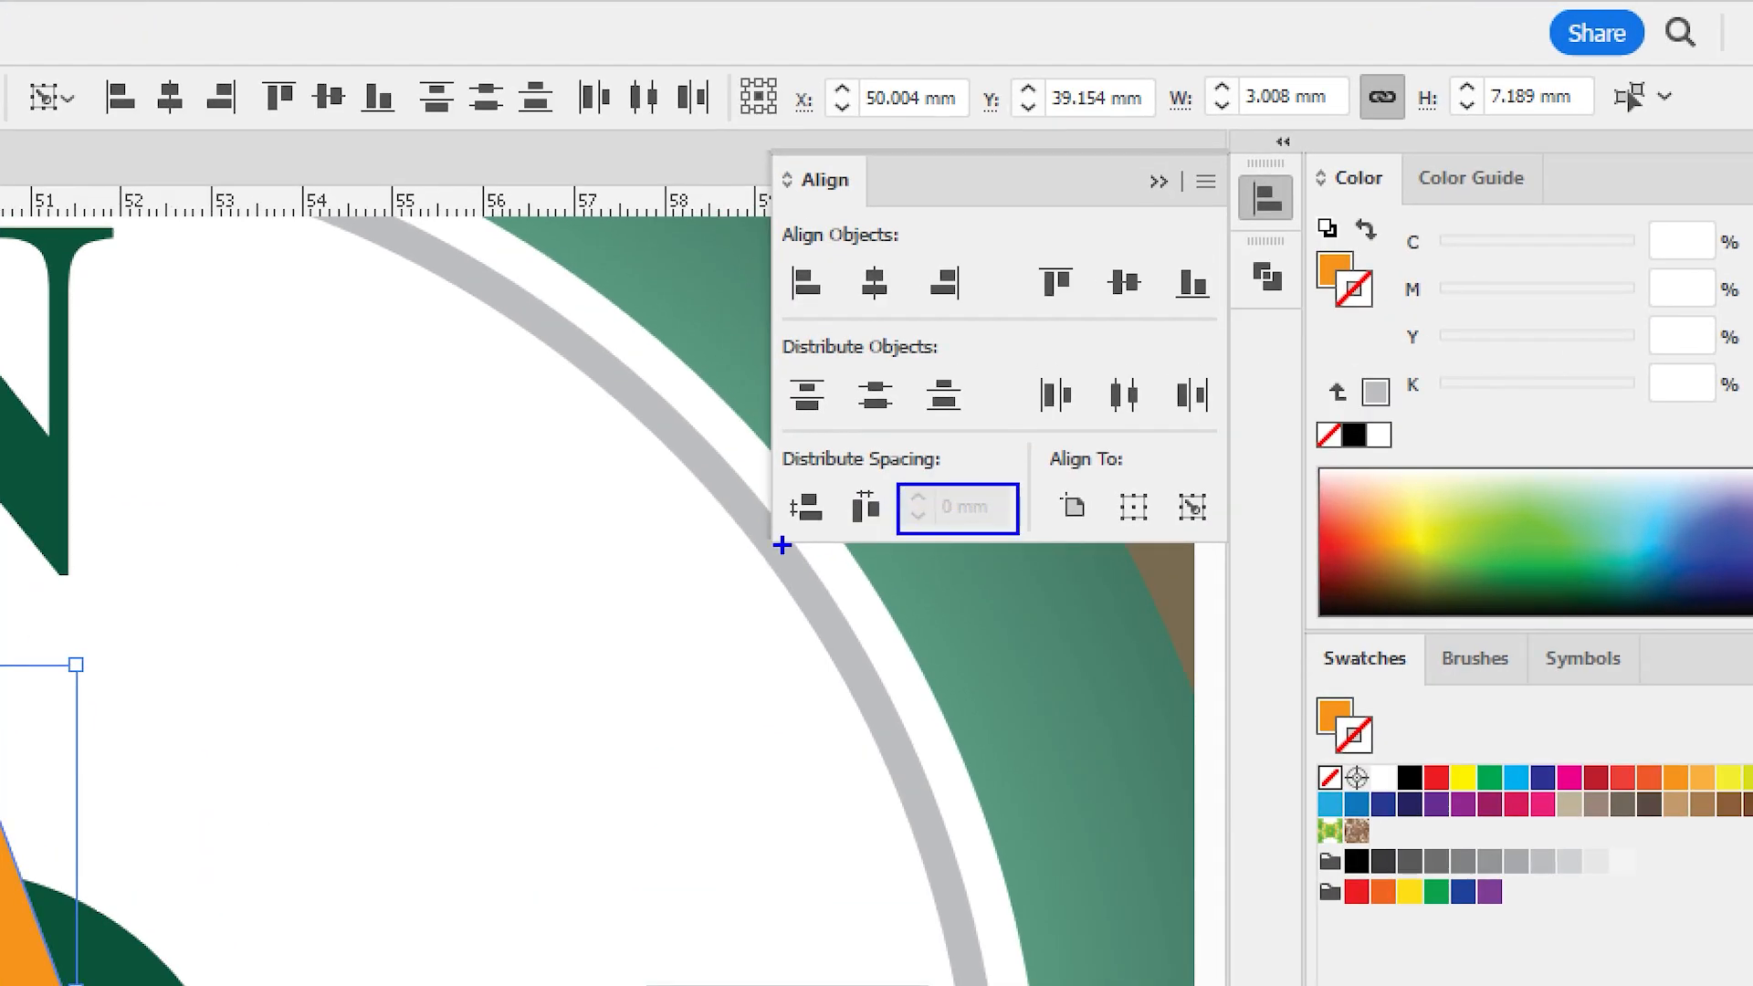
mouse_move(795, 546)
left_mouse_down()
mouse_move(796, 465)
mouse_move(836, 508)
mouse_move(795, 552)
left_mouse_up()
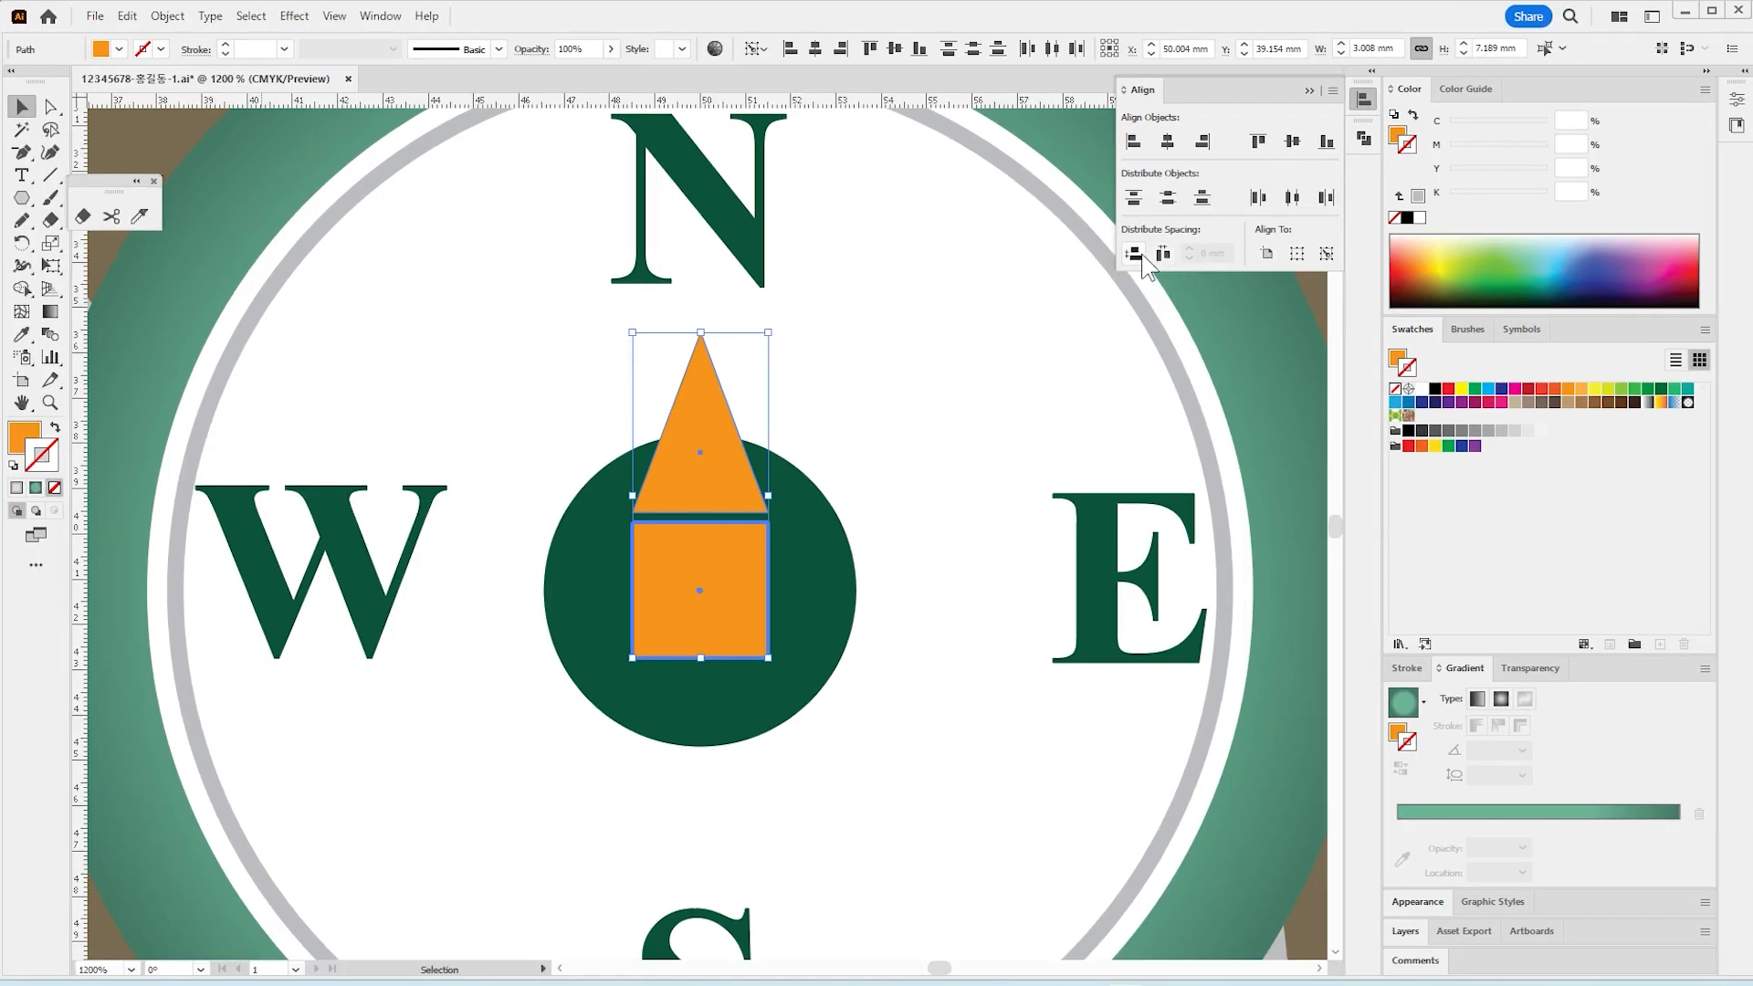
left_click(1135, 254)
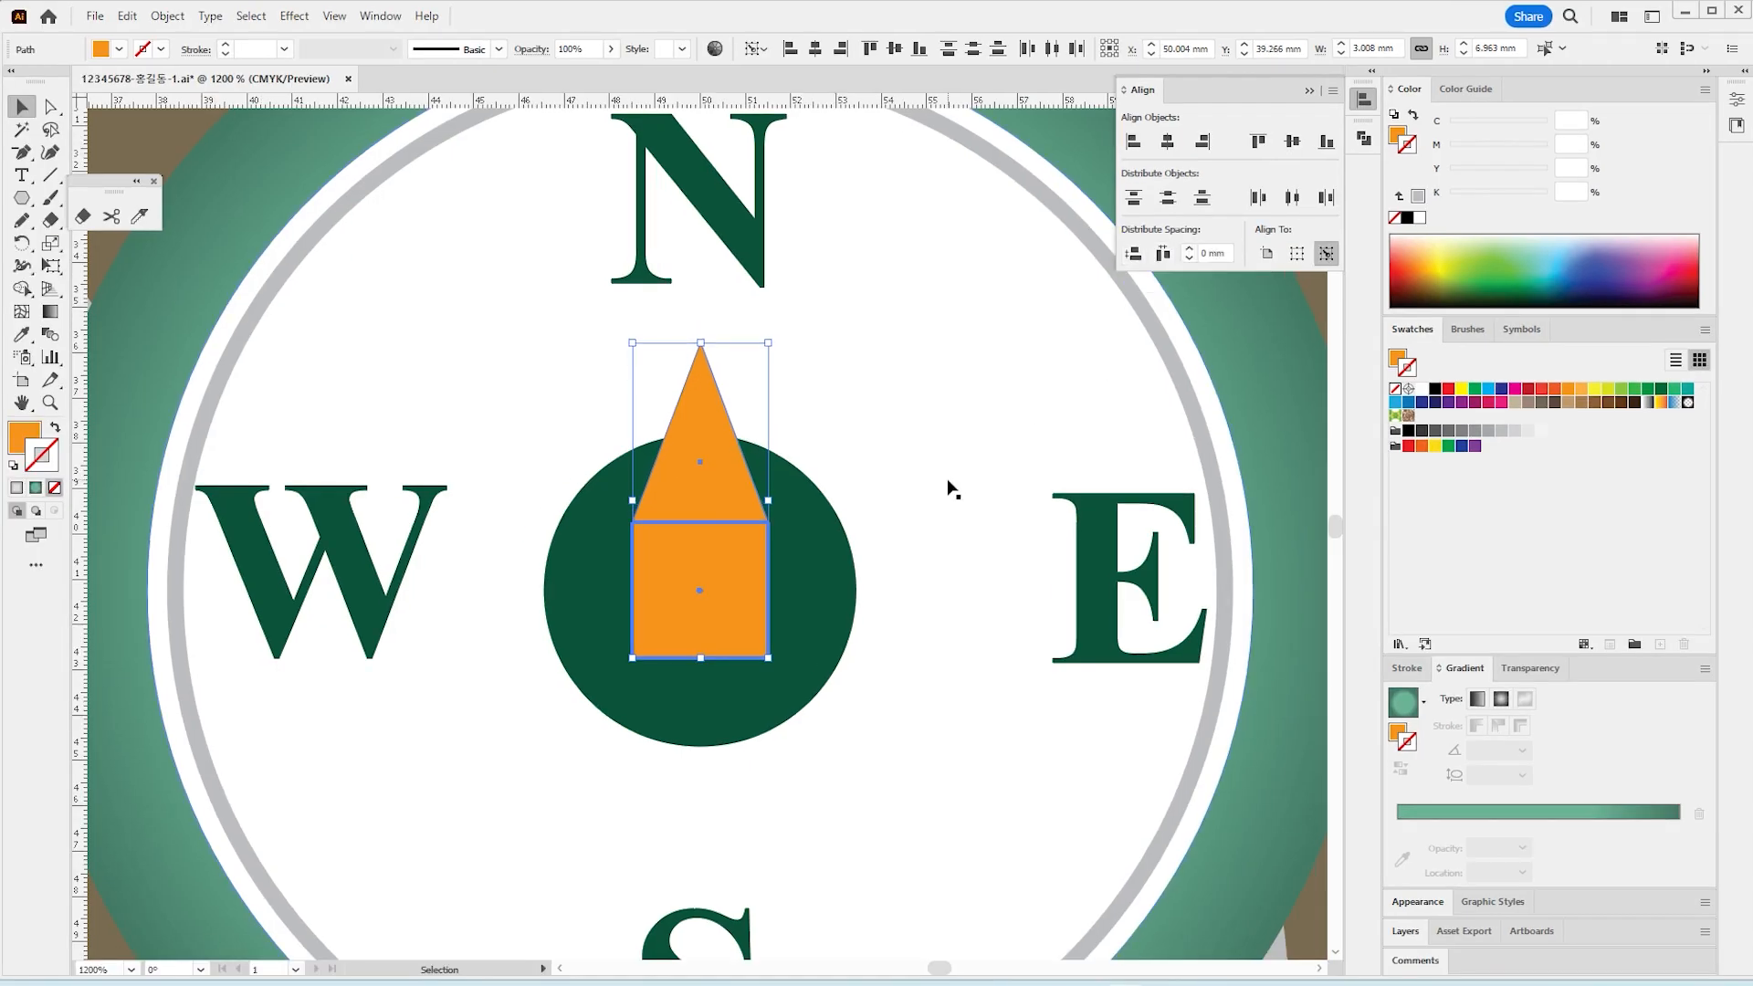
left_click(1212, 254)
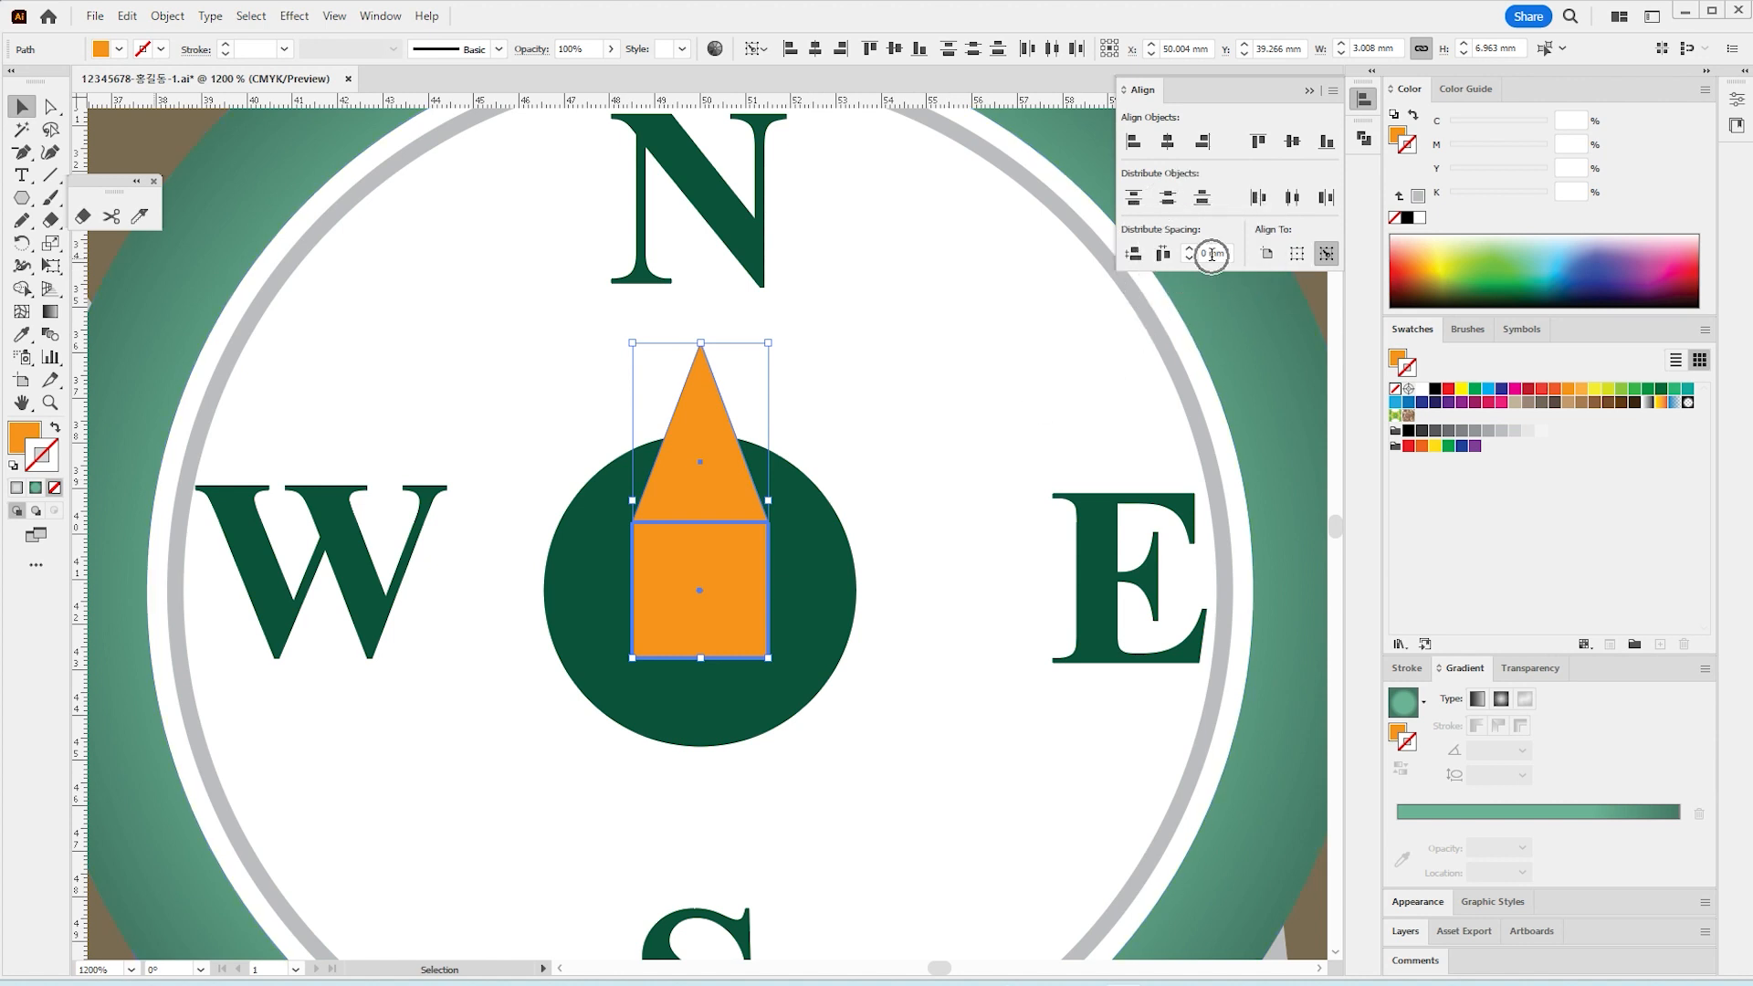
left_click(926, 532)
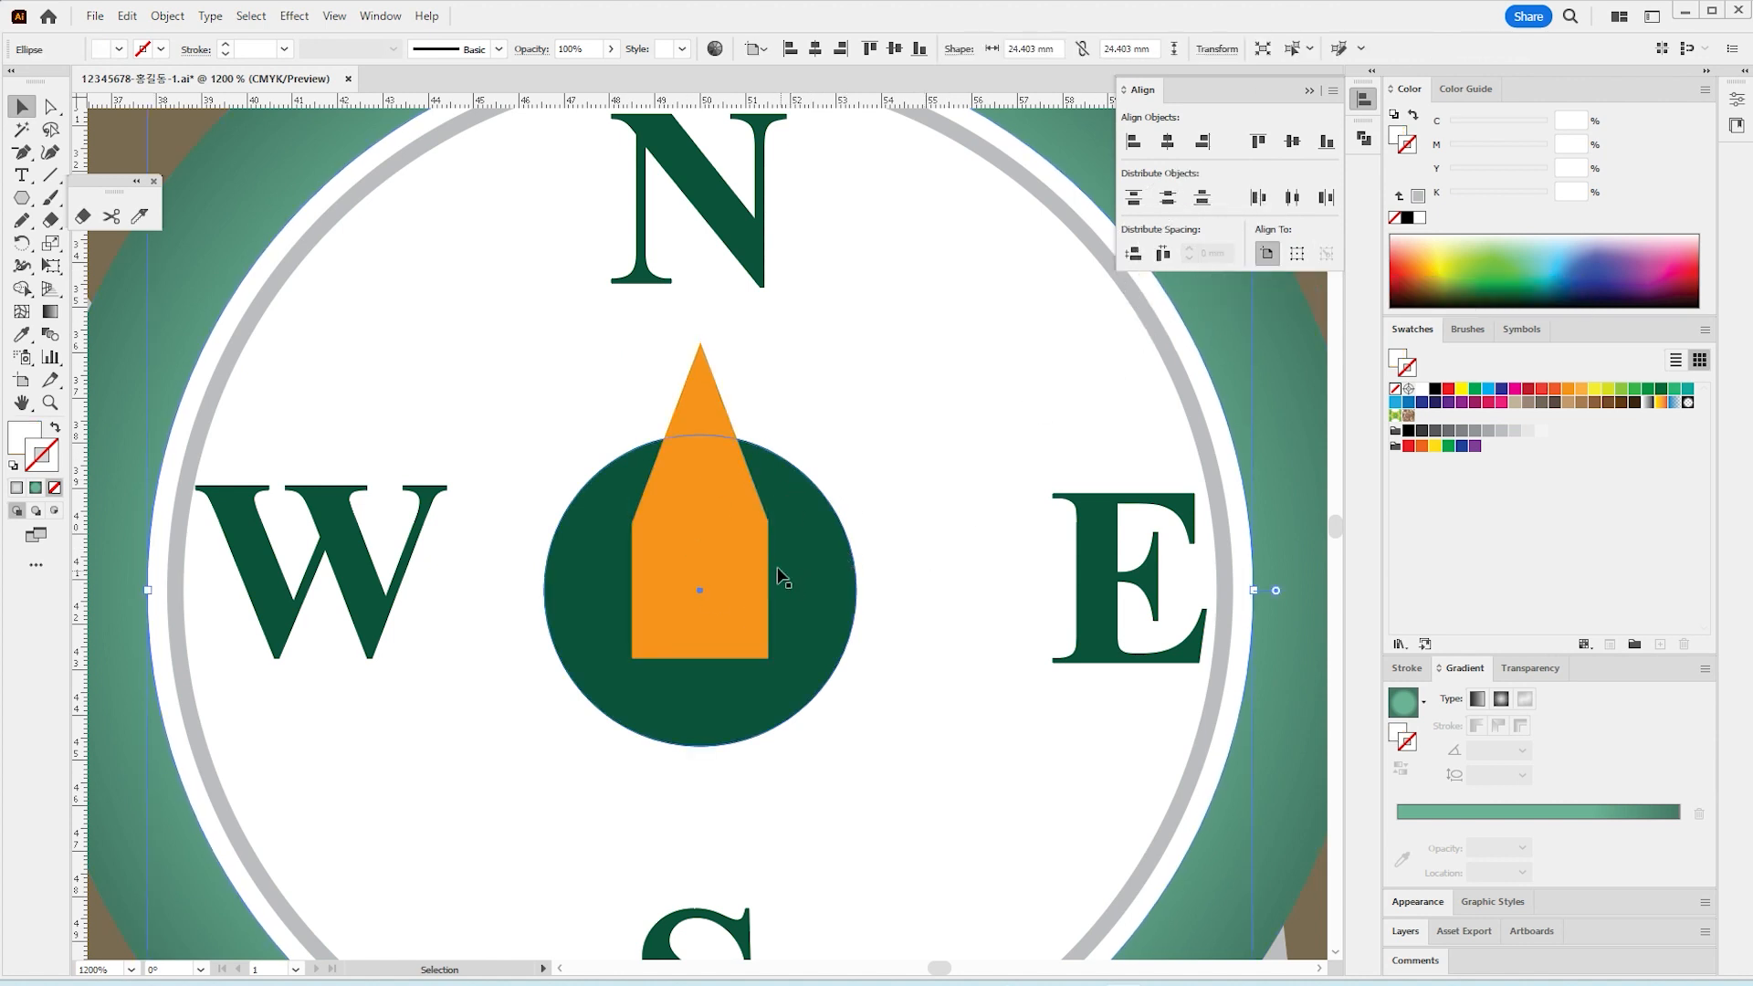
Step: Copy the orange triangle at 90° rotation around the square's centre and repeat it twice to form a four-pointed star
left_click(722, 468)
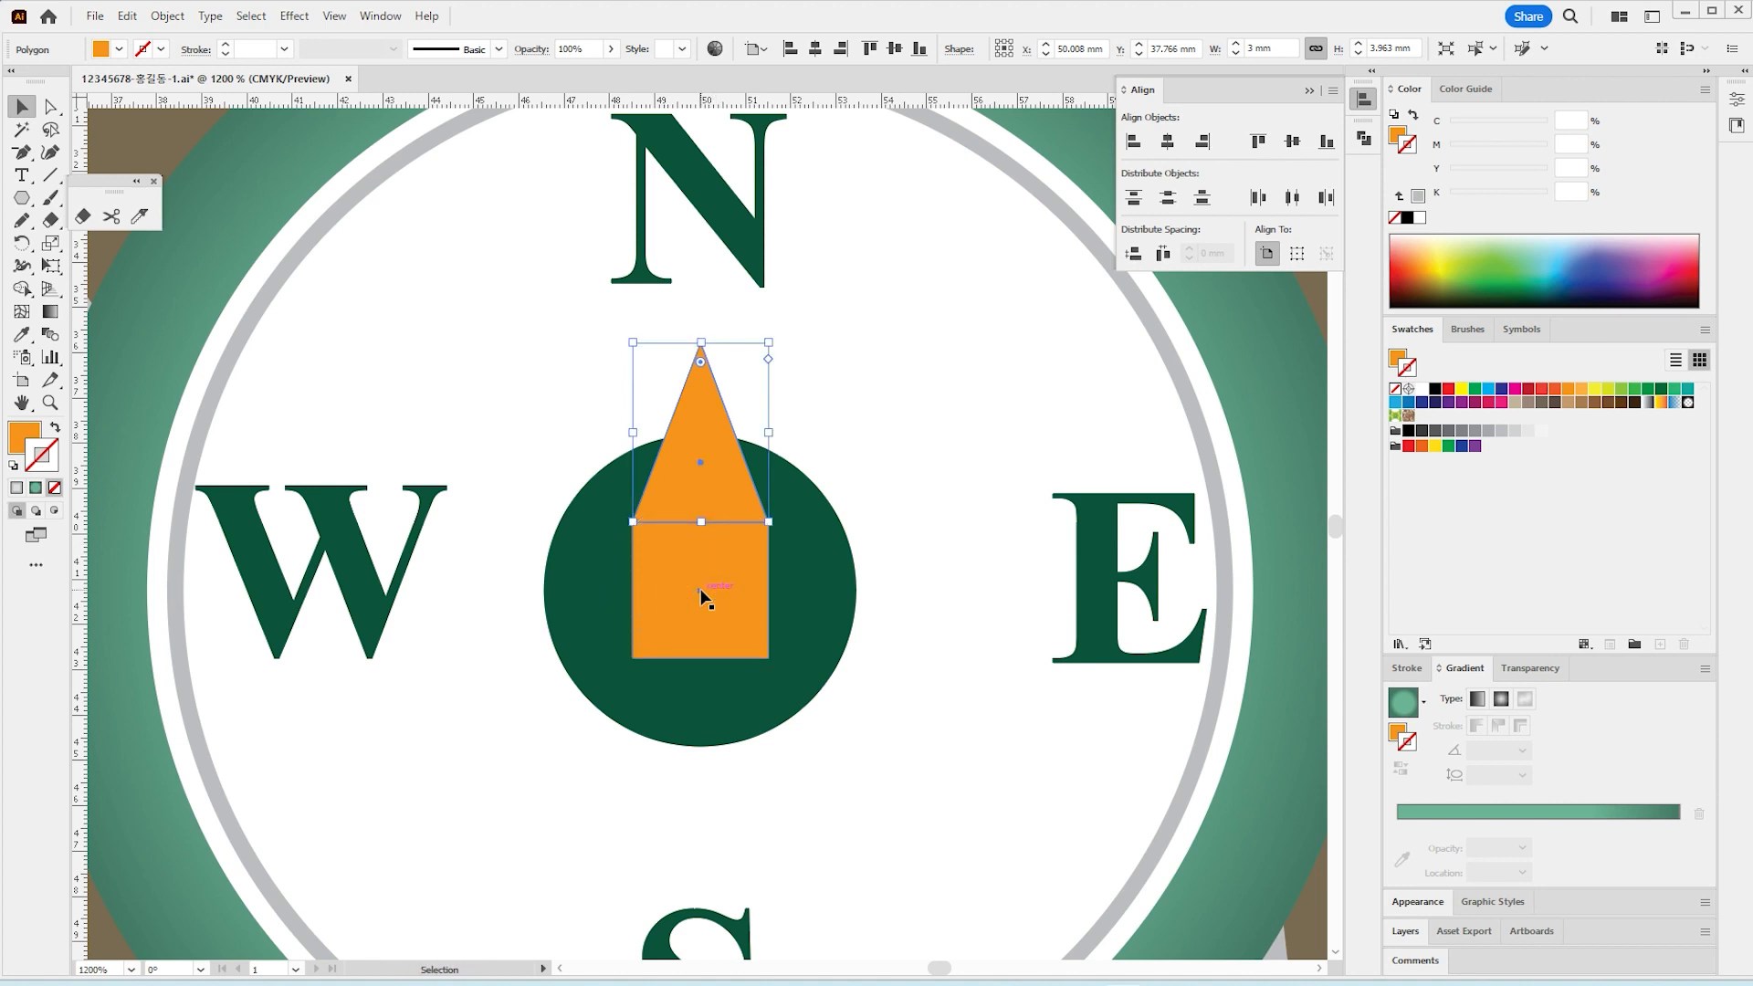
key("r")
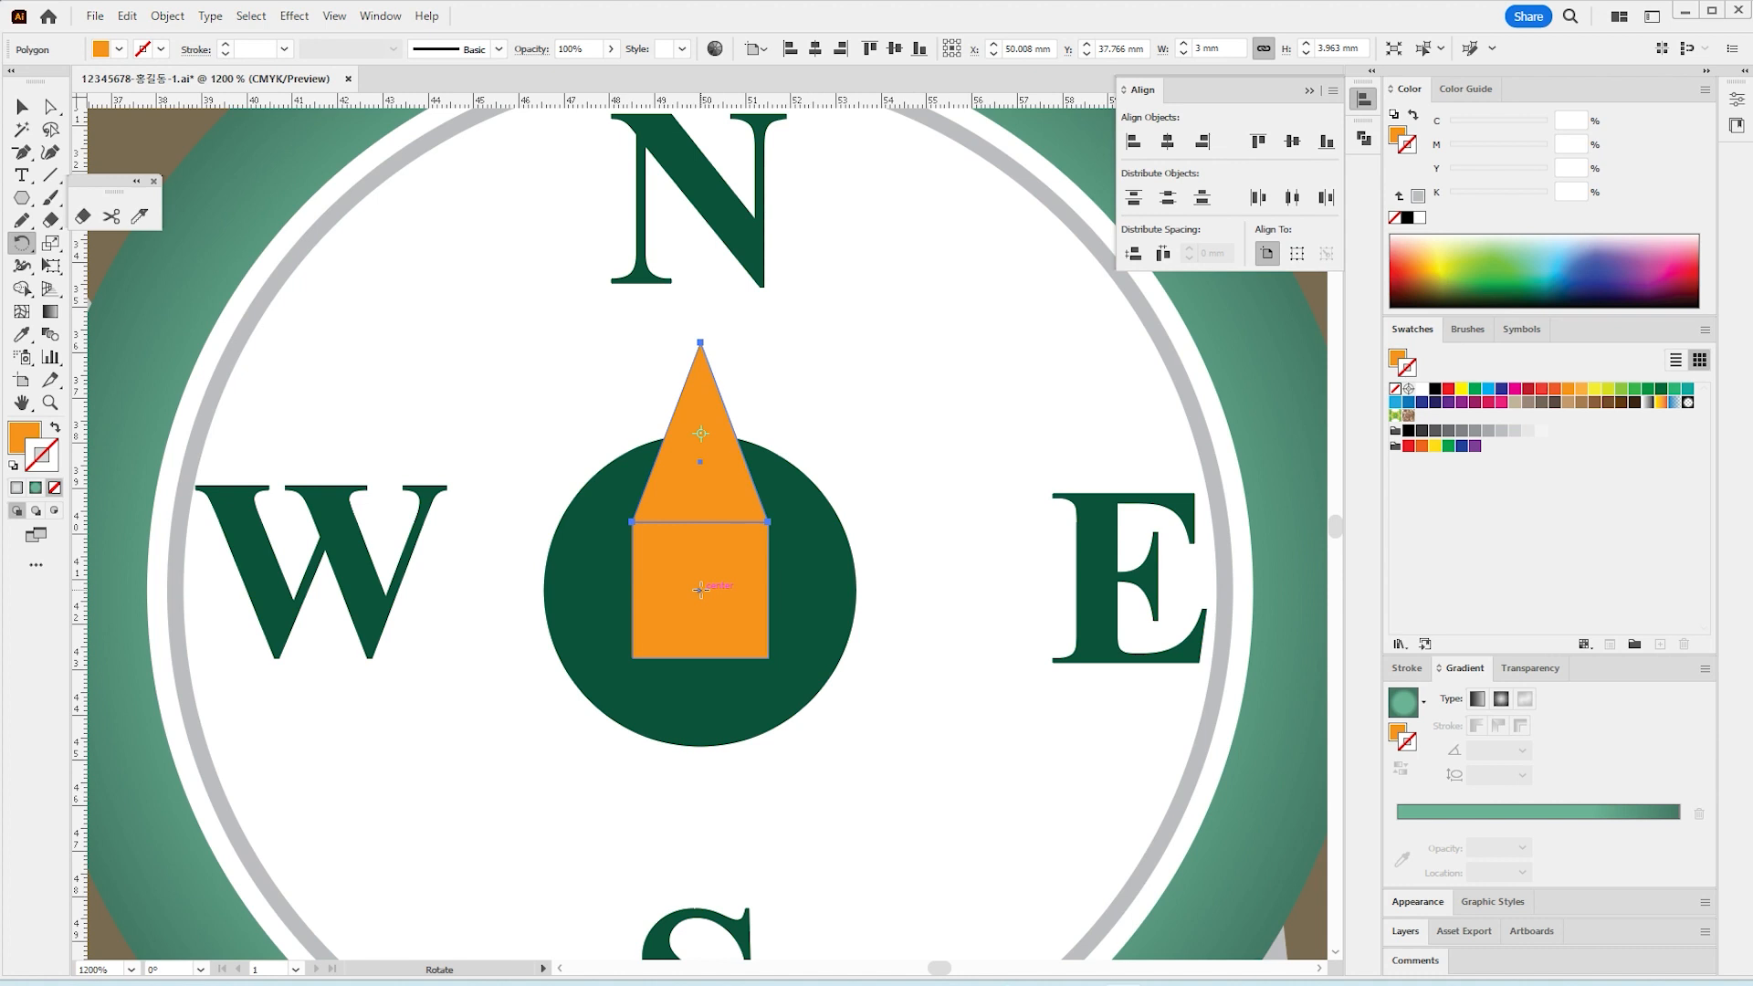
left_click(699, 589, "alt")
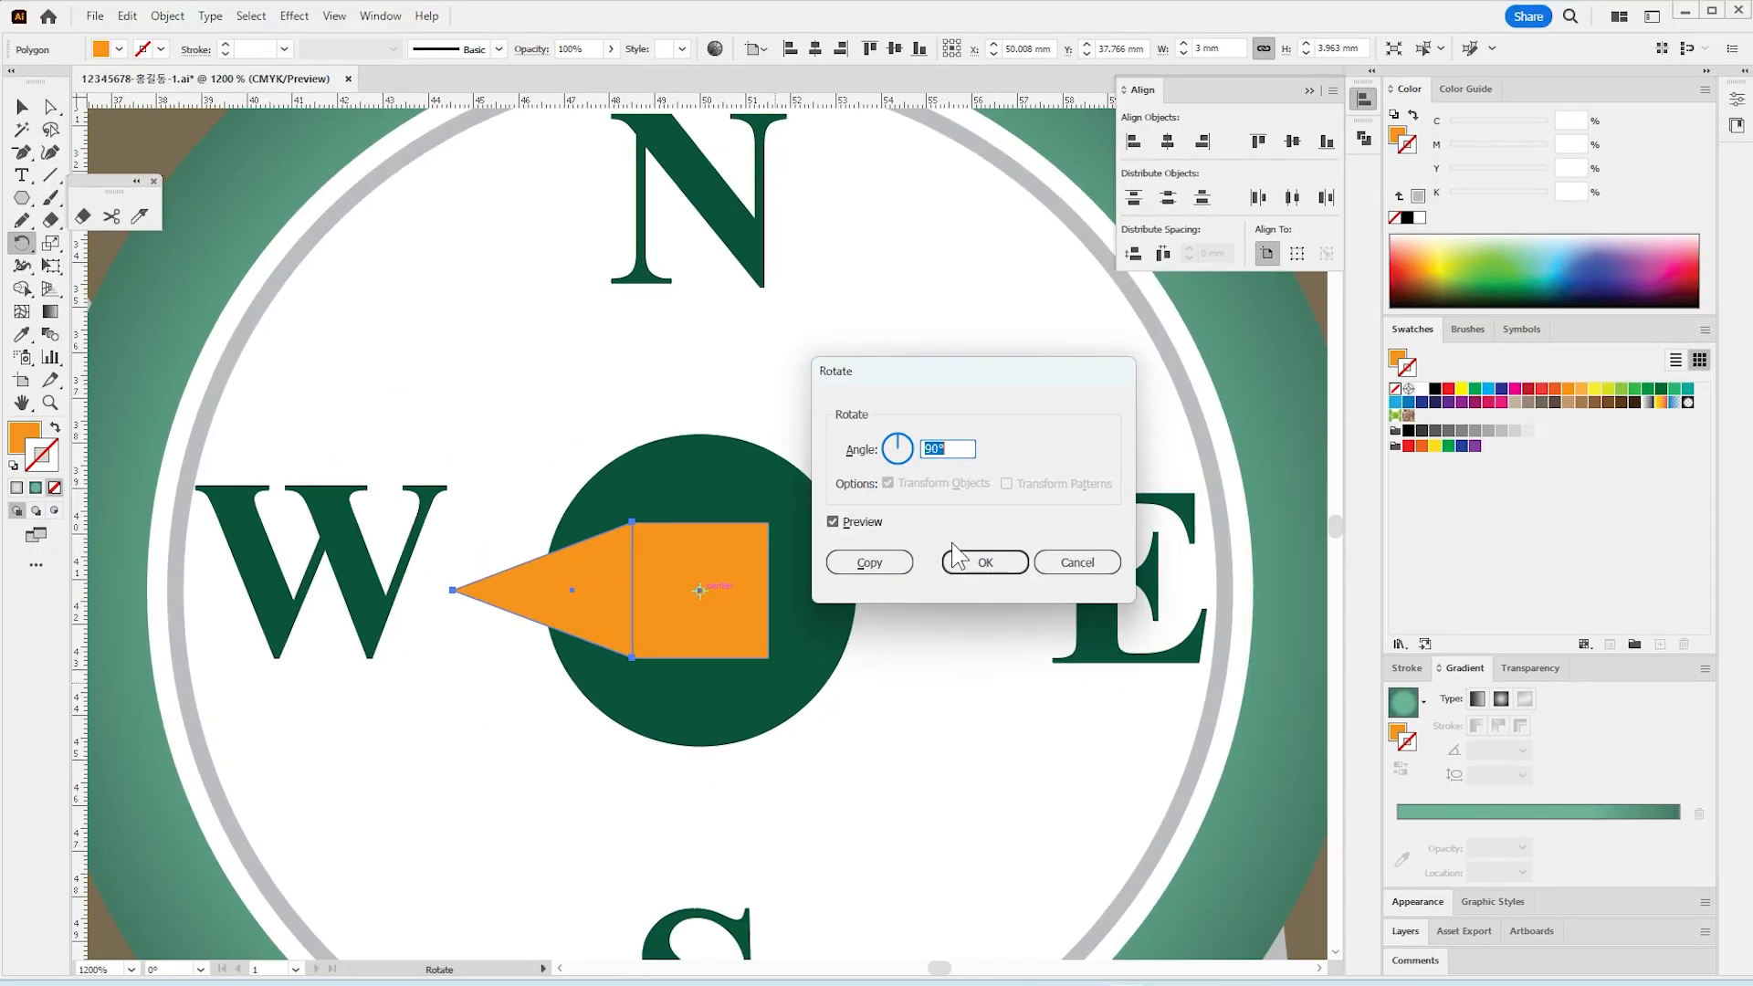
left_click(1010, 538)
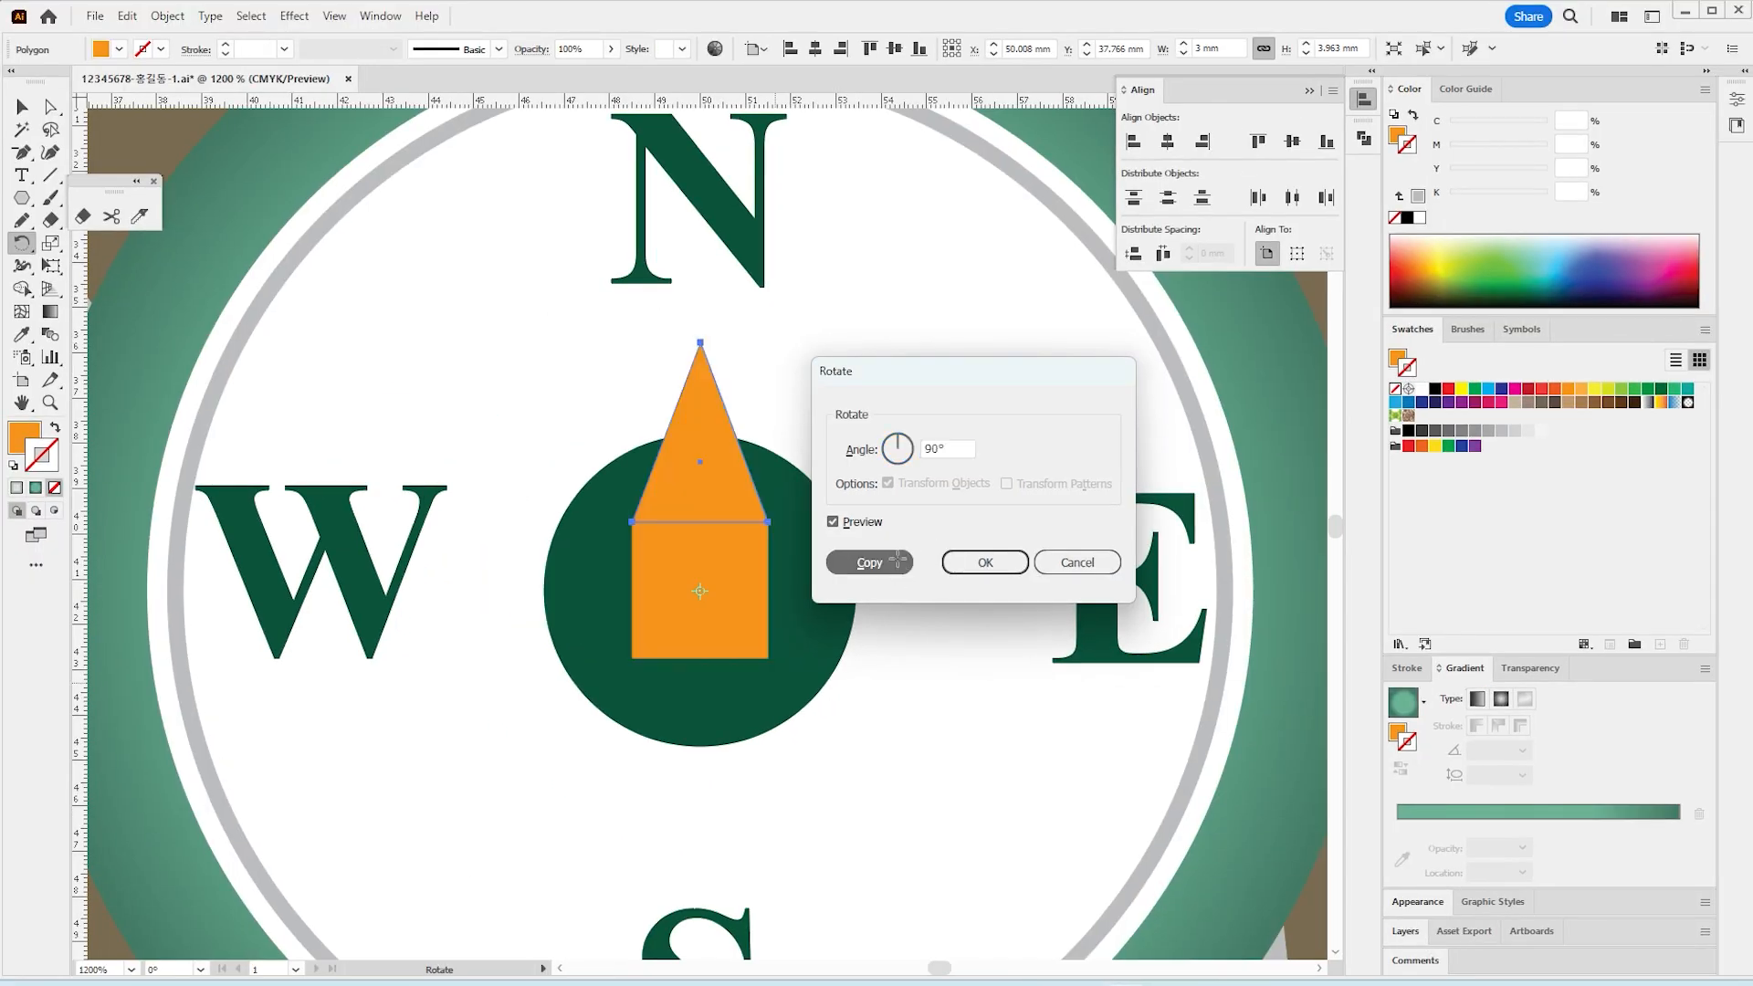
key("ctrl+d")
key("ctrl+d")
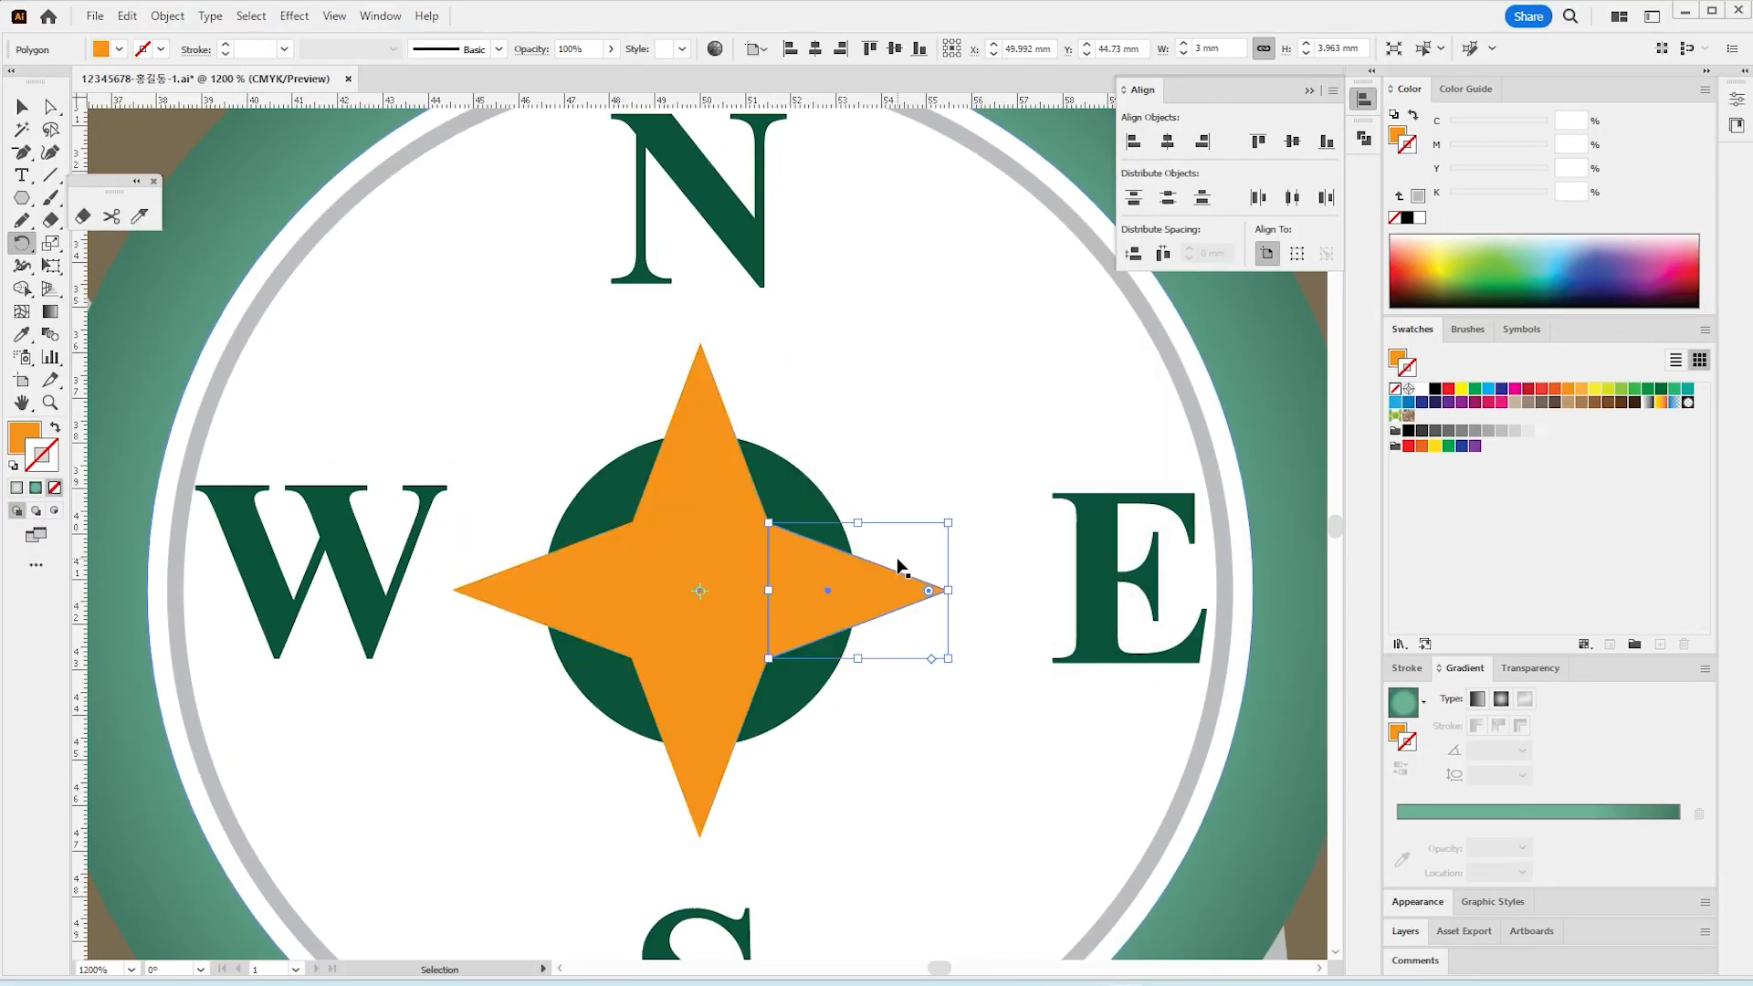
Step: Recolour the star's west, south and east triangles and its central square with the light green sample colour
left_click(22, 107)
left_click(408, 418)
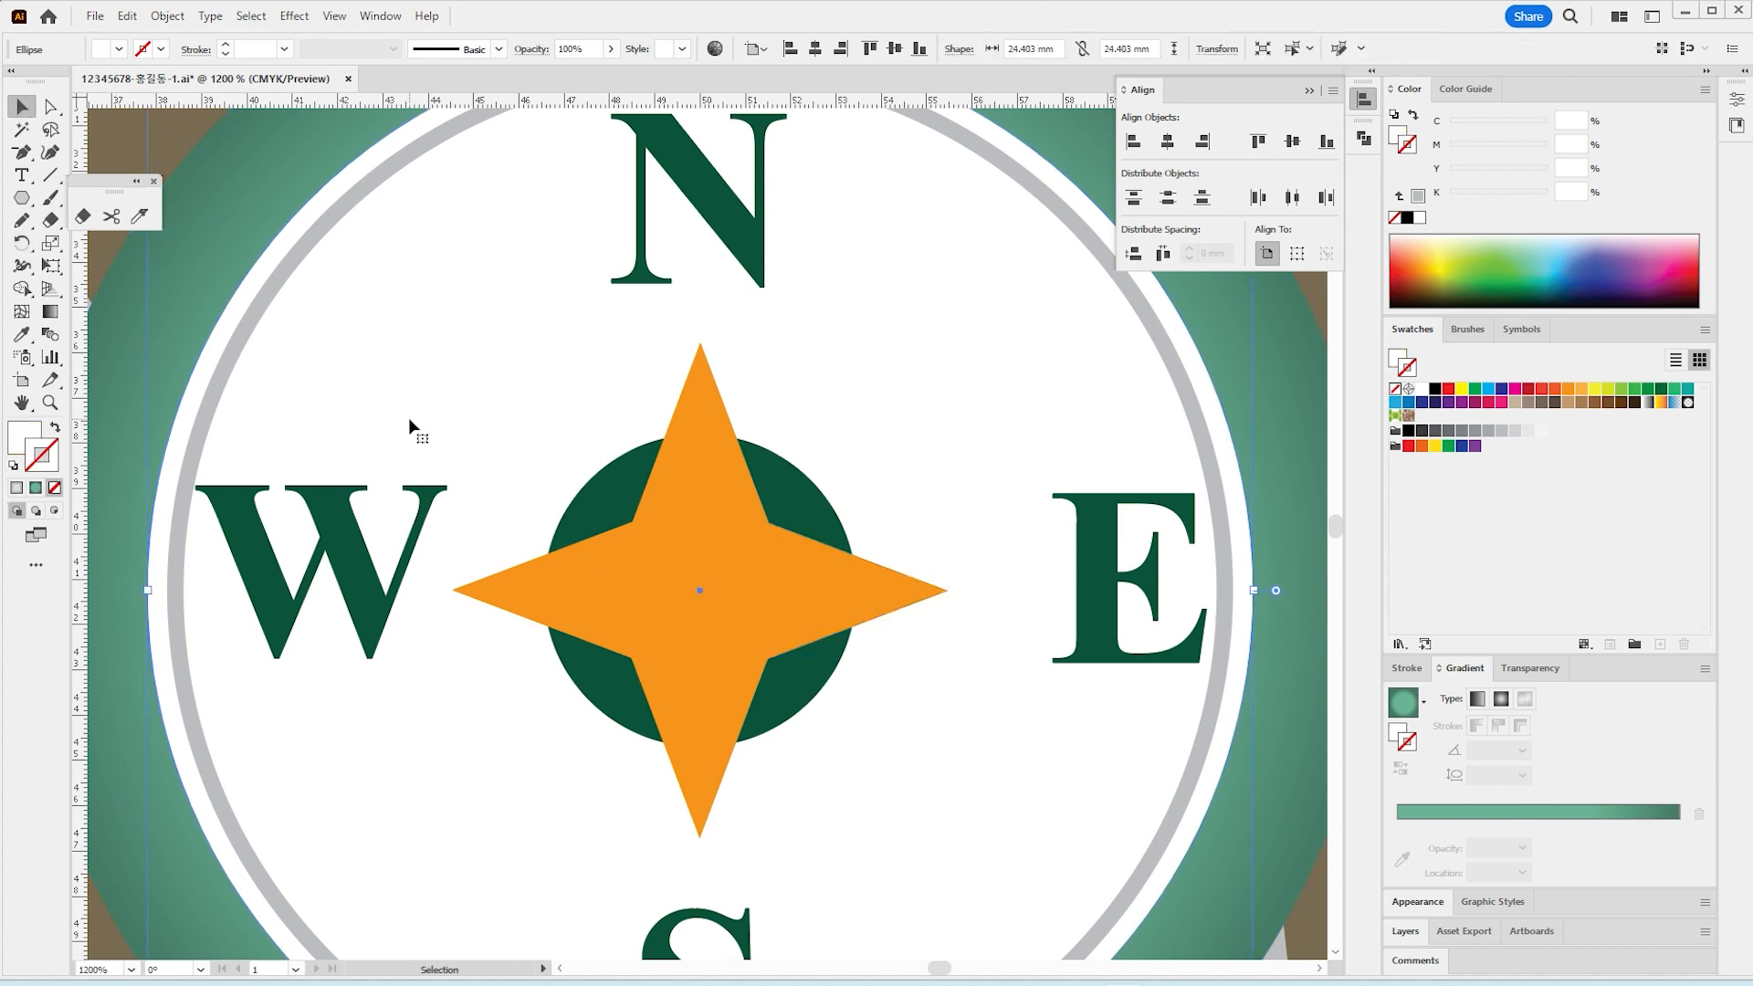
left_click(590, 572)
left_click(728, 720, "shift")
left_click(831, 604, "shift")
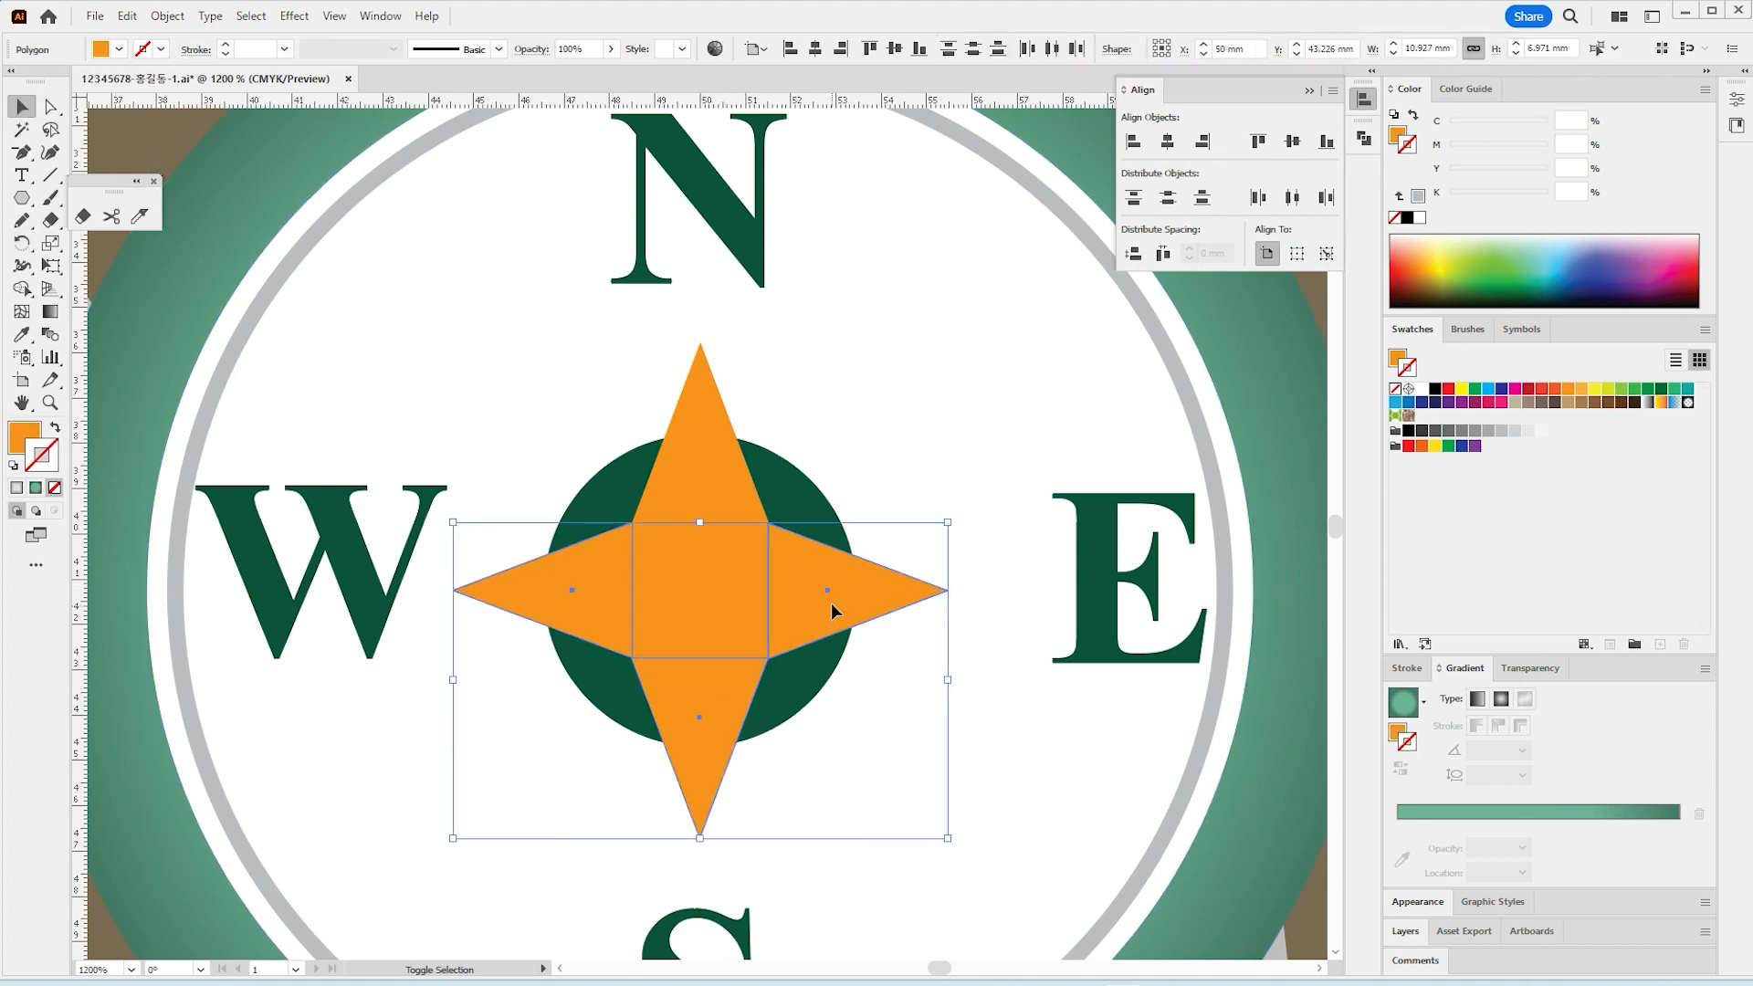
left_click(702, 607, "shift")
left_click(22, 334)
scroll(548, 607, "left", 10)
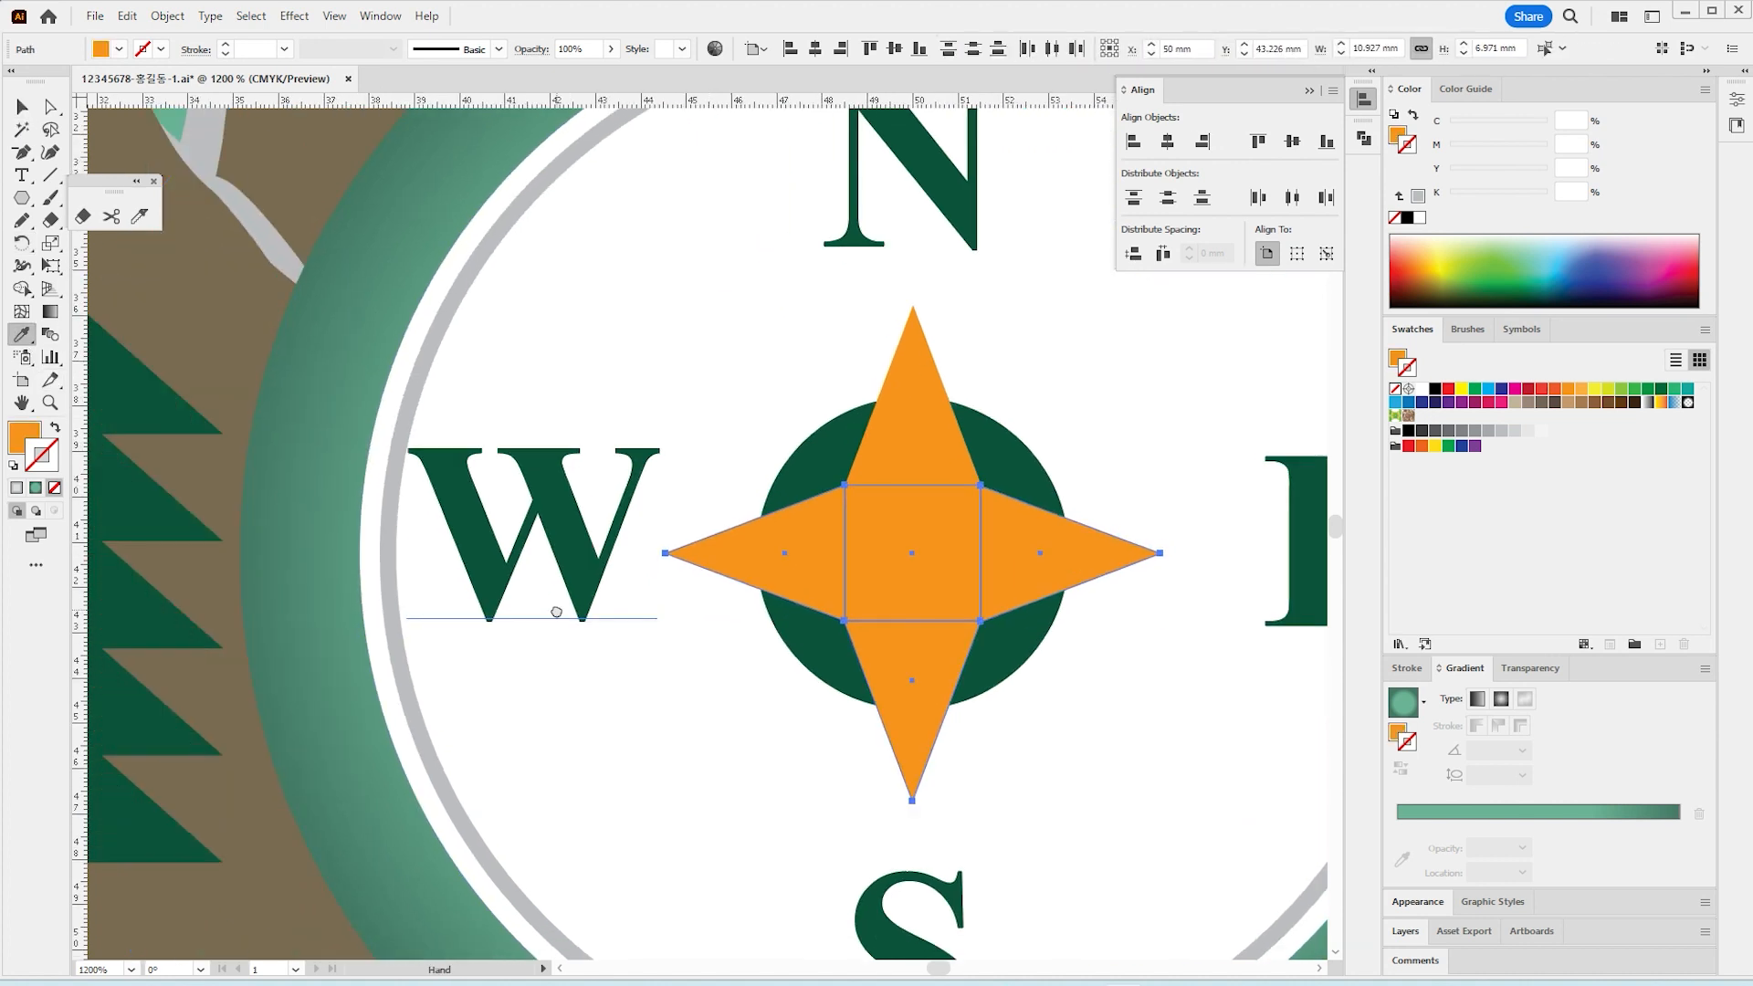
key("ctrl+0")
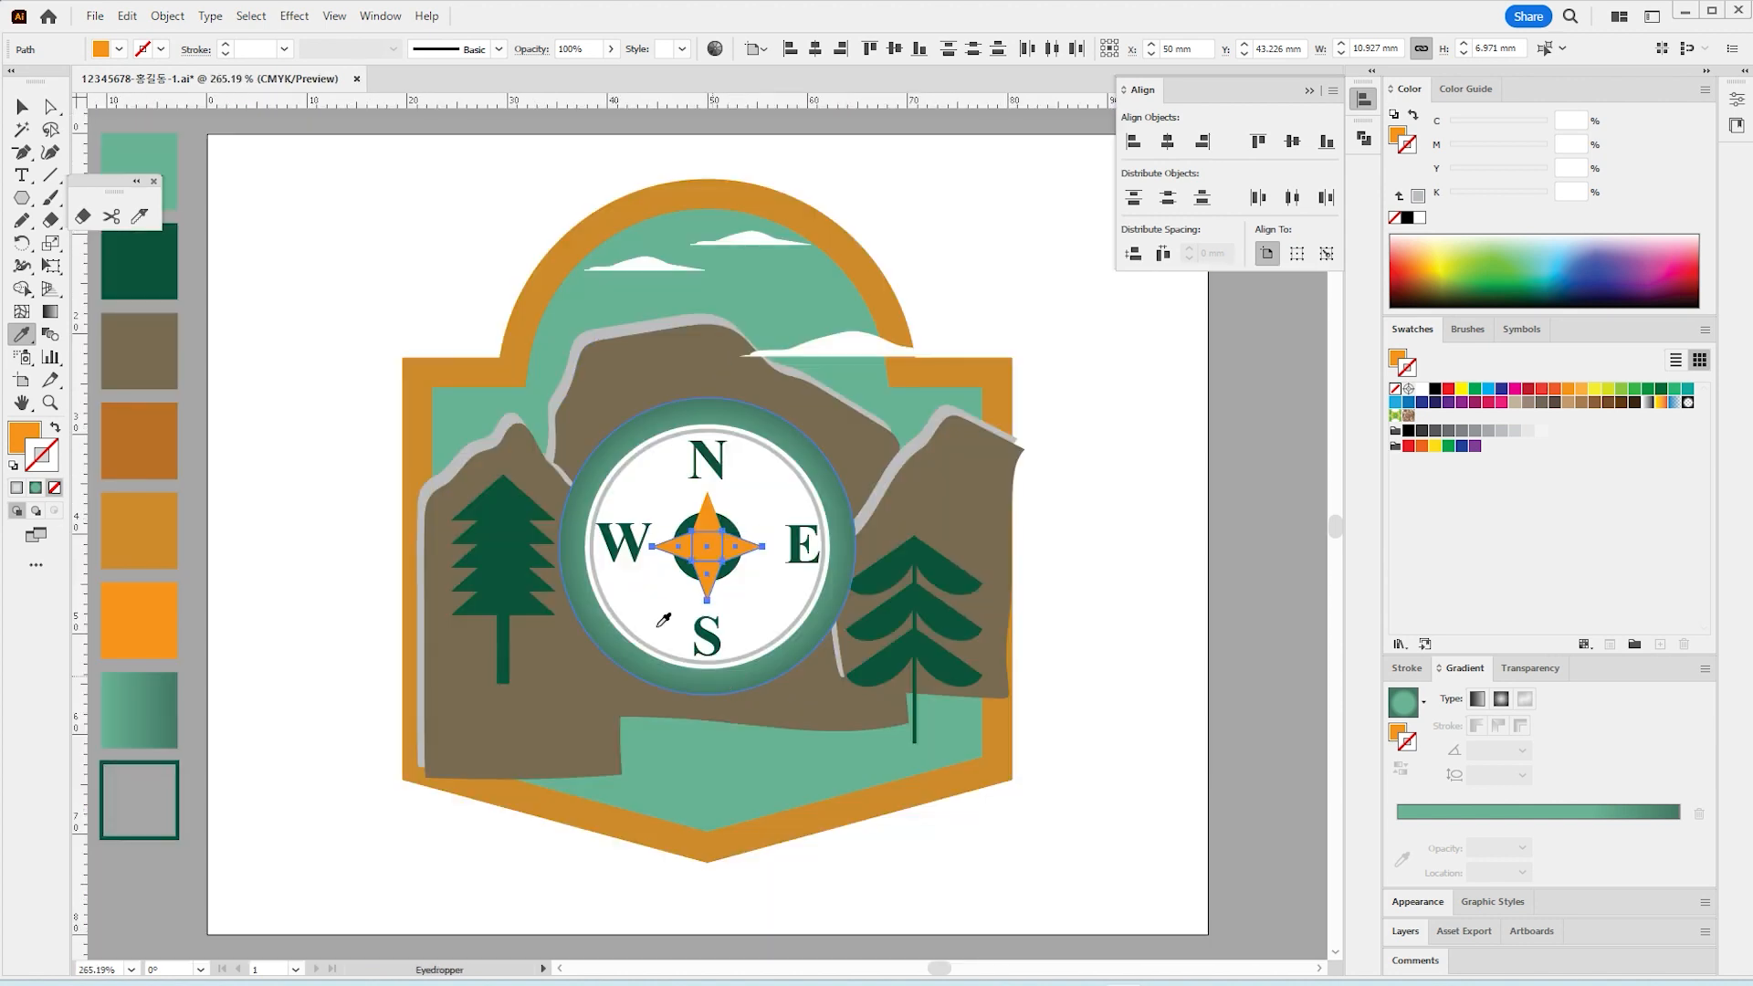
left_click(166, 183)
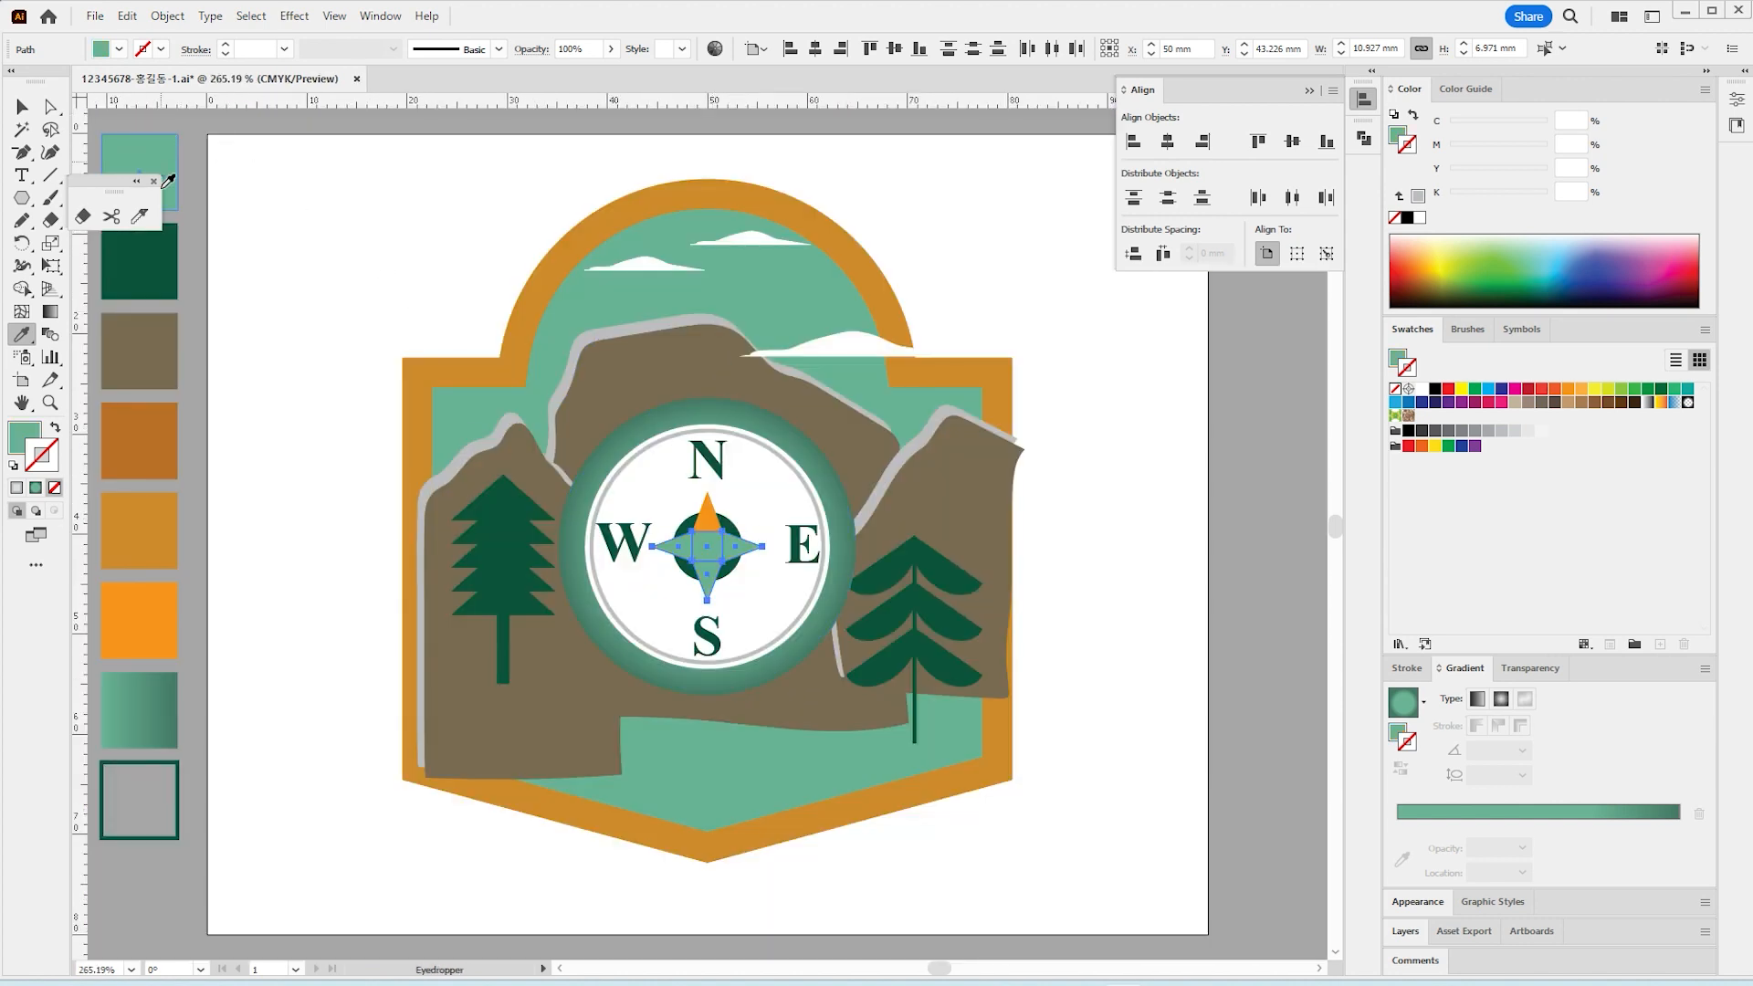
Step: Add a flipped copy of the orange north triangle, shortened so its tip meets the centre of the green square
left_click(51, 403)
left_click(634, 575)
left_click(795, 479)
left_click(706, 613)
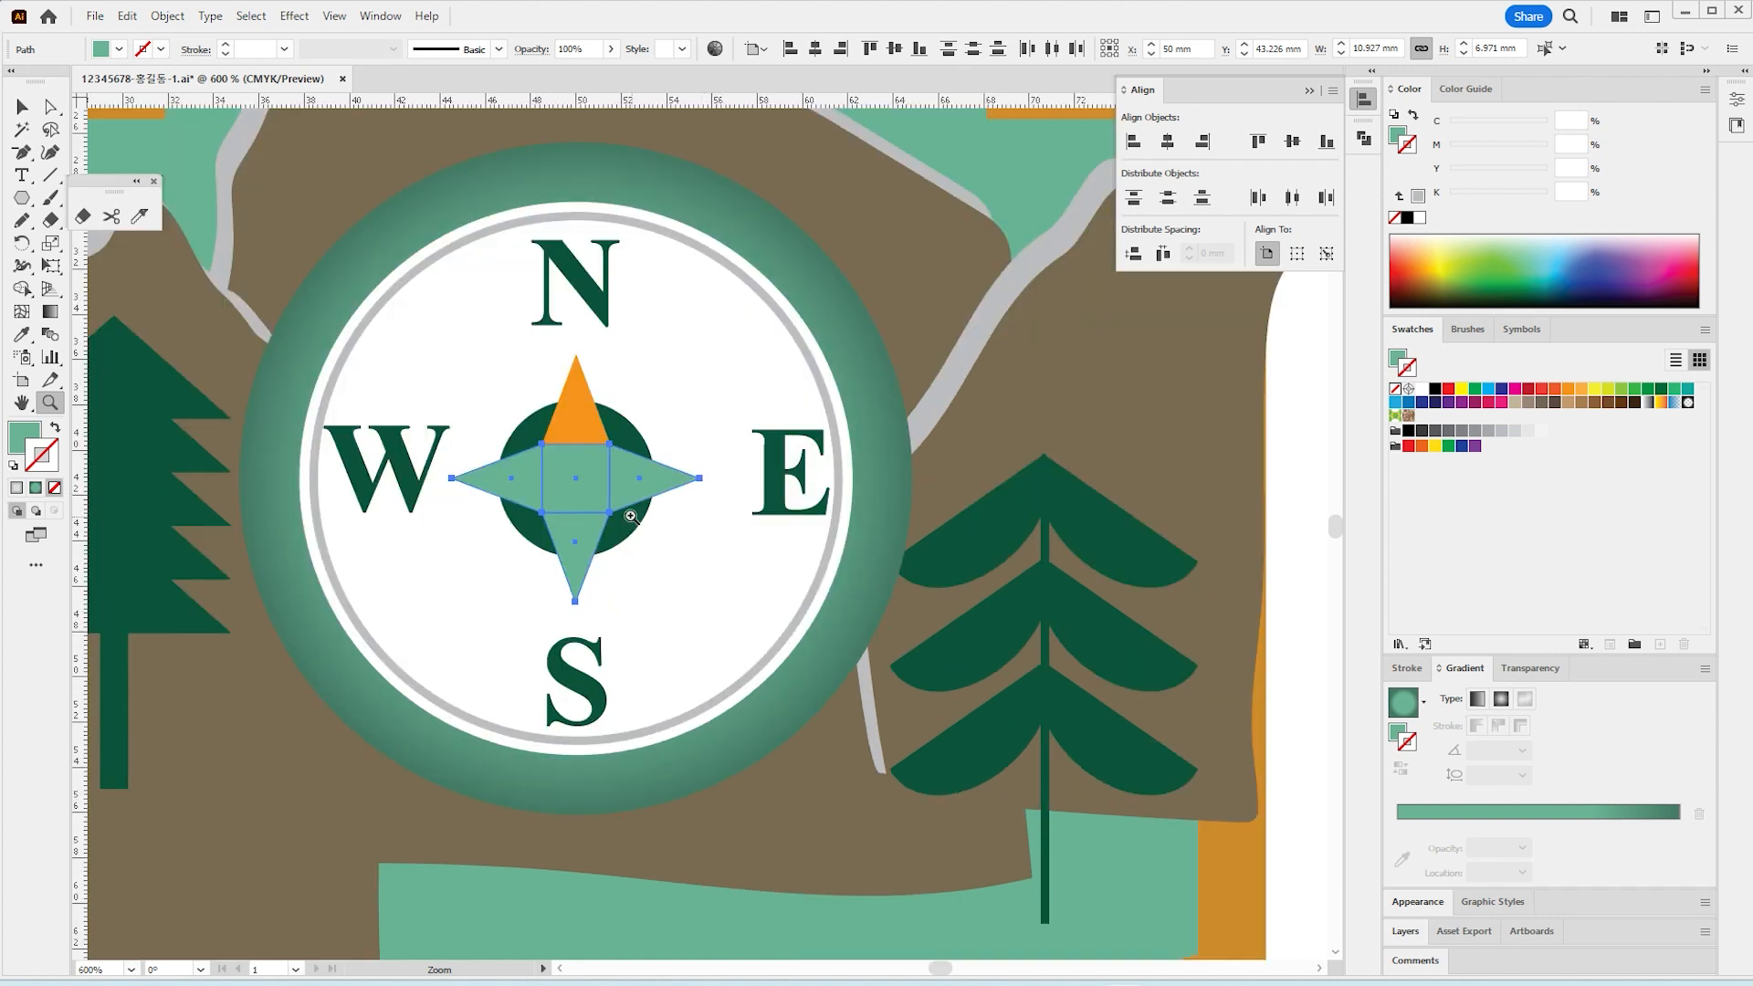
left_click(634, 519)
left_click(634, 518)
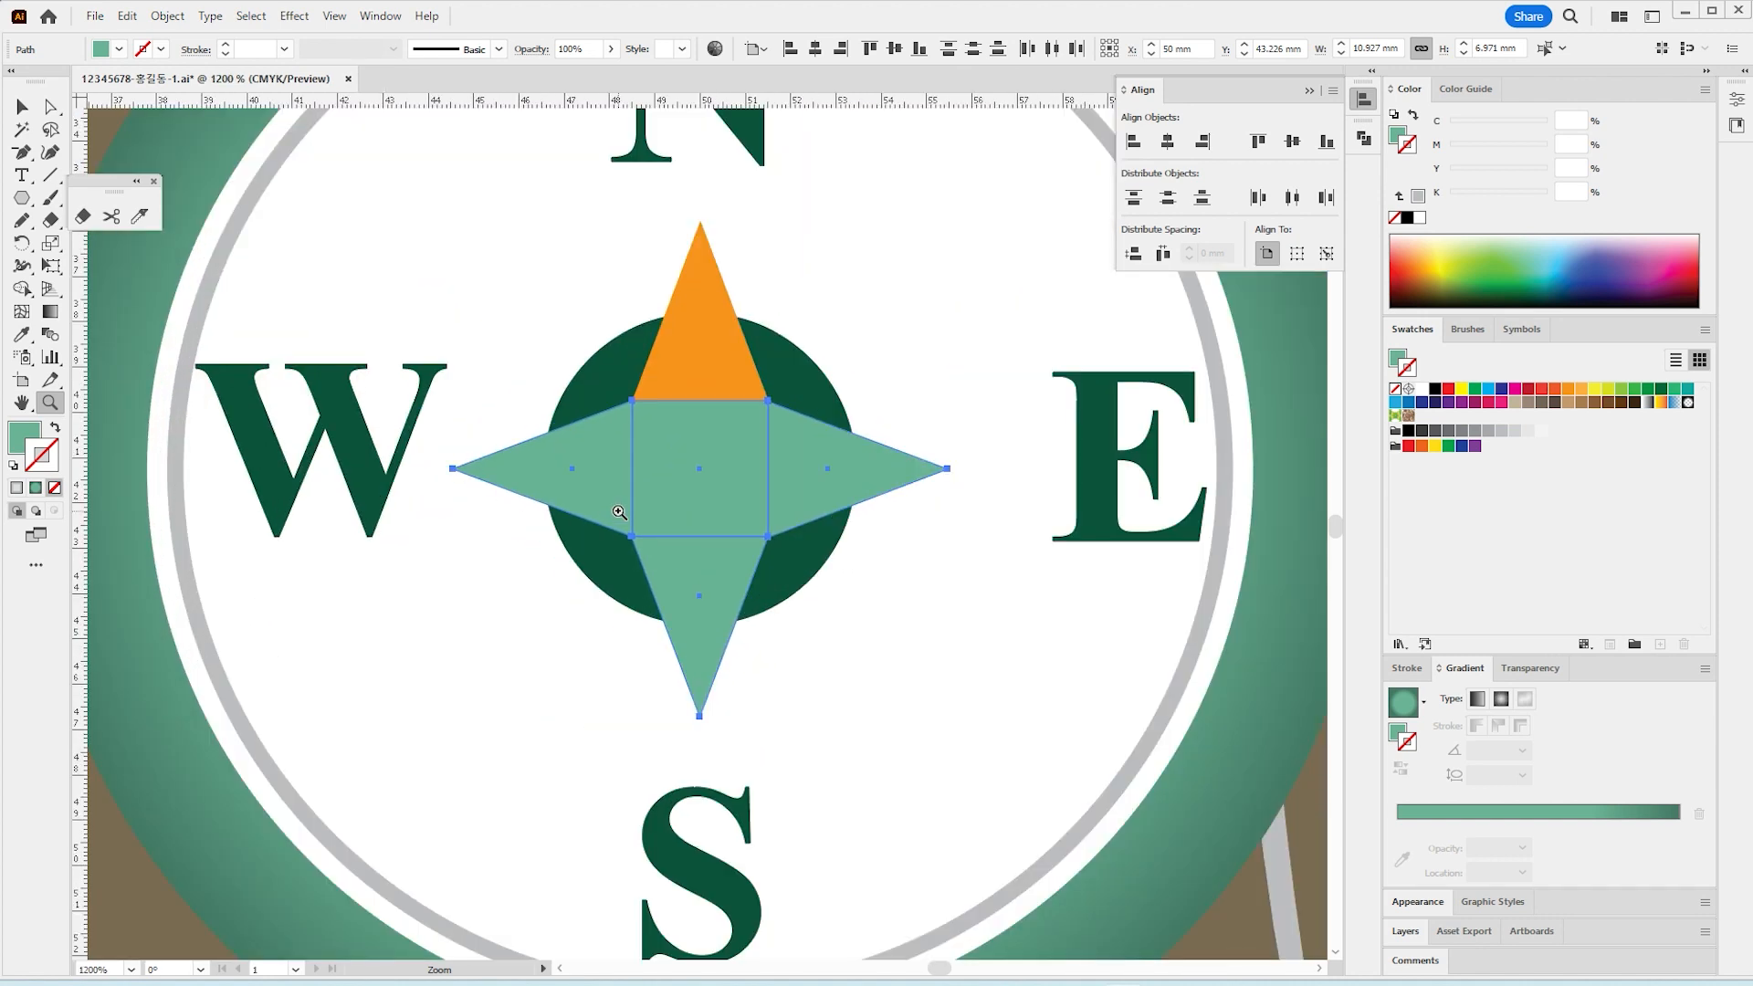
left_click(22, 107)
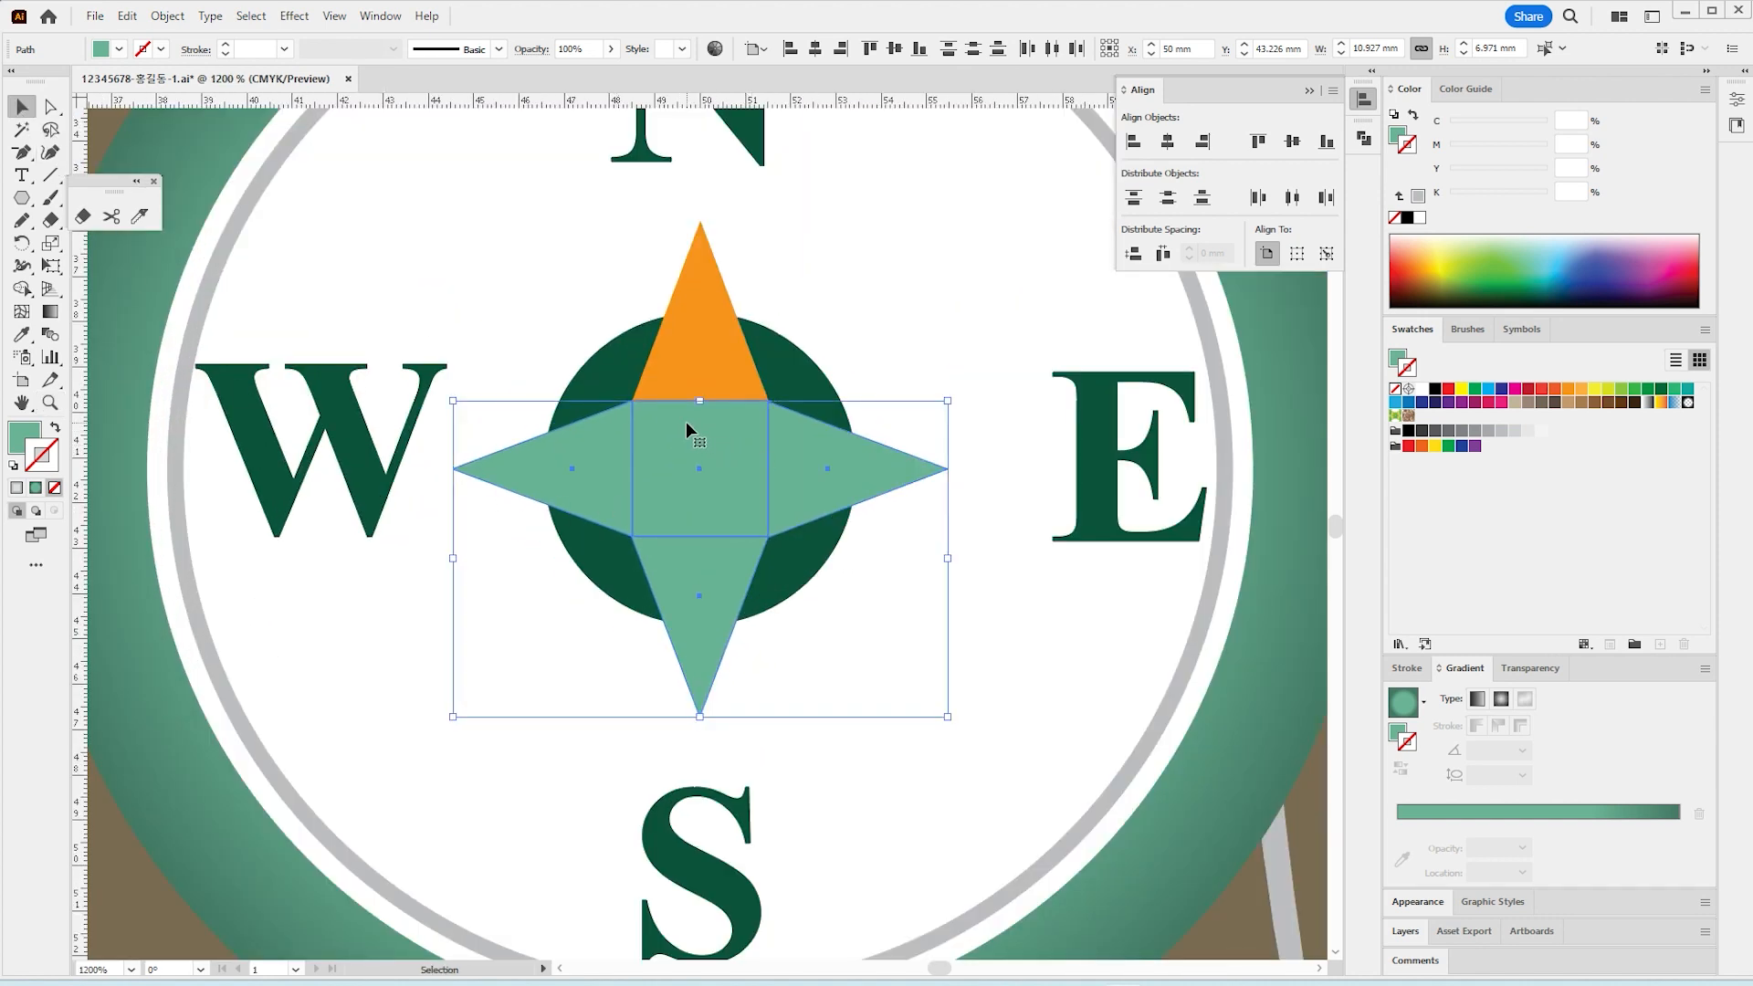
key("a")
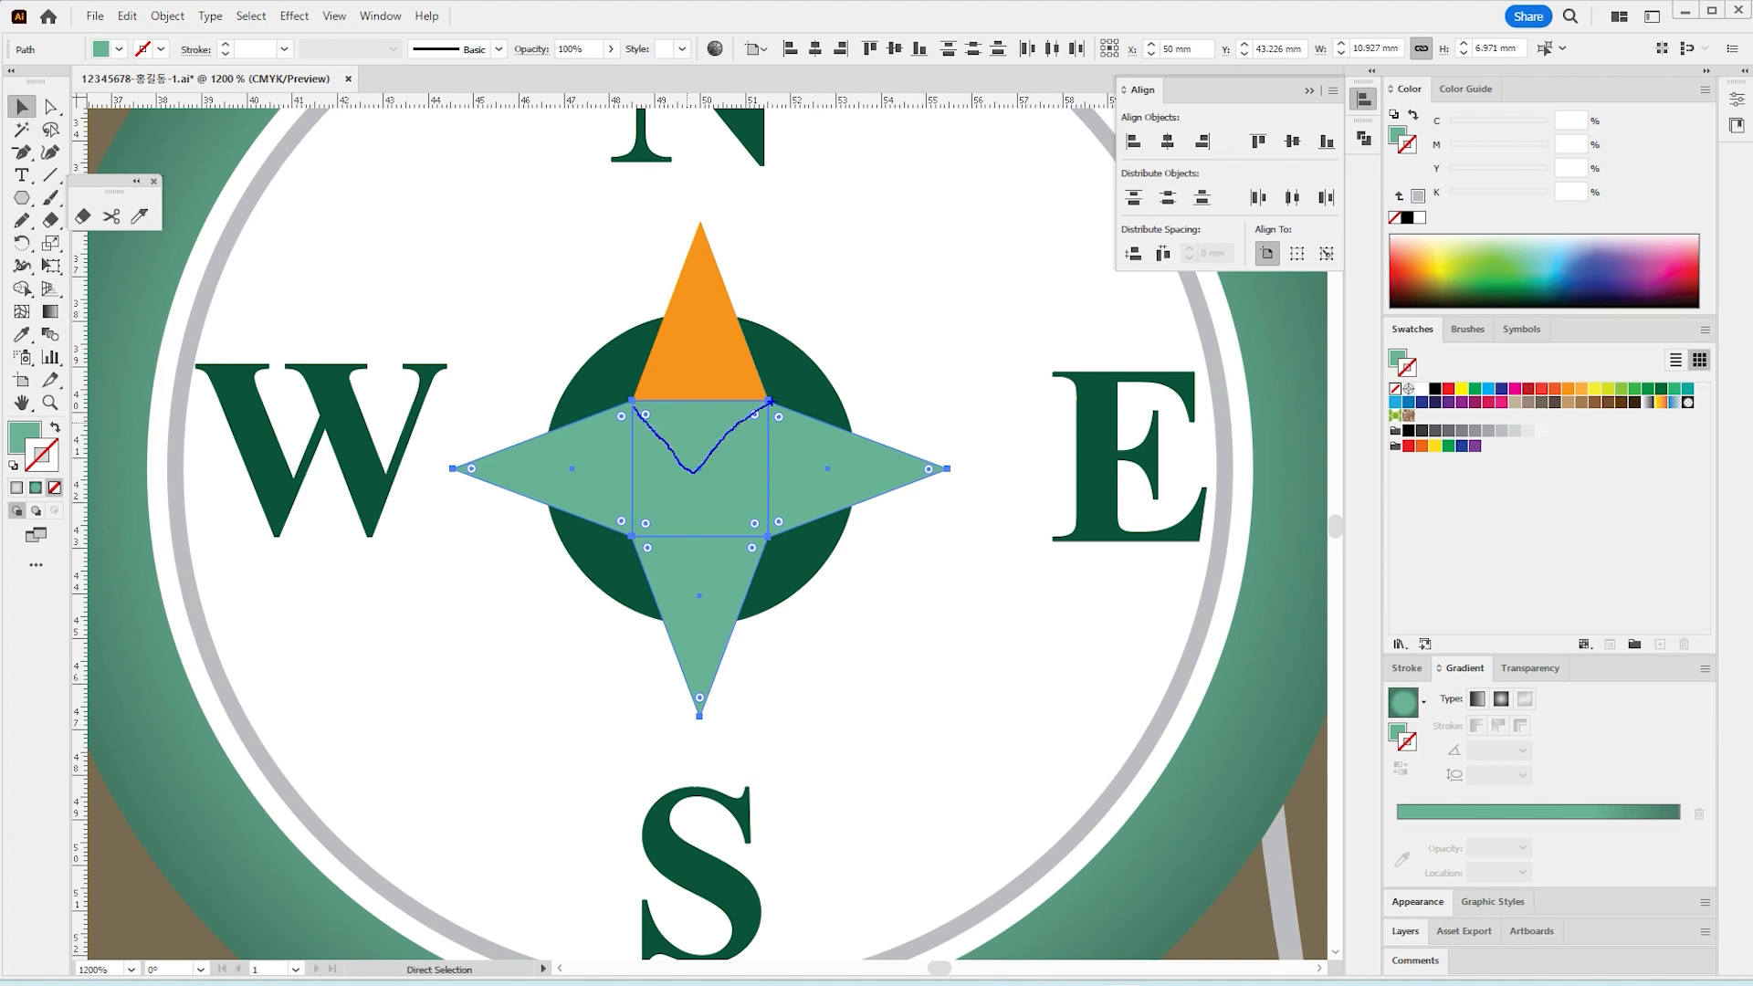
key("v")
left_click(718, 389)
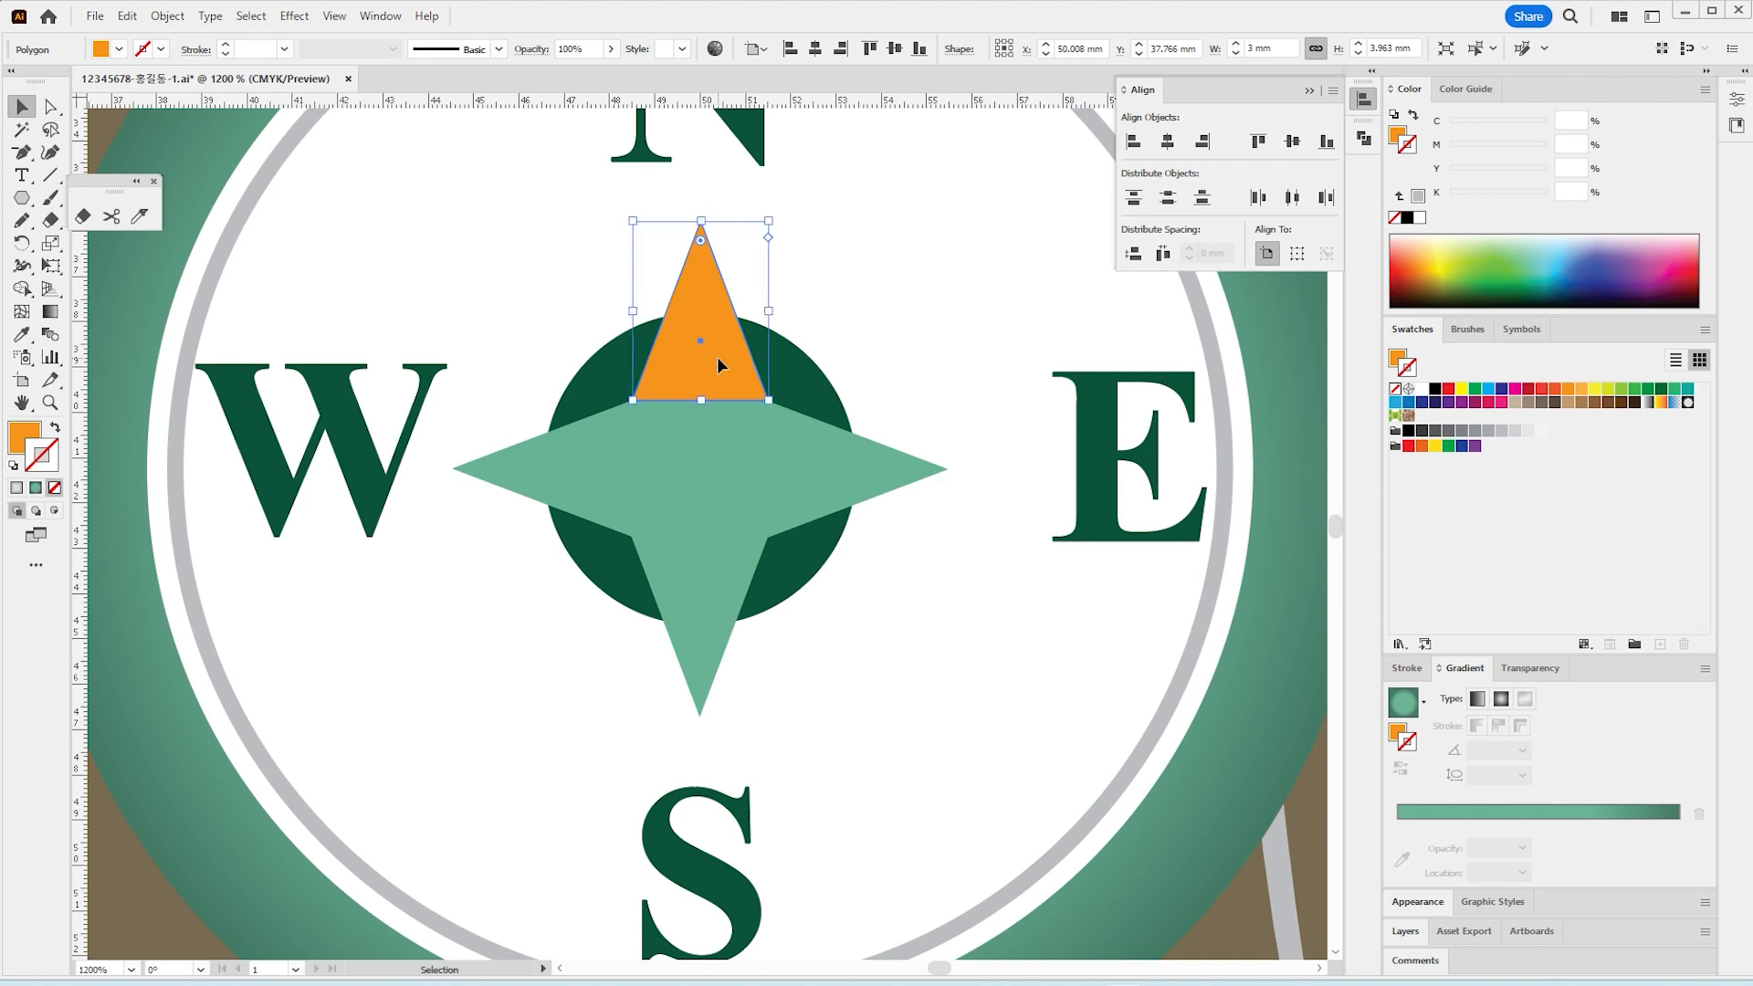
left_click_drag(717, 360, 777, 326)
key("ctrl+z")
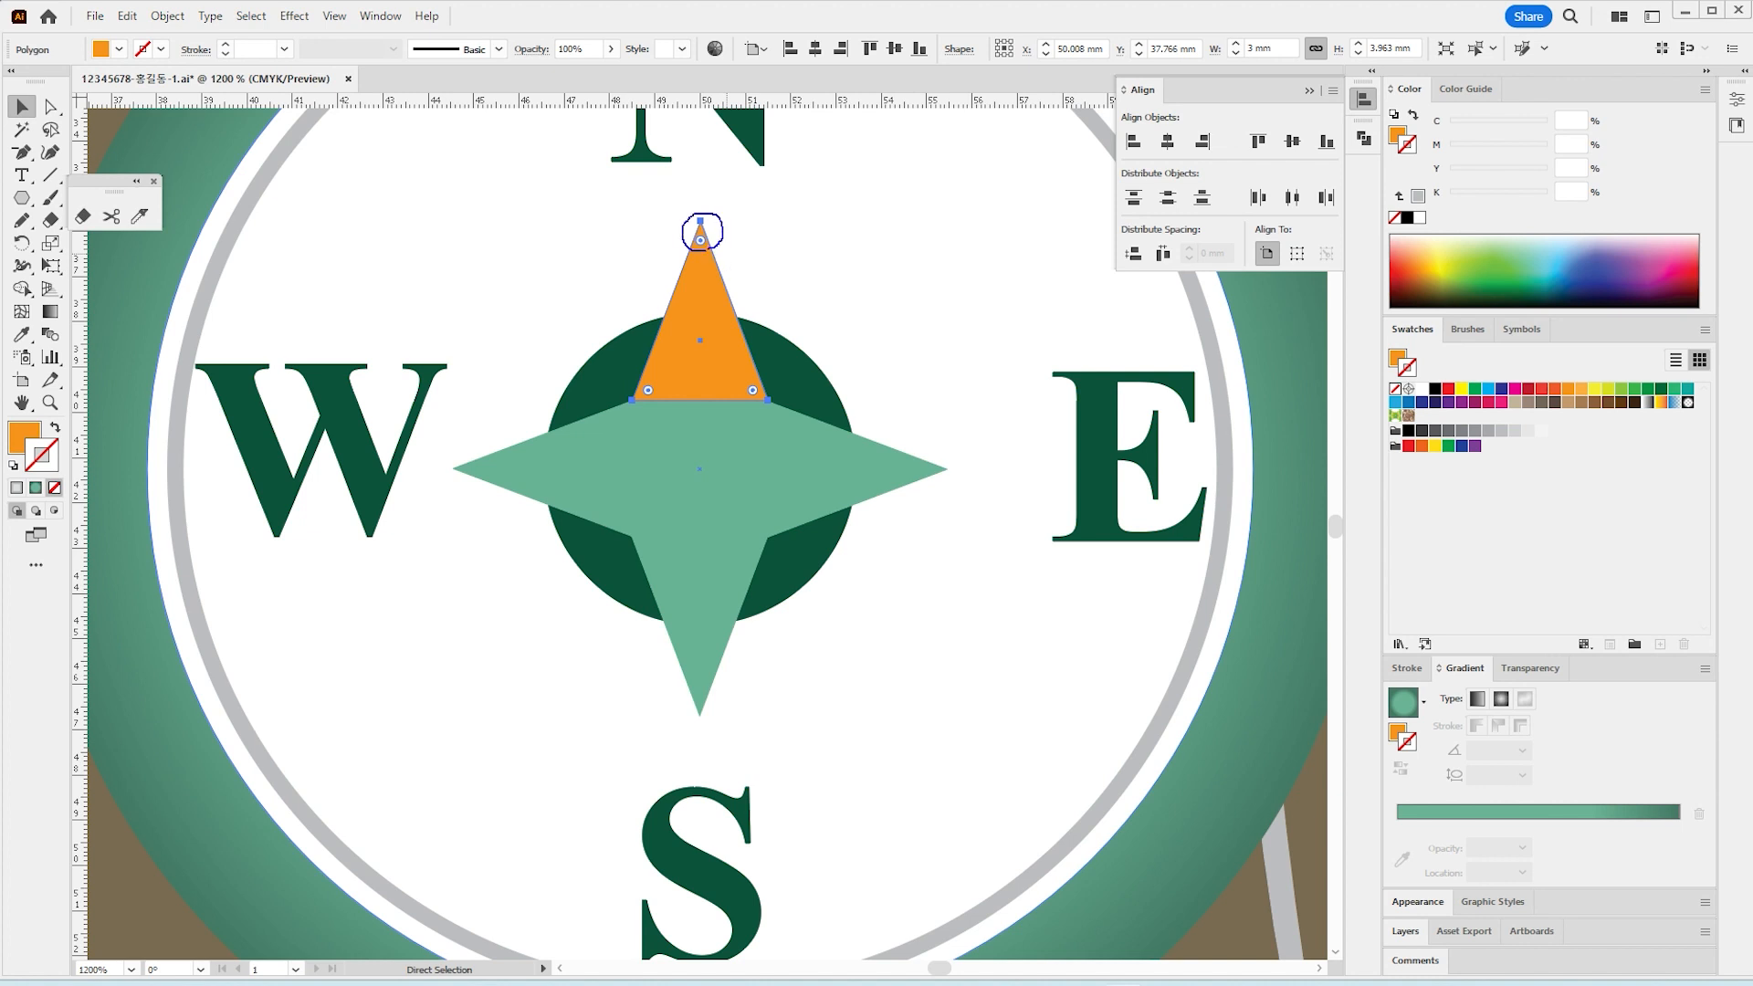
key("v")
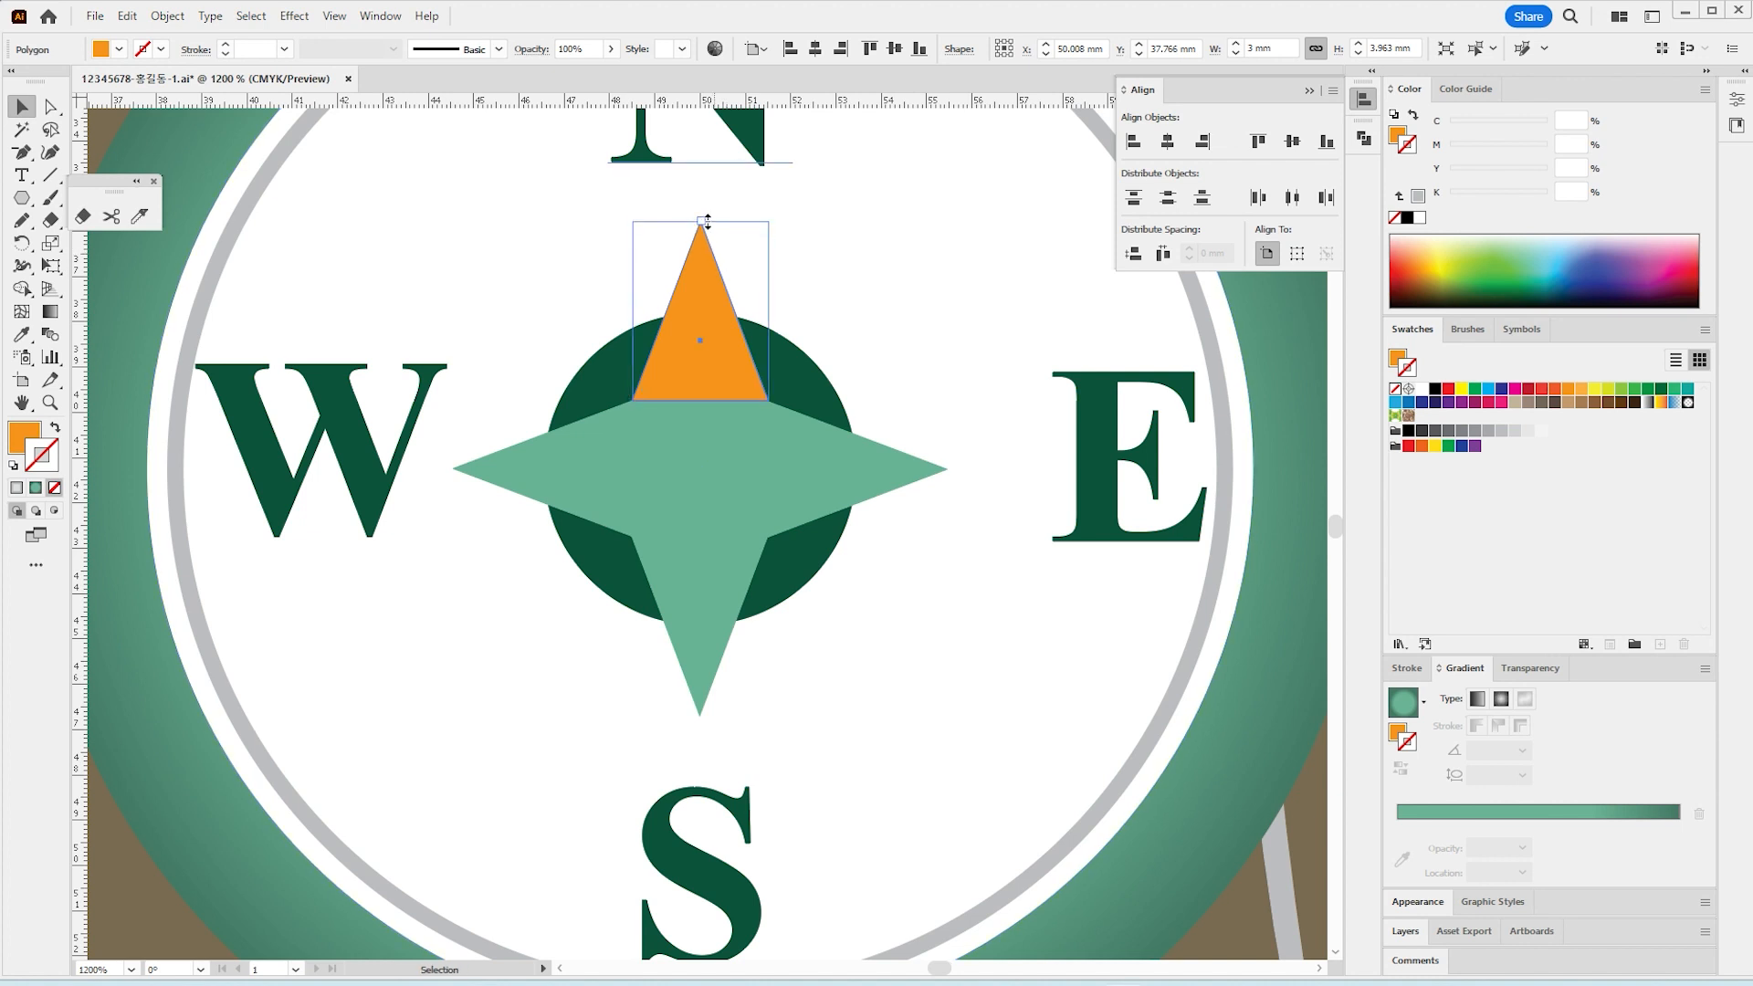
left_click_drag(707, 220, 640, 467)
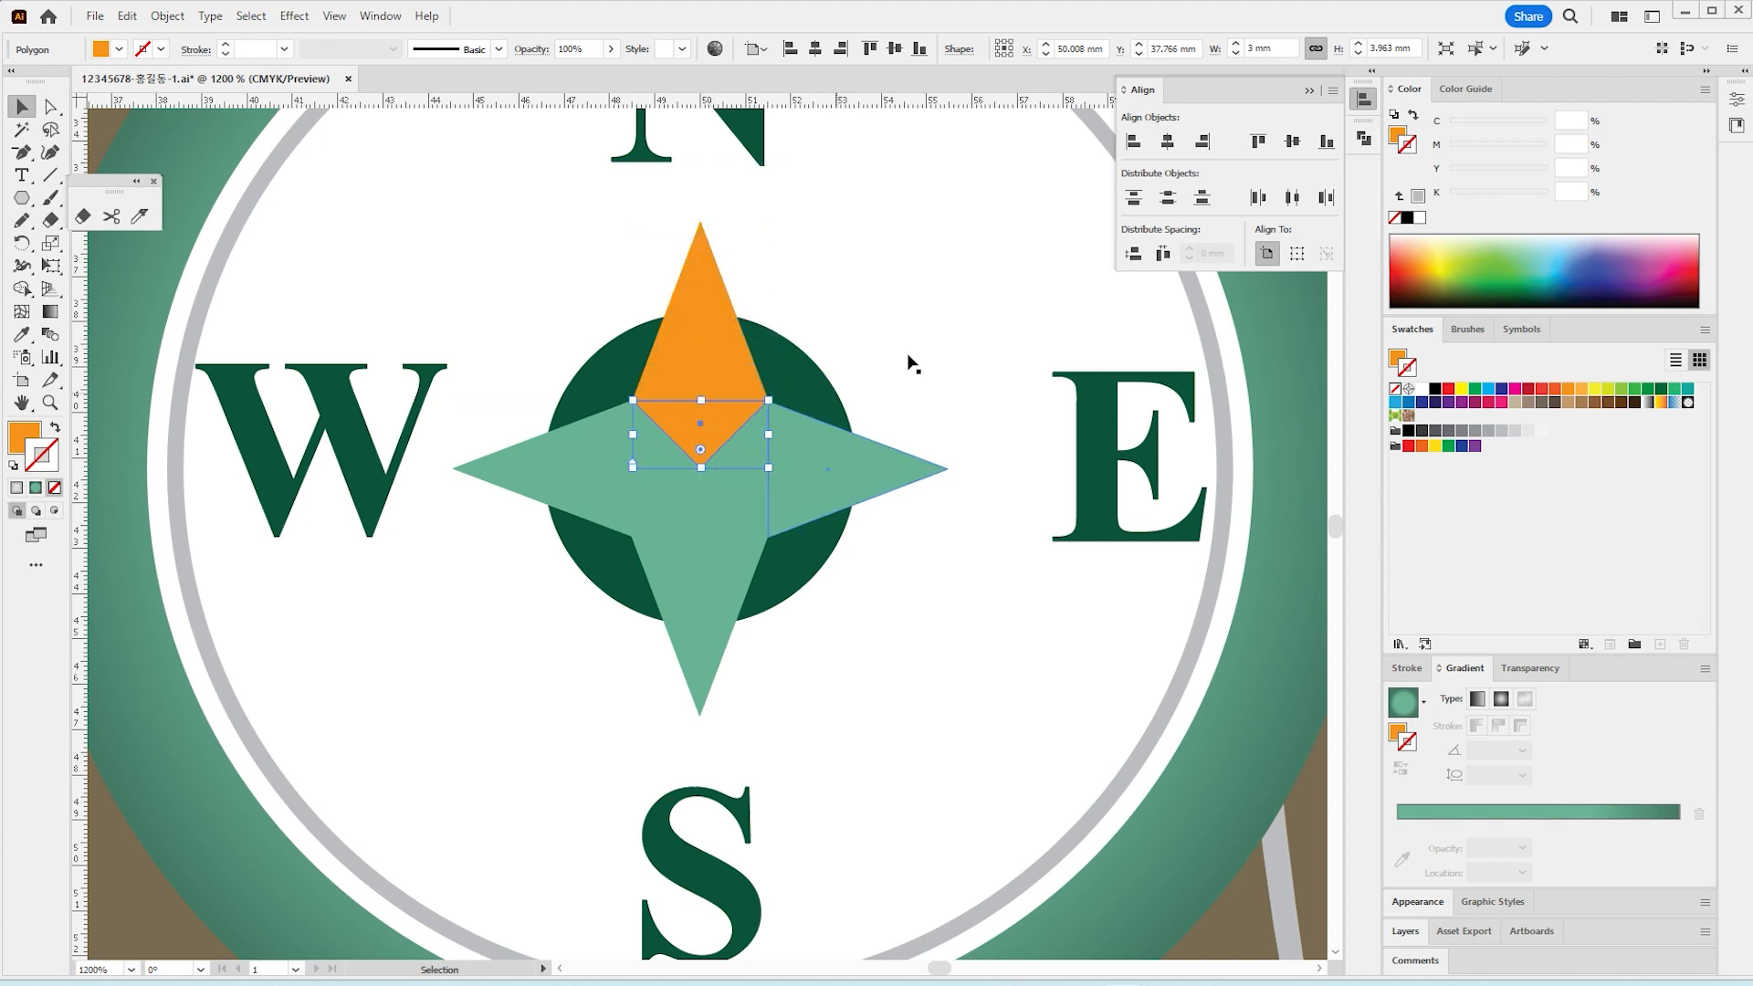
left_click(922, 573)
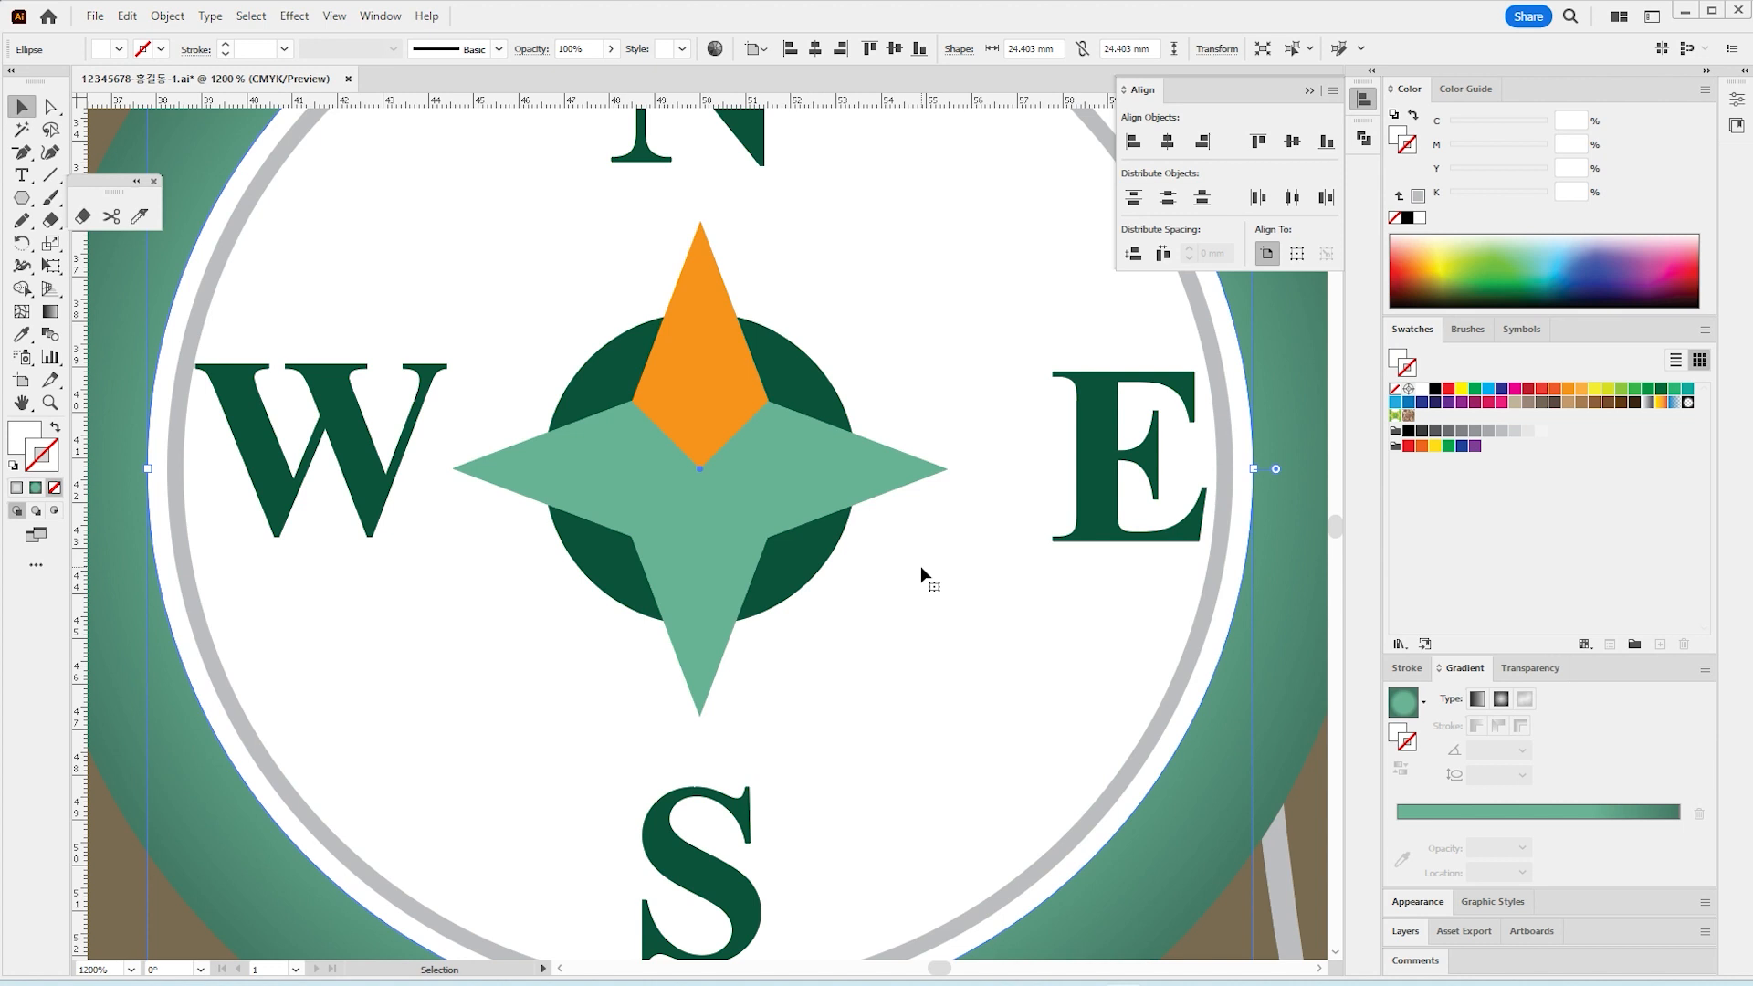
Step: Draw a white circle about 2.1 mm wide at the star's centre and give it a 1 pt dark green outline
left_click_drag(22, 198, 91, 243)
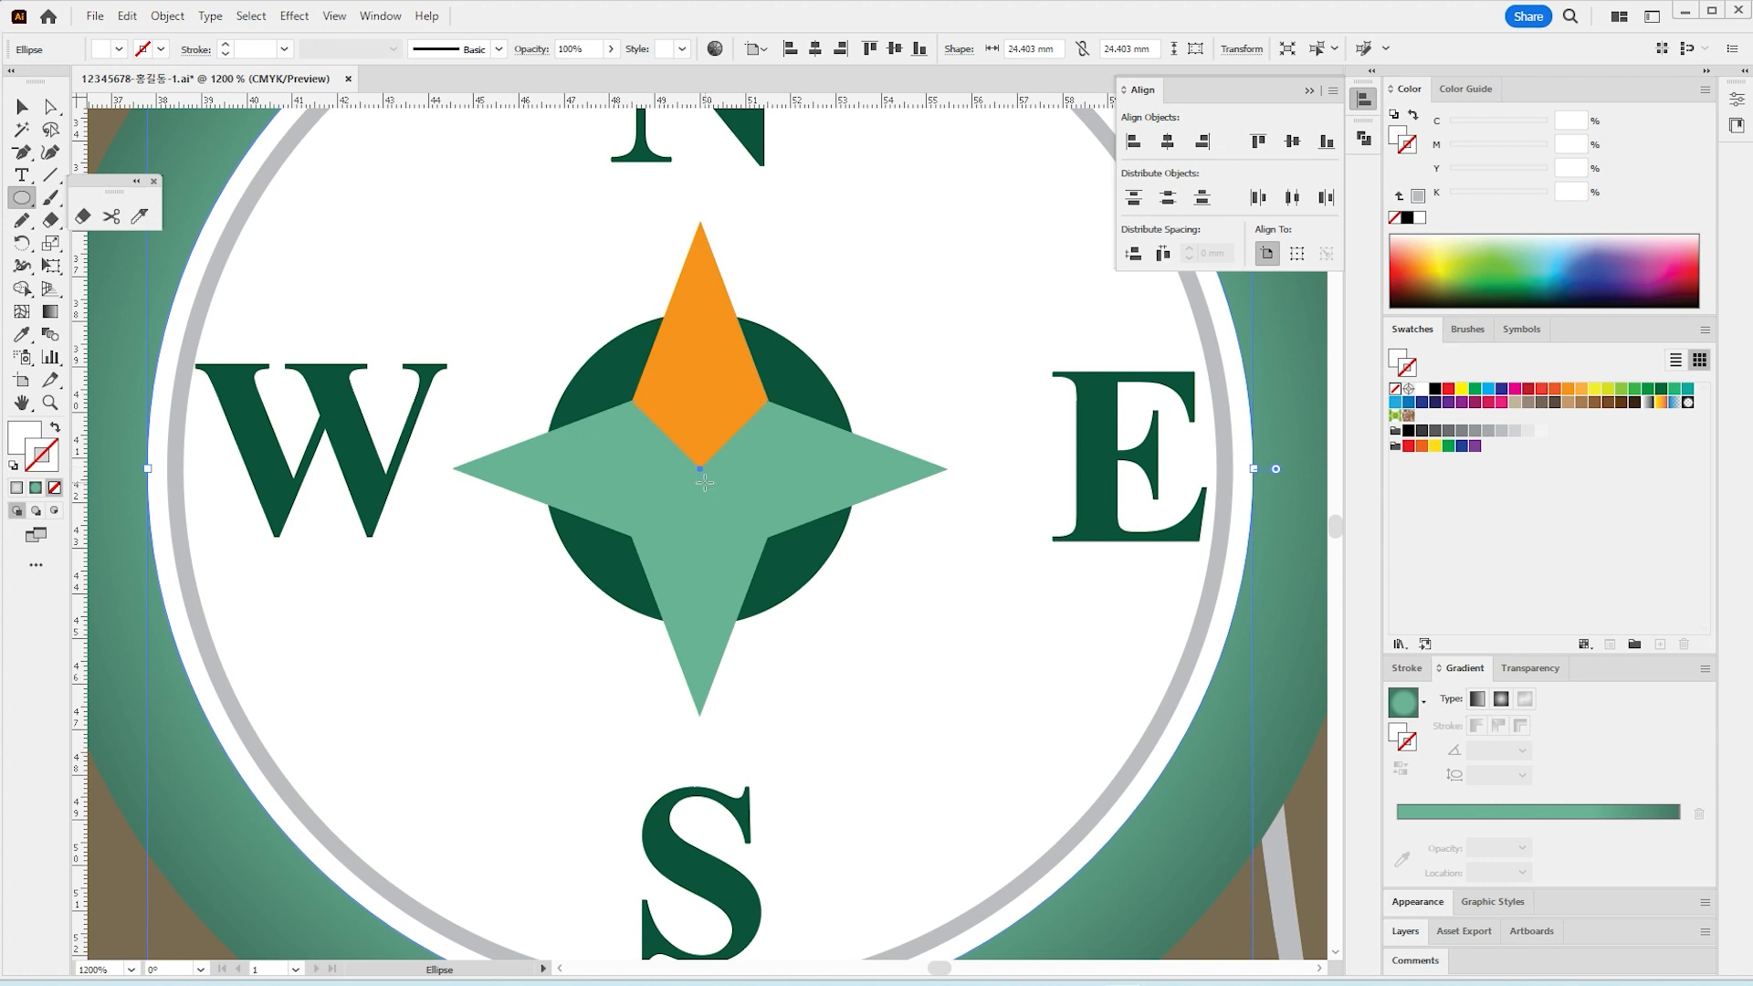
key("ctrl+shift+a")
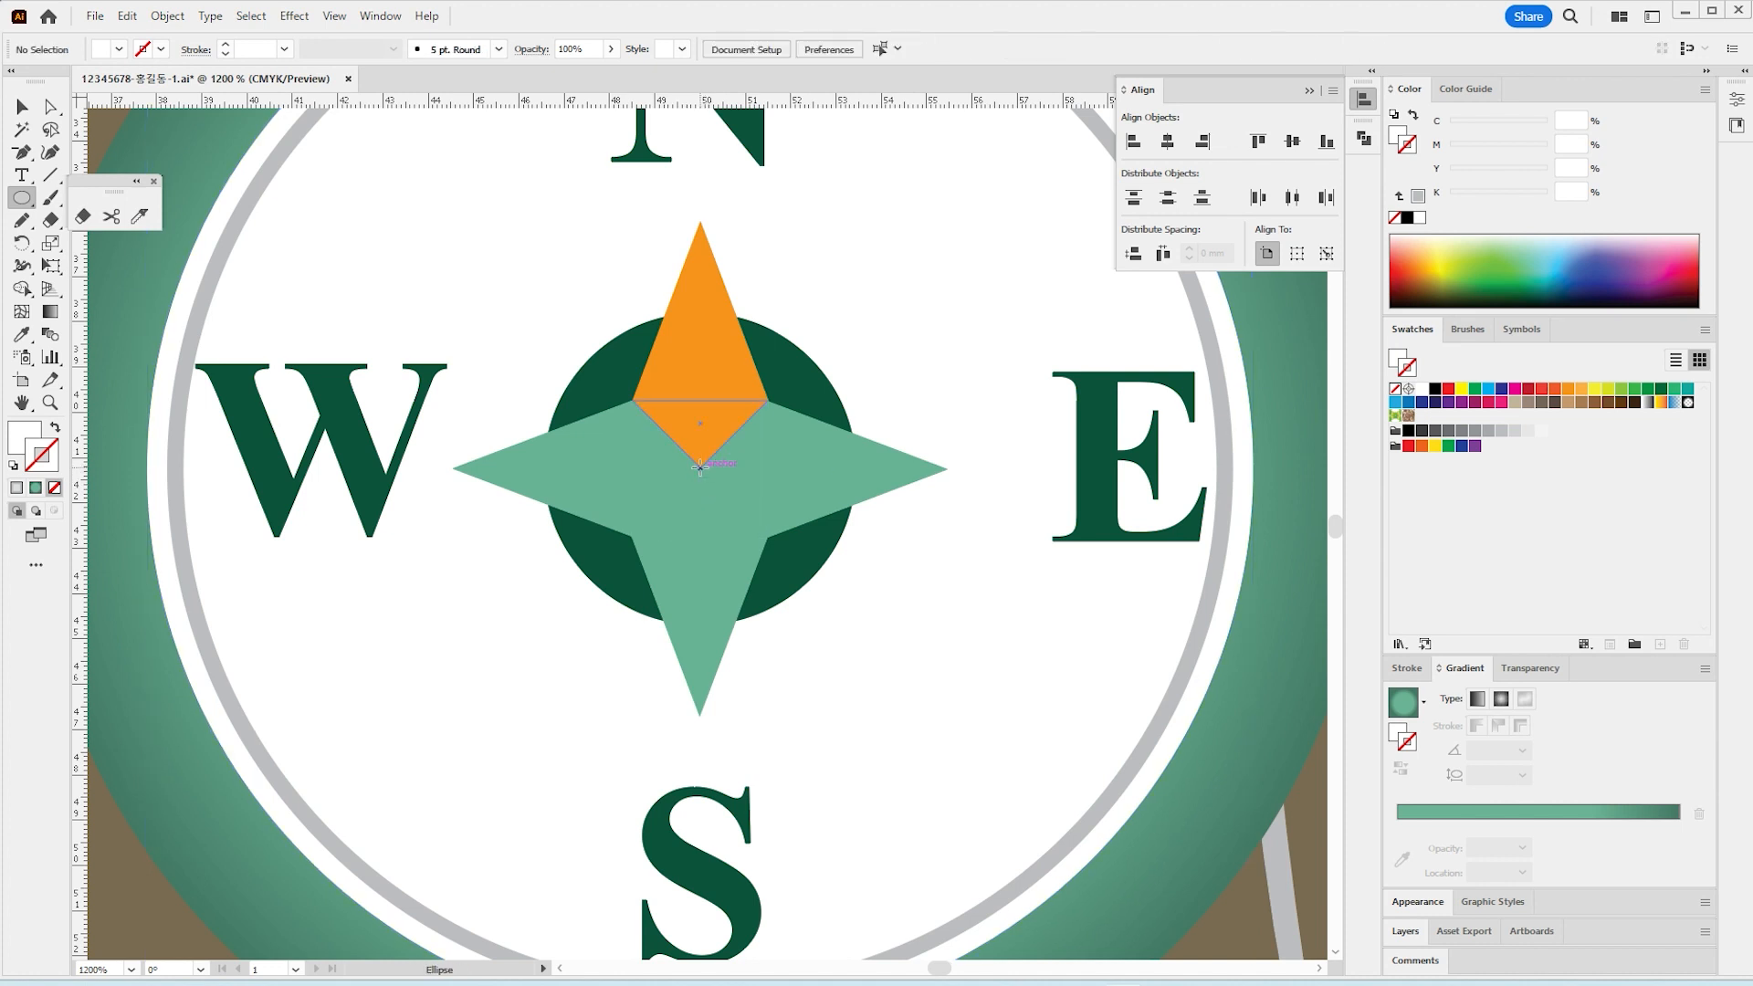
left_click_drag(700, 468, 749, 516)
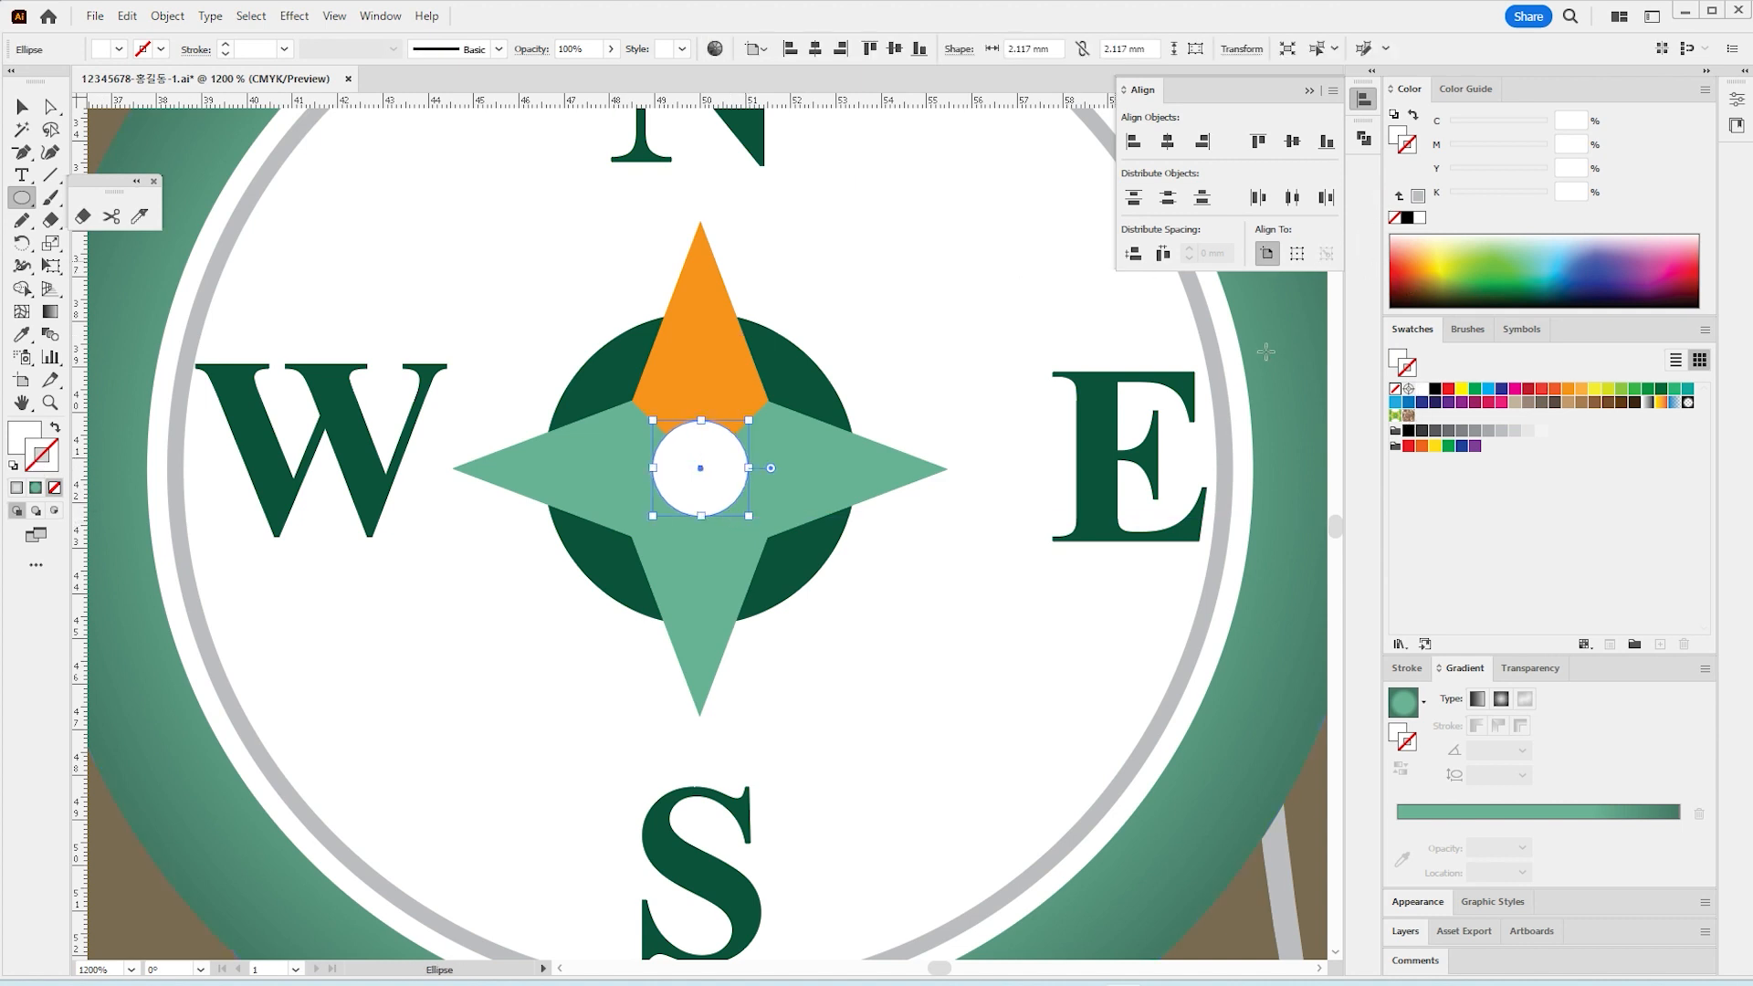
left_click(21, 334)
left_click(276, 453)
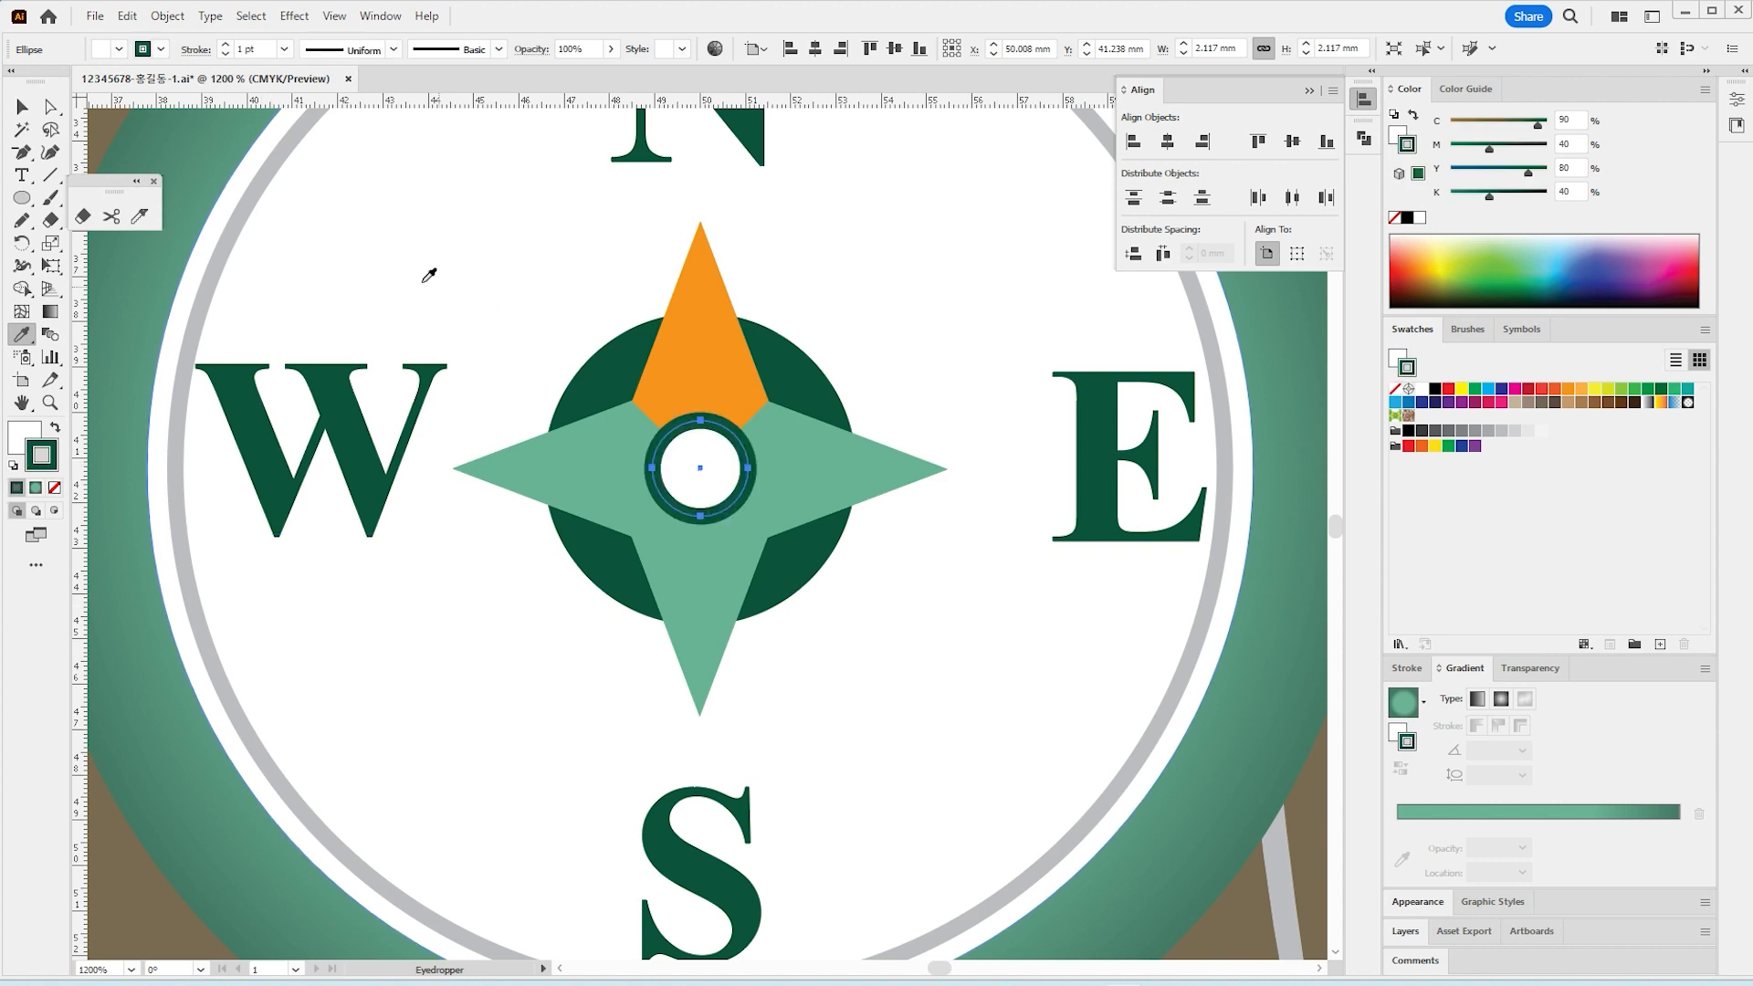
left_click(22, 107)
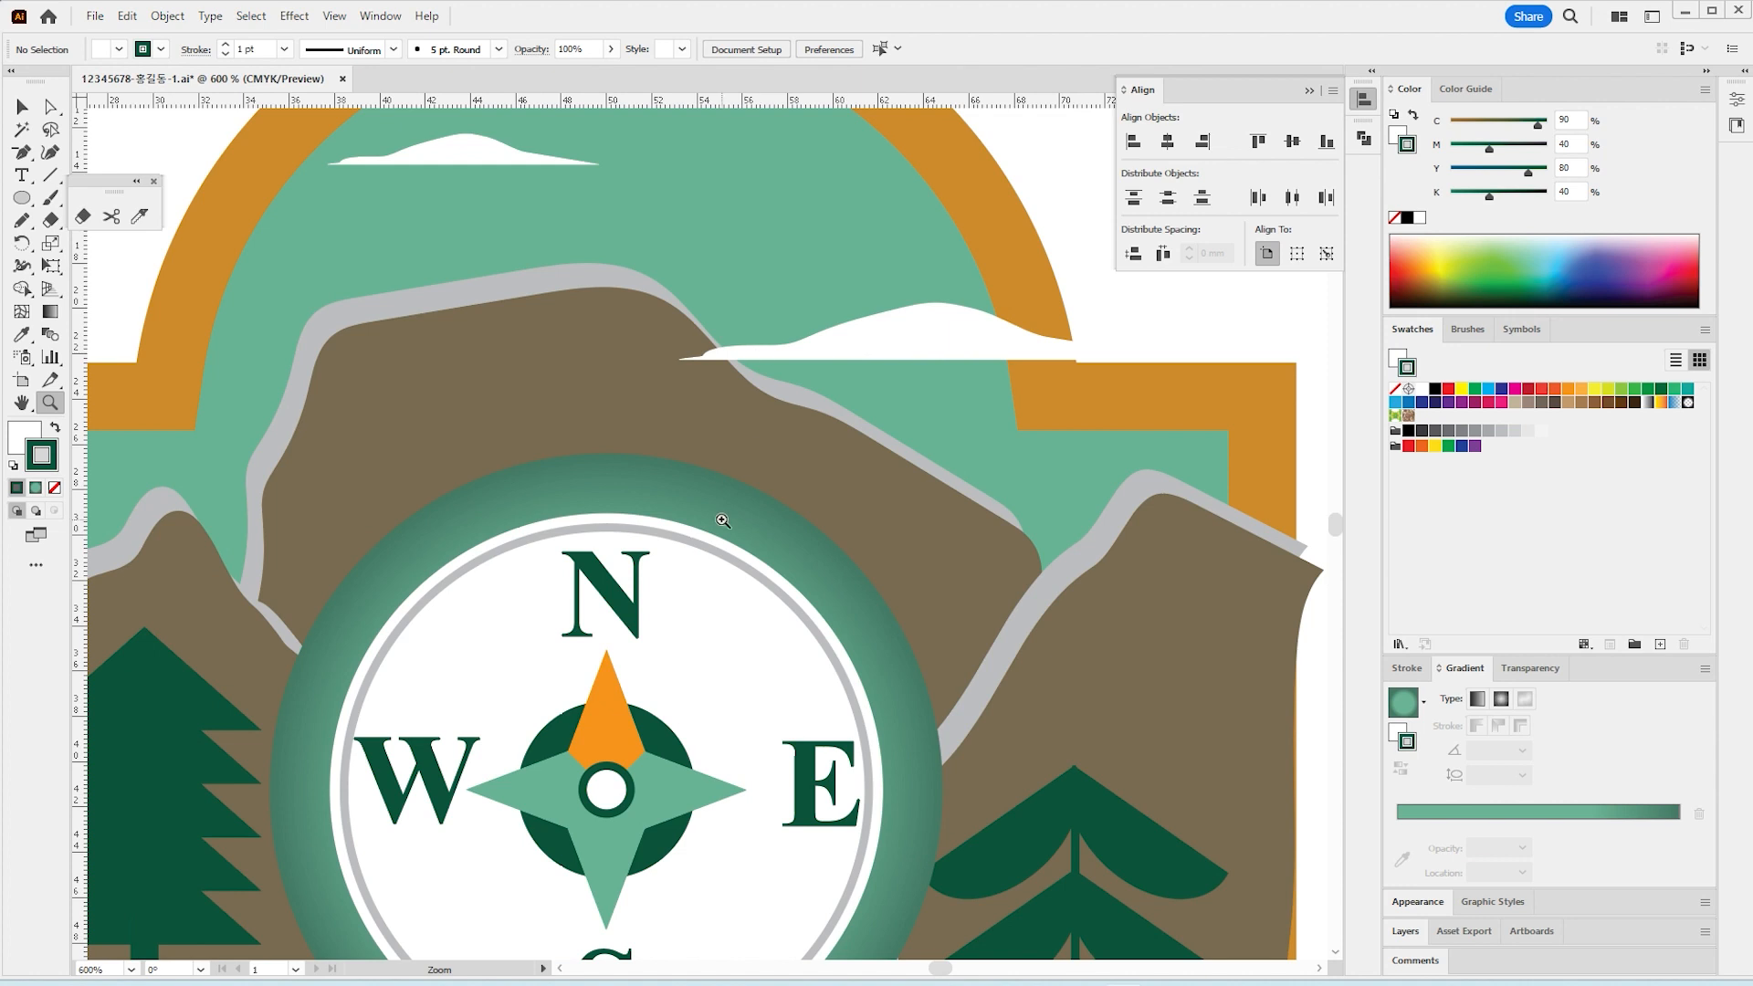
Step: Draw a rectangle about 4.3 by 4.1 mm over the ring above the N and fill it with the green radial gradient
left_click(720, 521)
left_click(603, 442)
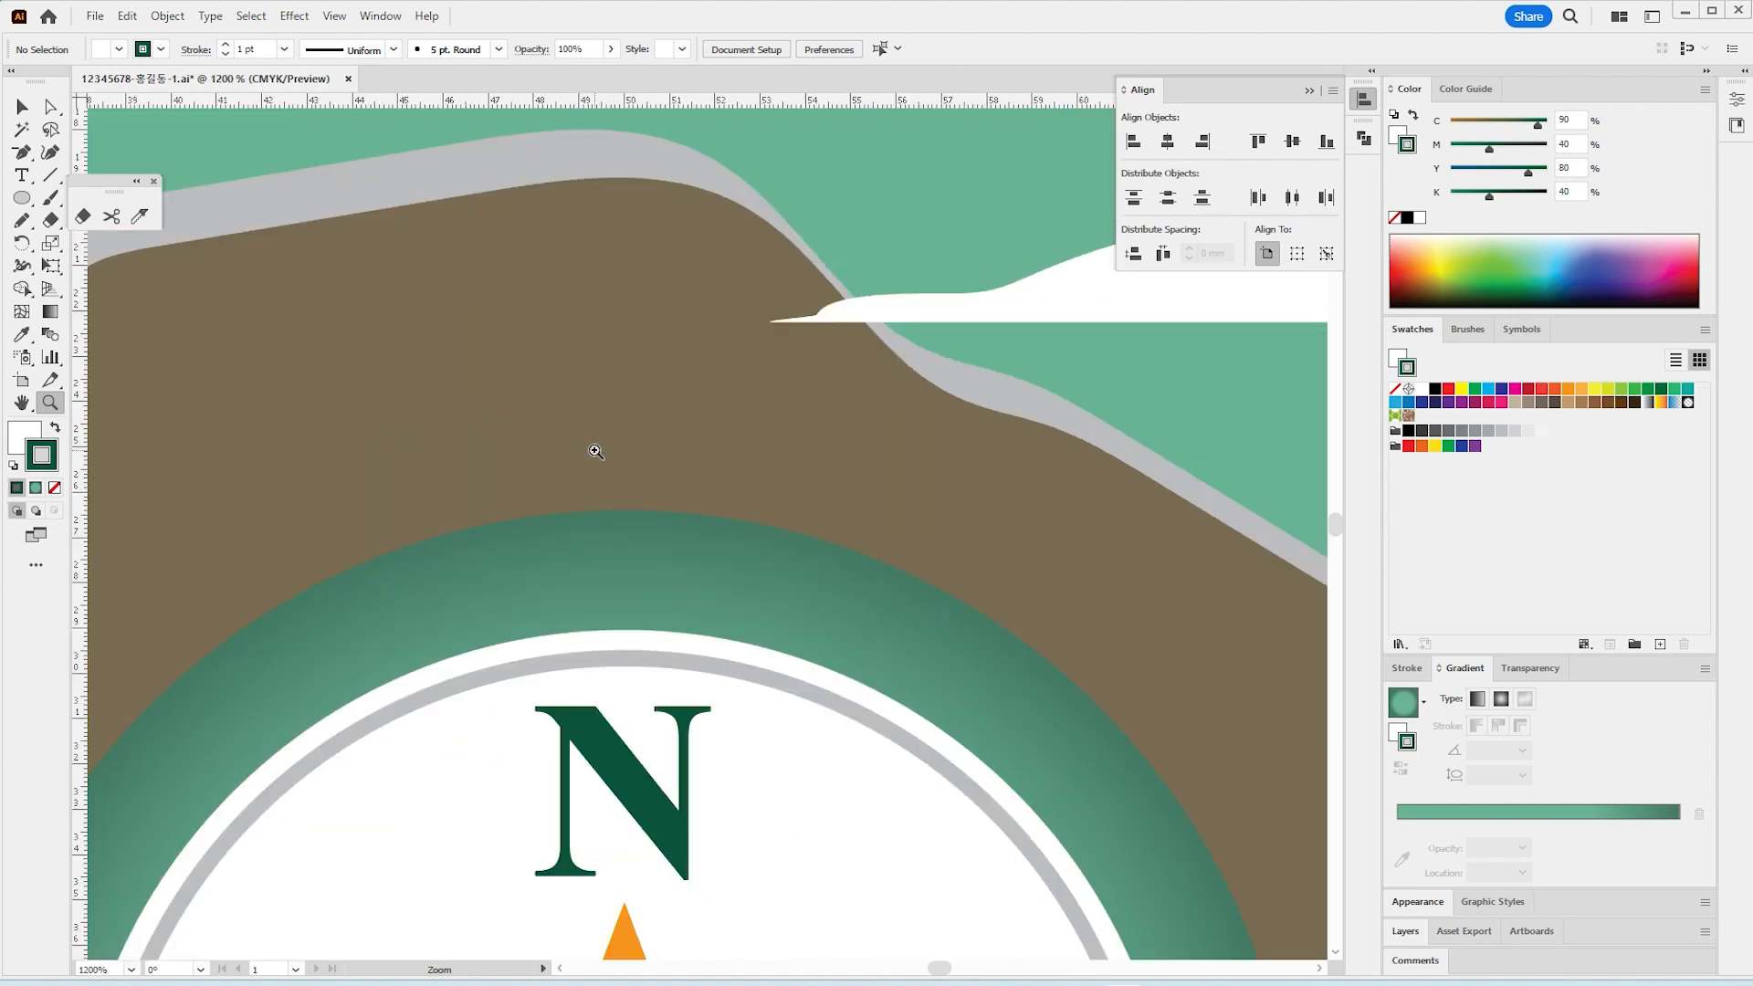
left_click(640, 616)
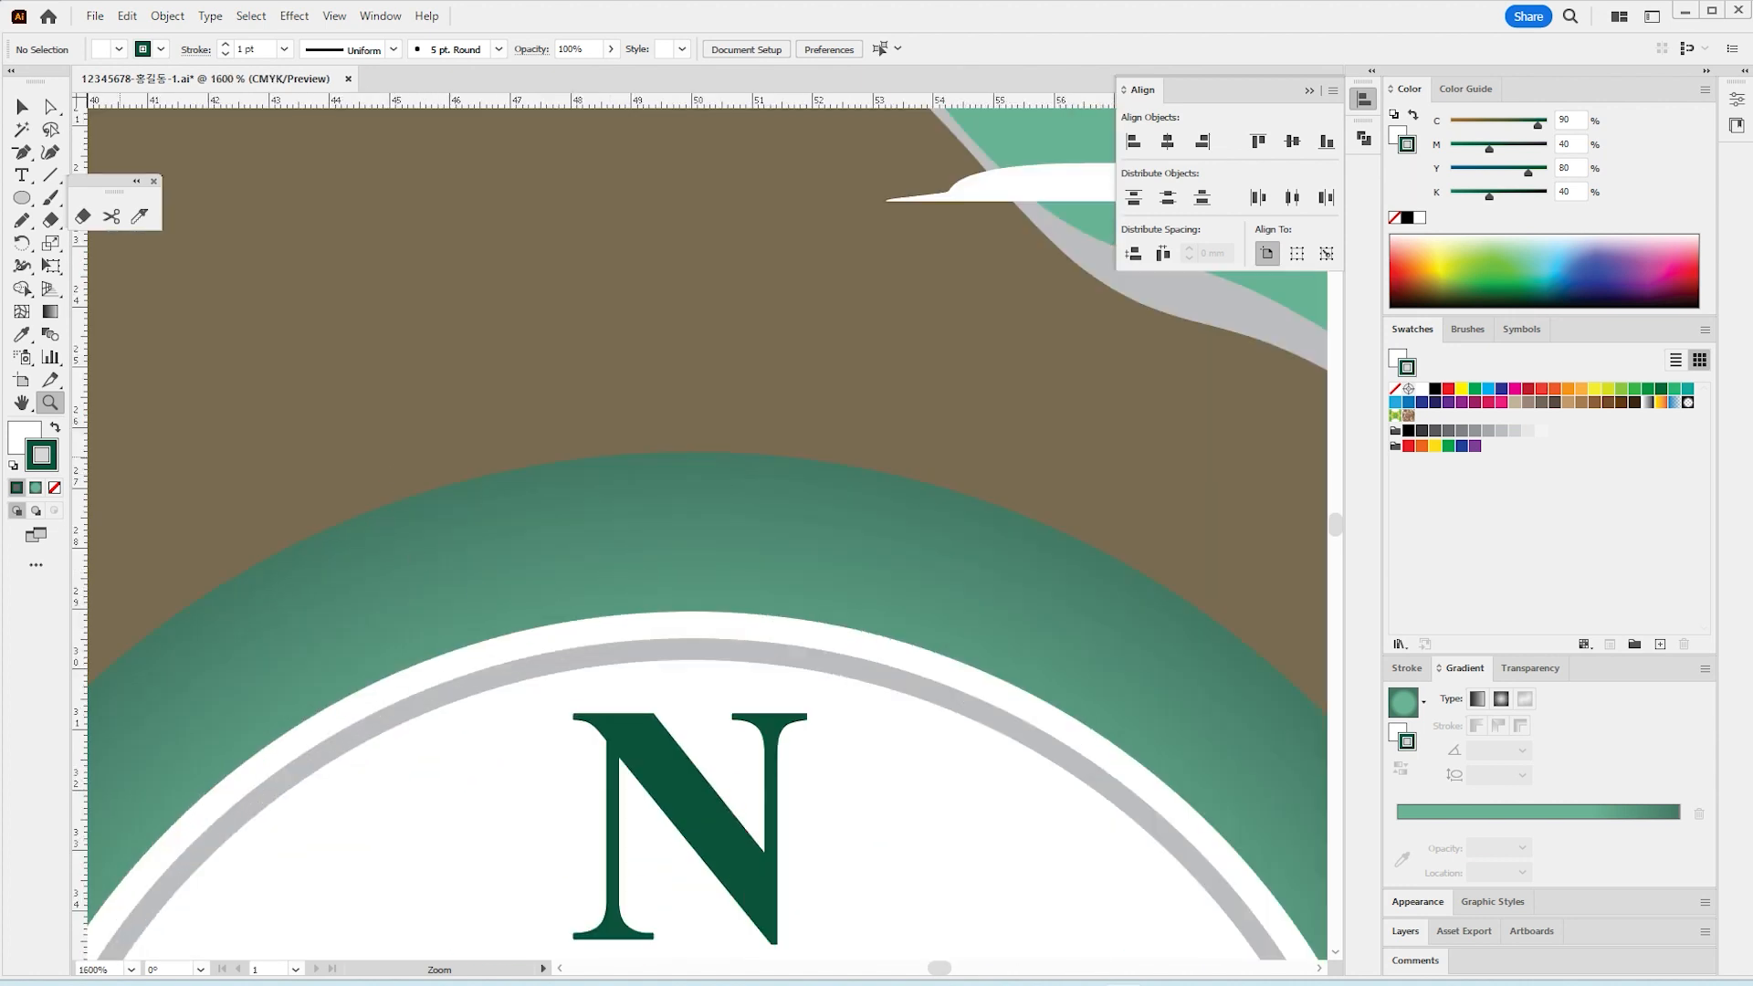
left_click_drag(23, 206, 91, 191)
mouse_move(582, 394)
left_mouse_down()
mouse_move(791, 543)
mouse_move(821, 640)
left_mouse_up()
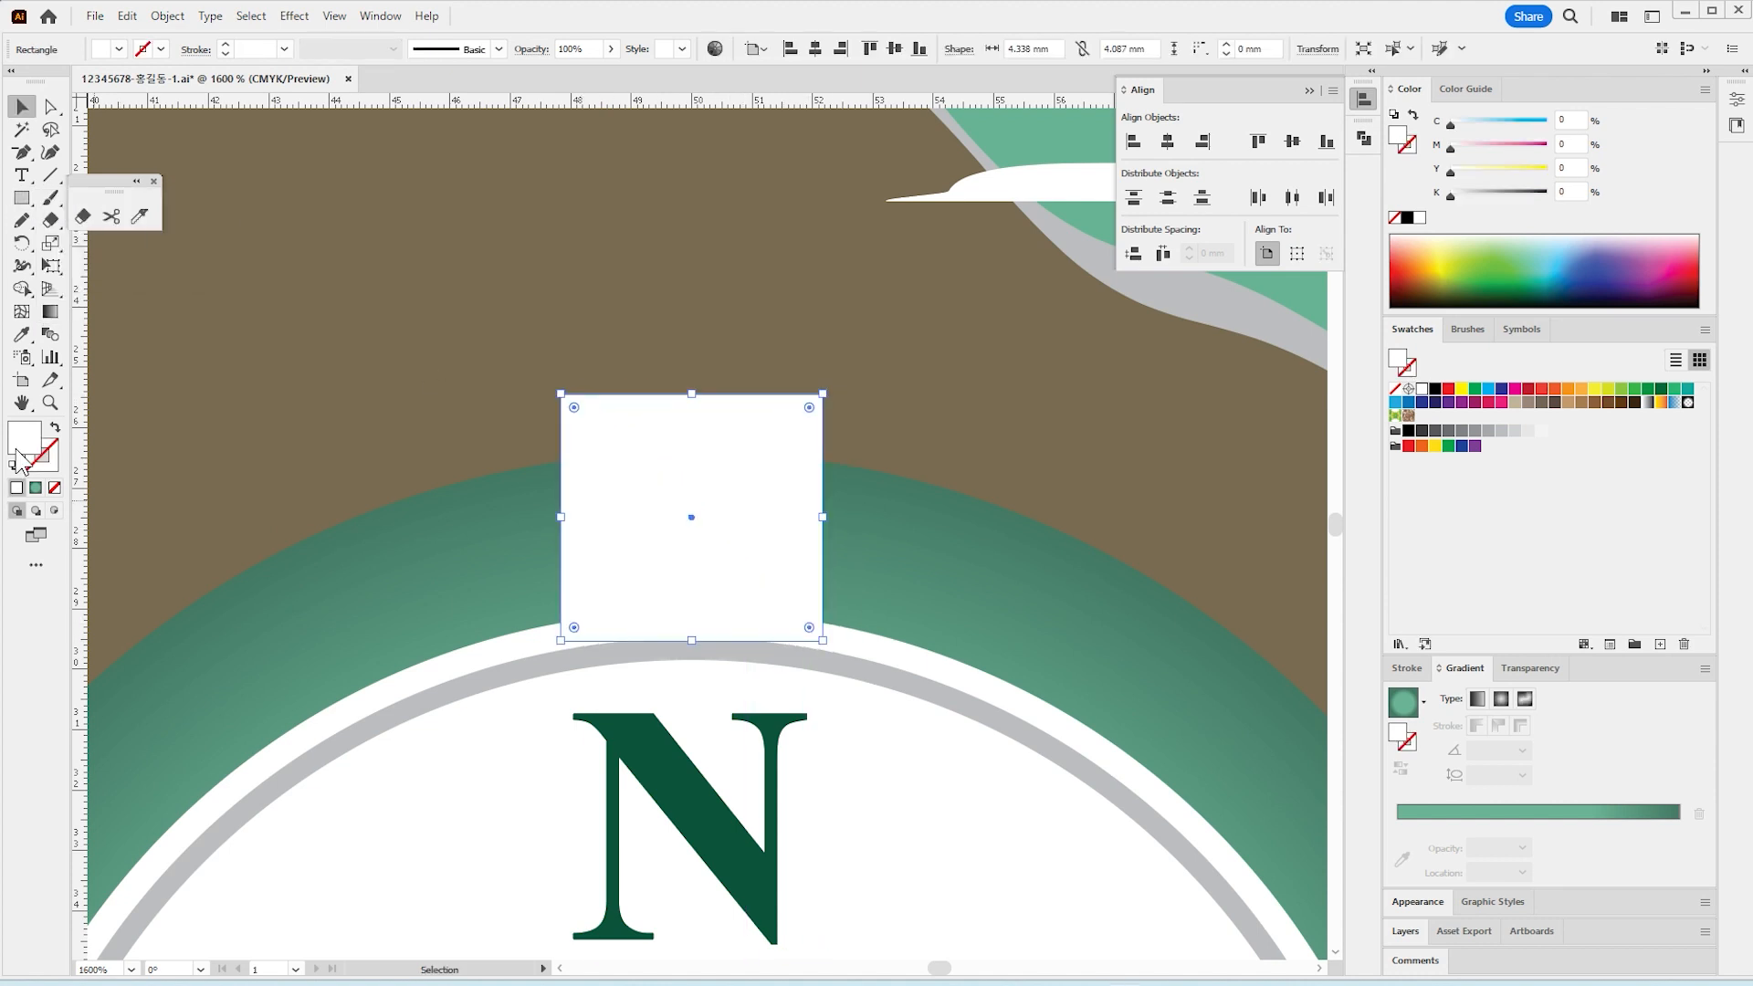
left_click(22, 335)
left_click(1003, 559)
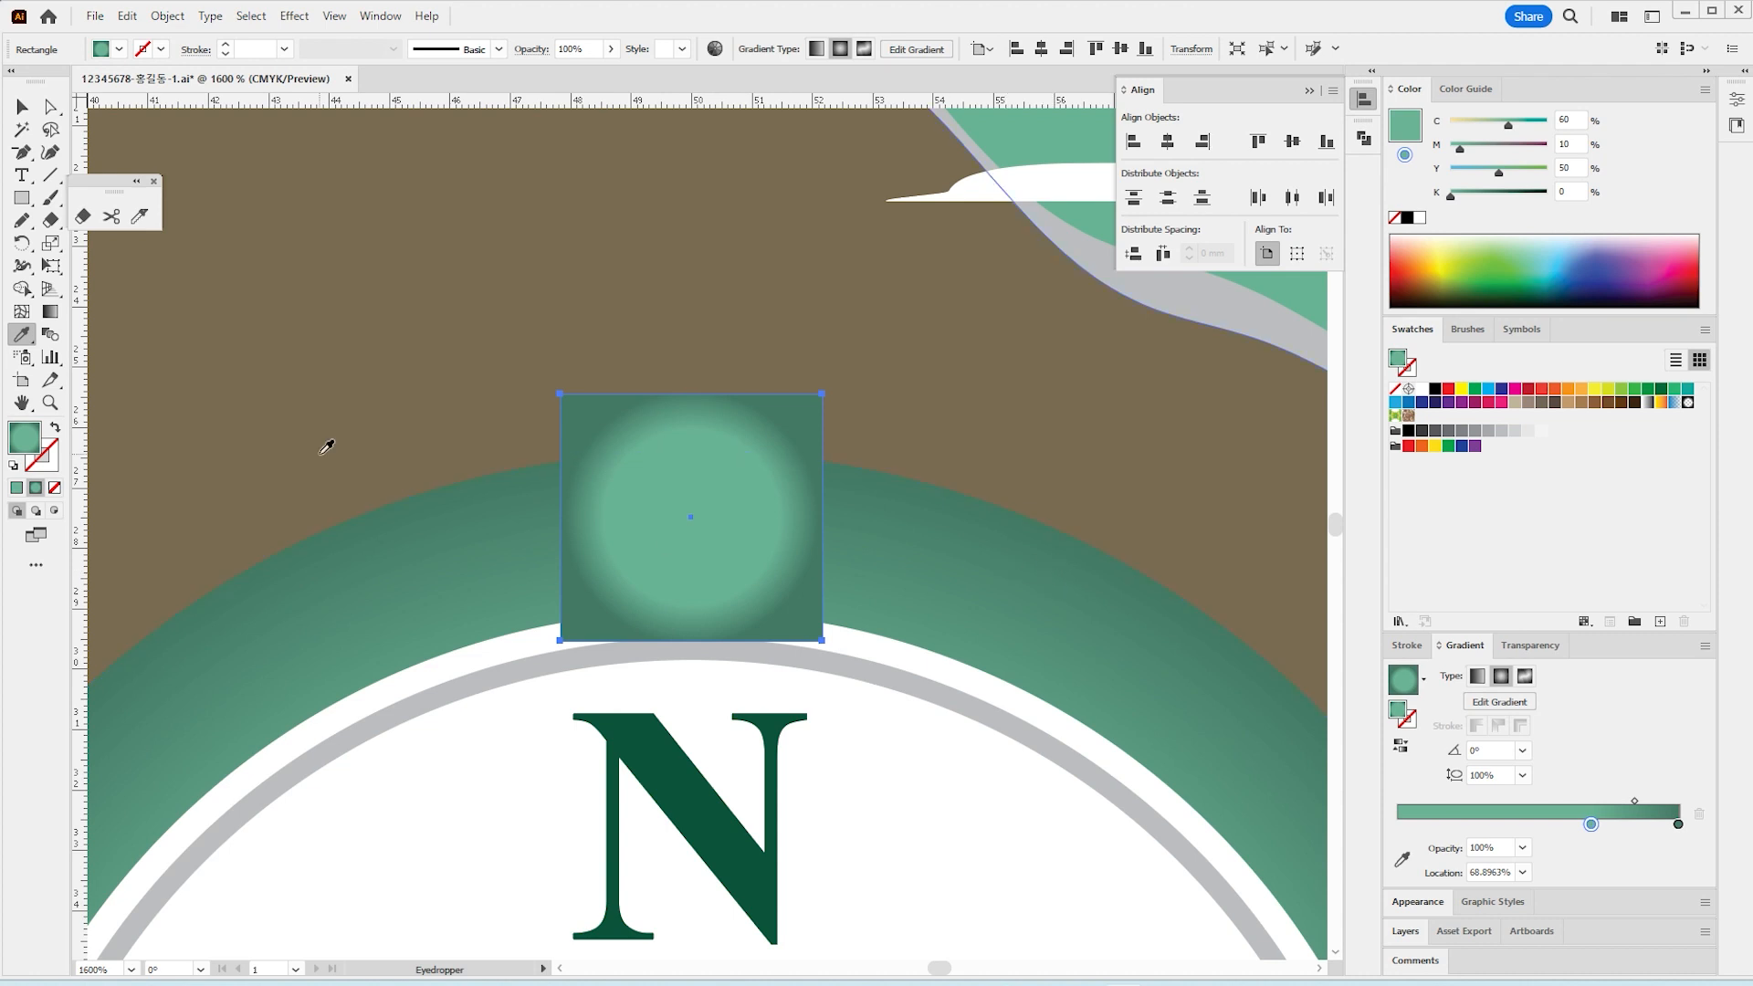
Step: Round the two upper corners of the gradient rectangle to a radius of about 1.1 mm
key("a")
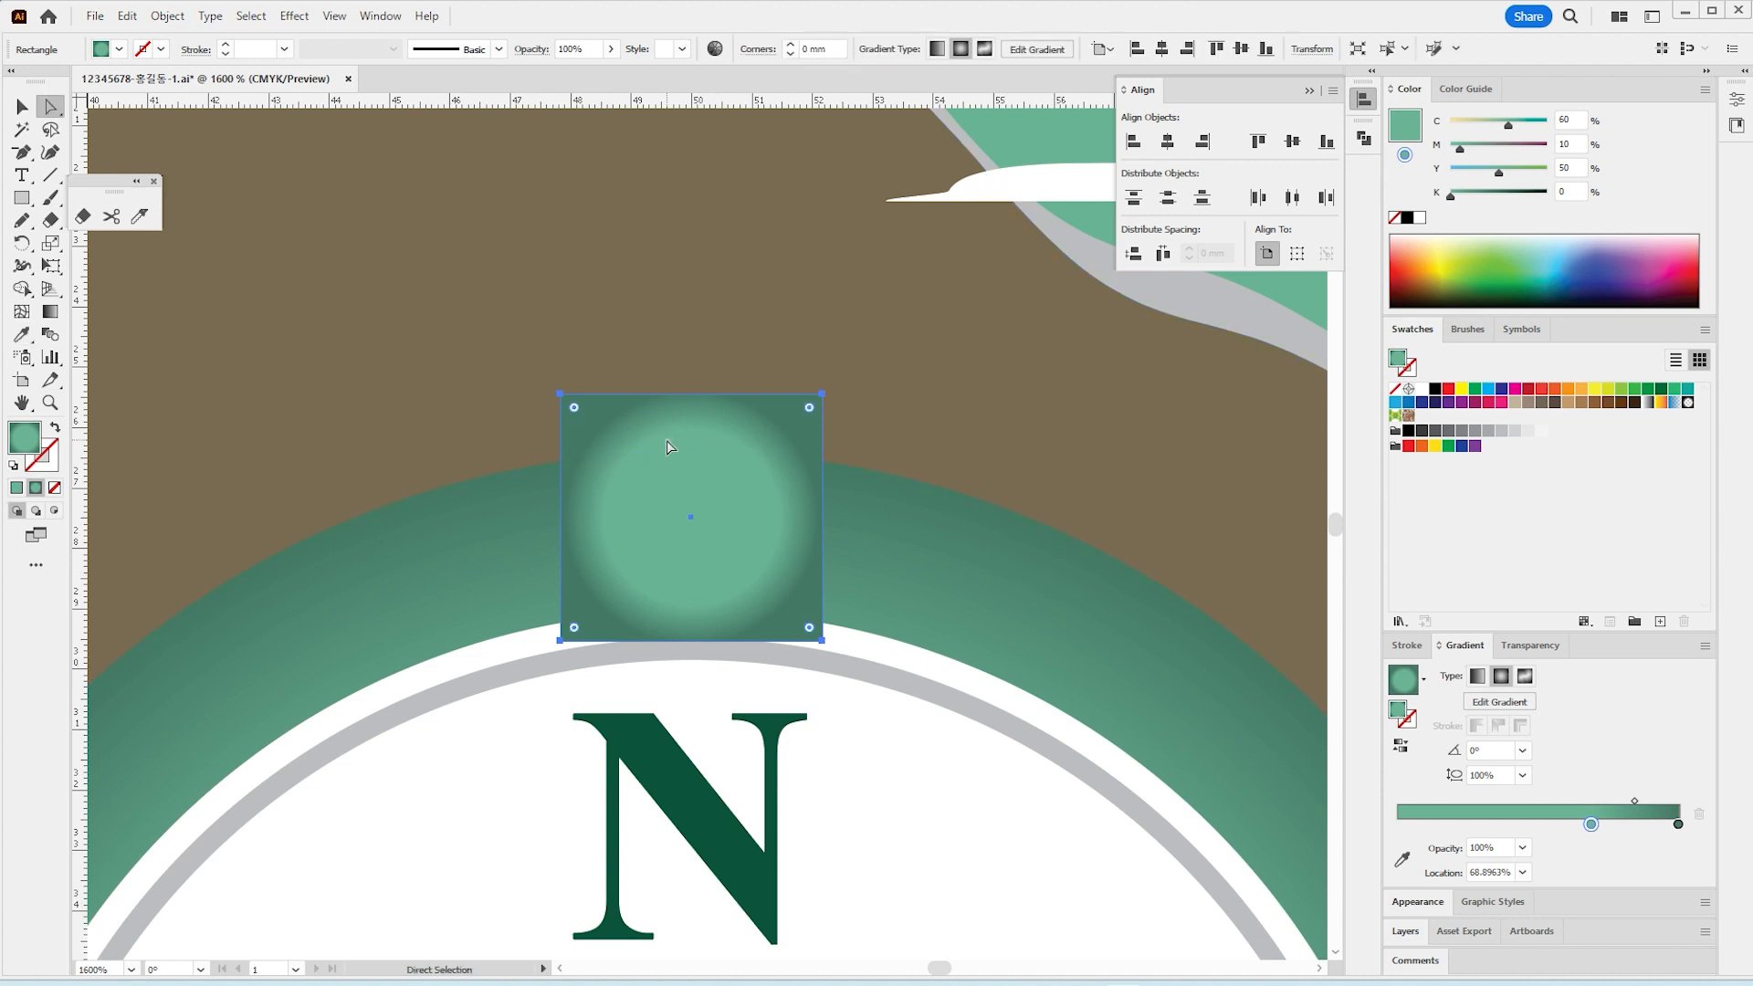
left_click(563, 394)
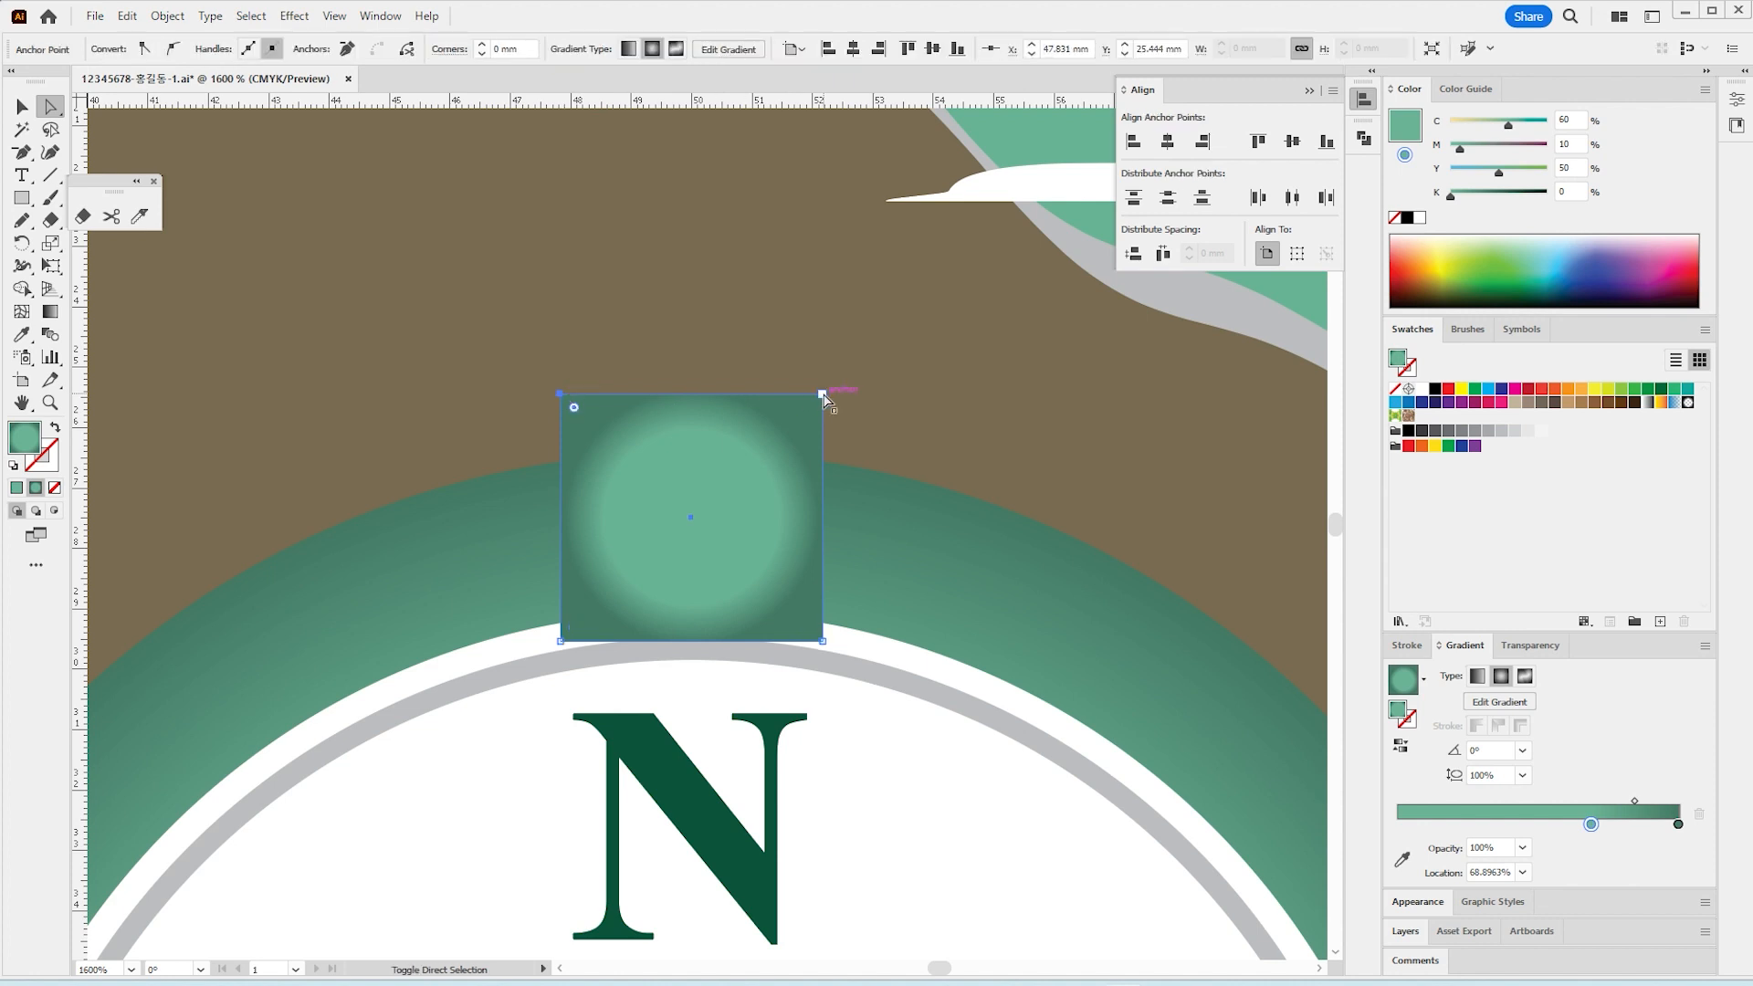
left_click(823, 395, "shift")
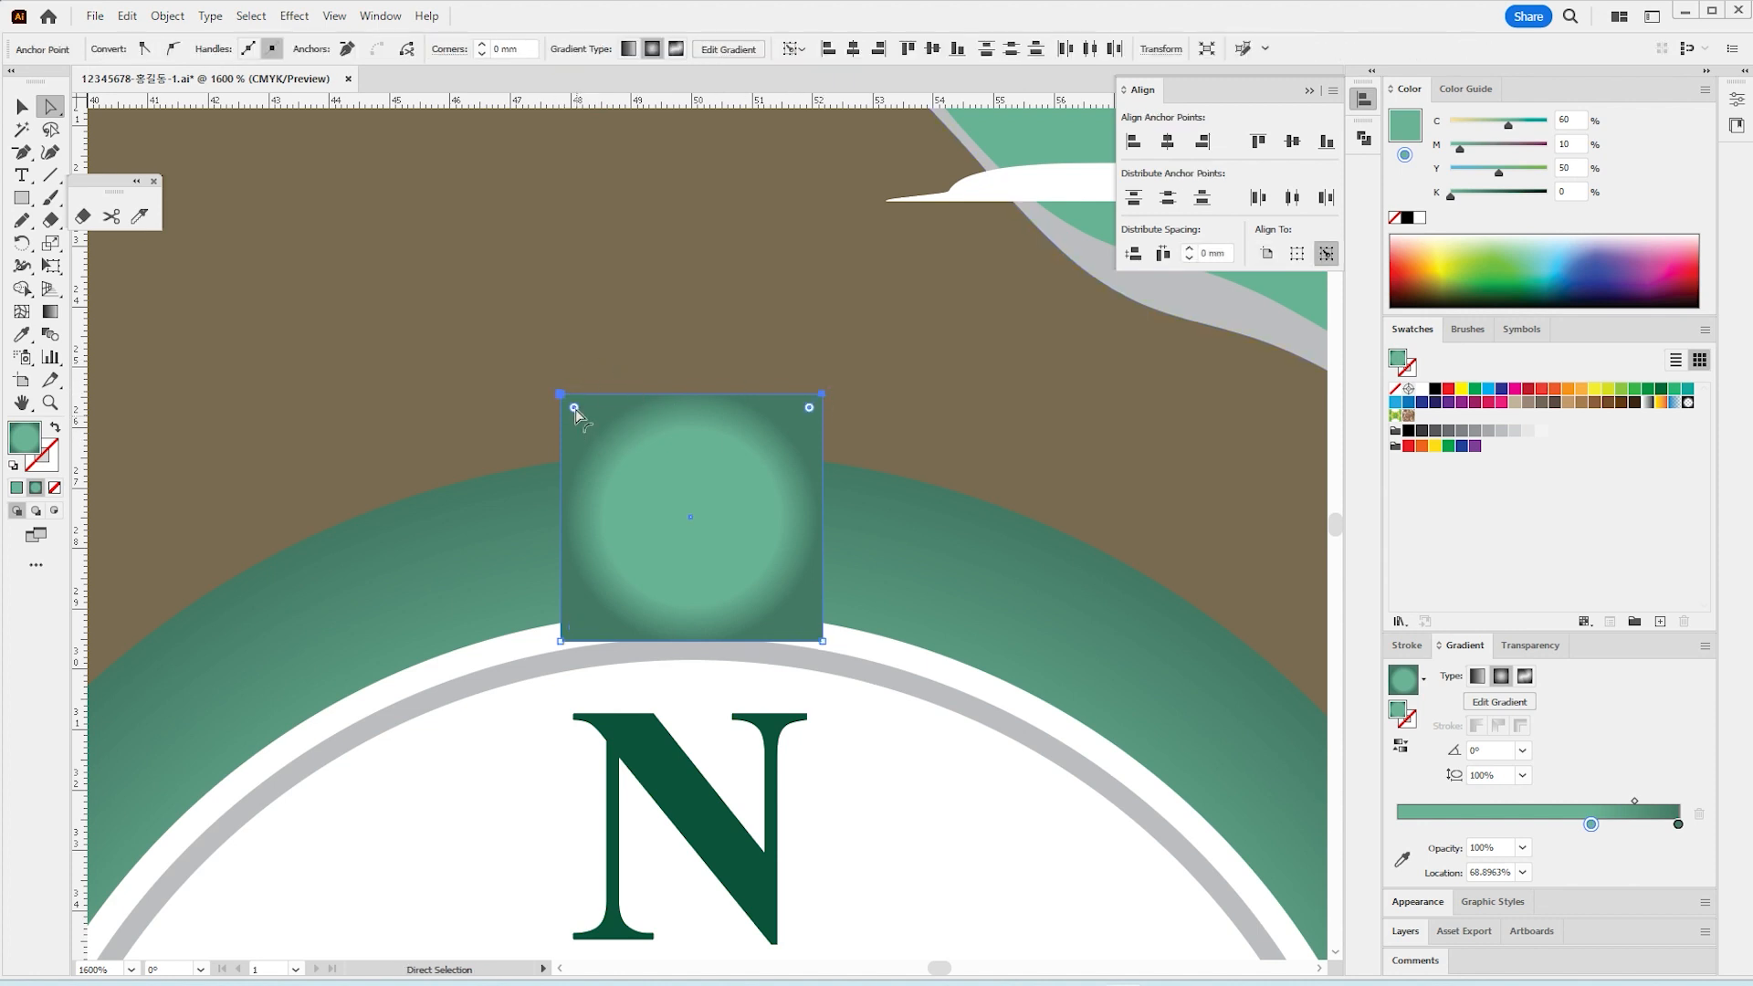
left_click_drag(575, 408, 626, 462)
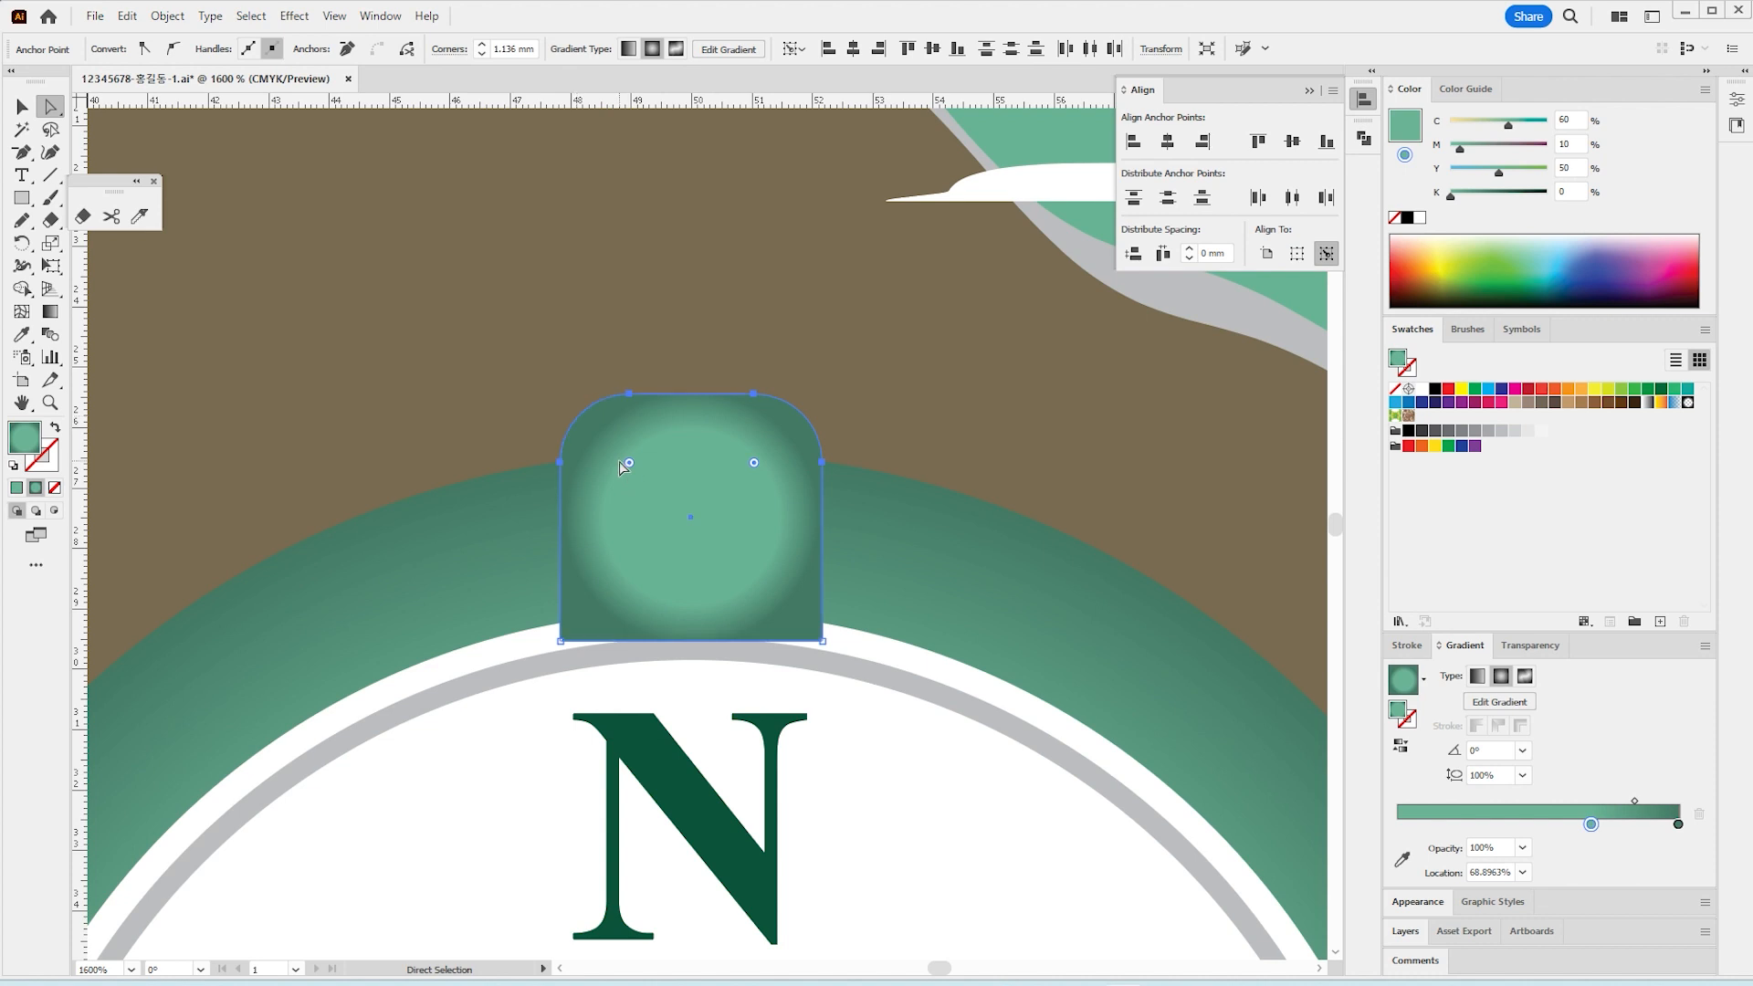
key("v")
key("a")
left_click(22, 107)
Step: Centre the rounded gradient tab horizontally on the compass, using the compass group as the alignment reference
left_click(972, 583)
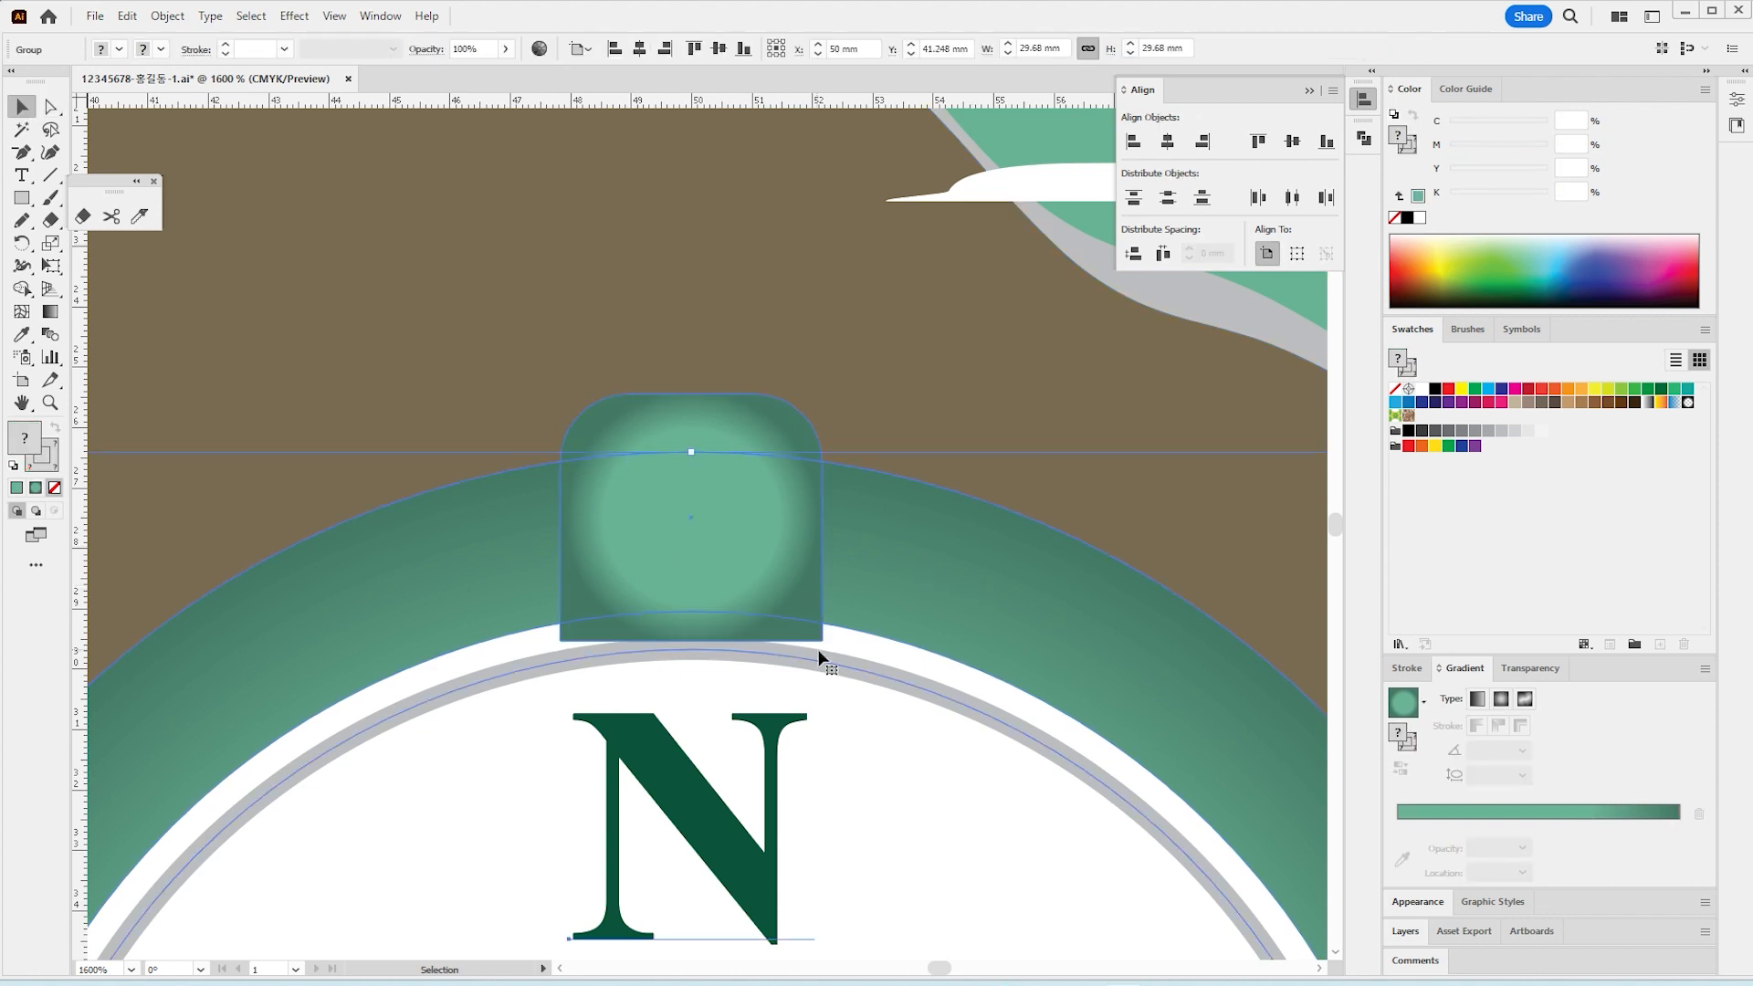
key("ctrl+shift+a")
key("a")
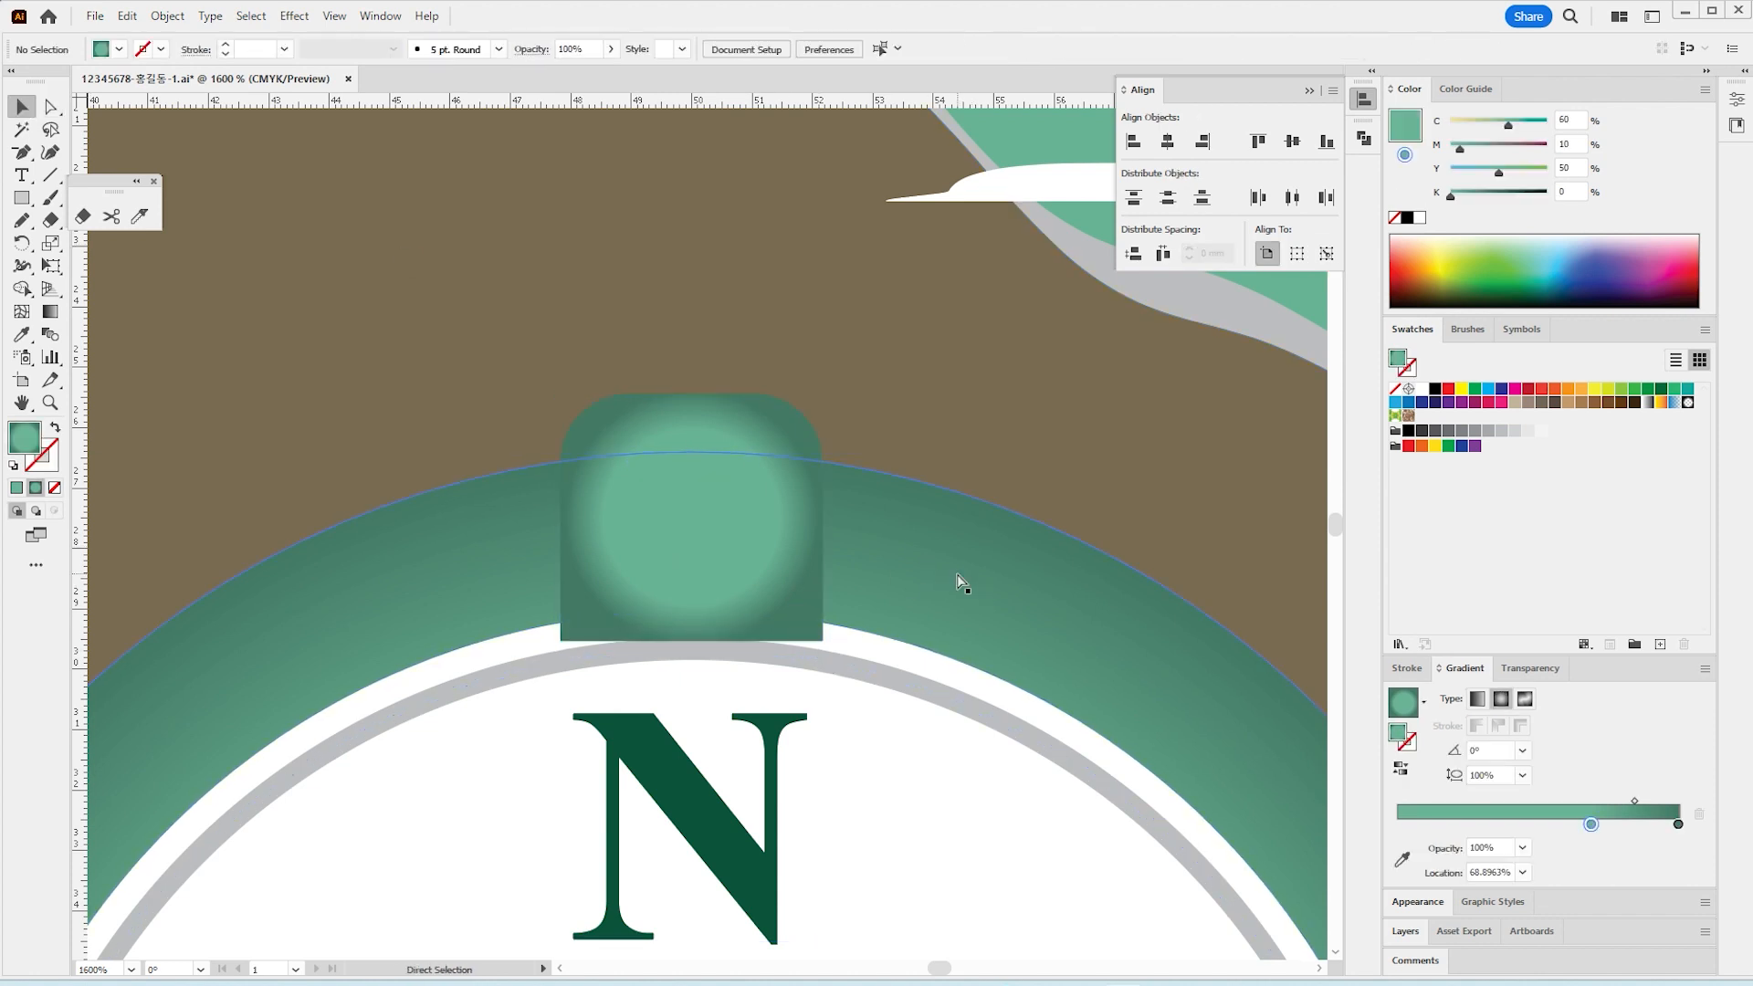
key("ctrl+minus")
key("ctrl+minus")
key("ctrl+minus")
left_click(892, 615)
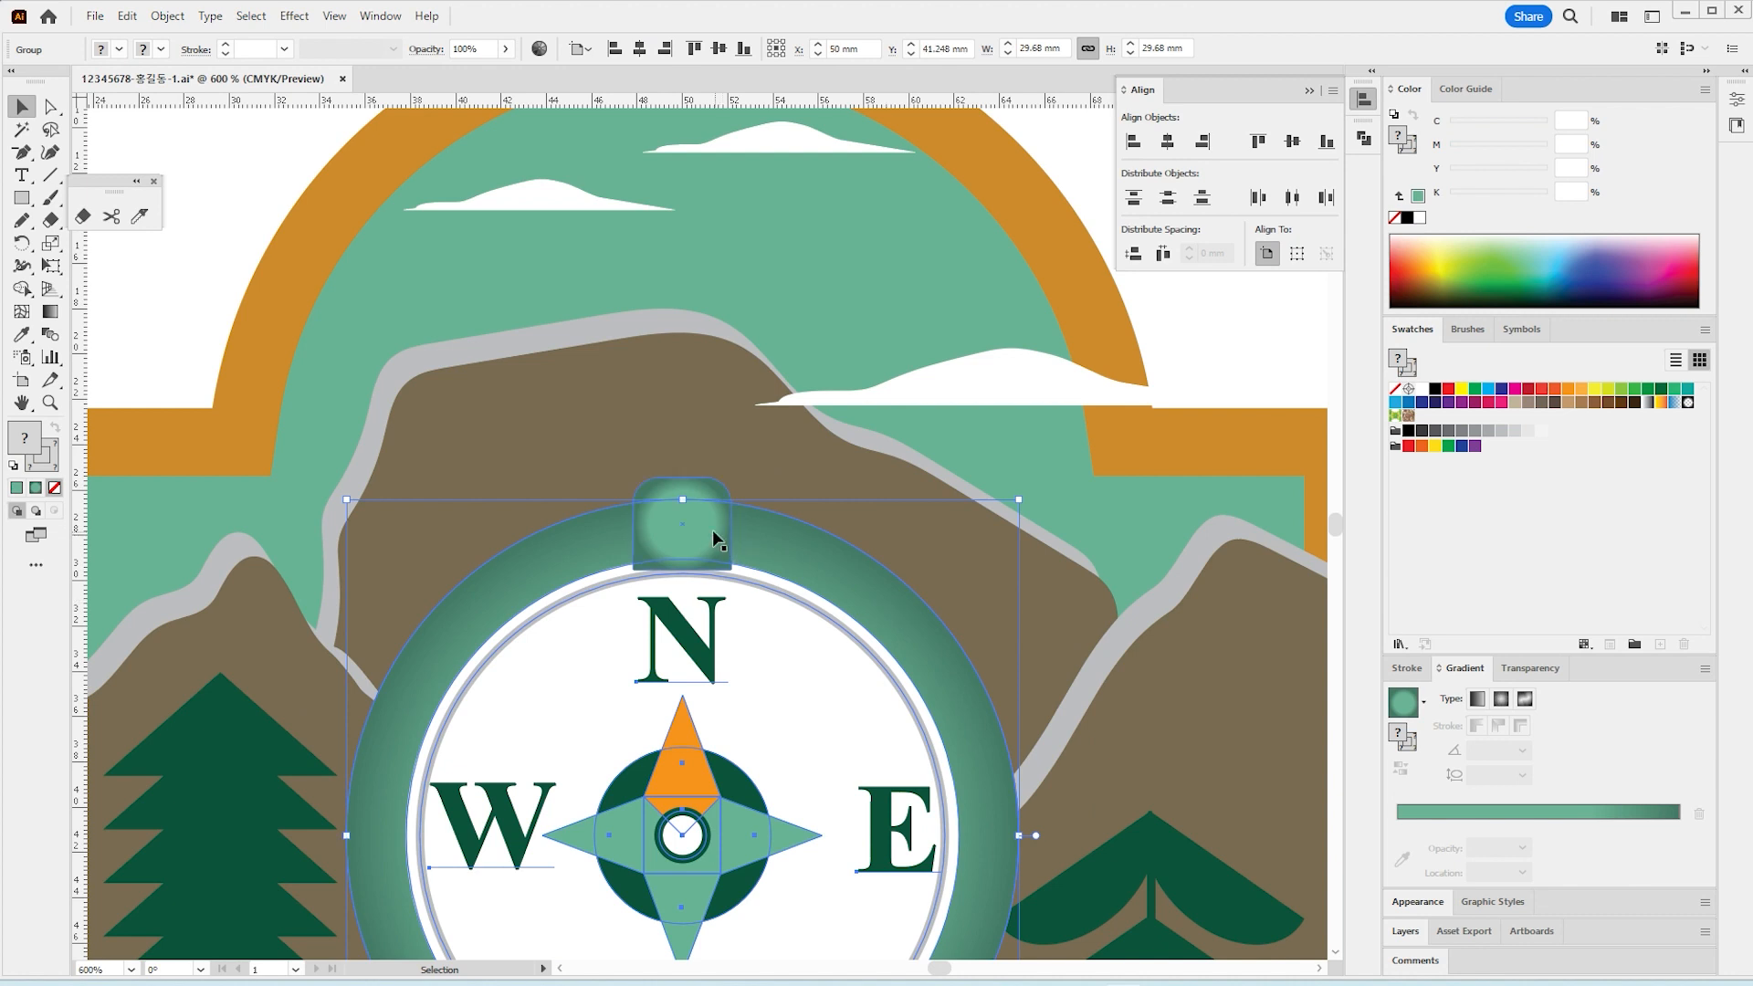
left_click(714, 534, "shift")
left_click(863, 568)
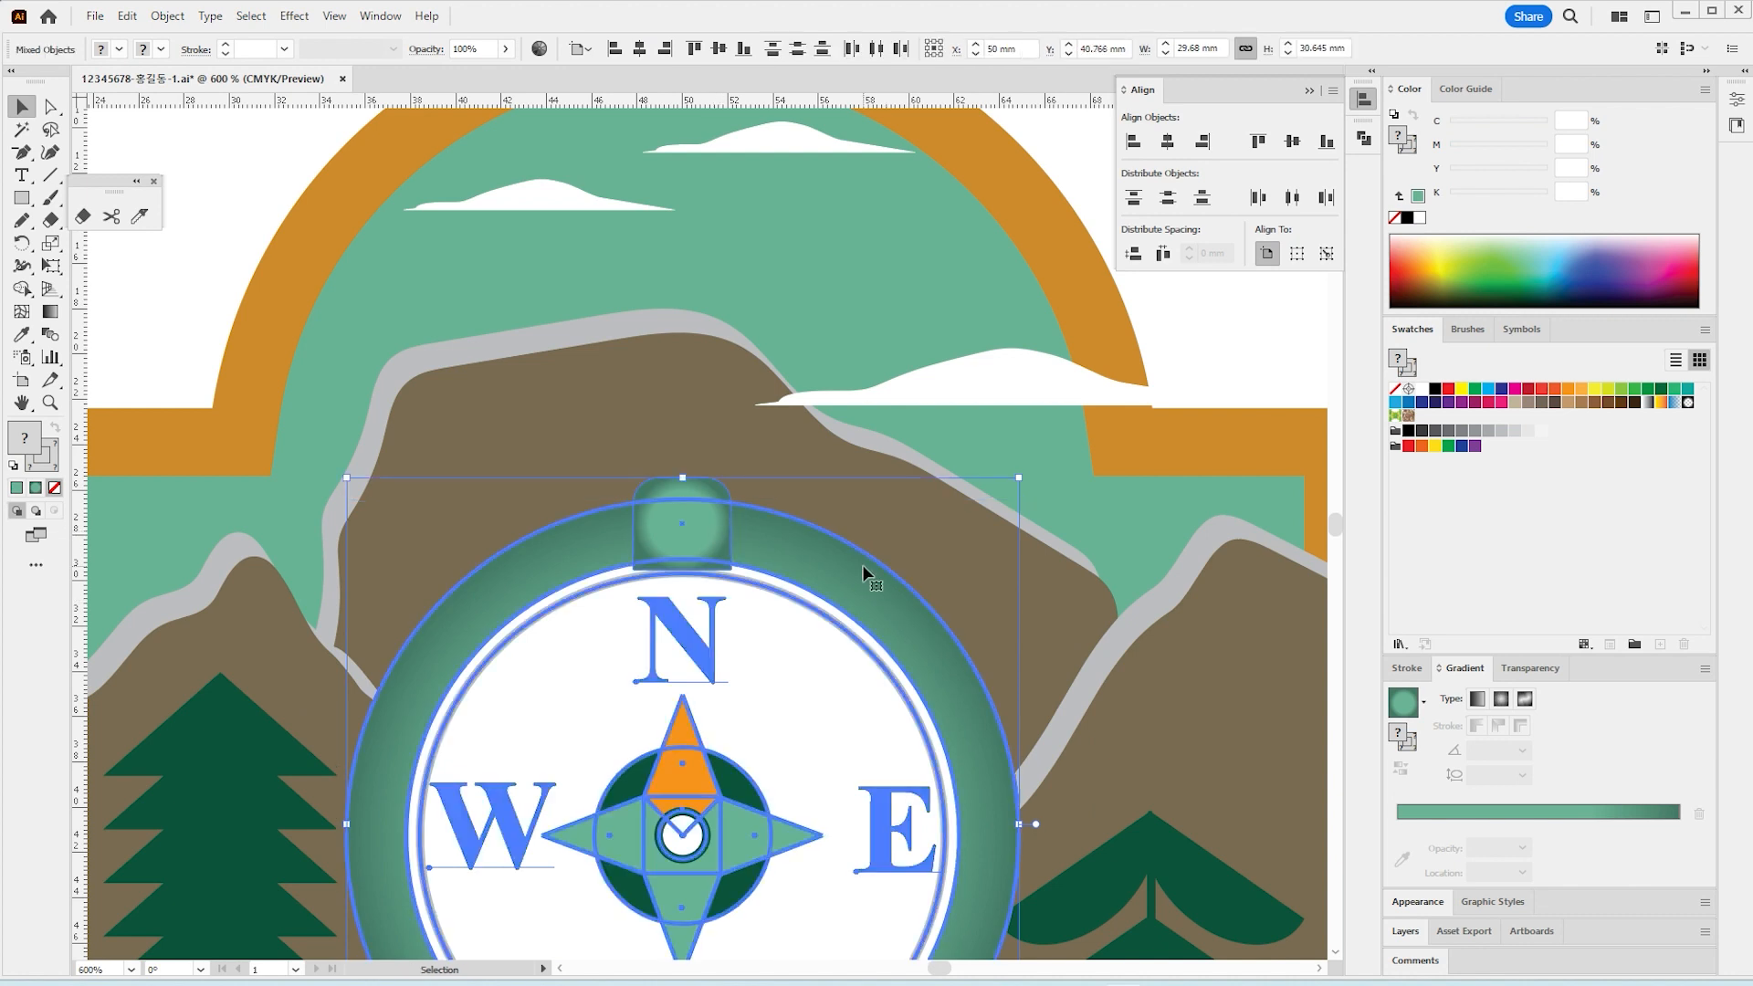
left_click(640, 49)
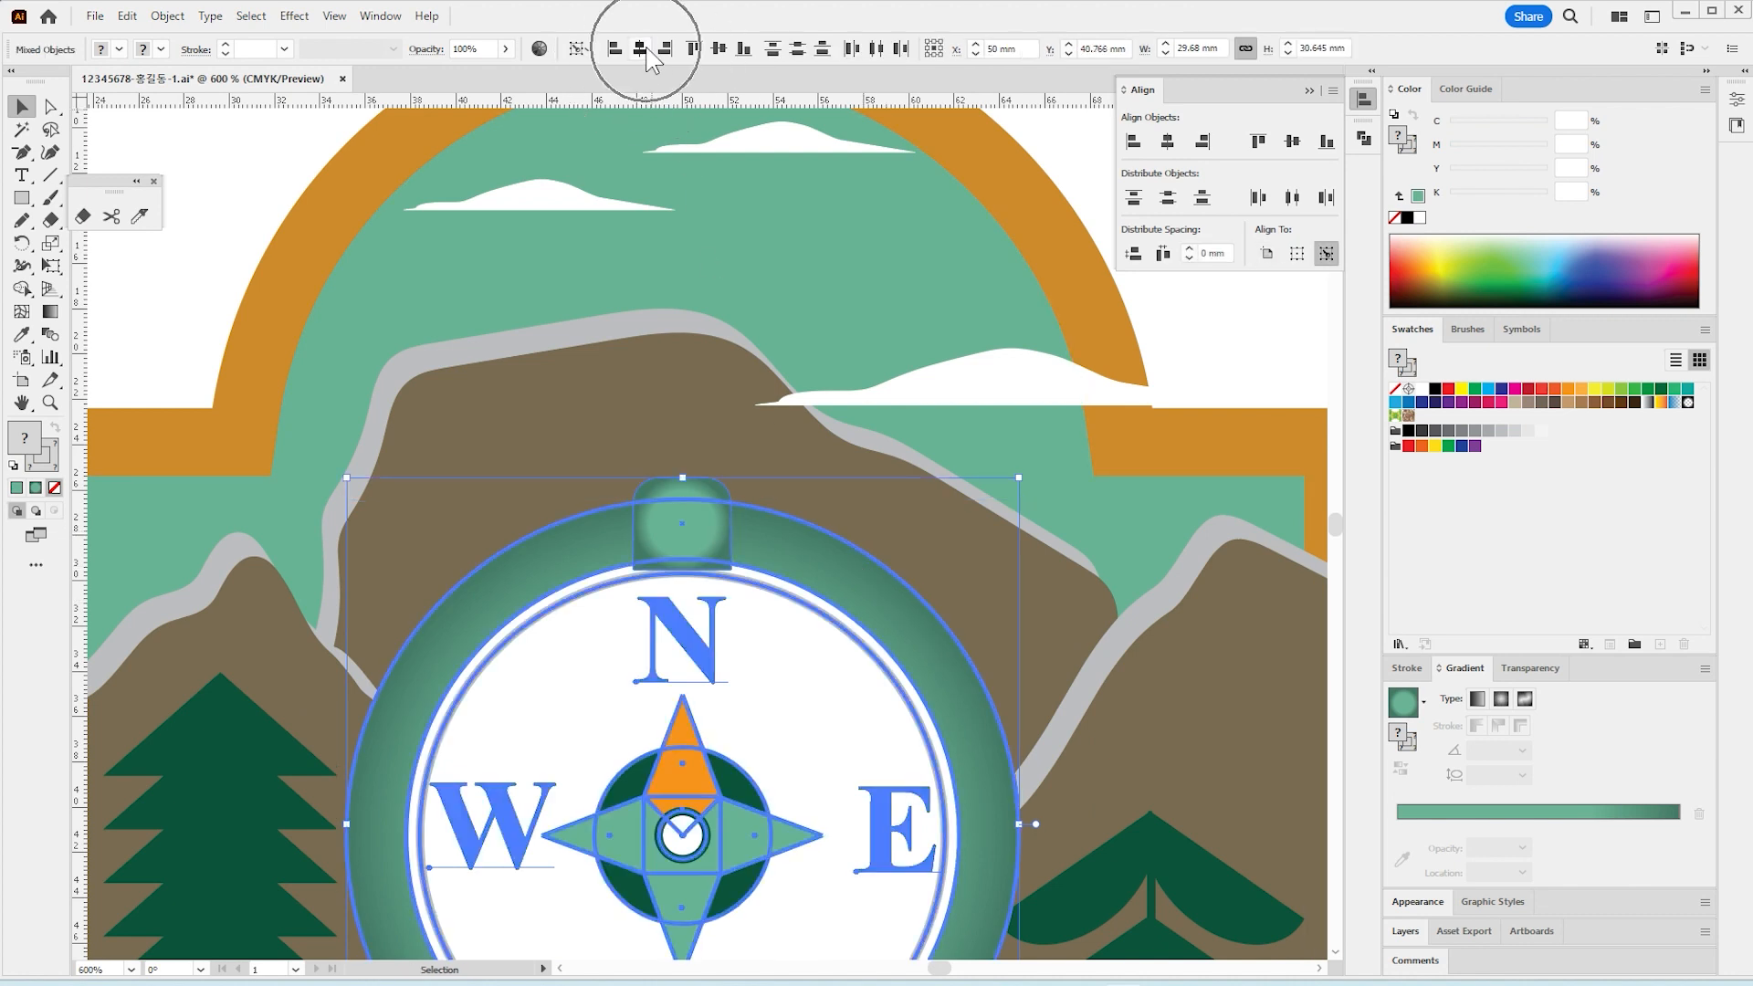
left_click(1192, 389)
Step: Draw a circle about 8.6 mm wide and place it centred over the upper part of the gradient tab
left_click_drag(601, 323, 989, 674)
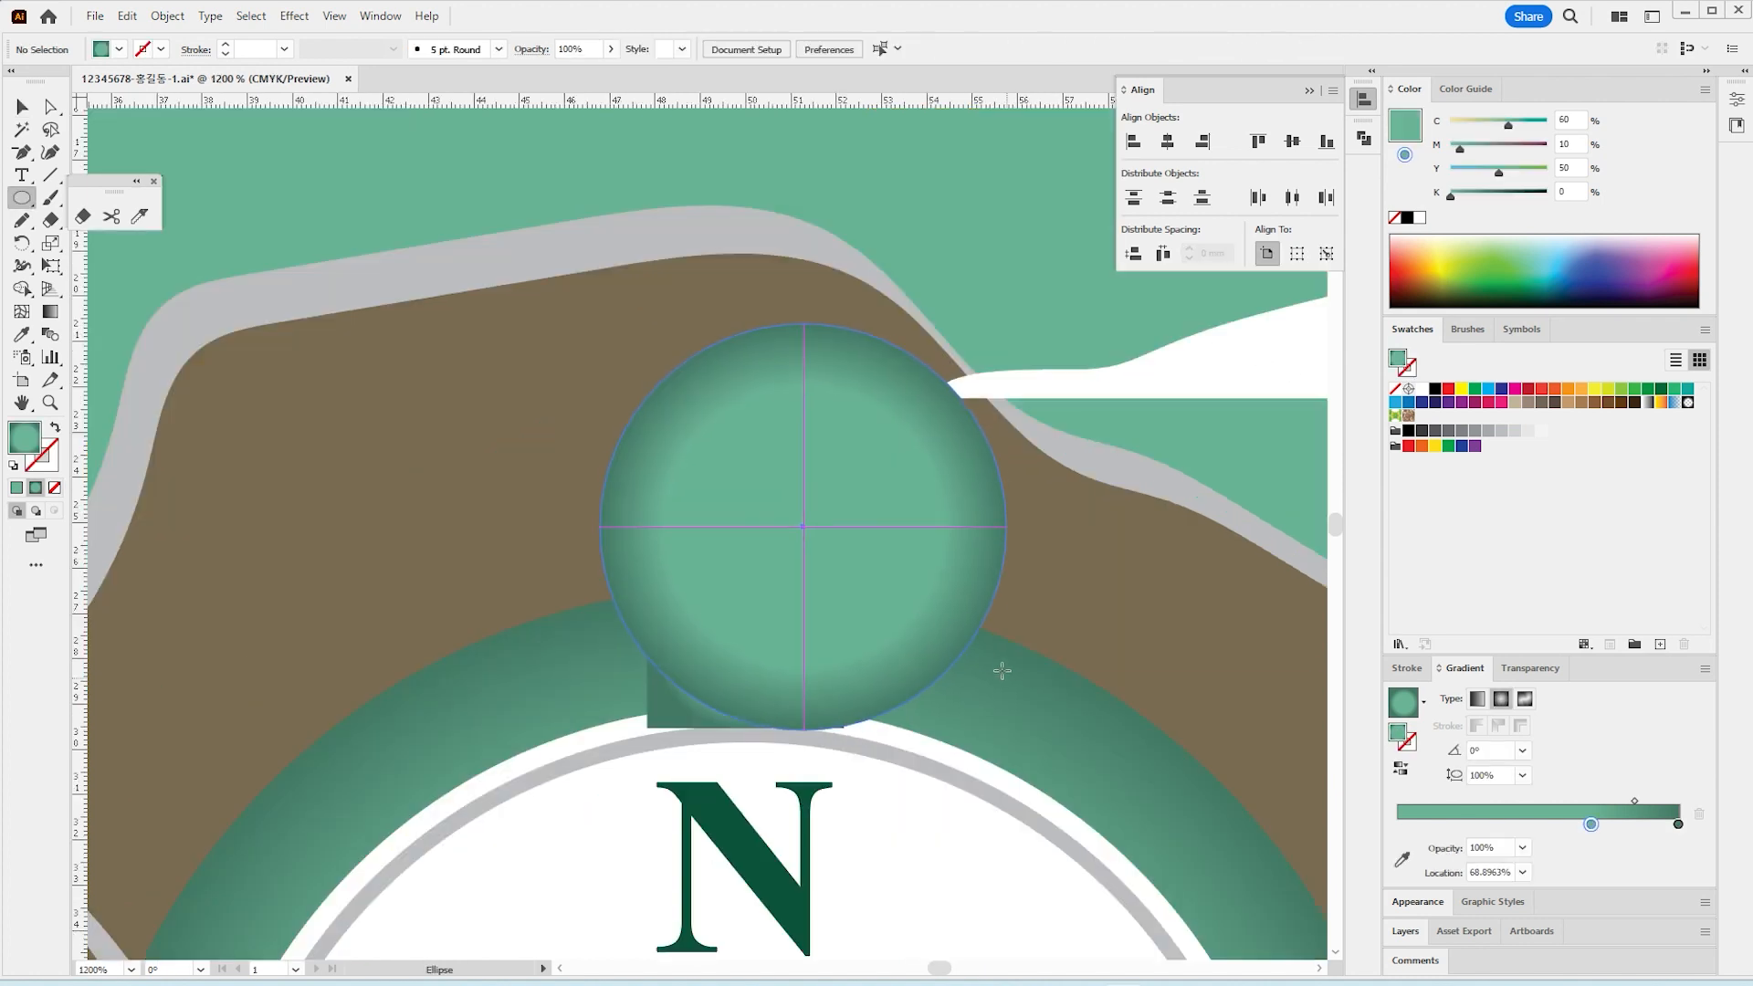
left_click(23, 108)
left_click_drag(801, 543, 753, 490)
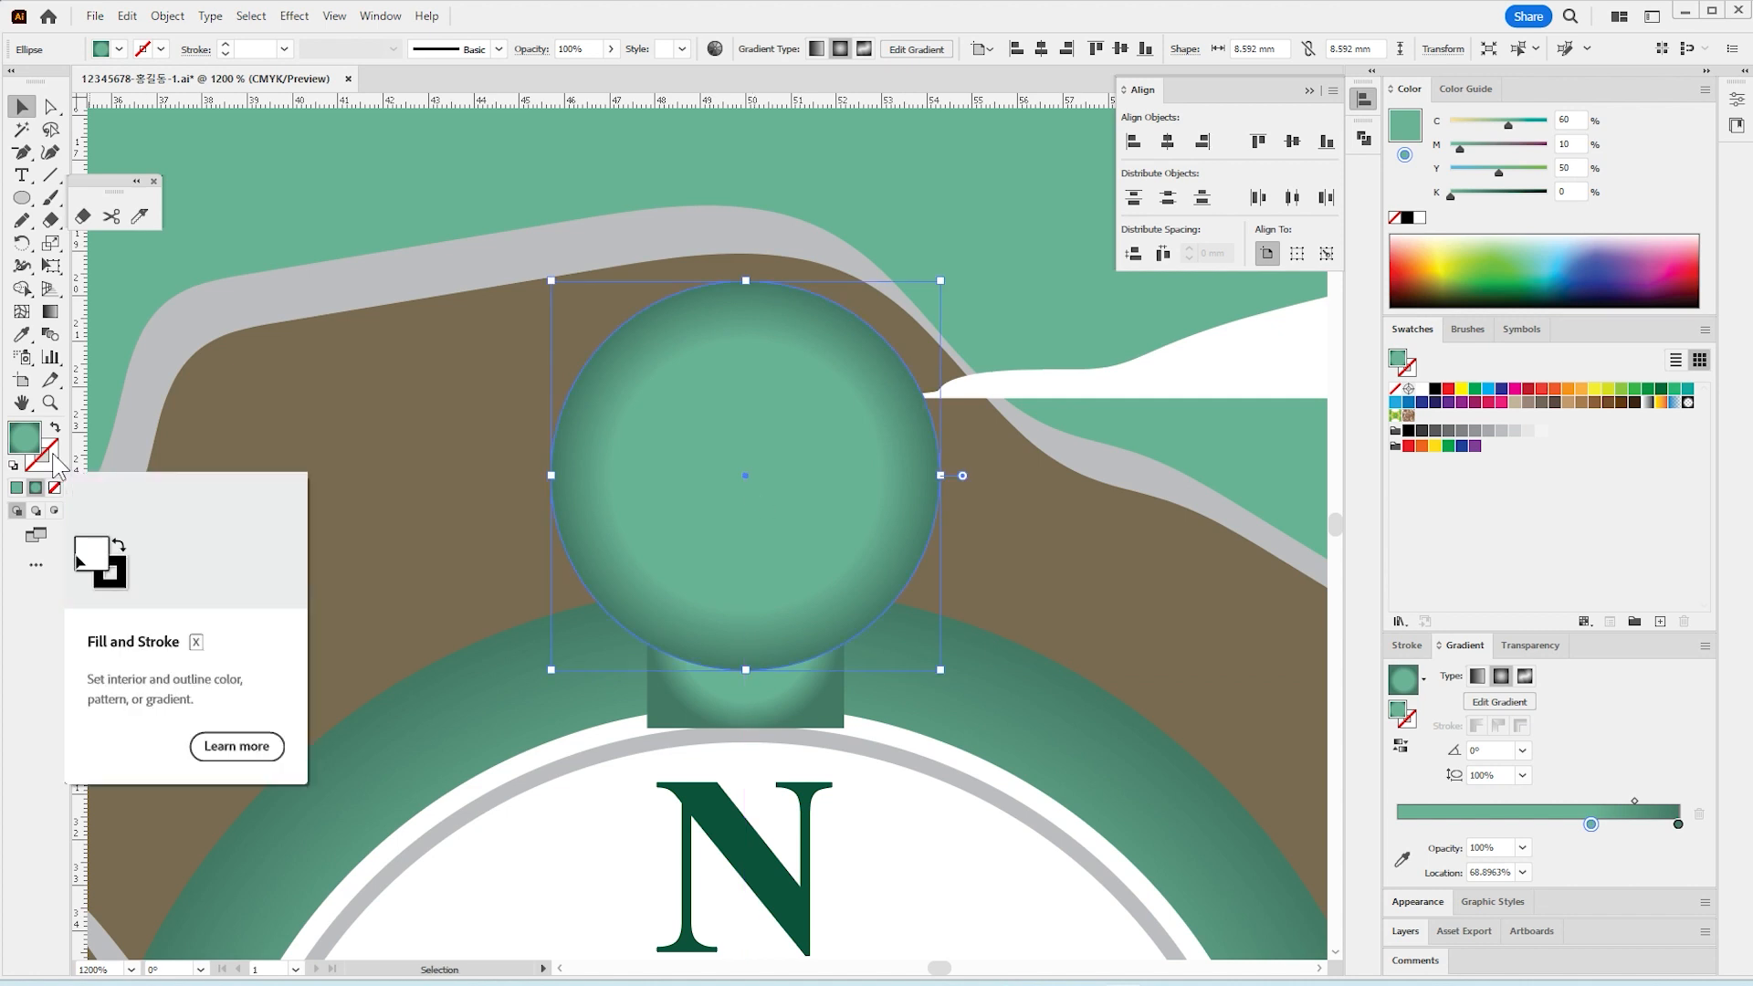
Step: Remove the circle's fill and give it a 3 pt outline in the light green sampled from the sky
left_click(54, 487)
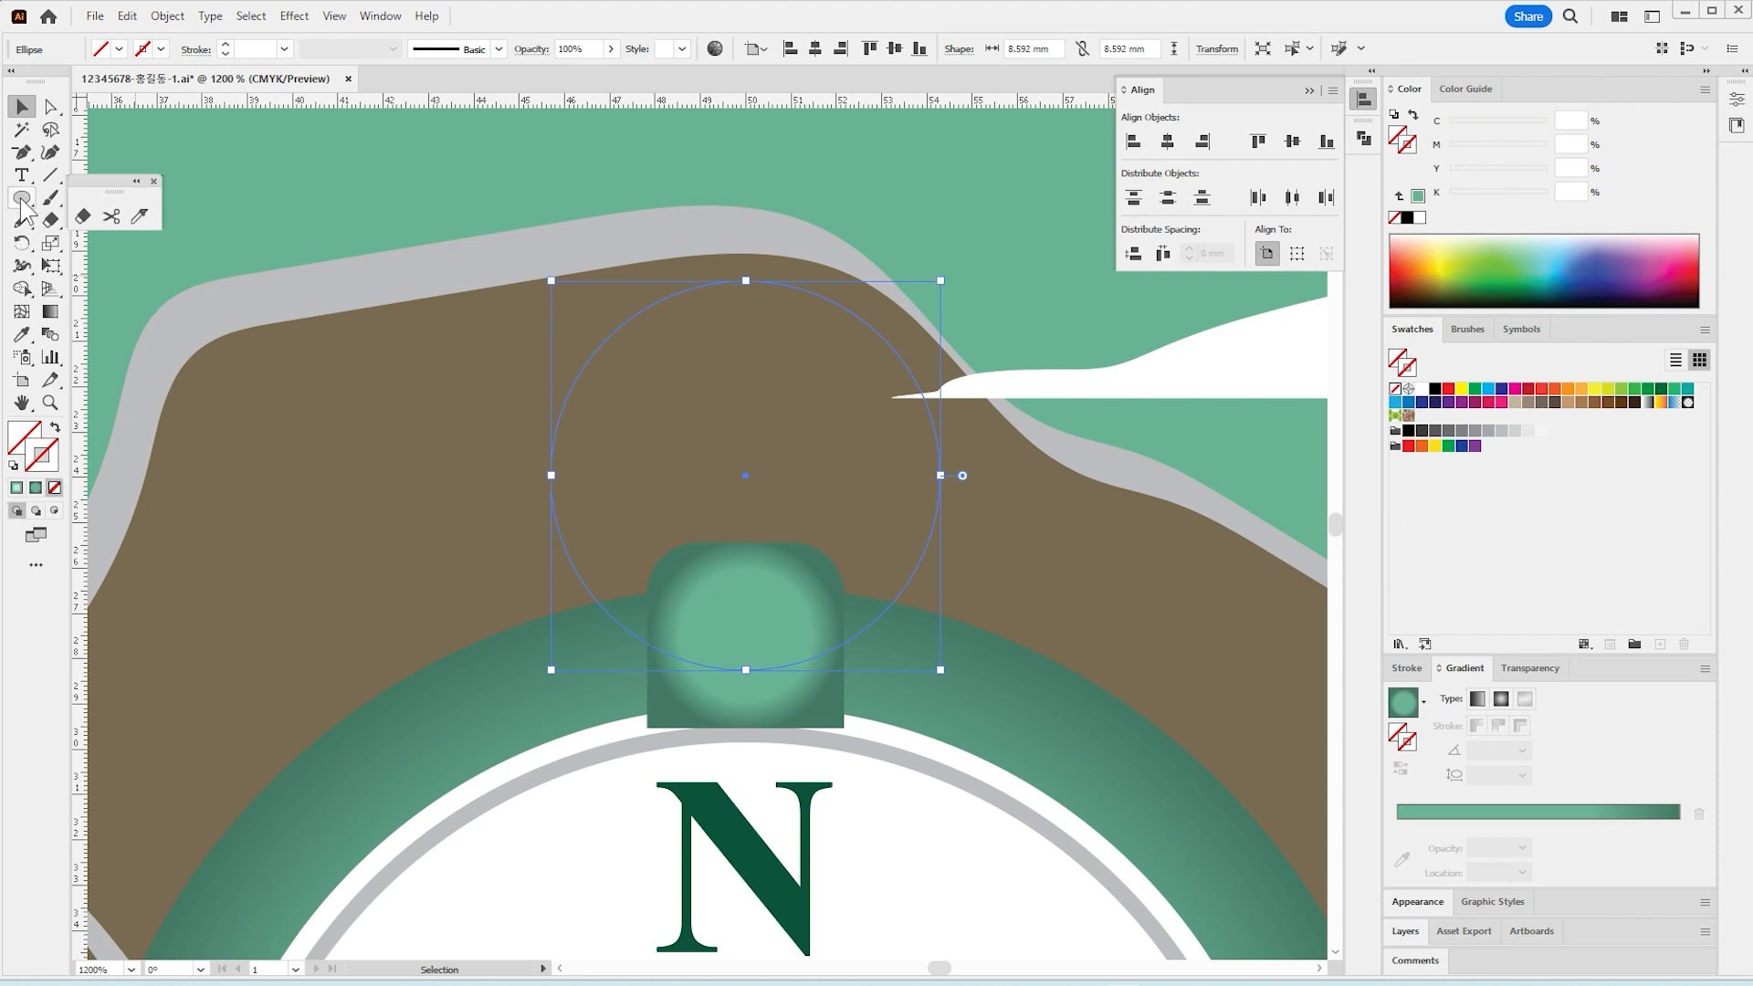
left_click(21, 334)
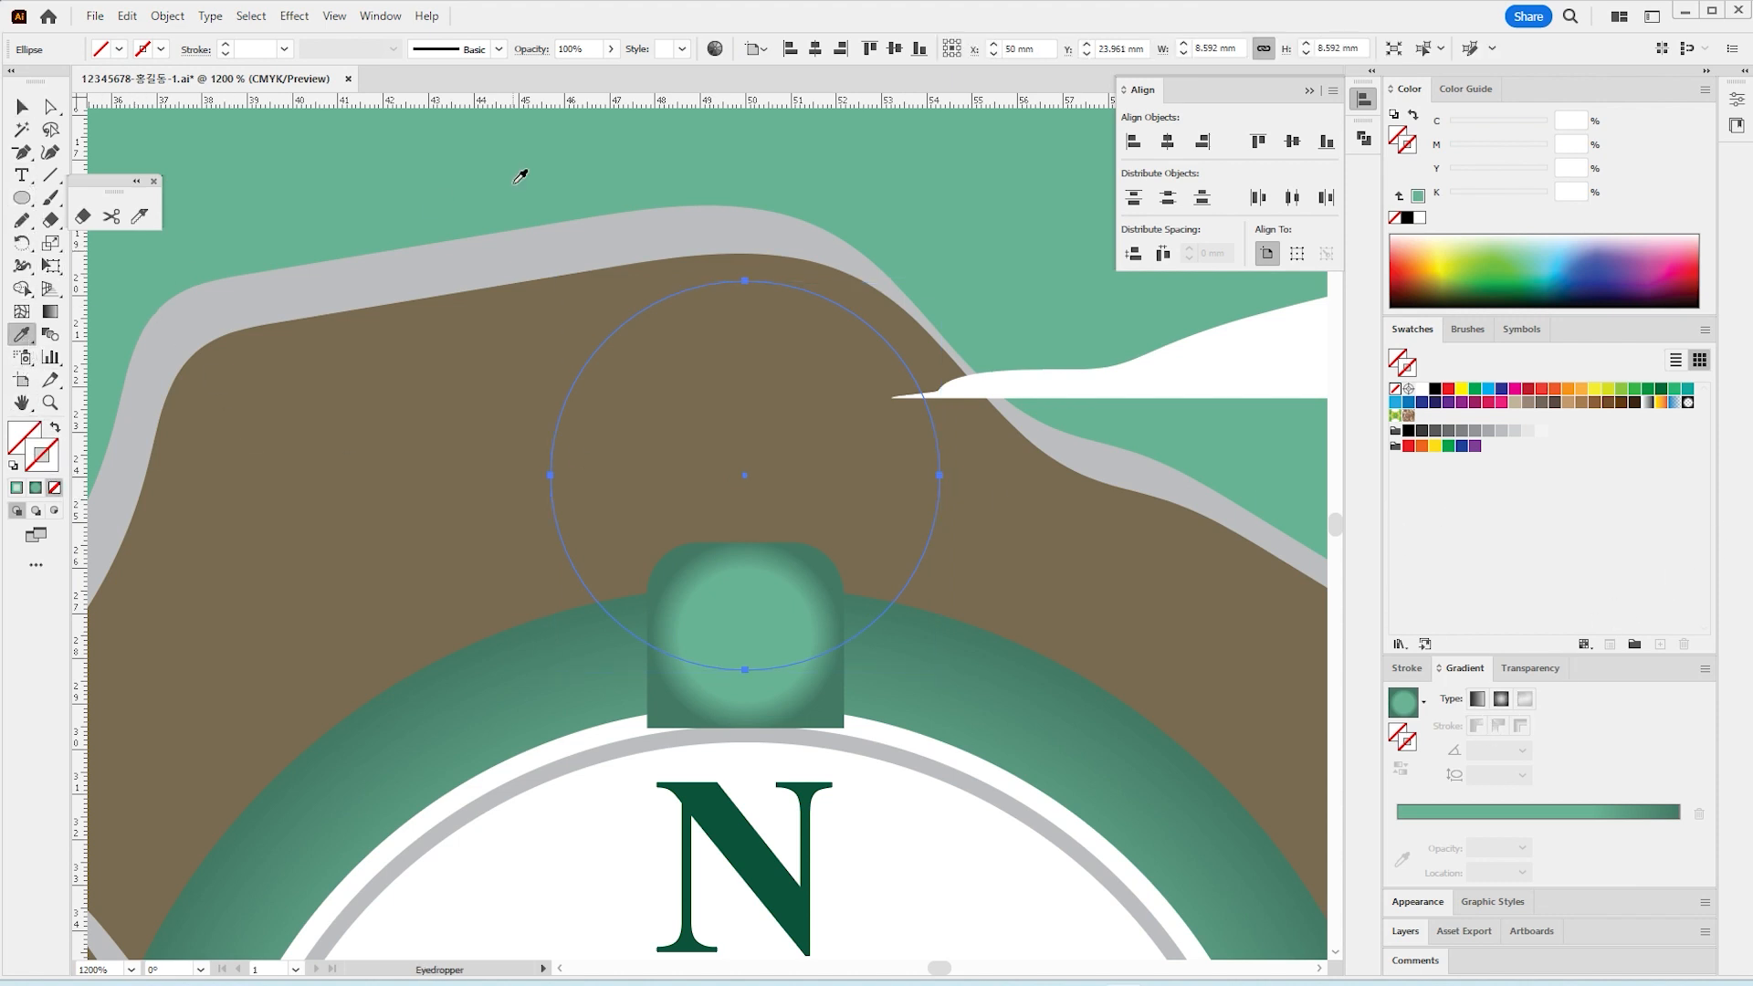
left_click(521, 176, "shift")
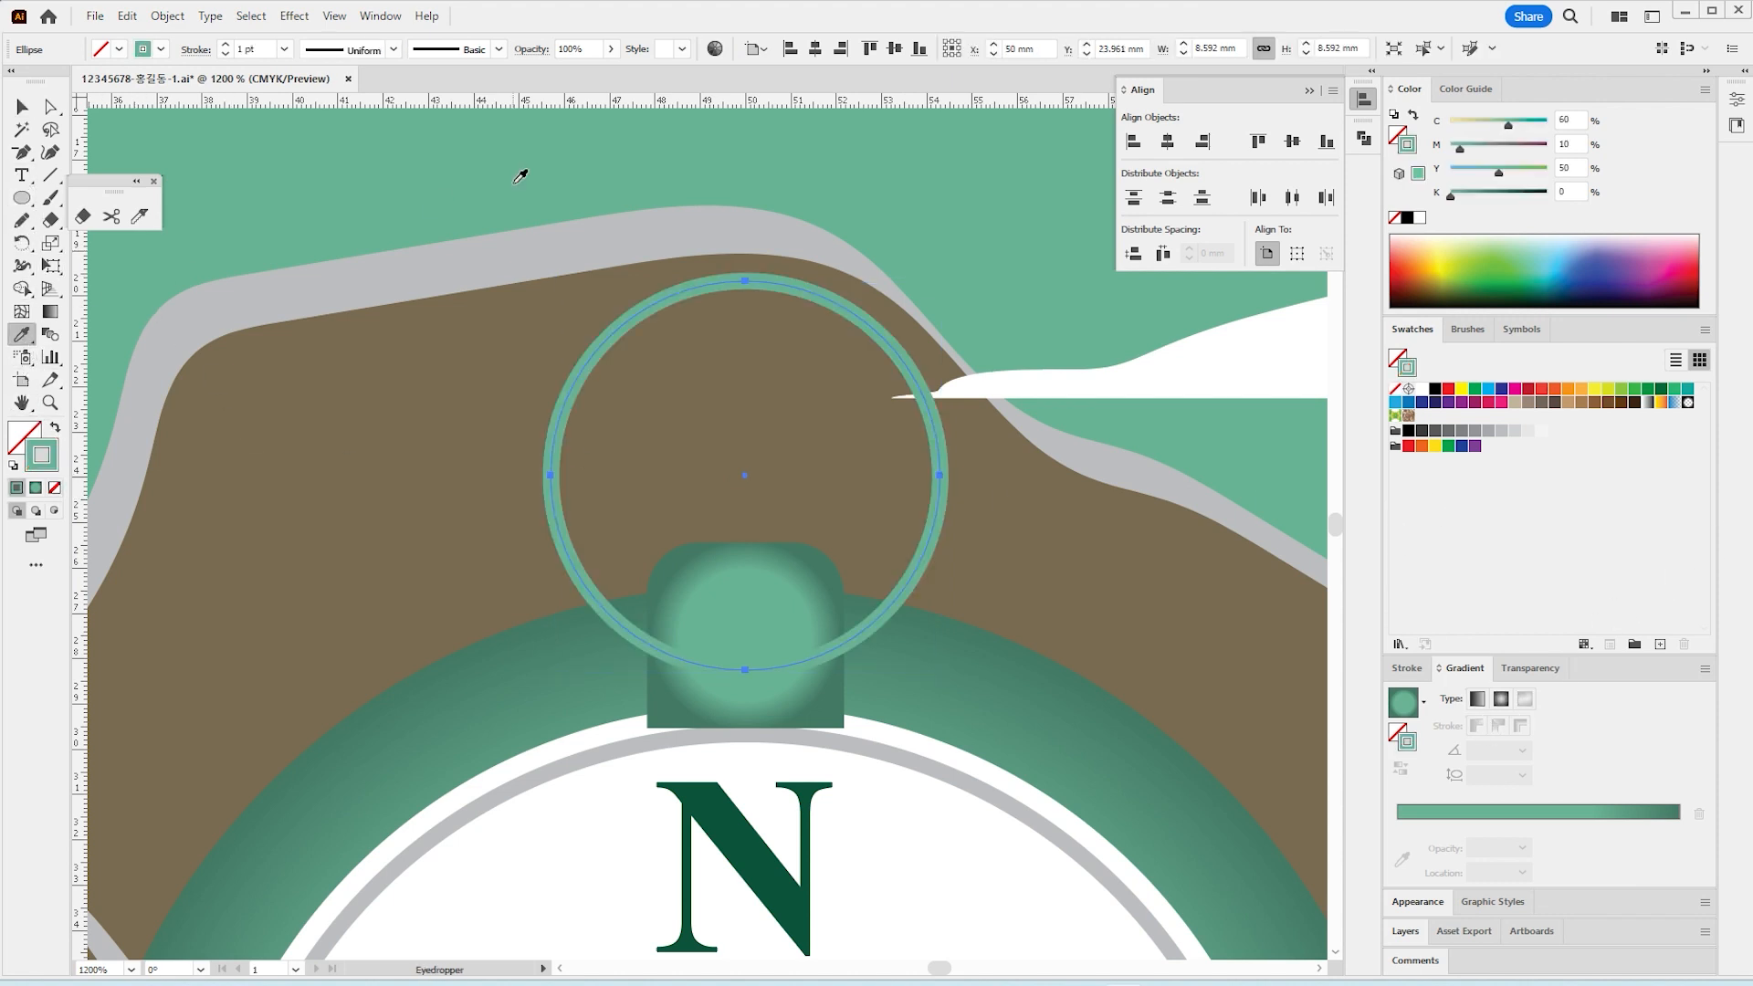
left_click(1407, 667)
left_click(1456, 594)
left_click(1455, 594)
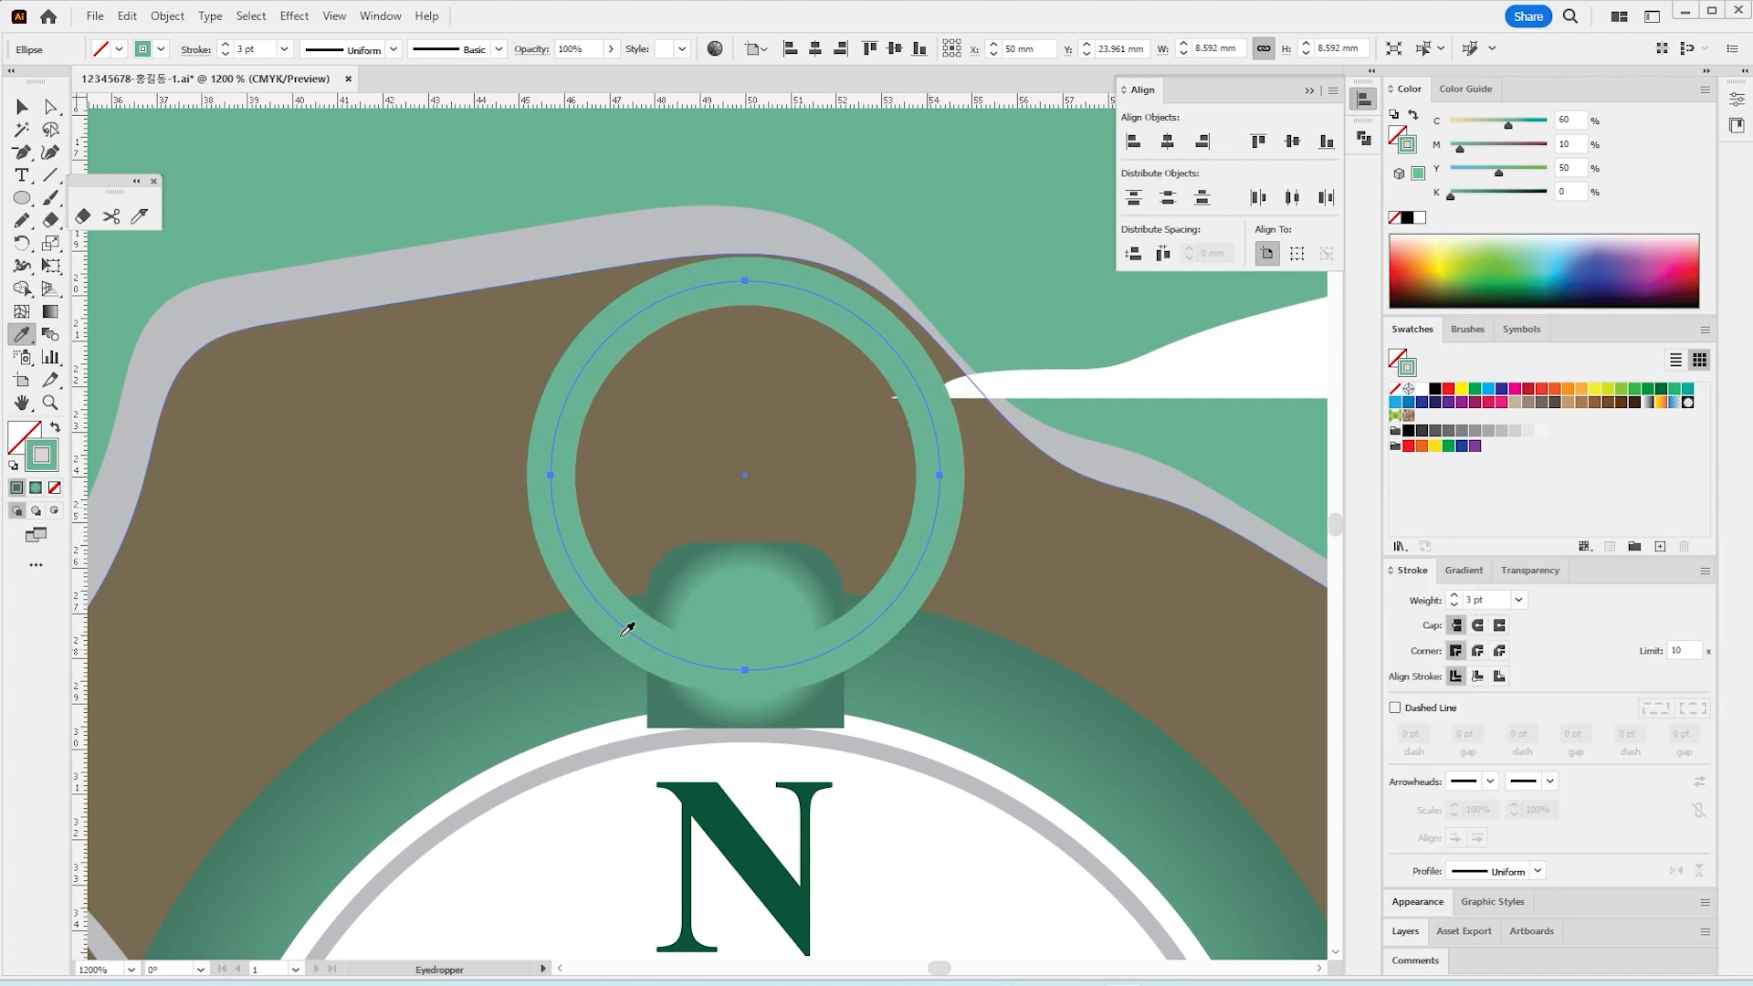
Step: Shrink the ring to about 5.9 mm wide with a 2 pt outline and centre it horizontally above the compass
key("ctrl+0")
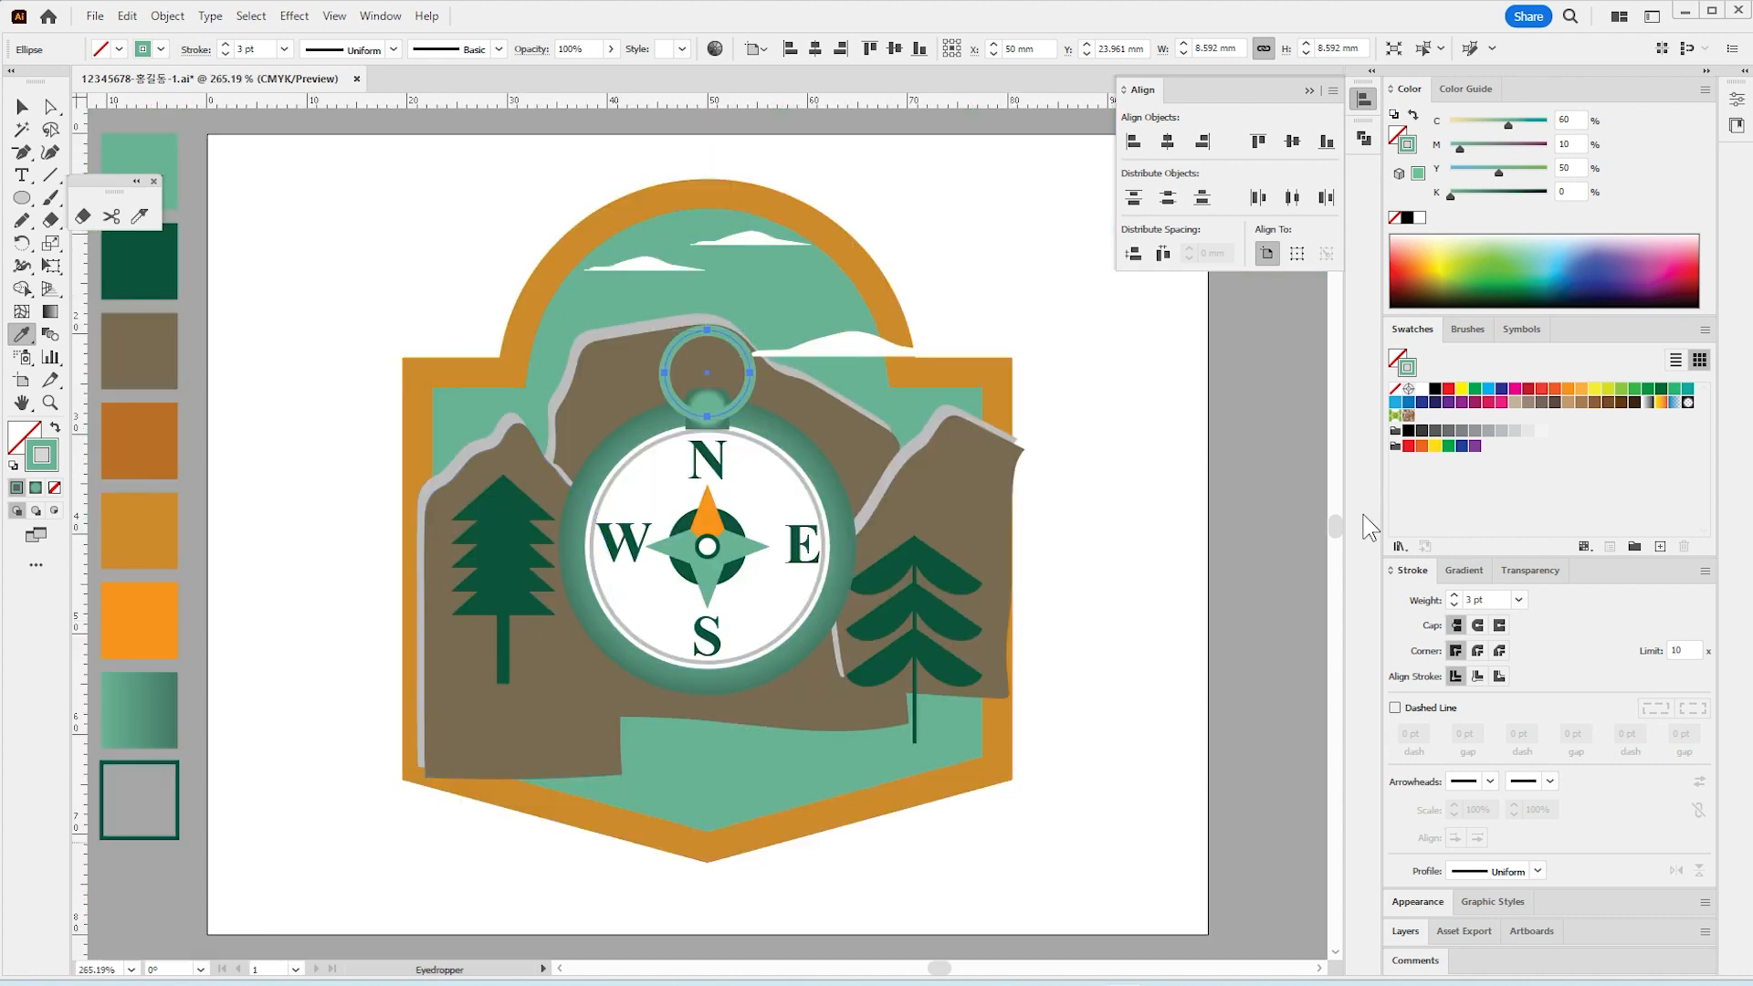
left_click(22, 106)
left_click(785, 435)
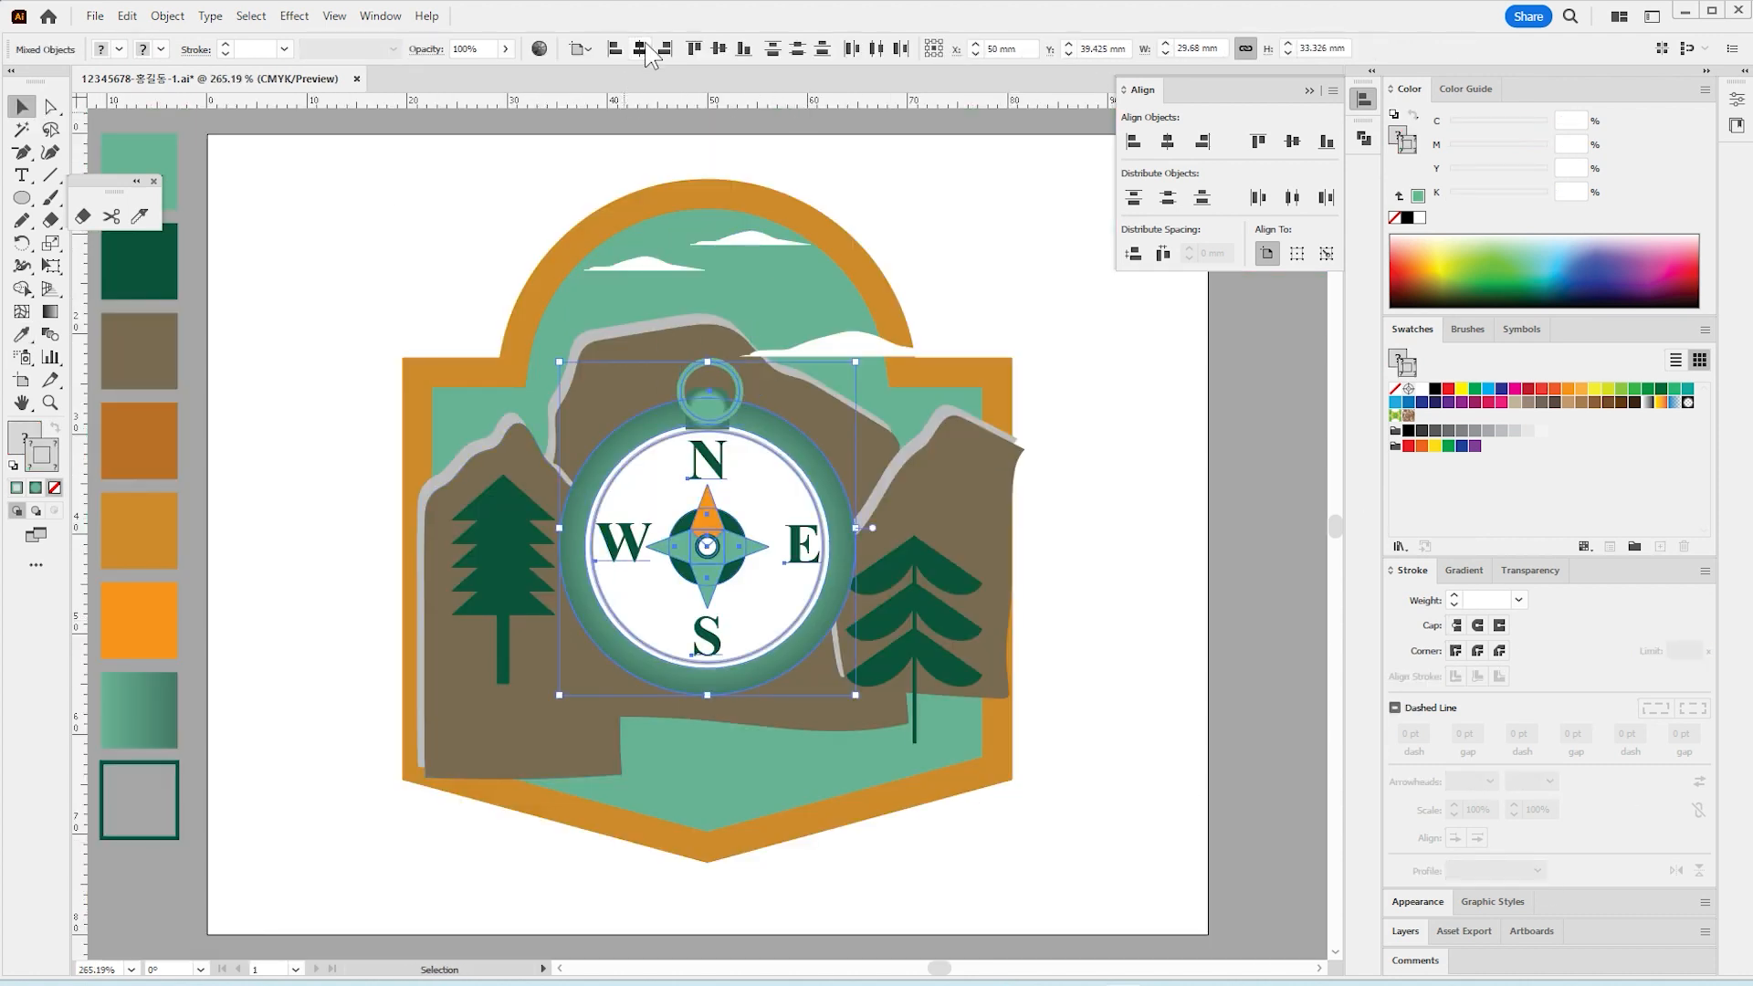
left_click(1049, 575)
left_click(741, 404)
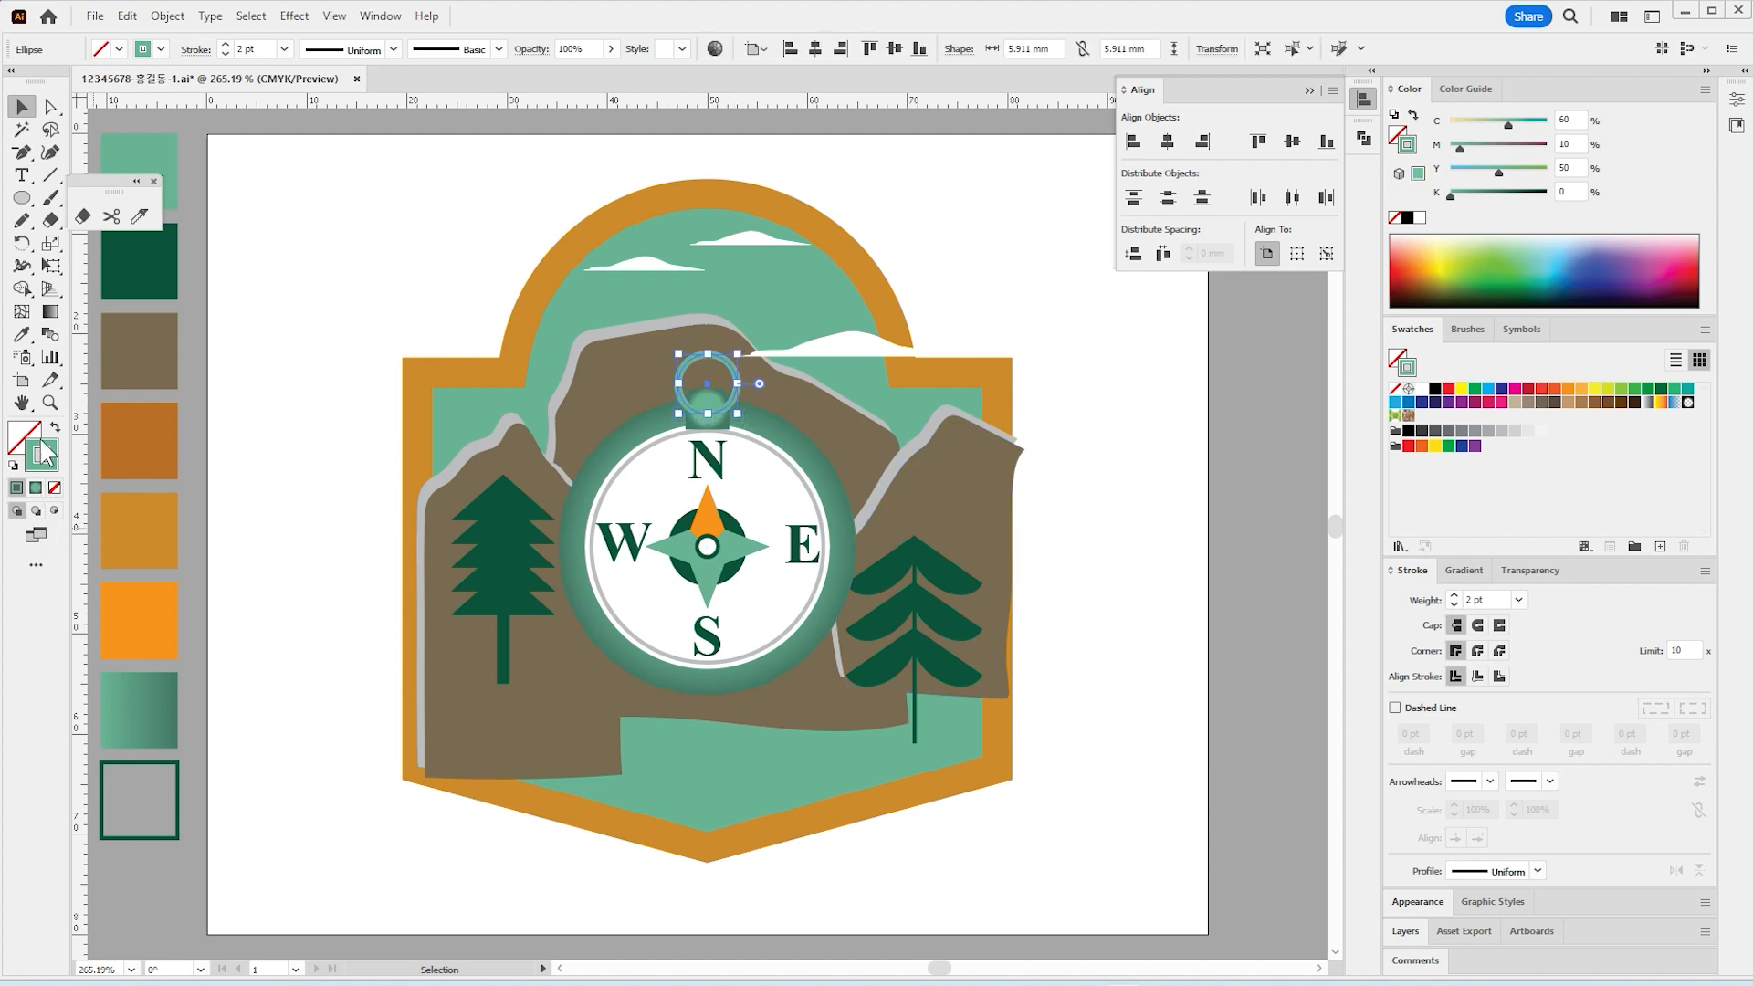
Step: Bring the gradient tab in front of the hanging ring
left_click(50, 403)
left_click(737, 410)
left_click(697, 580)
left_click(697, 581)
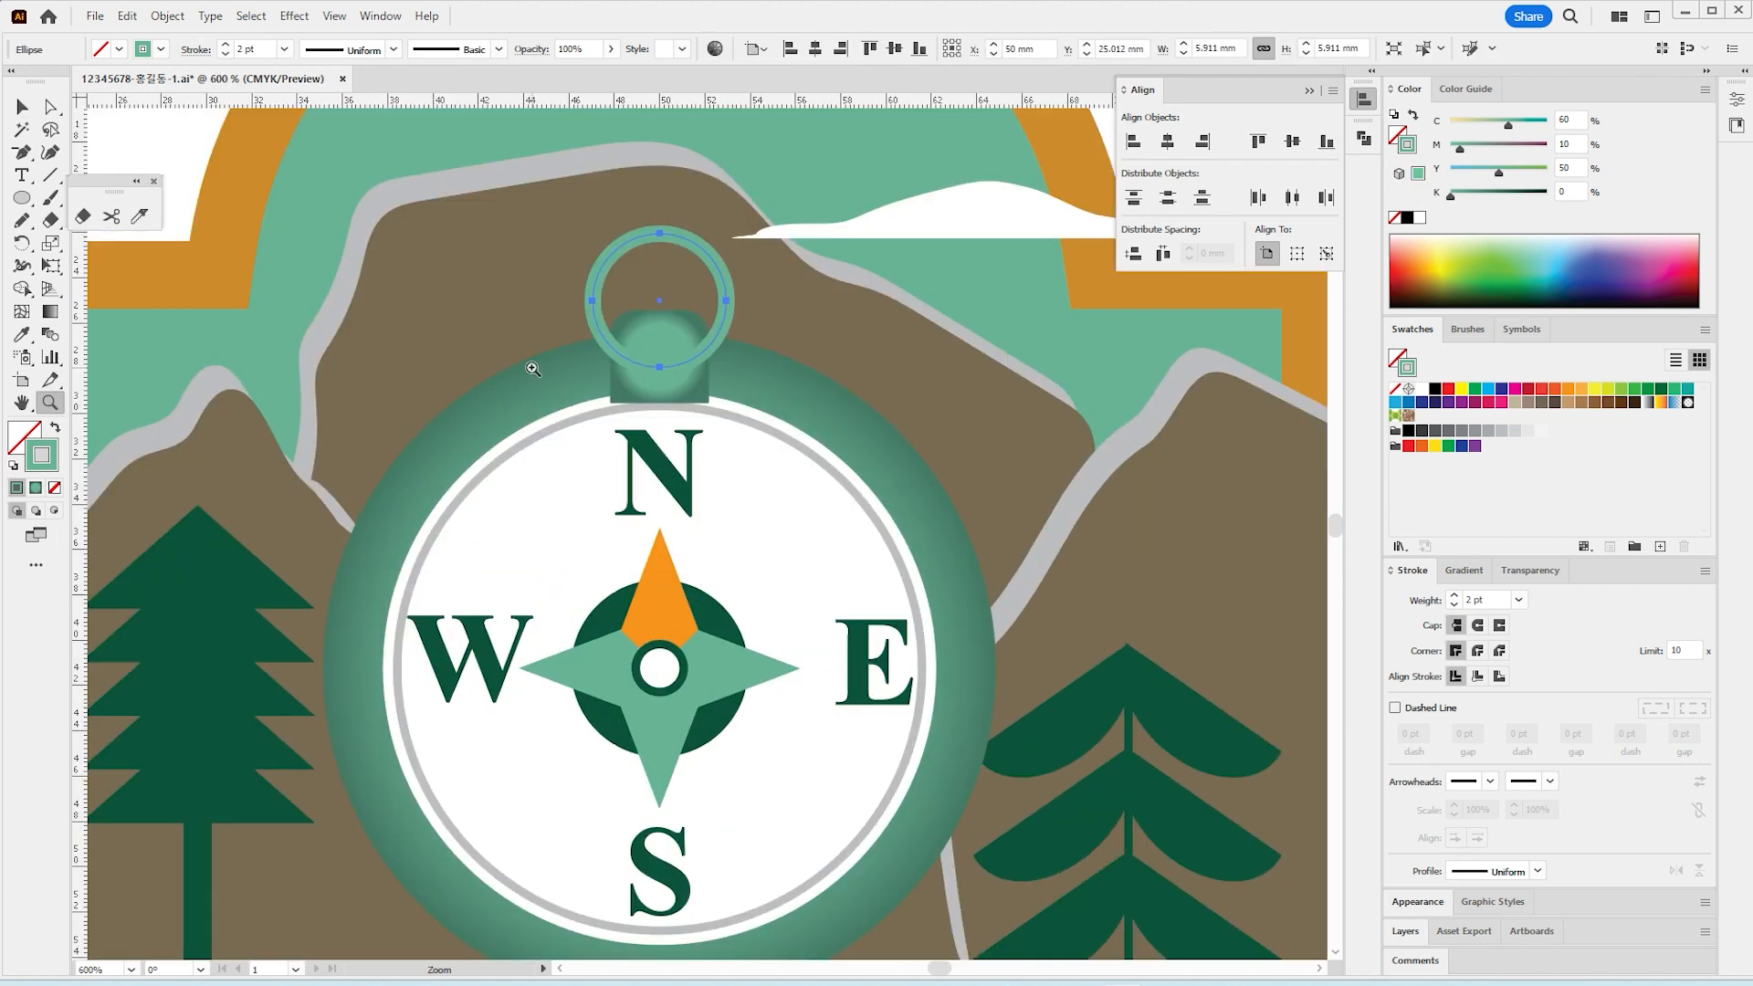
left_click(22, 106)
left_click(664, 338)
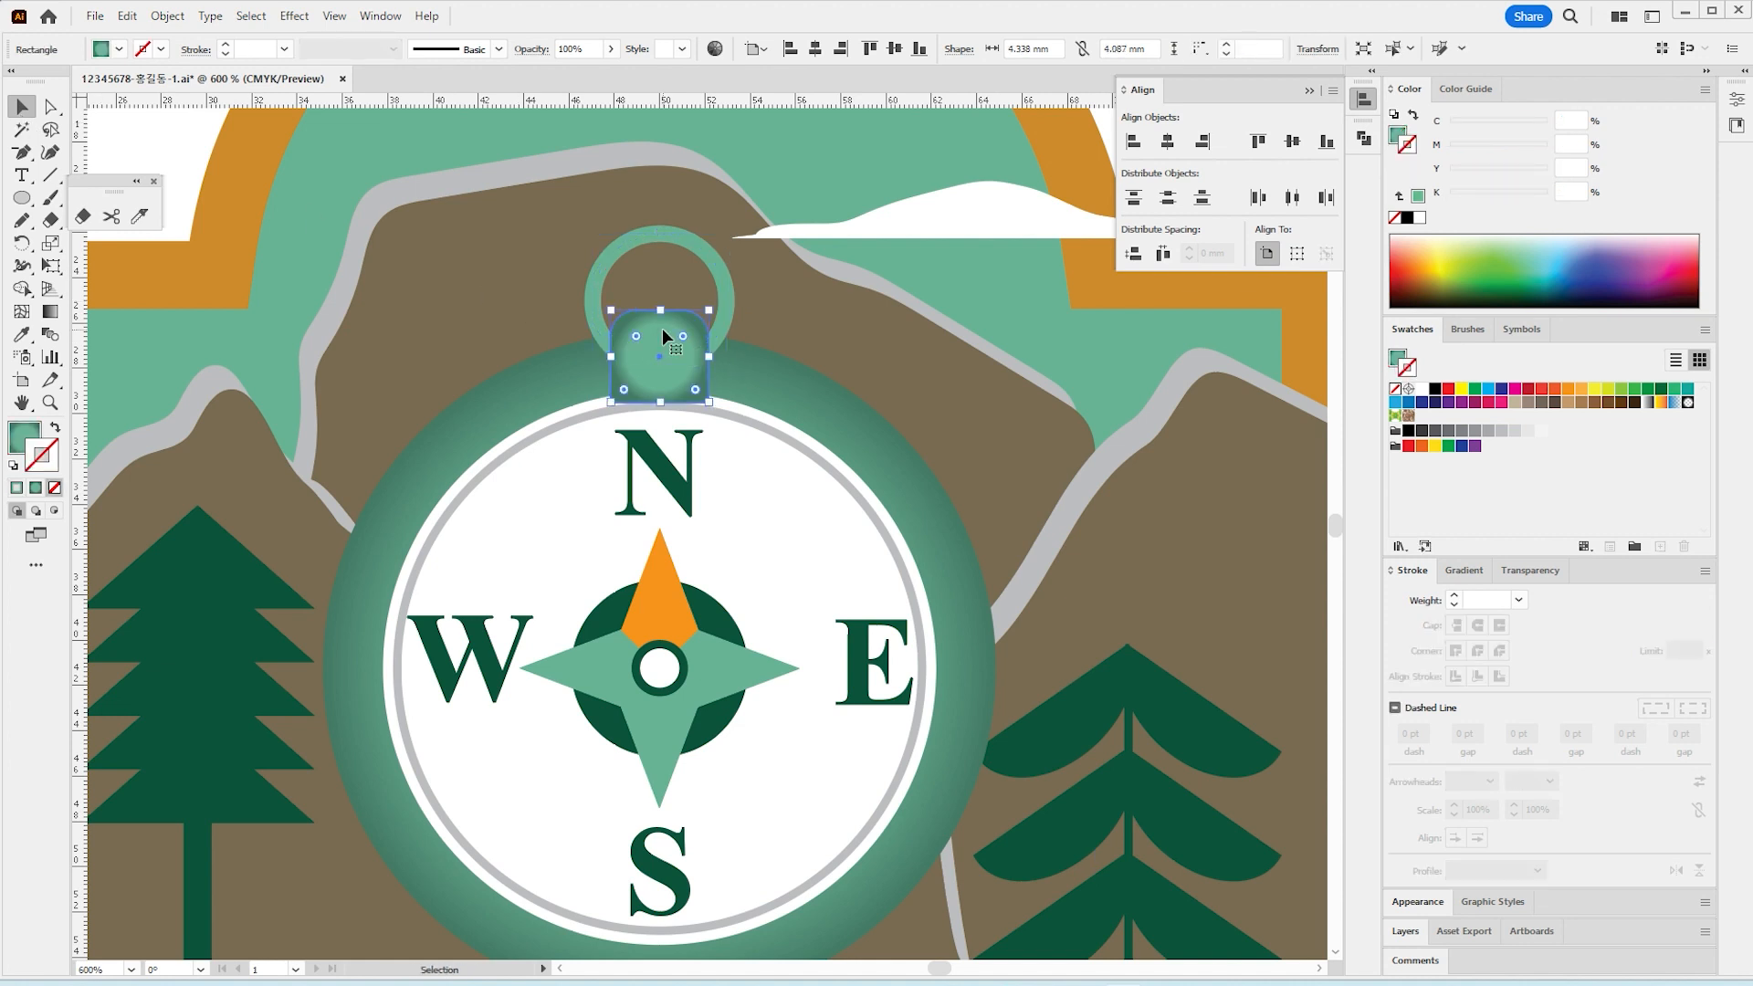
key("ctrl+alt+2")
Step: Ungroup the compass into its separate parts
left_click(787, 422)
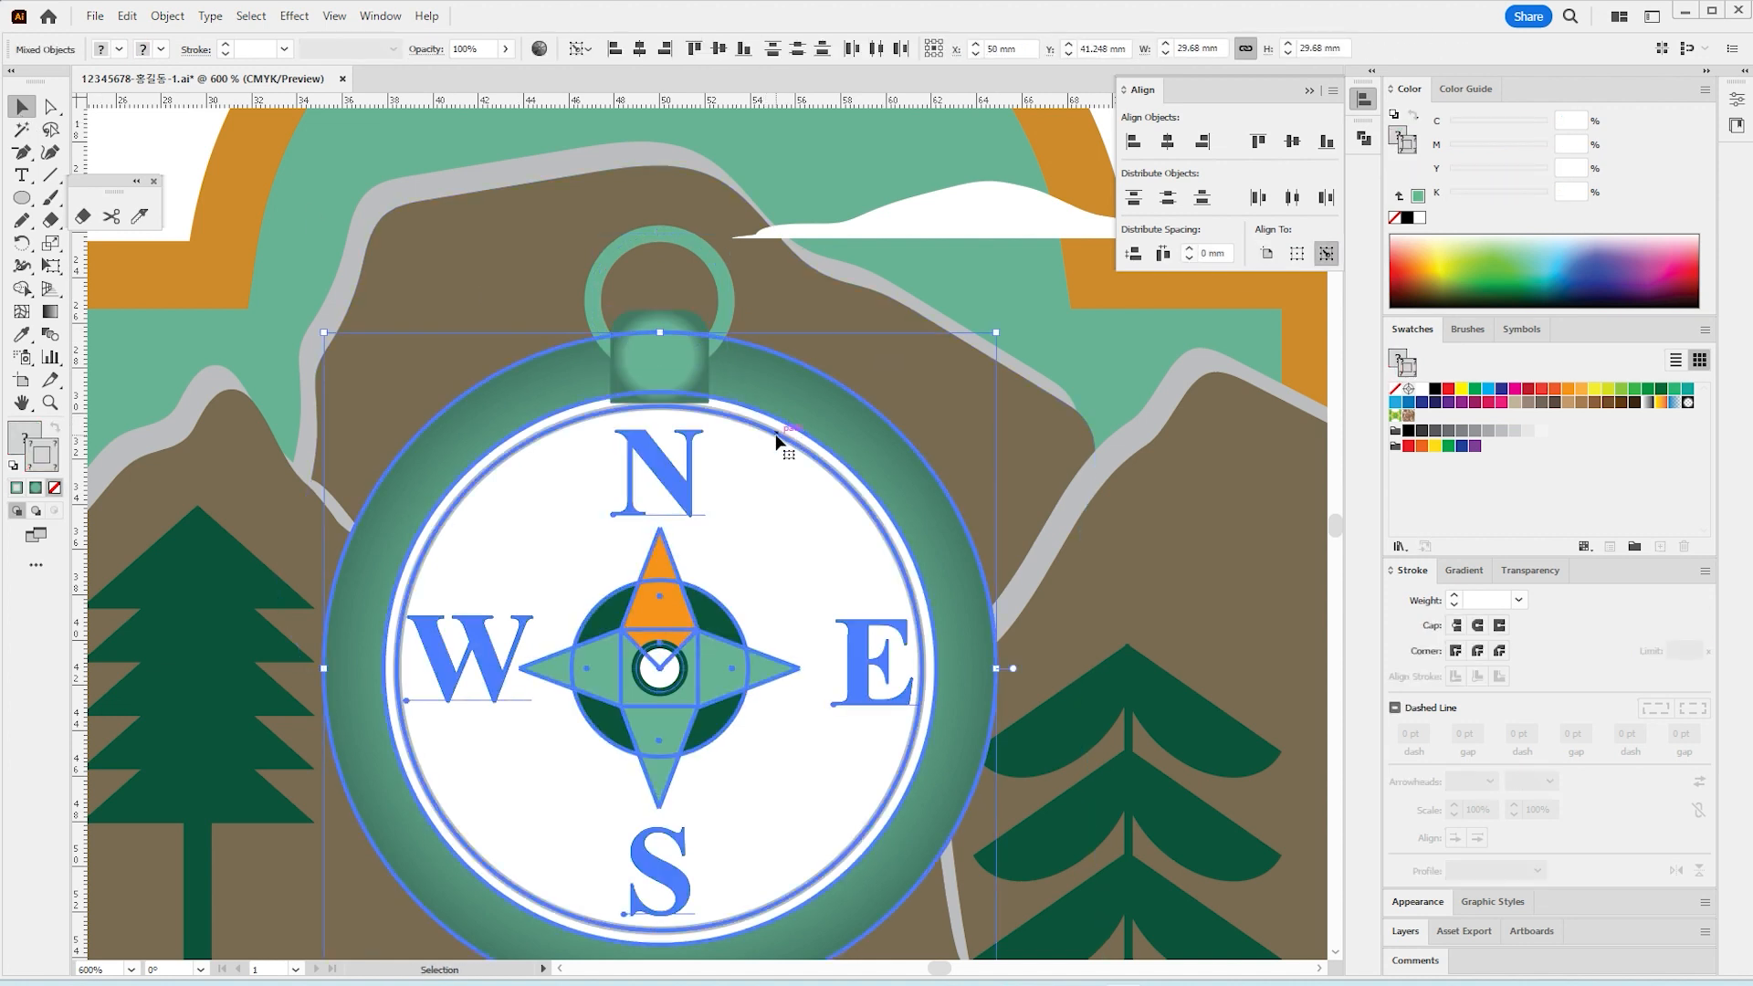
left_click(776, 433)
key("ctrl+g")
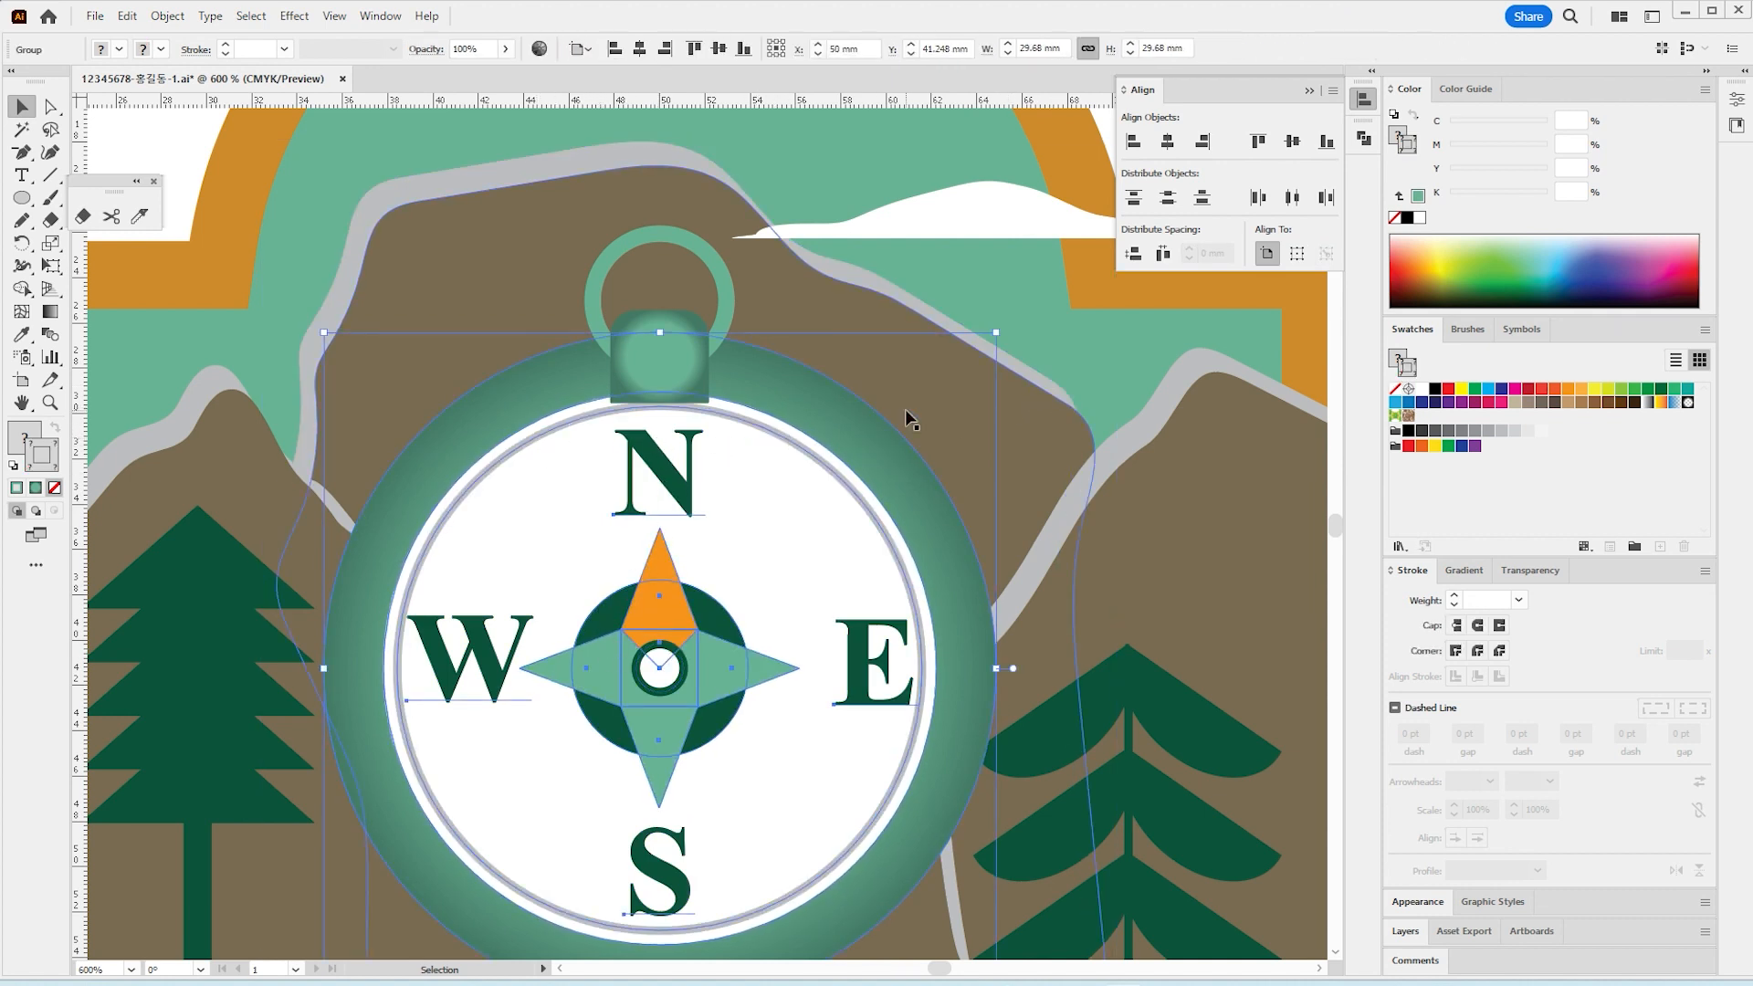
key("ctrl+2")
left_click(744, 447)
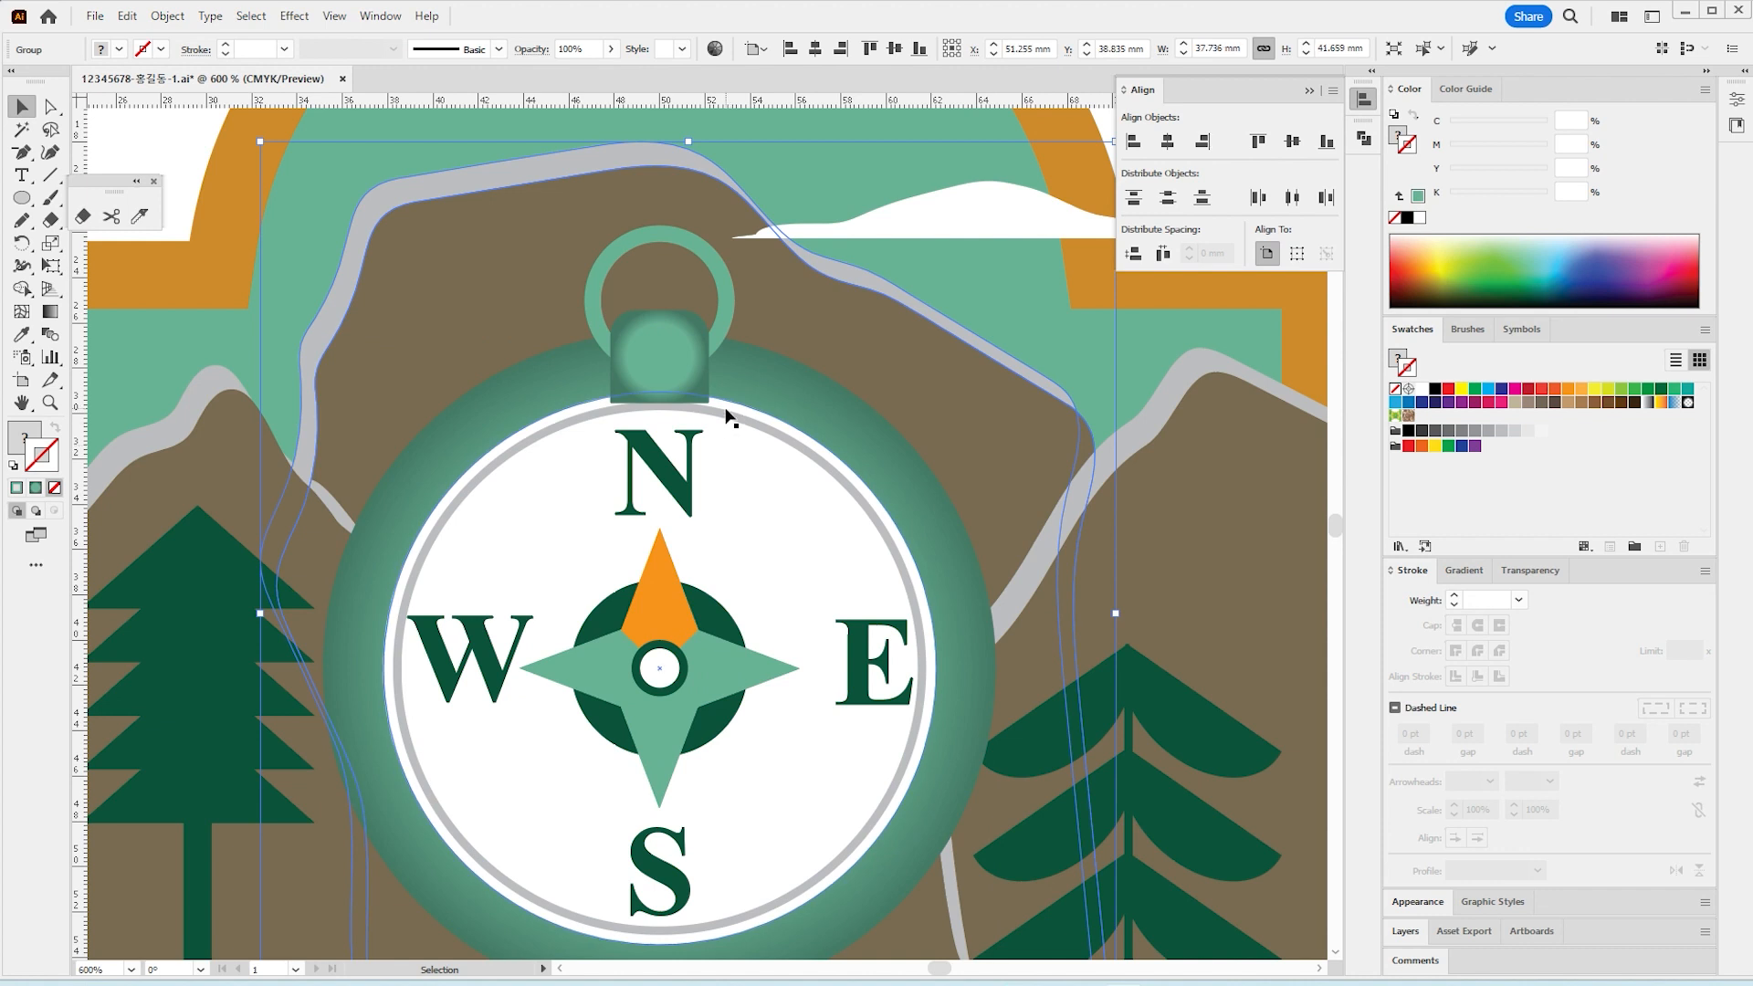
Step: Group the dial, letters, star needle, centre circle, outer ring, gradient tab and hanging ring into one compass object
left_click(724, 408)
left_click(695, 493, "shift")
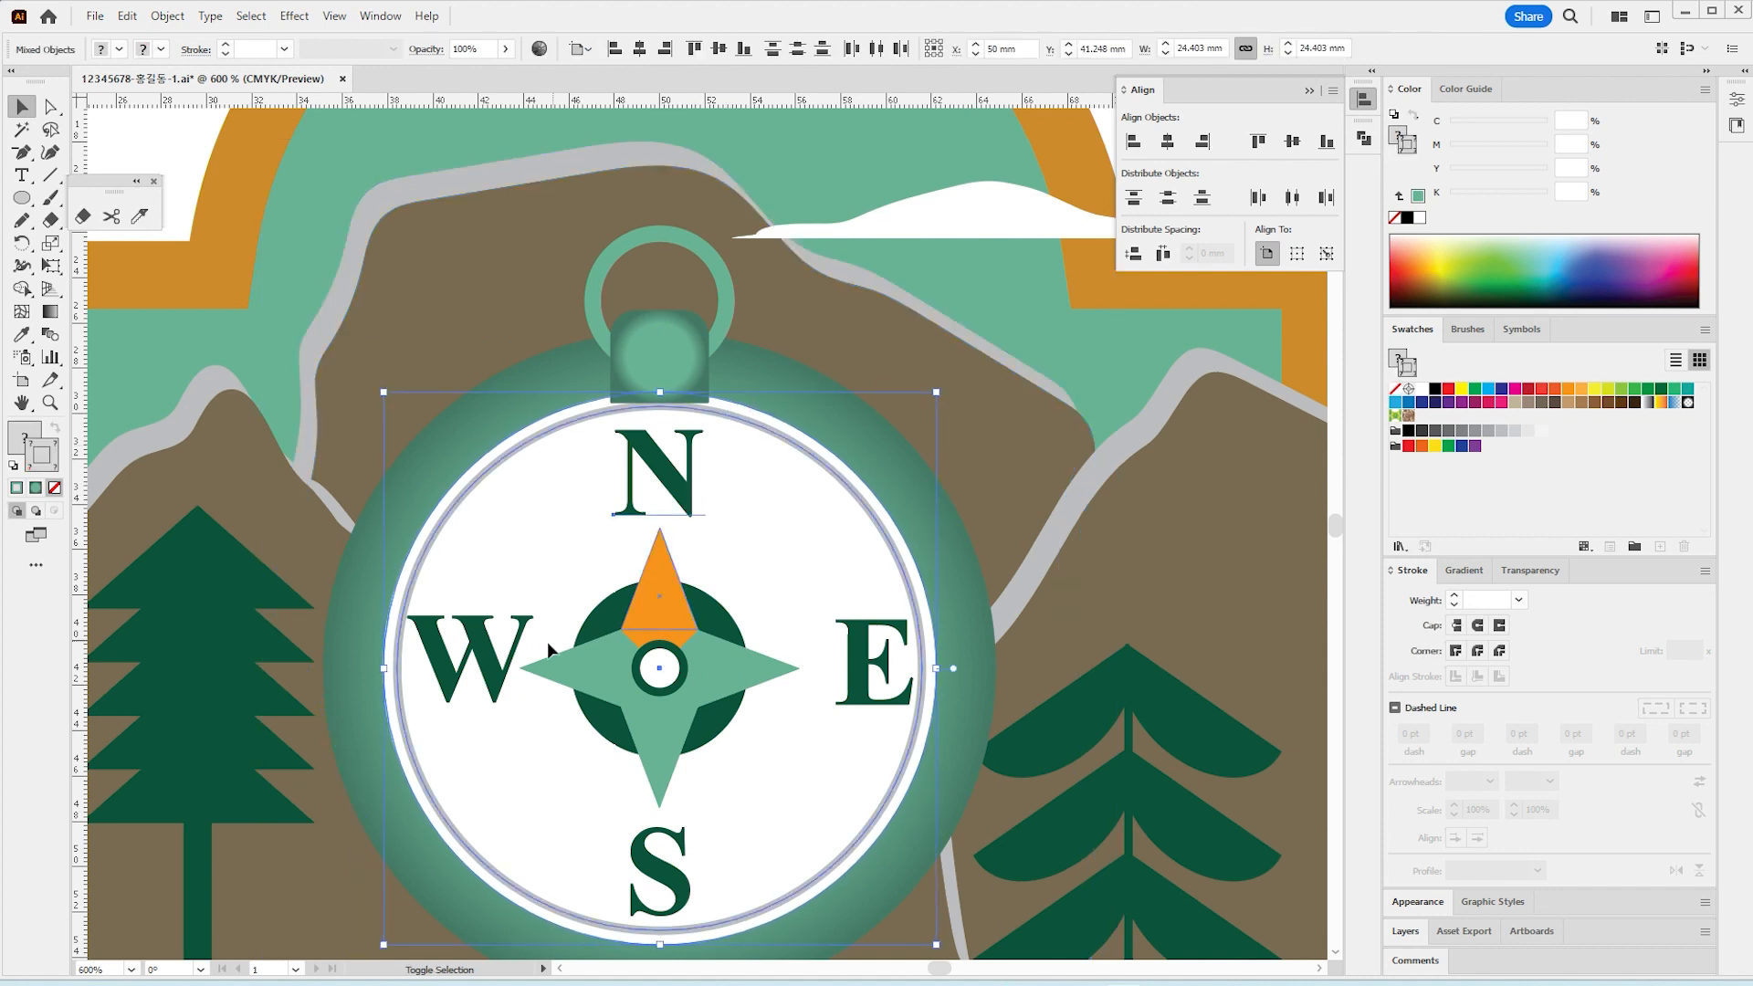
left_click(518, 657, "shift")
left_click(646, 691, "shift")
left_click(874, 686, "shift")
left_click(680, 863, "shift")
left_click(710, 699, "shift")
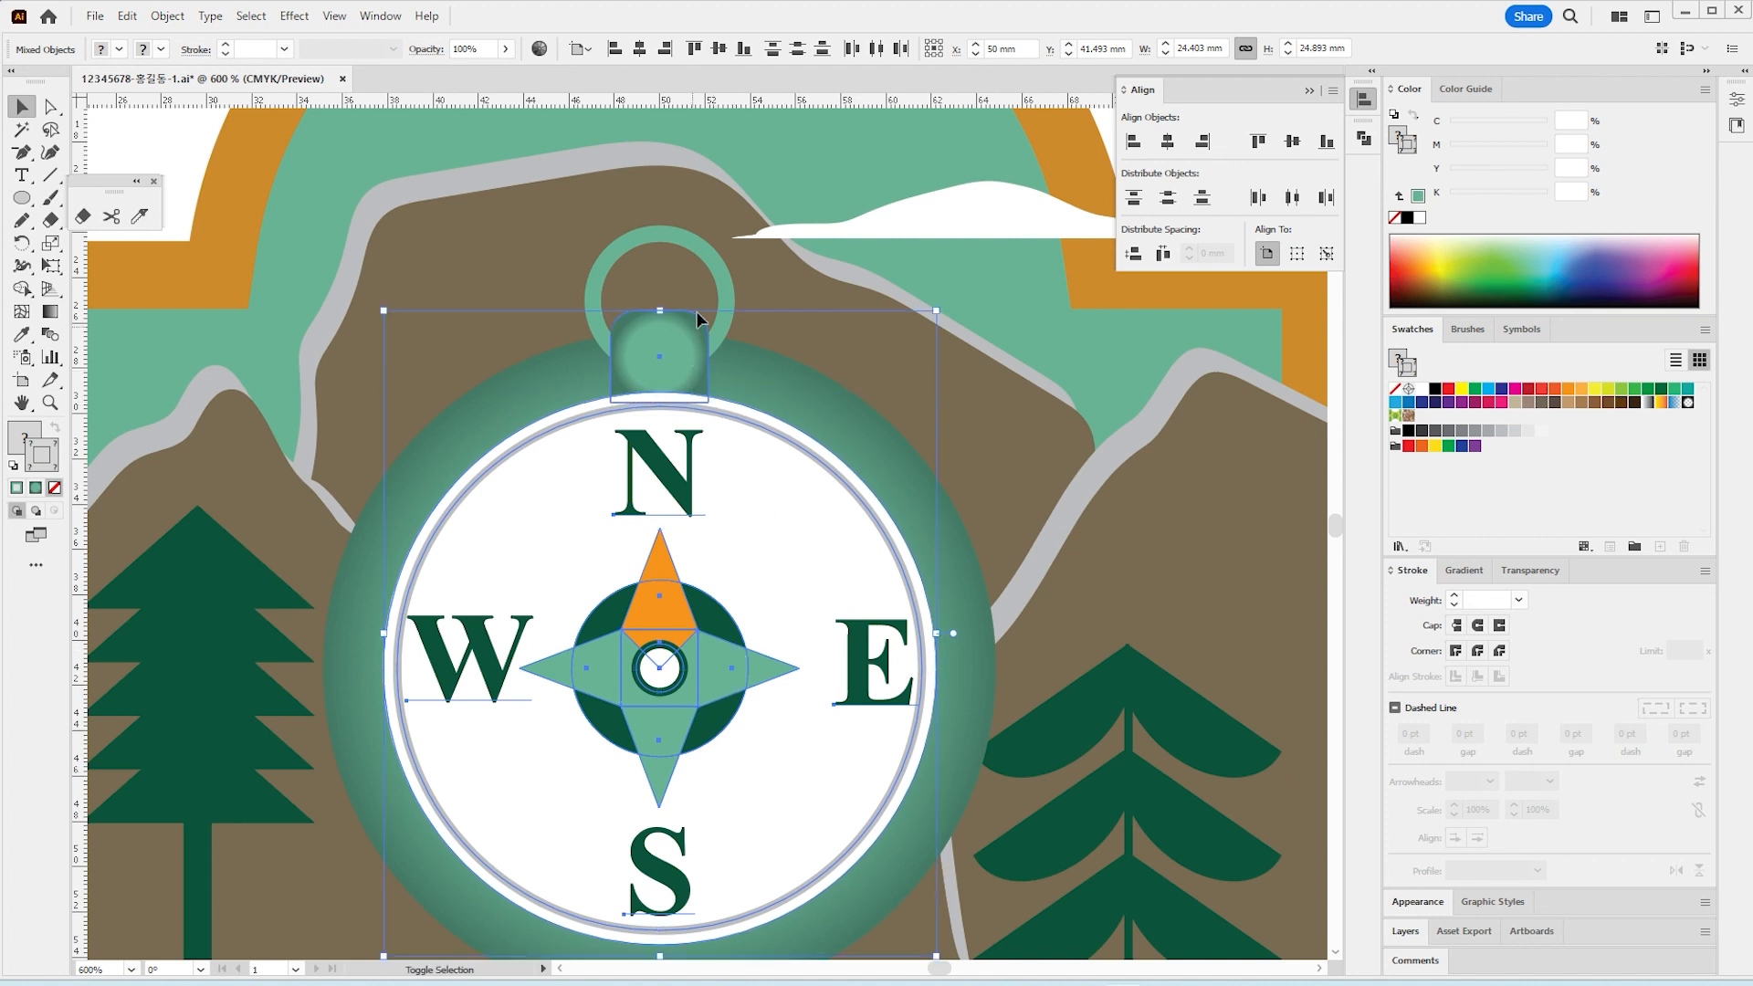
left_click(723, 315, "shift")
left_click(781, 387, "shift")
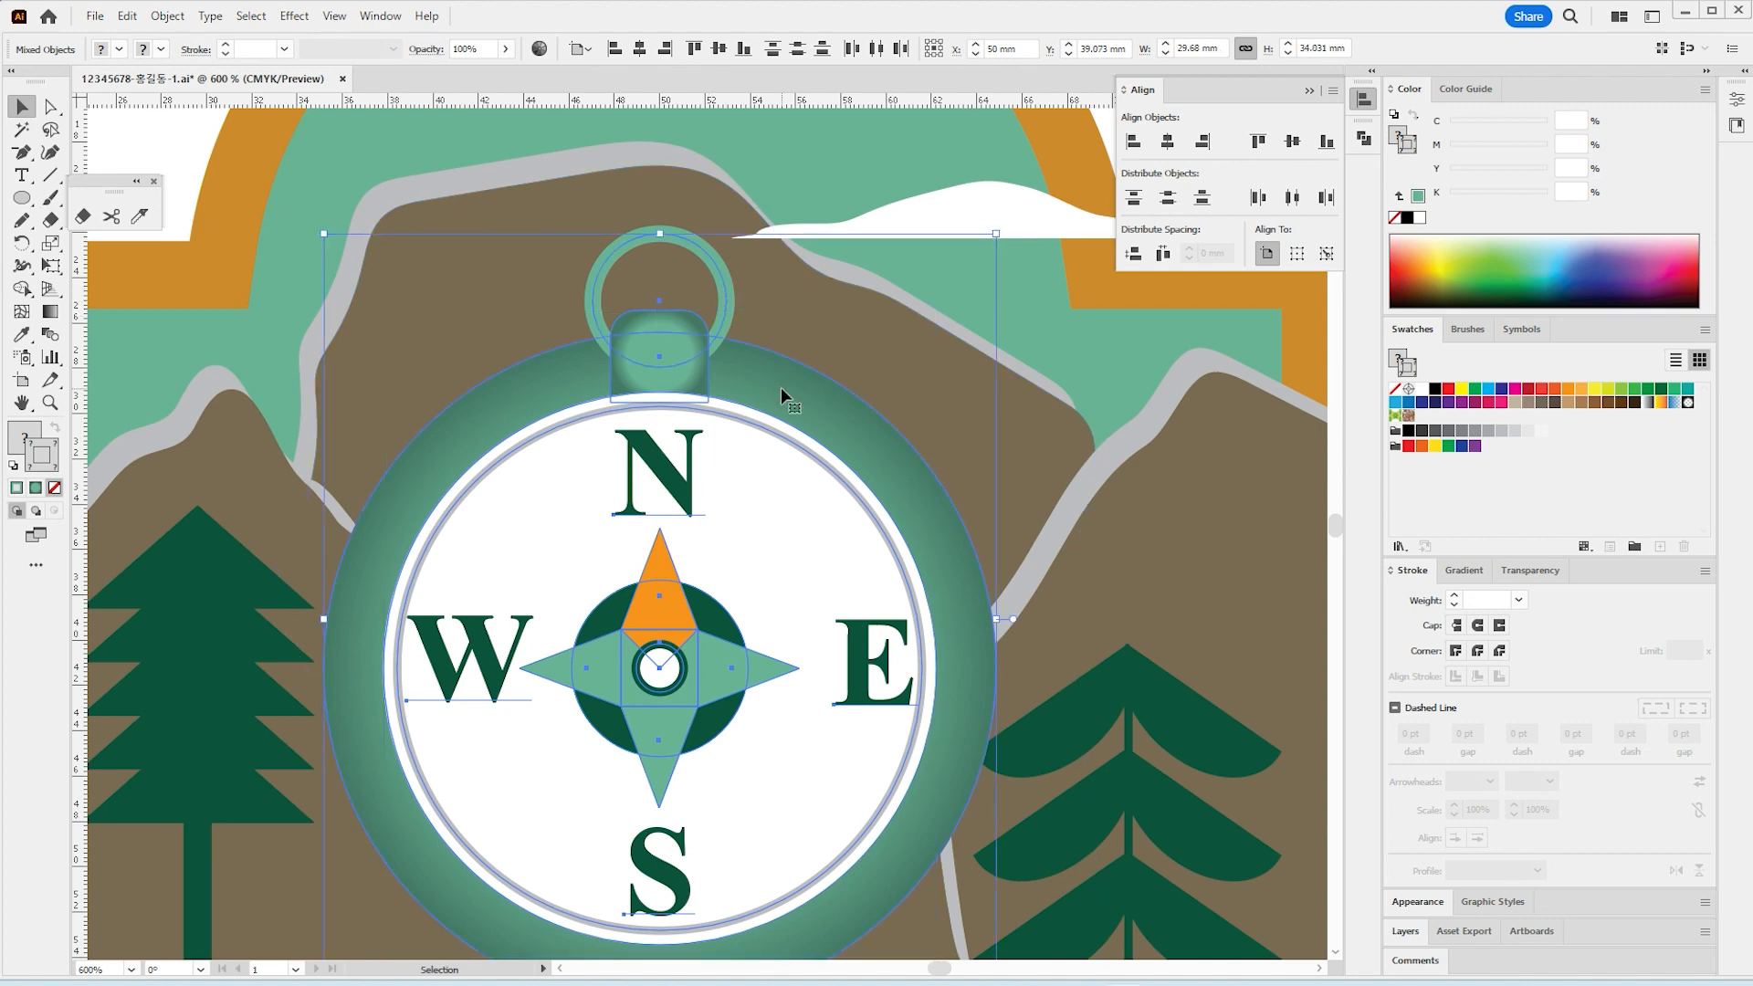
key("ctrl+g")
Step: Try moving the grouped compass up over the mountain, and undo the move
left_click_drag(781, 545, 846, 454)
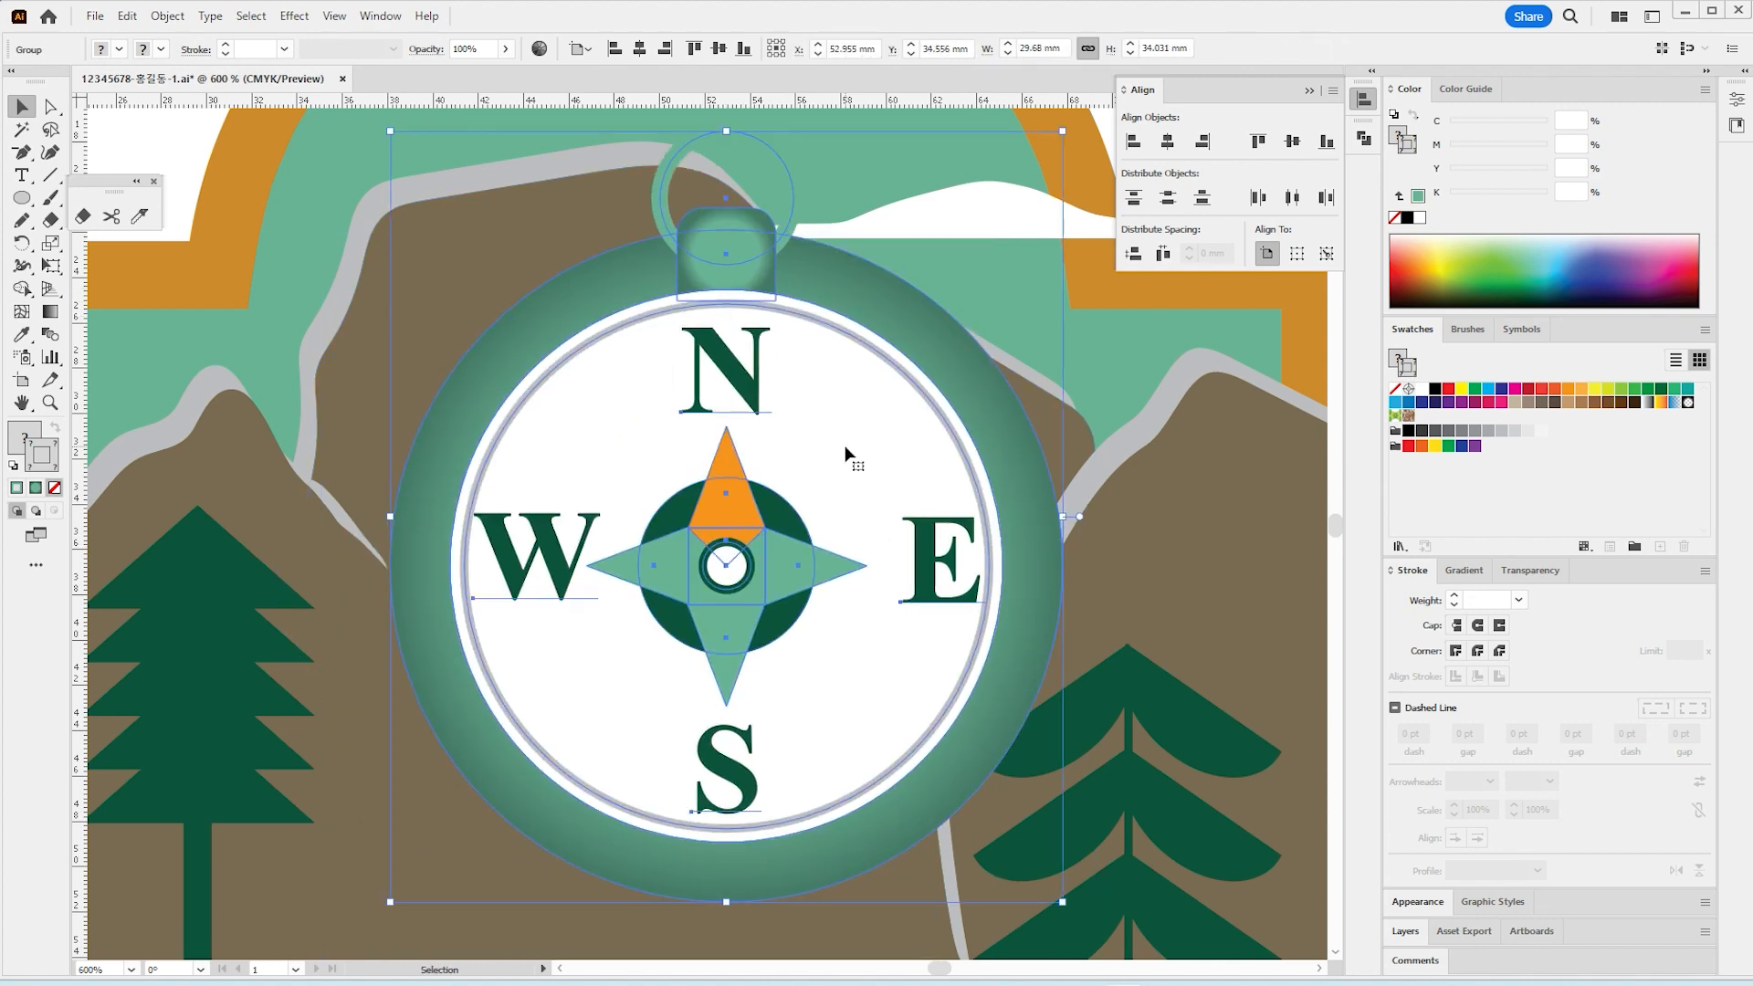
key("ctrl+z")
key("ctrl+minus")
key("ctrl+minus")
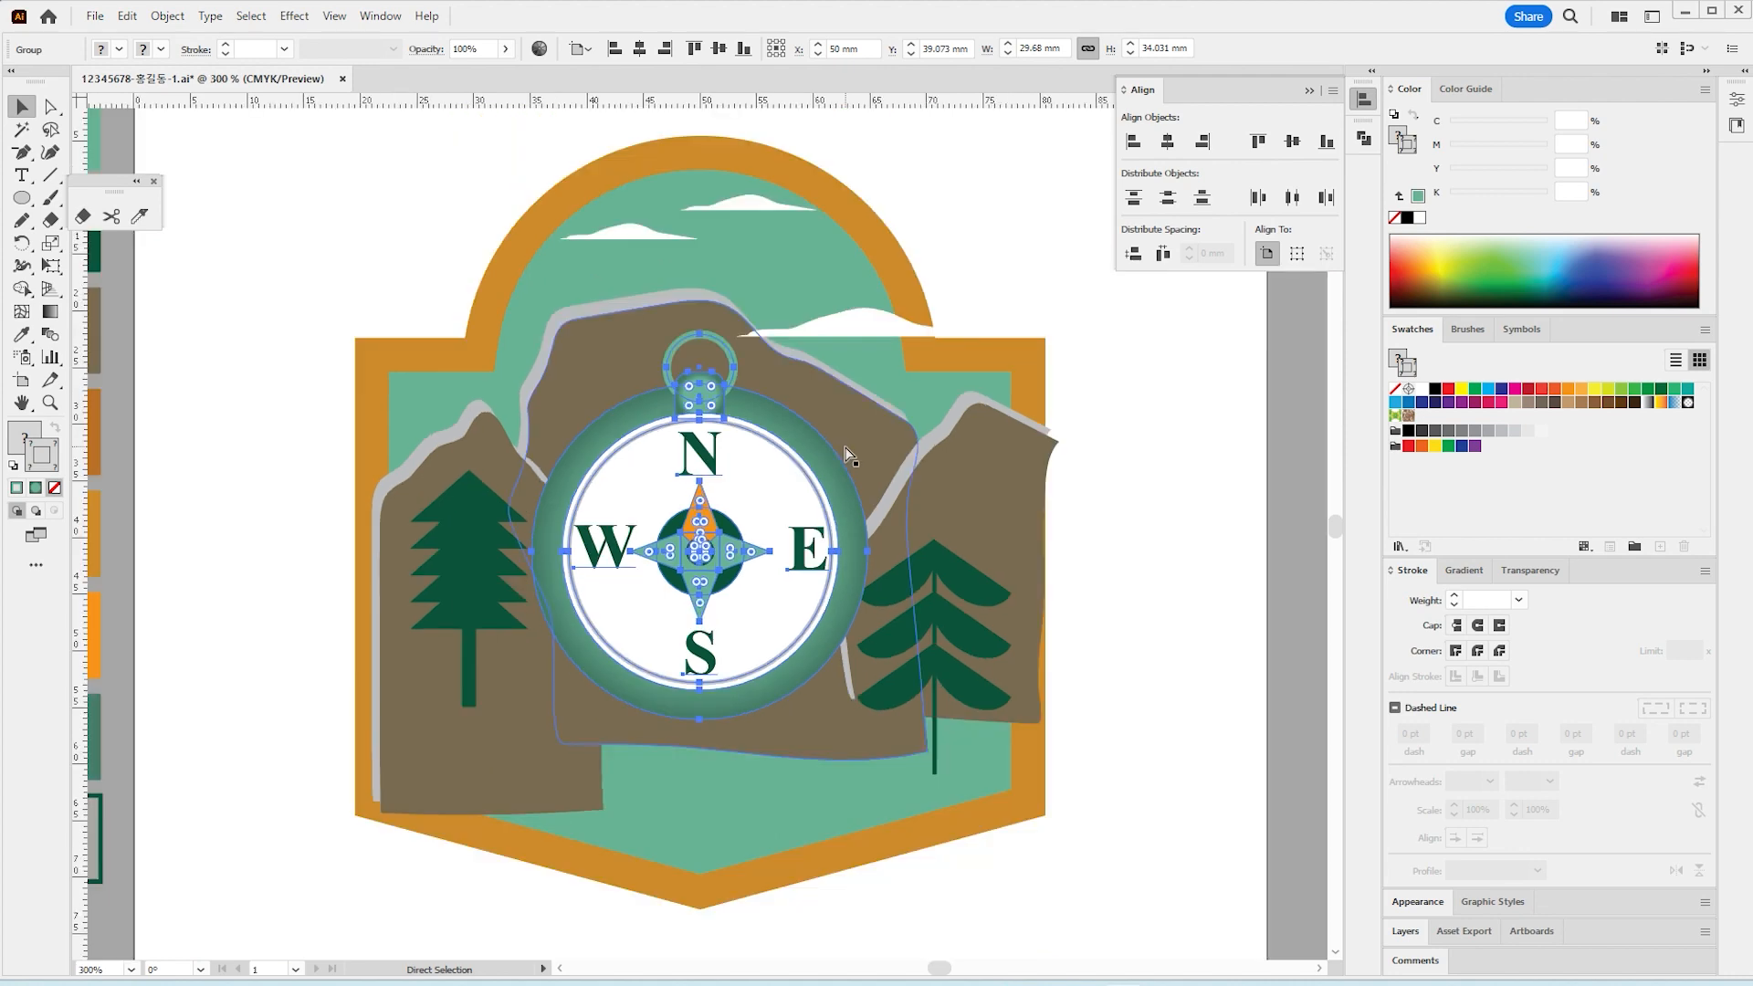
key("ctrl+minus")
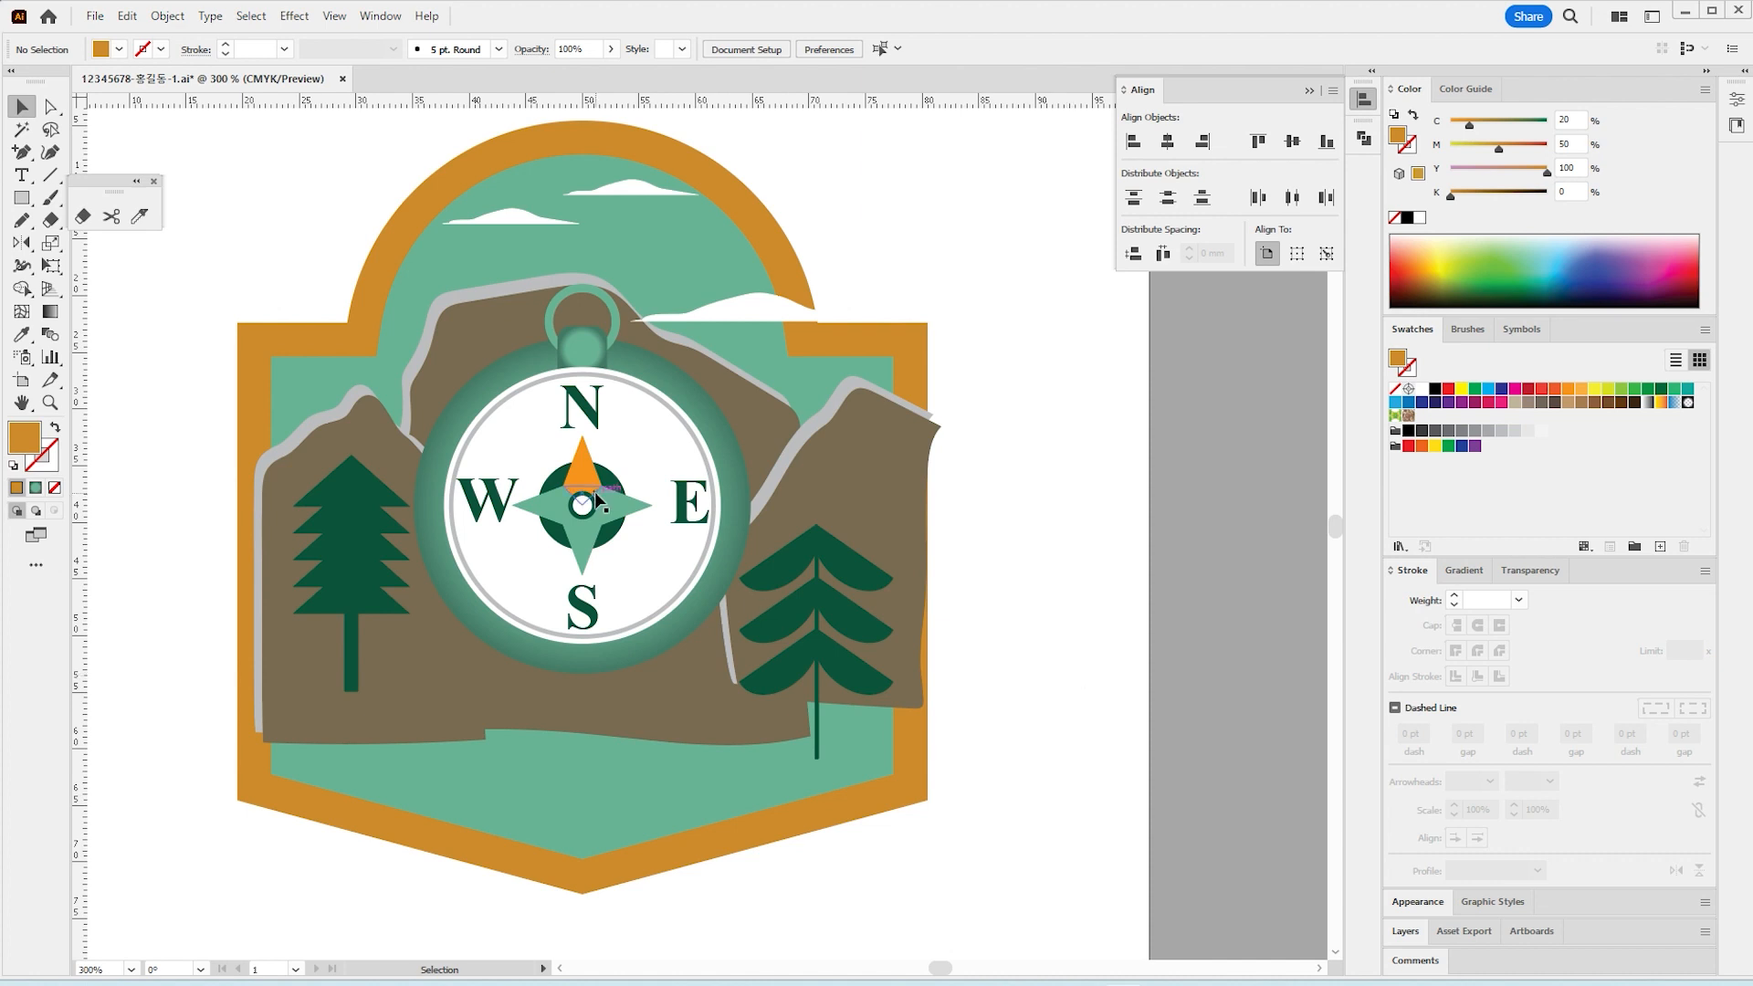
Step: Bring the green inner badge shape in front of all the artwork
left_click(488, 776)
left_click(1006, 718)
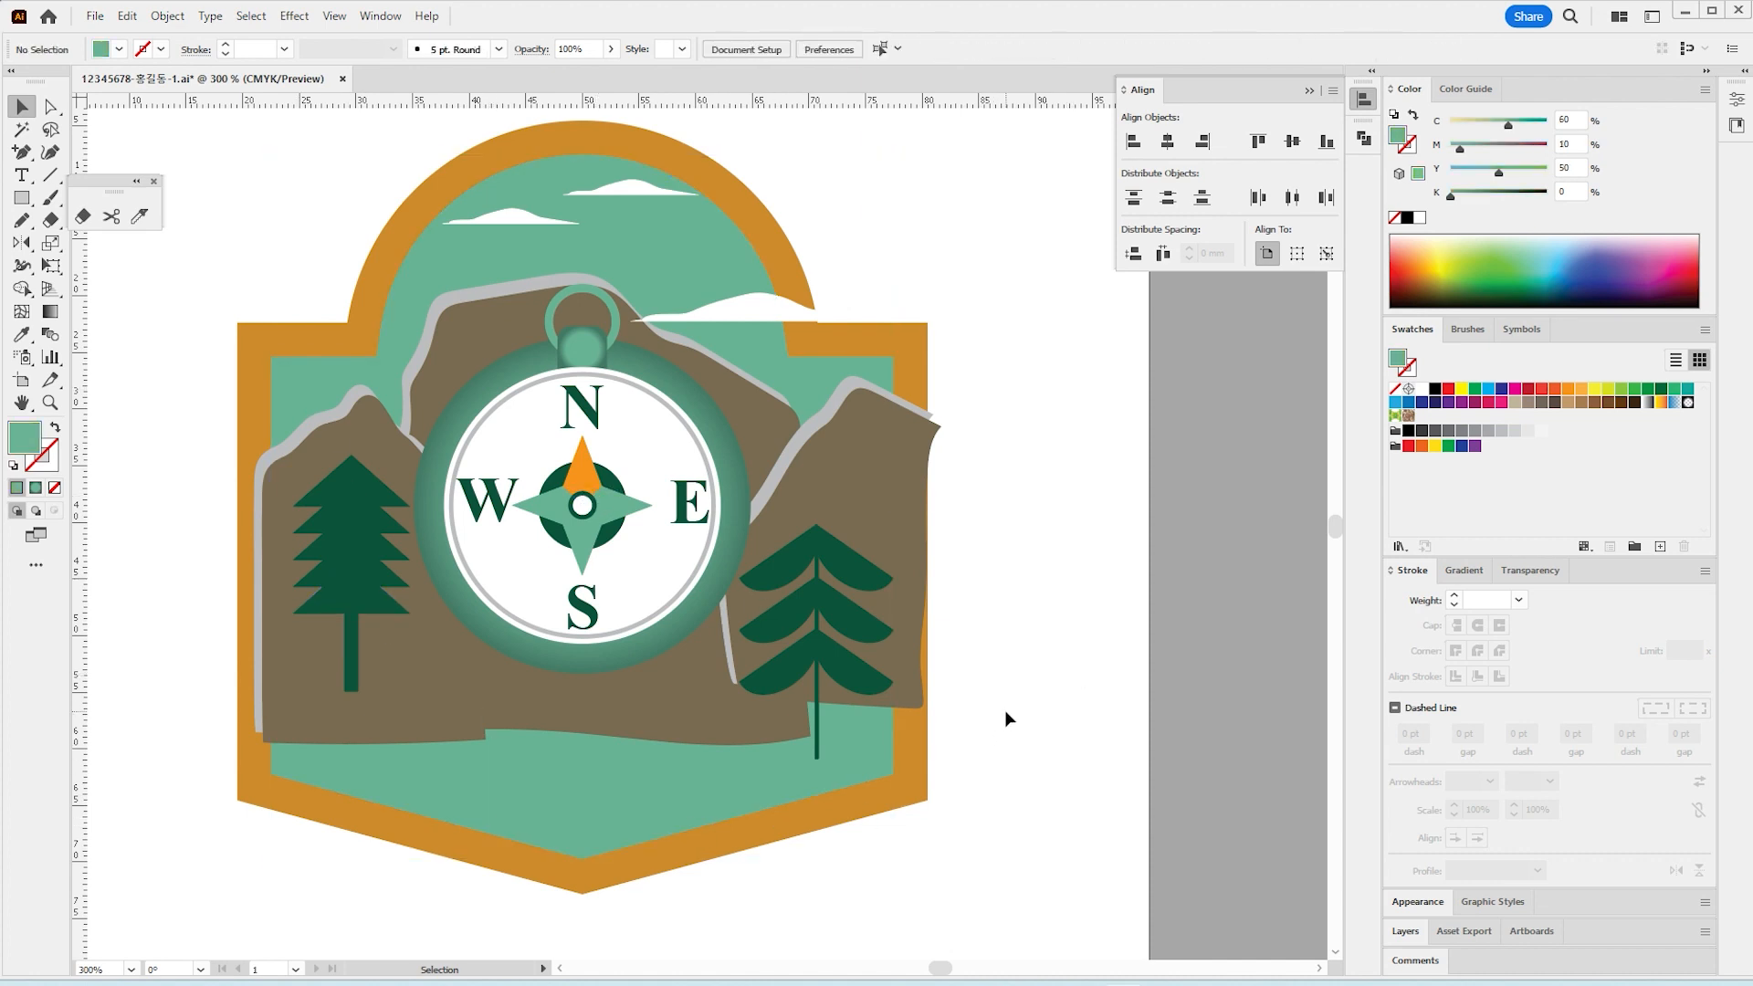
left_click(308, 371)
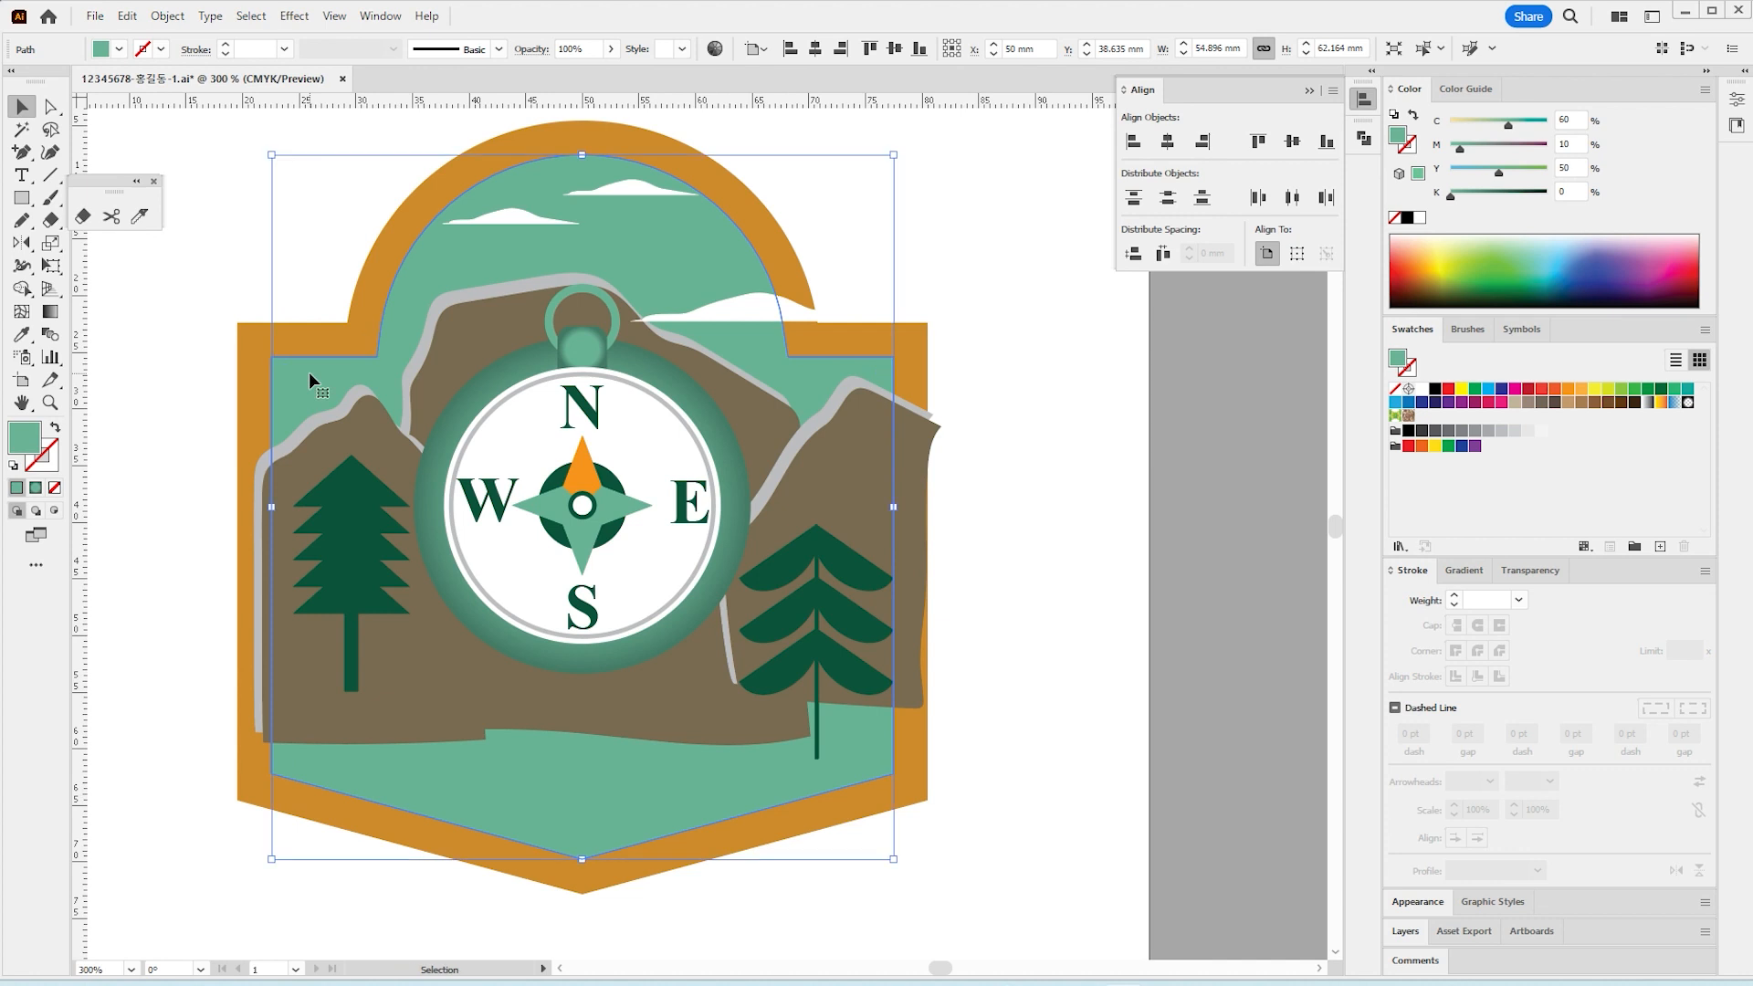
key("a")
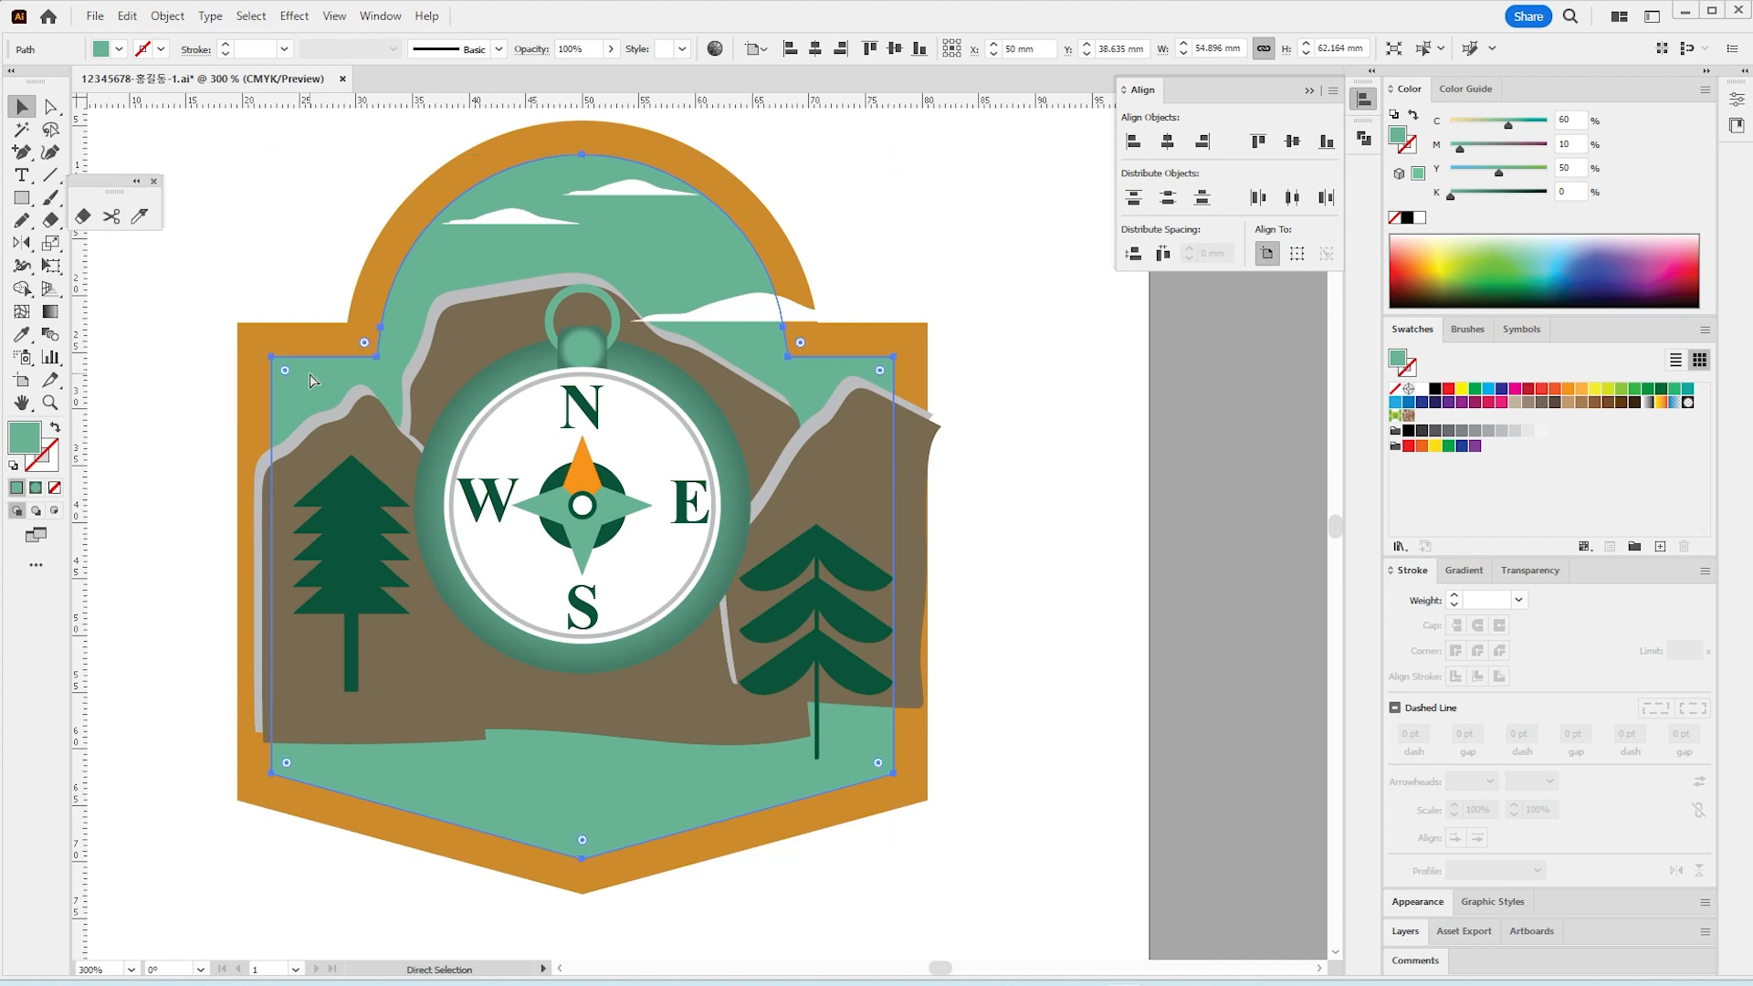
key("ctrl+shift+bracketright")
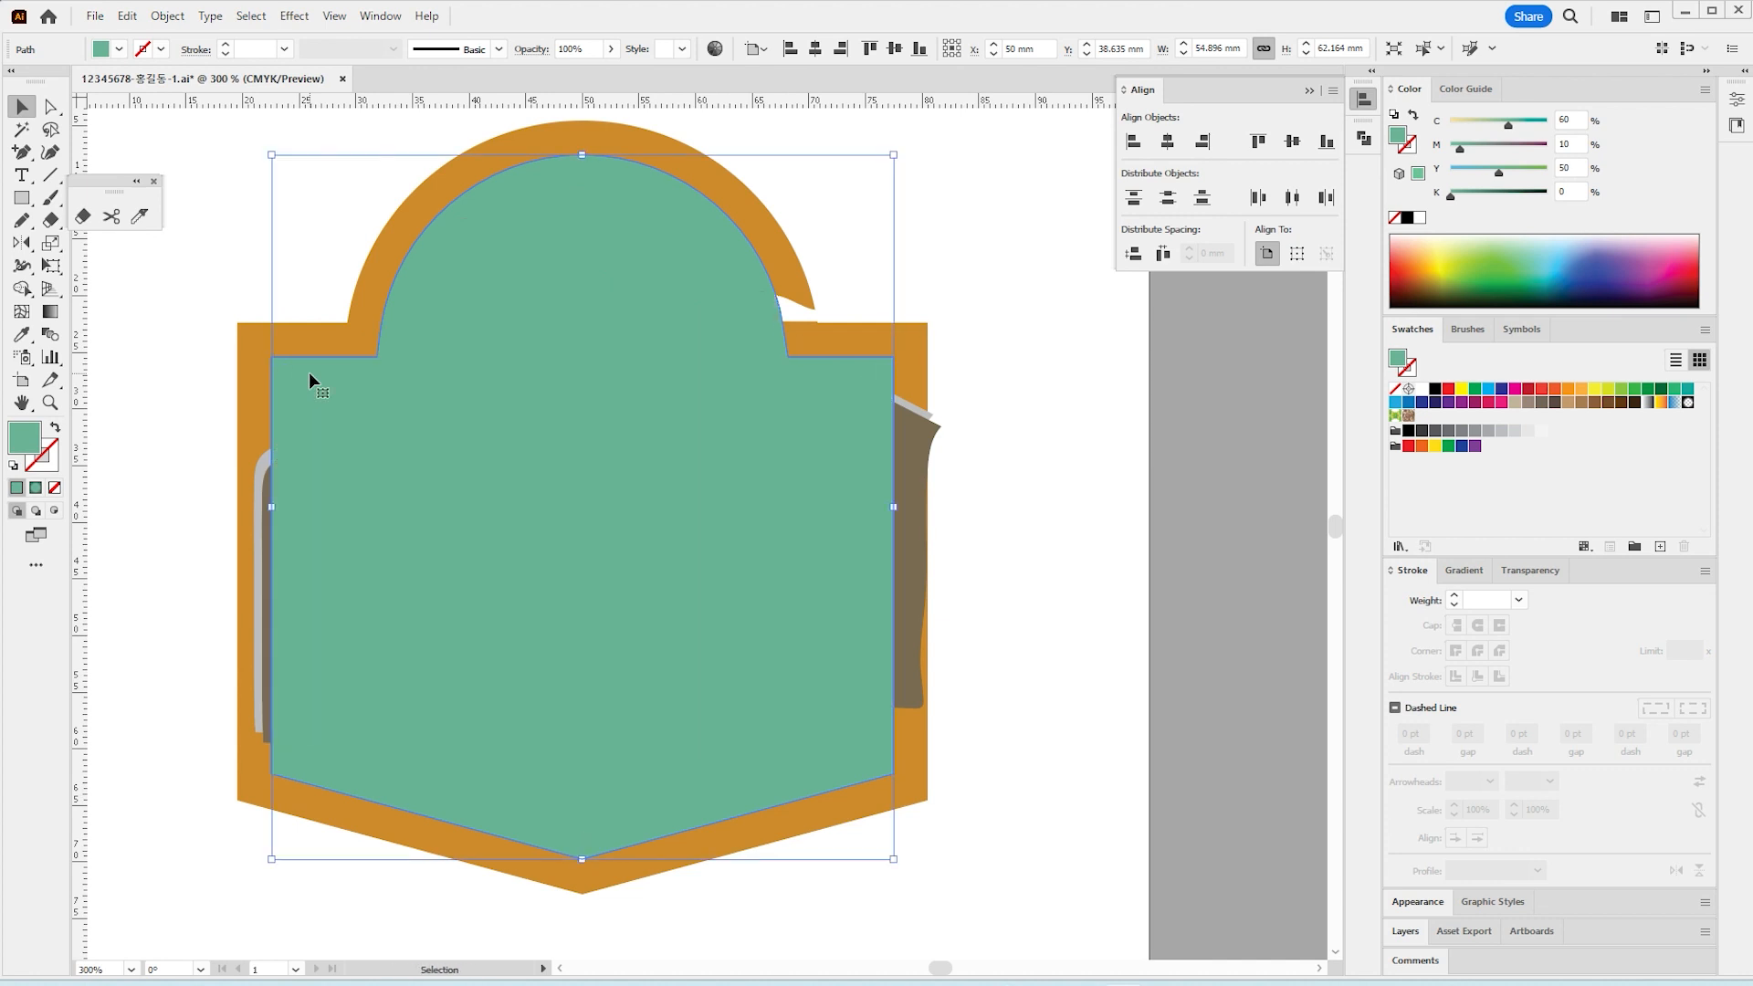
Step: Place a copy of the green inner badge shape beside the badge, at the artboard's edge
left_click(254, 898)
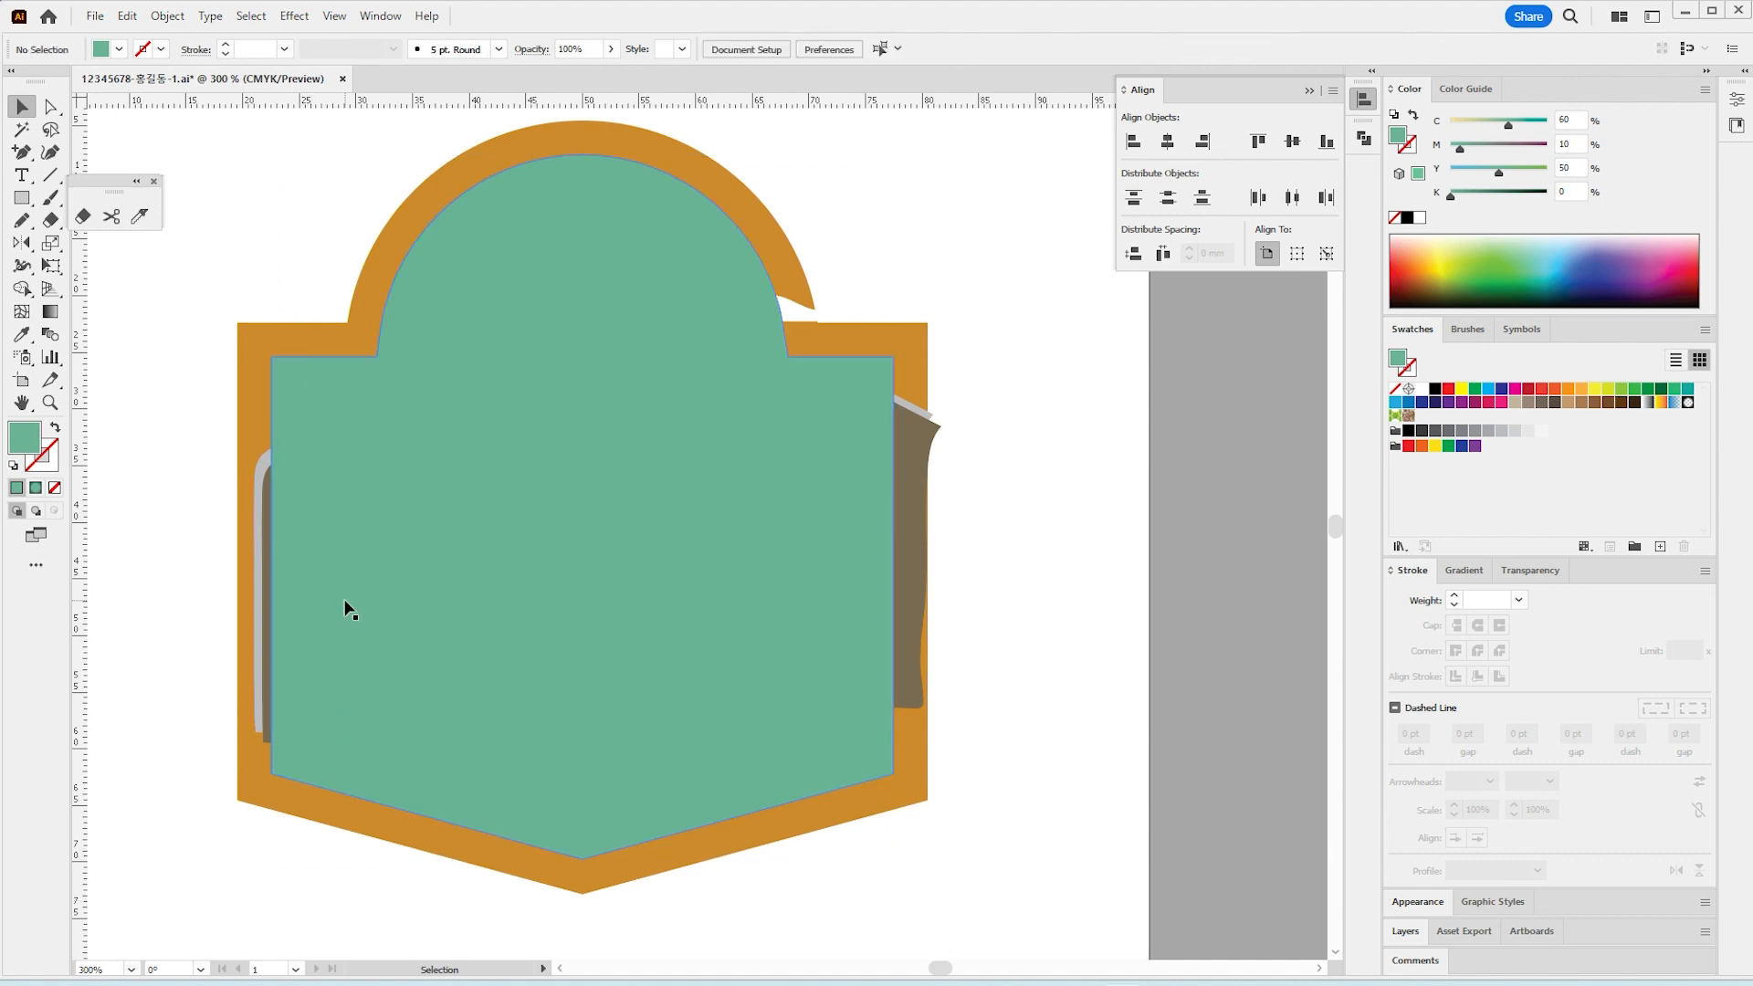
left_click(344, 600)
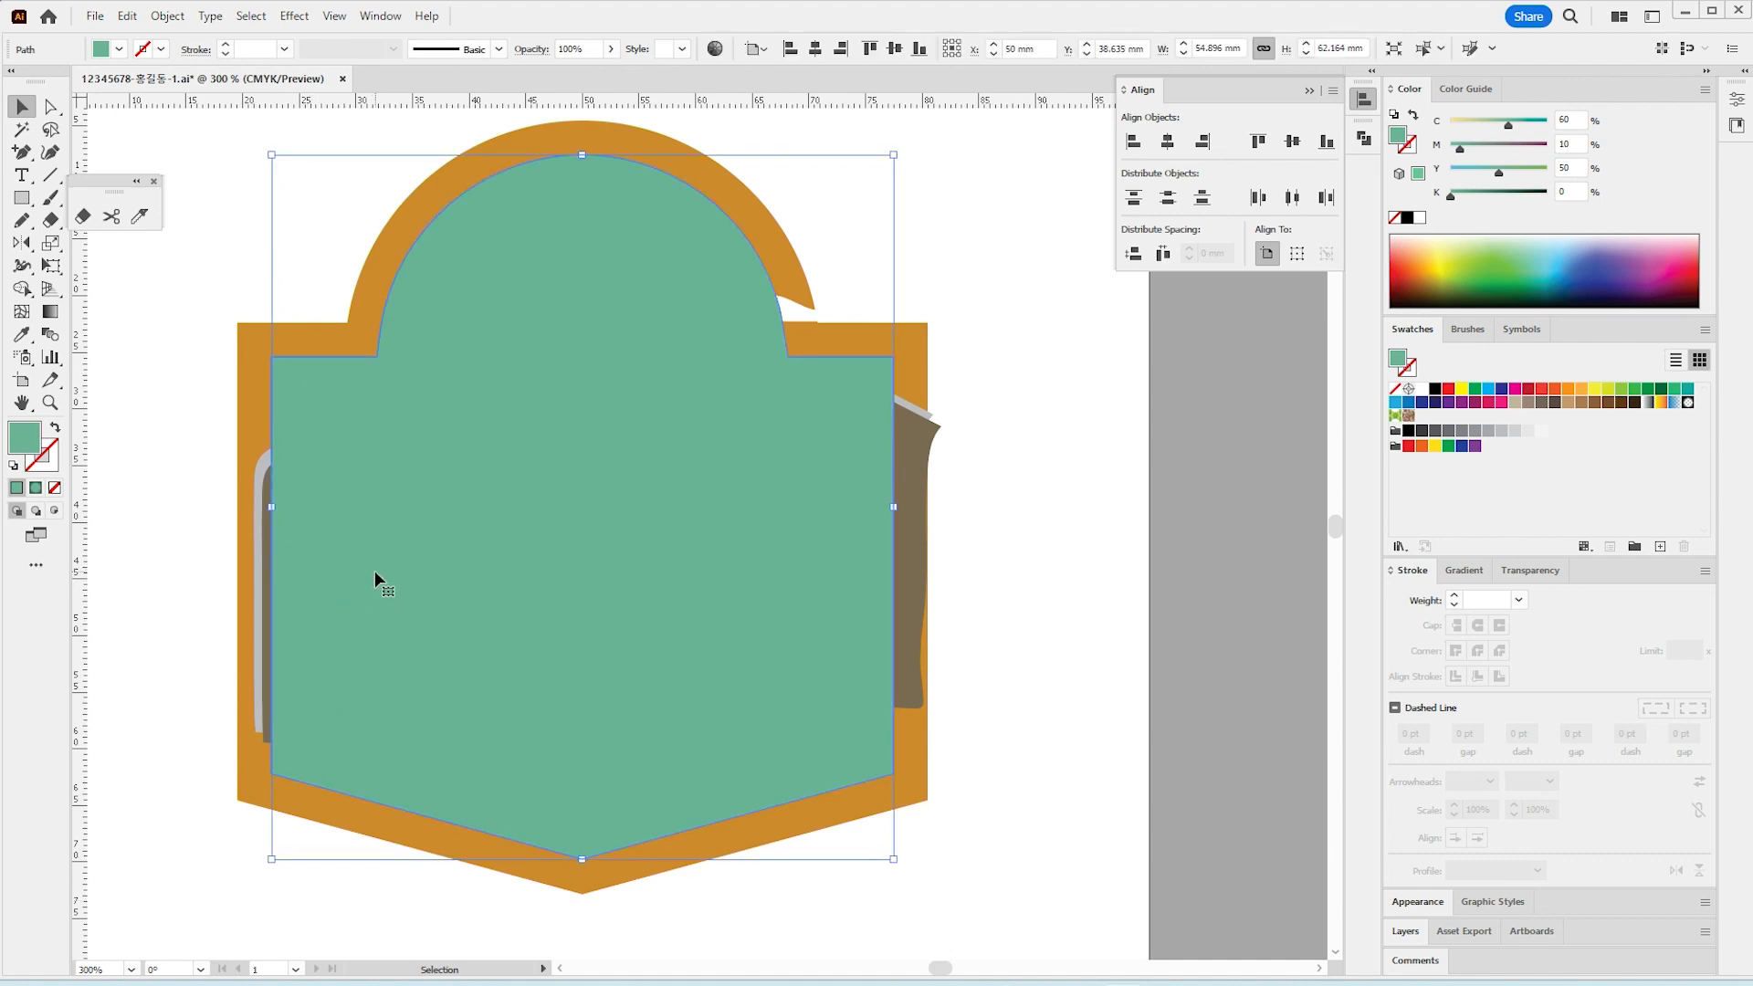
left_click_drag(374, 572, 1123, 574)
left_click(824, 867)
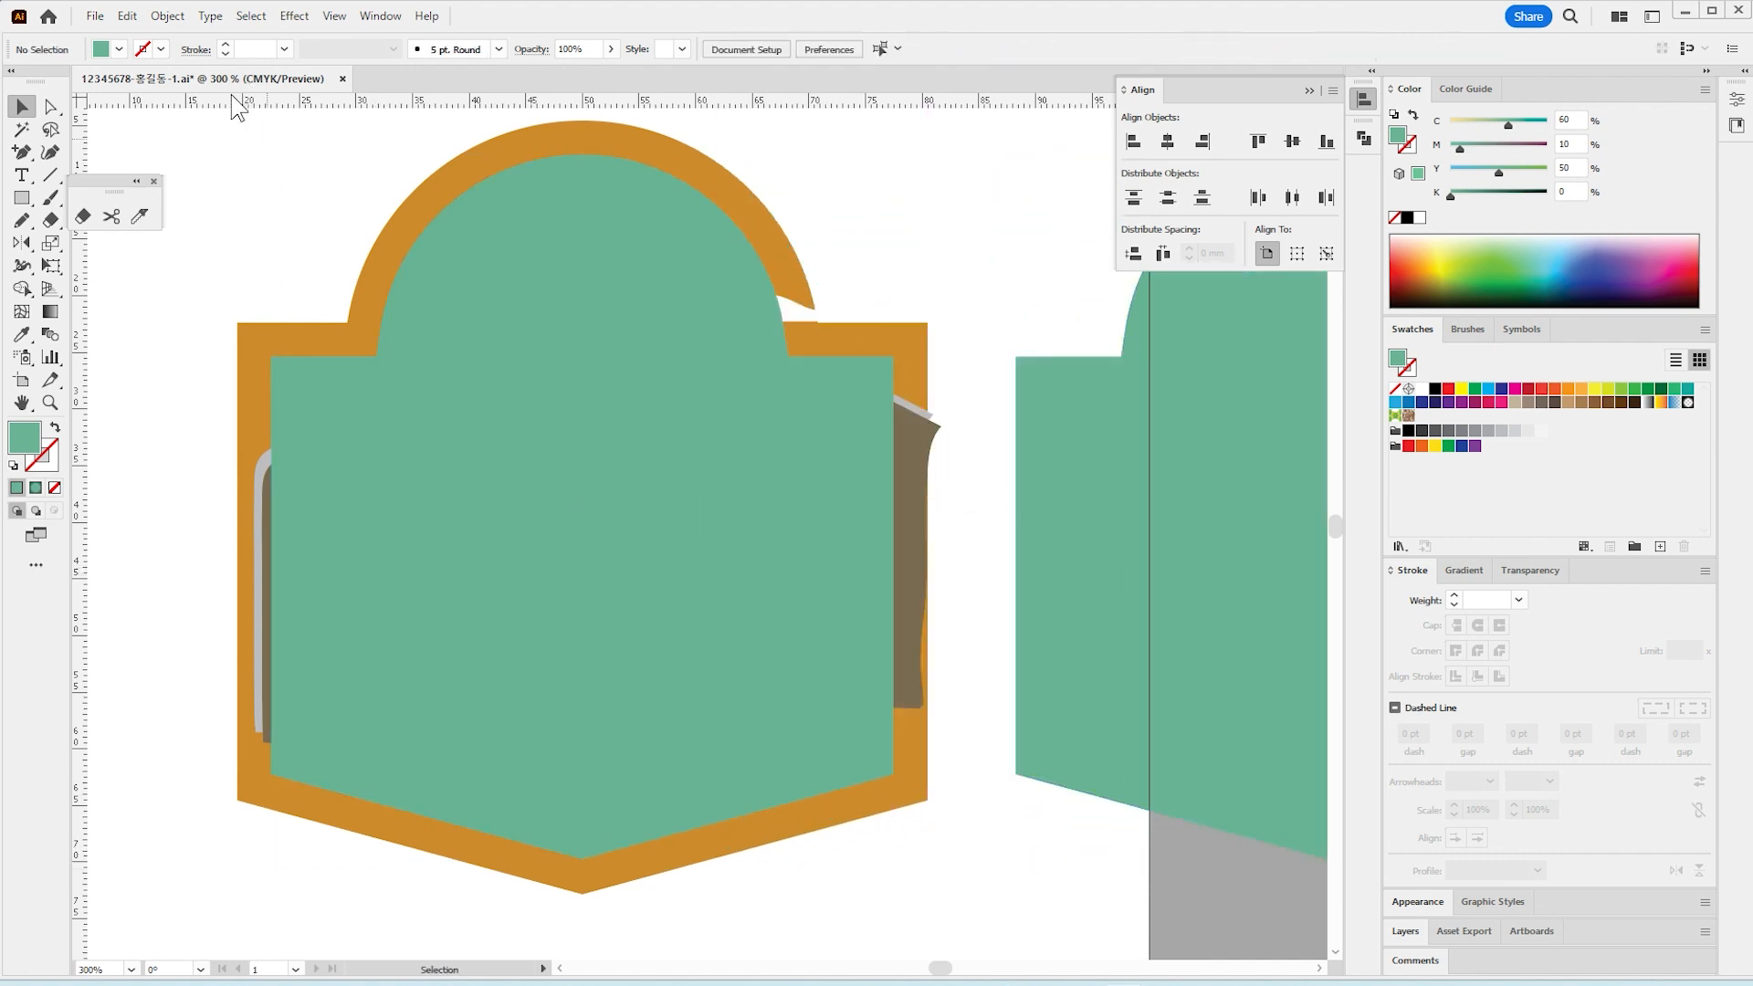
Step: Clip the scenery and compass to the inner green badge shape with a clipping mask, leaving out the orange outer frame
scroll(489, 292, "up", 1)
left_click_drag(183, 132, 955, 918)
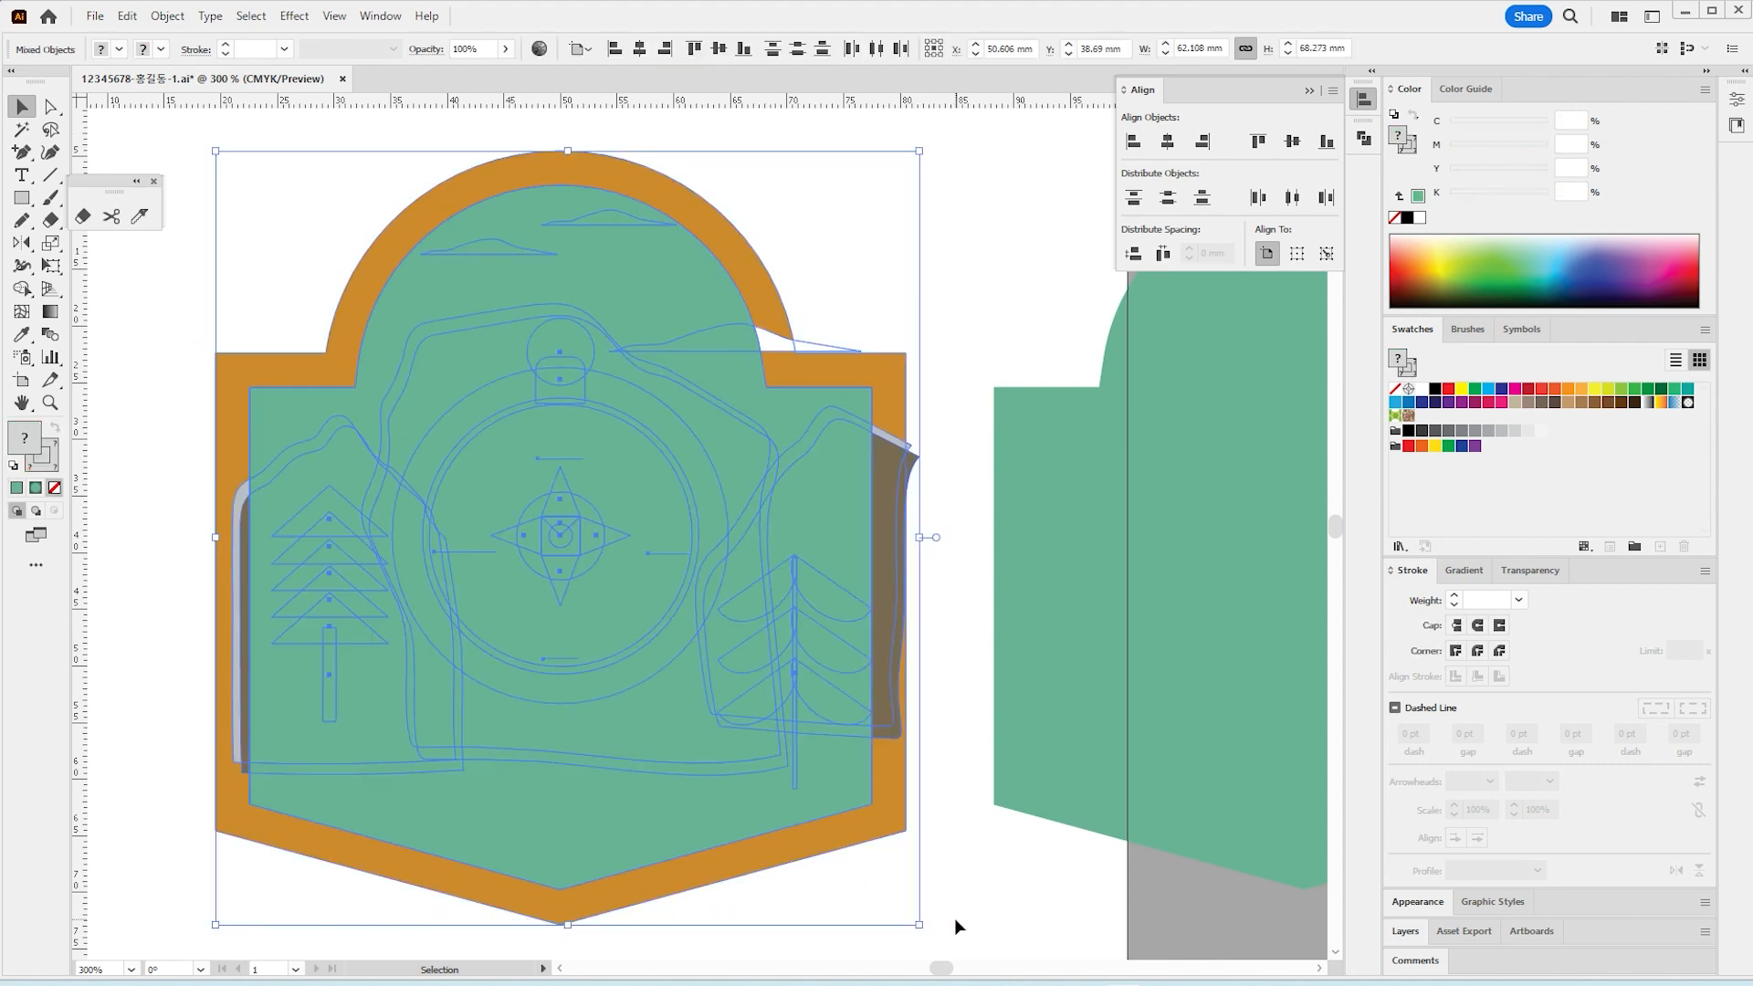
key("a")
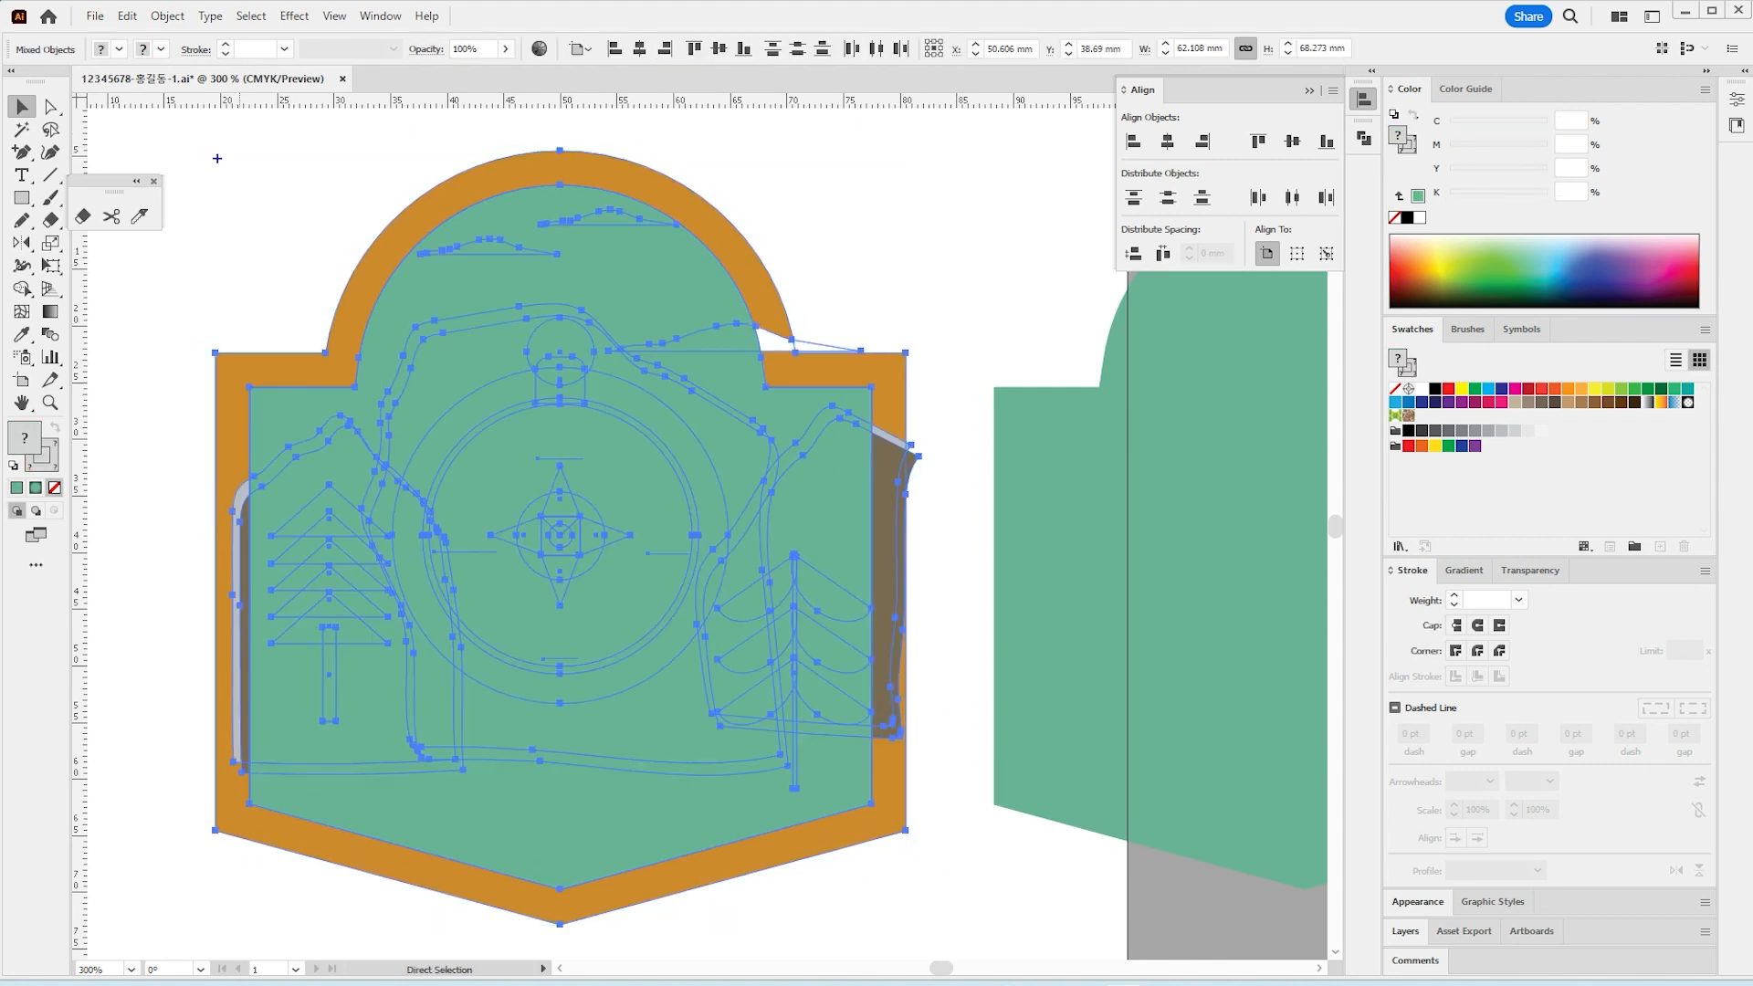
left_click_drag(199, 140, 932, 940)
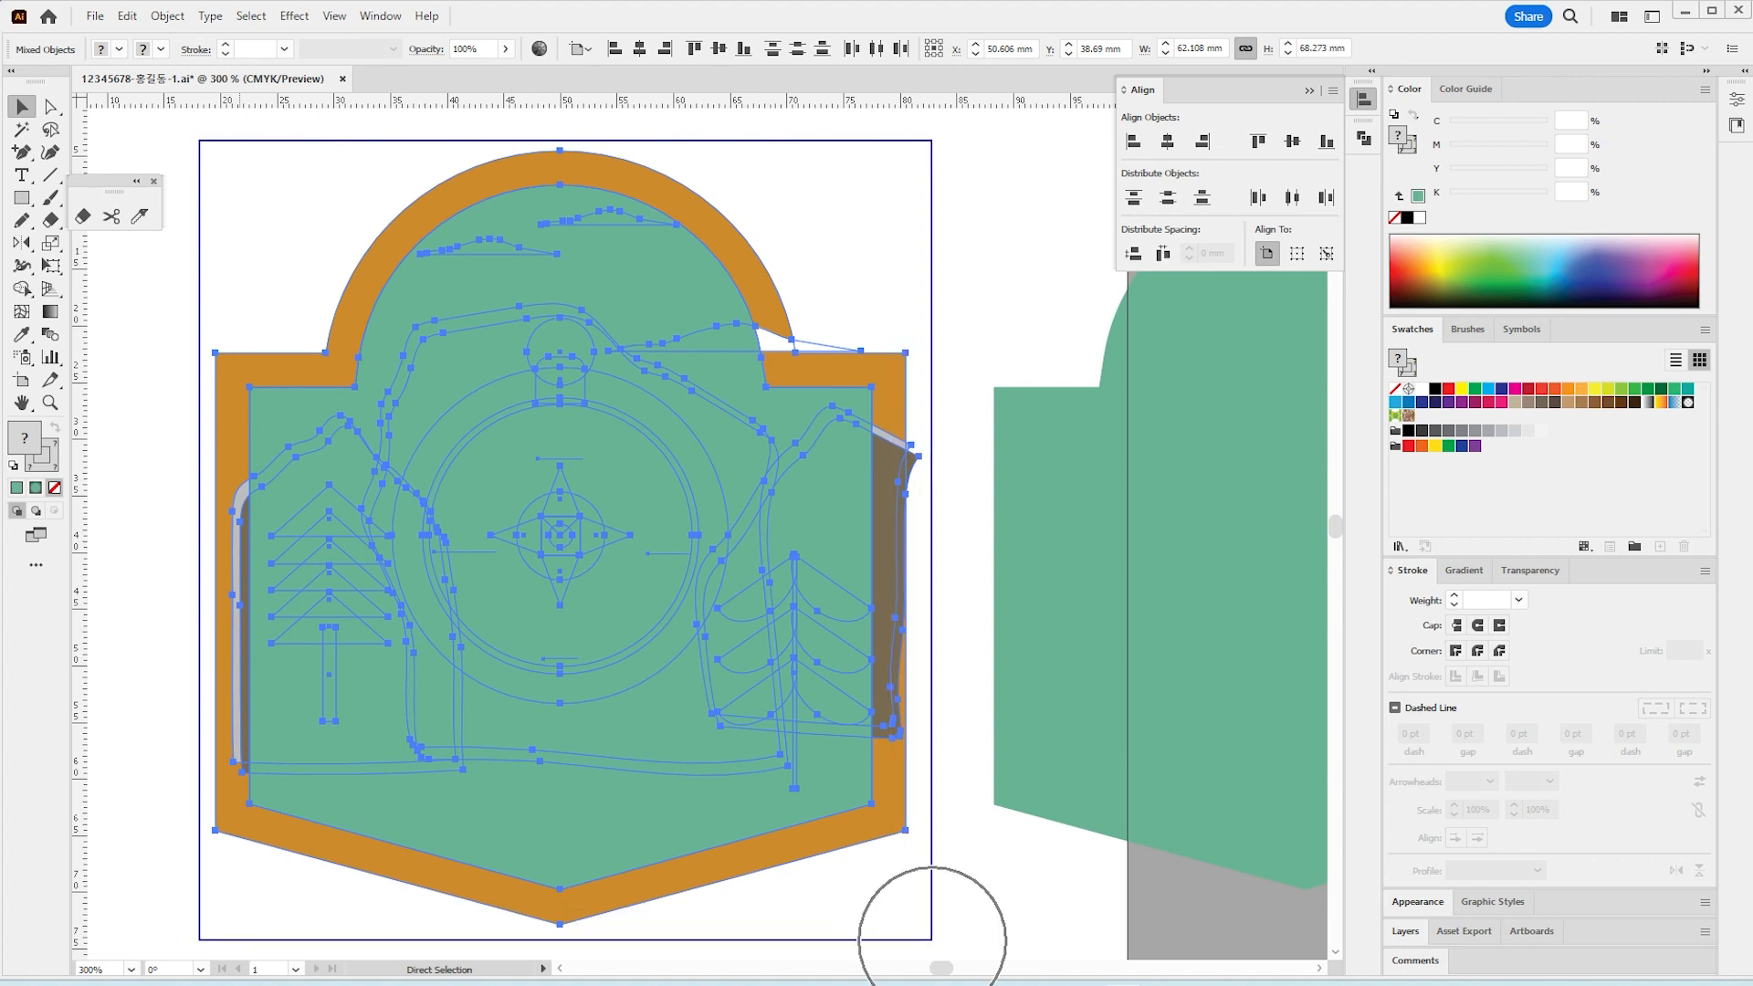
key("v")
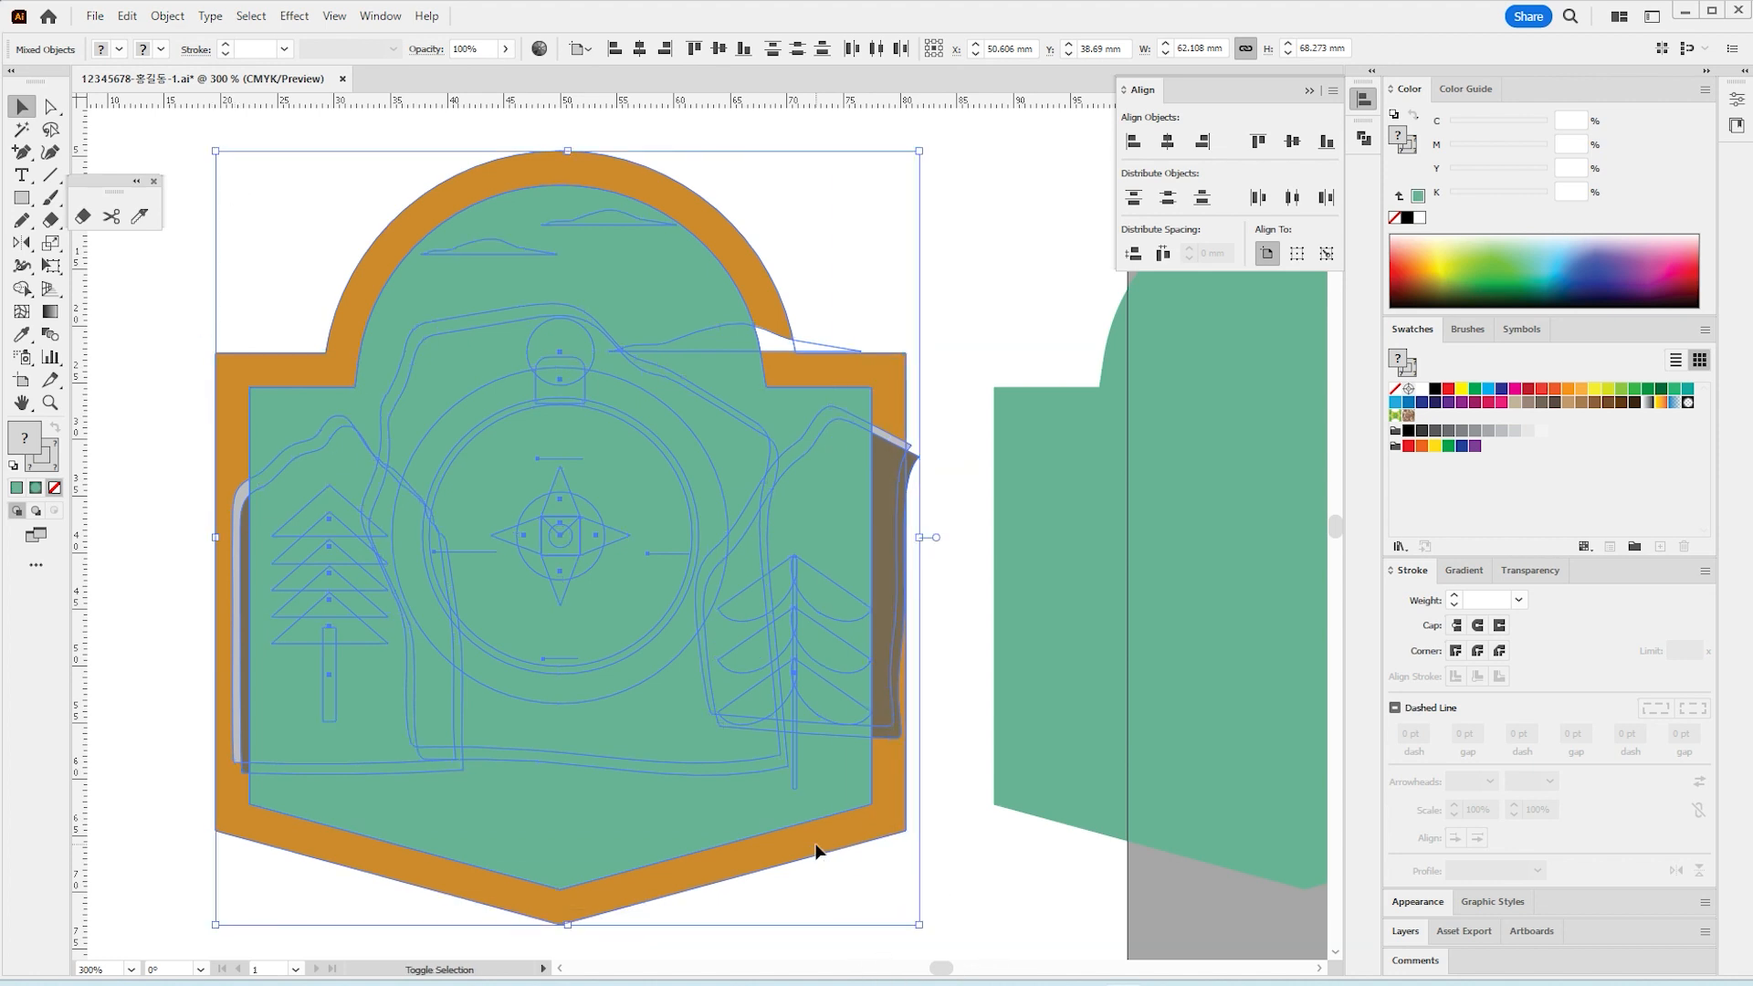
left_click(815, 849, "shift")
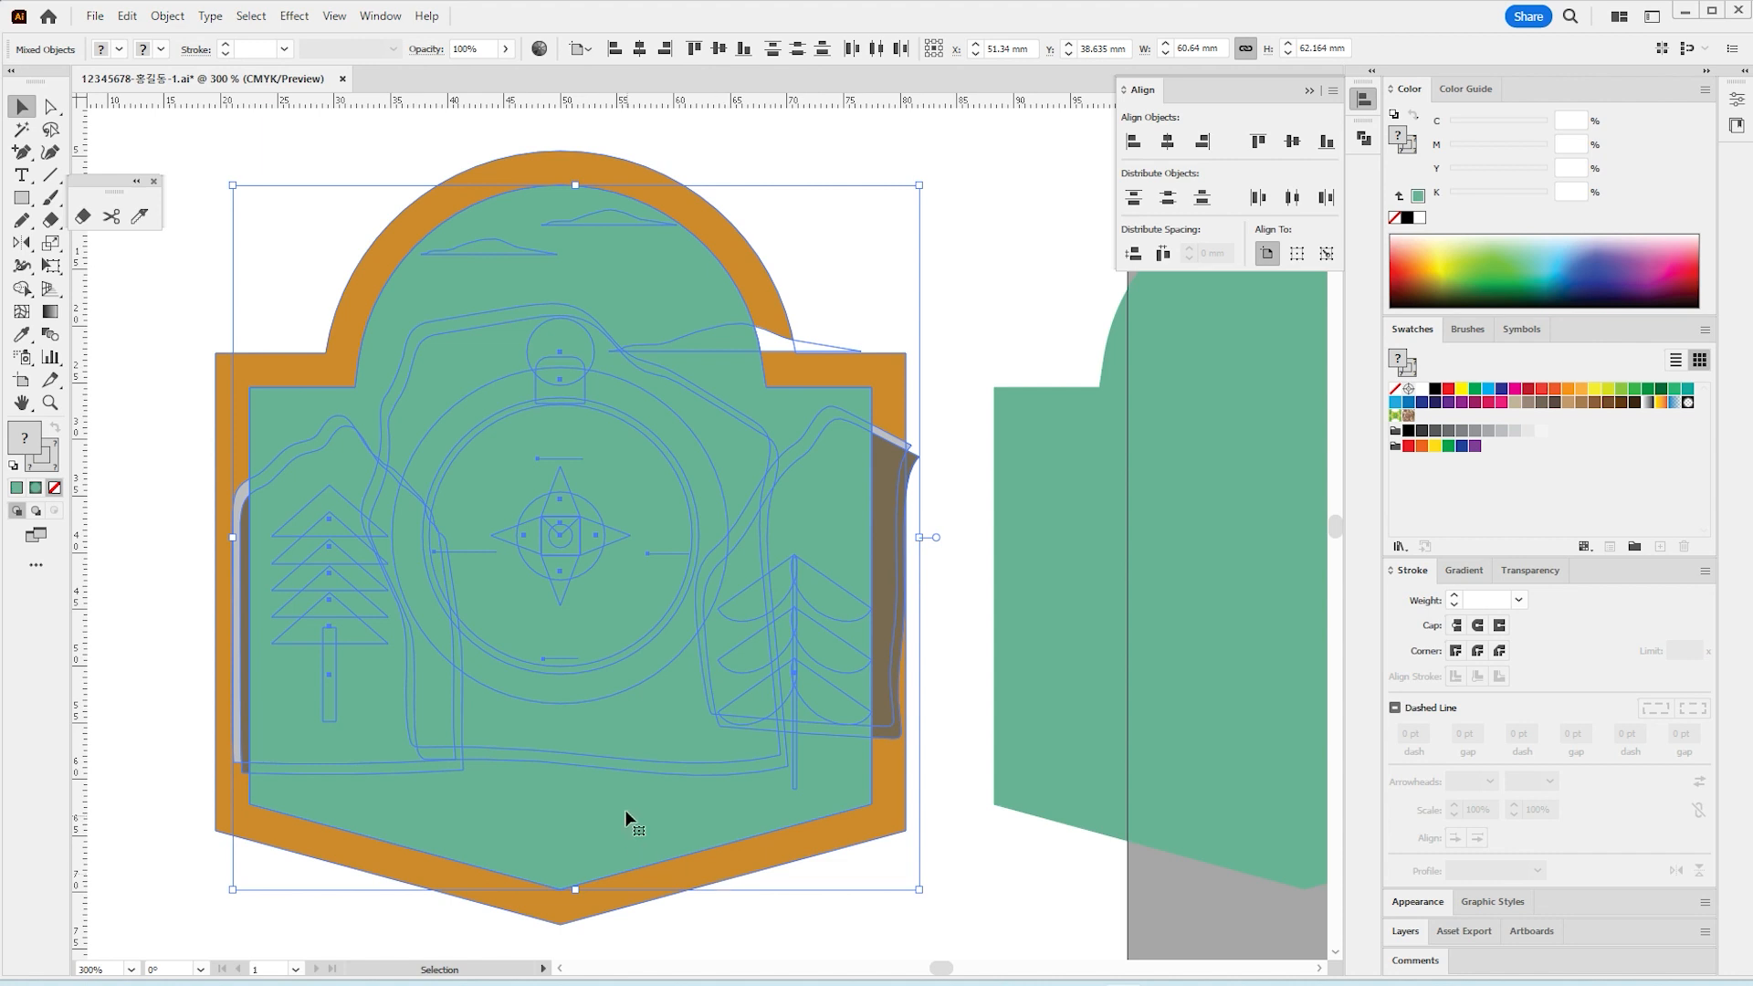
right_click(584, 482)
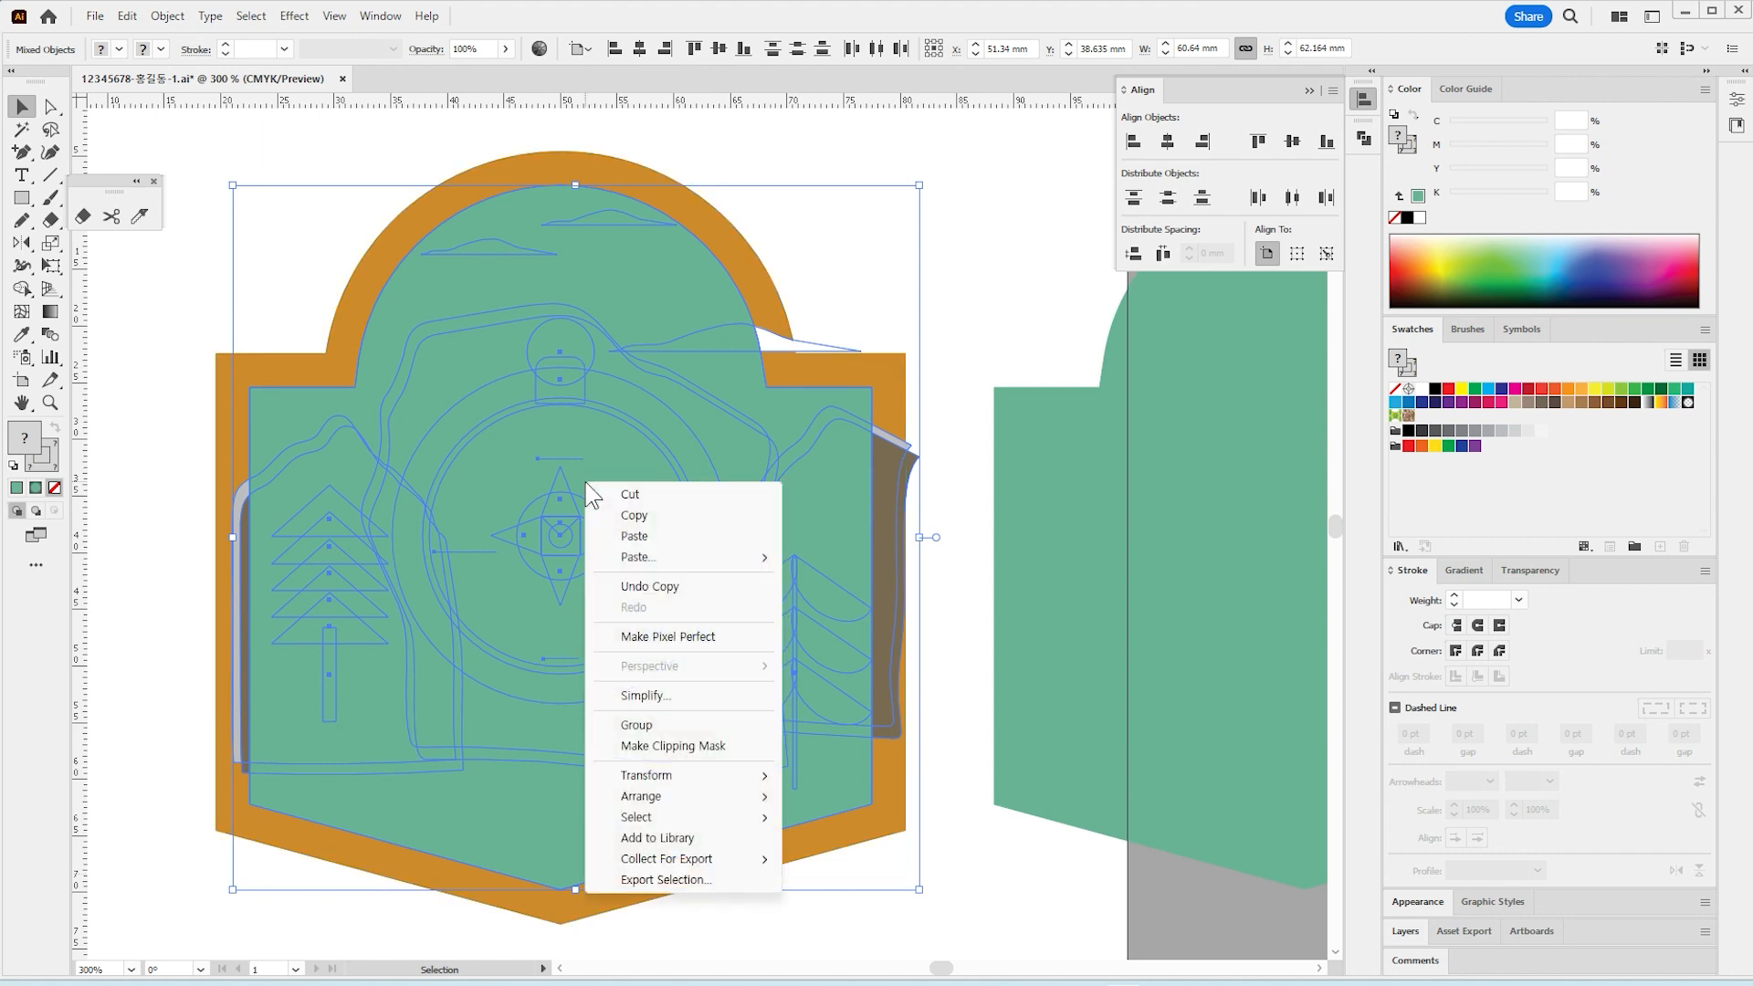
left_click(747, 747)
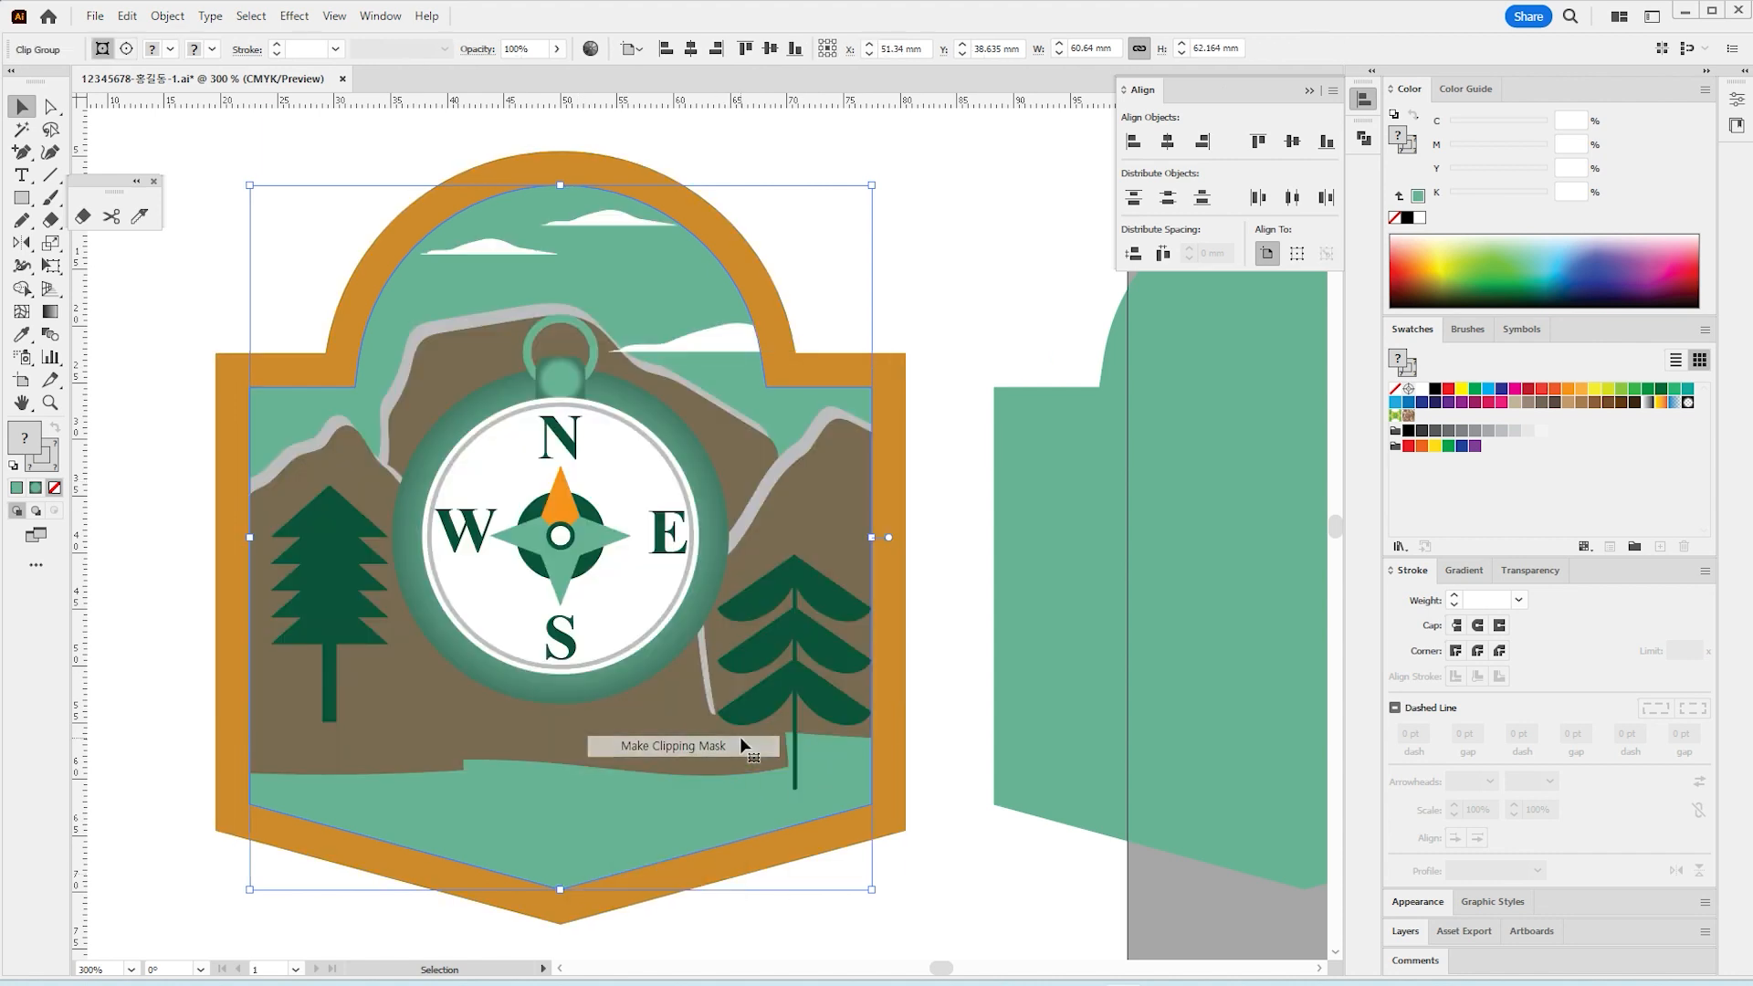
left_click_drag(748, 645, 884, 604)
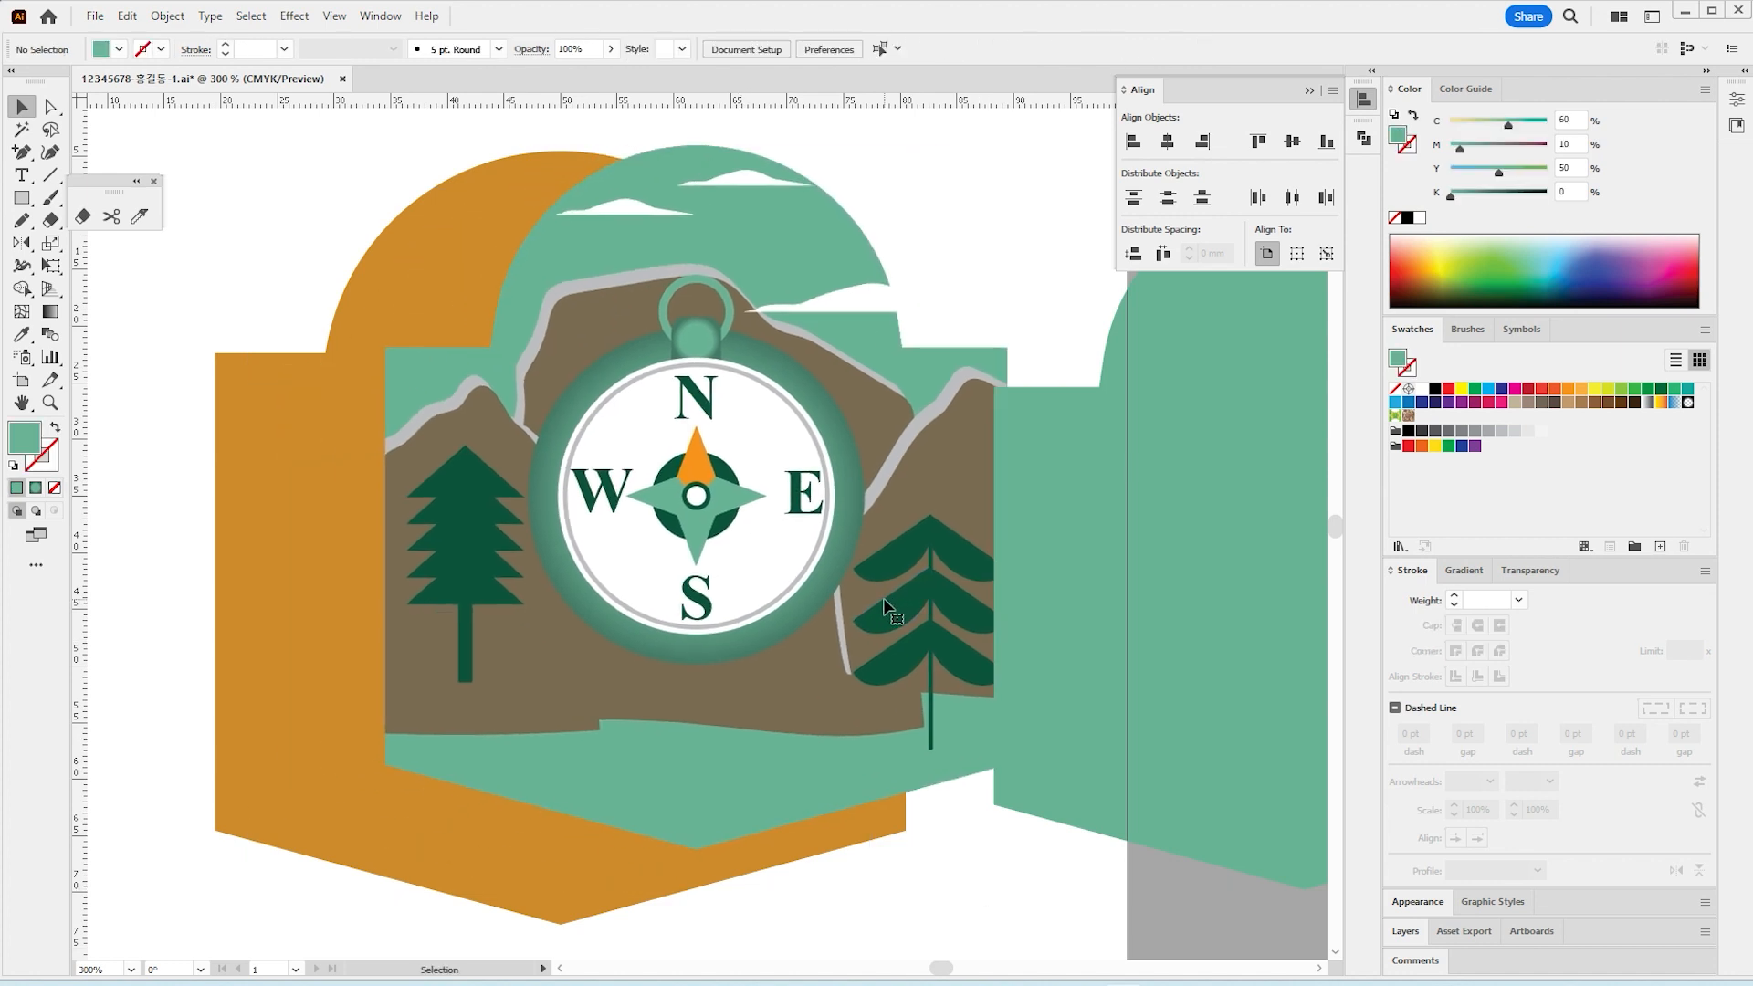
key("ctrl+z")
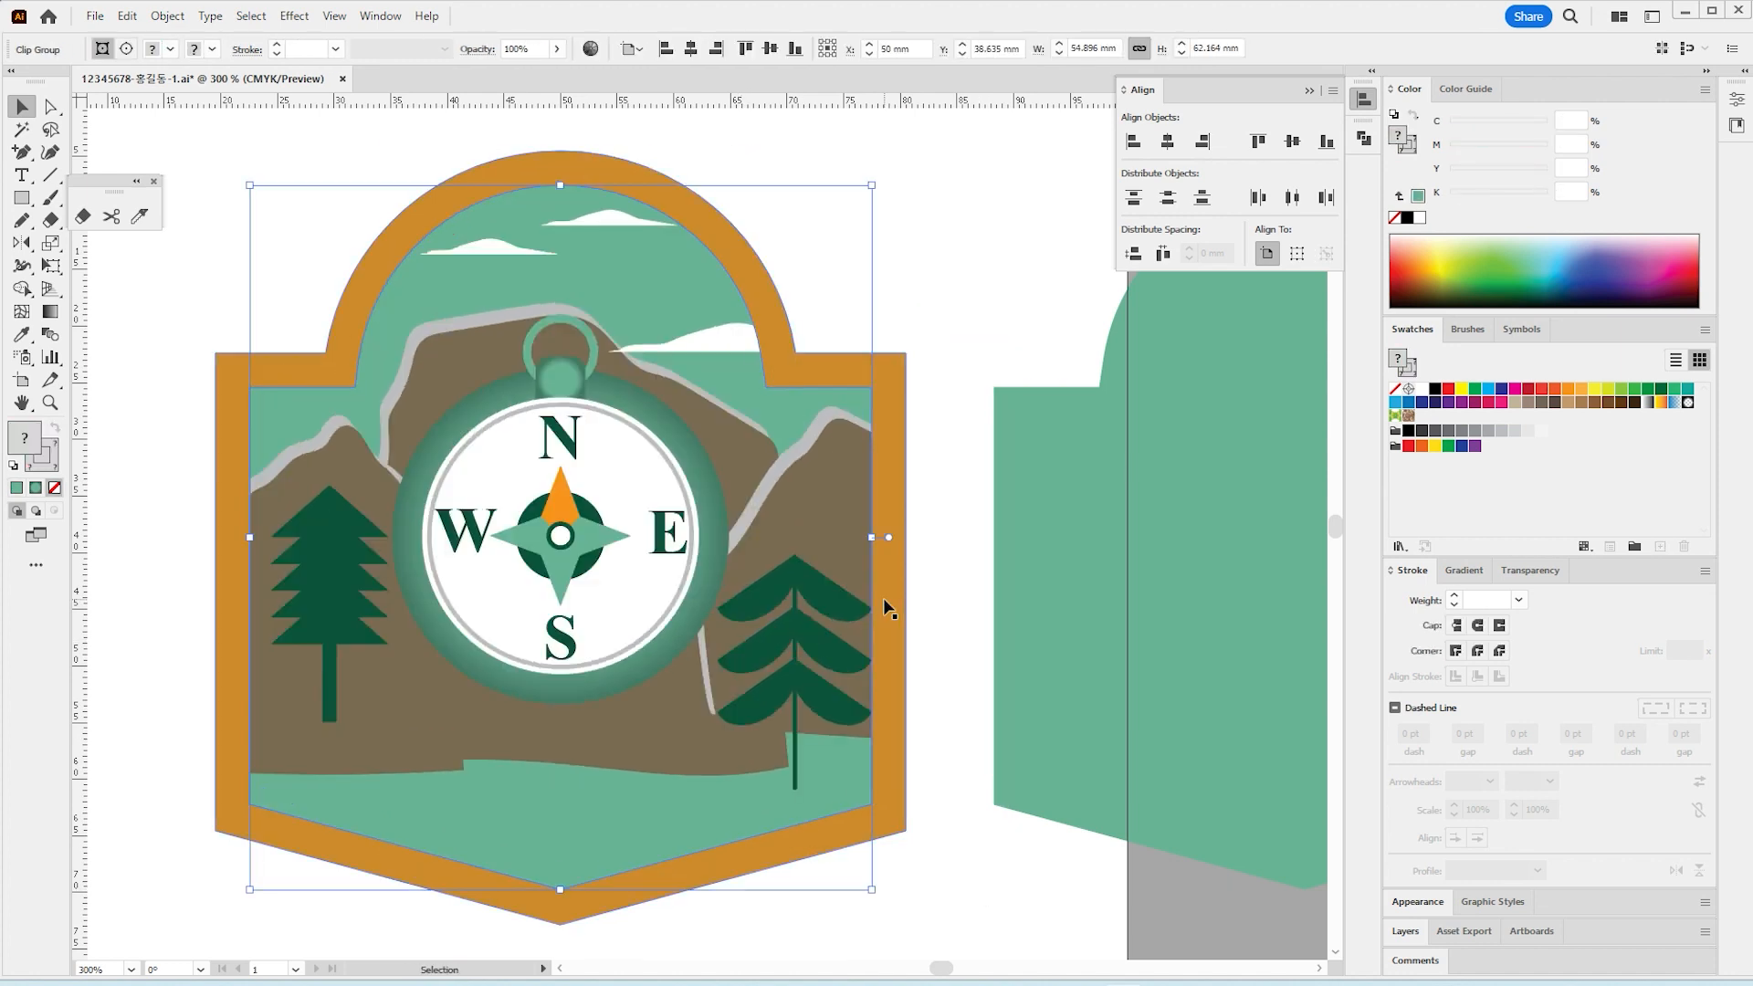
Step: Align the spare green badge shape to the left edge of the clipped artwork, using the clipped artwork as key object
left_click(1016, 861)
left_click(1062, 712)
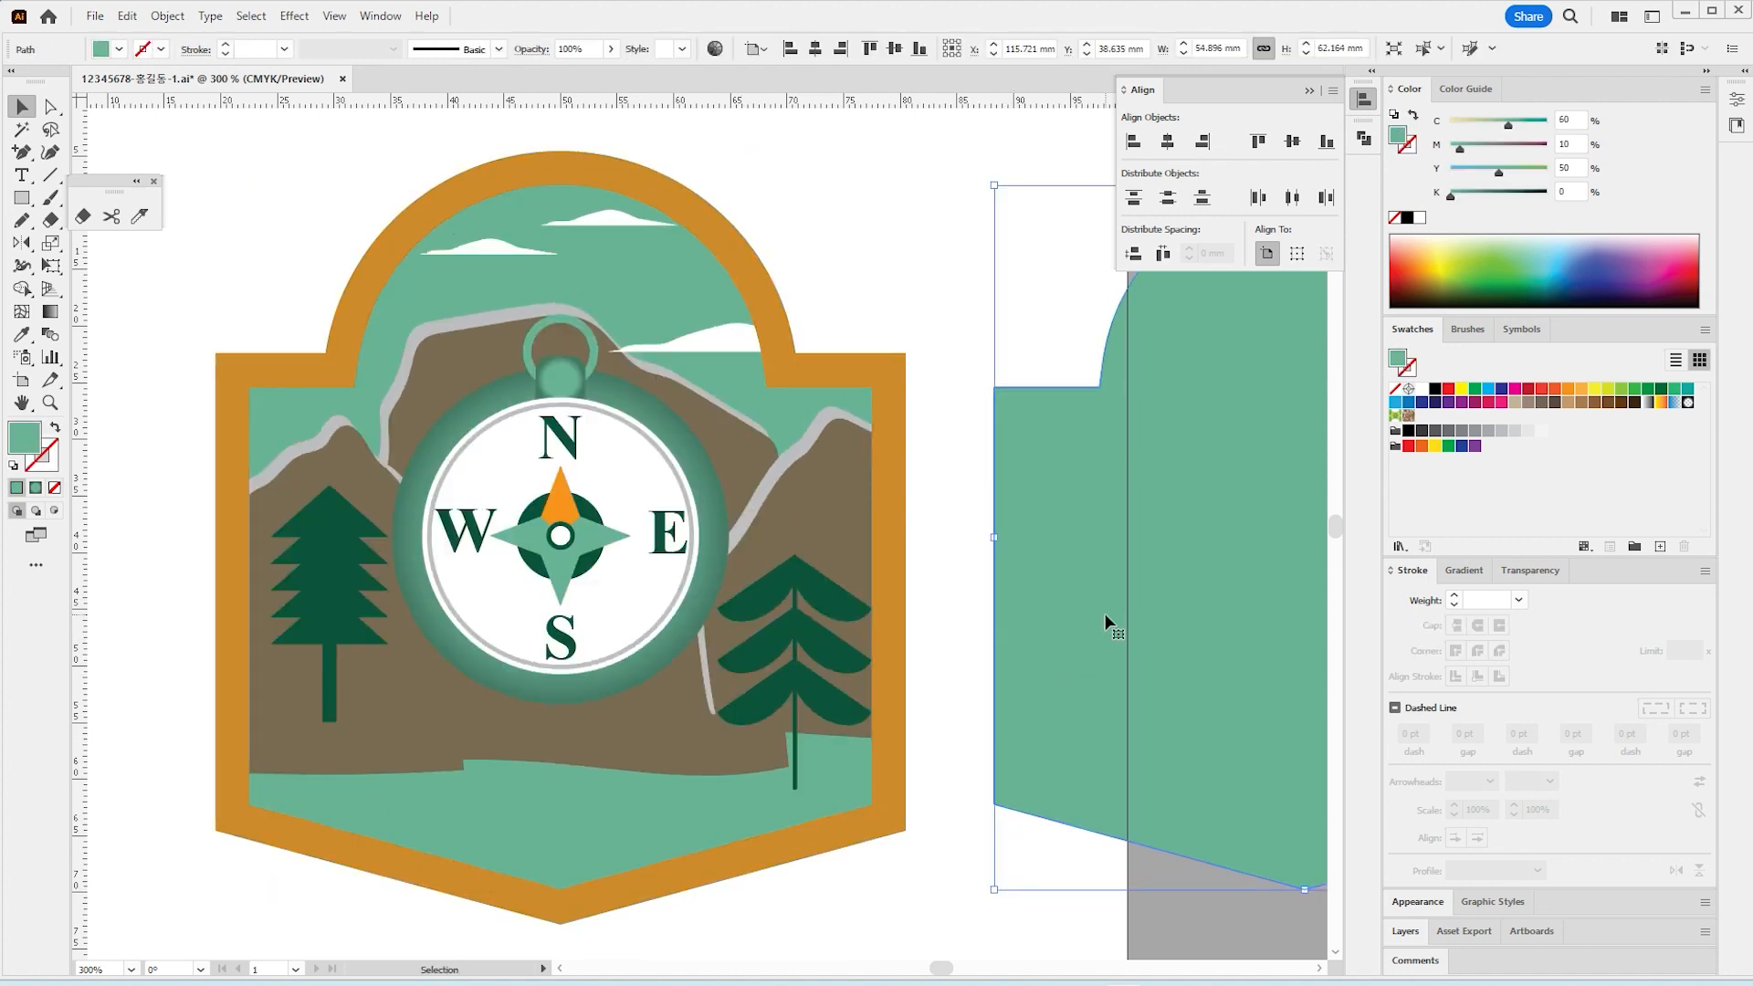
left_click(575, 256, "shift")
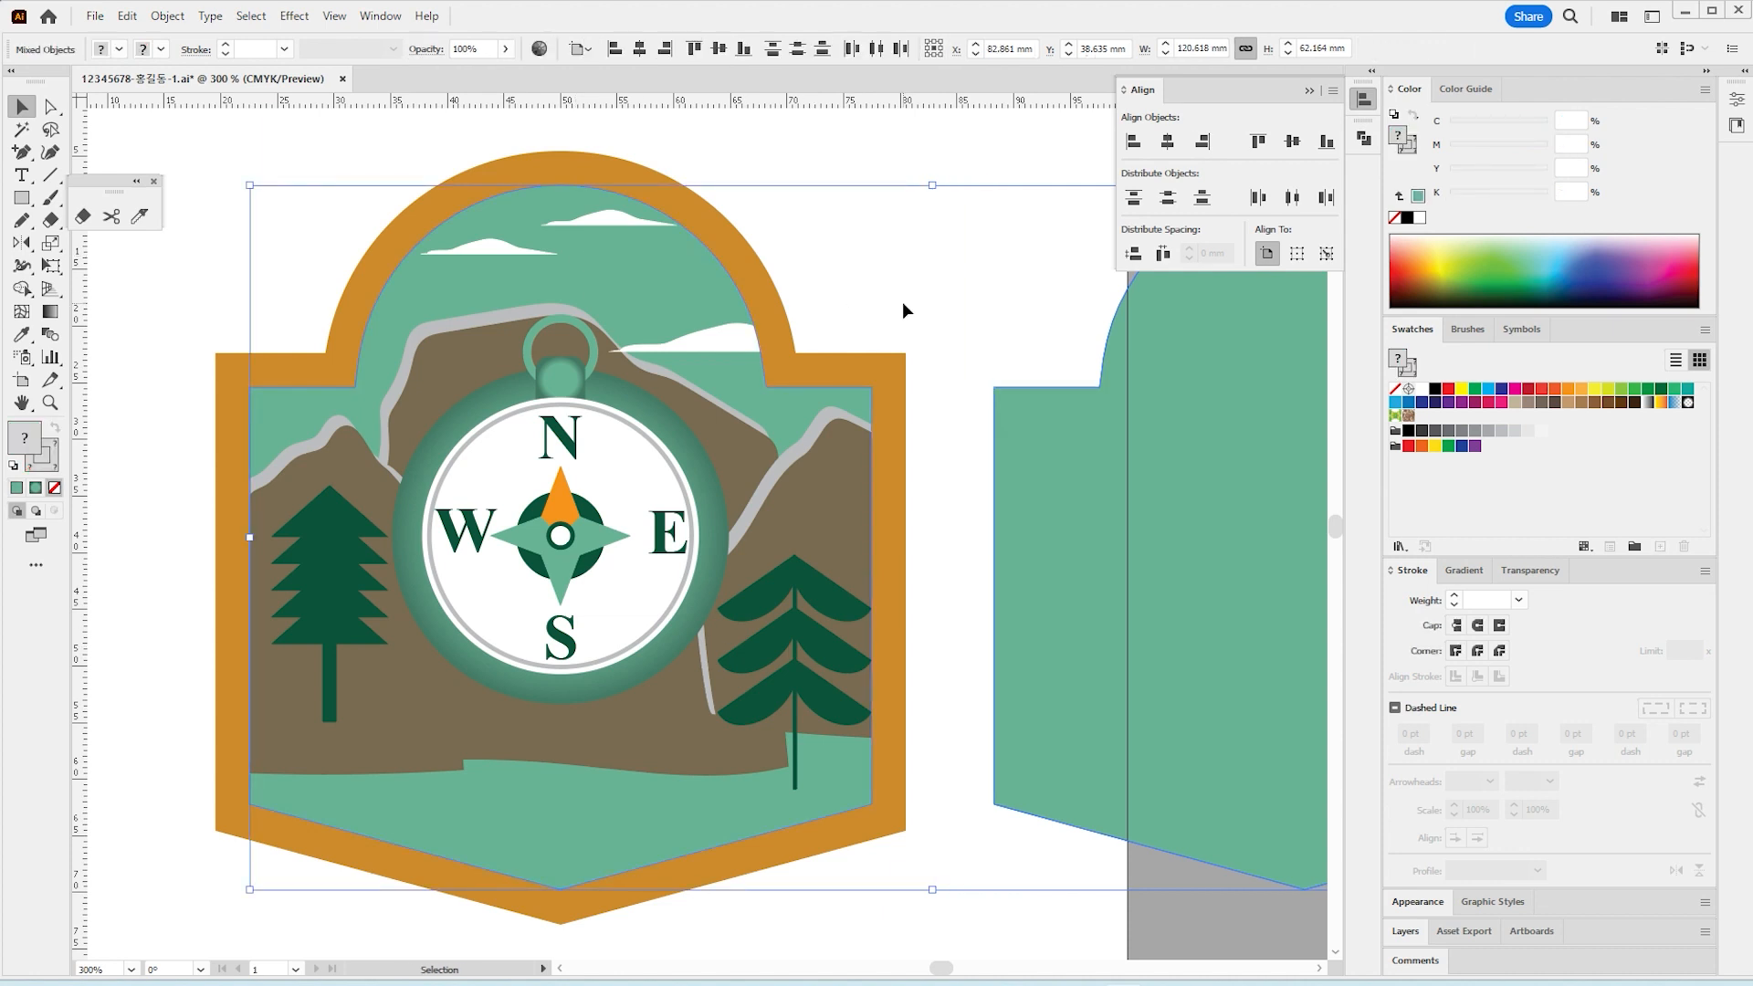
left_click(578, 309)
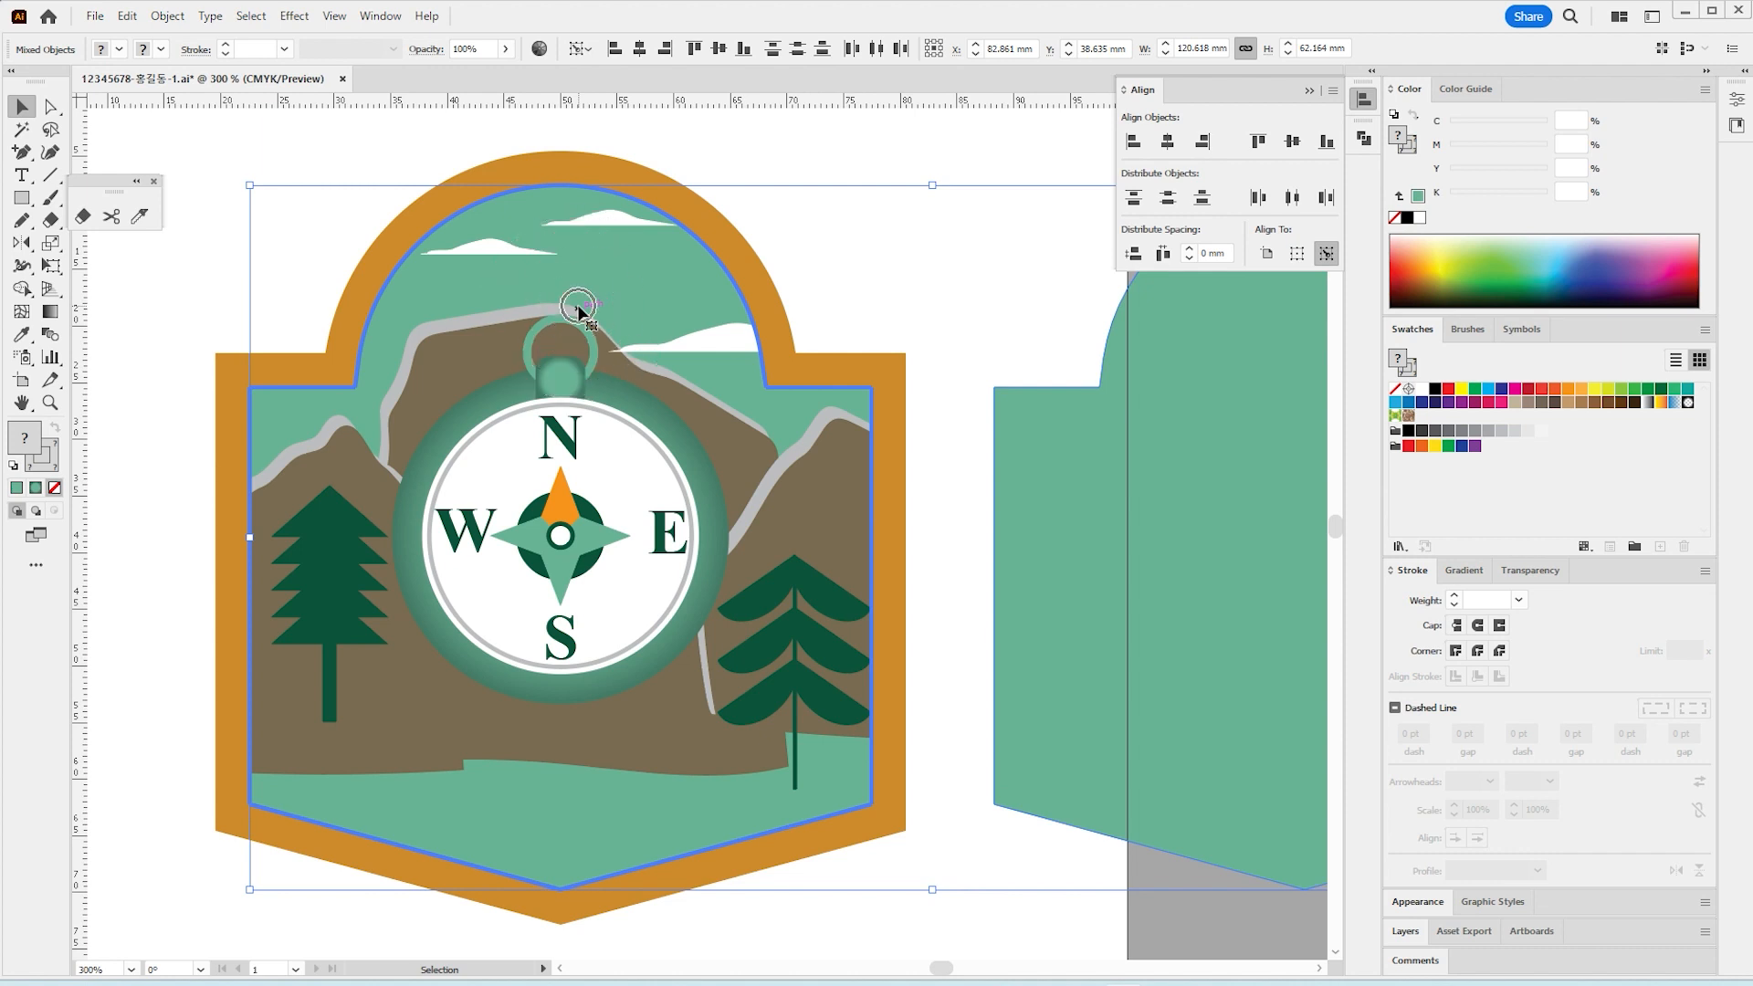
left_click(615, 51)
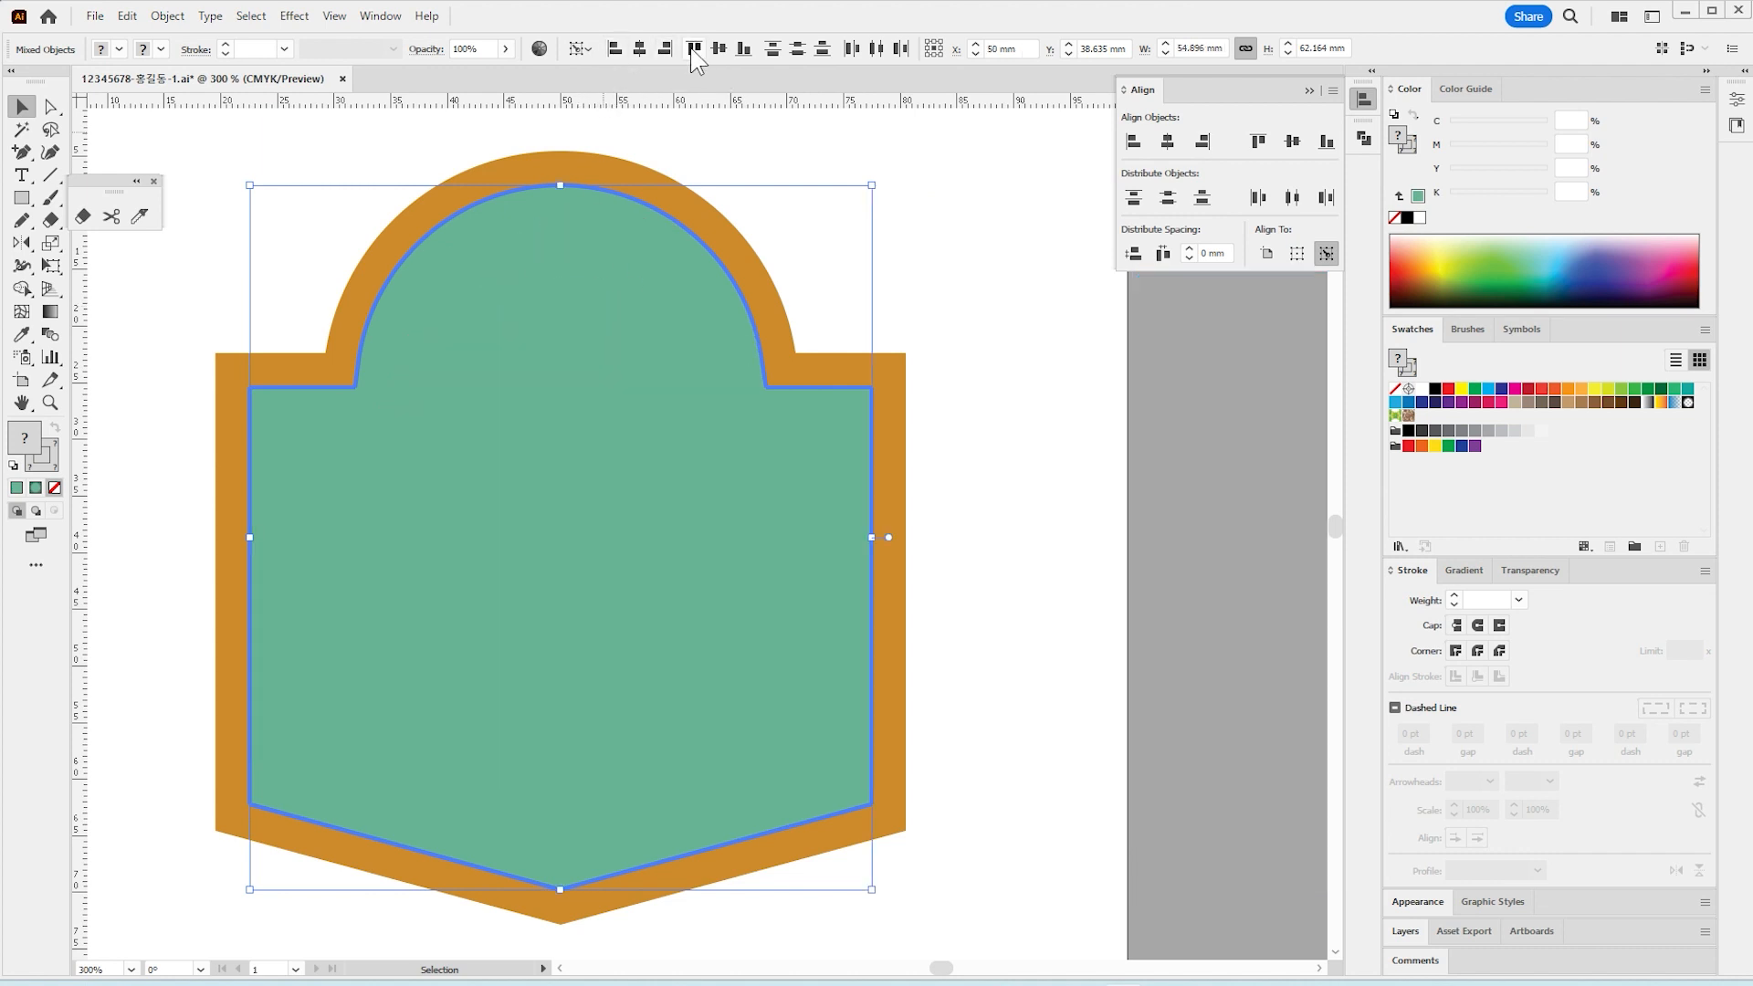
left_click(1017, 753)
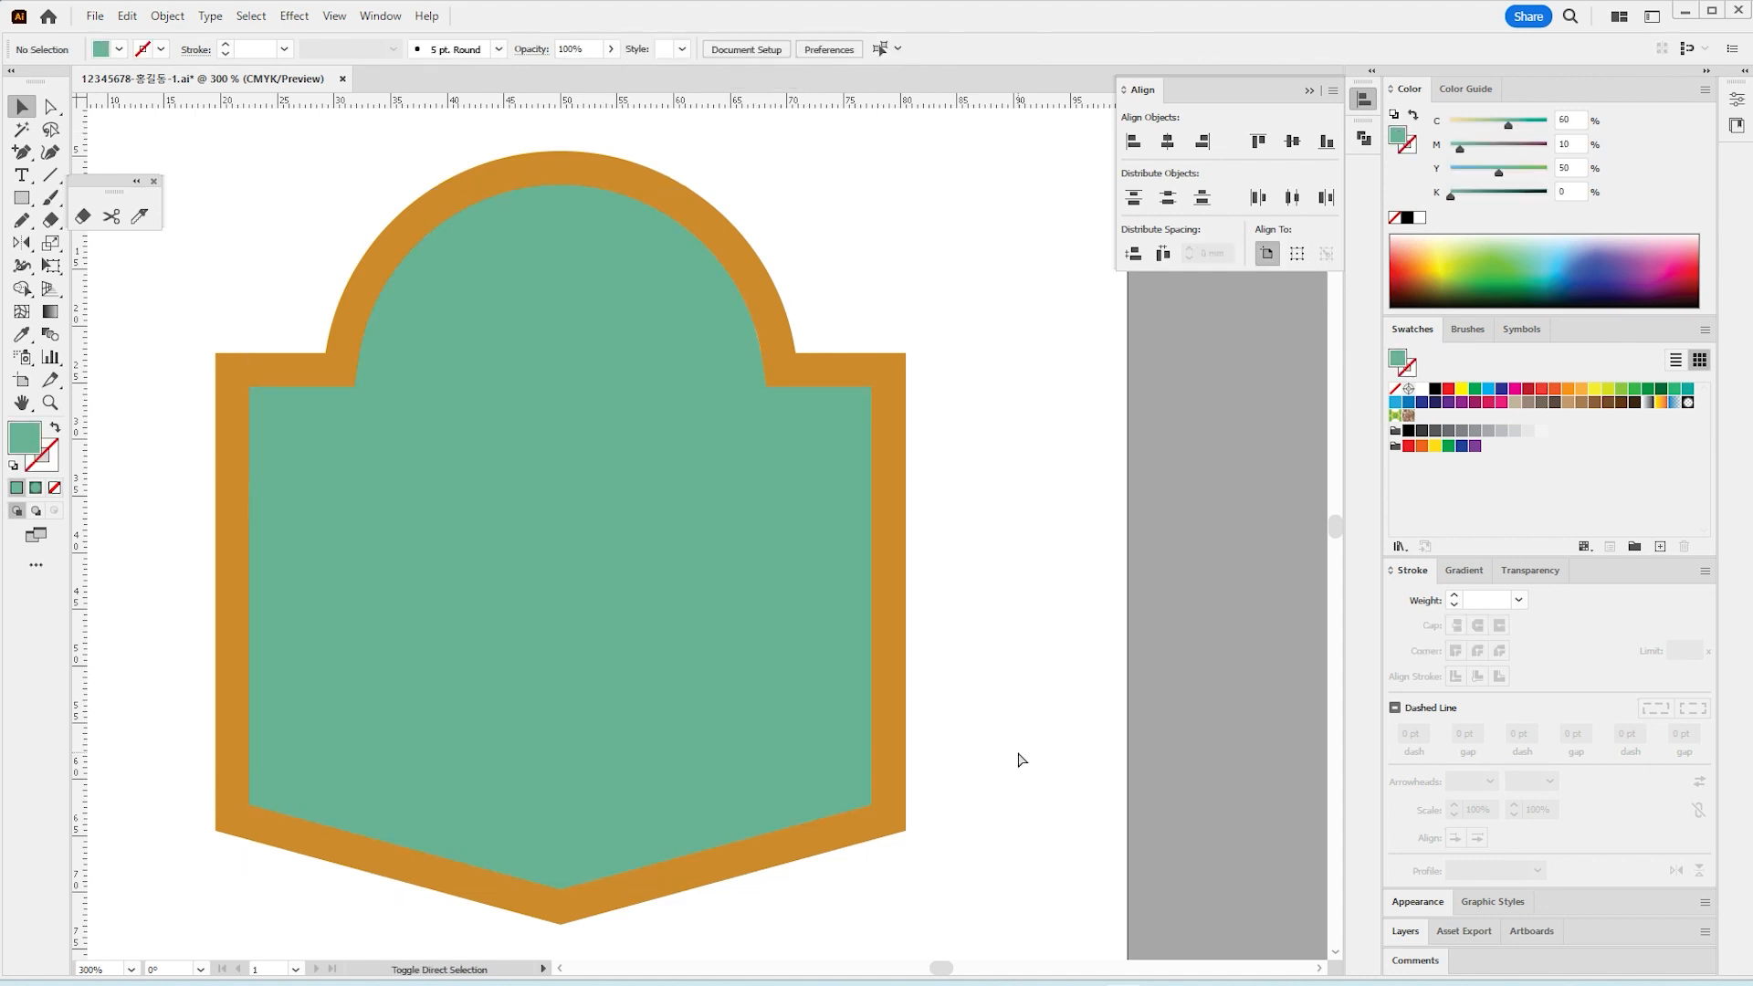
Step: Apply the look of the dark green outlined sample square, with no fill and a 1 pt stroke, to the green badge shape
left_click(563, 468)
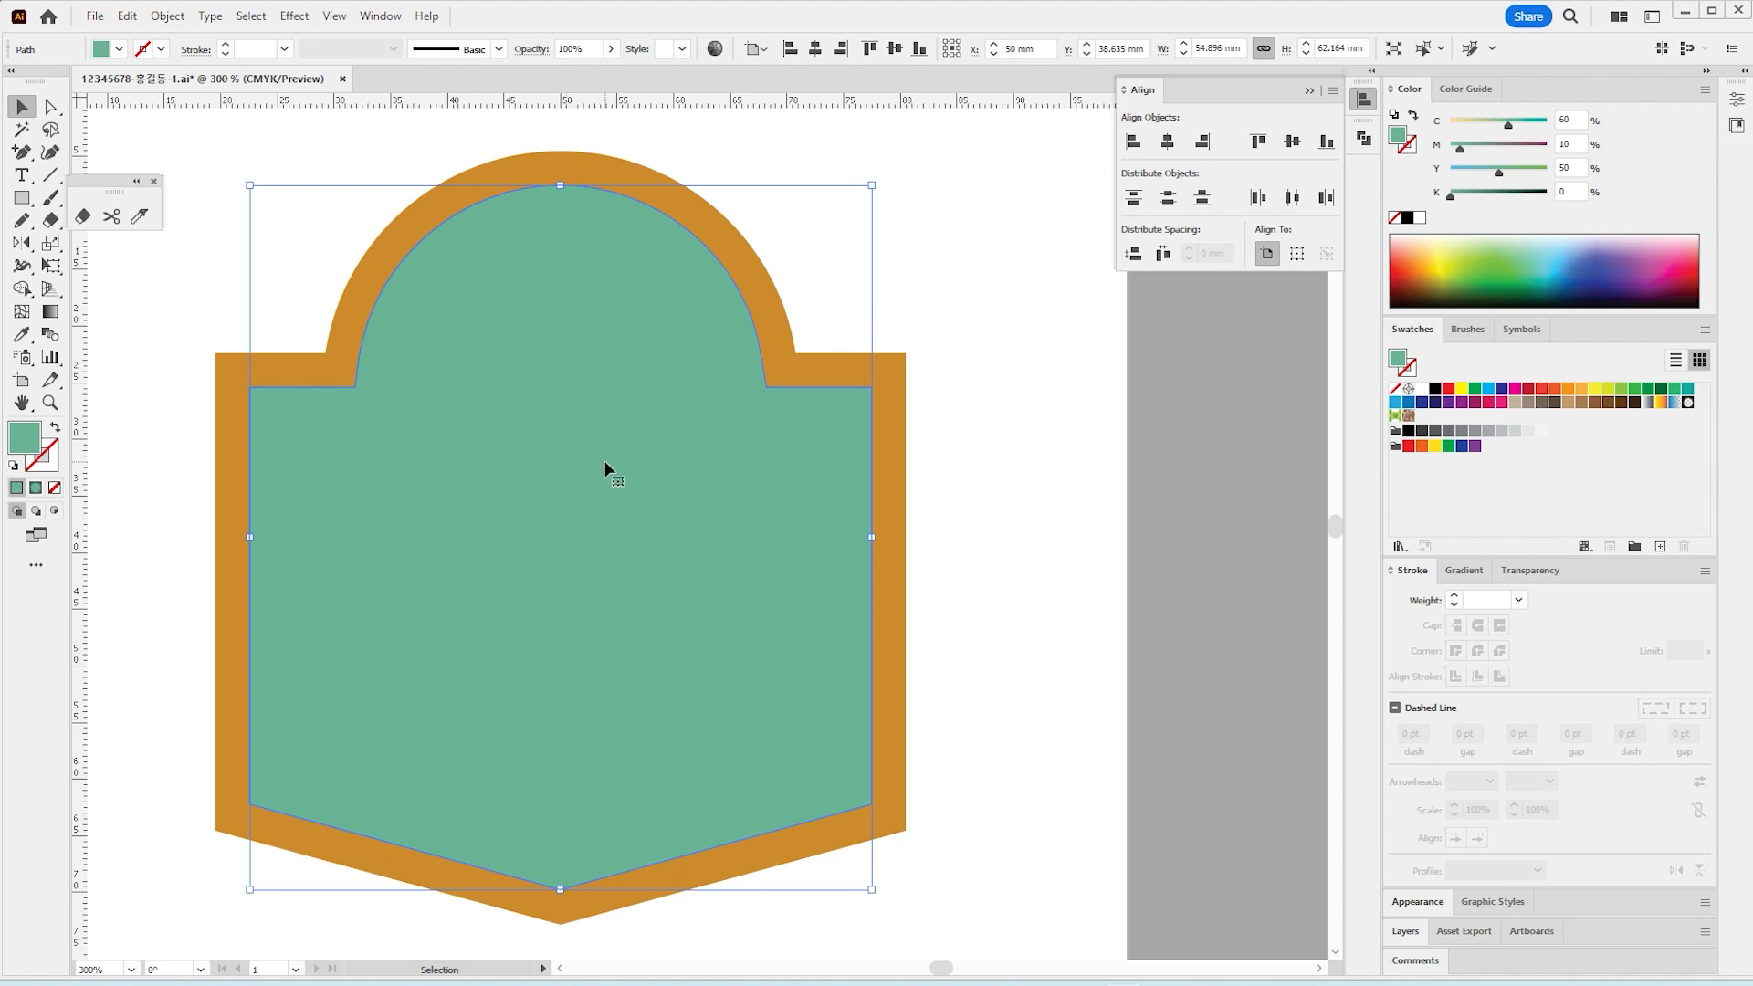
left_click(27, 334)
left_click_drag(475, 674, 850, 399)
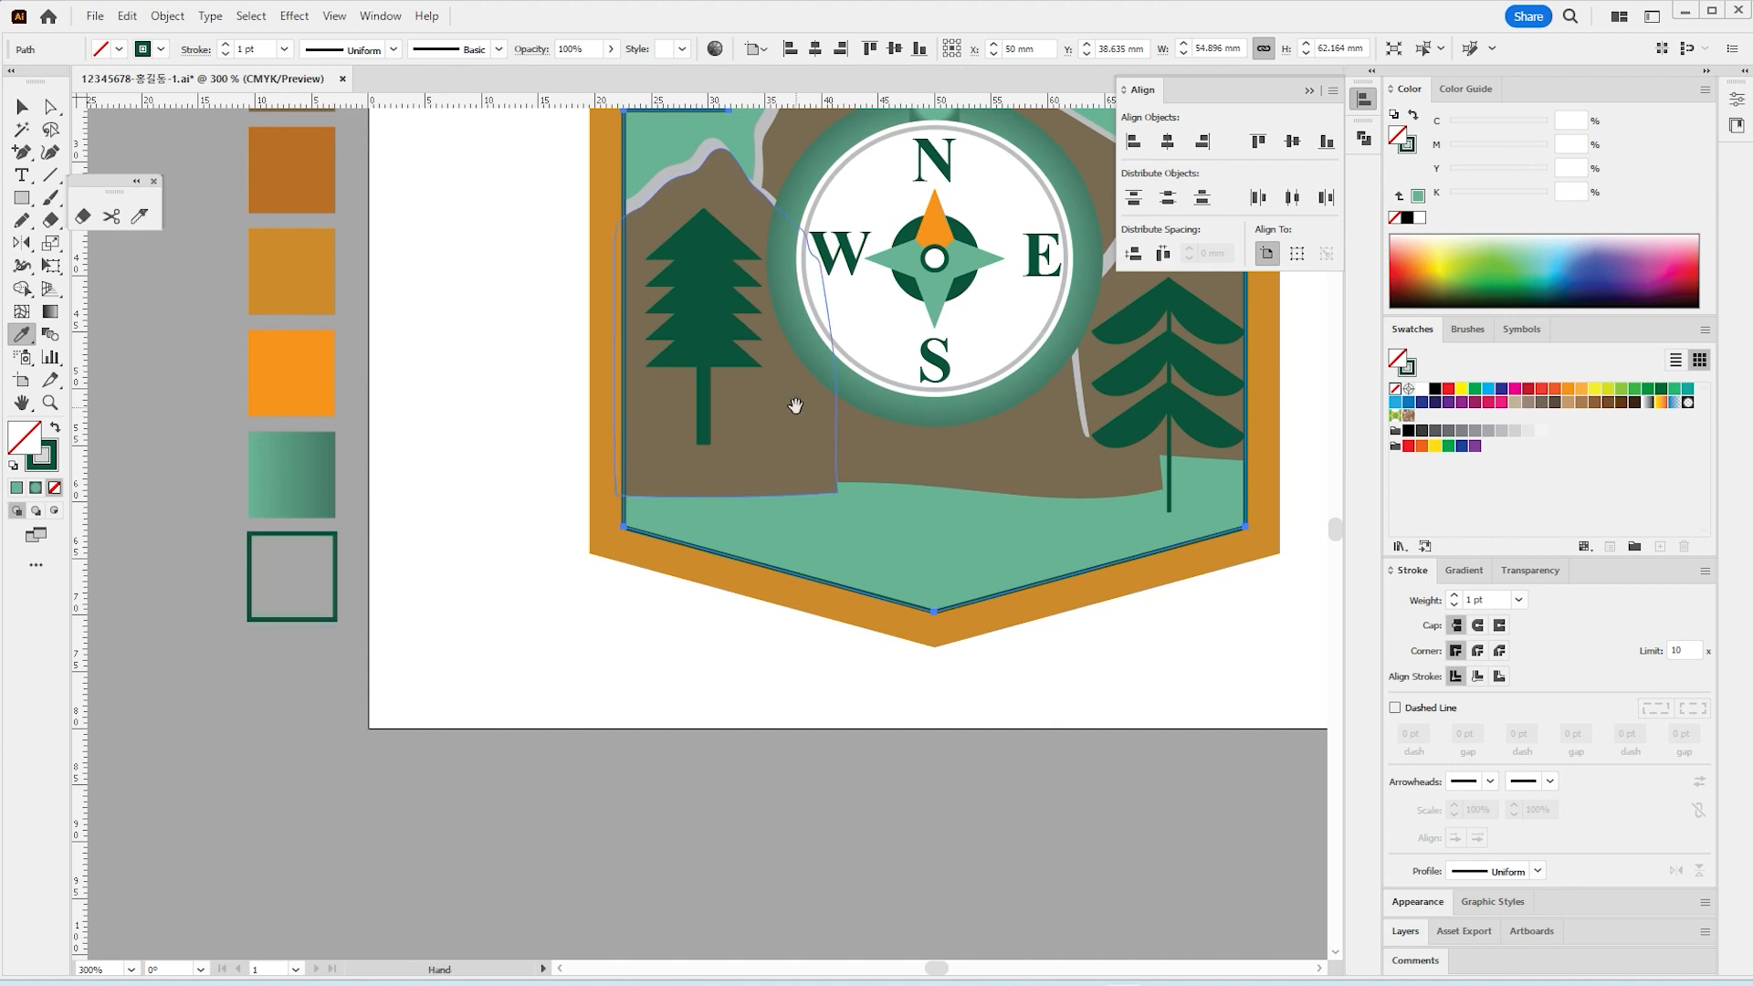
left_click_drag(795, 403, 521, 630)
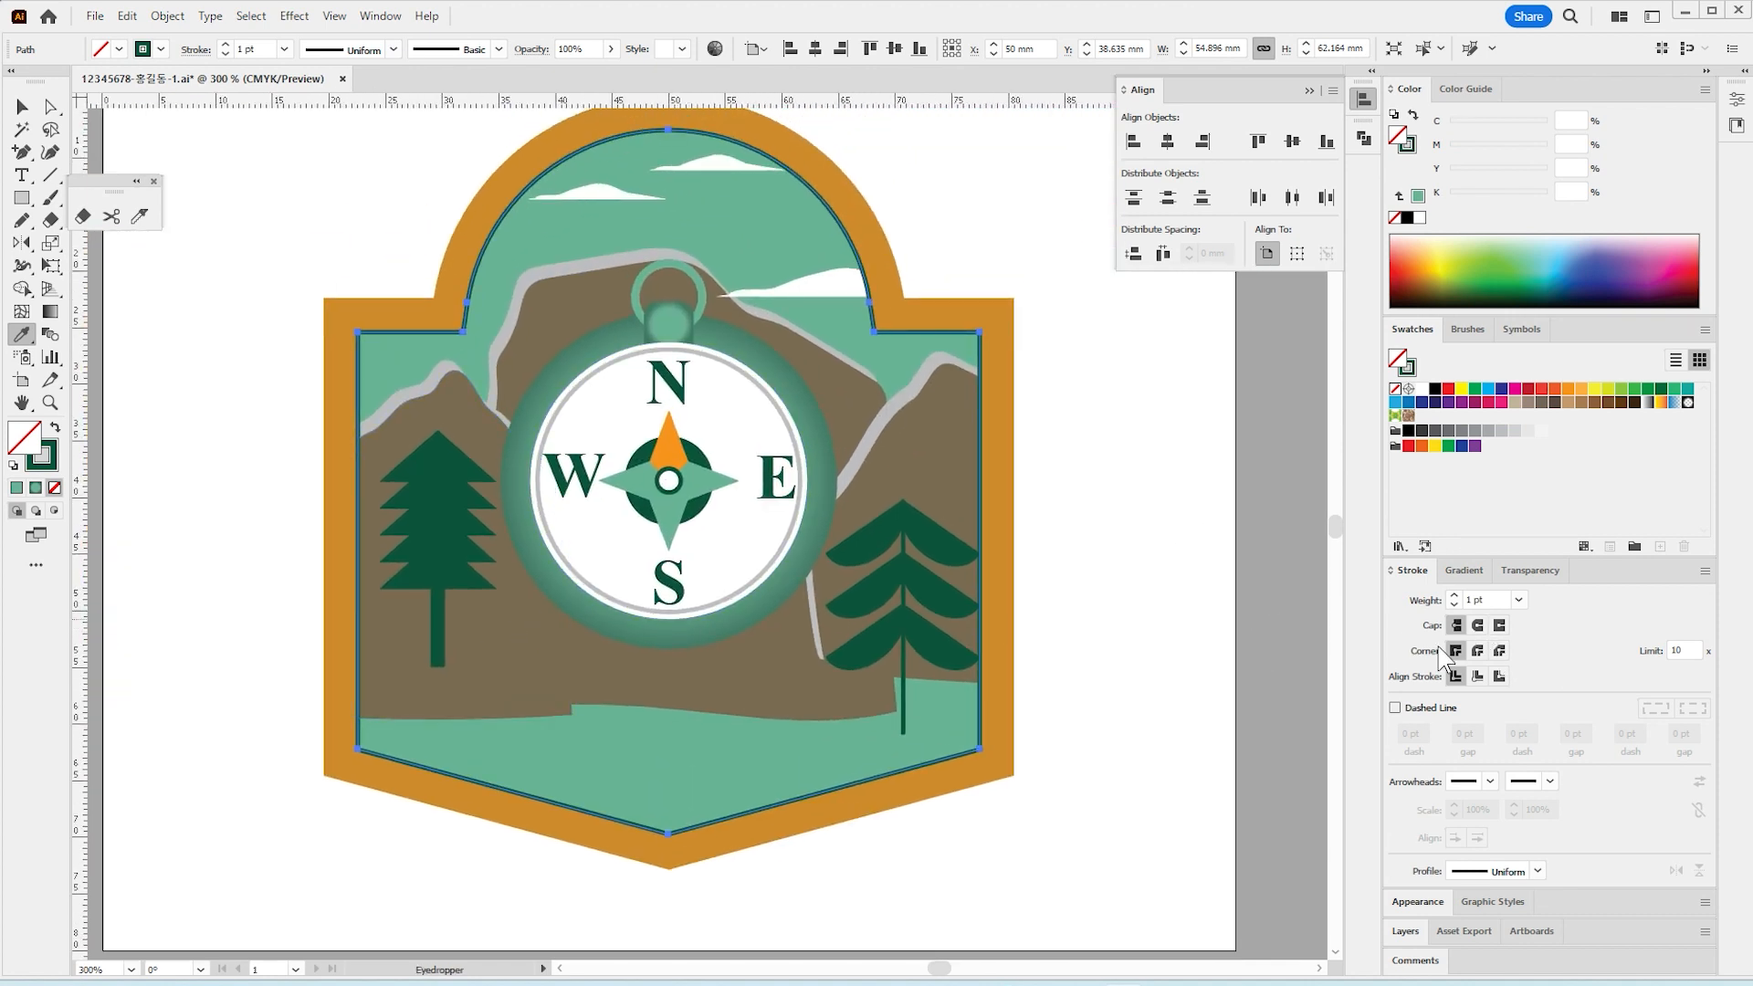
Step: Make the inner badge outline a dashed line with 3 pt dashes, and deselect it
left_click(1412, 708)
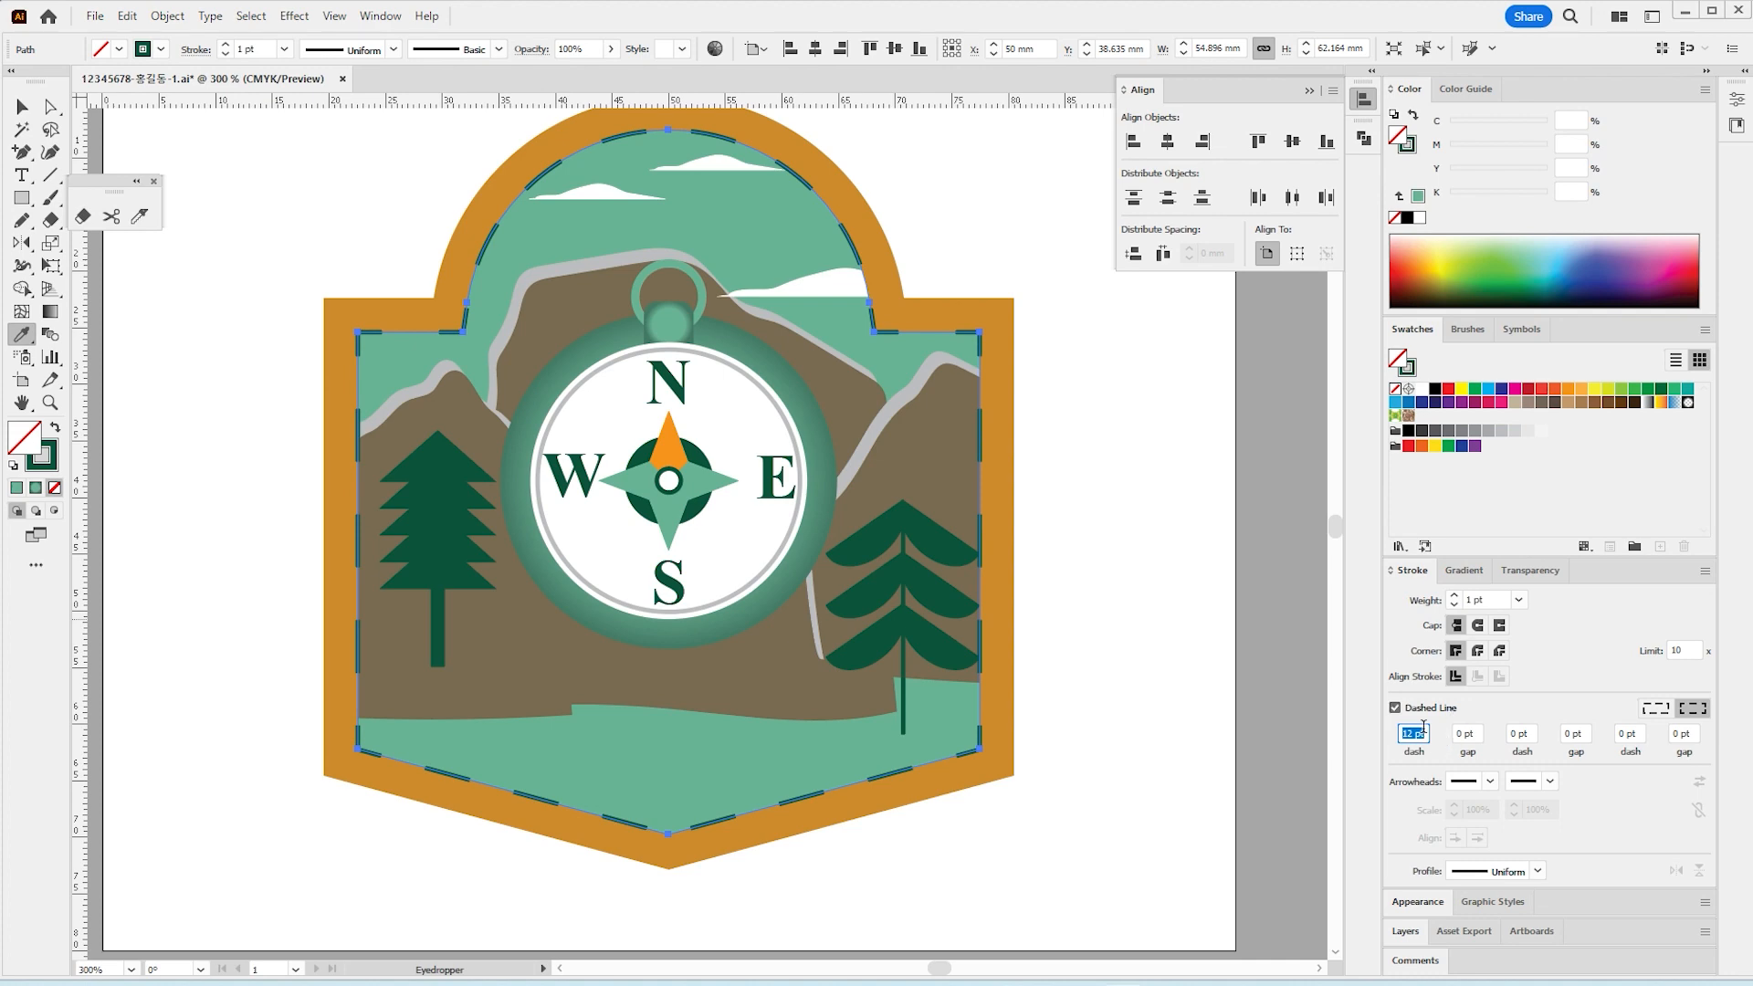
key("Down")
key("Down")
key("Down")
key("Down")
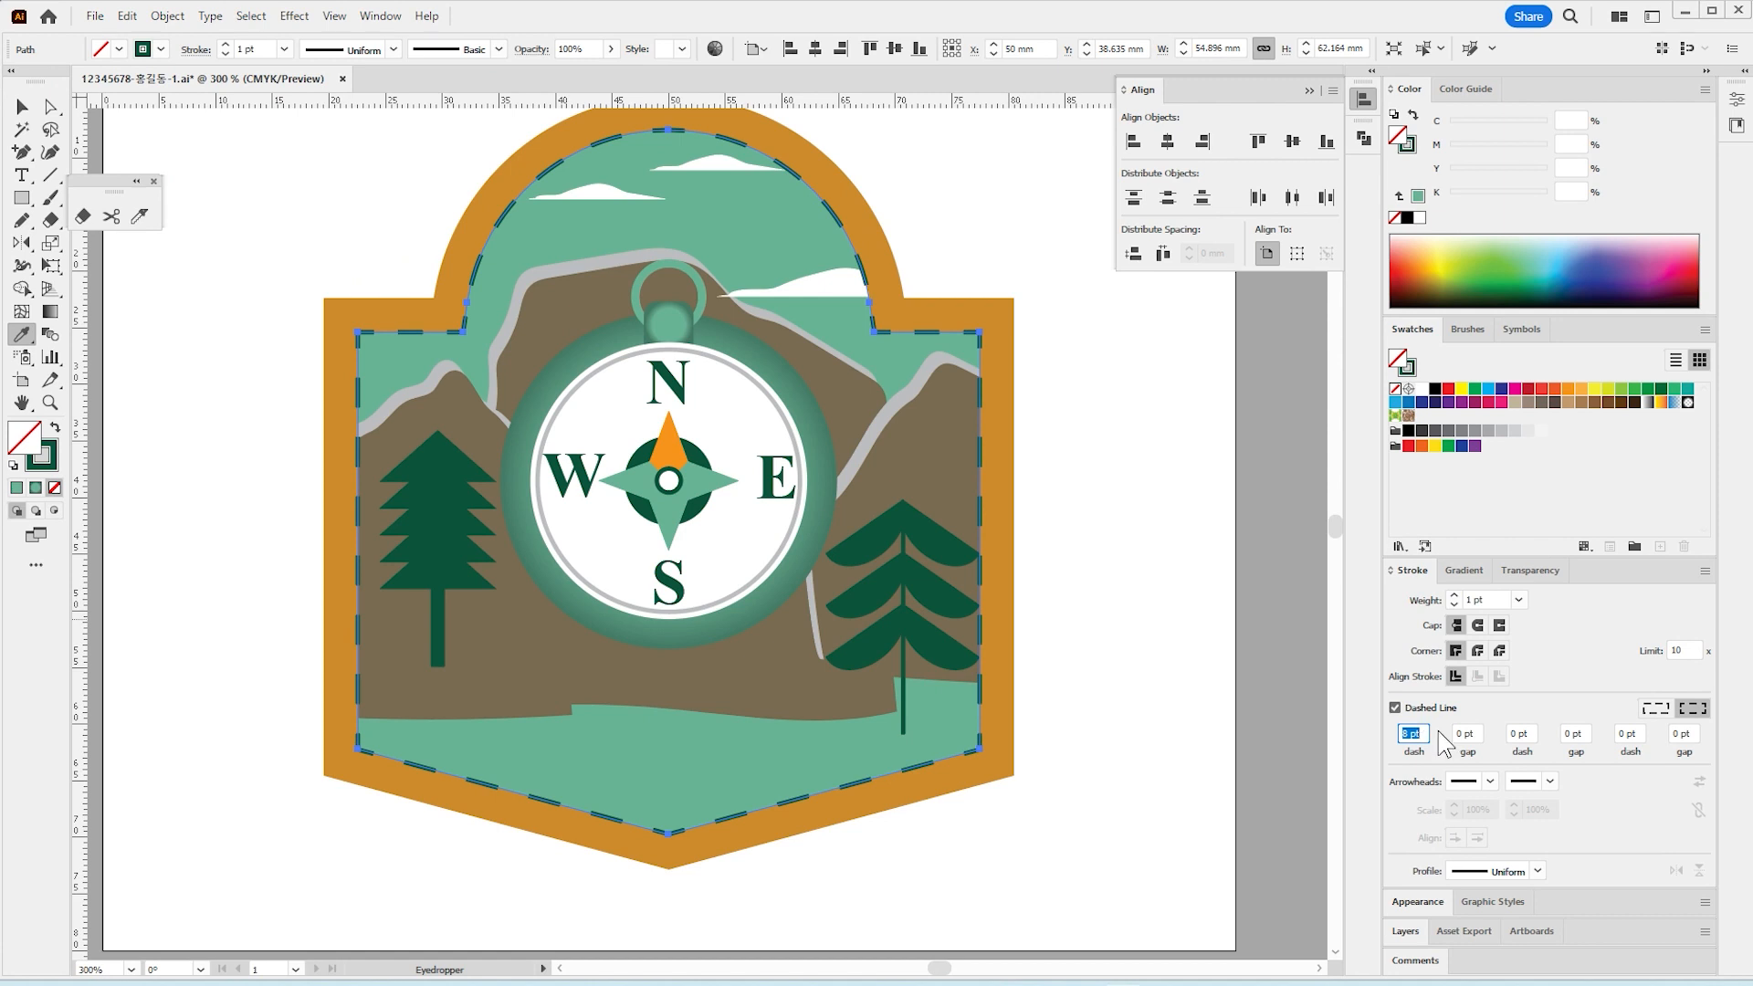
type("3")
key("Return")
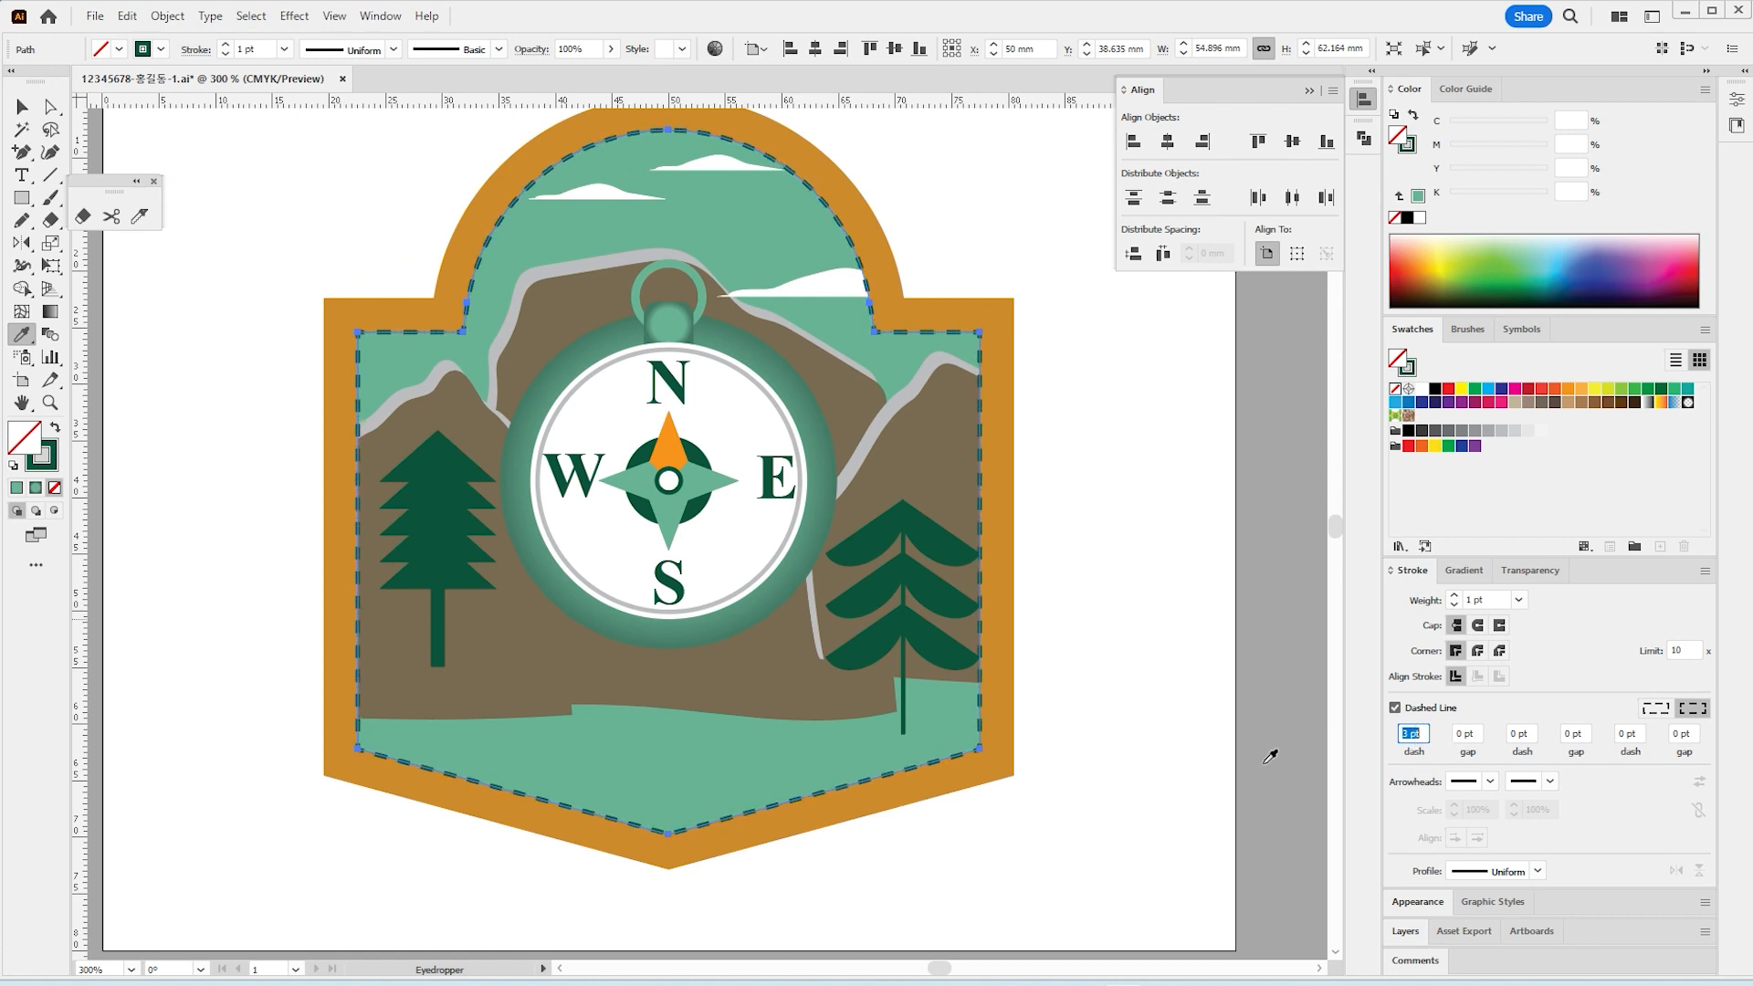
left_click(22, 107)
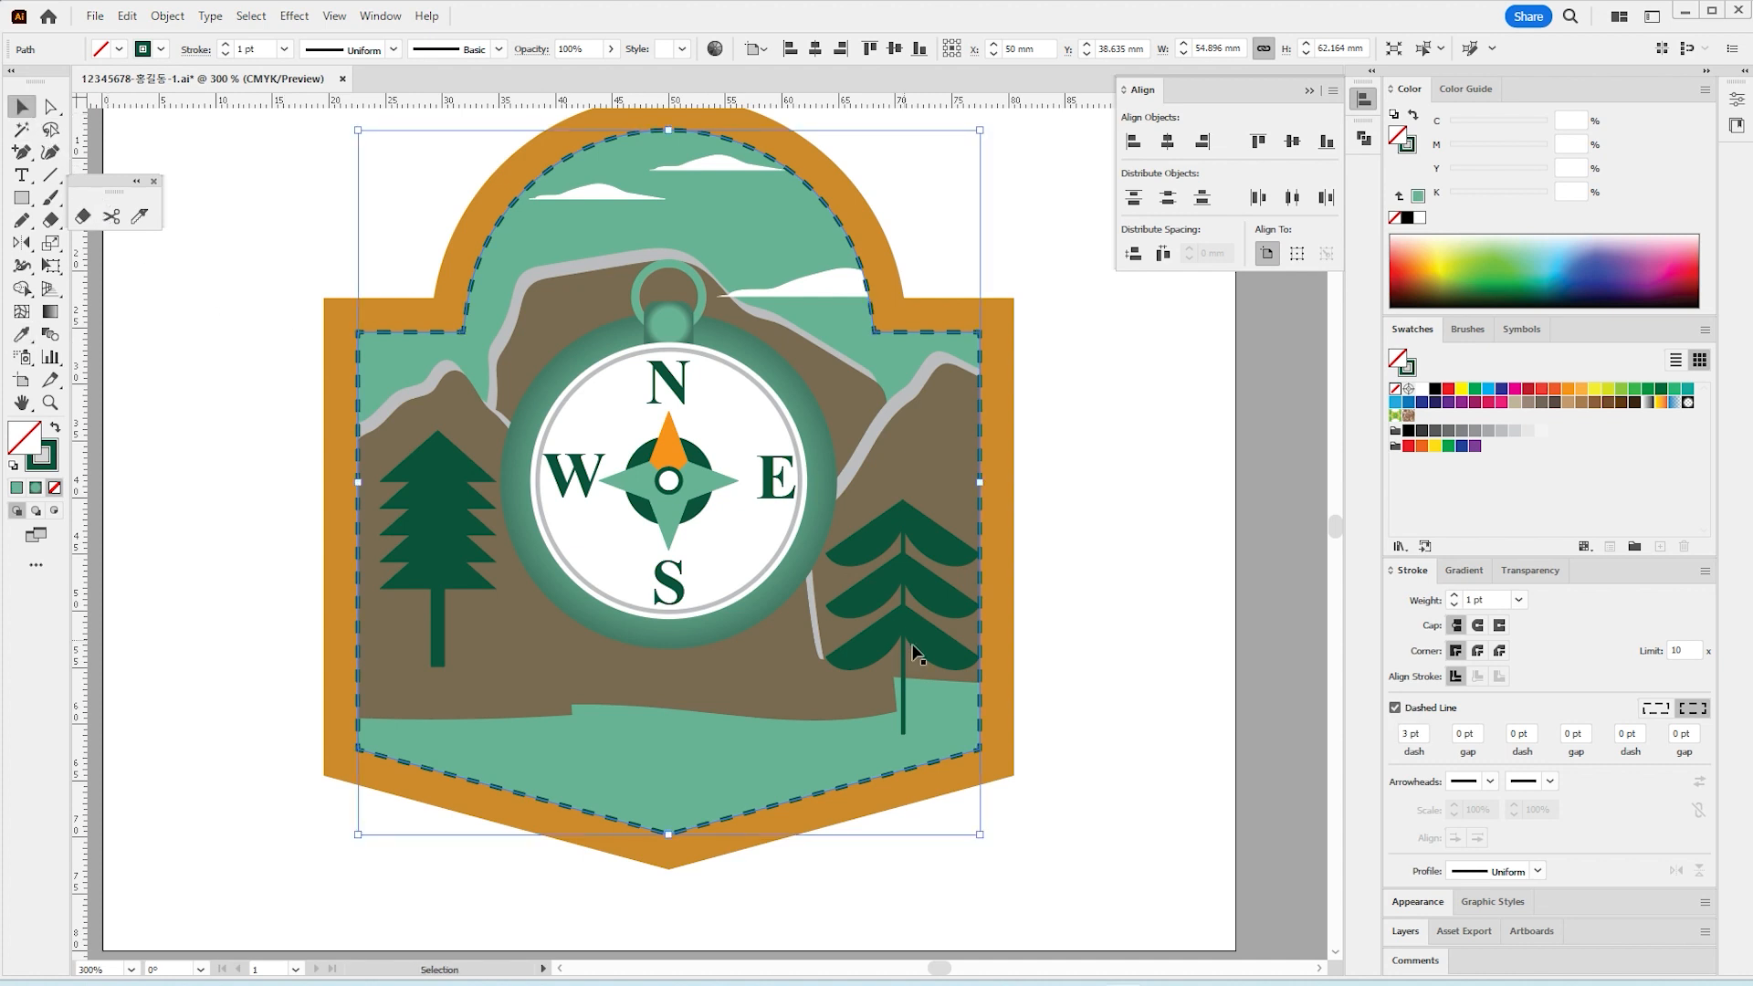
left_click(1069, 682)
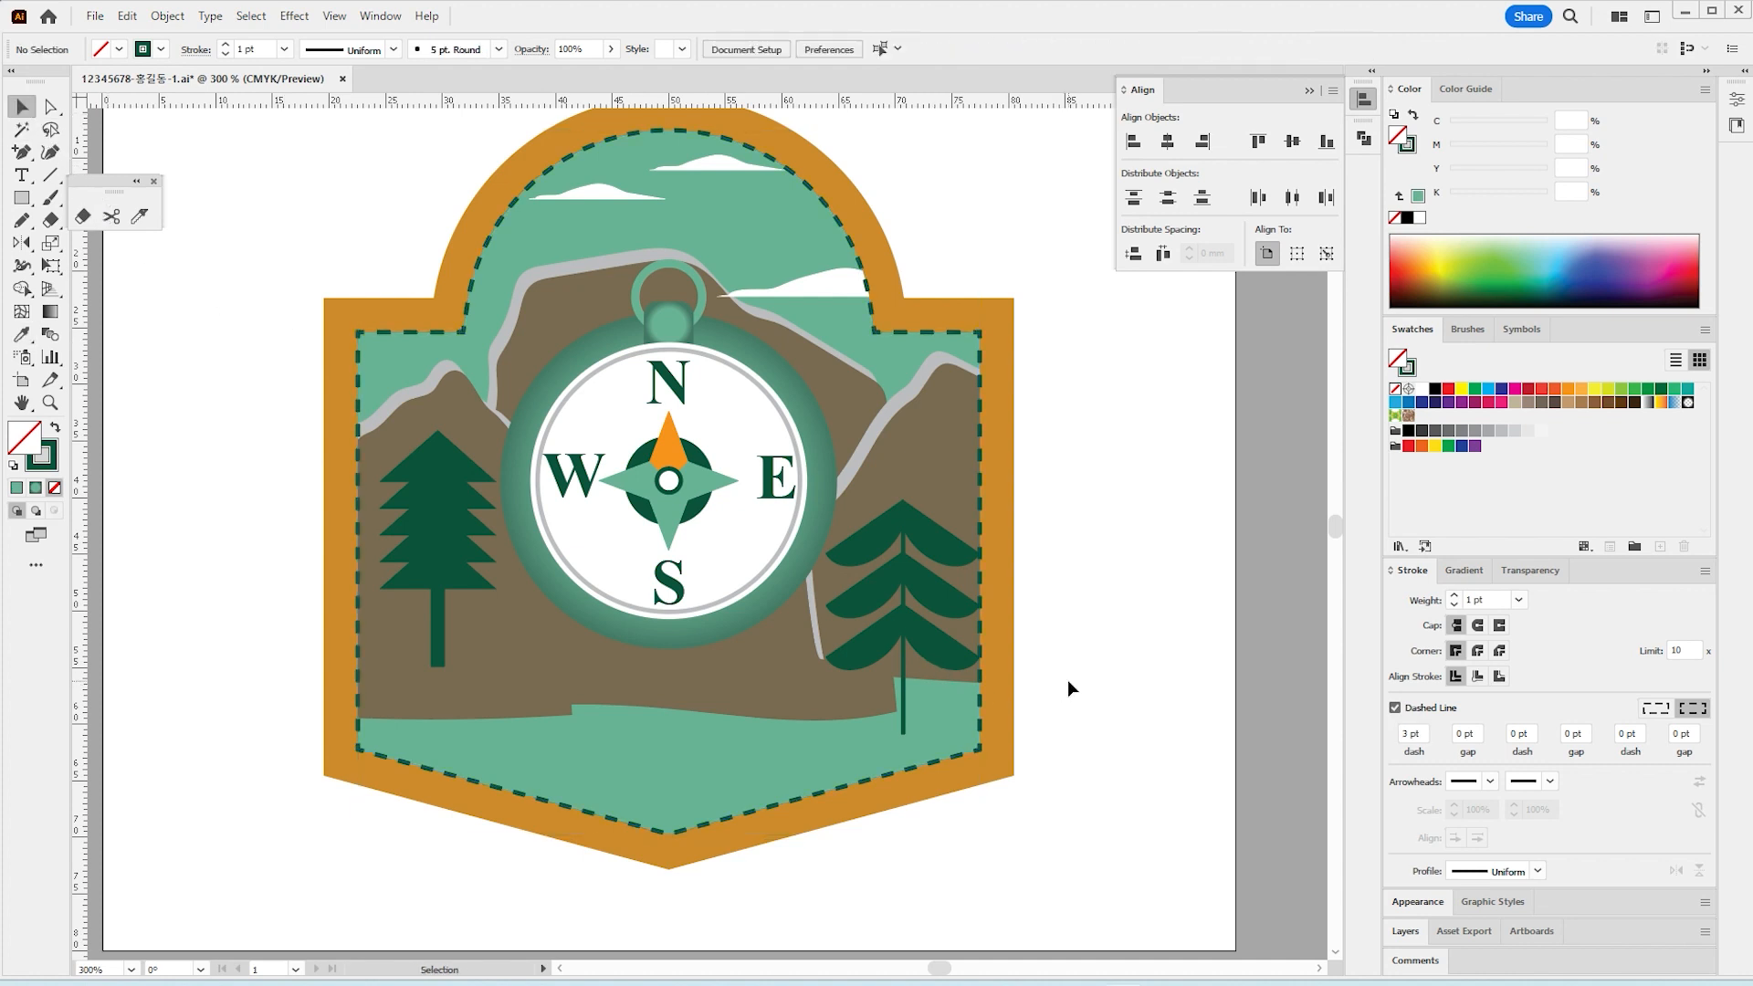
Step: Draw a banner rectangle about 68 by 12 mm across the badge's lower part and fill it with the bright orange of the colour samples
key("ctrl+minus")
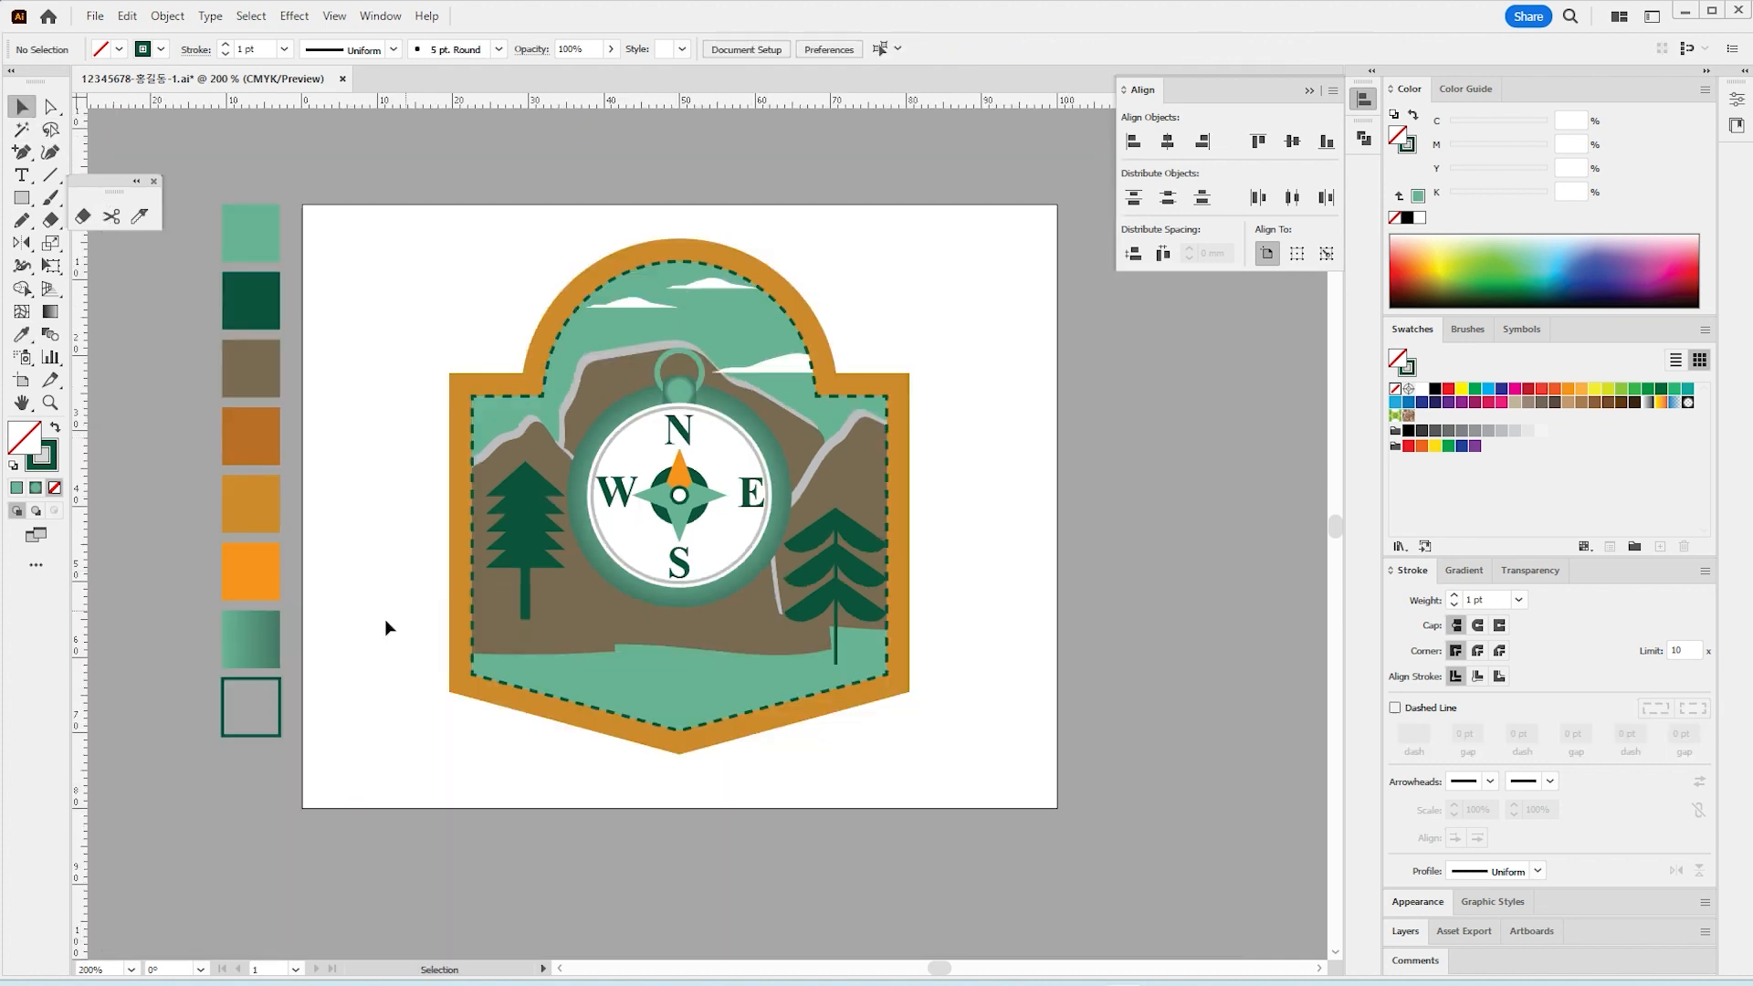
left_click(50, 402)
left_click(716, 607)
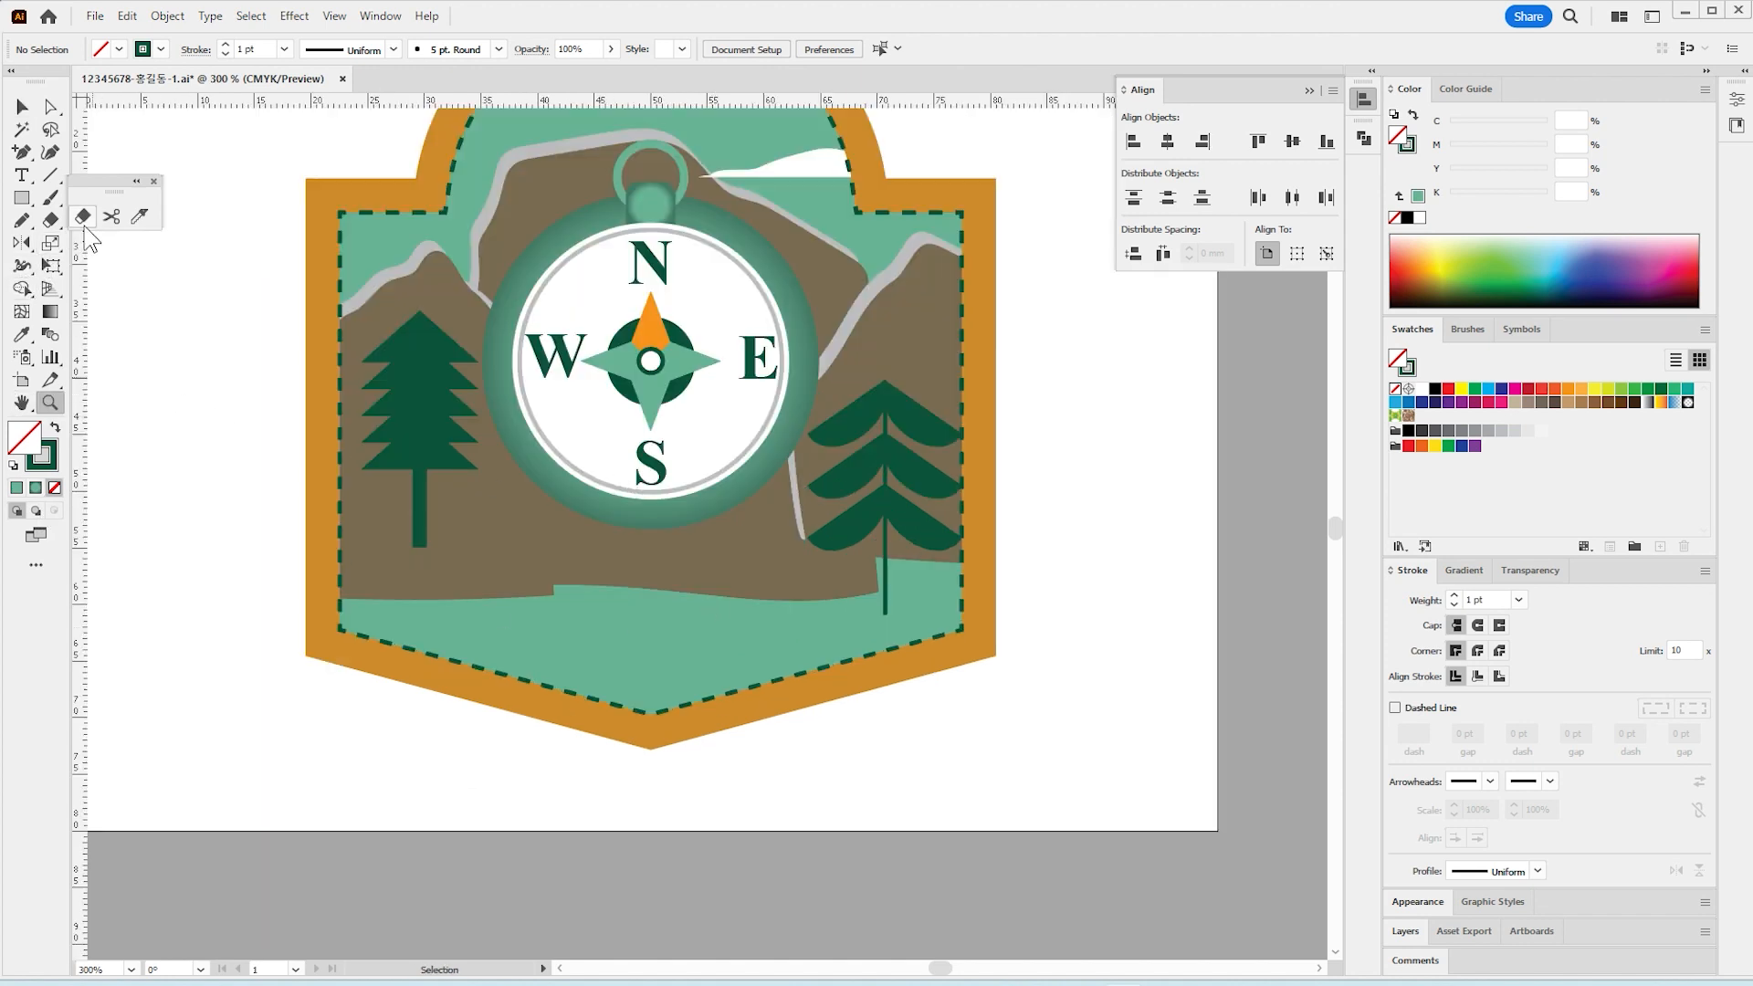
left_click(22, 198)
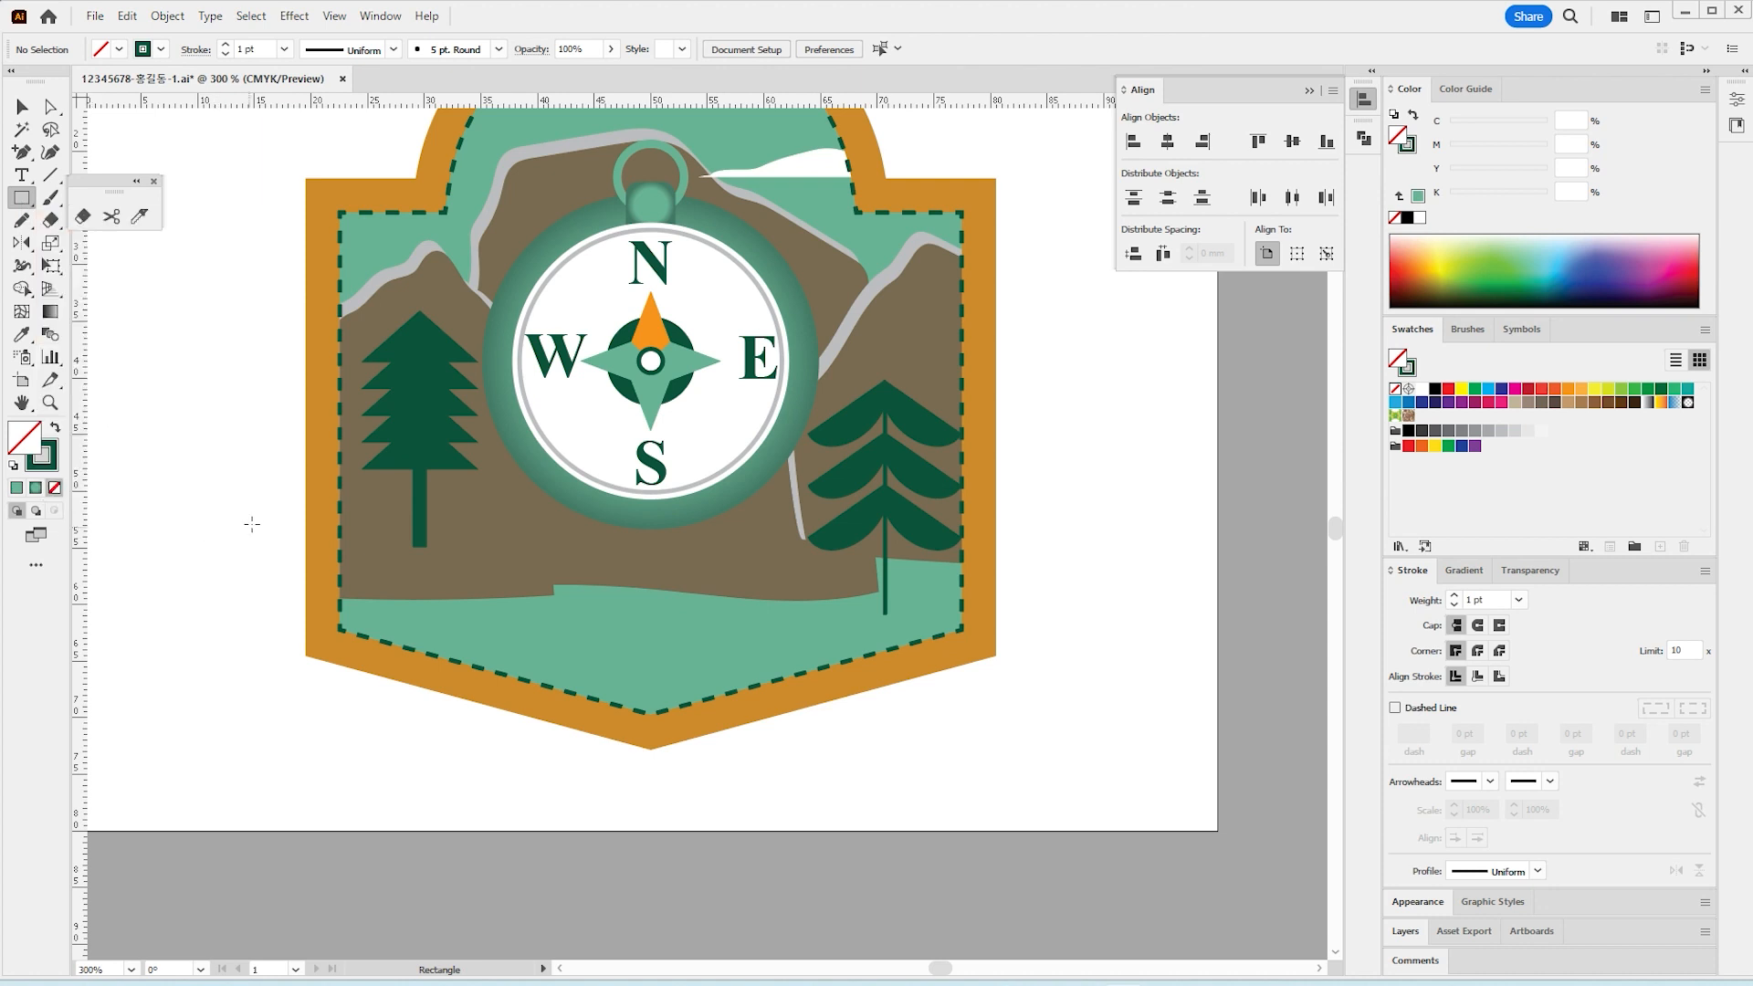
mouse_move(264, 504)
left_mouse_down()
mouse_move(960, 589)
mouse_move(1049, 628)
mouse_move(1038, 639)
left_mouse_up()
key("i")
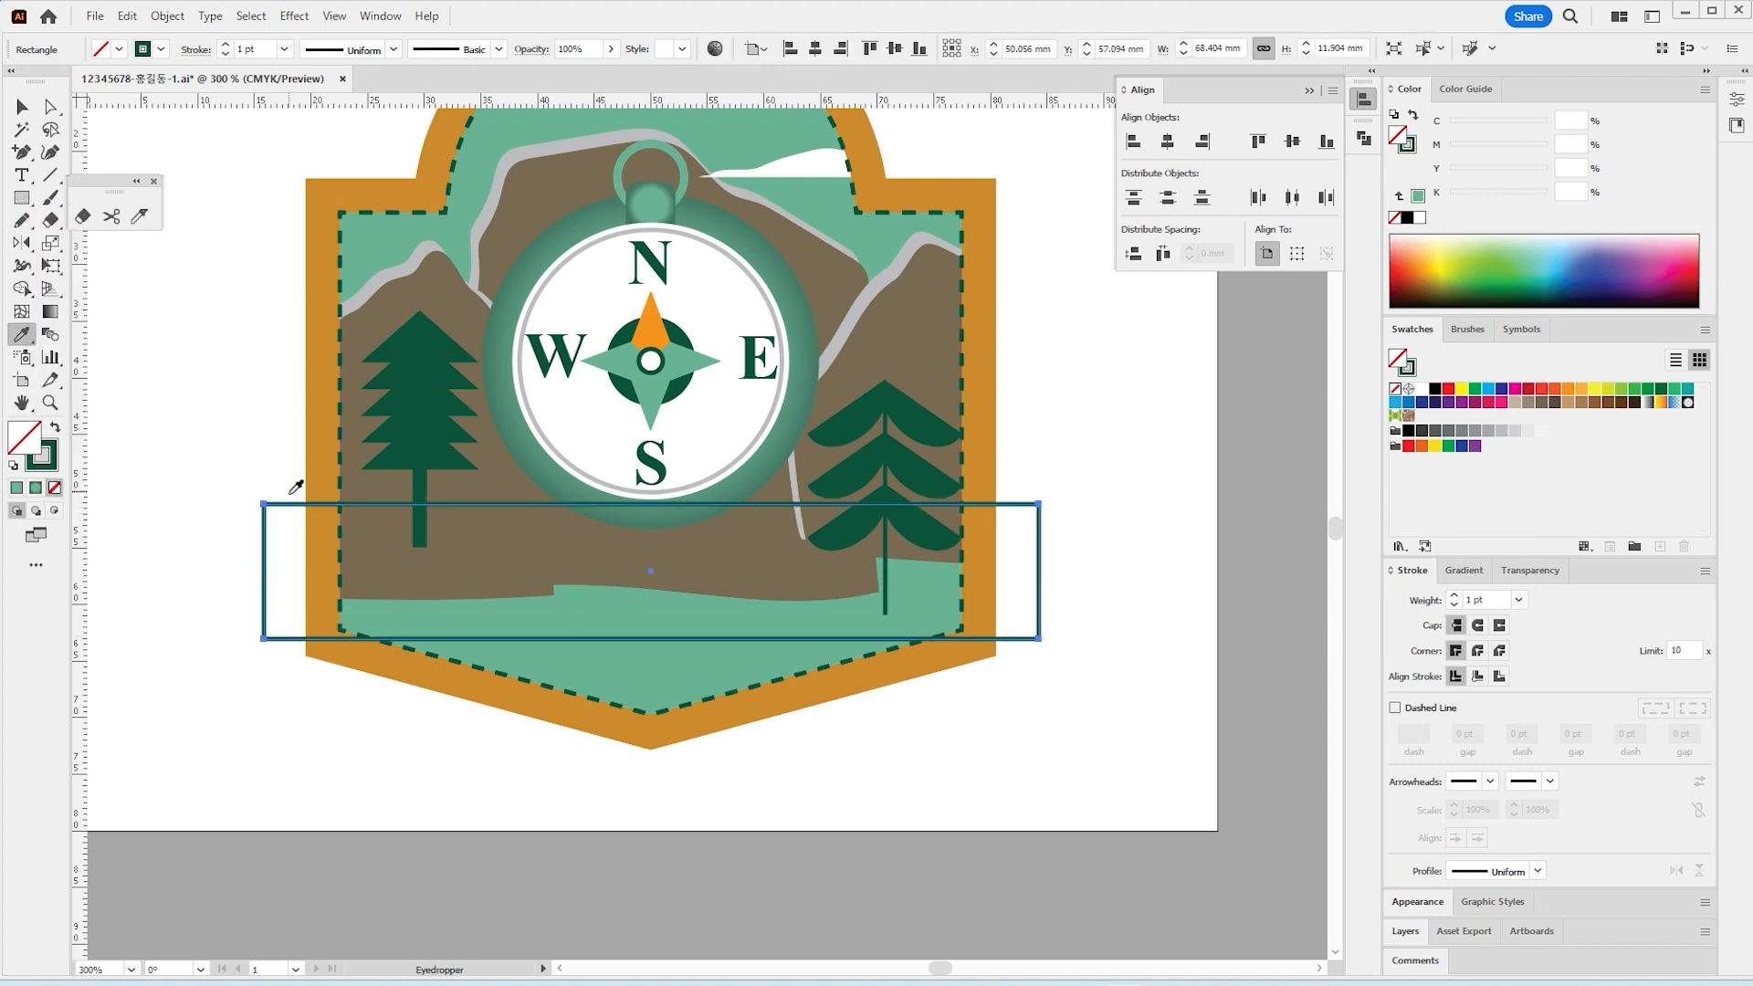
mouse_move(144, 485)
left_mouse_down()
mouse_move(658, 589)
mouse_move(536, 606)
left_mouse_up()
left_click(388, 588)
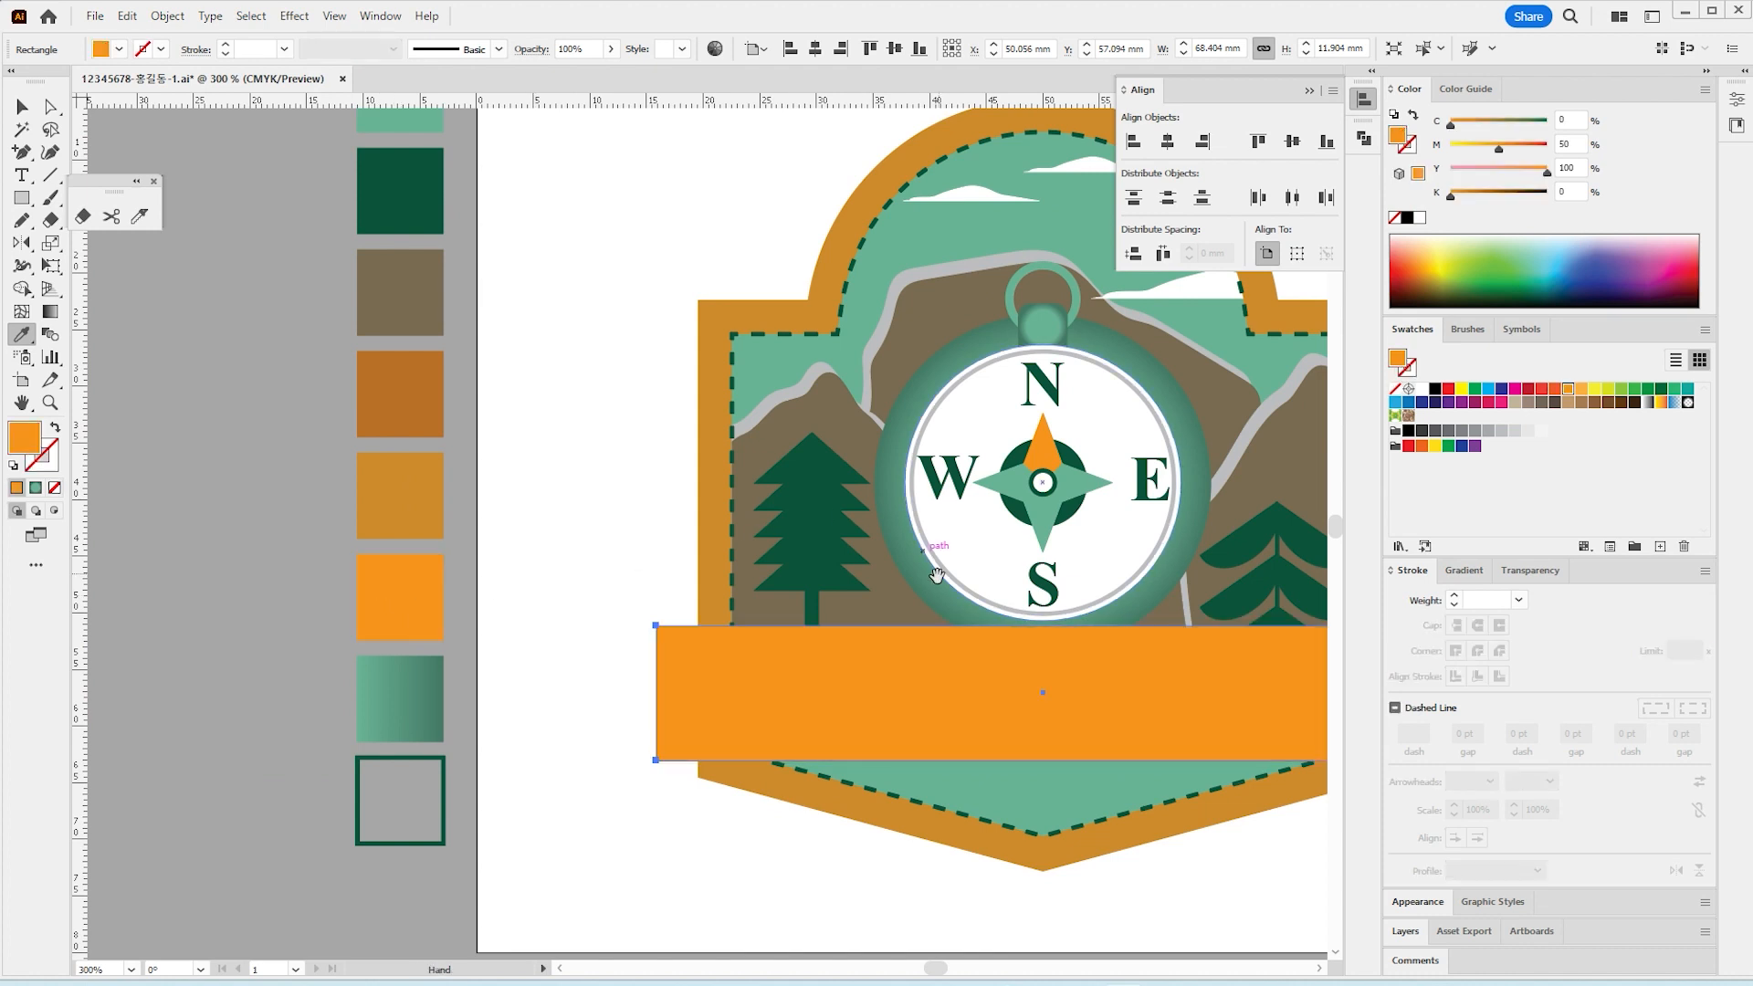
left_click_drag(870, 579, 494, 517)
Step: Centre the orange banner horizontally on the artboard
key("v")
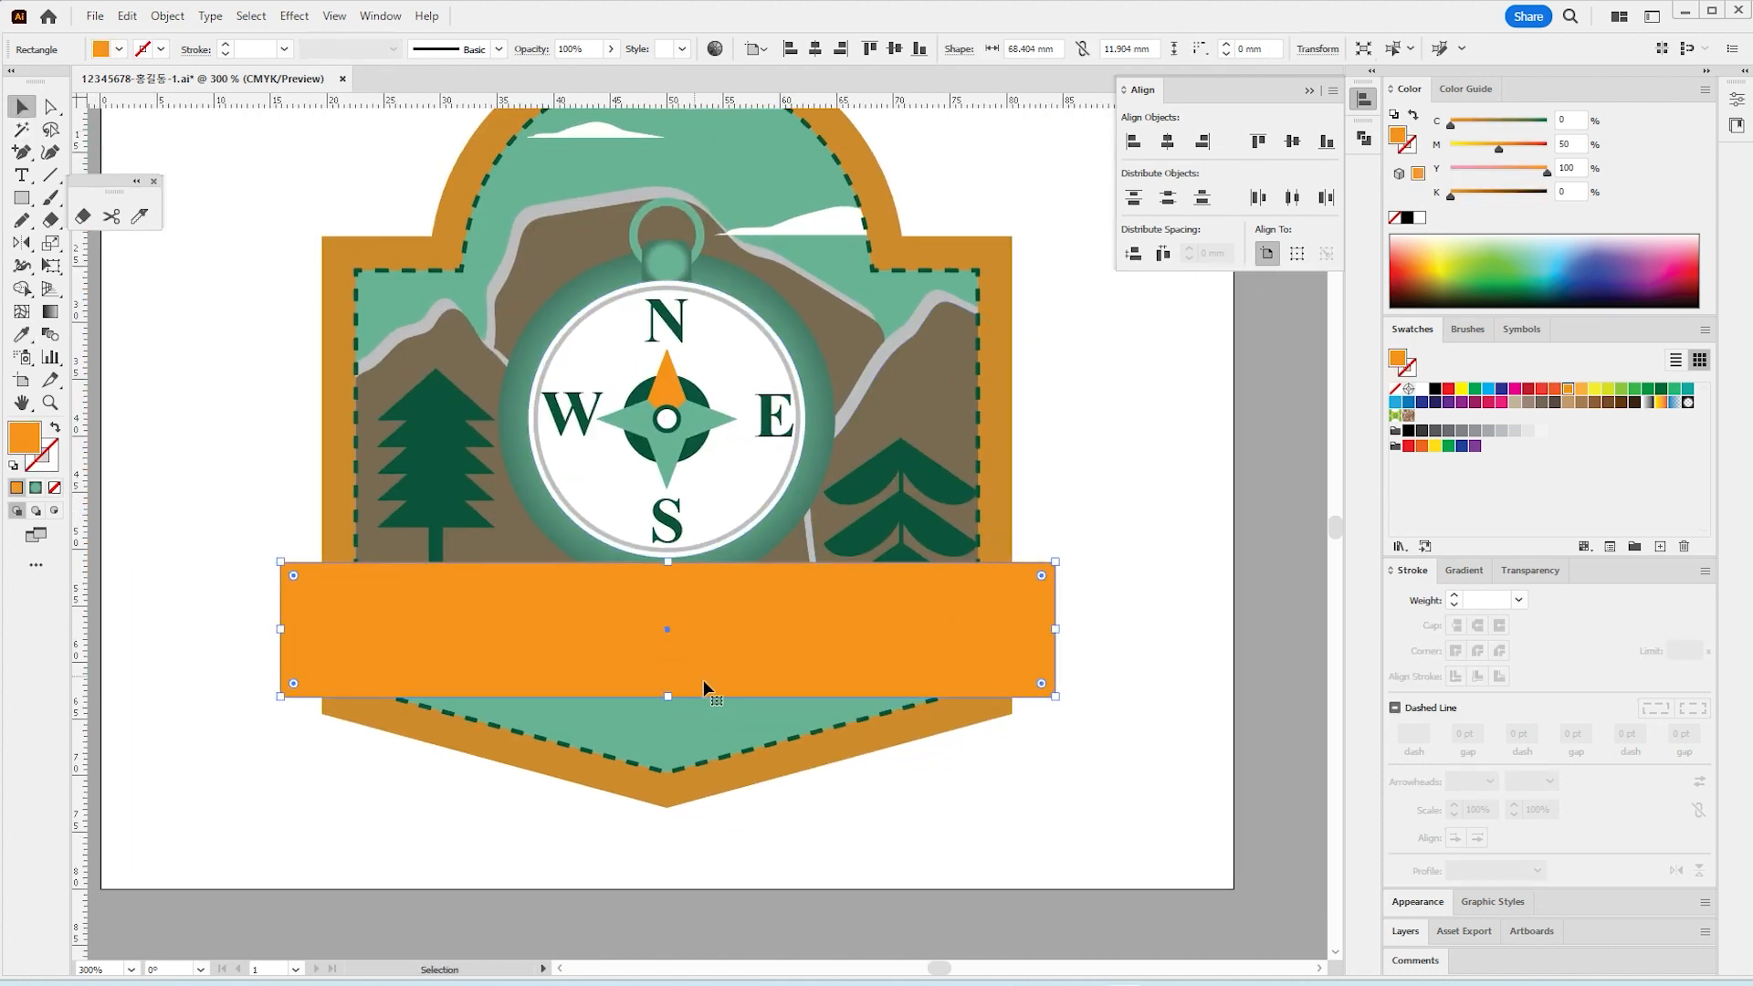
left_click(816, 49)
left_click(1216, 580)
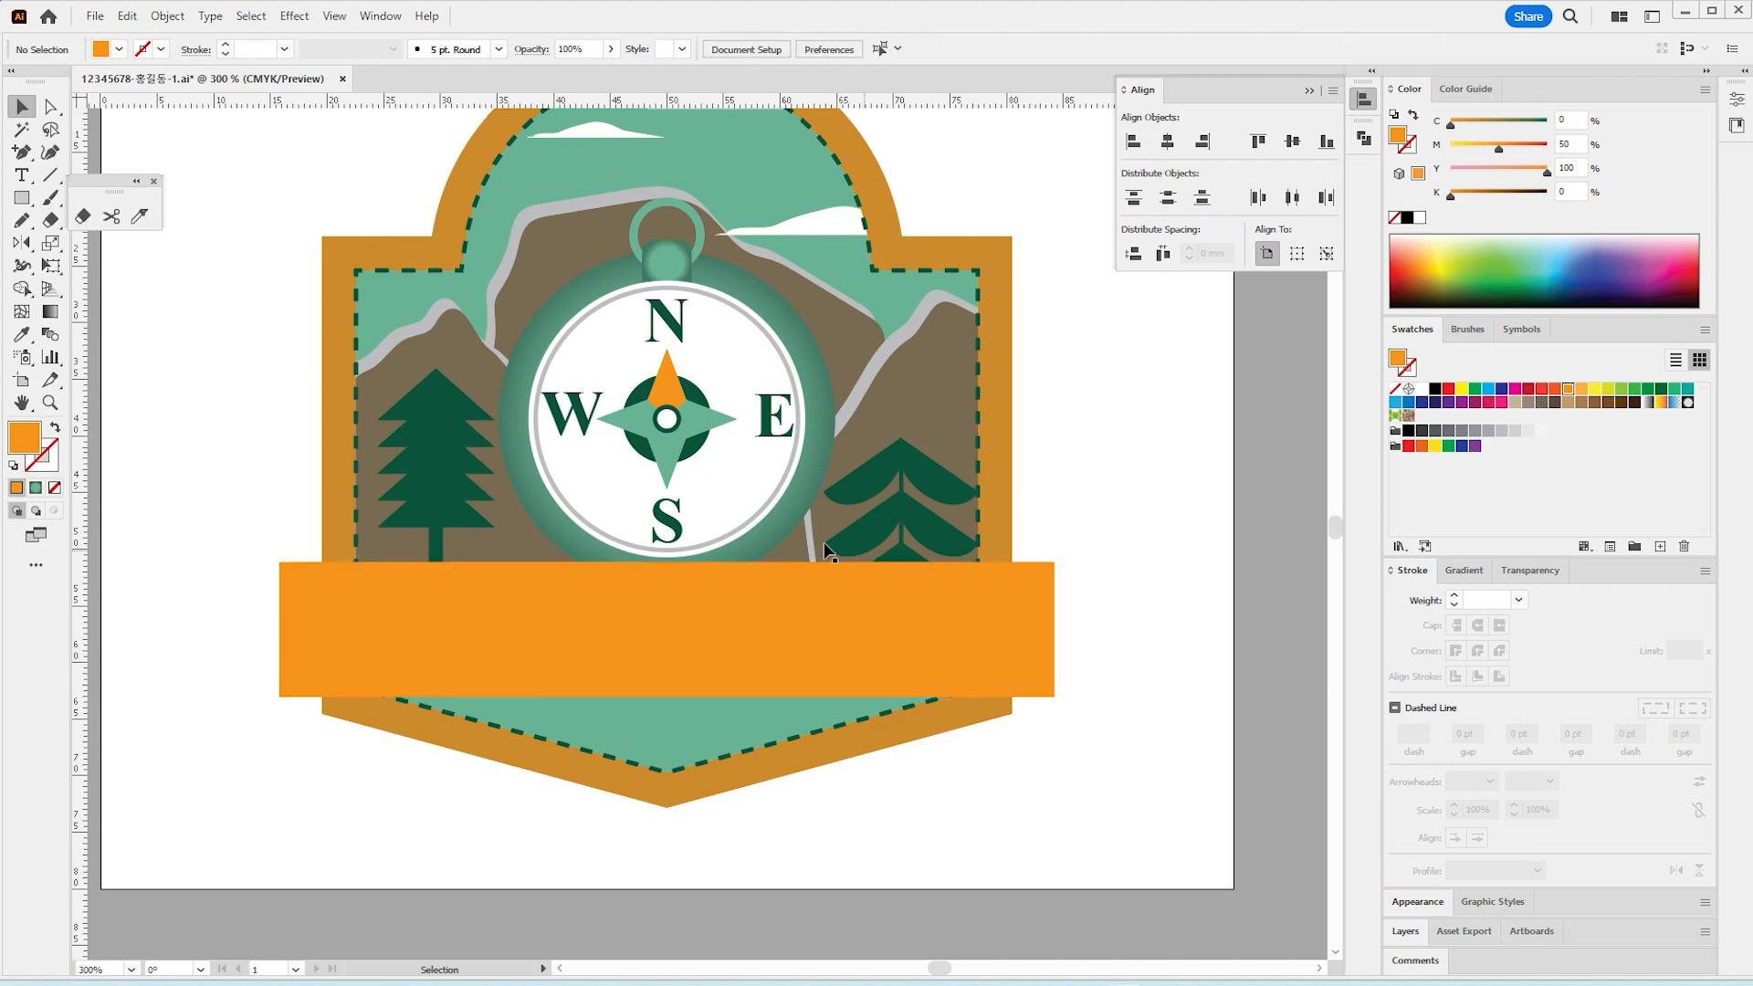
Step: Isolate the clipped artwork and move the compass slightly straight down inside it
left_click(683, 465)
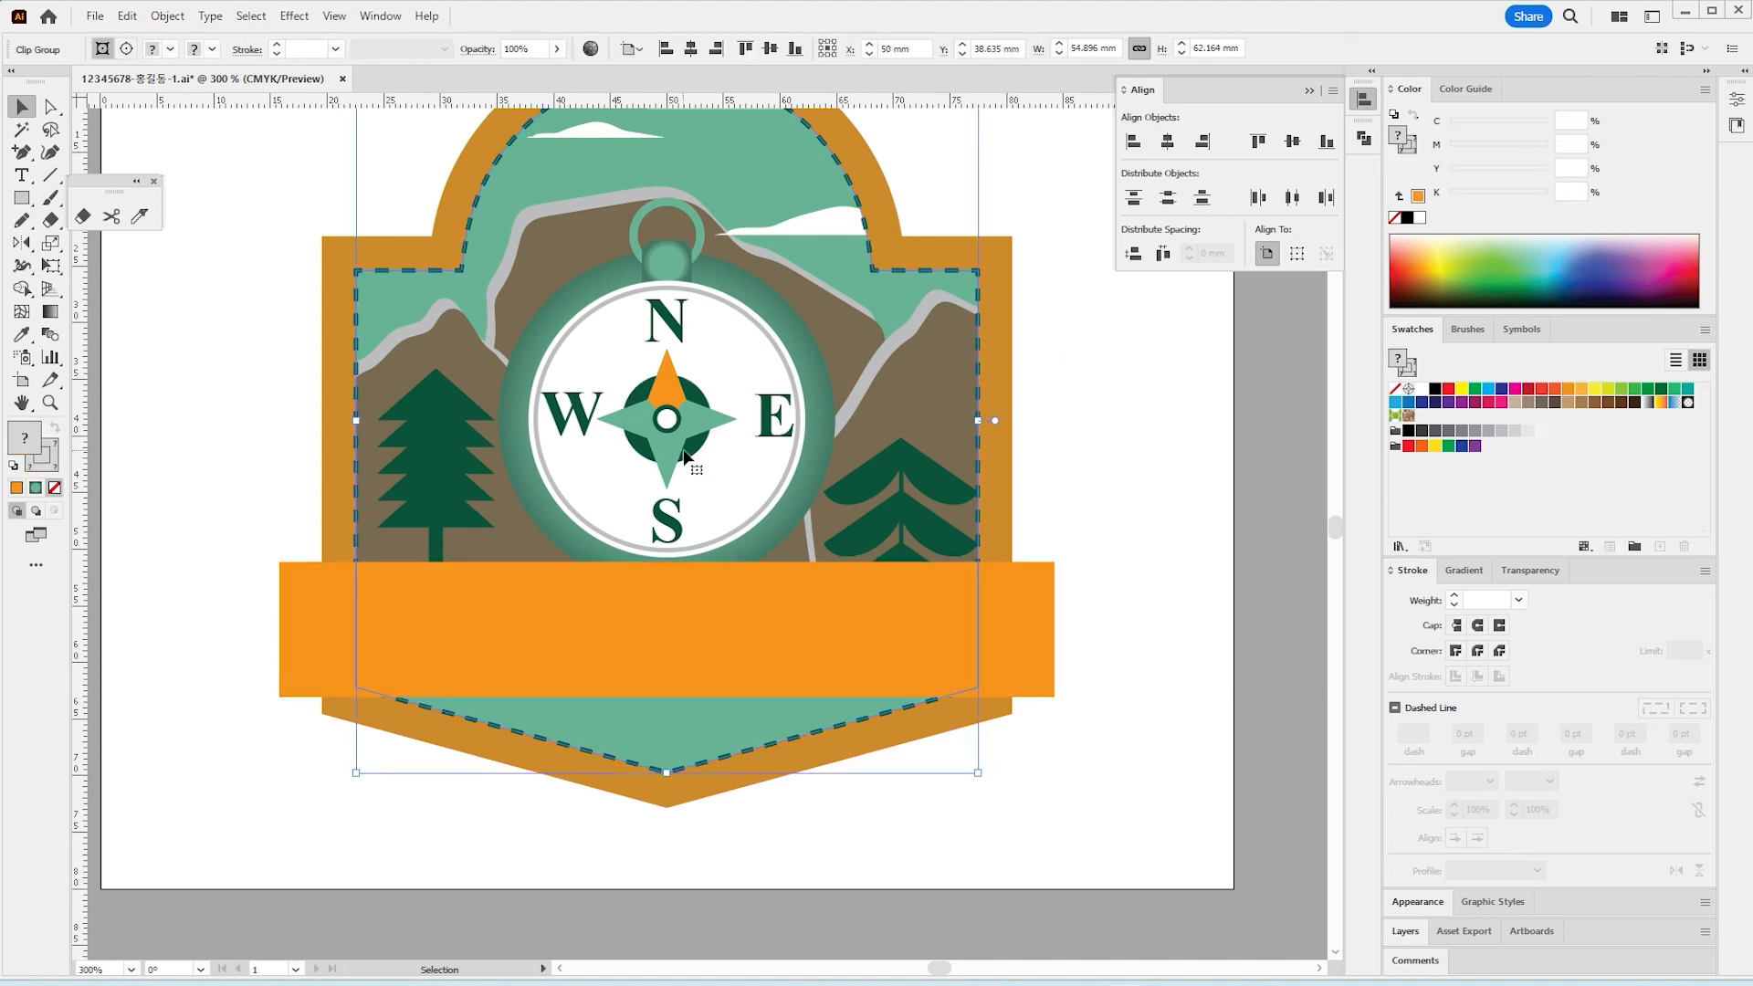
double_click(681, 428)
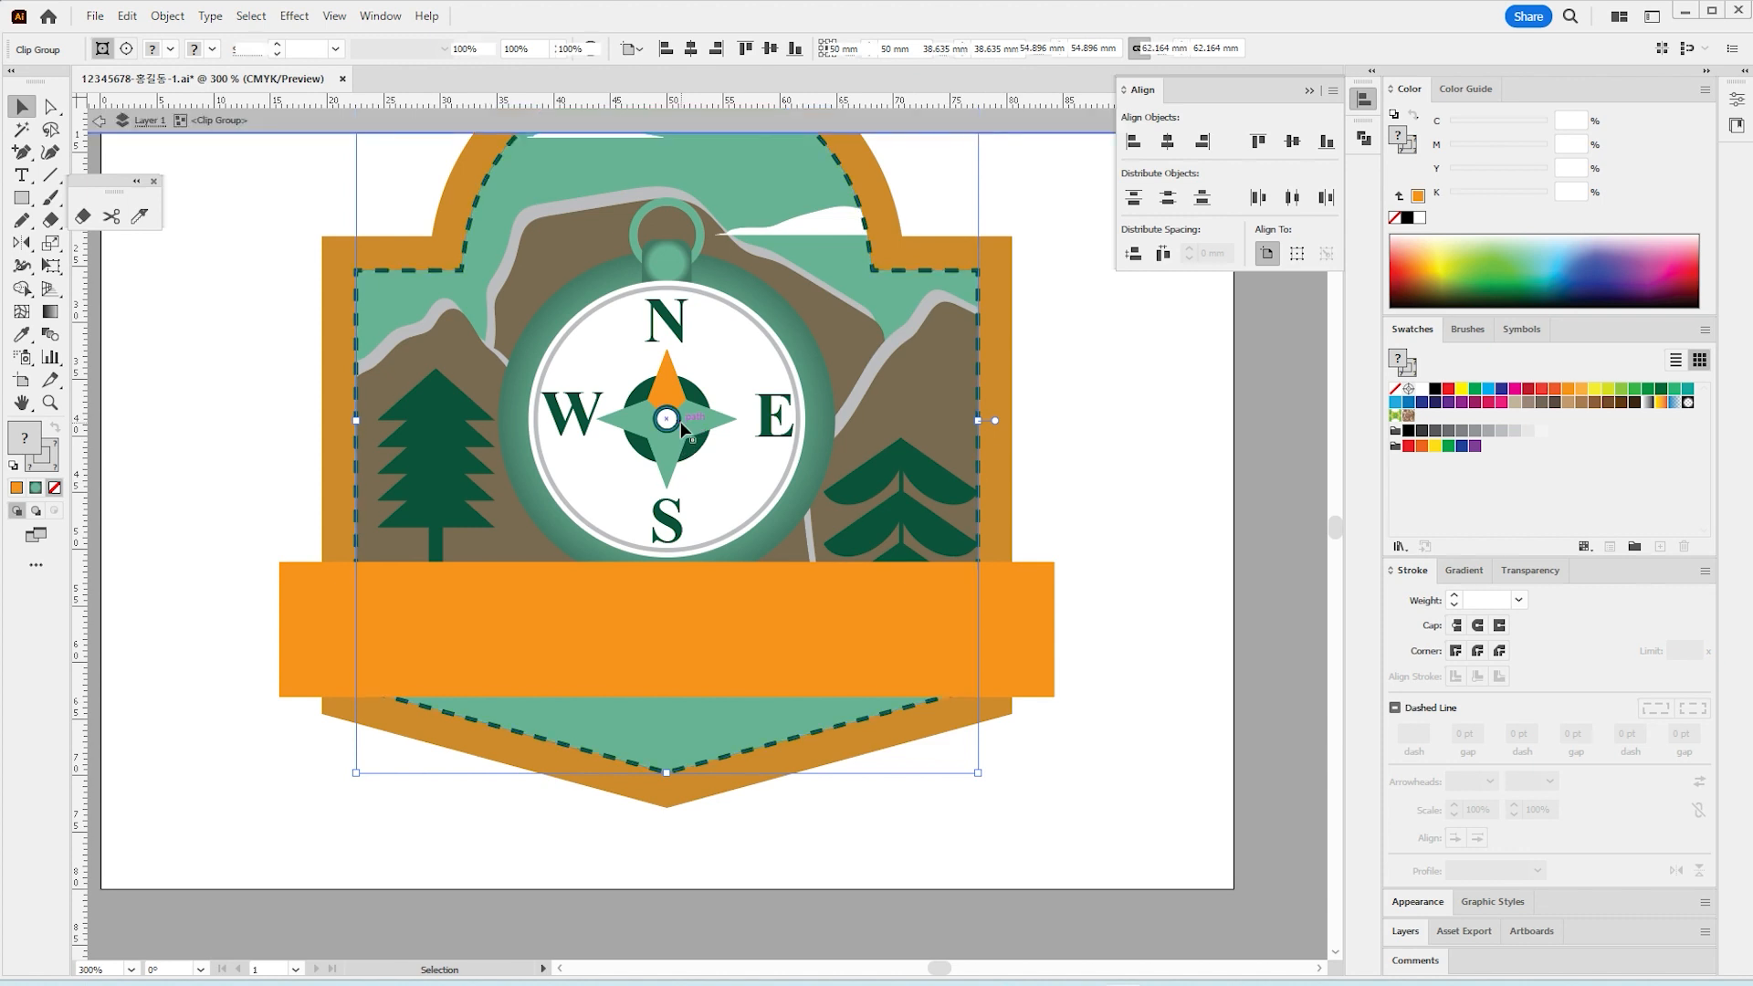
left_click_drag(680, 423, 680, 455)
double_click(1120, 805)
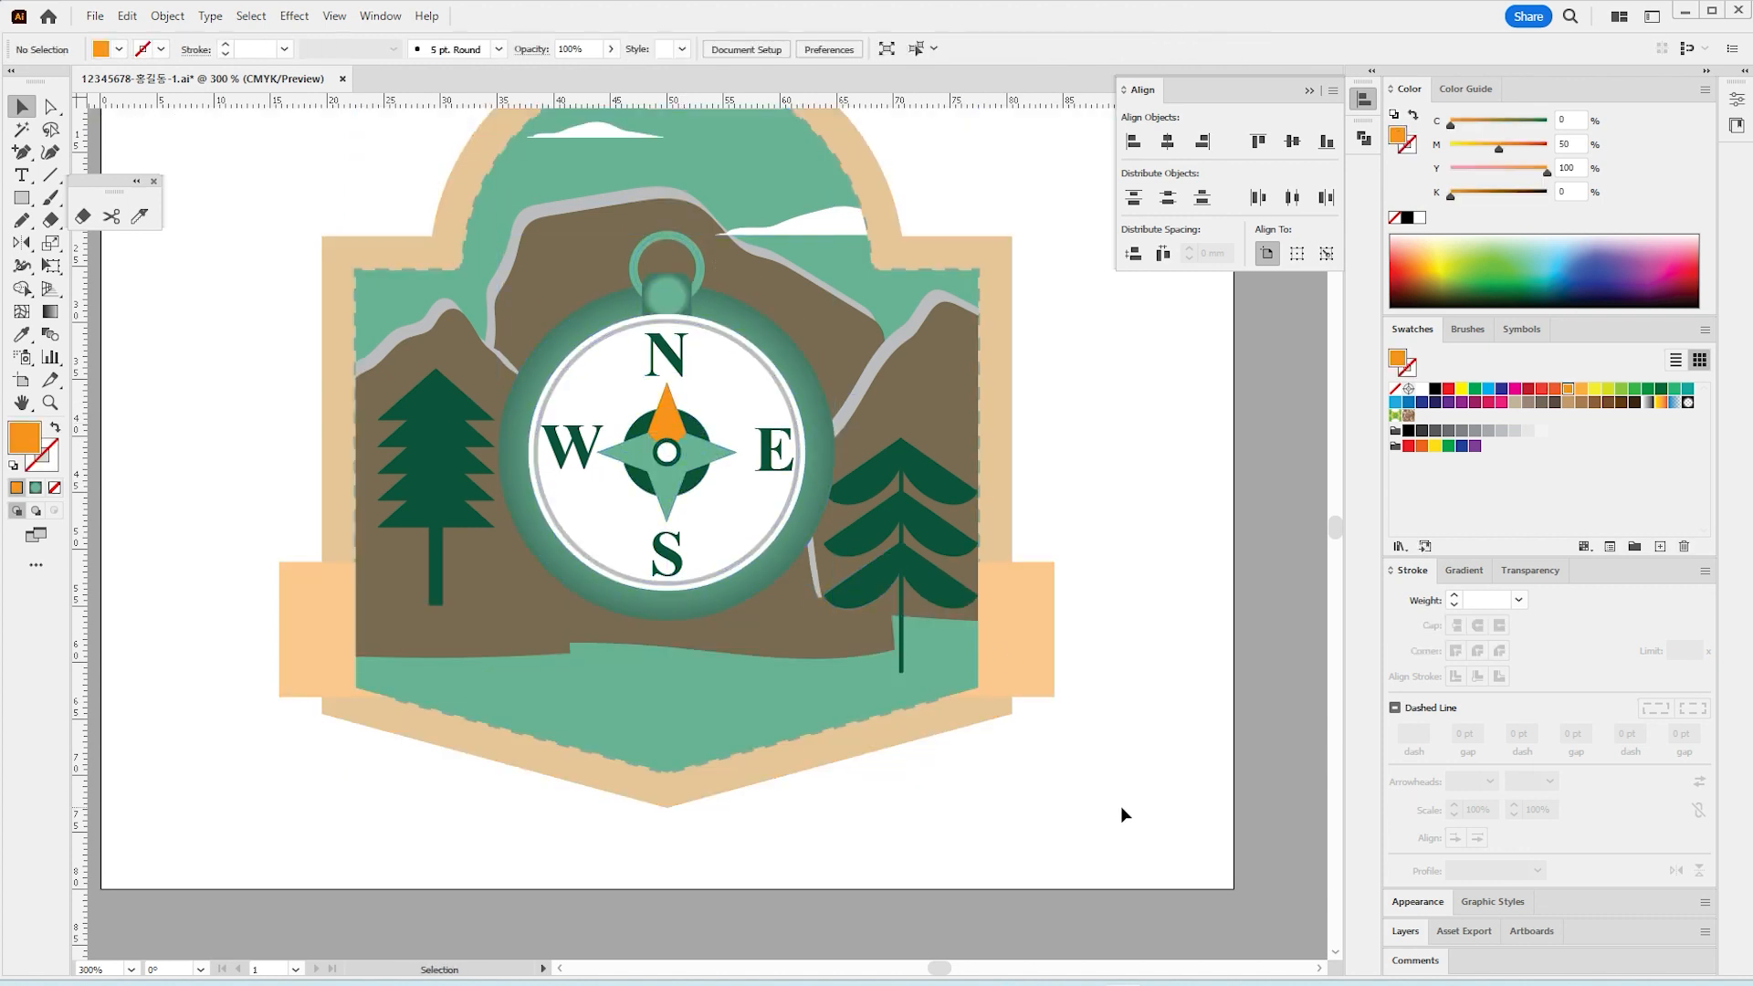
Step: Try moving the whole clipped artwork up over the badge frame, and undo the move
left_click(673, 445)
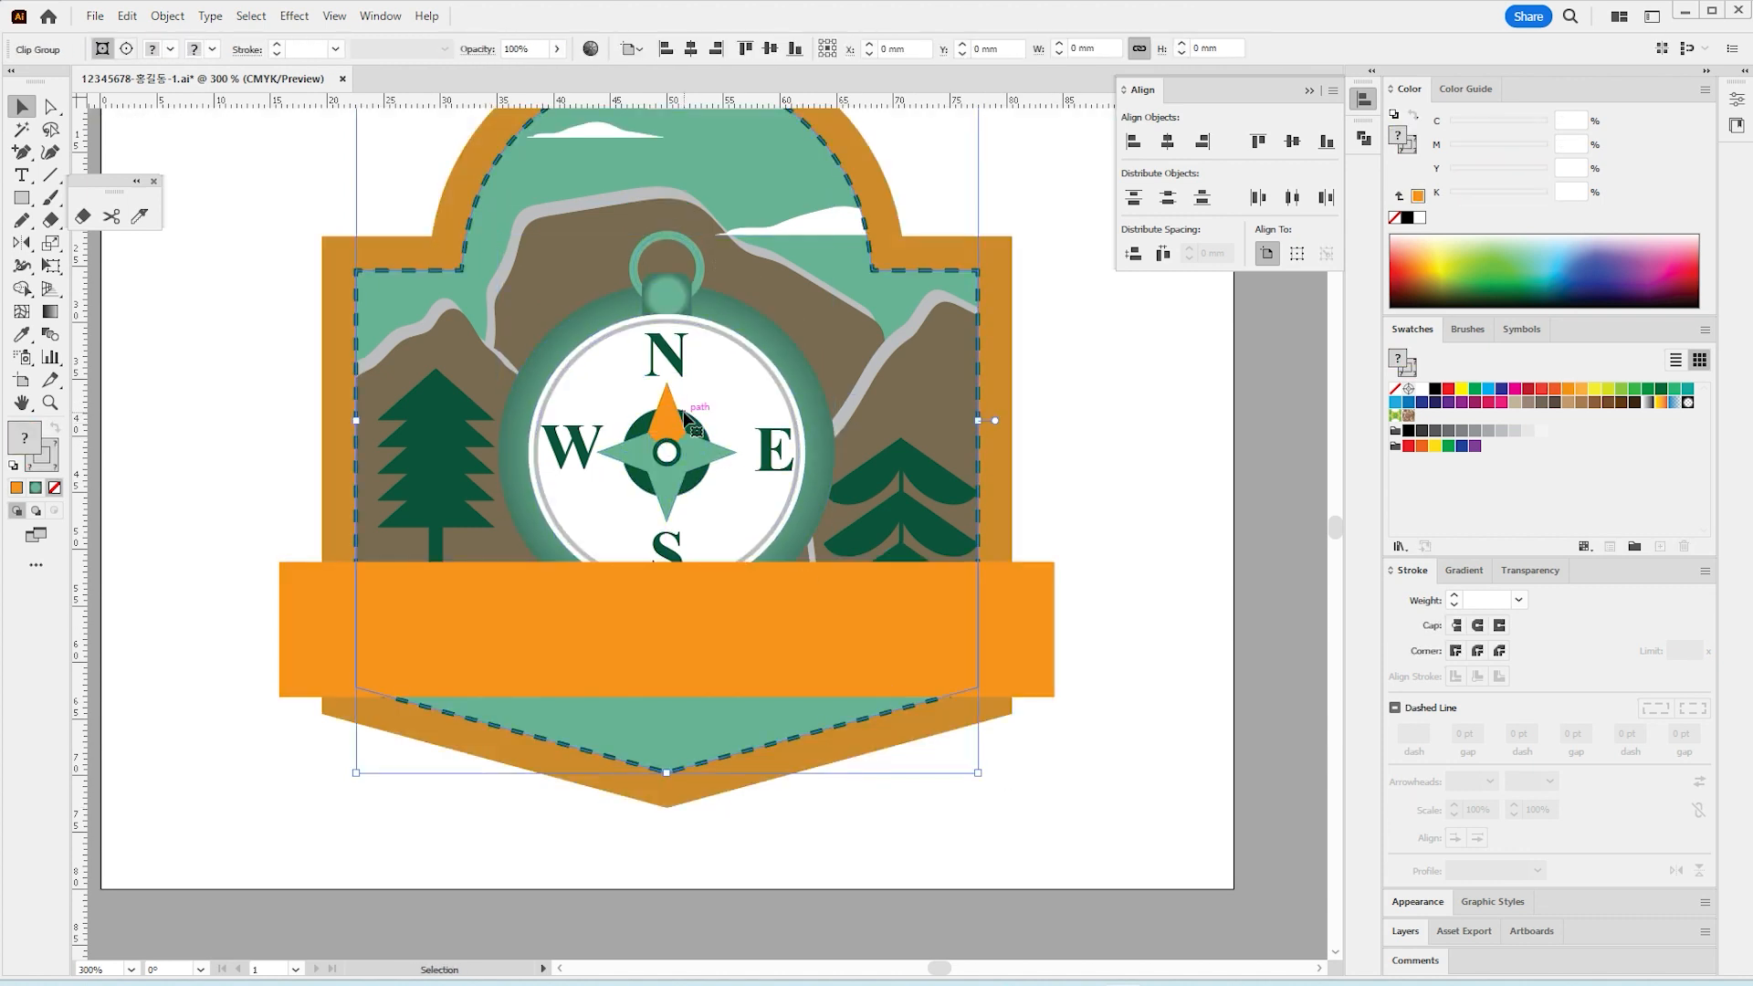
left_click_drag(673, 446, 682, 365)
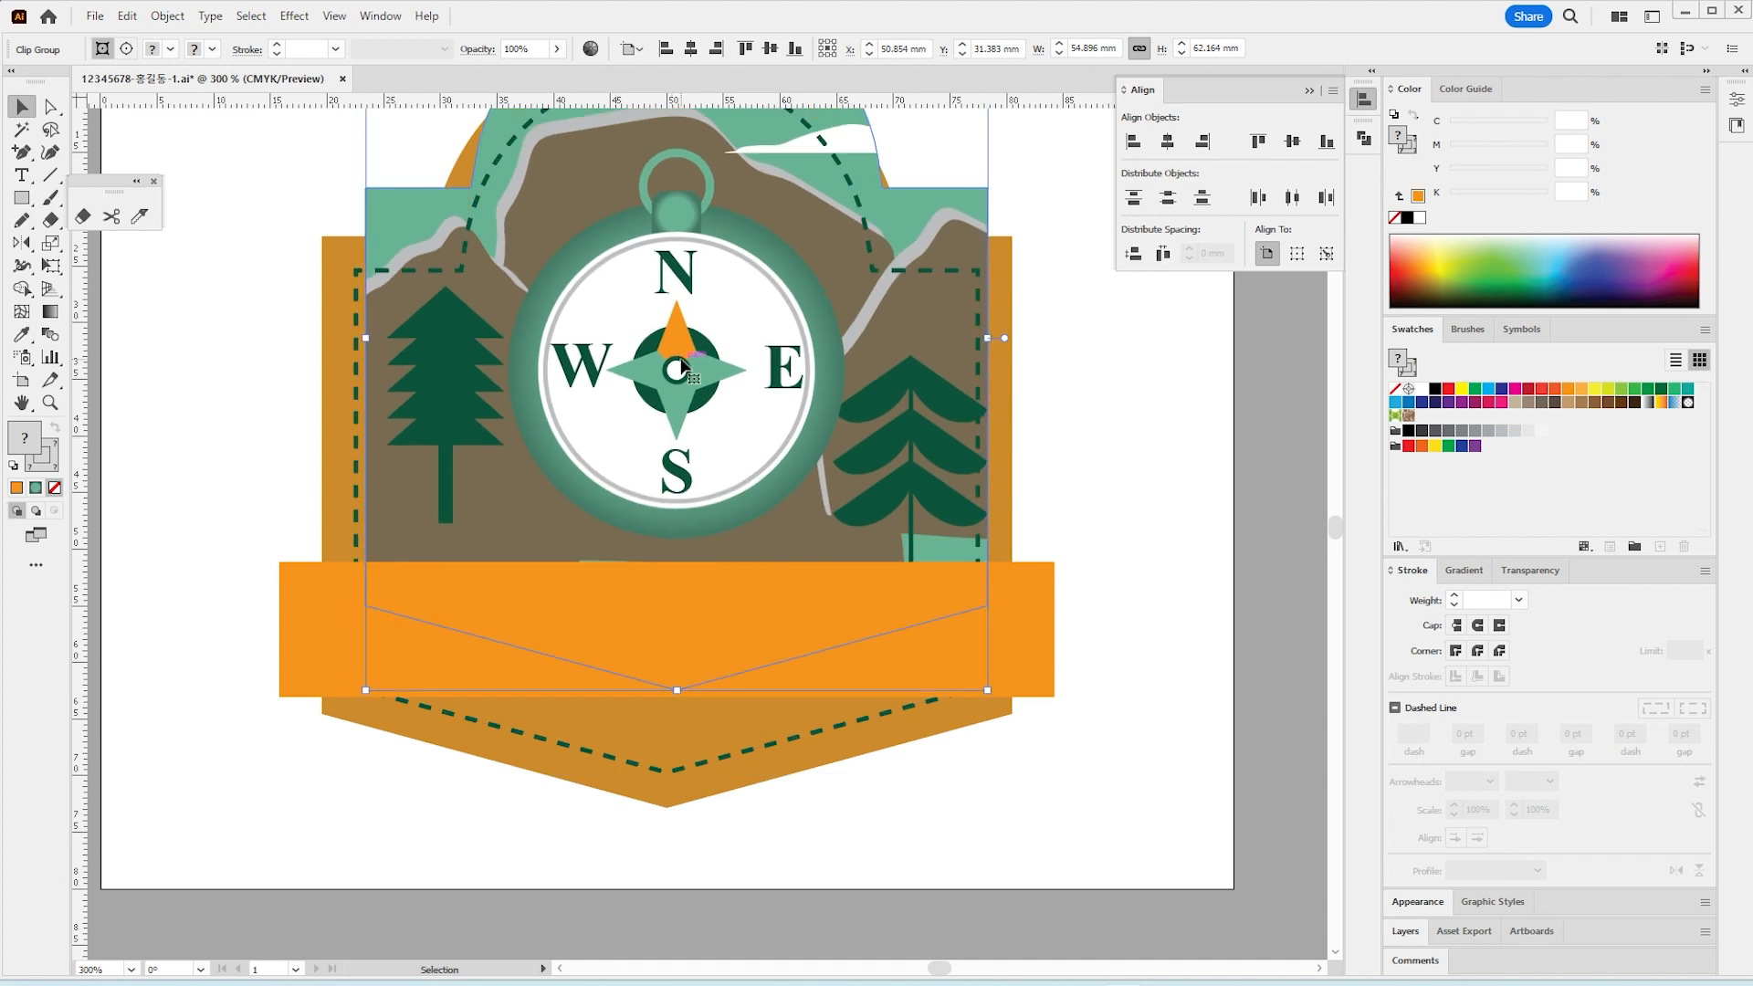
key("ctrl+z")
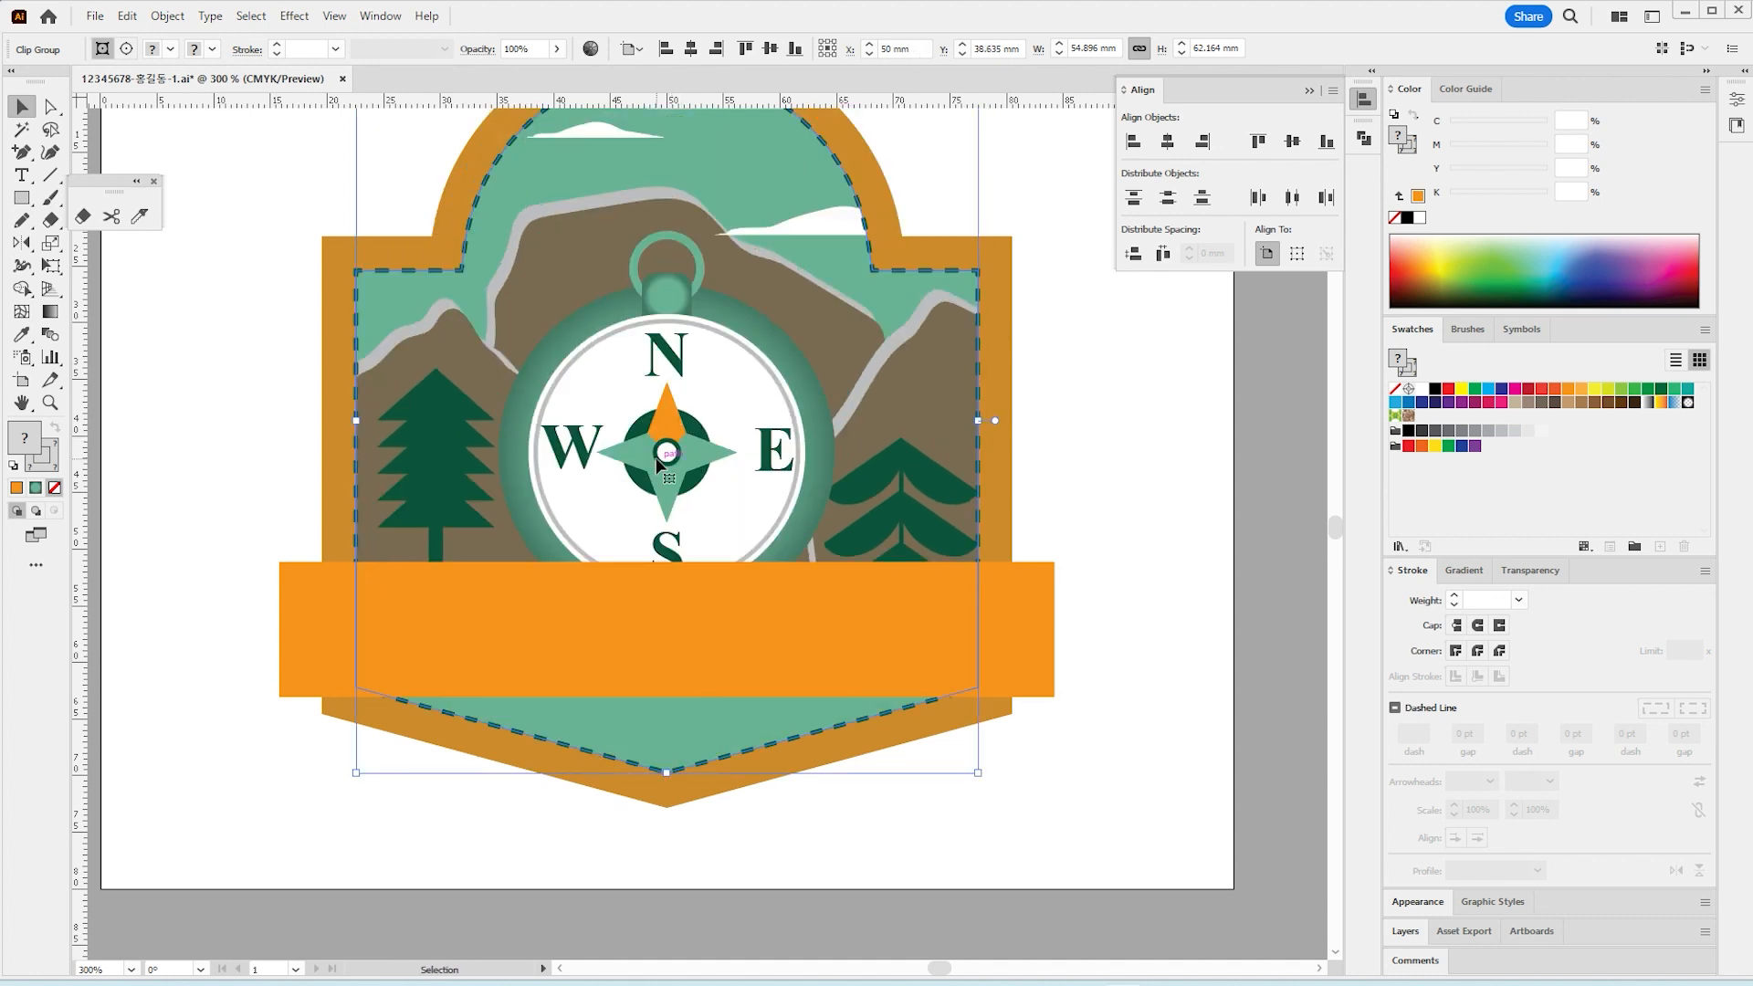
Step: Isolate the clipped artwork, move the compass straight up inside it, and fine-tune the heights of the compass and banner
double_click(658, 464)
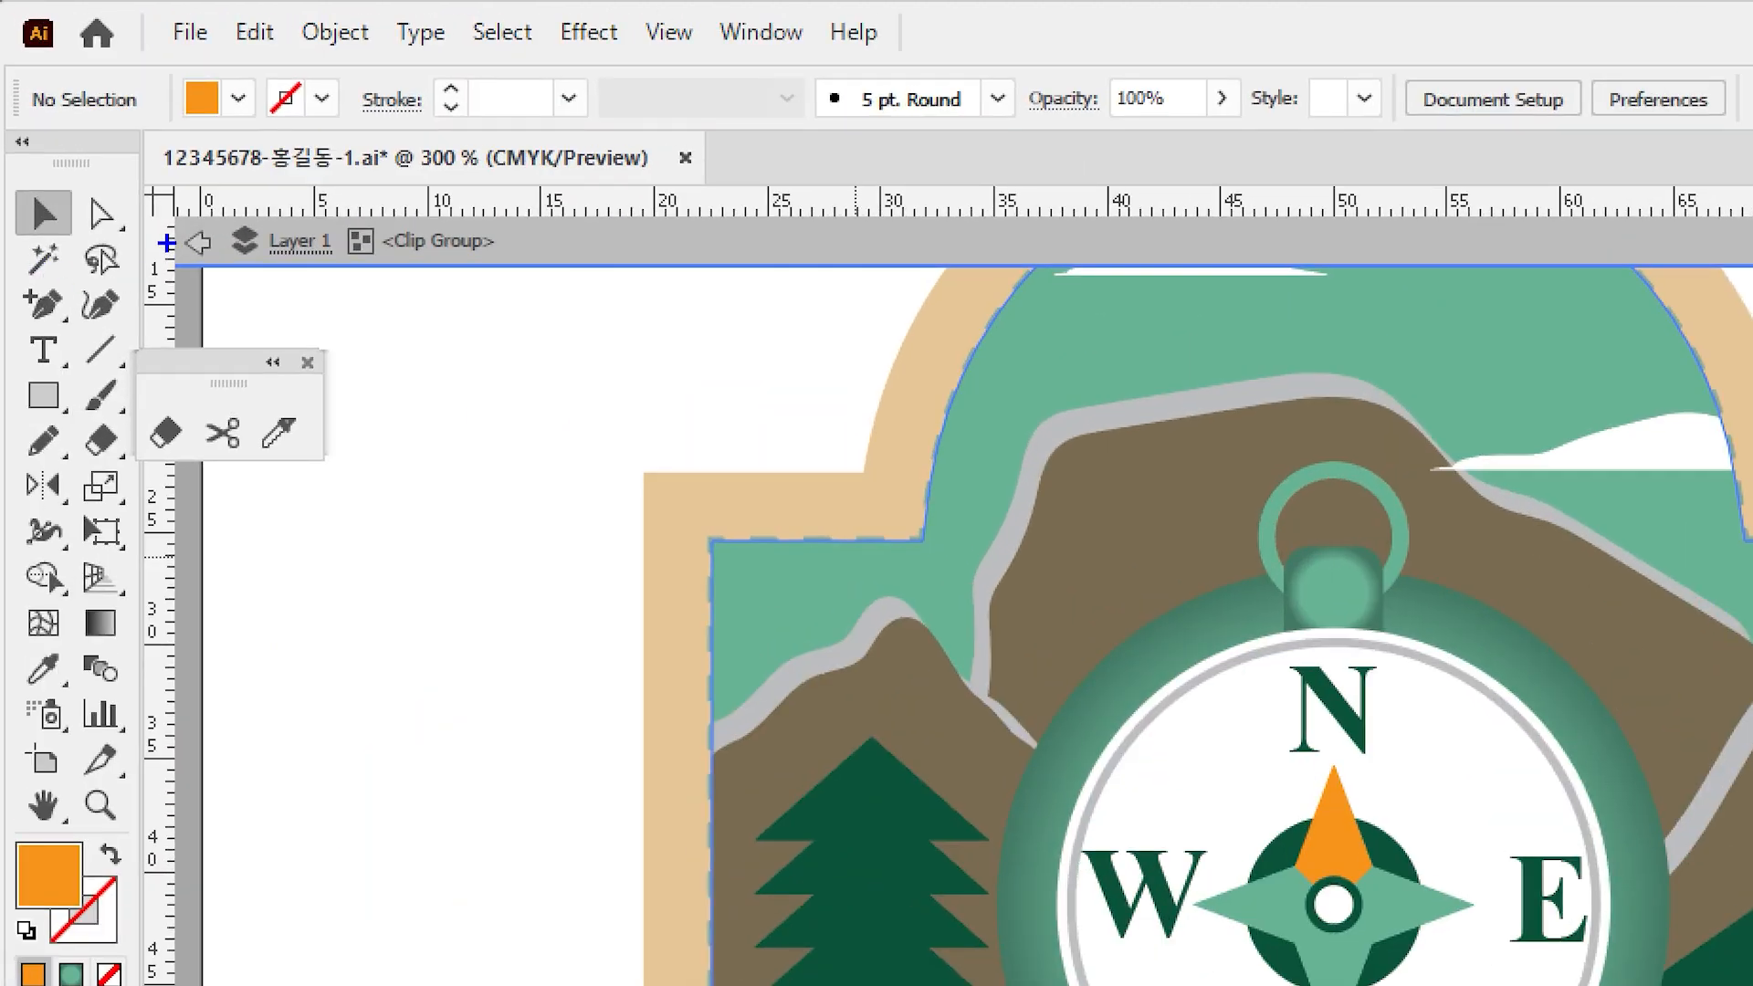
left_click_drag(184, 203, 627, 288)
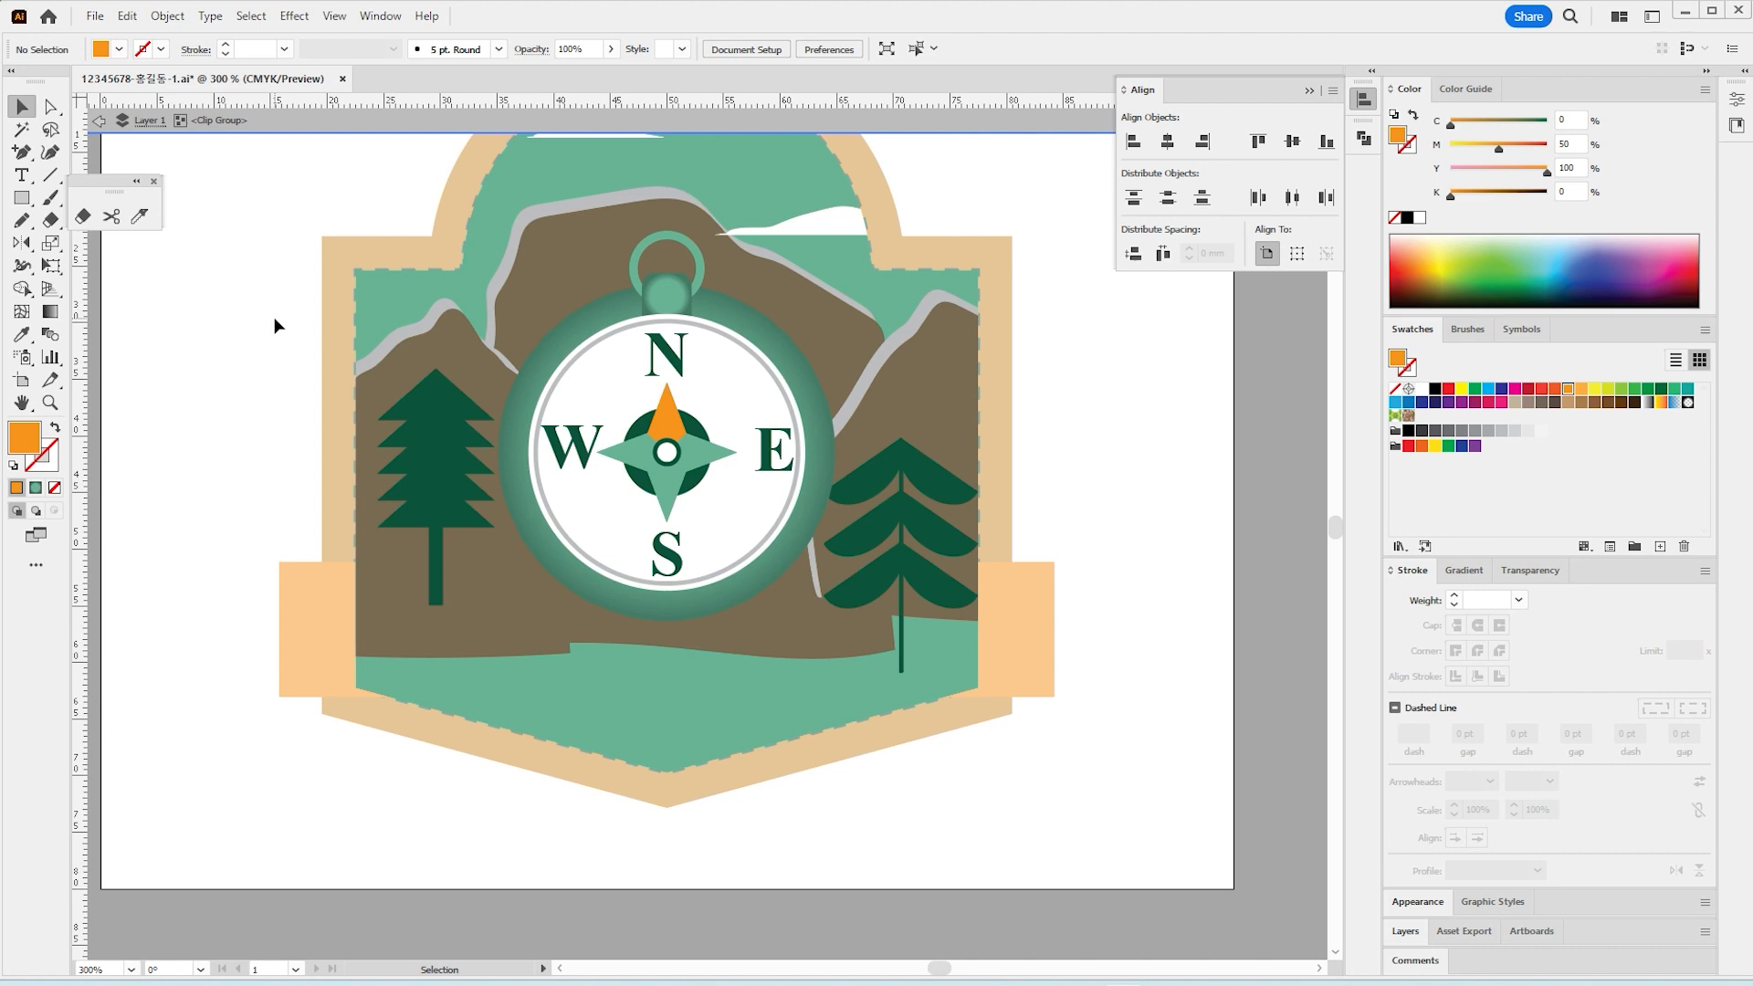
left_click_drag(274, 317, 373, 483)
left_click_drag(1085, 382, 1123, 575)
left_click(871, 544)
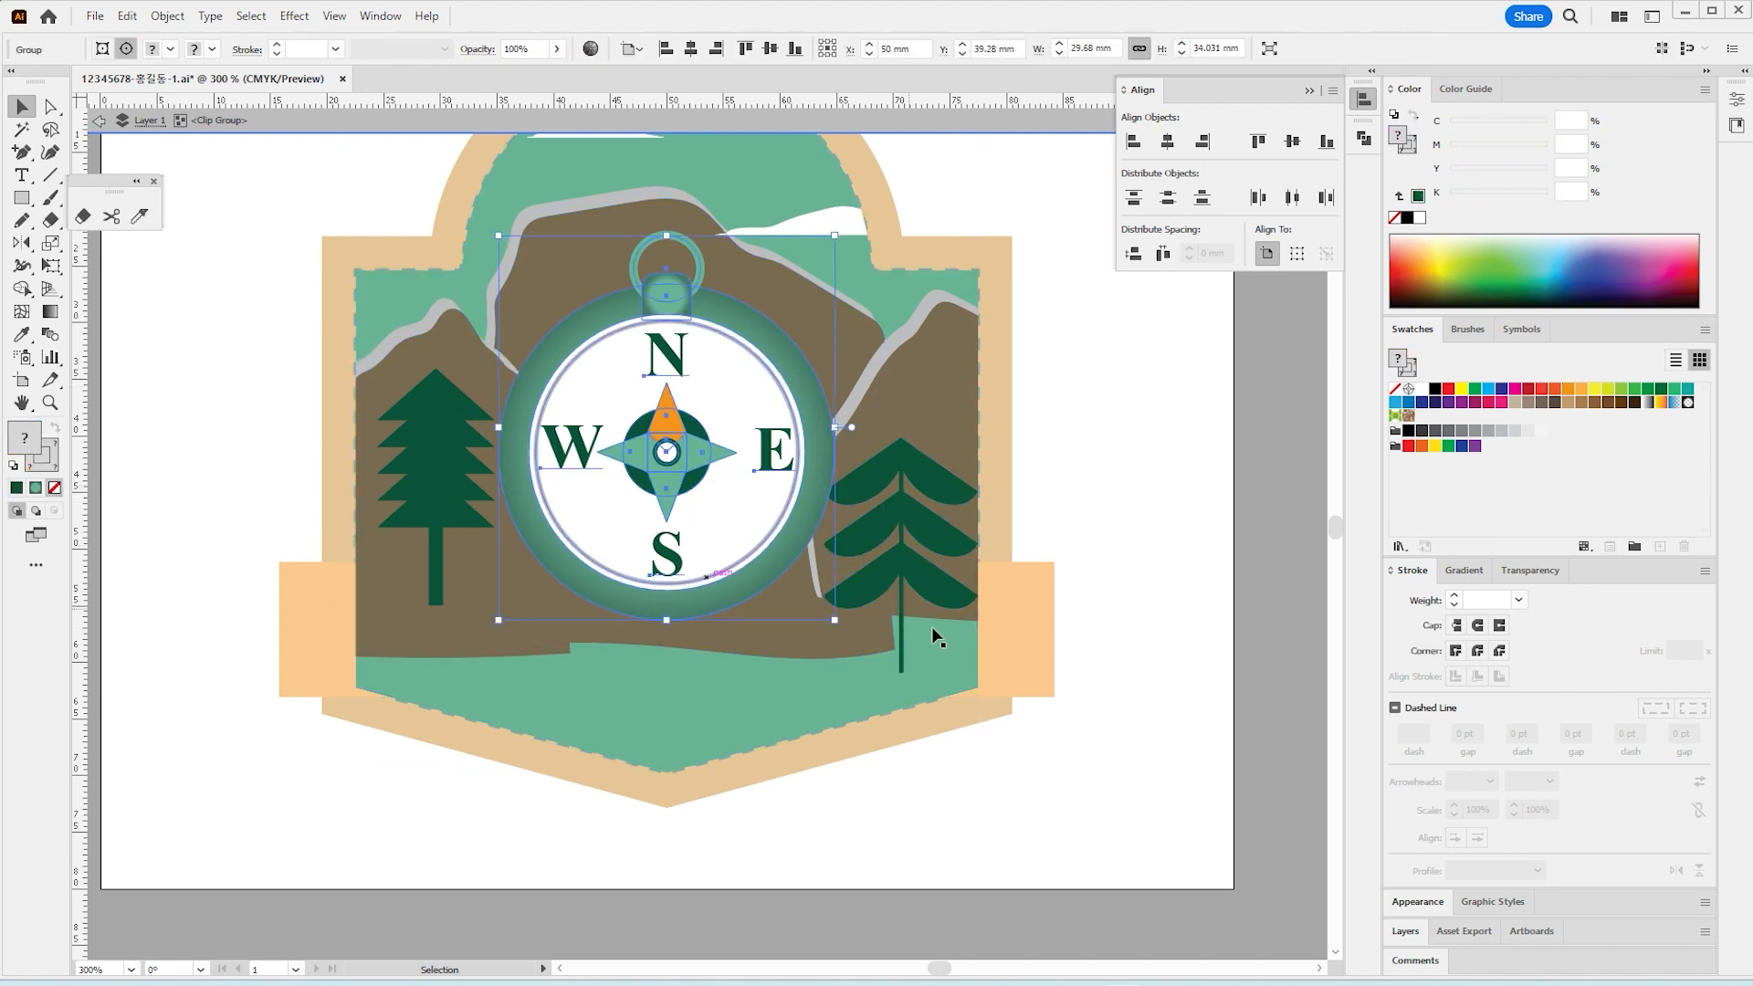
left_click(447, 521)
left_click_drag(731, 586, 715, 532)
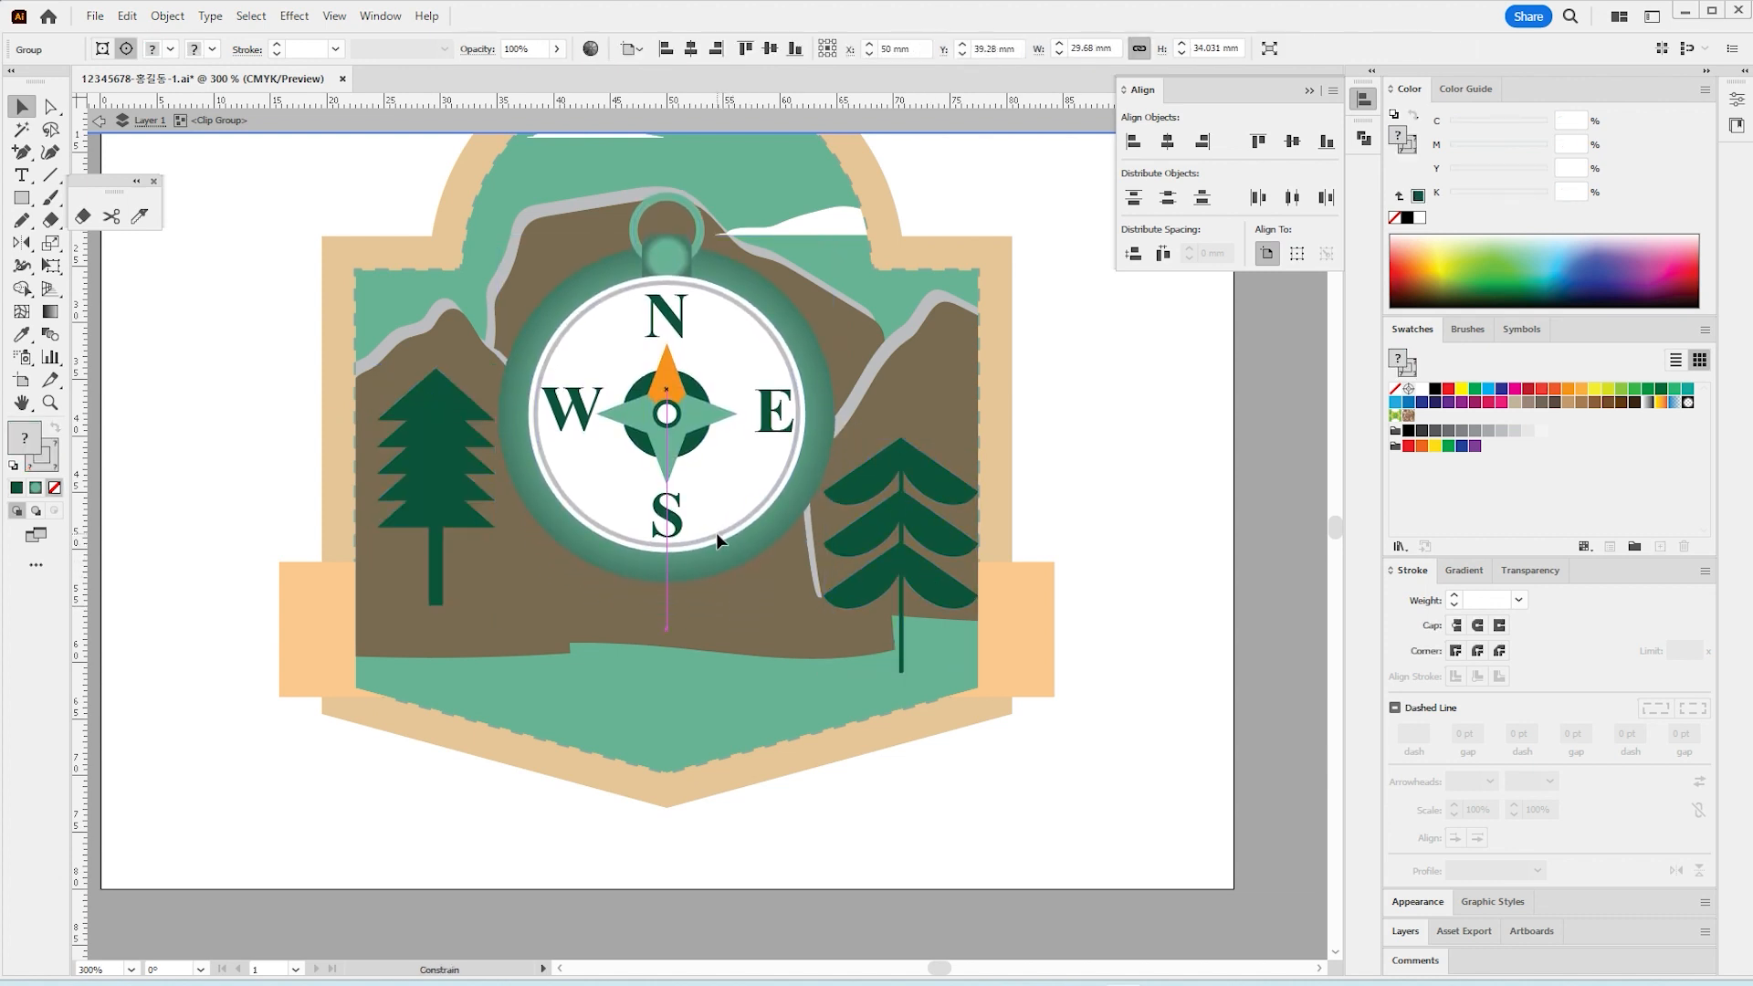
left_click(1038, 882)
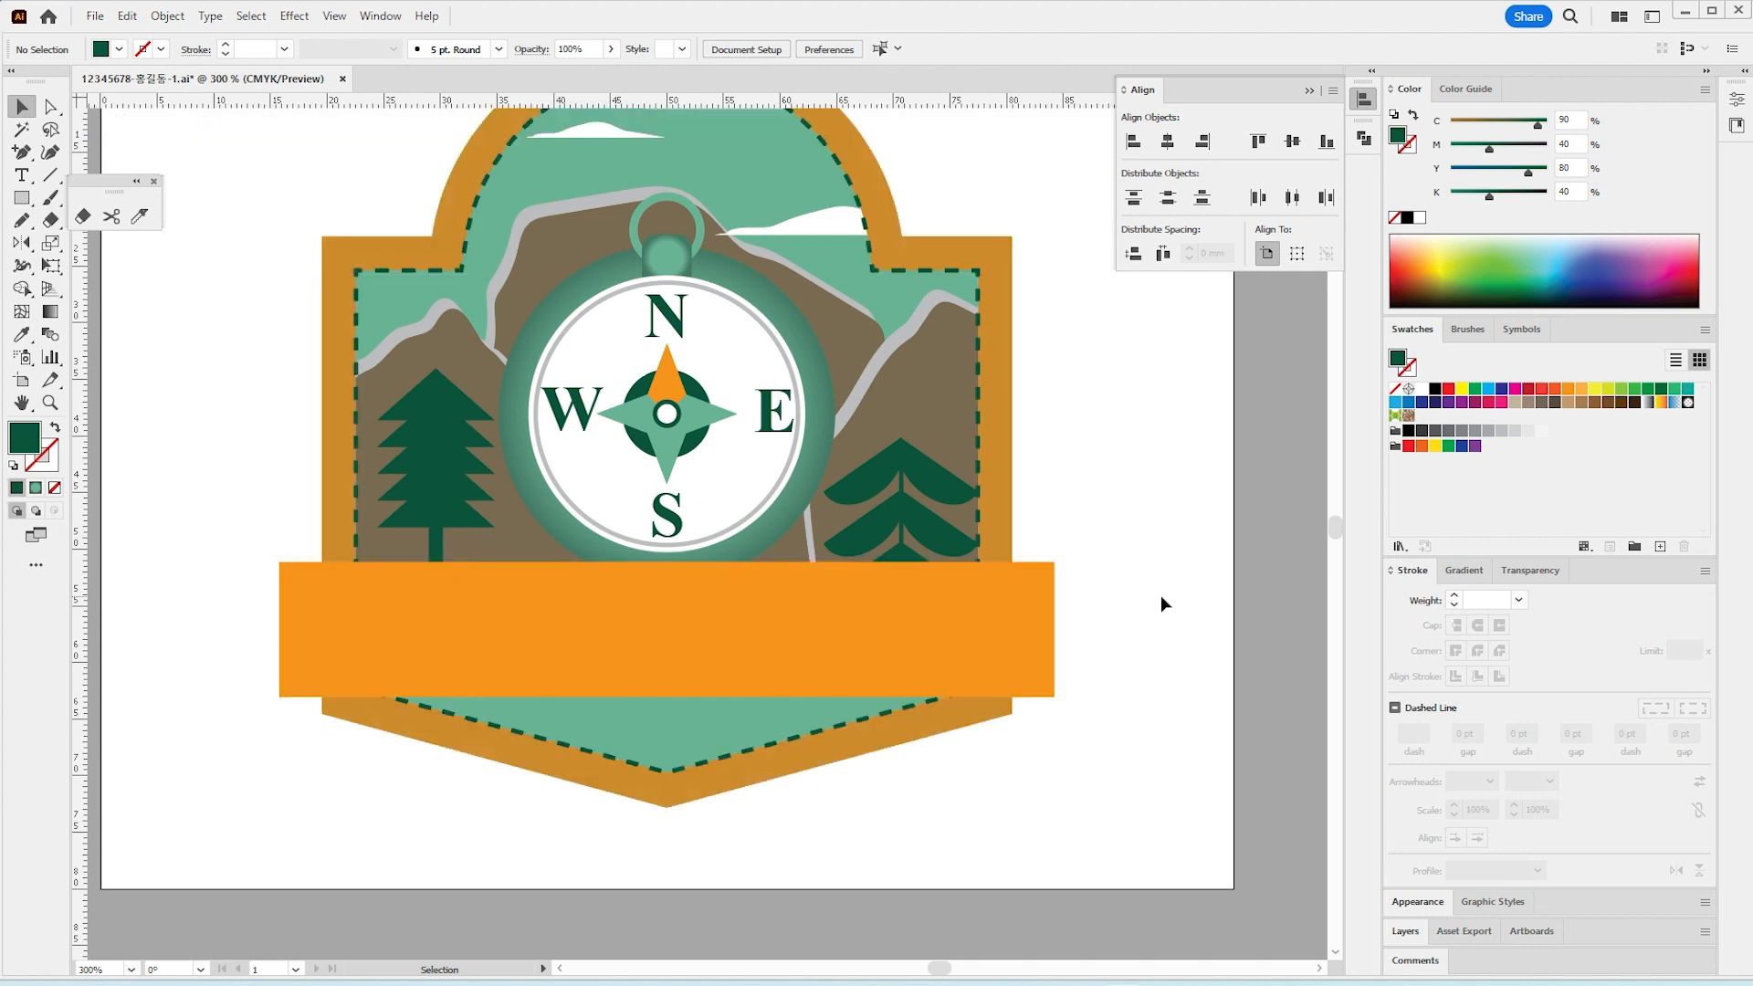
left_click(743, 397)
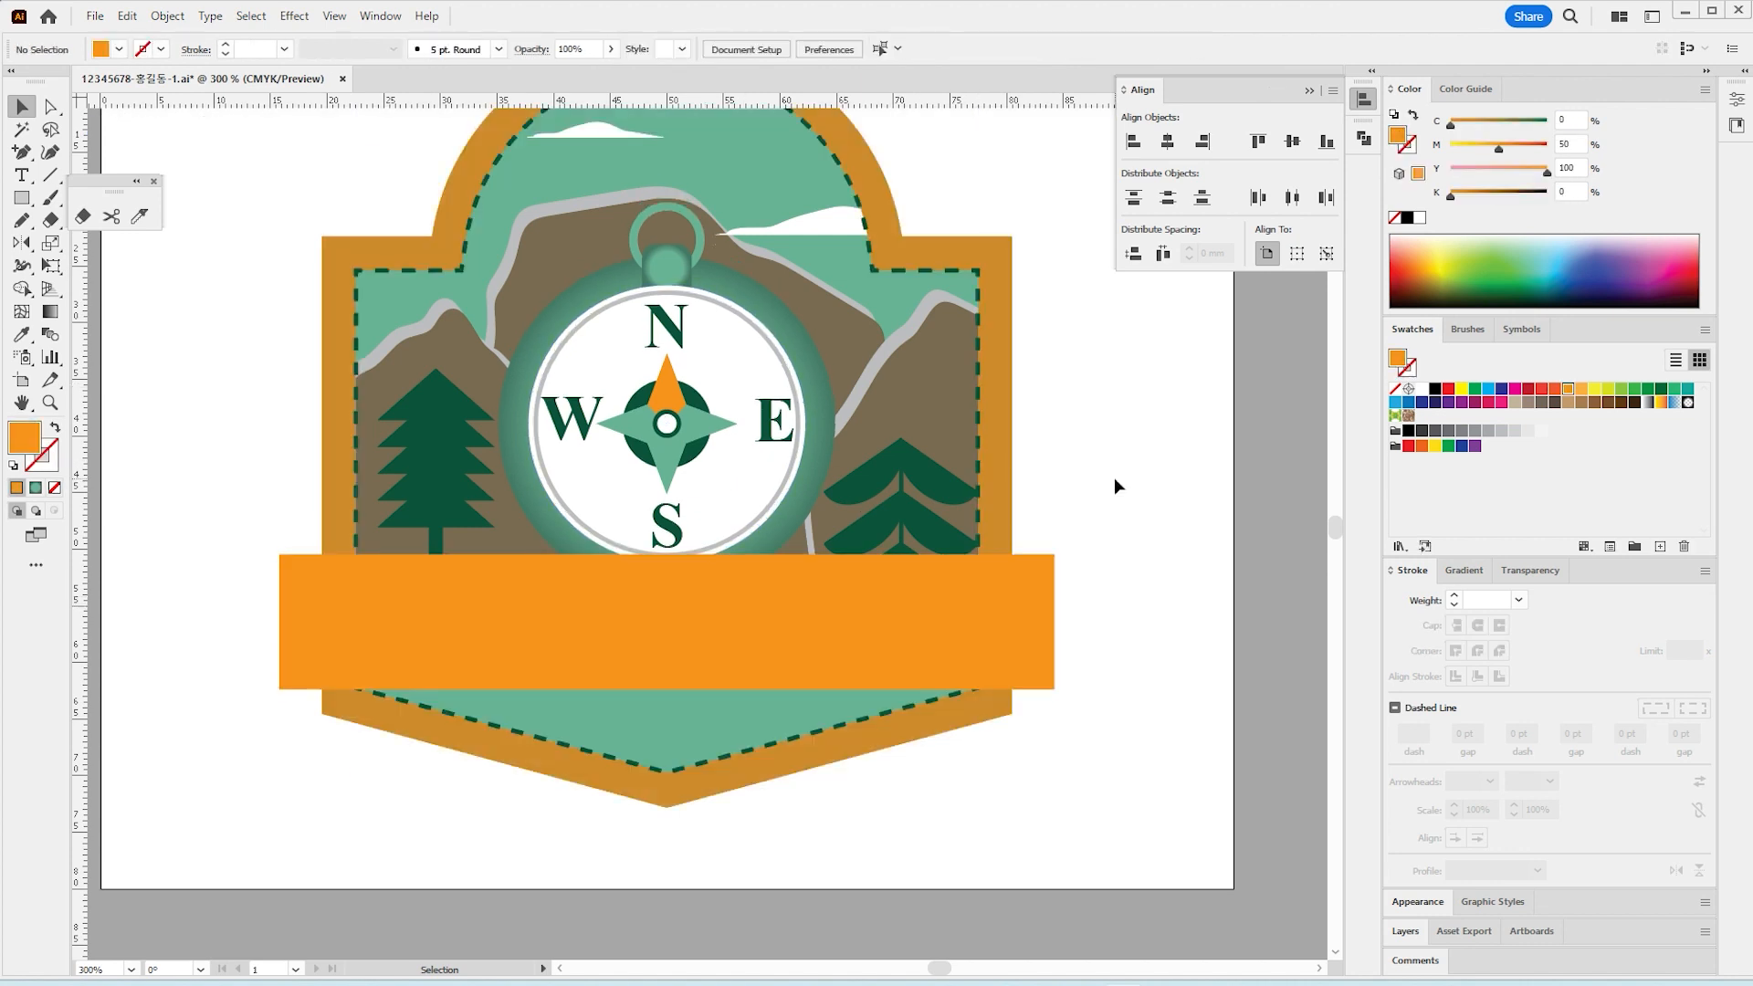
Step: Flare the banner's upper edge symmetrically with Perspective Distort into a trapezoid, and narrow the shape slightly about its centre
left_click(952, 605)
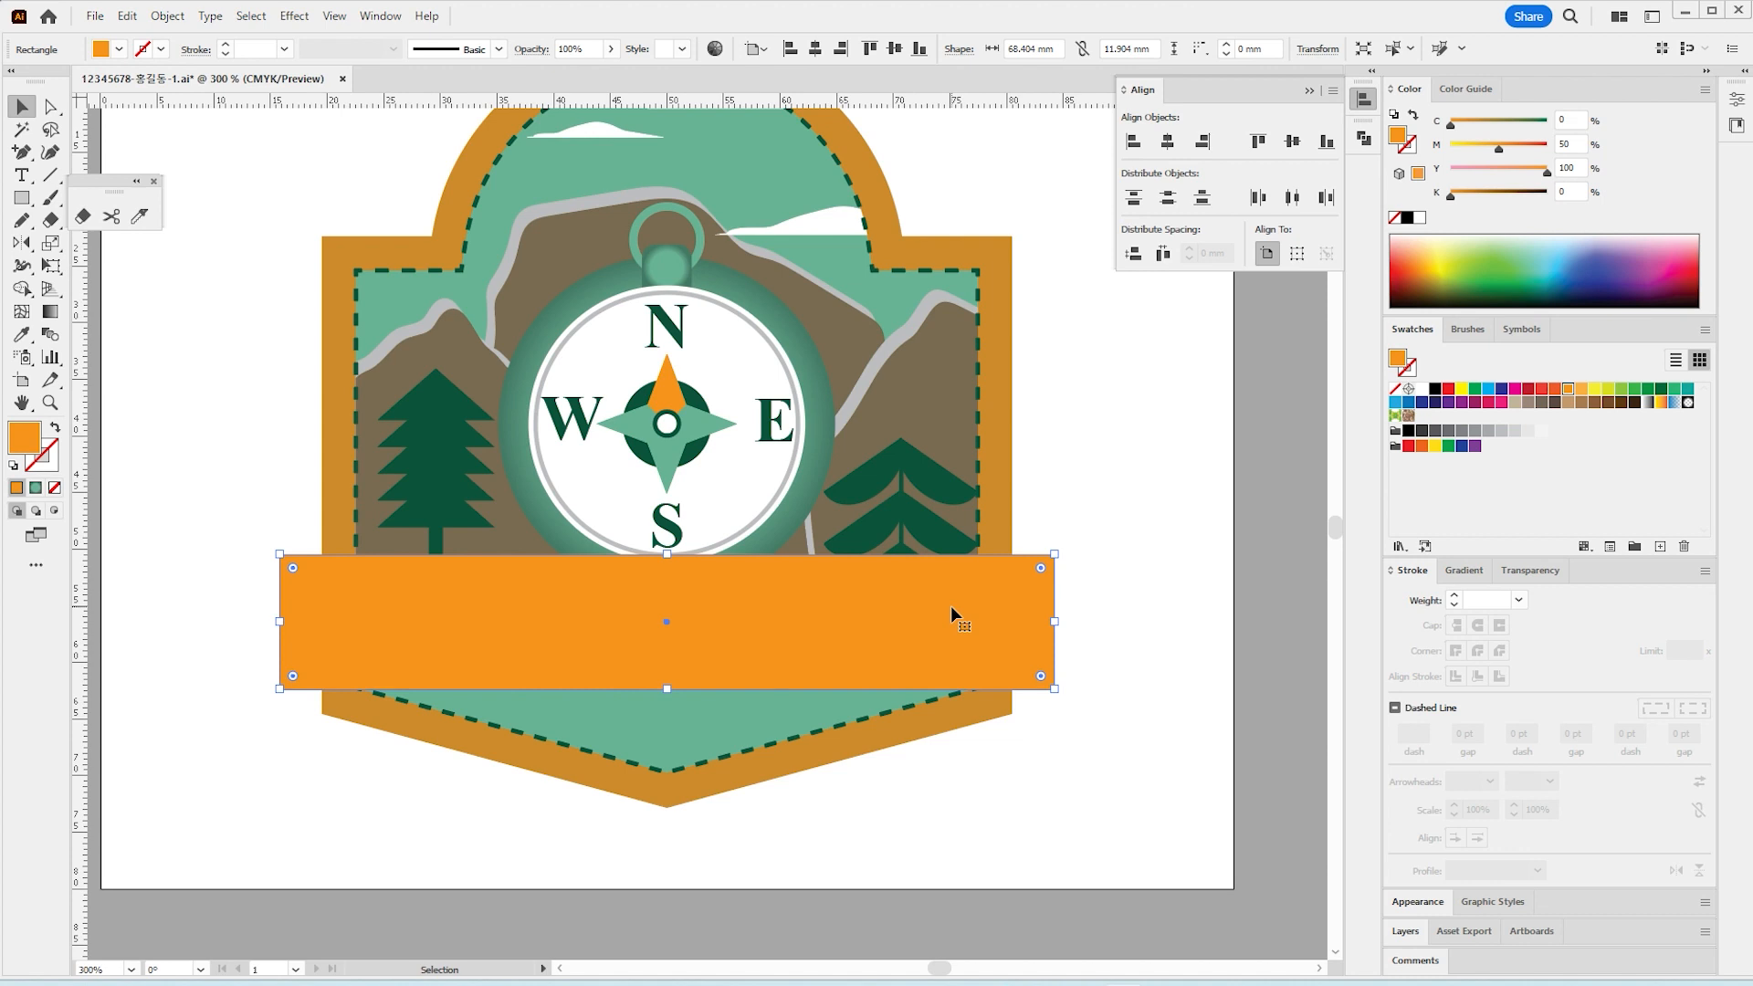
key("e")
left_click(383, 279)
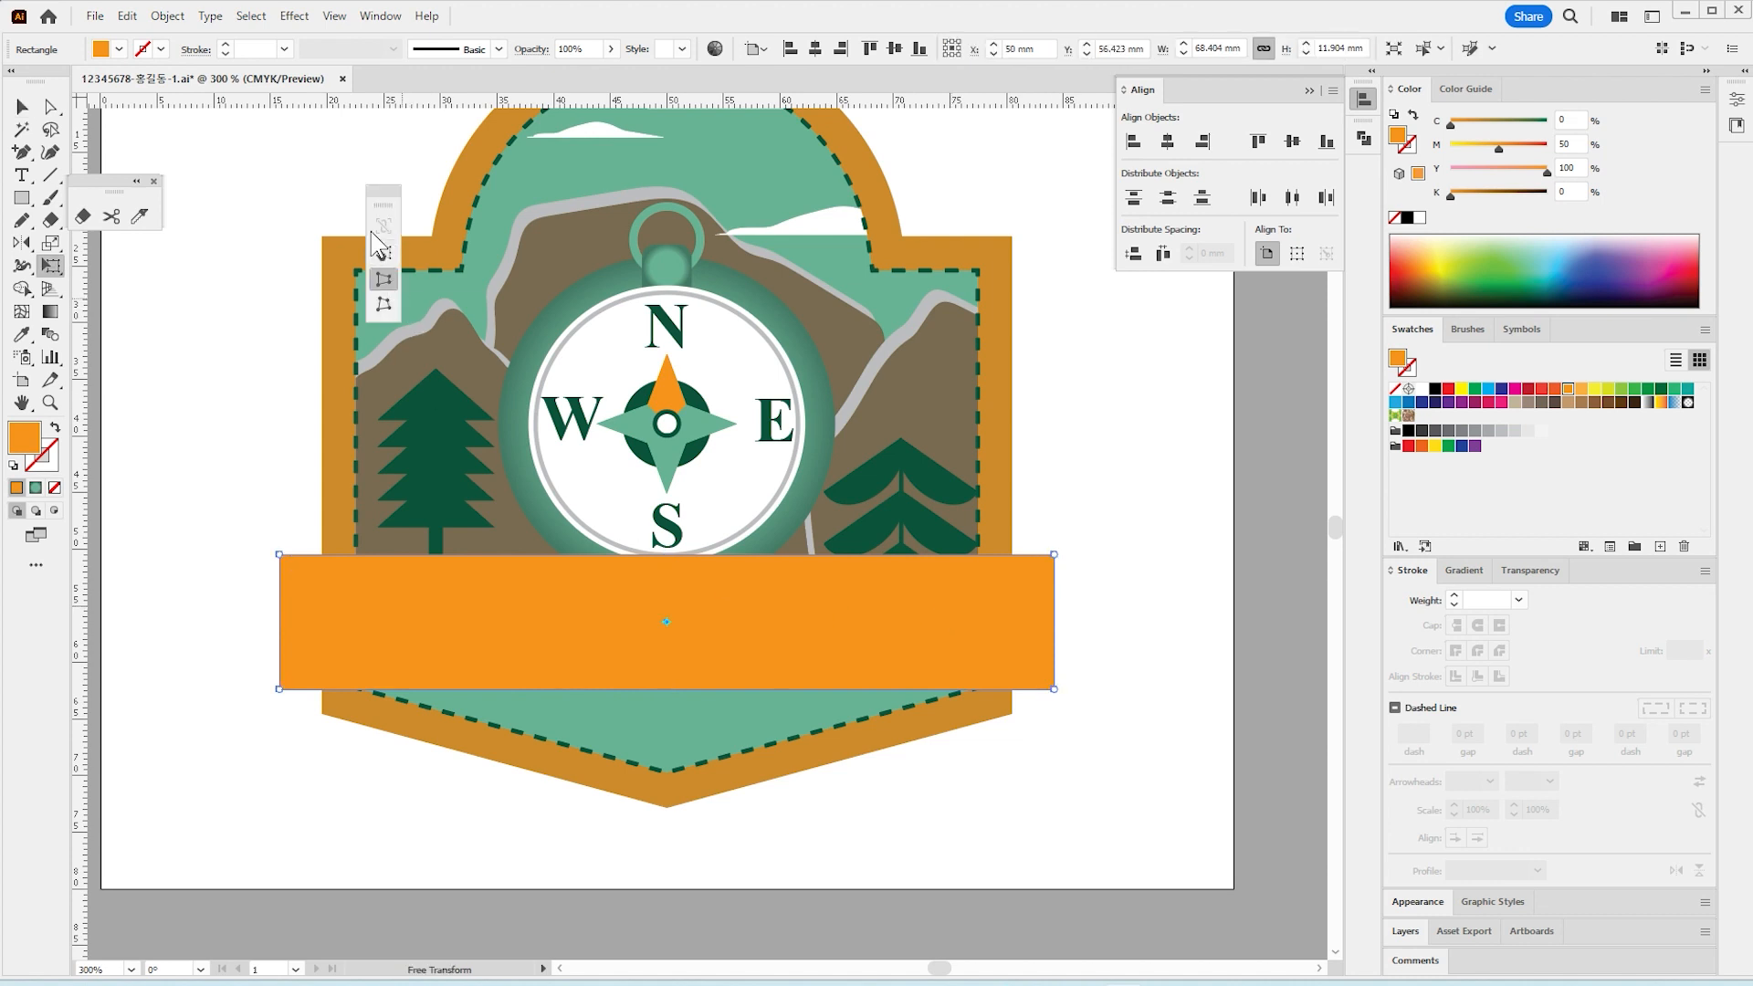
left_click_drag(383, 191, 218, 250)
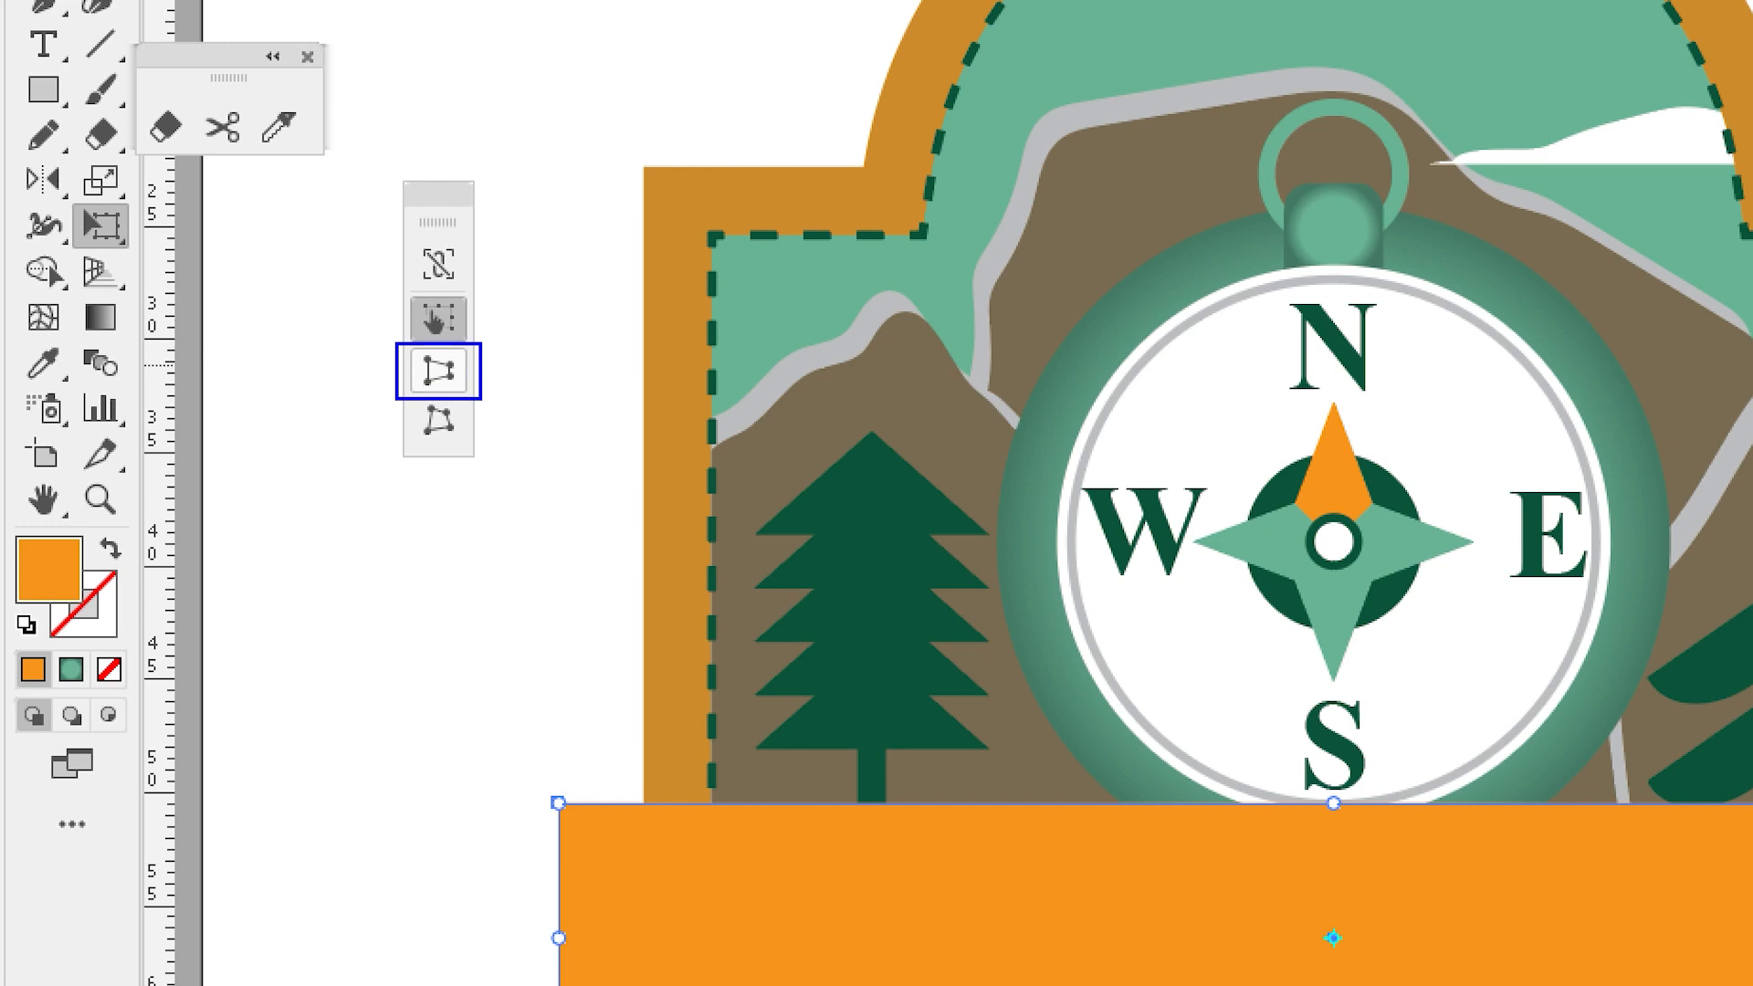
left_click(438, 369)
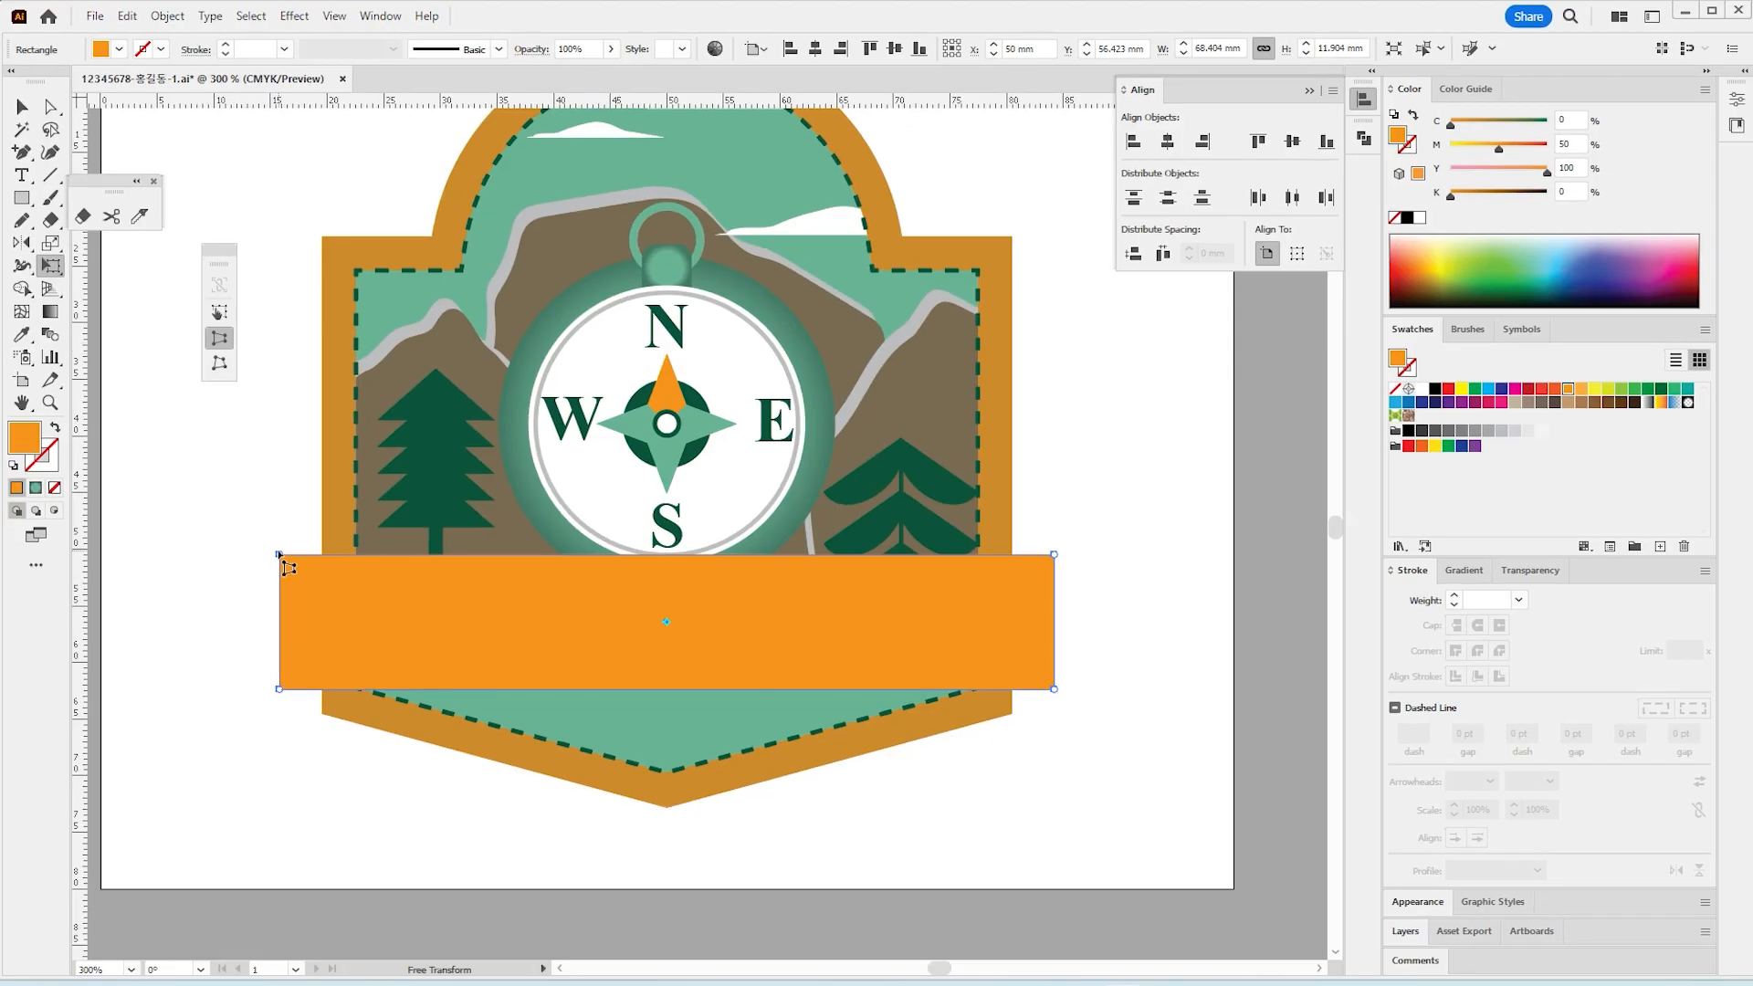
left_click_drag(280, 555, 228, 561)
left_click(22, 107)
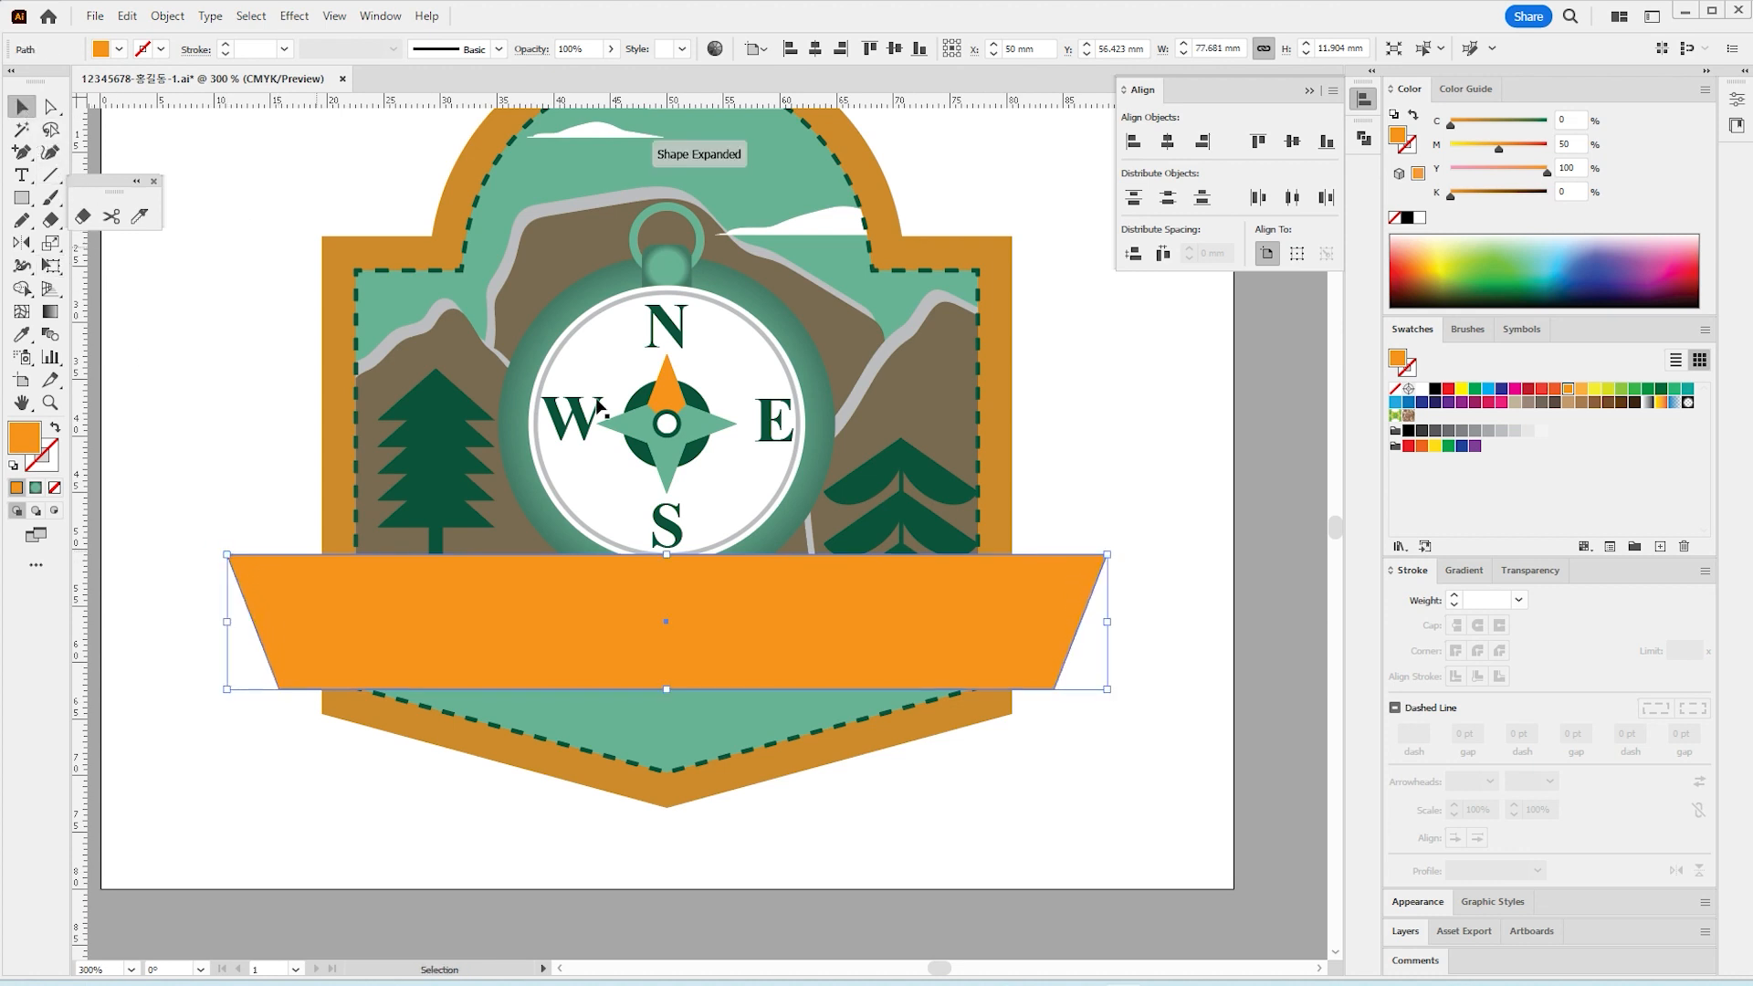
left_click_drag(1111, 629, 1085, 618)
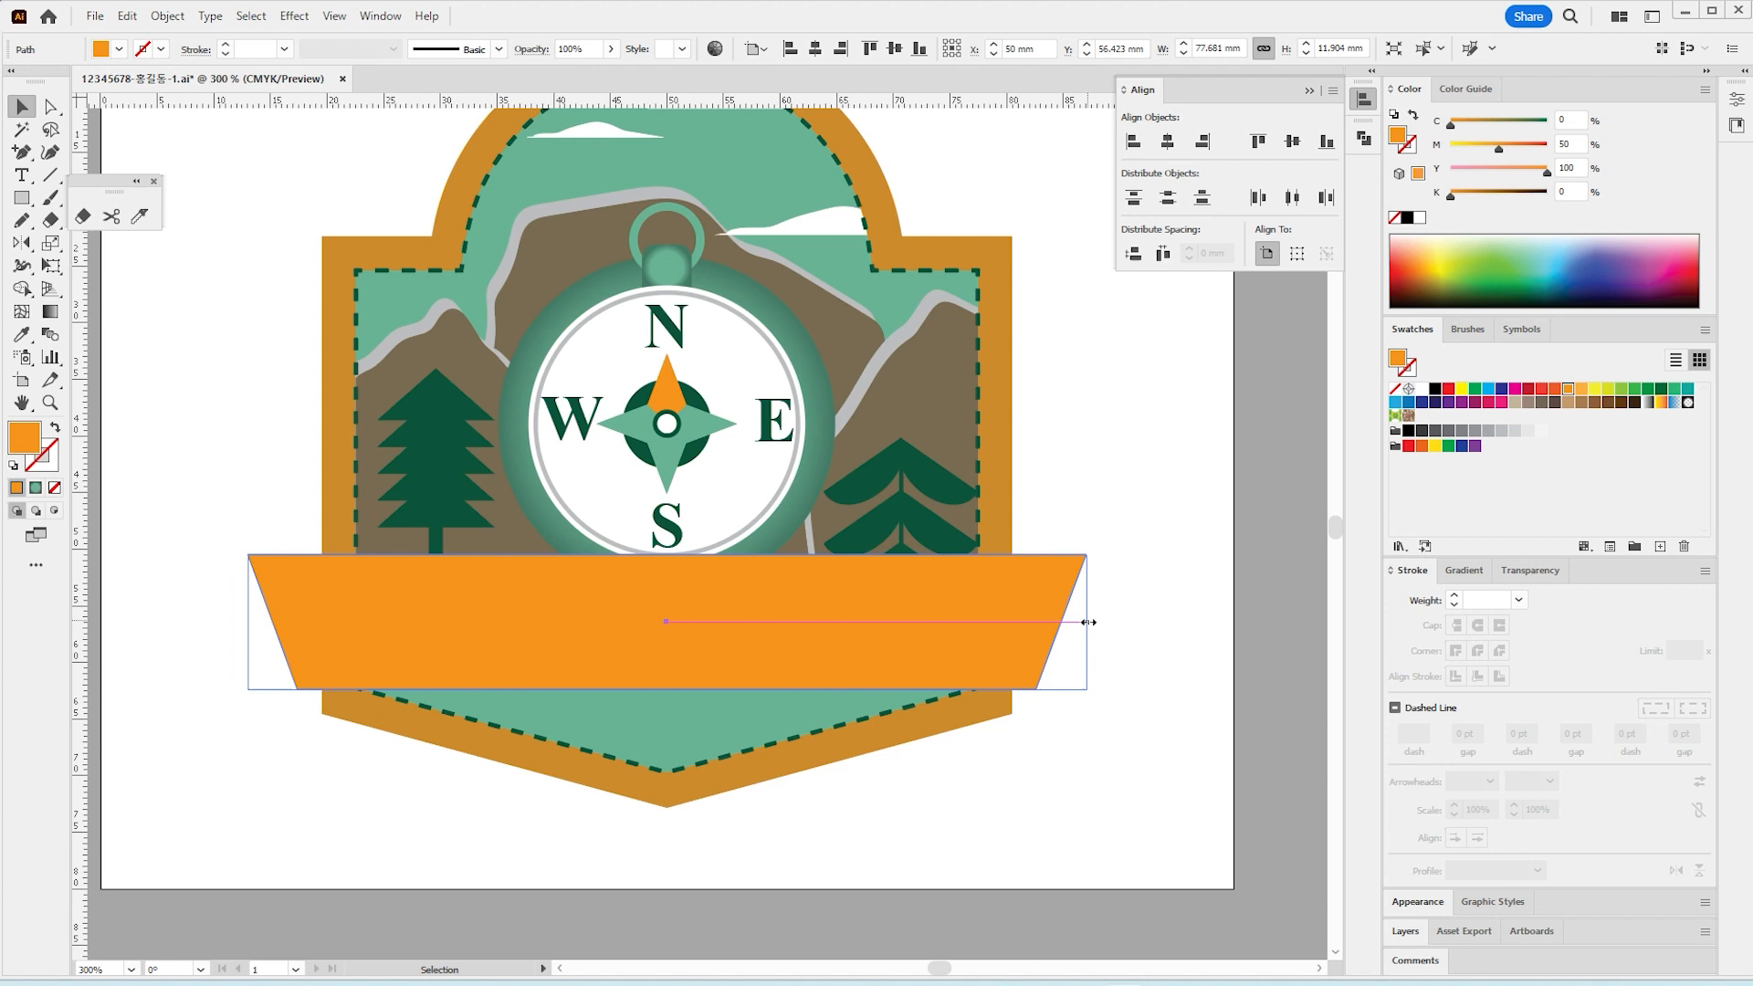
left_click(1110, 772)
Step: Add the text BEST NATURE WALKS in white 16 pt Times New Roman Bold on the banner, and centre it horizontally on the artboard
left_click(22, 174)
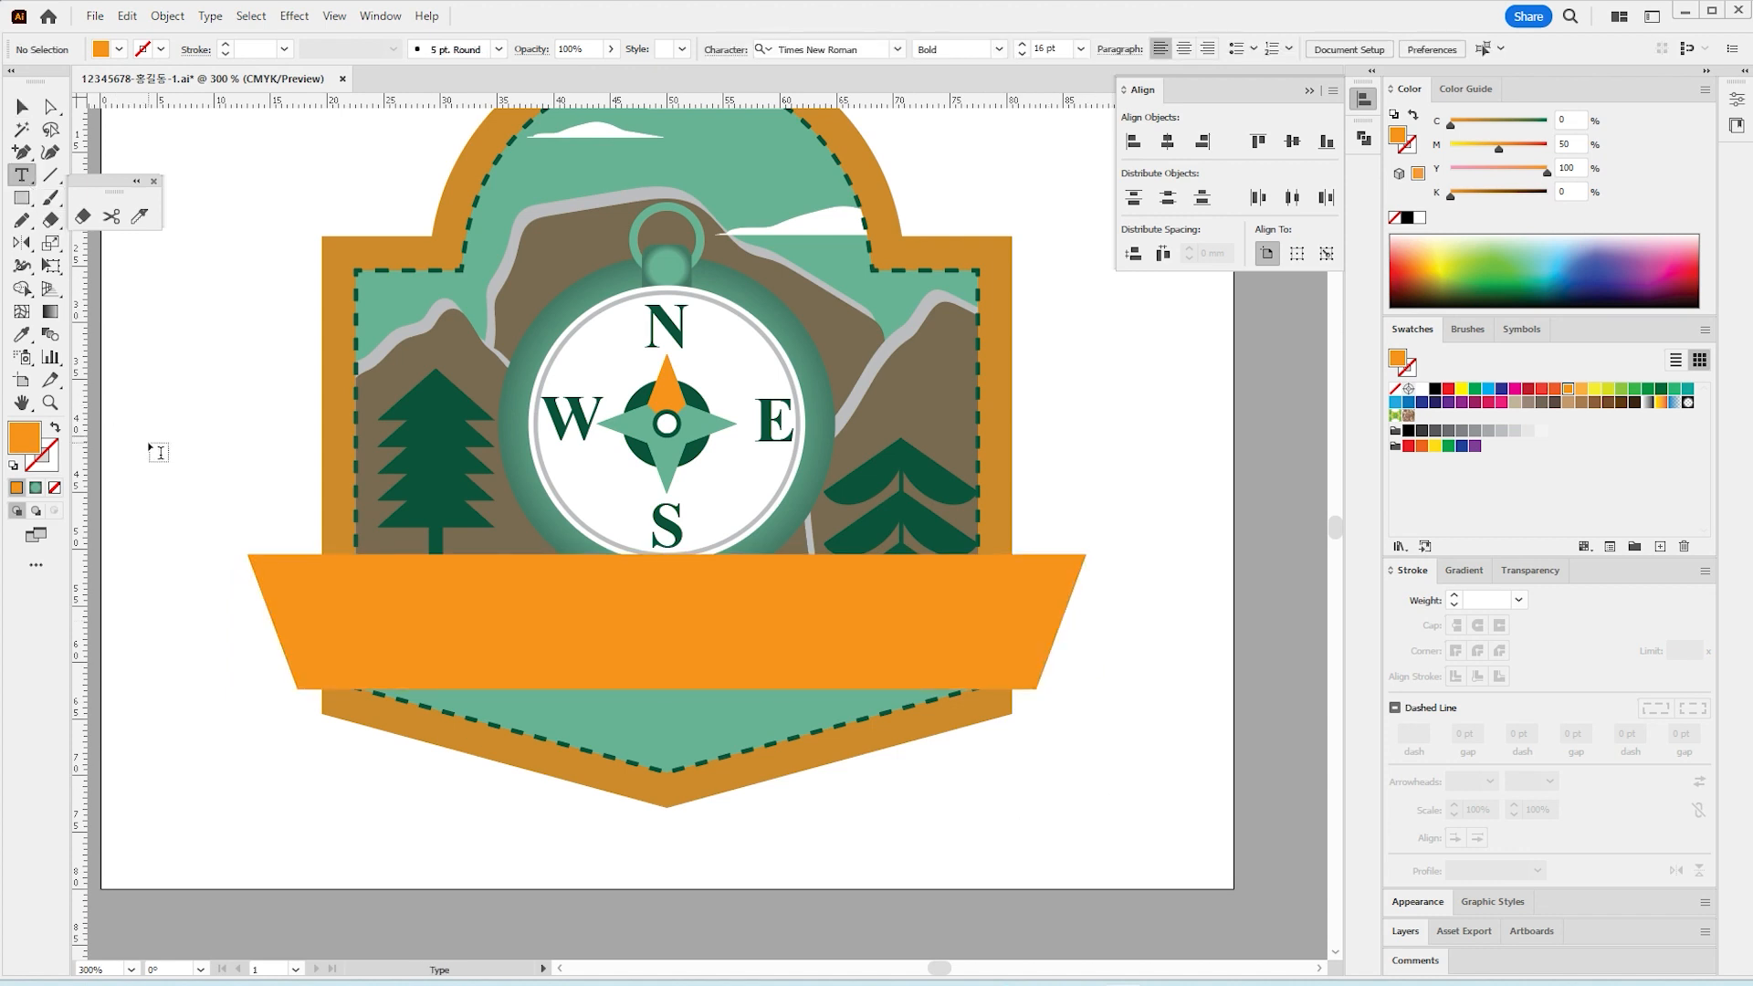
left_click(331, 626)
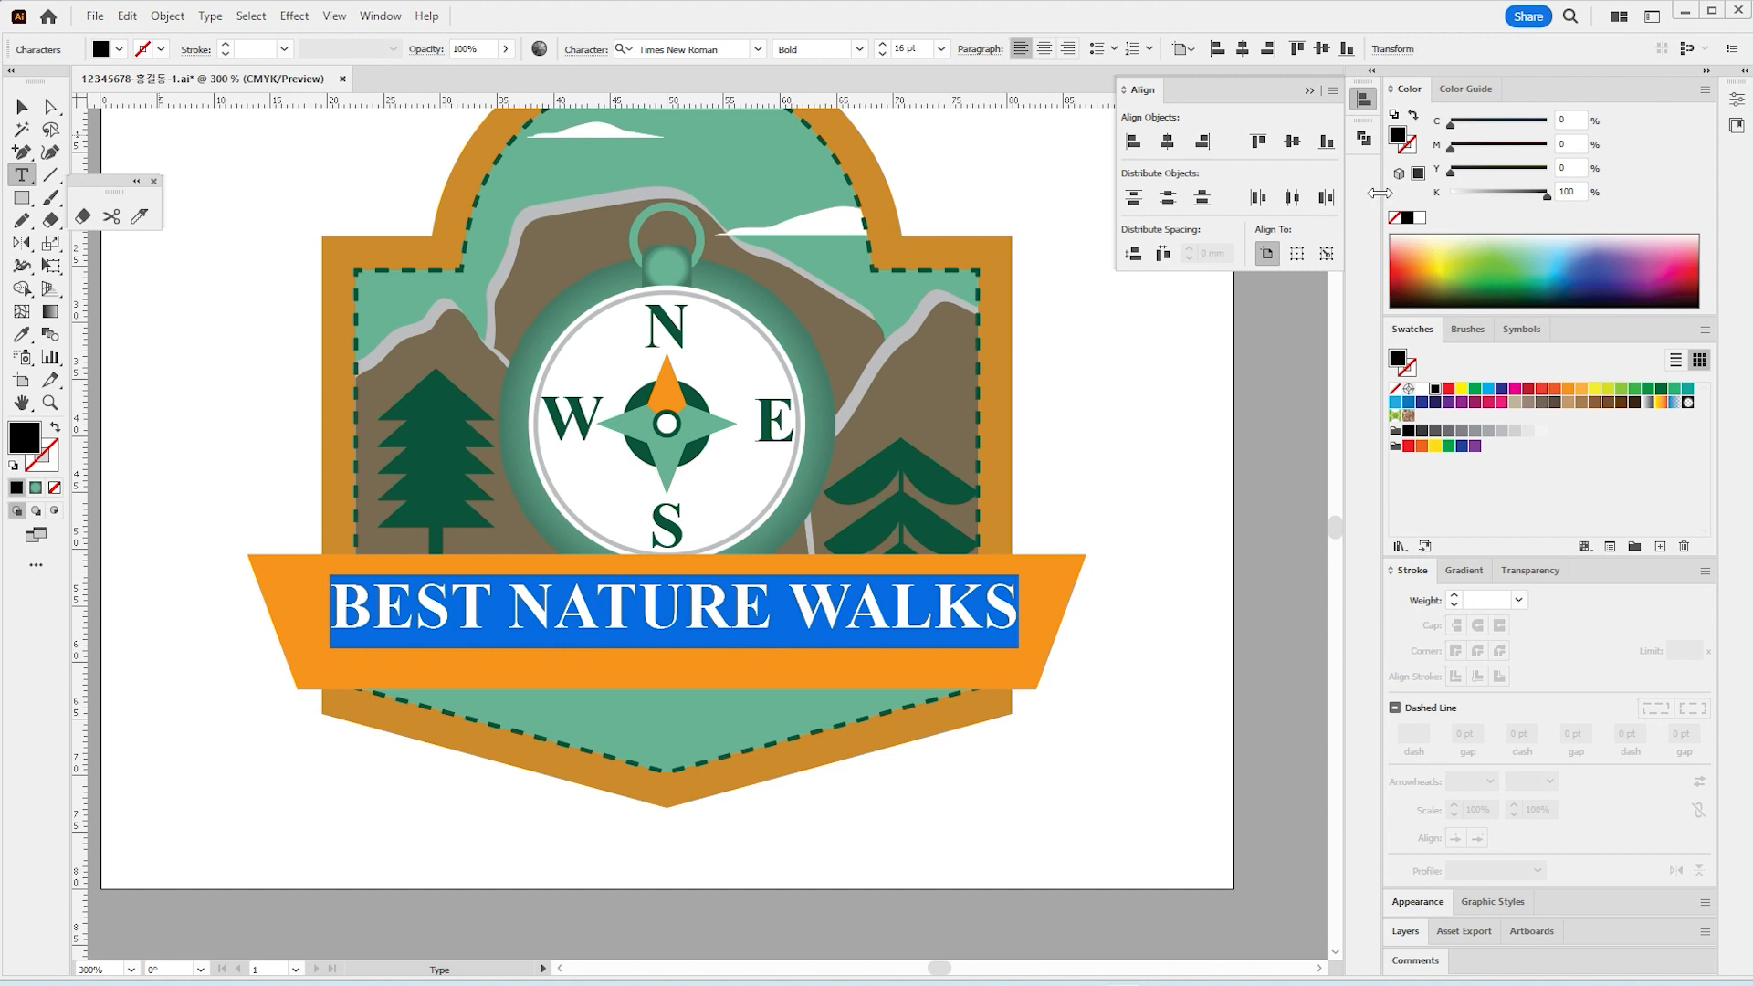
left_click(1420, 218)
left_click(22, 106)
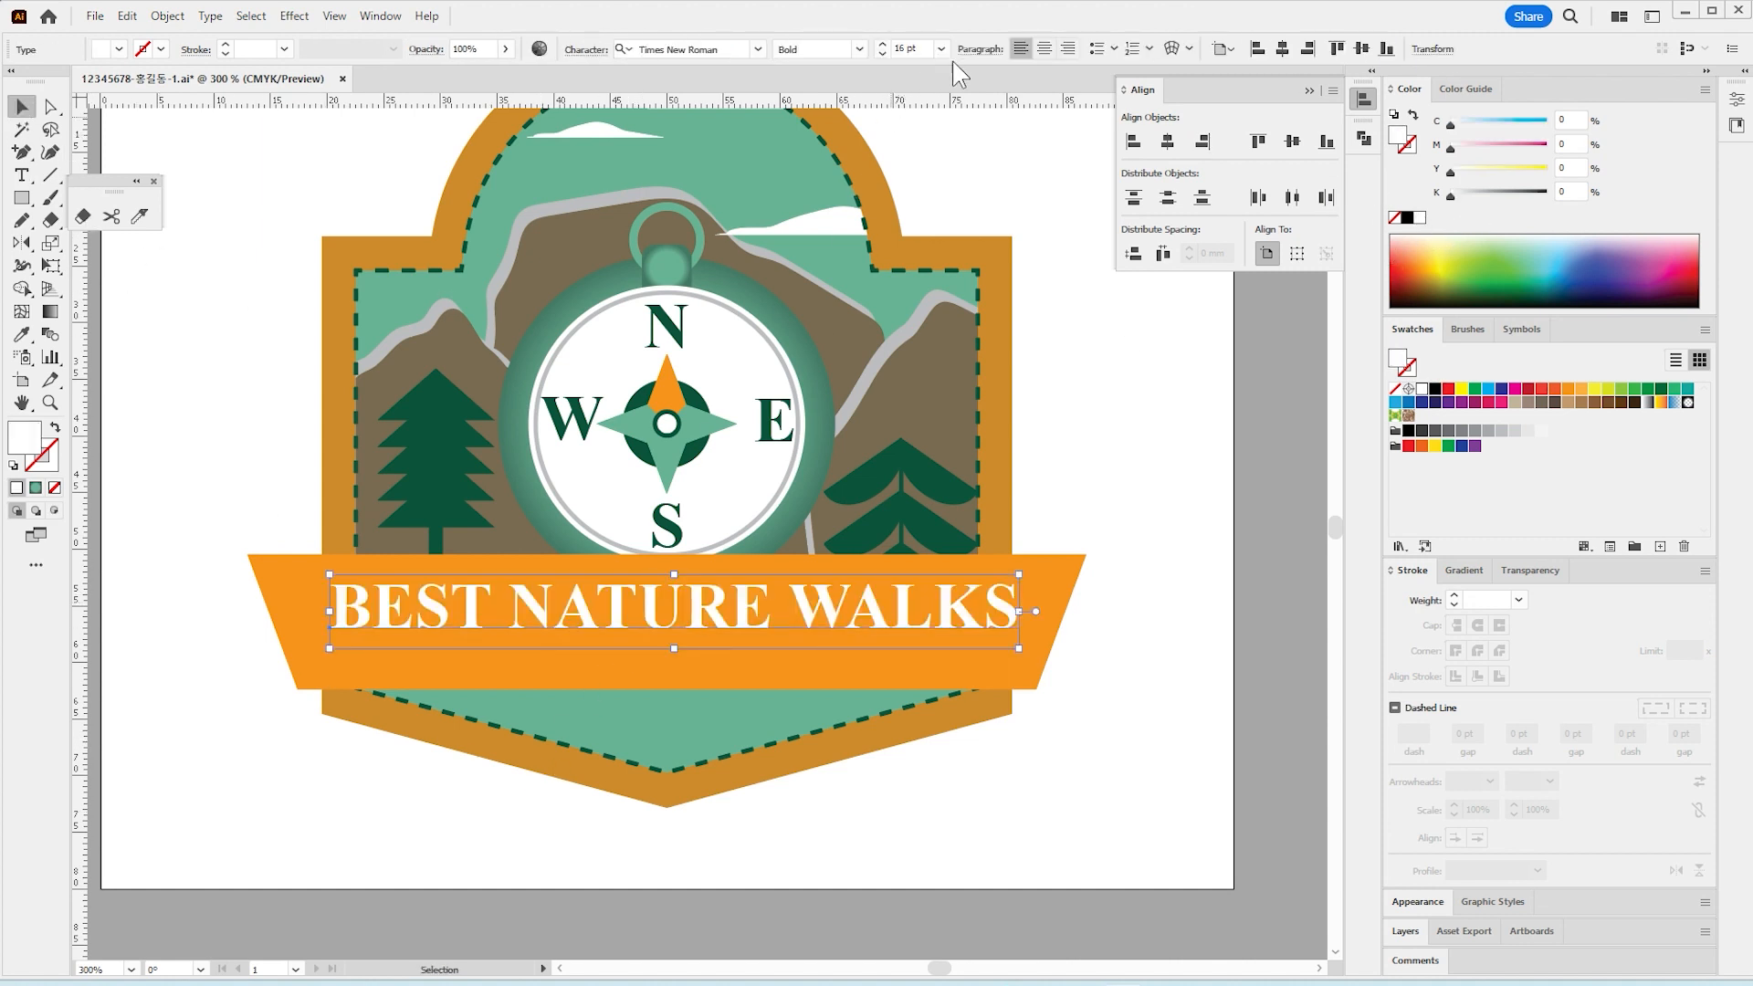
left_click(1282, 48)
Step: Move the white text down to the banner's middle and reduce the banner's height about its centre
left_click(730, 697)
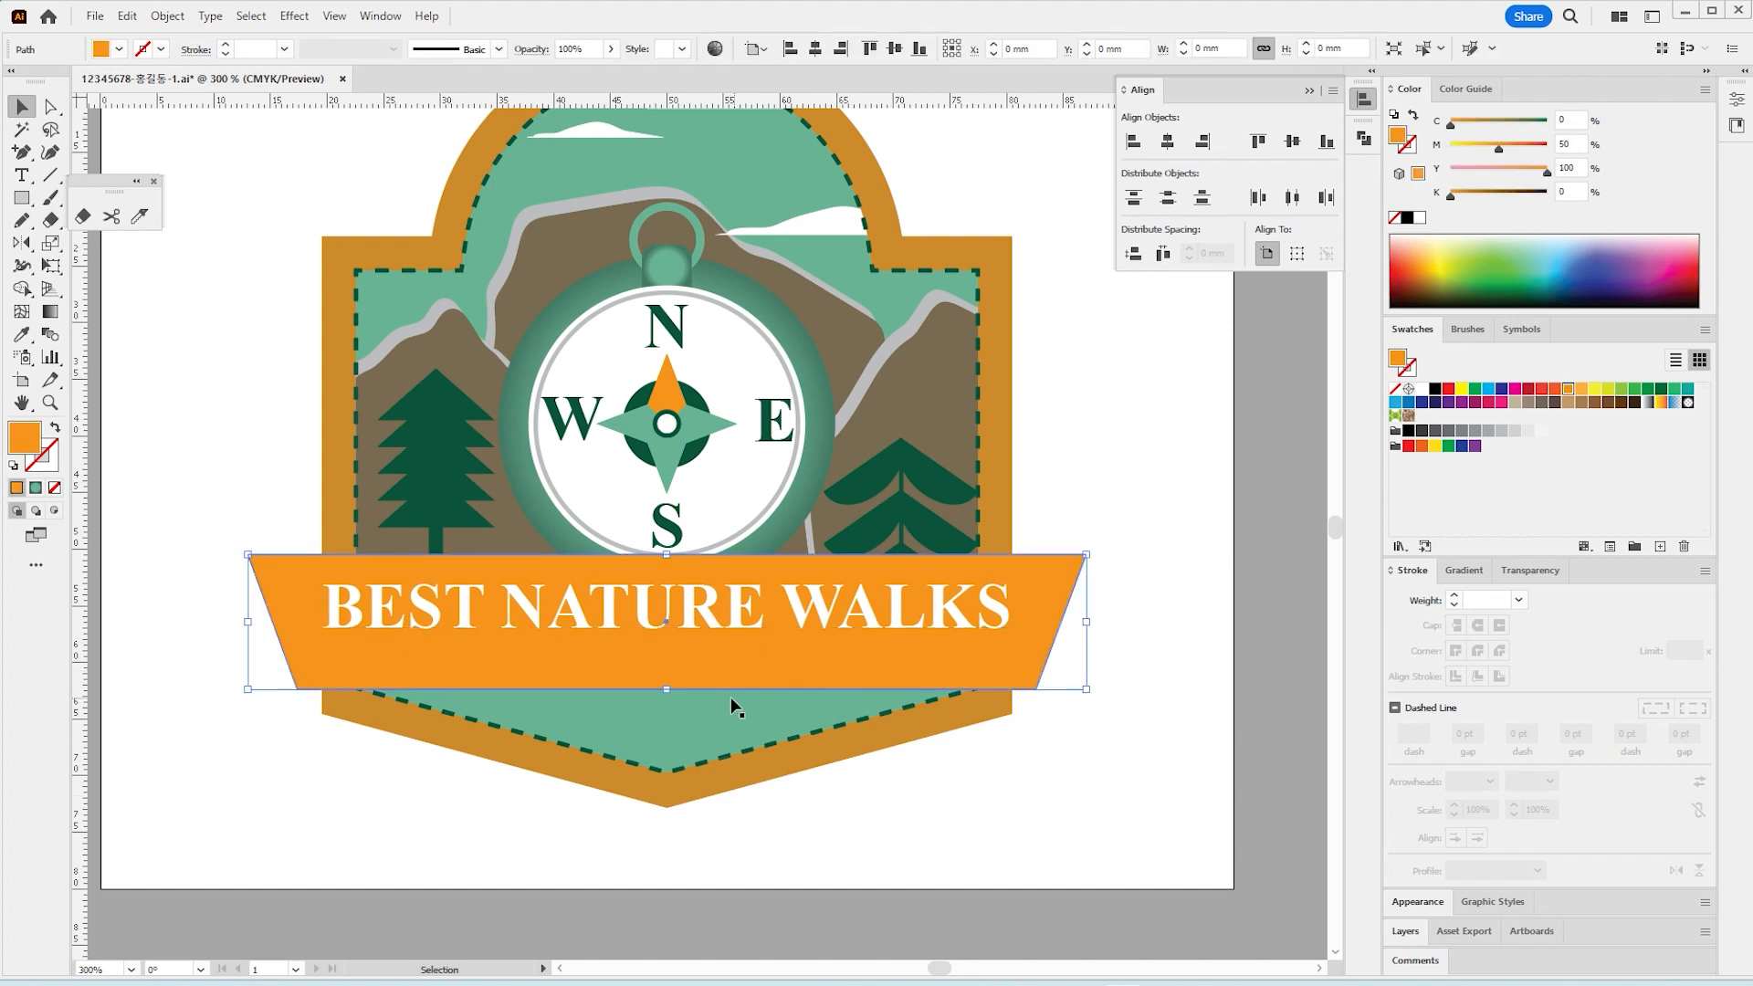
left_click_drag(673, 615, 688, 633)
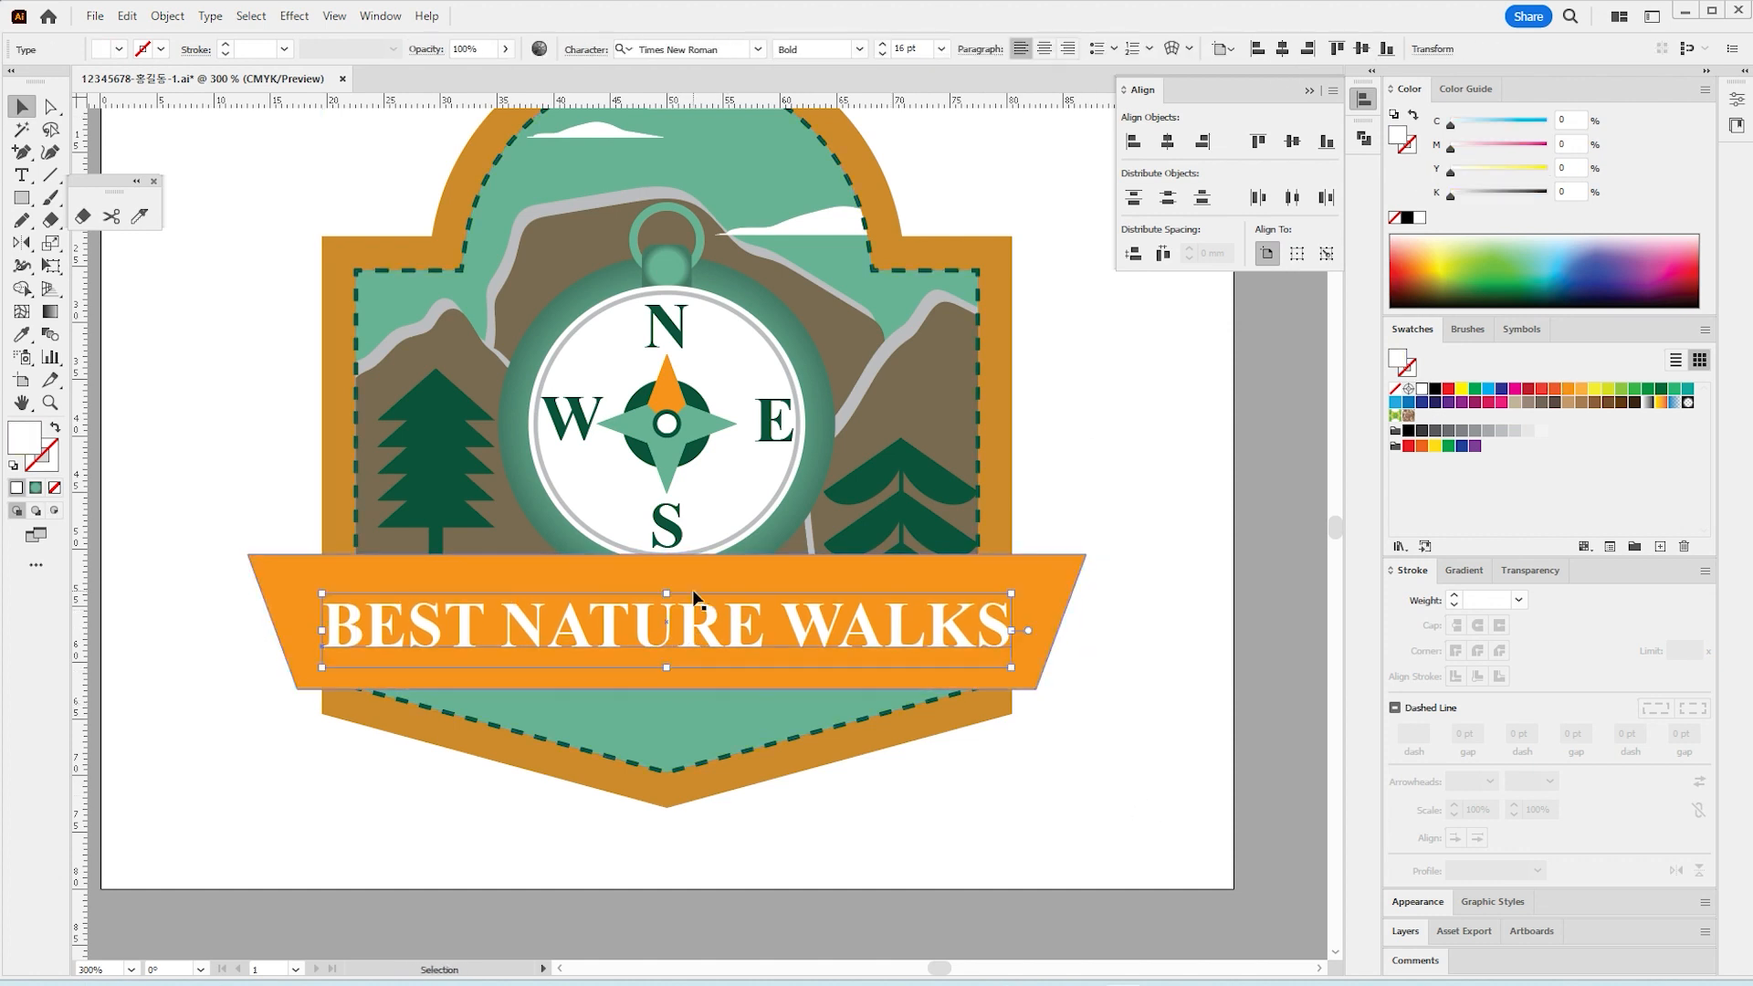
left_click(691, 581)
left_click_drag(668, 554, 671, 568)
left_click(1213, 728)
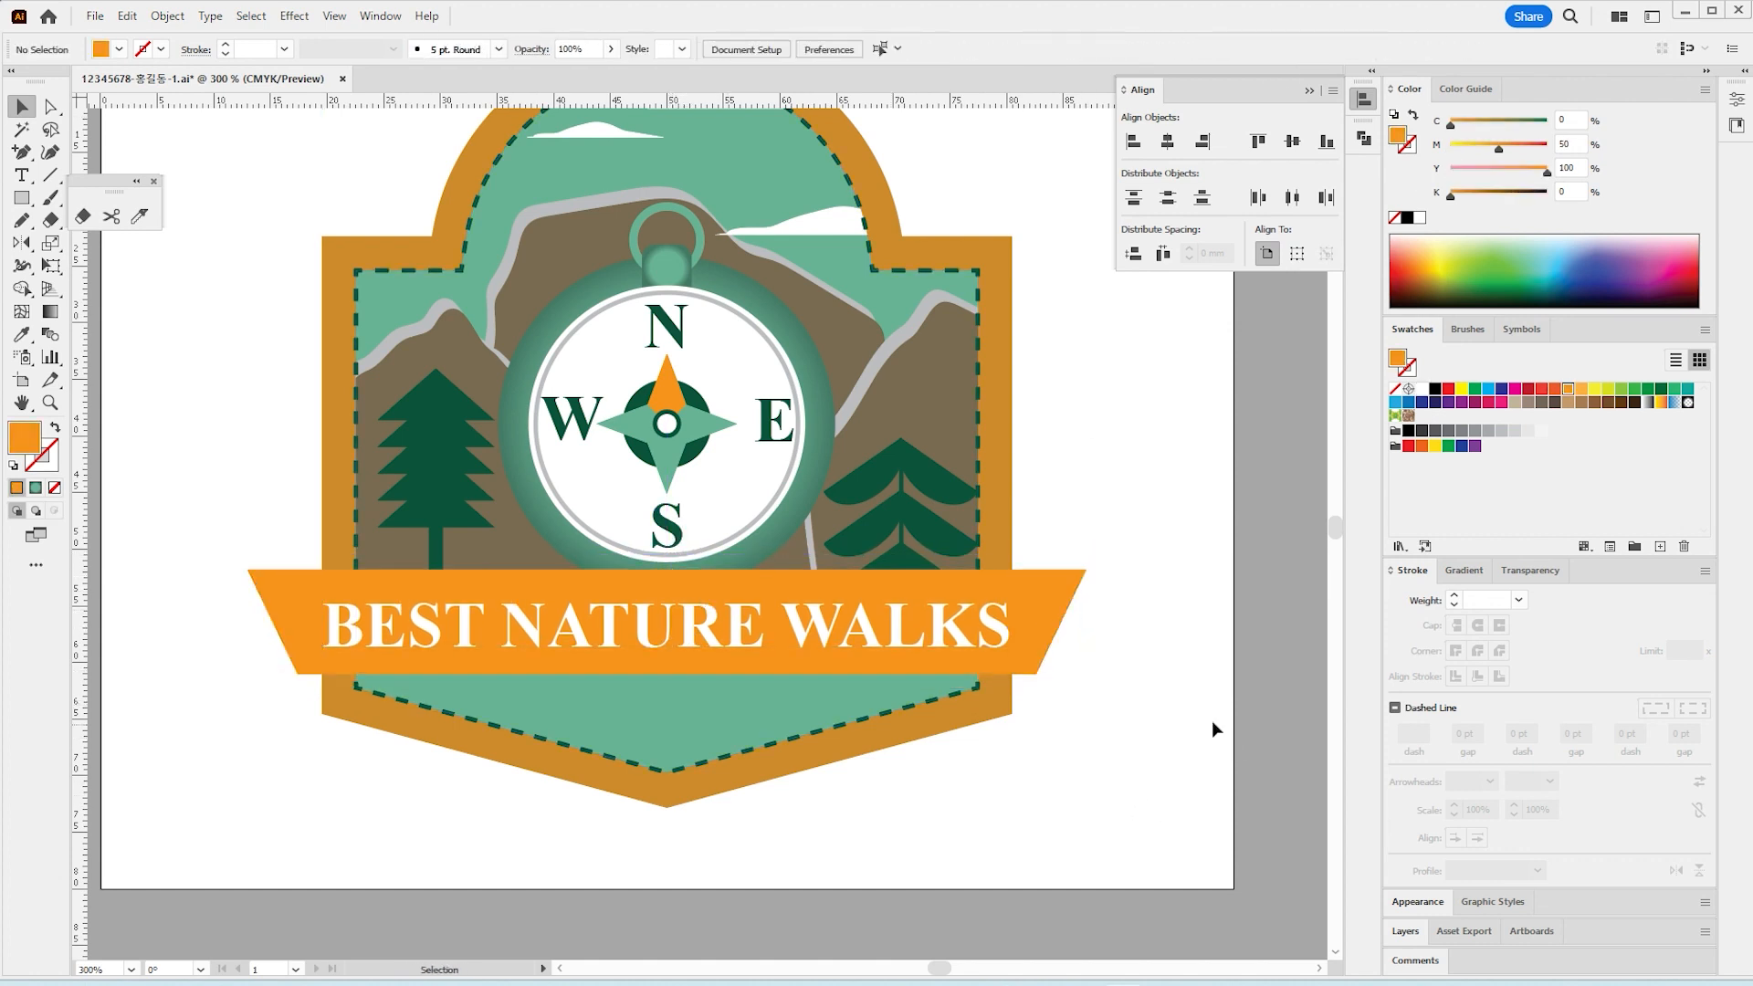
Step: Draw a closed triangular fold with the Pen tool between the banner's upper-left corner and the badge frame's left edge
left_click(51, 403)
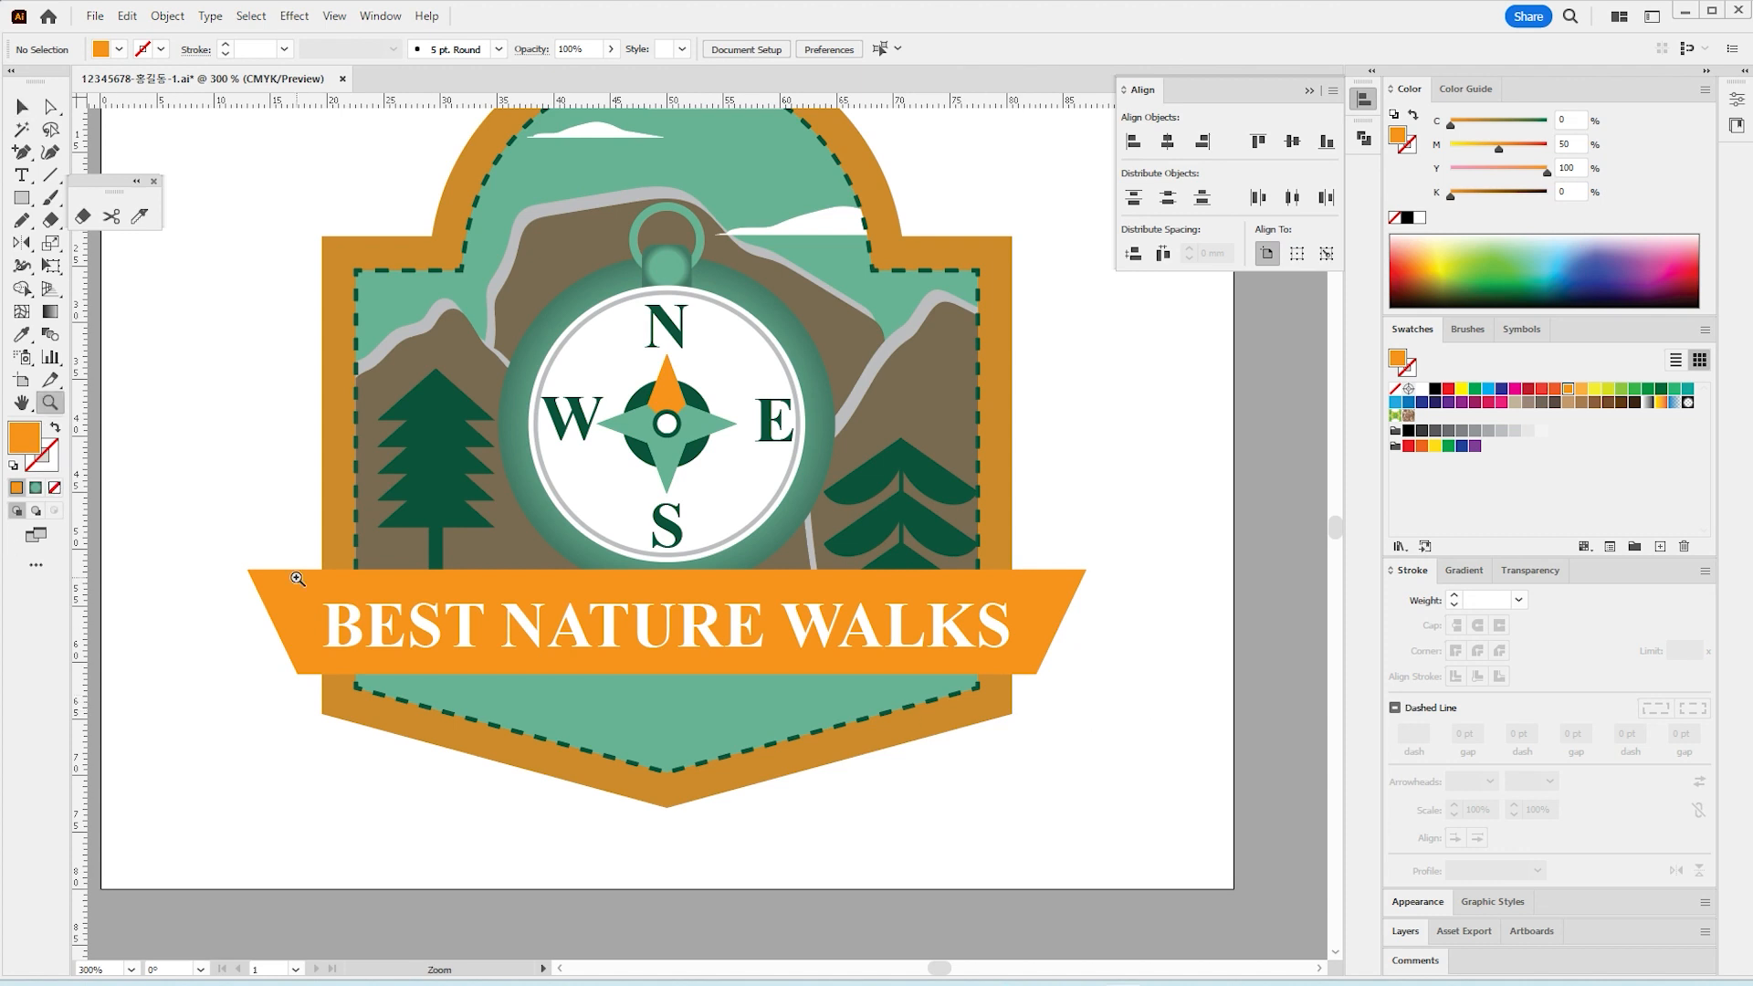
left_click(297, 577)
left_click(722, 531)
left_click(723, 531)
key("p")
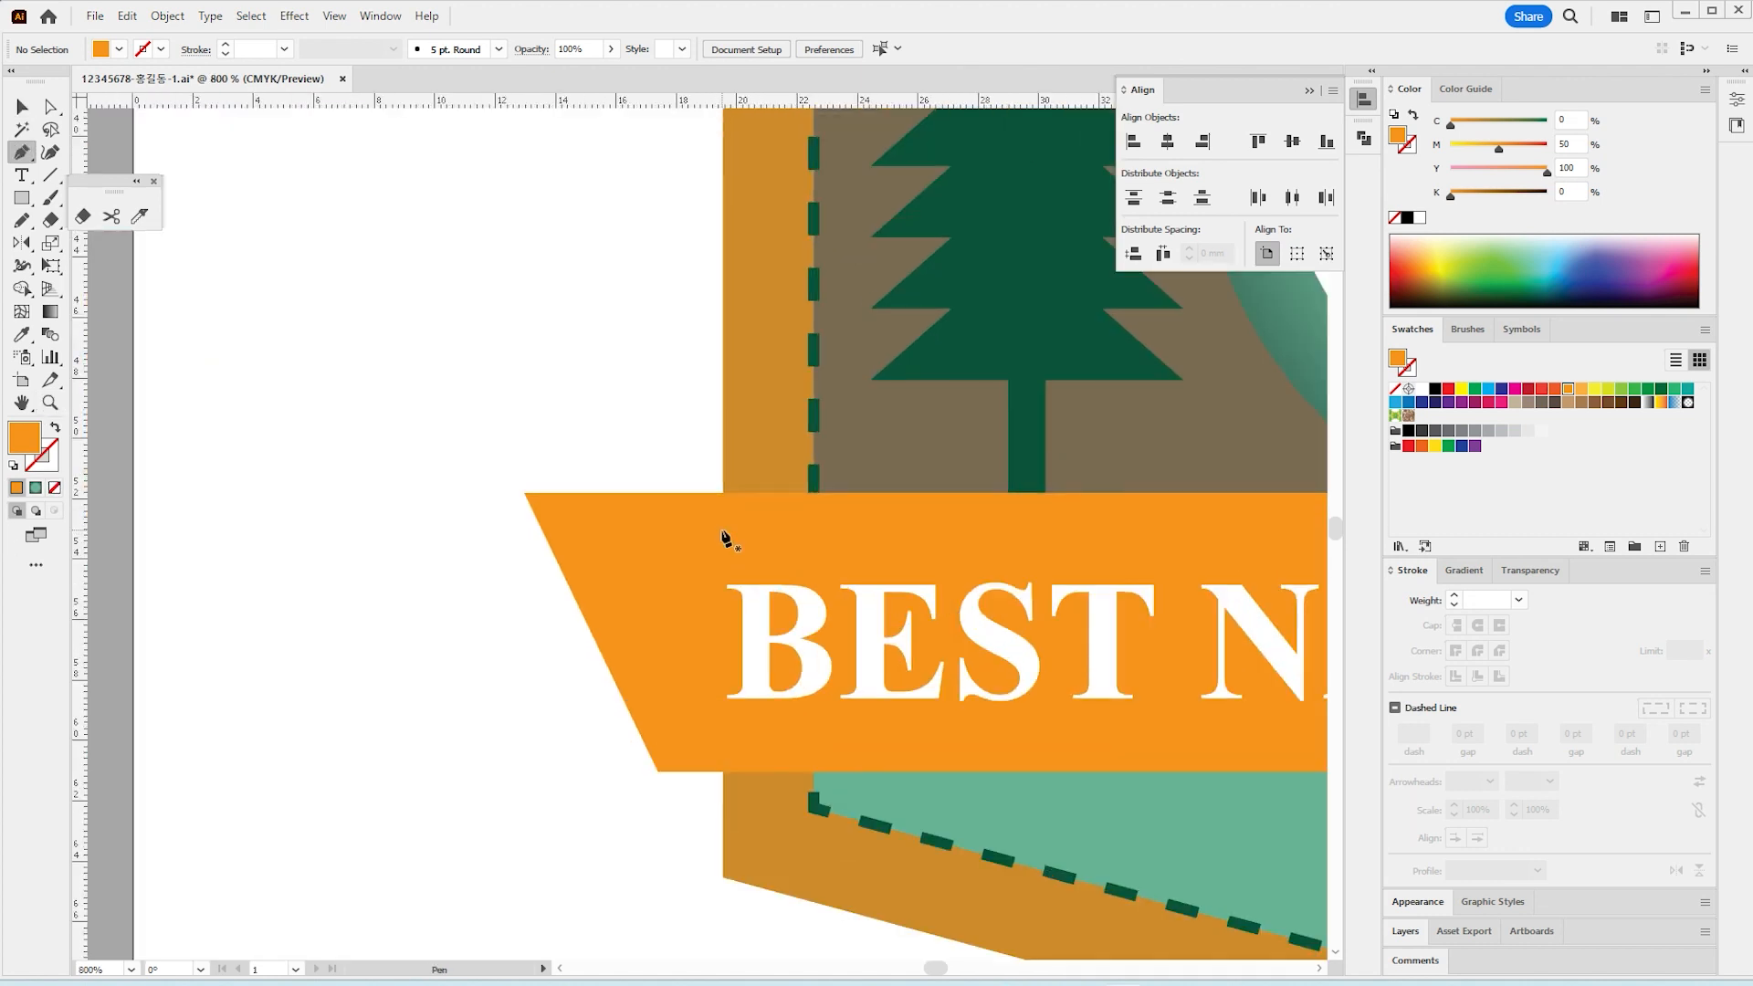
left_click(524, 494)
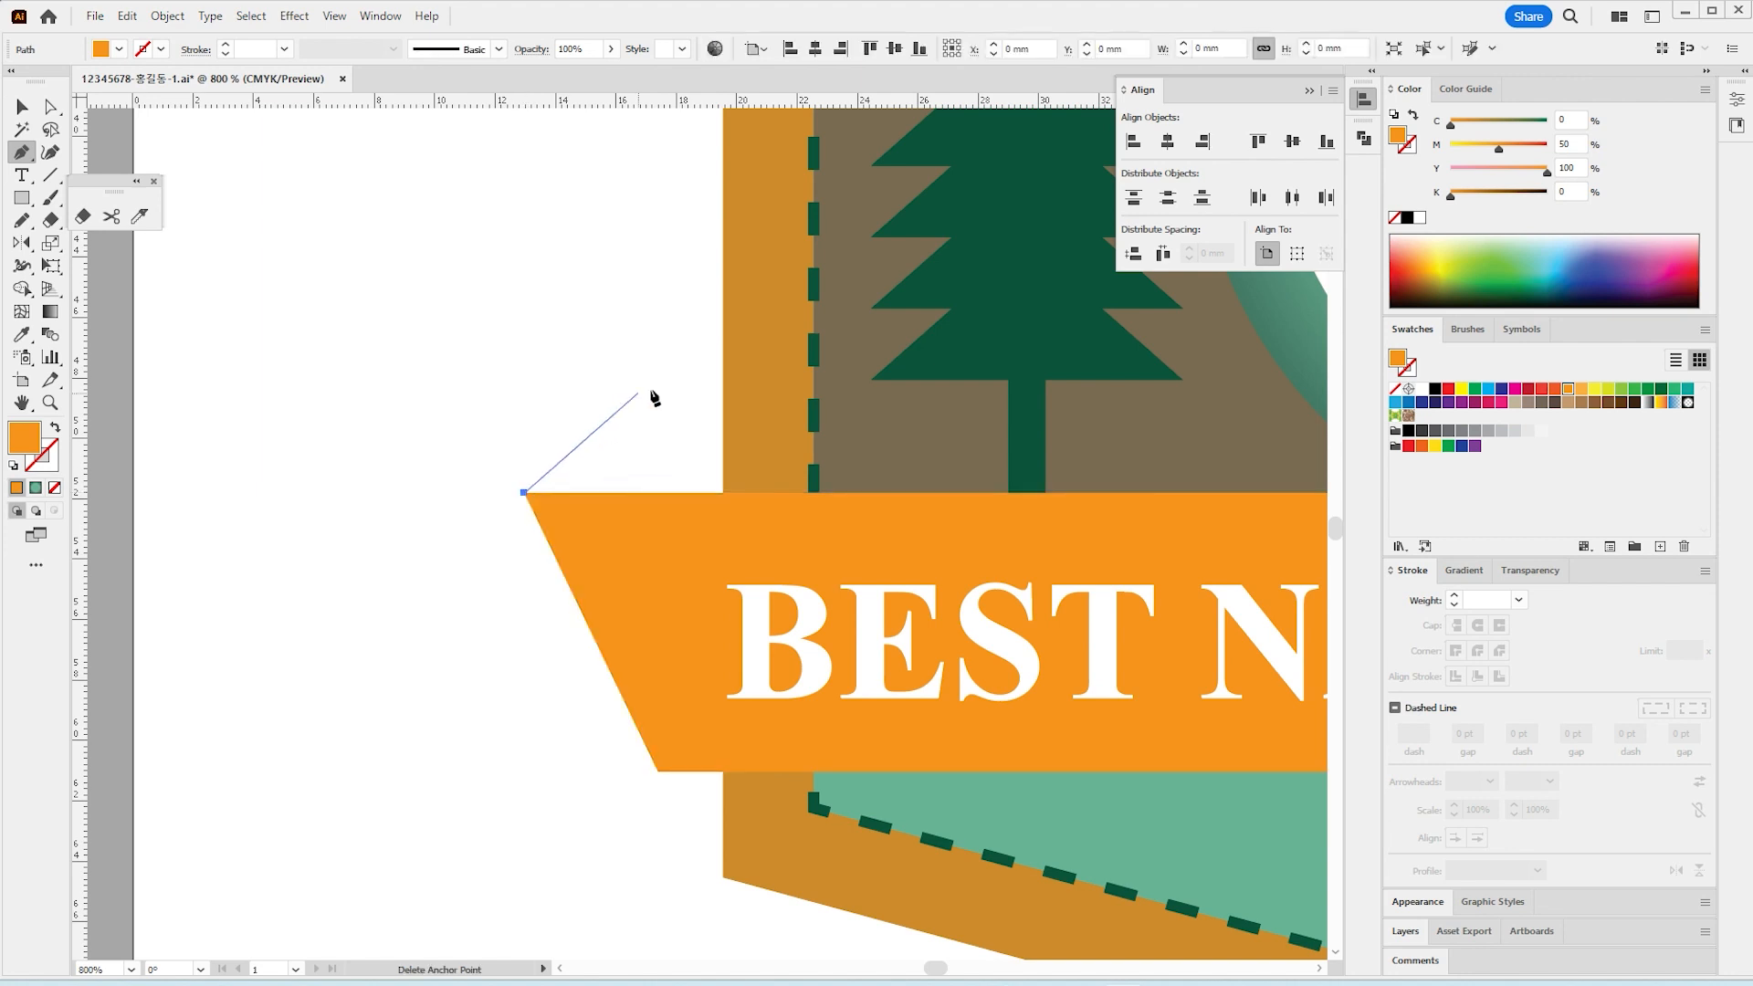
left_click(723, 385)
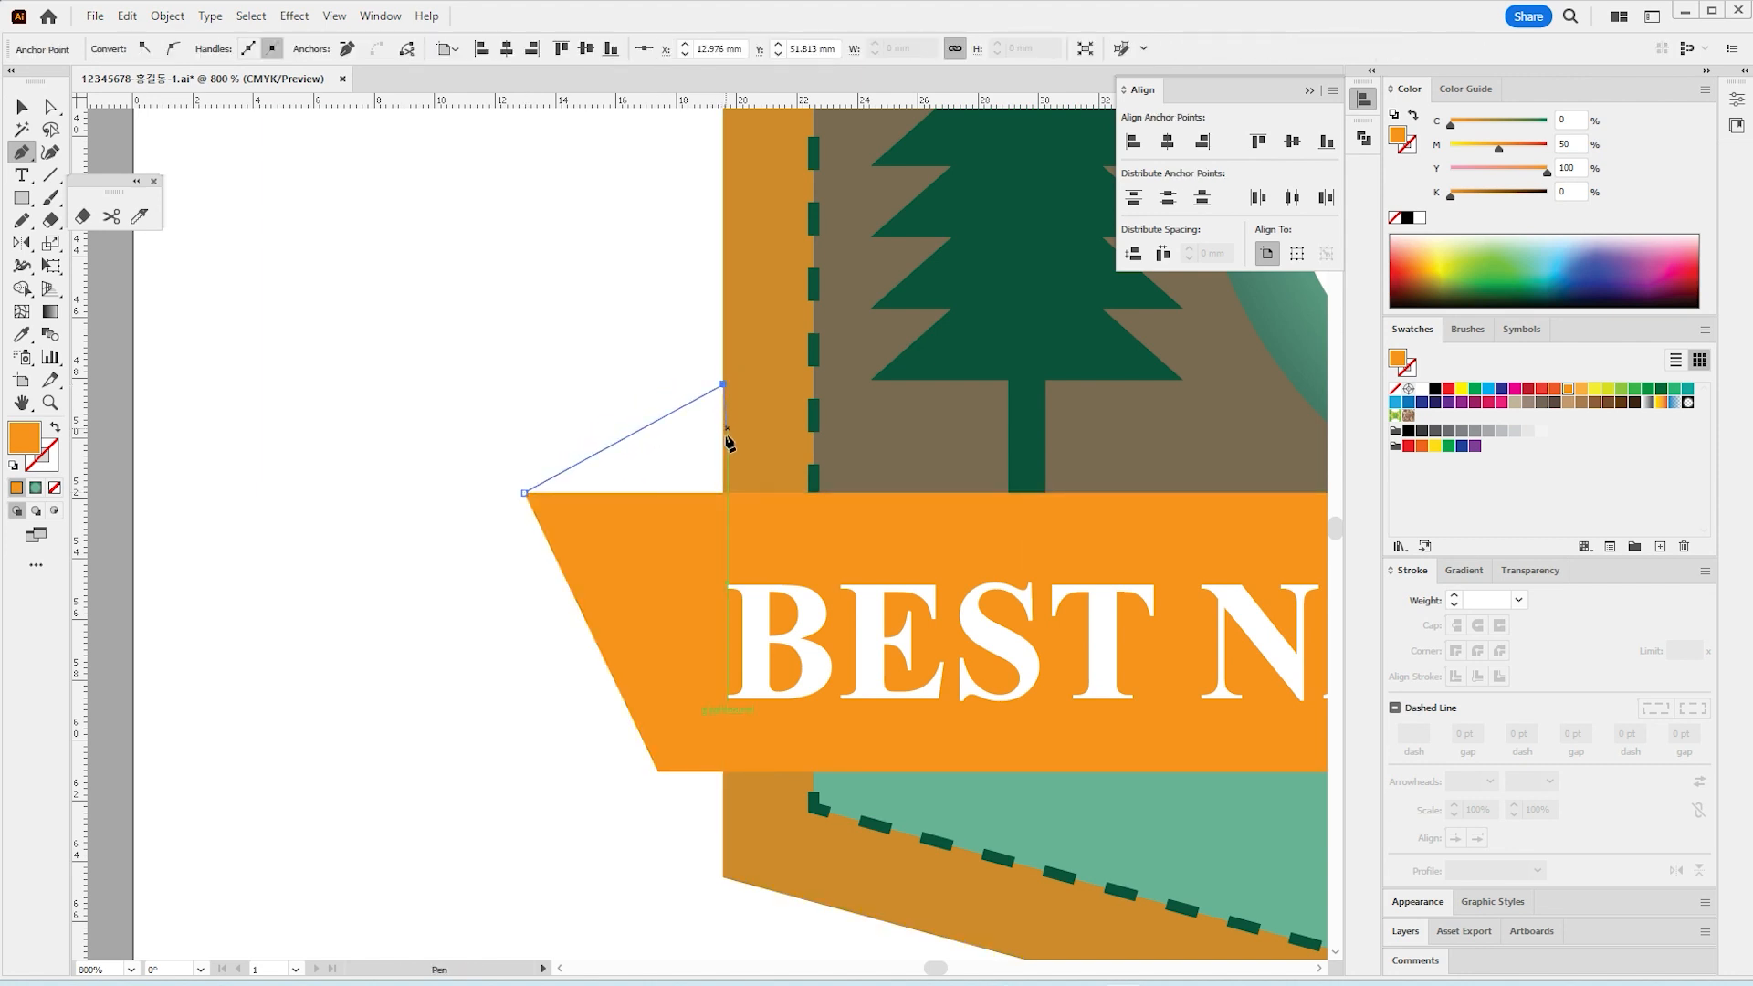
left_click(724, 494)
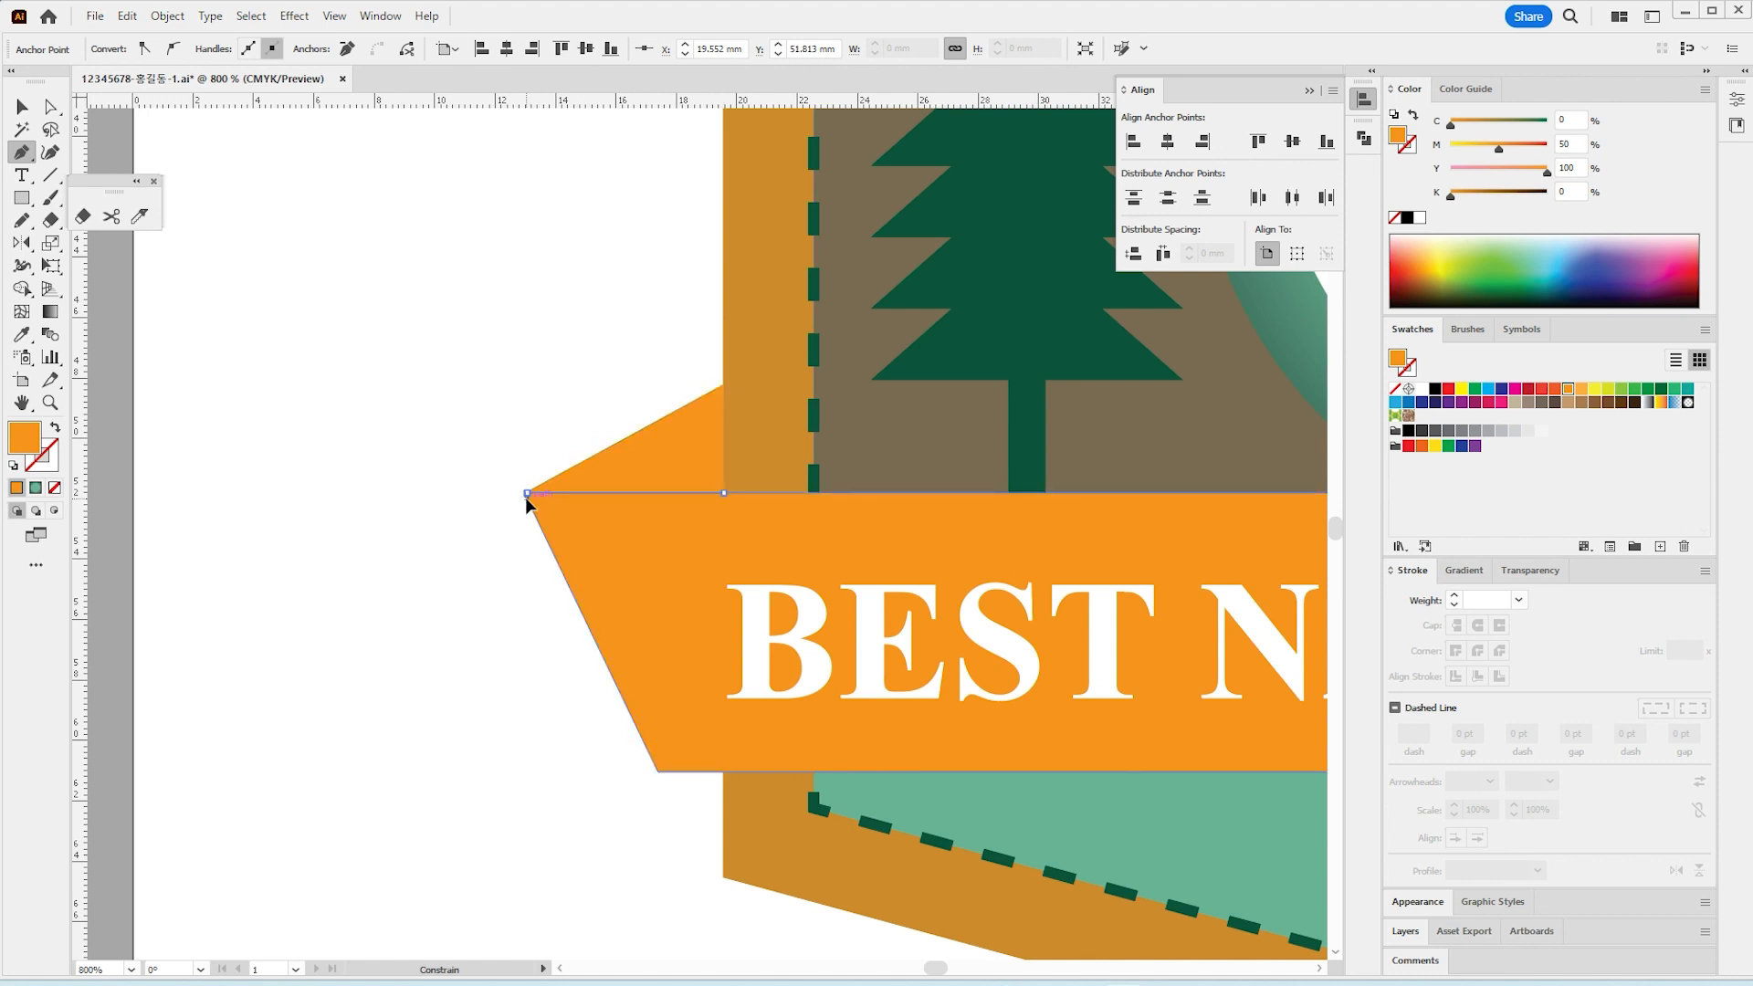
Step: Fill the triangular fold with the dark orange-brown of the colour samples using the Eyedropper, and deselect it
left_click(22, 336)
left_click_drag(512, 640, 875, 735)
scroll(402, 288, "up", 3)
left_click(337, 226)
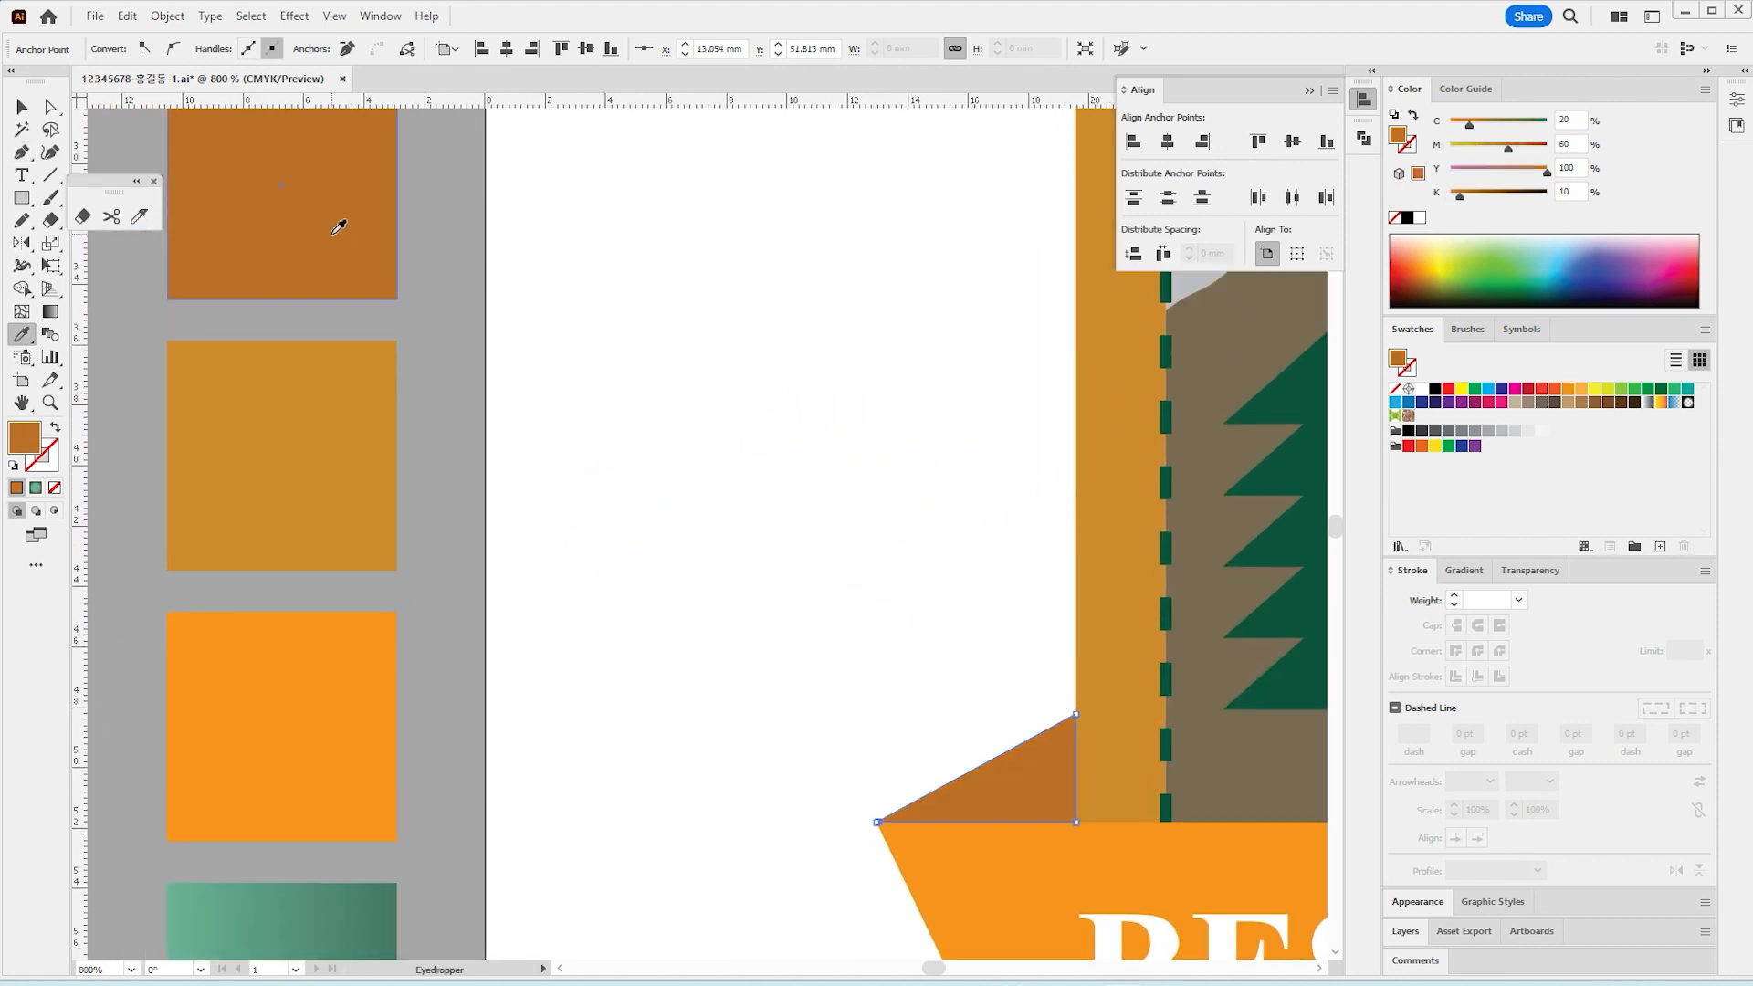
left_click(23, 107)
left_click(794, 786)
left_click_drag(795, 786, 752, 582)
key("ctrl+minus")
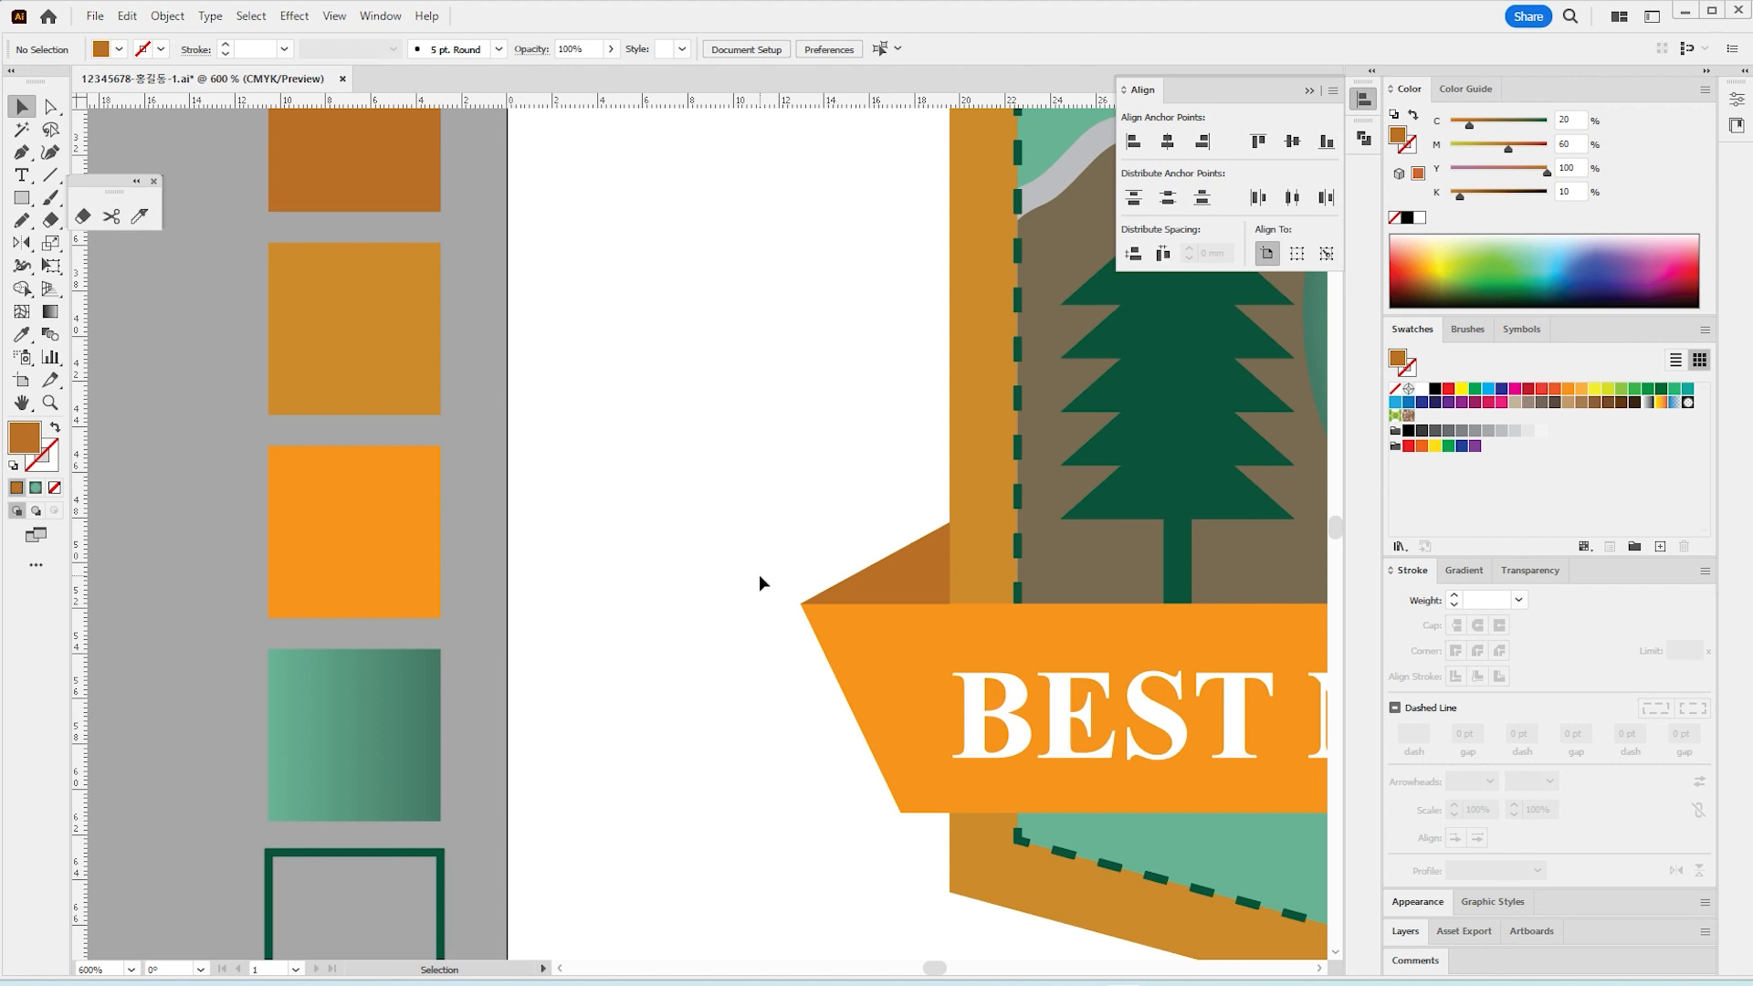
Step: Draw an orange-brown rectangle about 15.4 by 9.2 mm extending left from the triangular fold's upper corner as a ribbon tail
key("l")
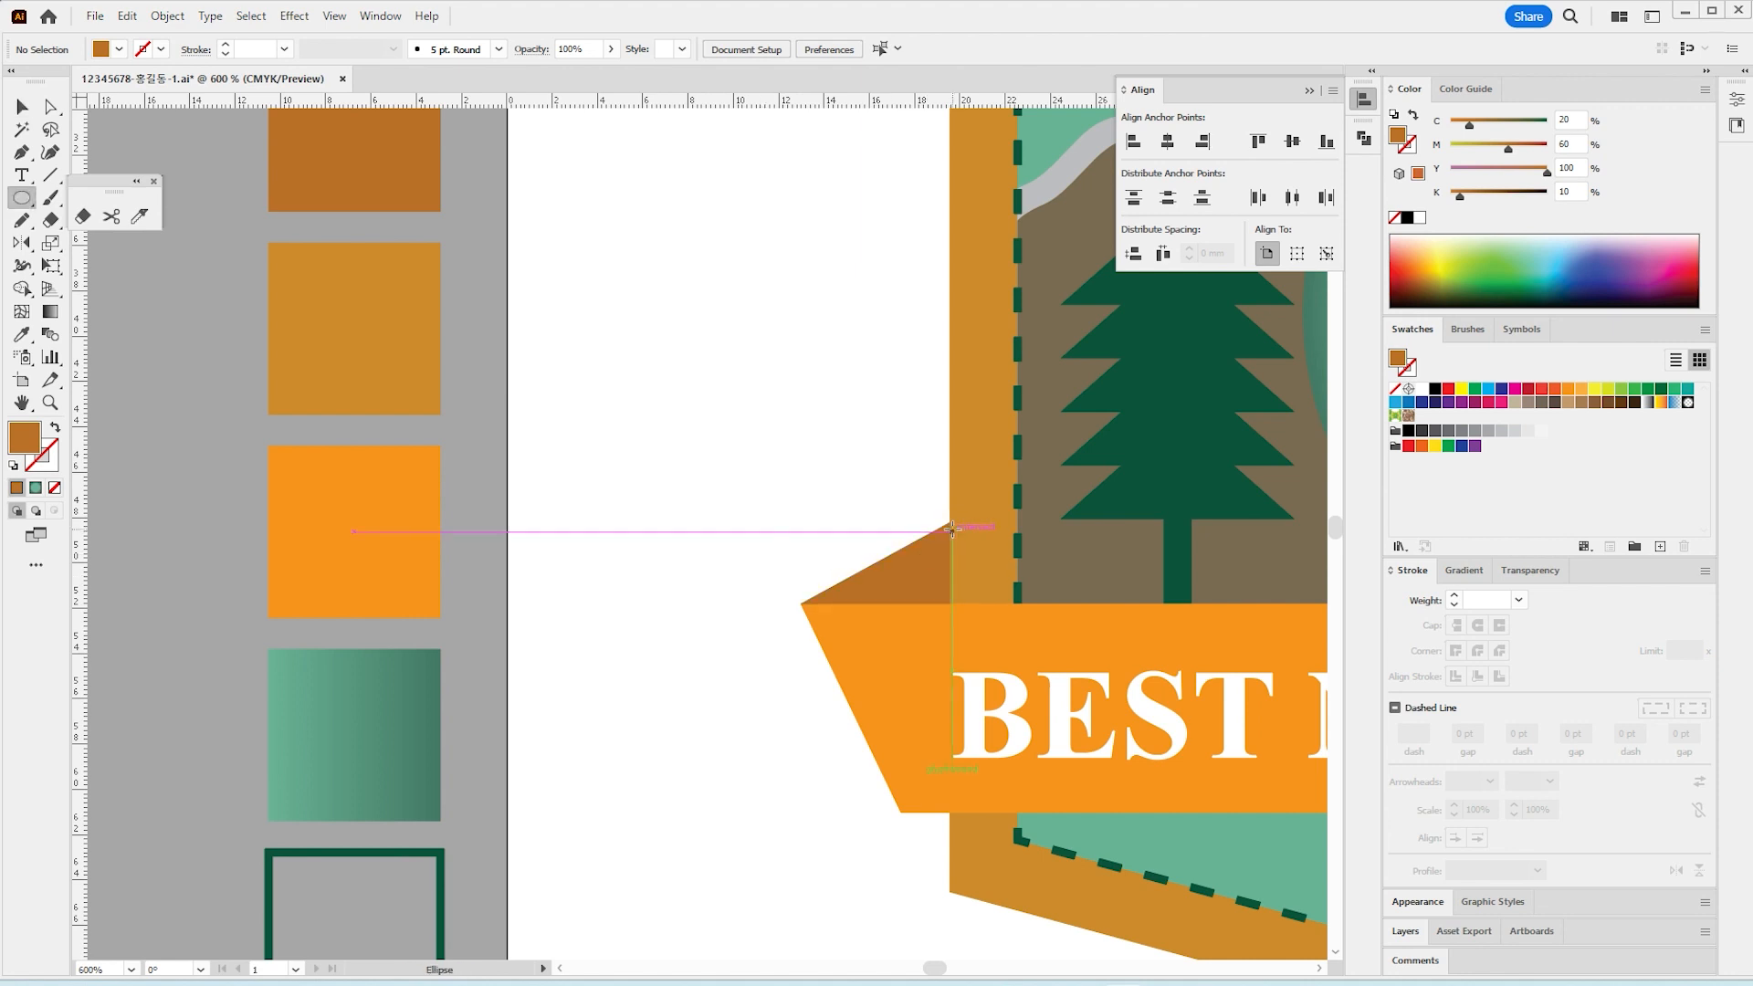
mouse_move(952, 529)
left_mouse_down()
mouse_move(797, 535)
mouse_move(841, 636)
mouse_move(606, 727)
left_mouse_up()
left_click(13, 109)
left_click(761, 415)
left_click_drag(821, 535, 815, 535)
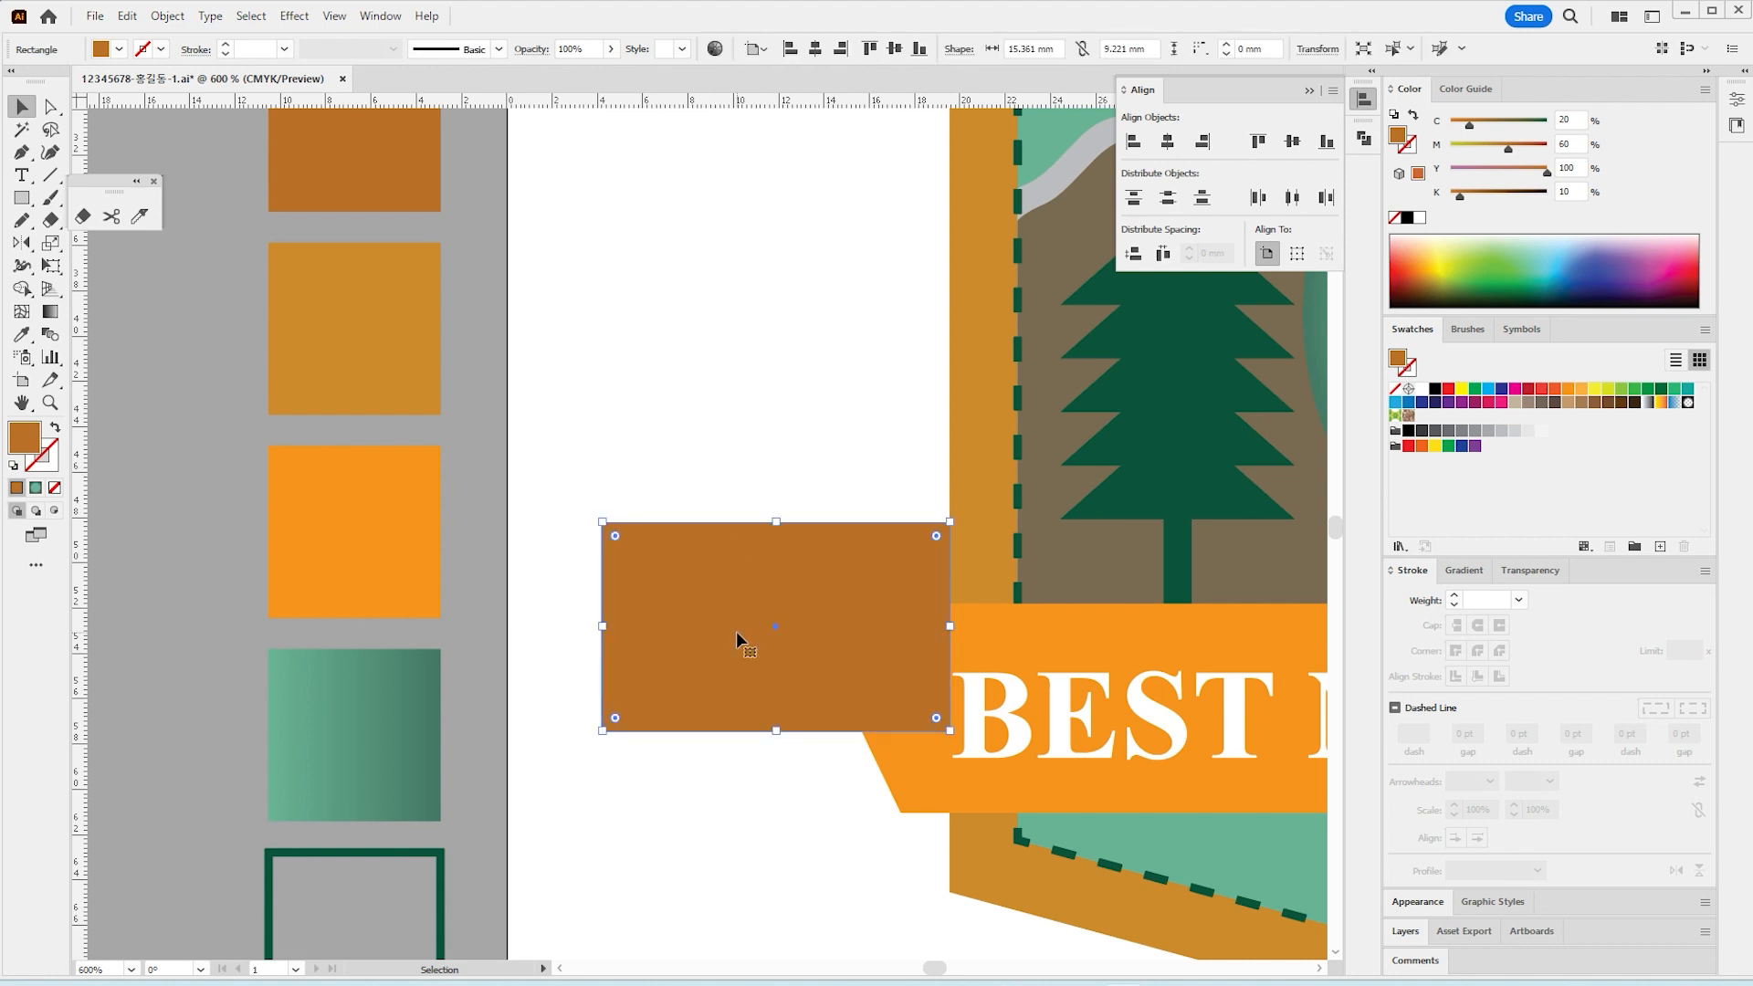
Step: Add an anchor point midway on the ribbon tail's left edge and shift it right about 5.3 mm to form a notch
key("p")
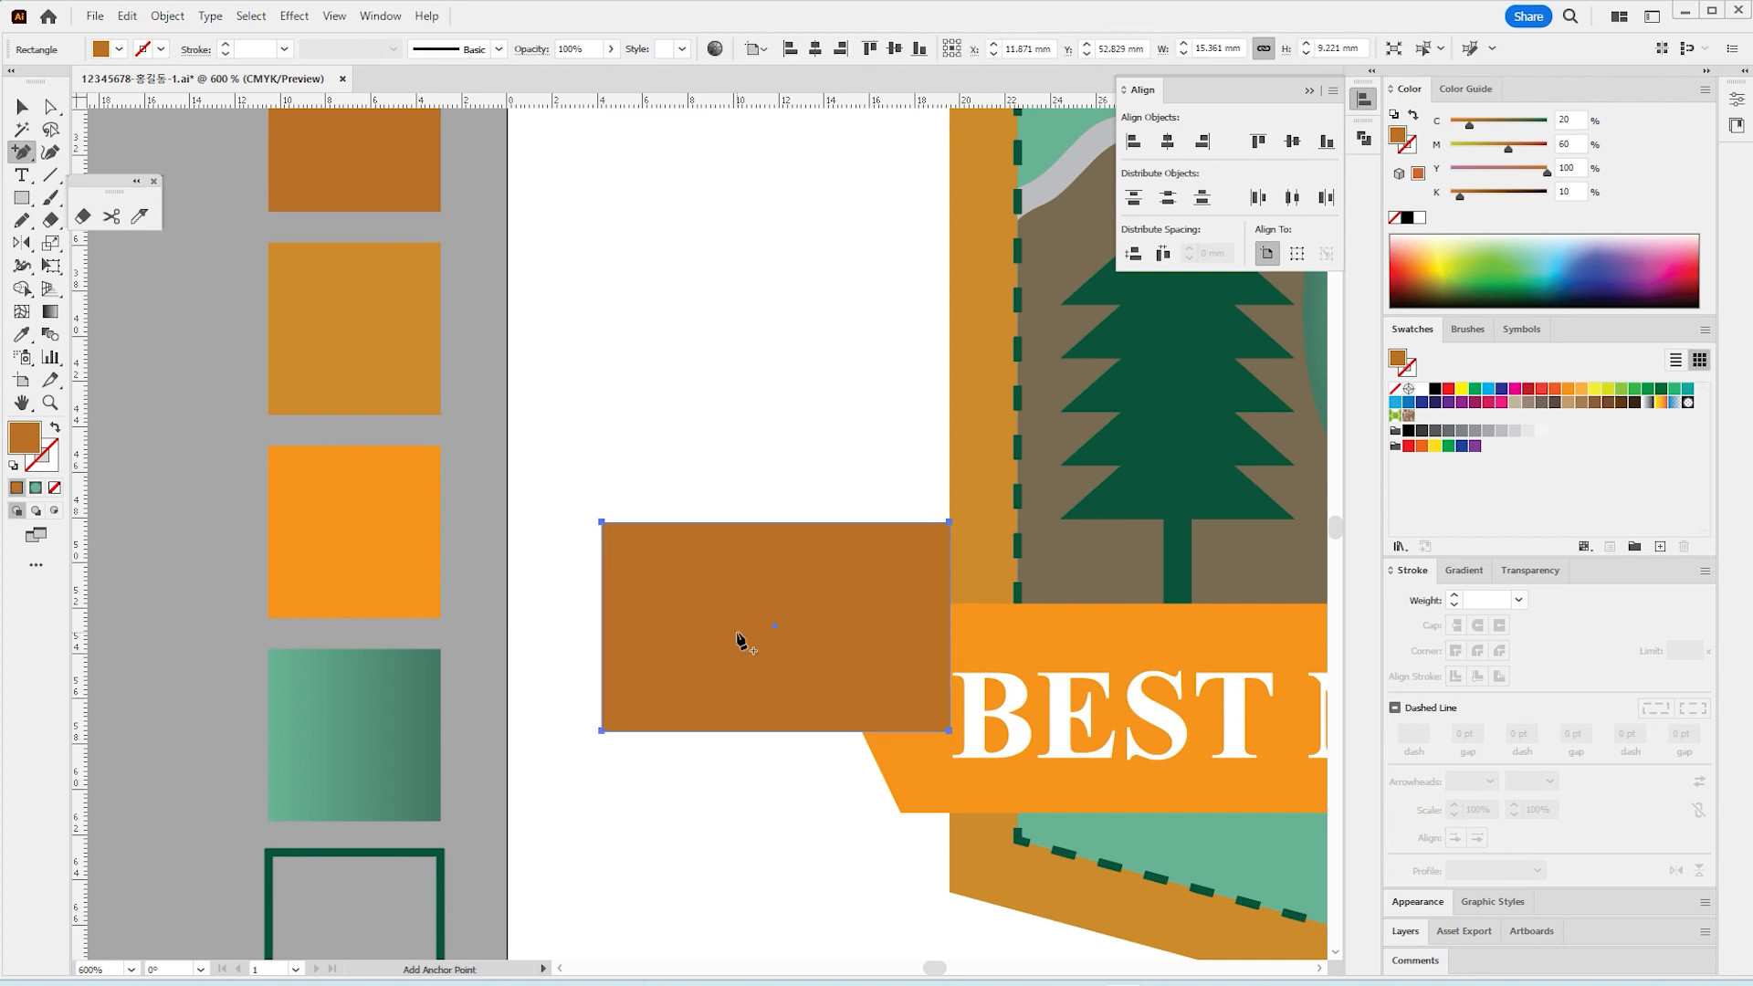
left_click(601, 623)
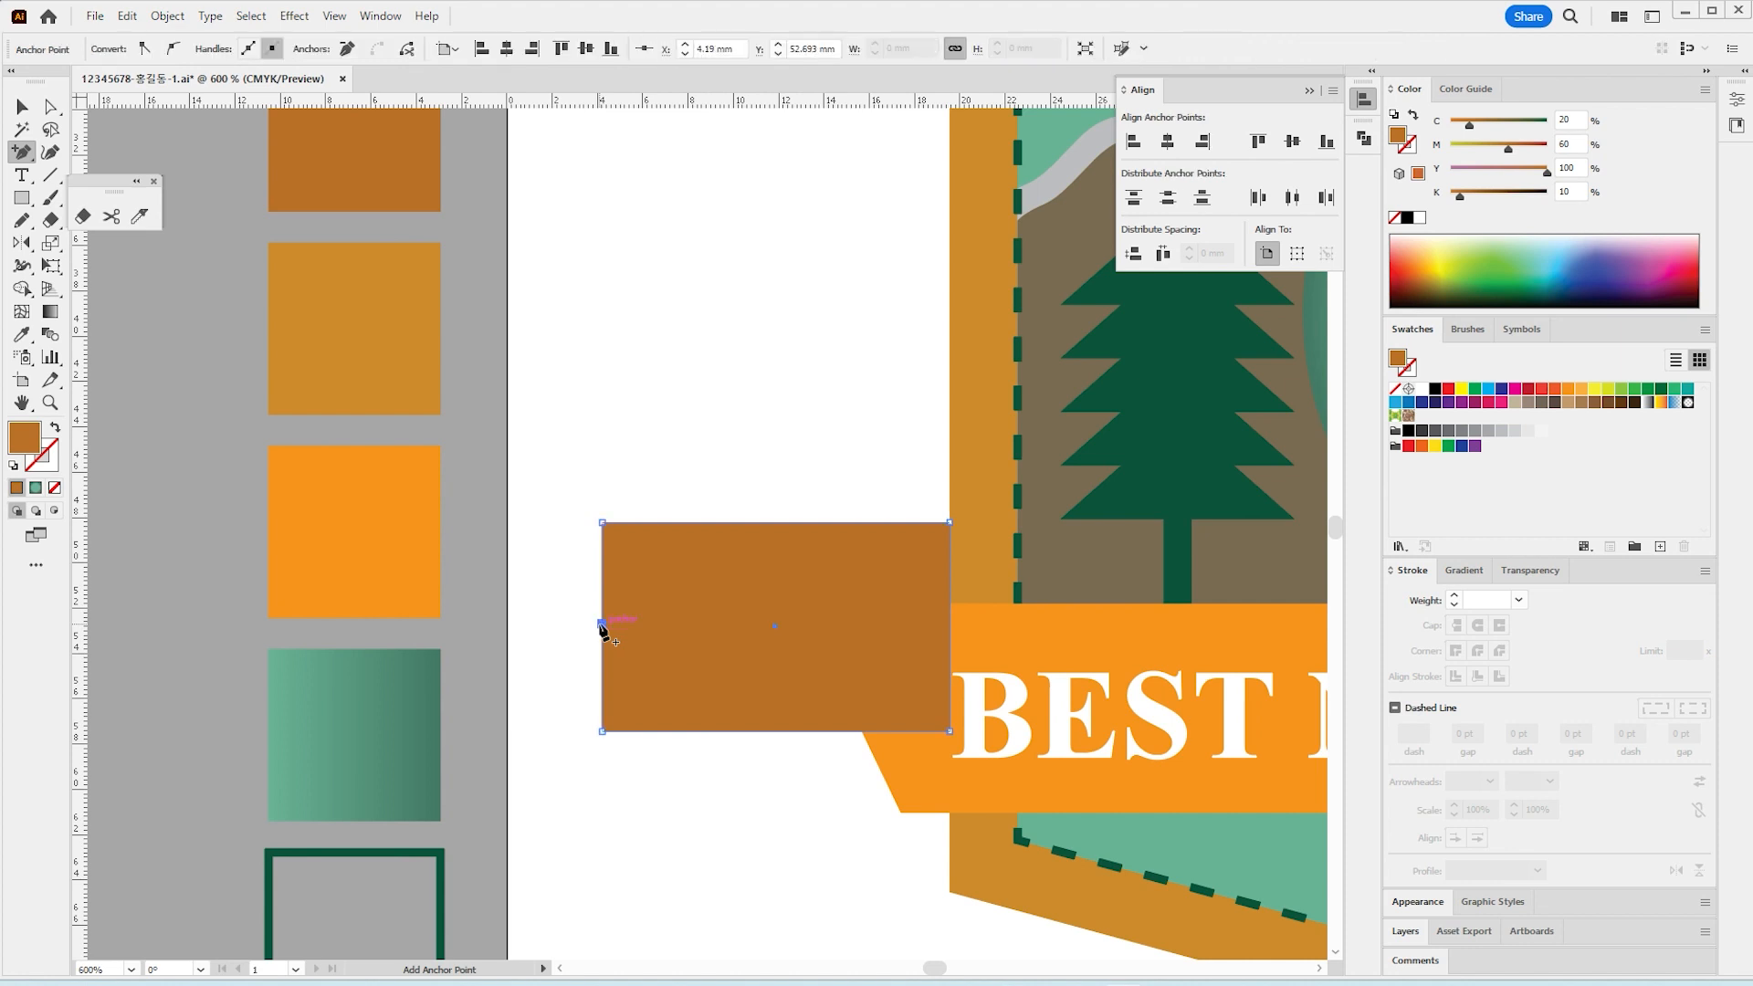
key("Right")
key("Right")
key("Right")
key("Right")
key("Right")
key("Right")
key("Right")
key("Right")
key("Right")
key("Right")
key("Right")
key("Right")
key("Right")
key("Right")
key("Right")
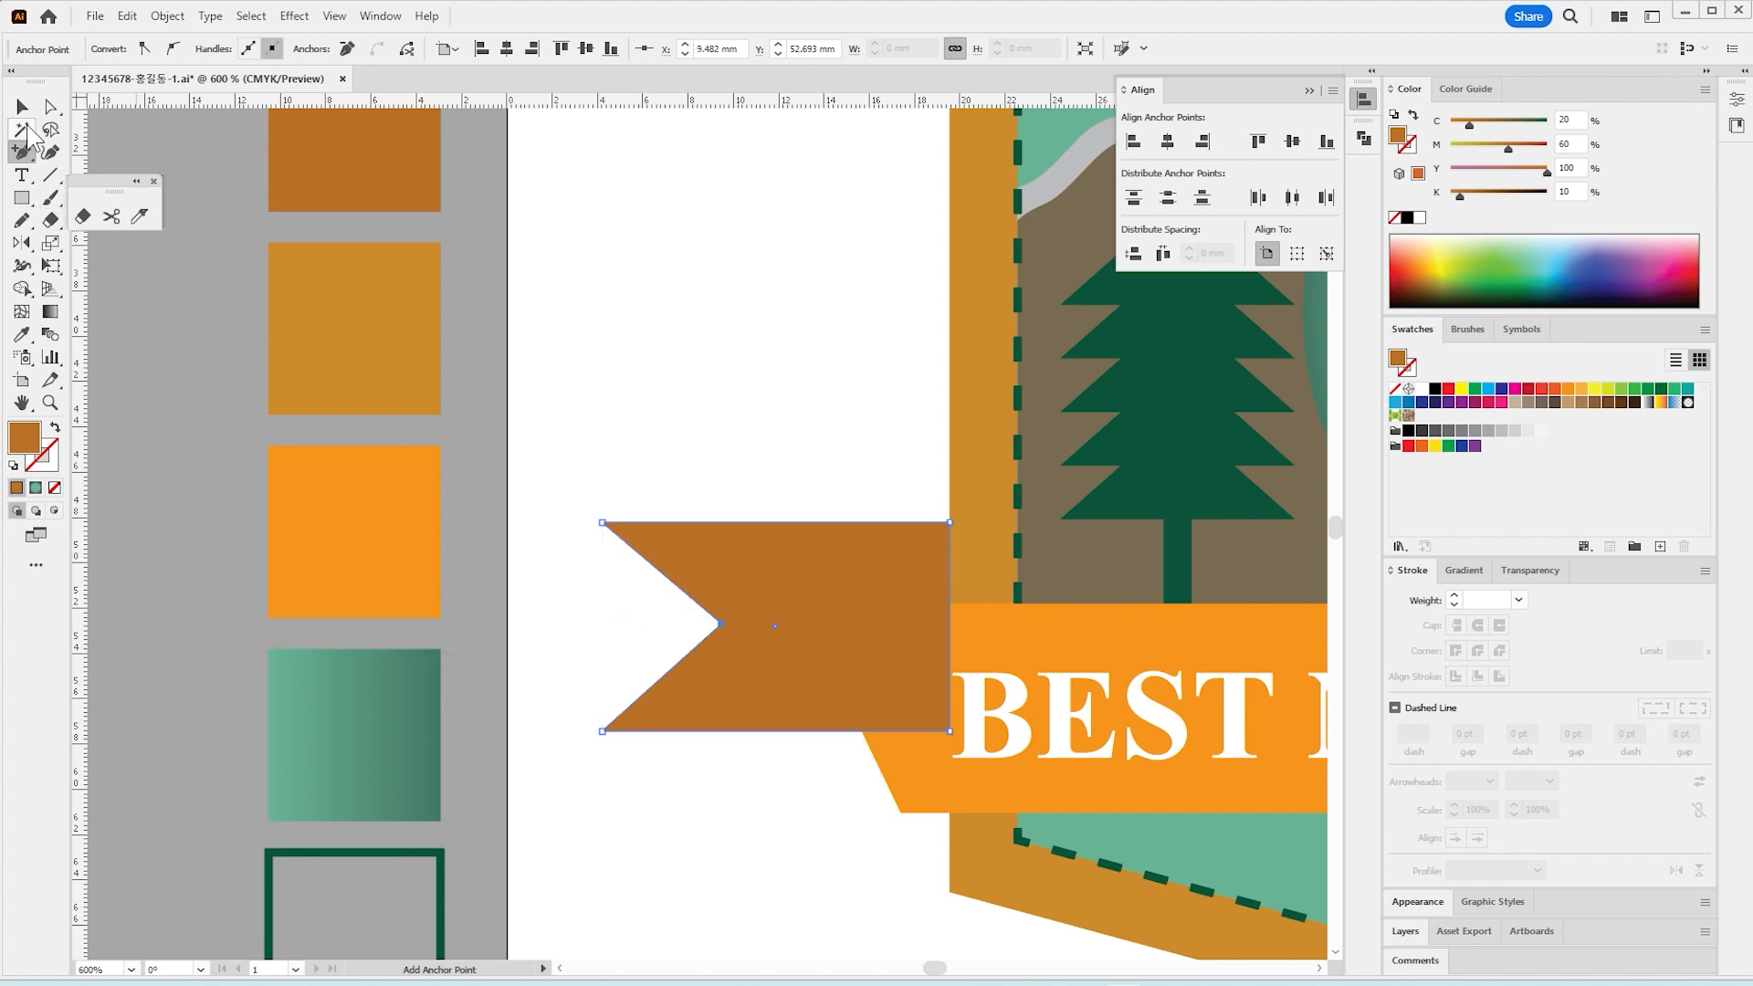
Step: Warp the notched ribbon tail with a horizontal Arch style at 30% bend
left_click(21, 108)
left_click(747, 617)
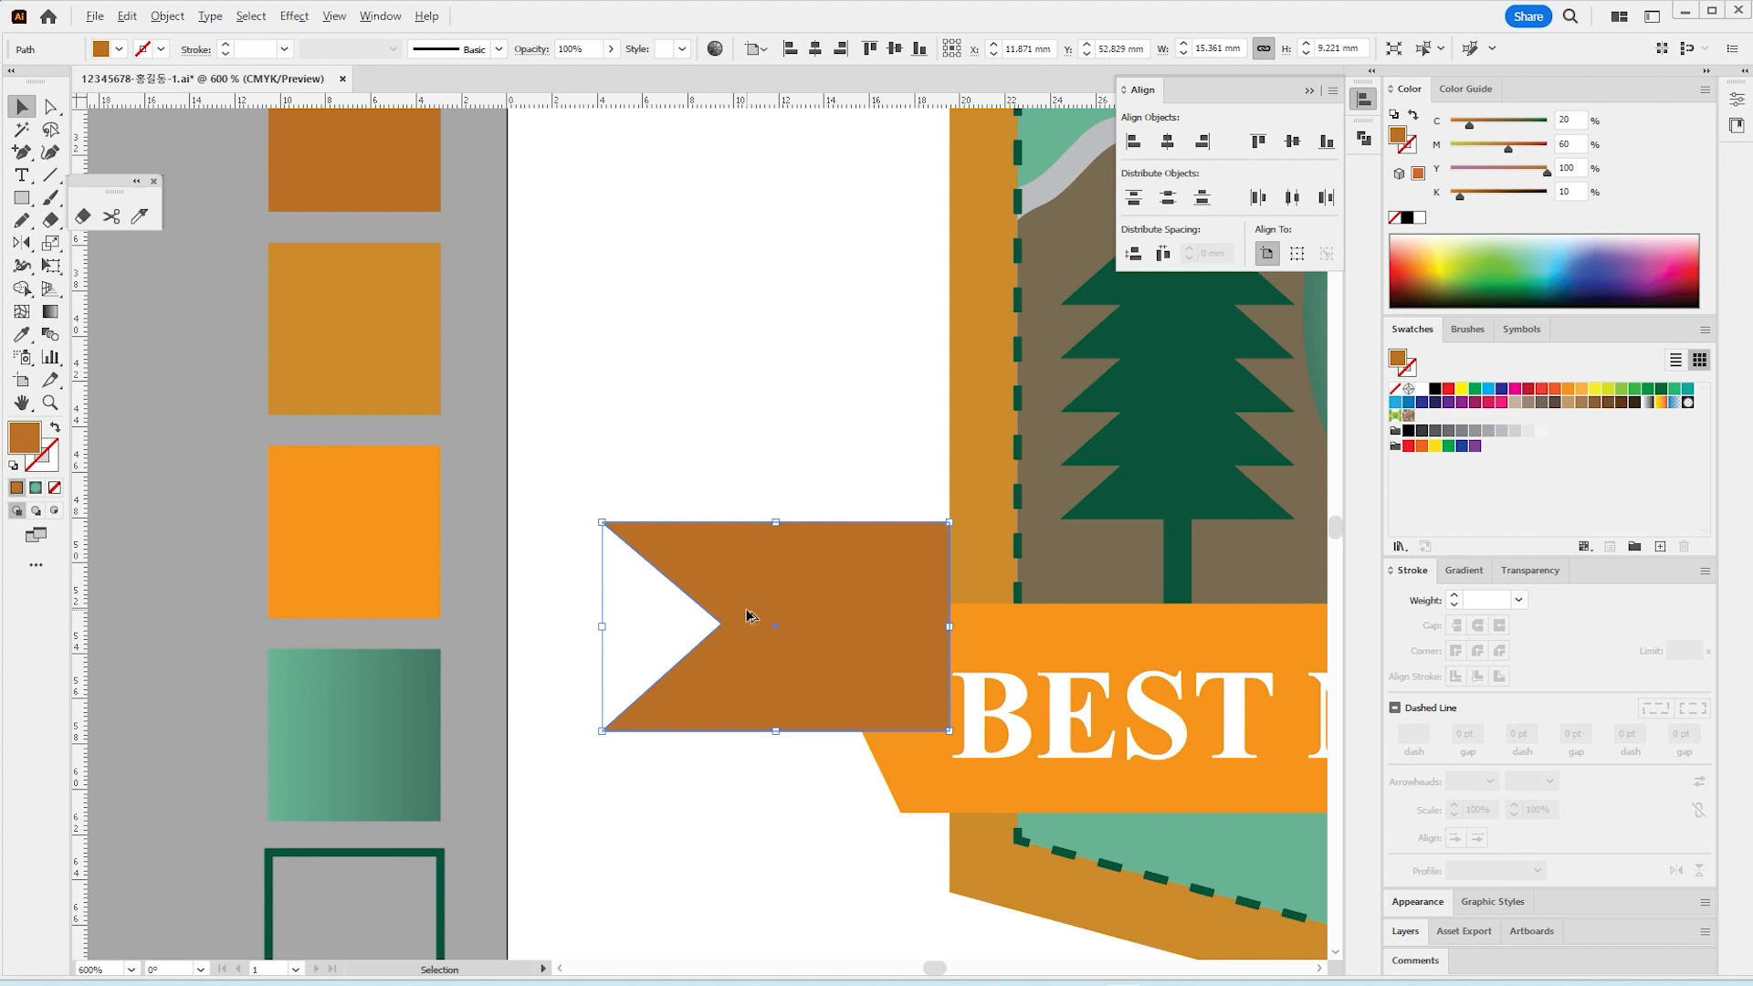
key("ctrl+alt")
key("ctrl+alt+shift+w")
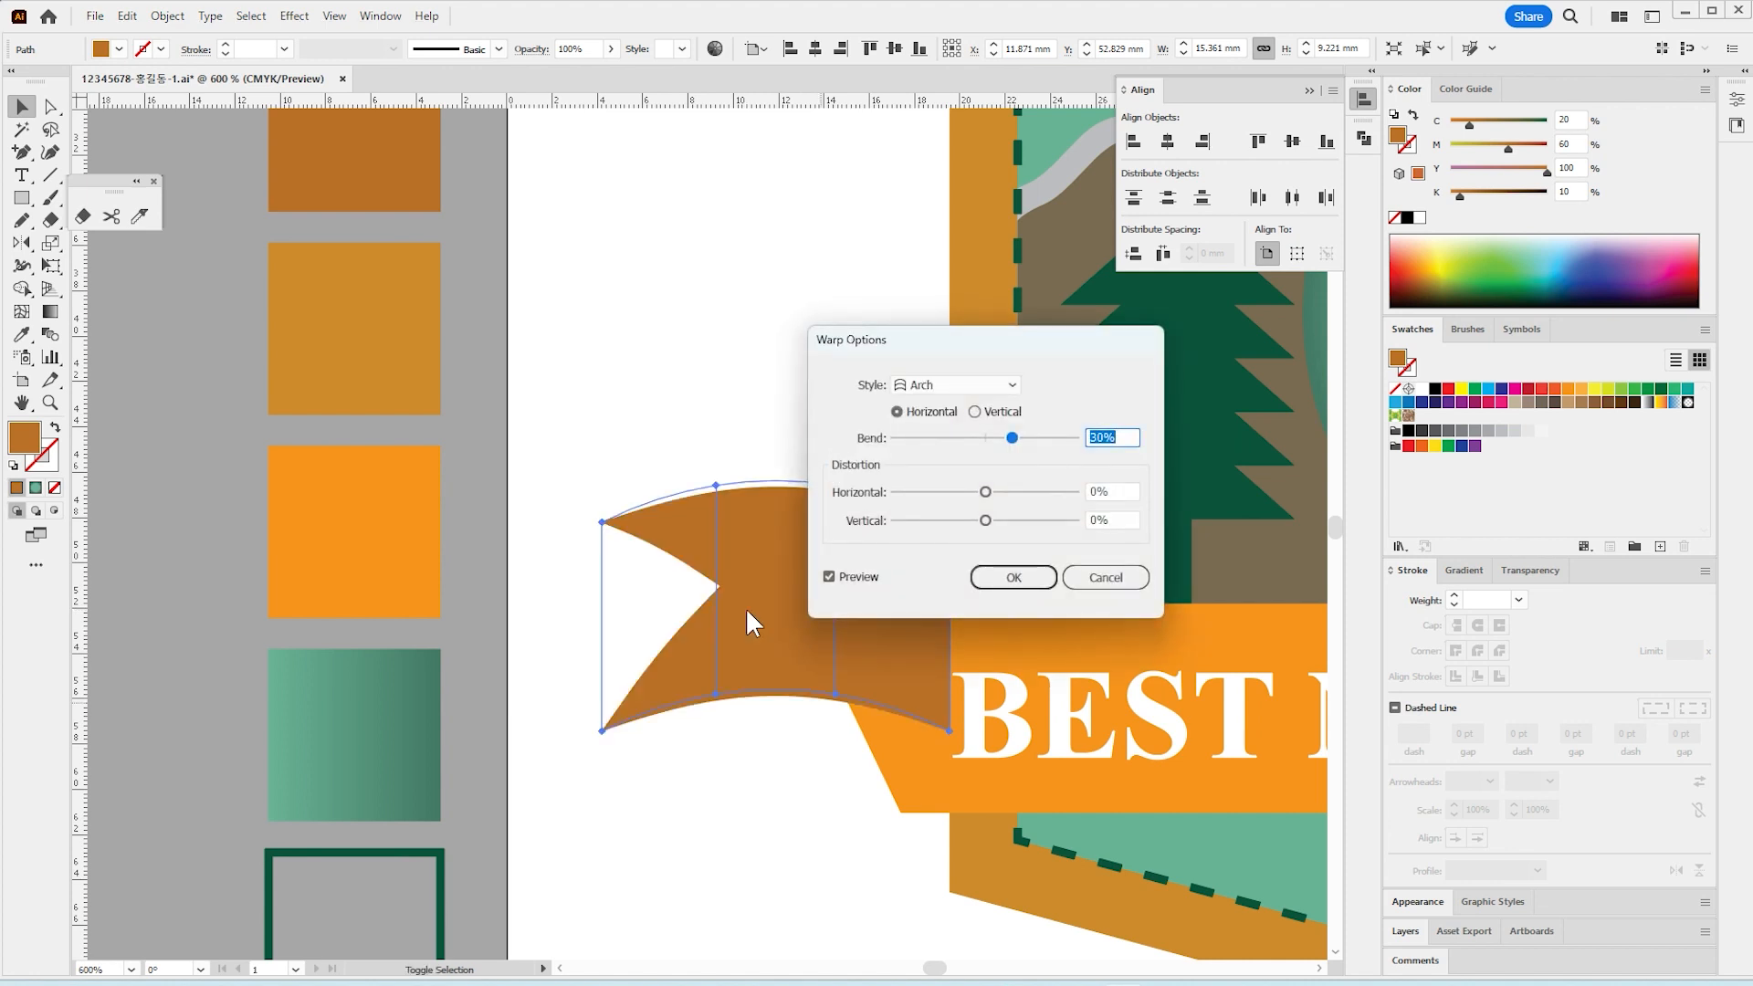
left_click(989, 387)
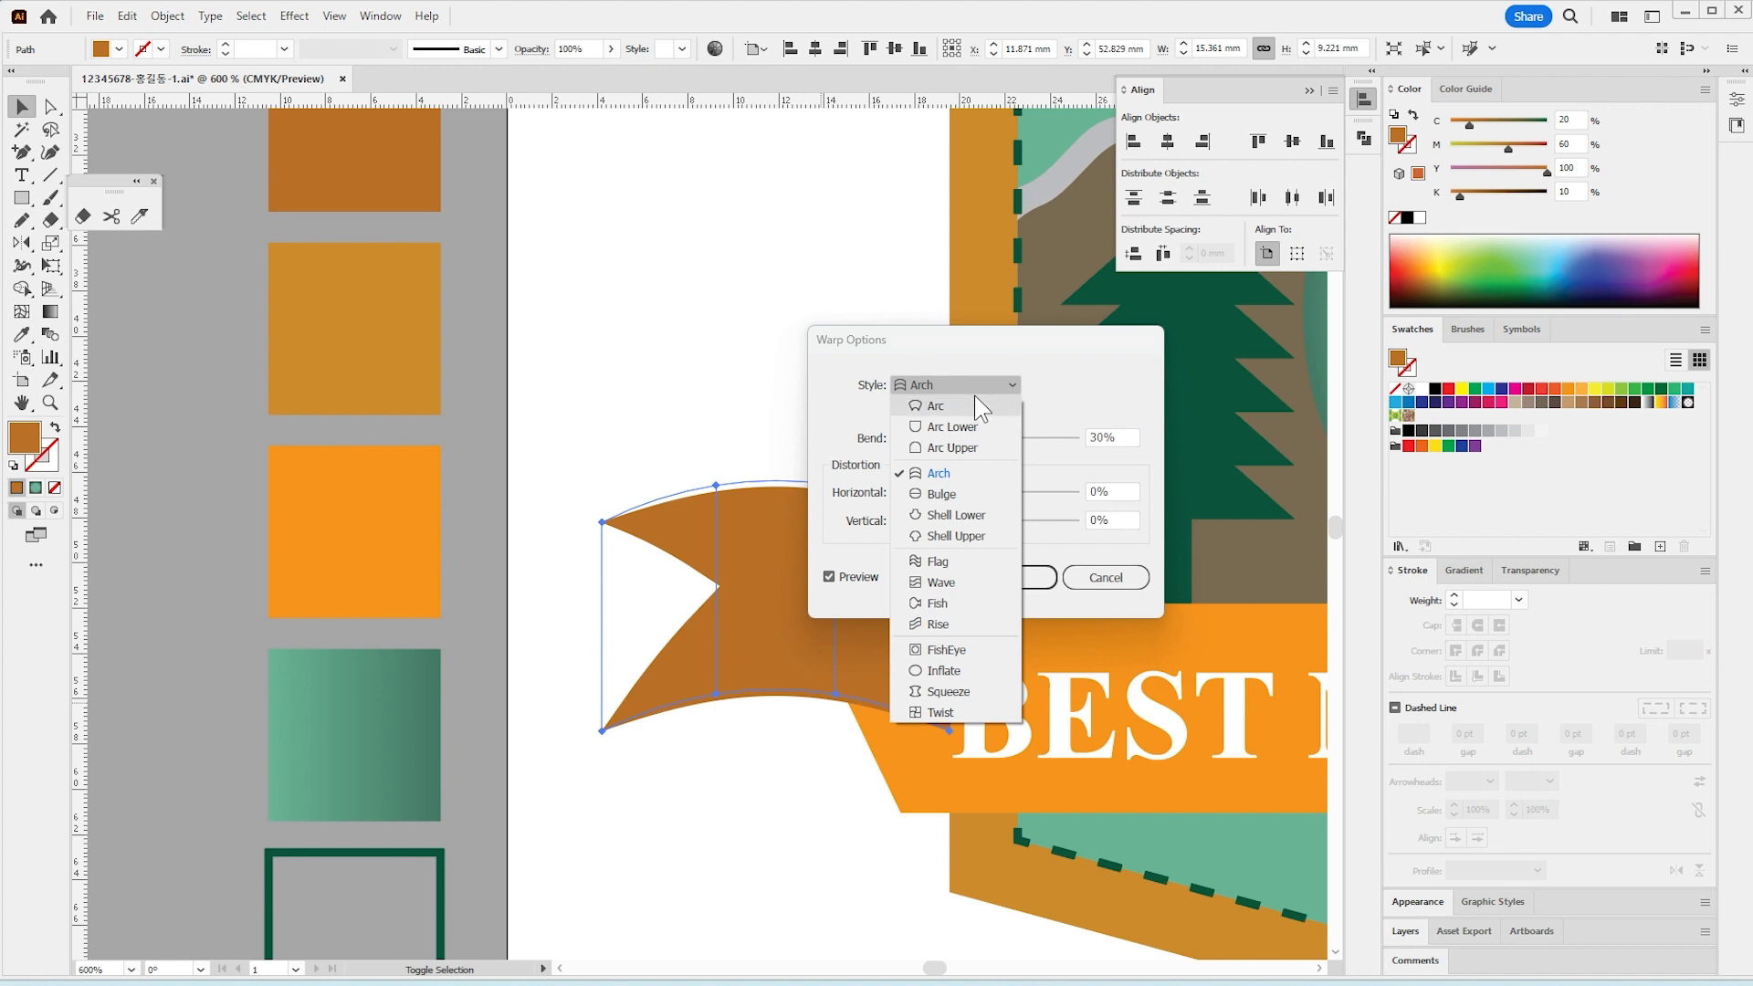
left_click(1014, 476)
left_click_drag(1026, 437, 1009, 439)
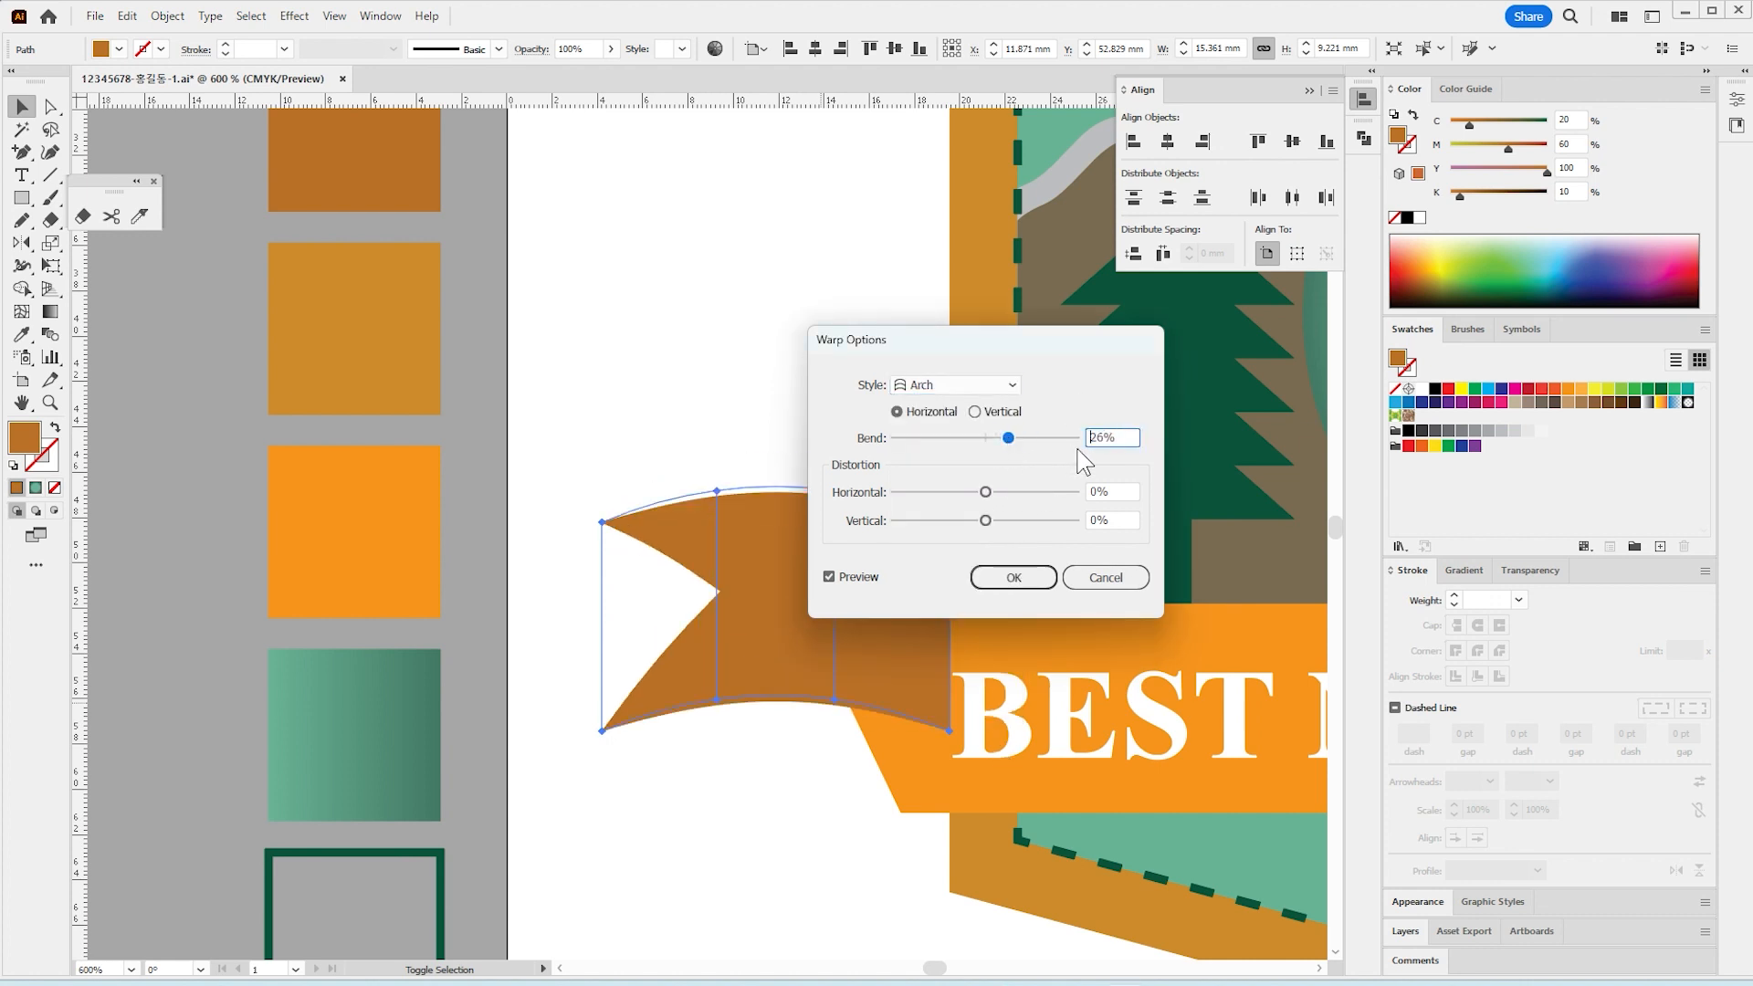
type("30")
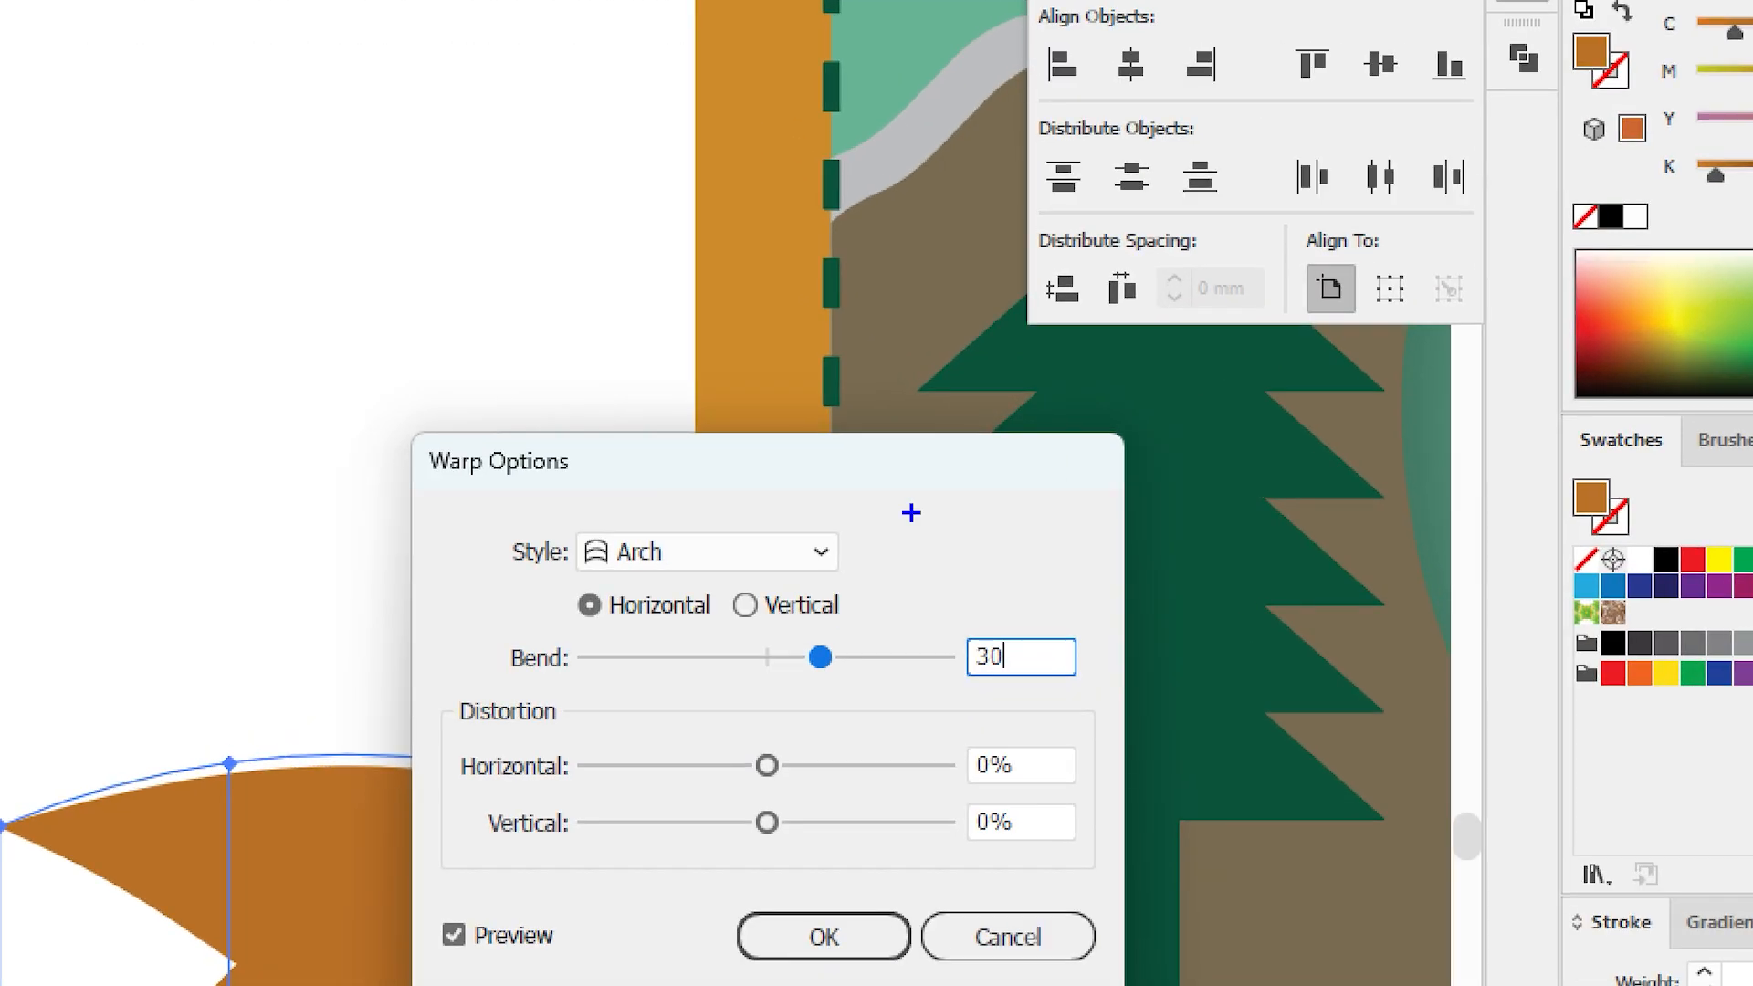
mouse_move(959, 618)
left_mouse_down()
mouse_move(1098, 700)
mouse_move(932, 696)
mouse_move(1025, 617)
mouse_move(1043, 751)
left_mouse_up()
key("Escape")
left_click(1014, 578)
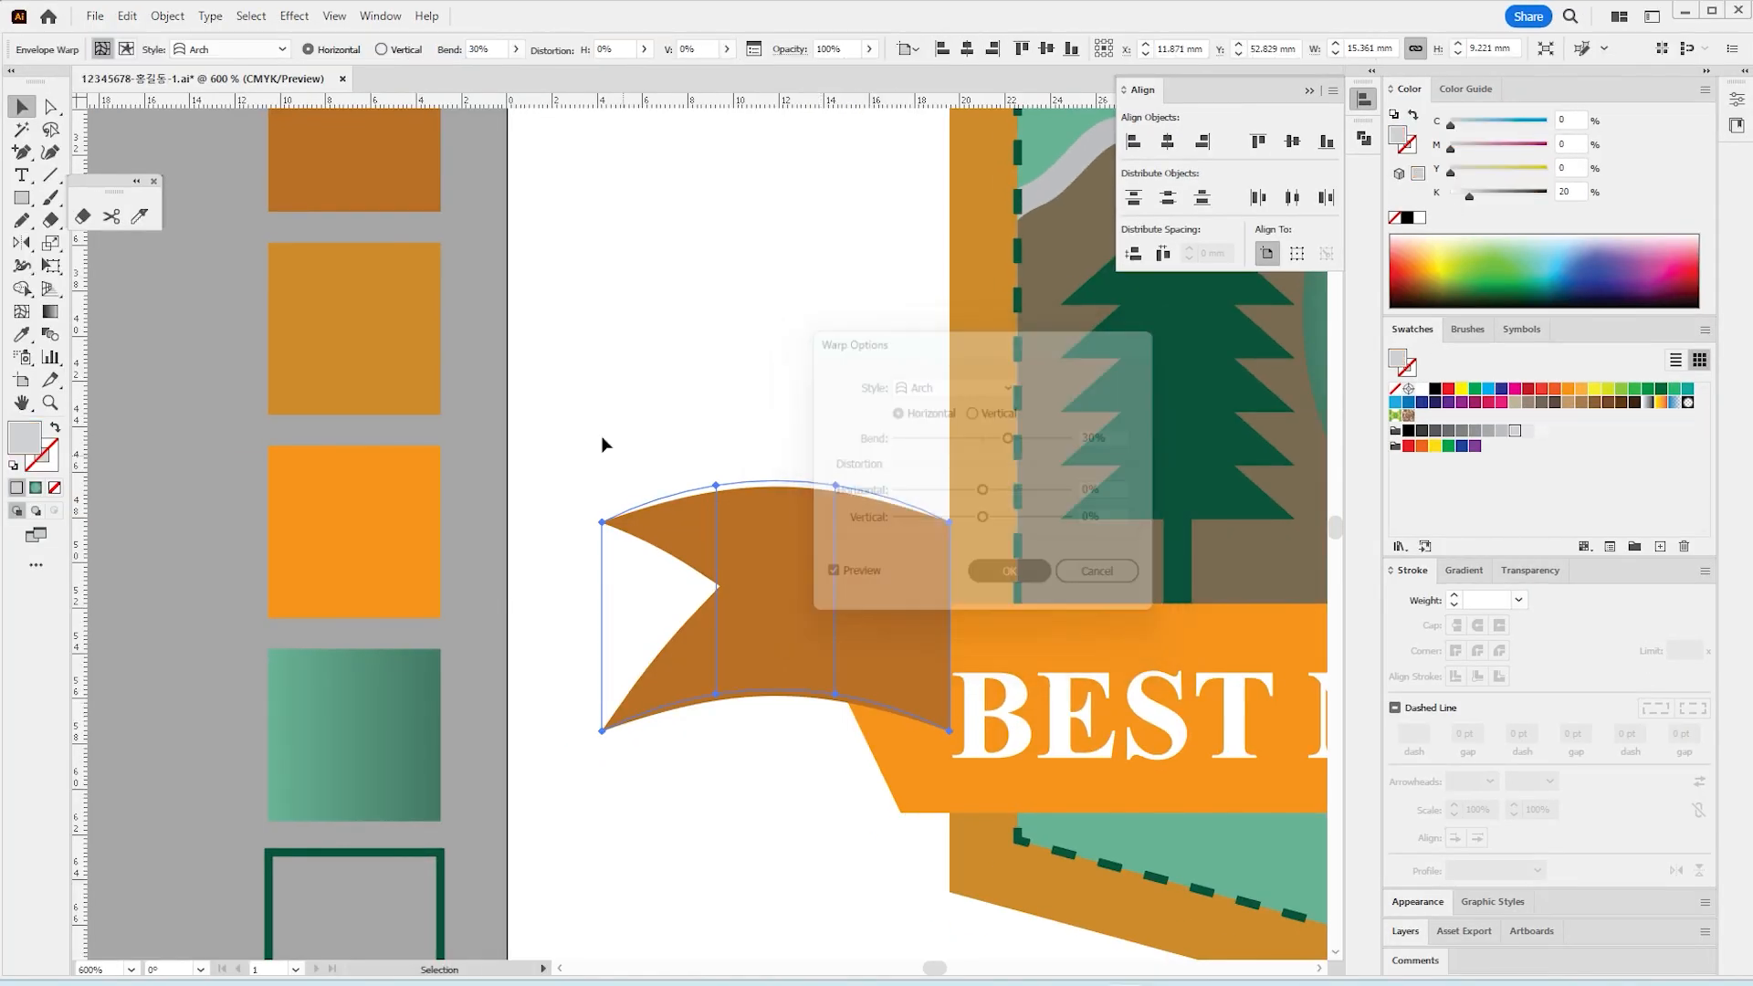
Step: Expand the warped ribbon tail's object and fill into regular paths, and deselect it
left_click(162, 18)
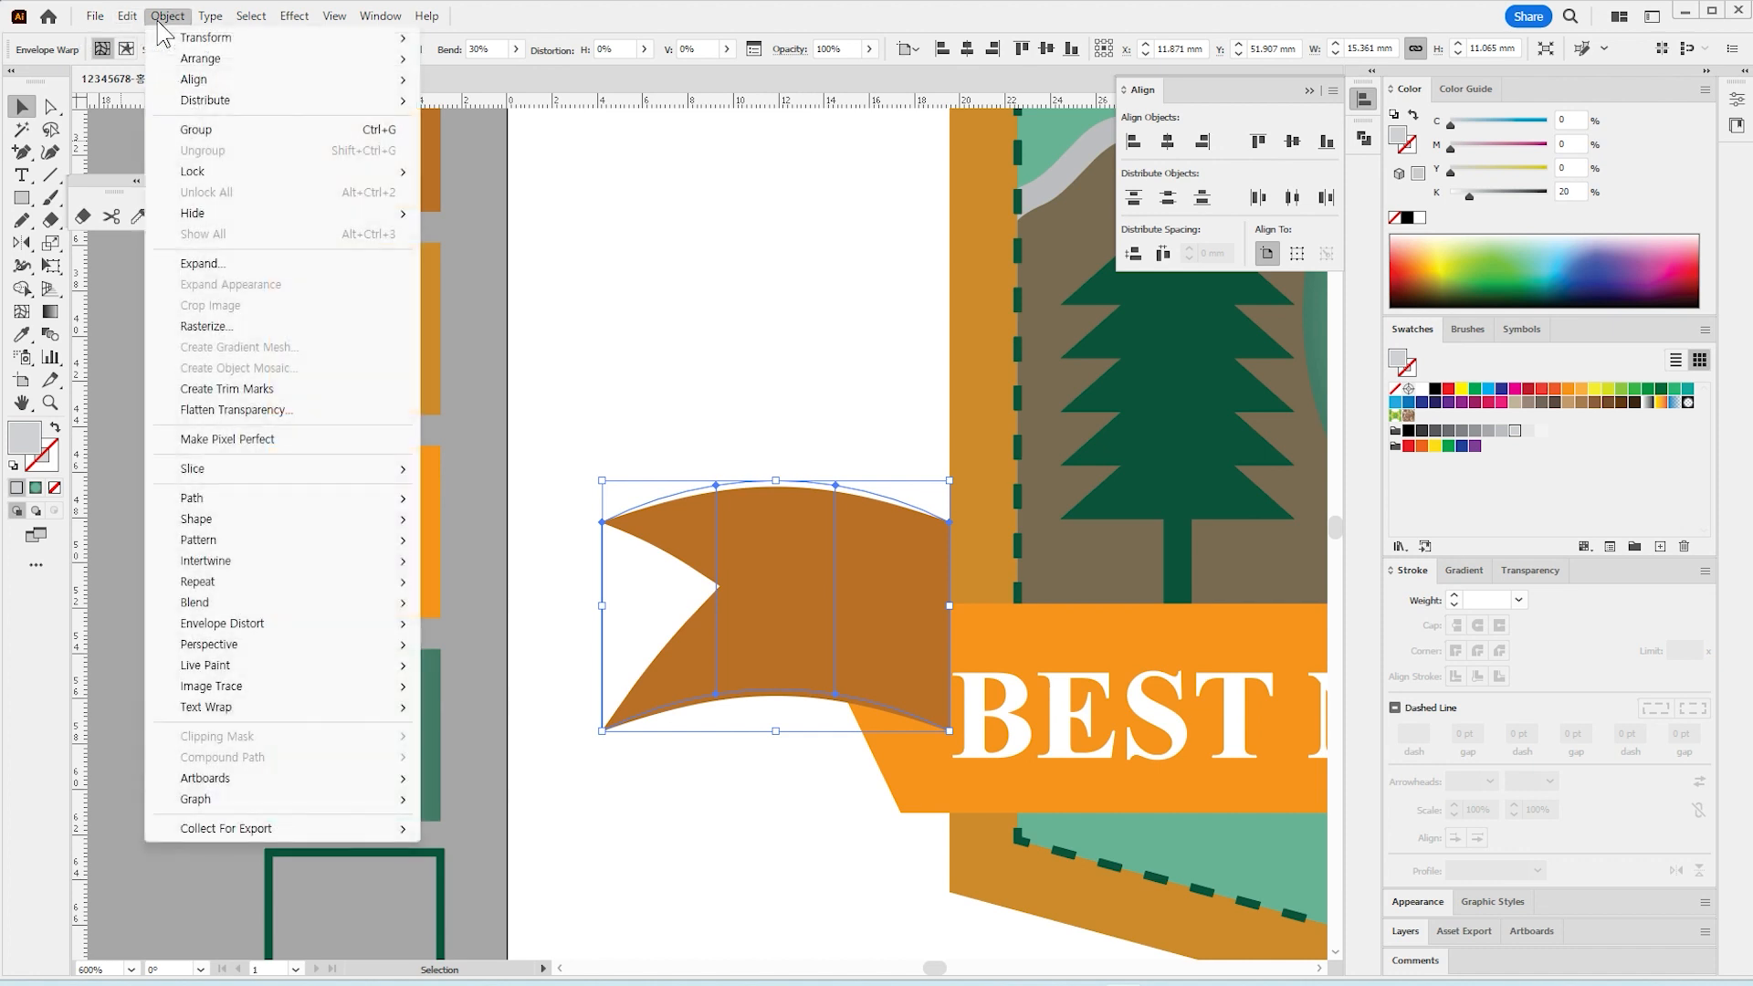
left_click(196, 267)
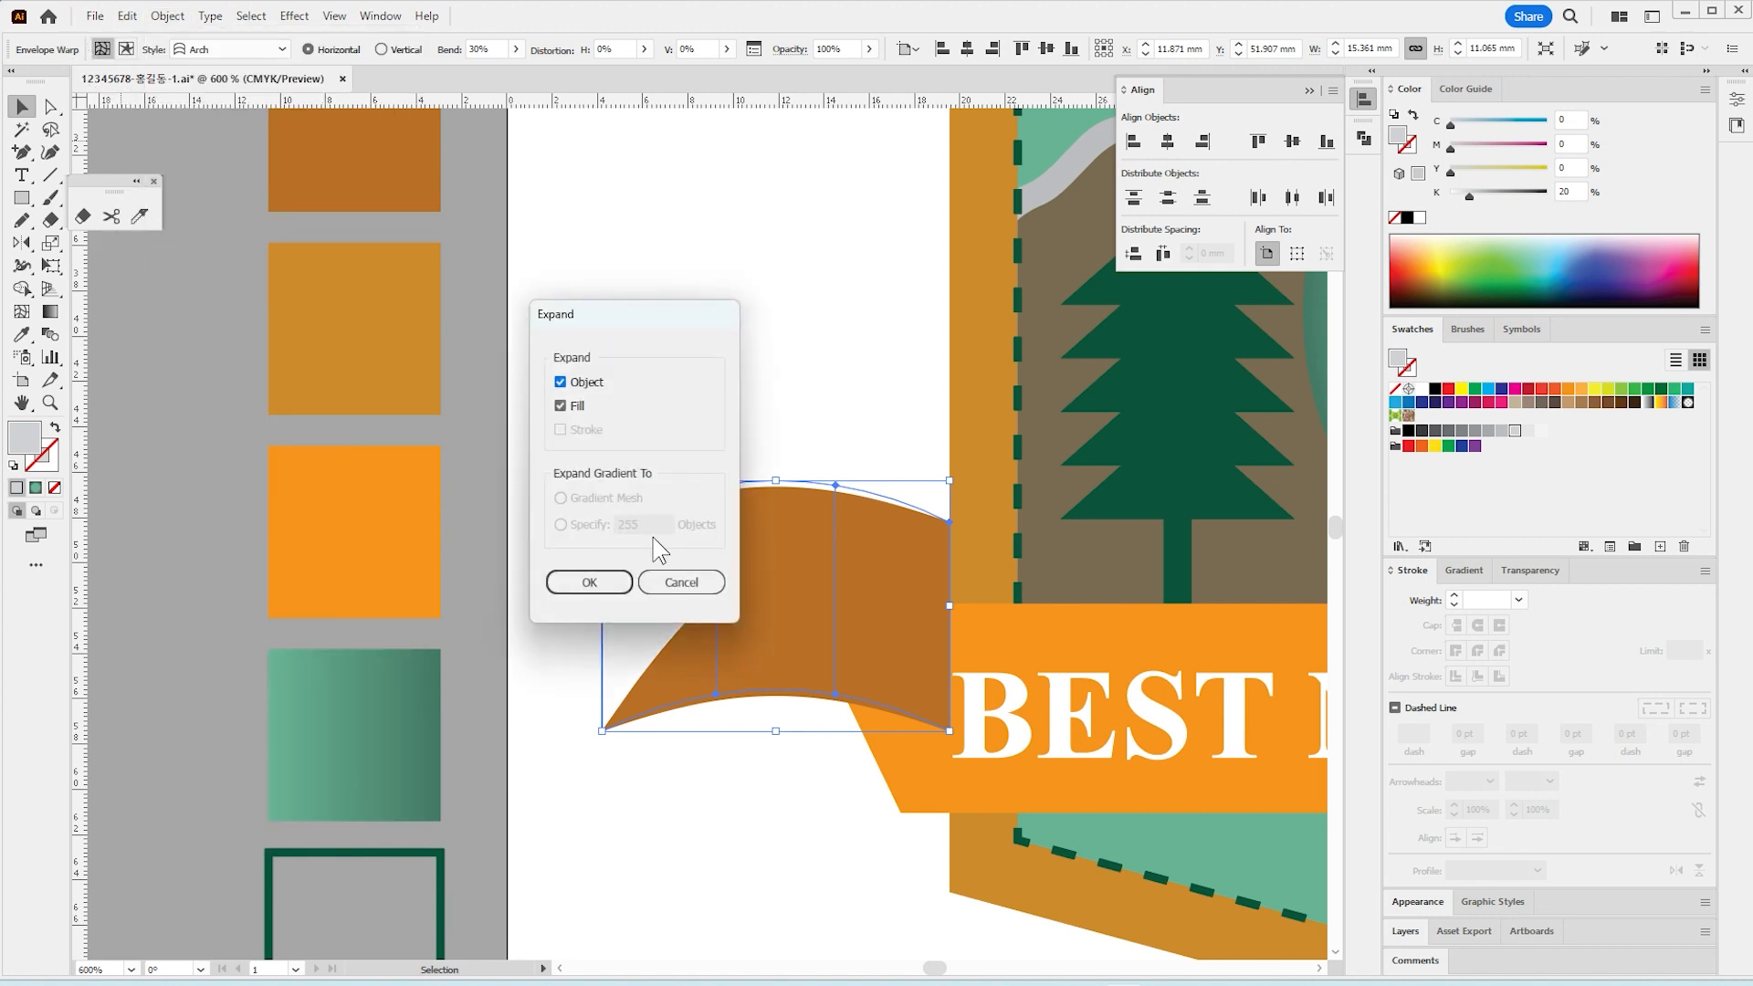
left_click(587, 578)
left_click(752, 410)
Step: Send the ribbon tail to the back, fill it with the ochre colour sample using the Eyedropper, and deselect it
left_click(794, 570)
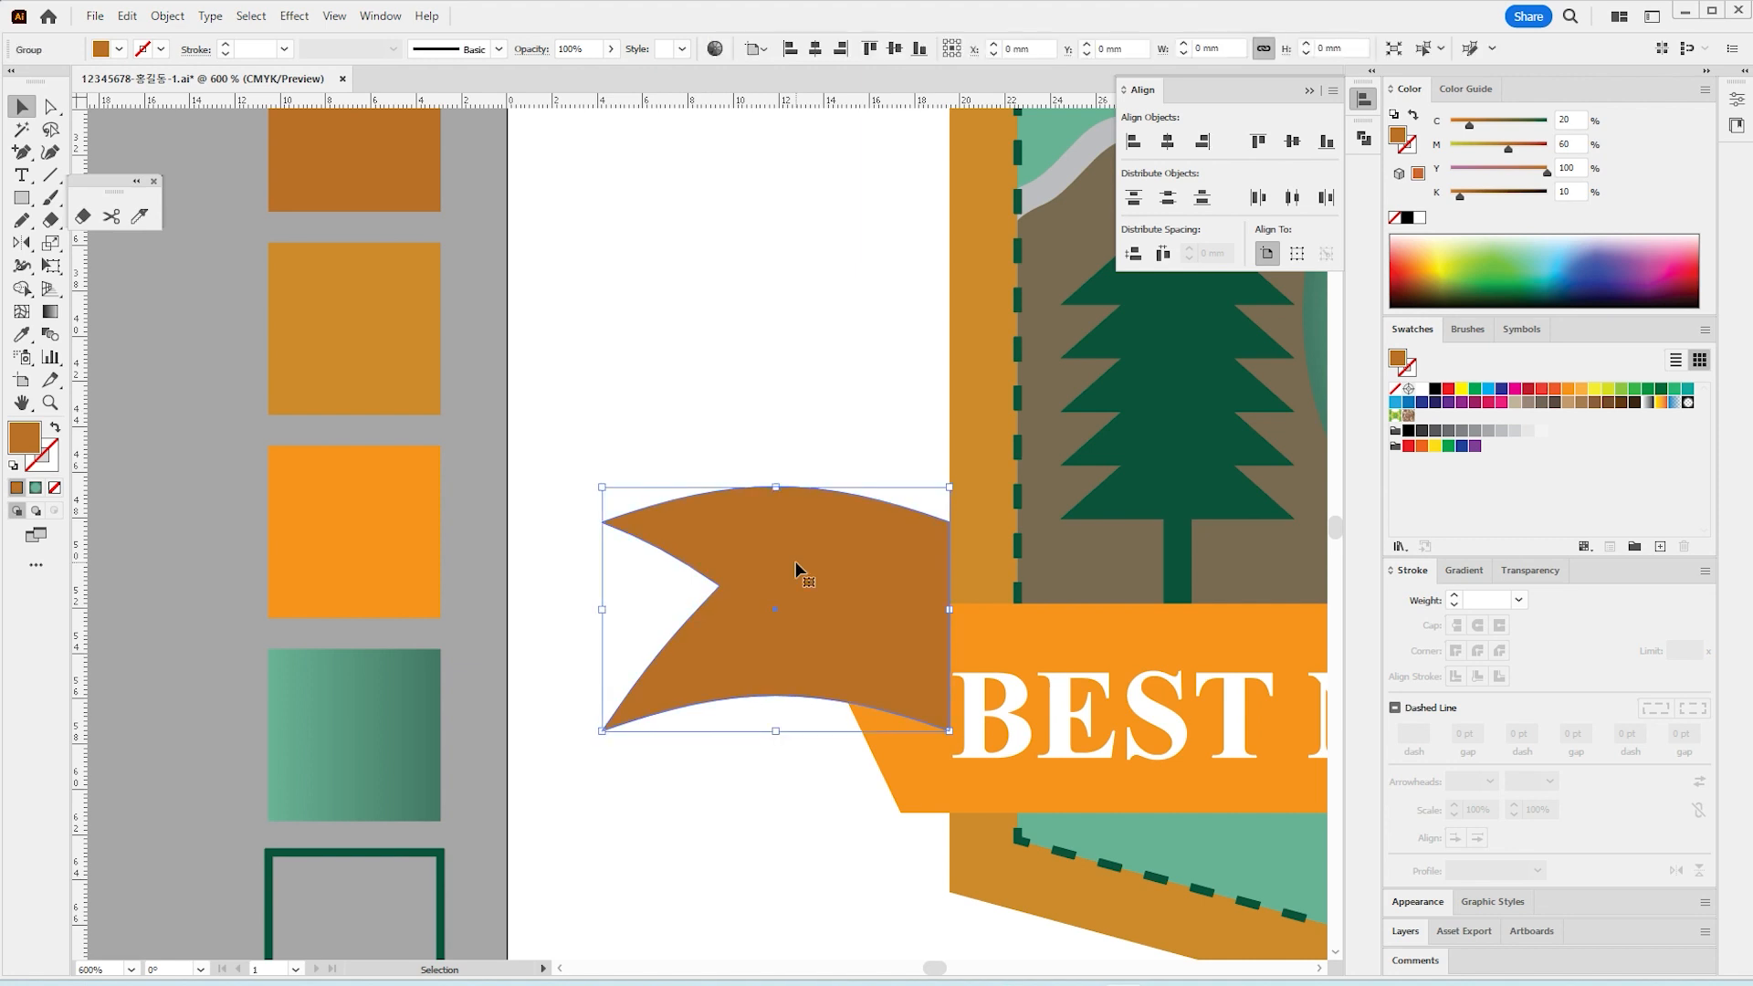
key("ctrl+shift+[")
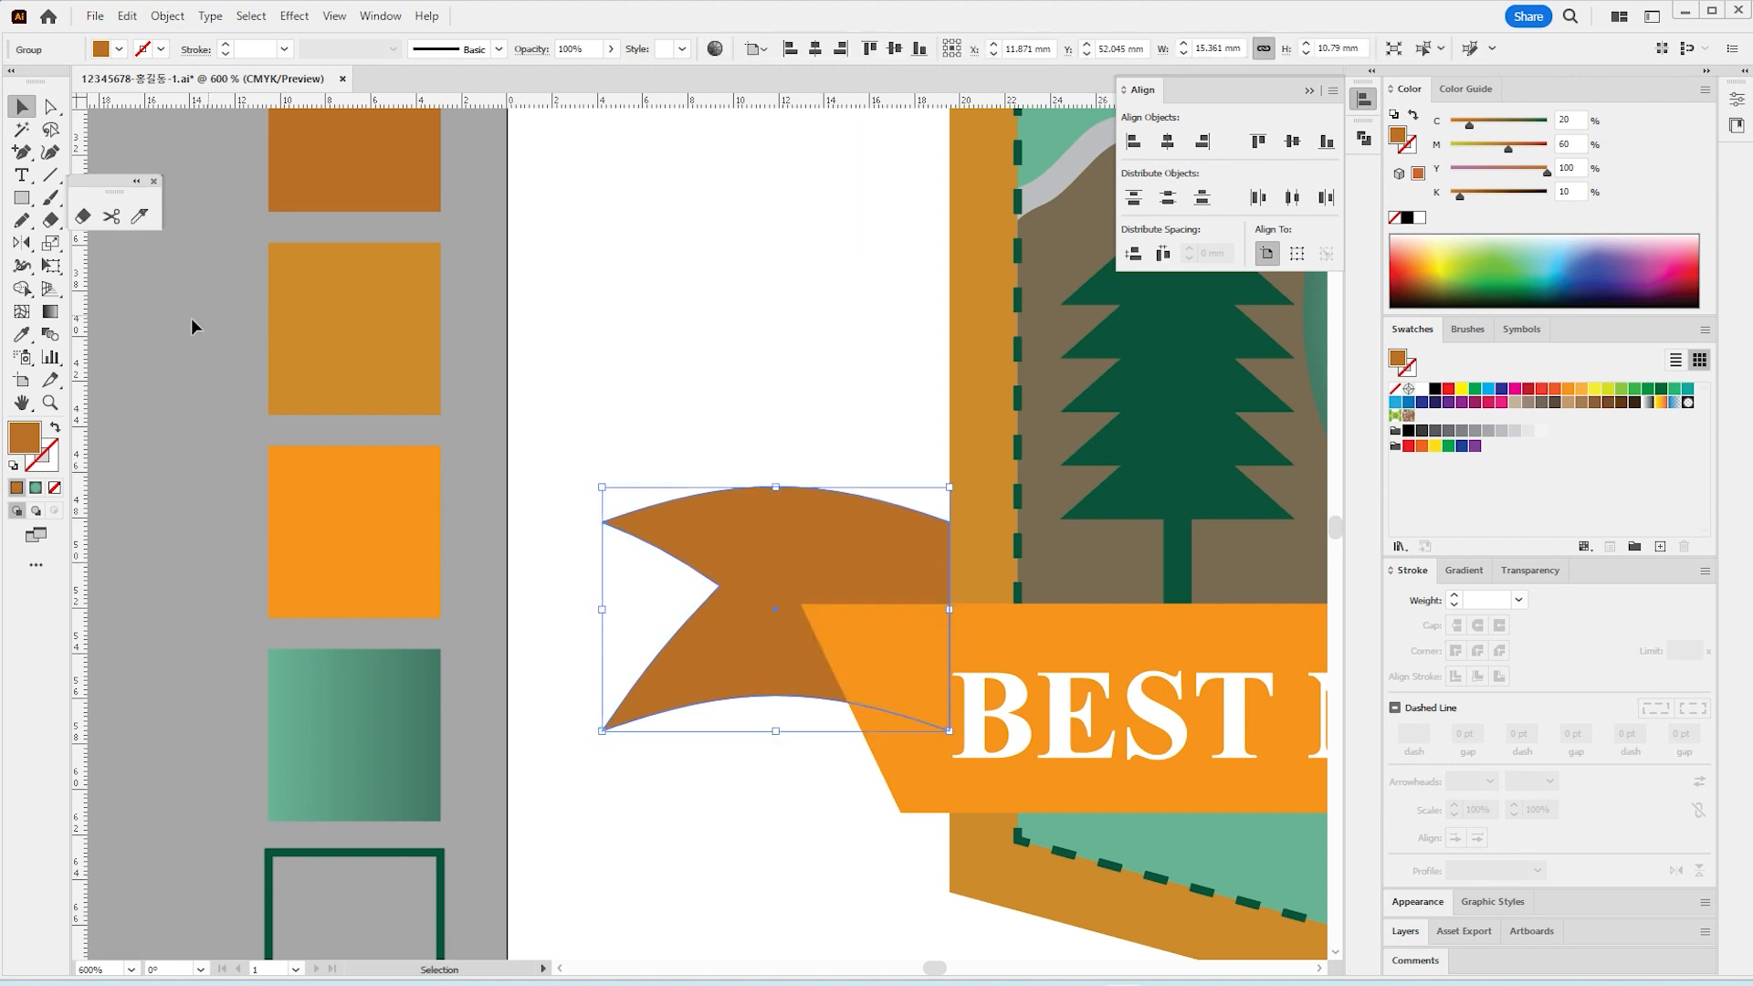
left_click(19, 335)
left_click(313, 356)
key("v")
key("ctrl+shift+a")
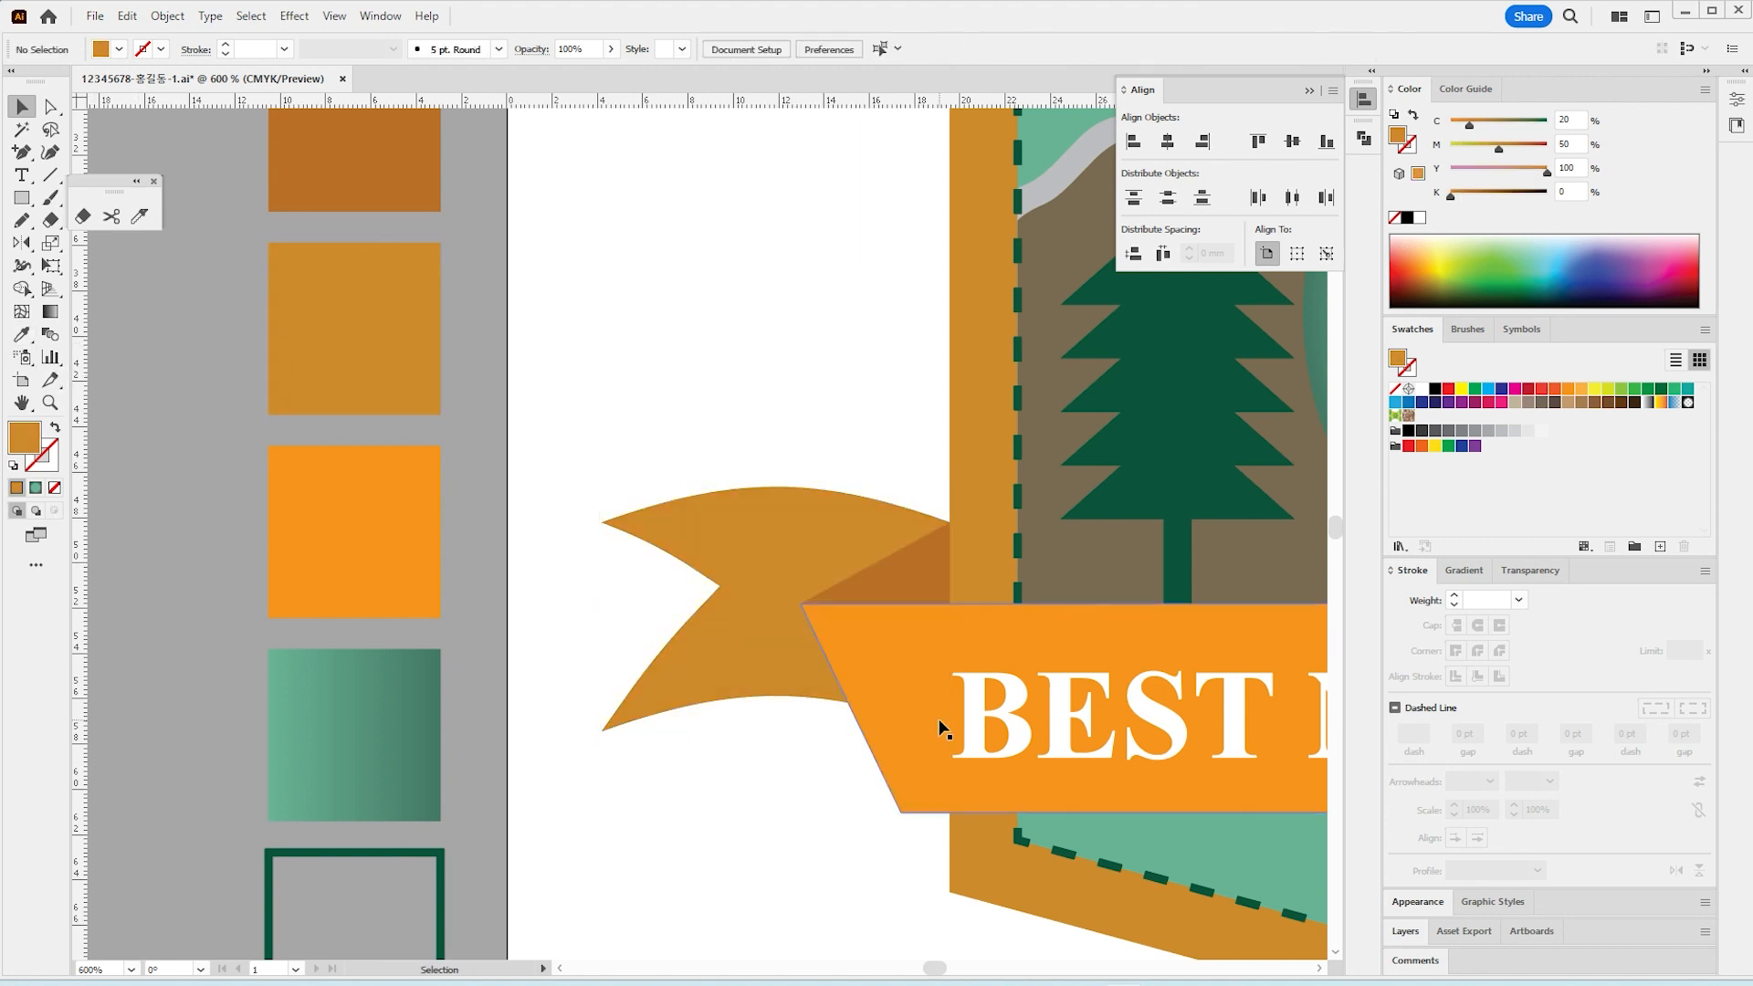
Step: Reflect a copy of the left ribbon tail and triangular fold across a vertical axis through the badge frame's bottom tip
left_click(778, 560)
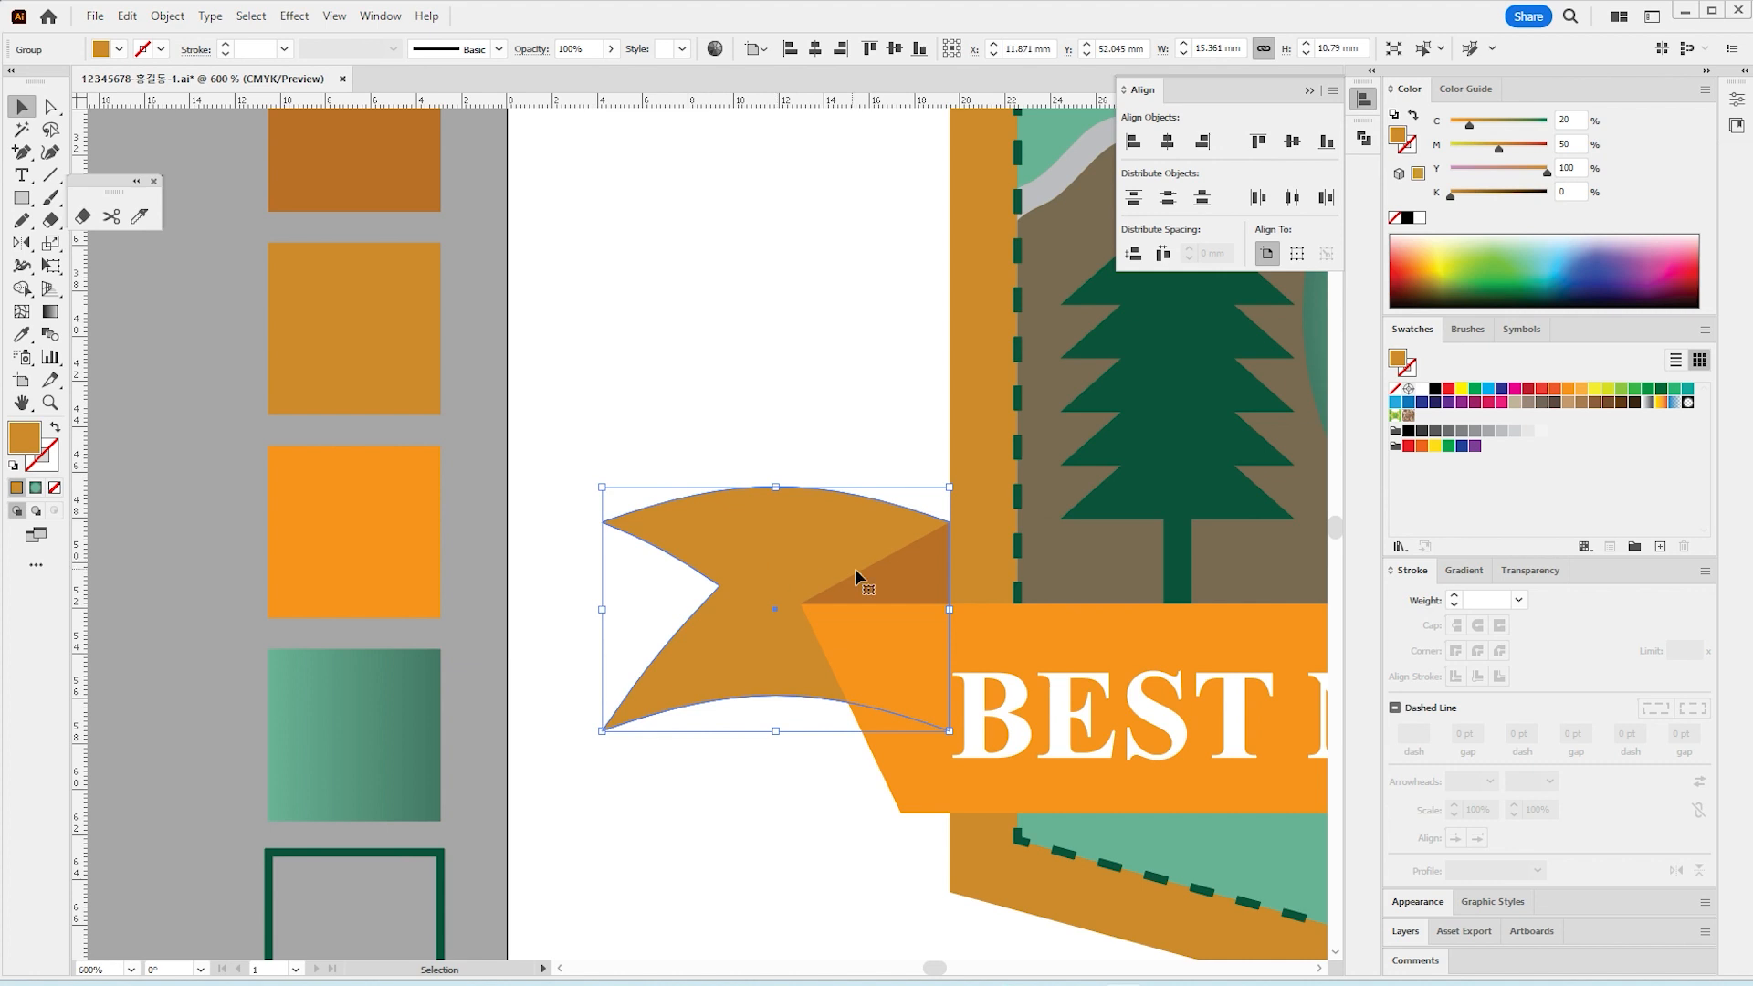
left_click(902, 585, "shift")
left_click_drag(1090, 723, 408, 601)
key("ctrl+minus")
key("ctrl+minus")
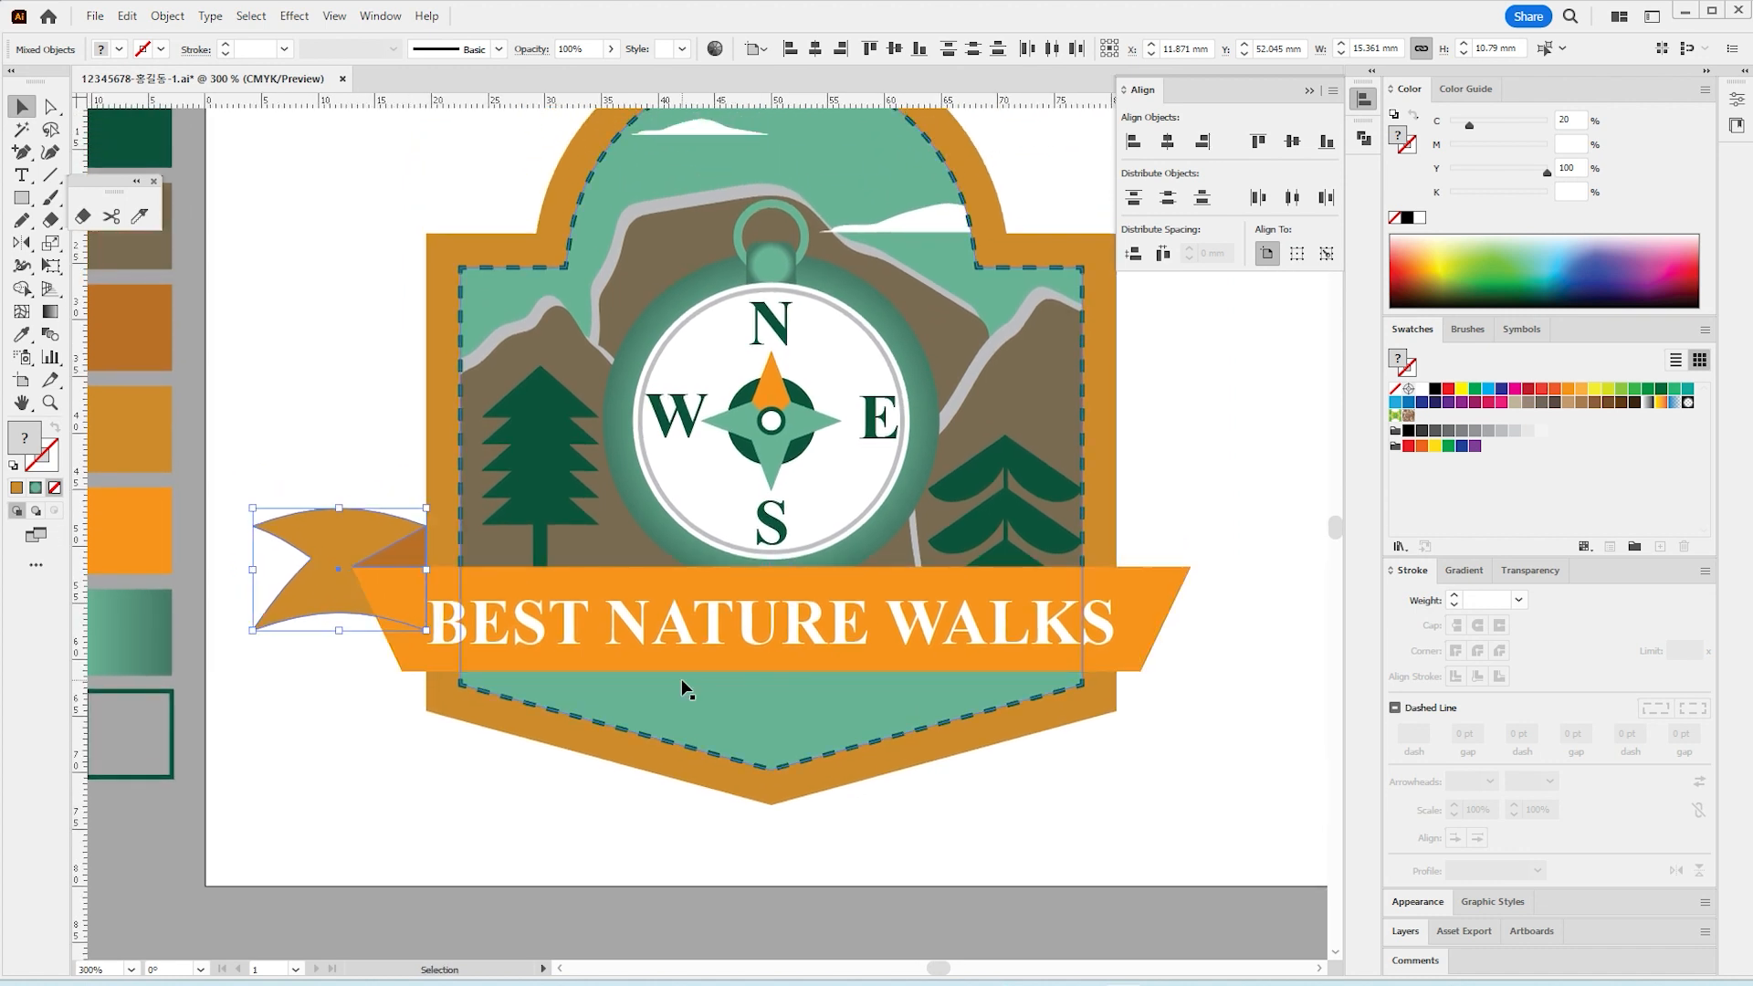
key("a")
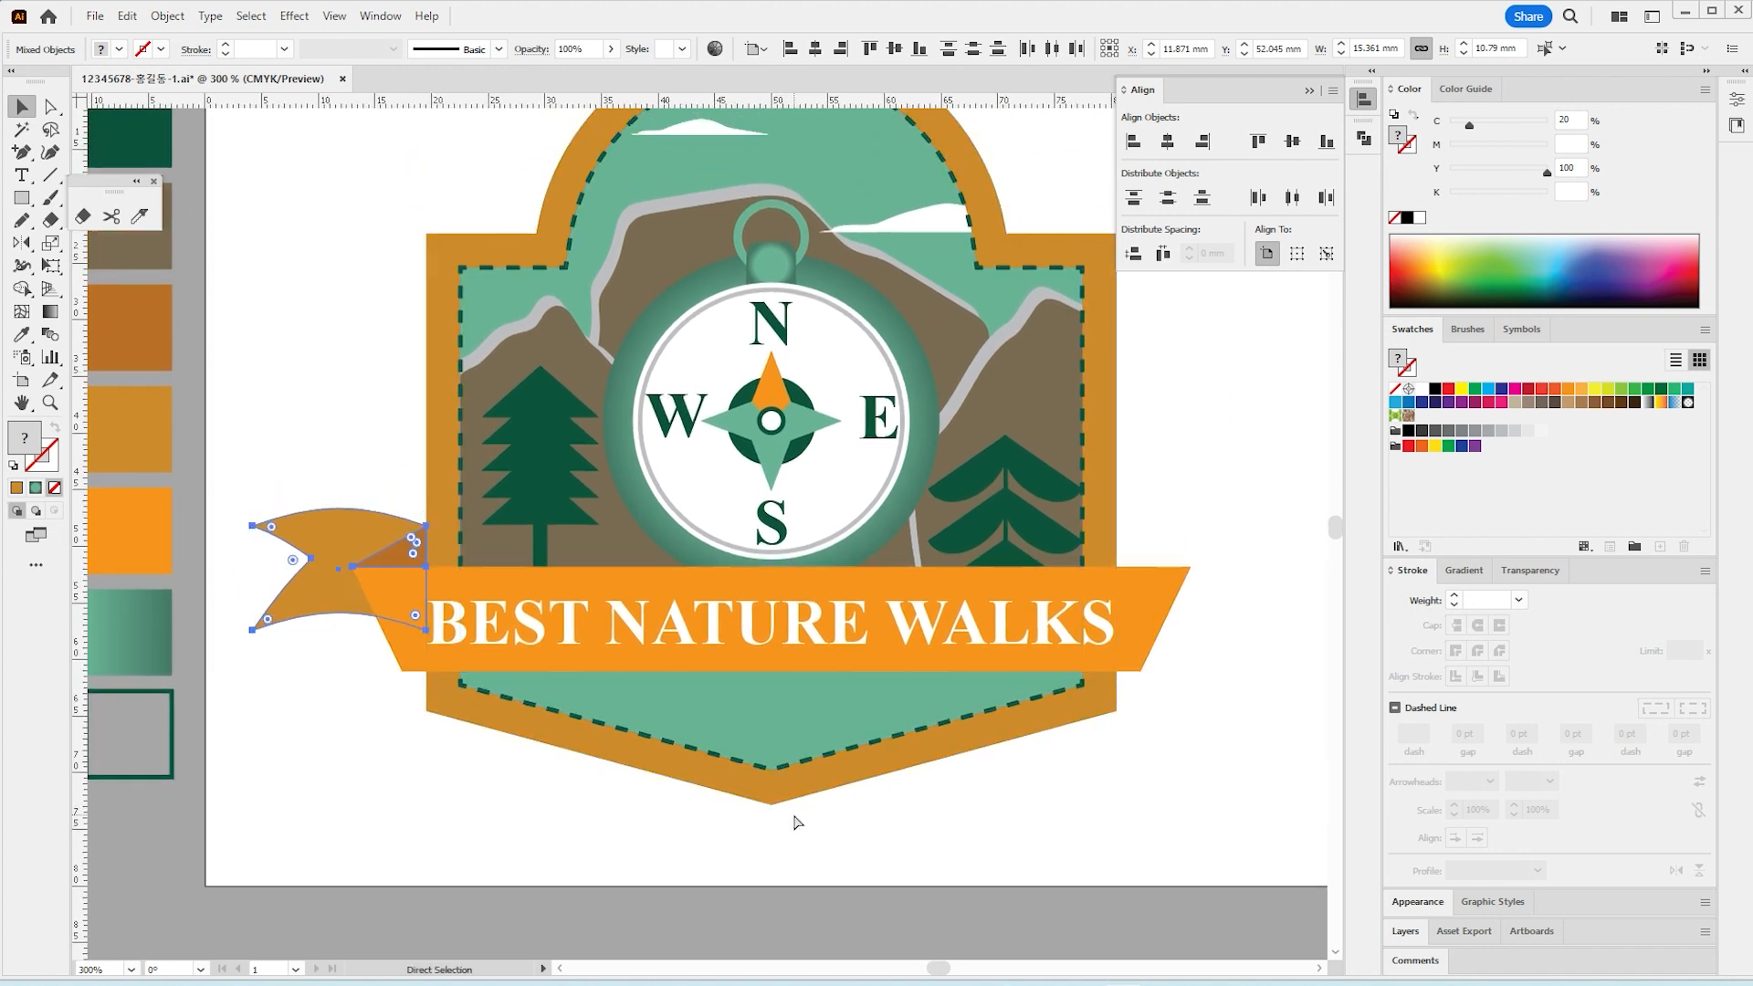
mouse_move(777, 816)
left_mouse_down()
mouse_move(756, 794)
mouse_move(784, 807)
left_mouse_up()
key("v")
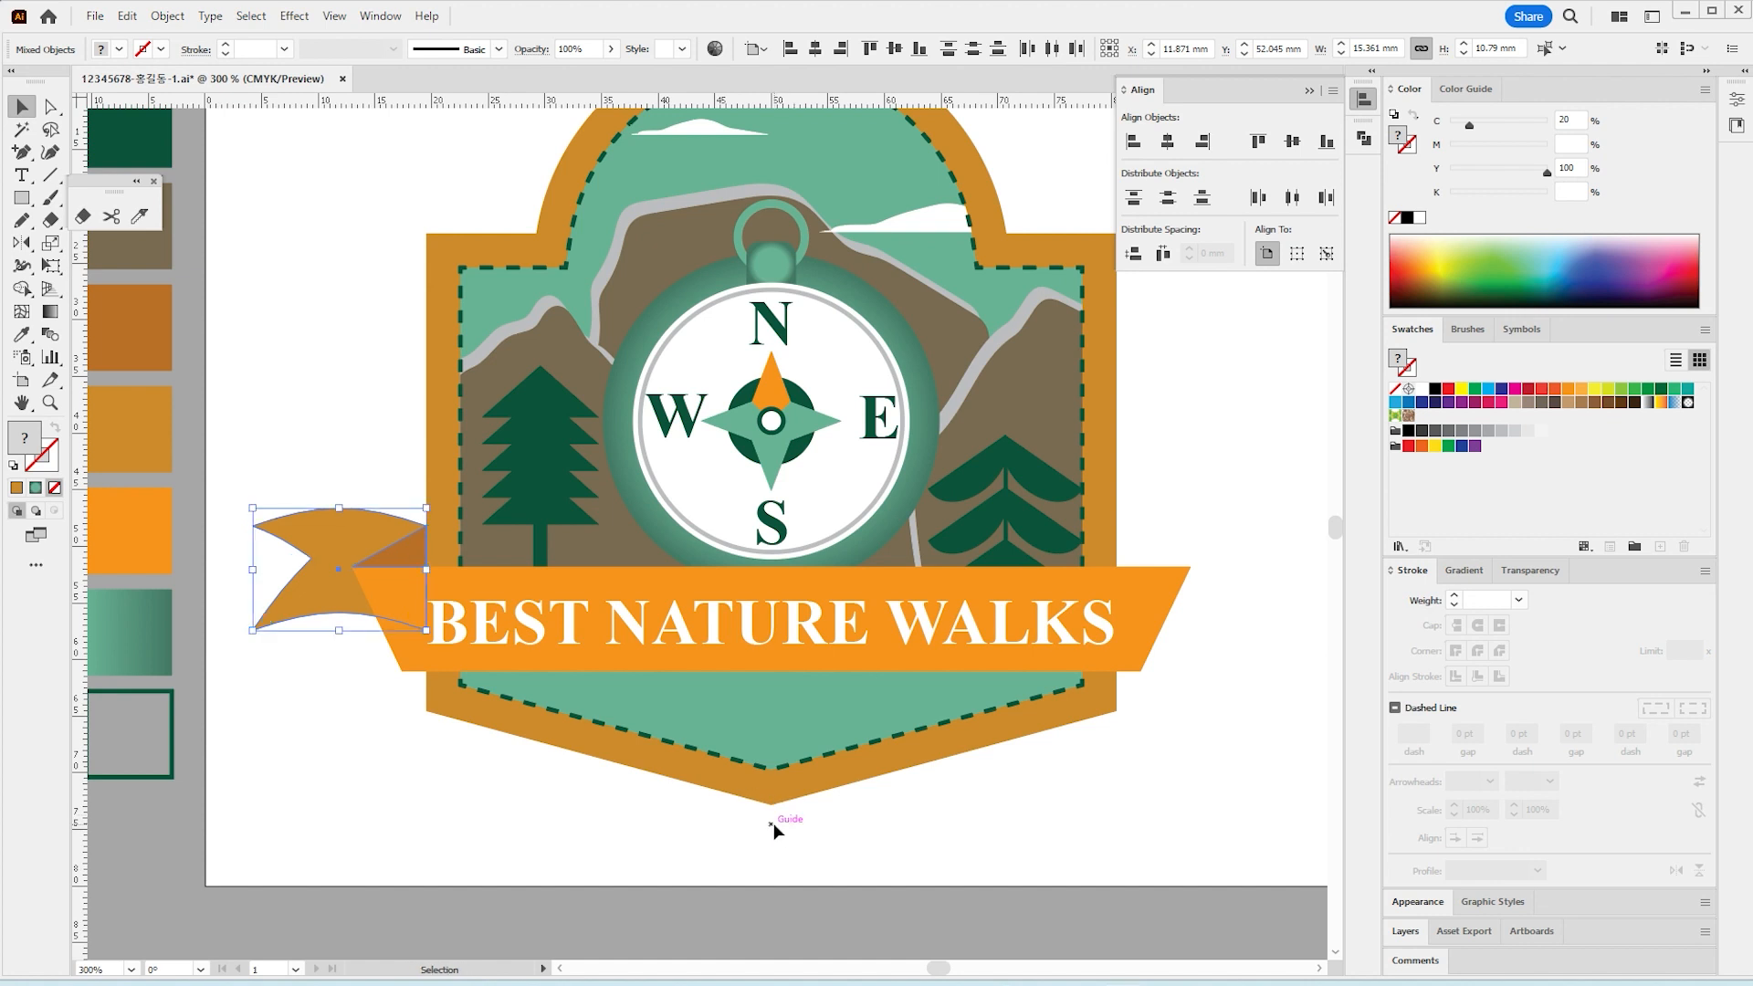
key("o")
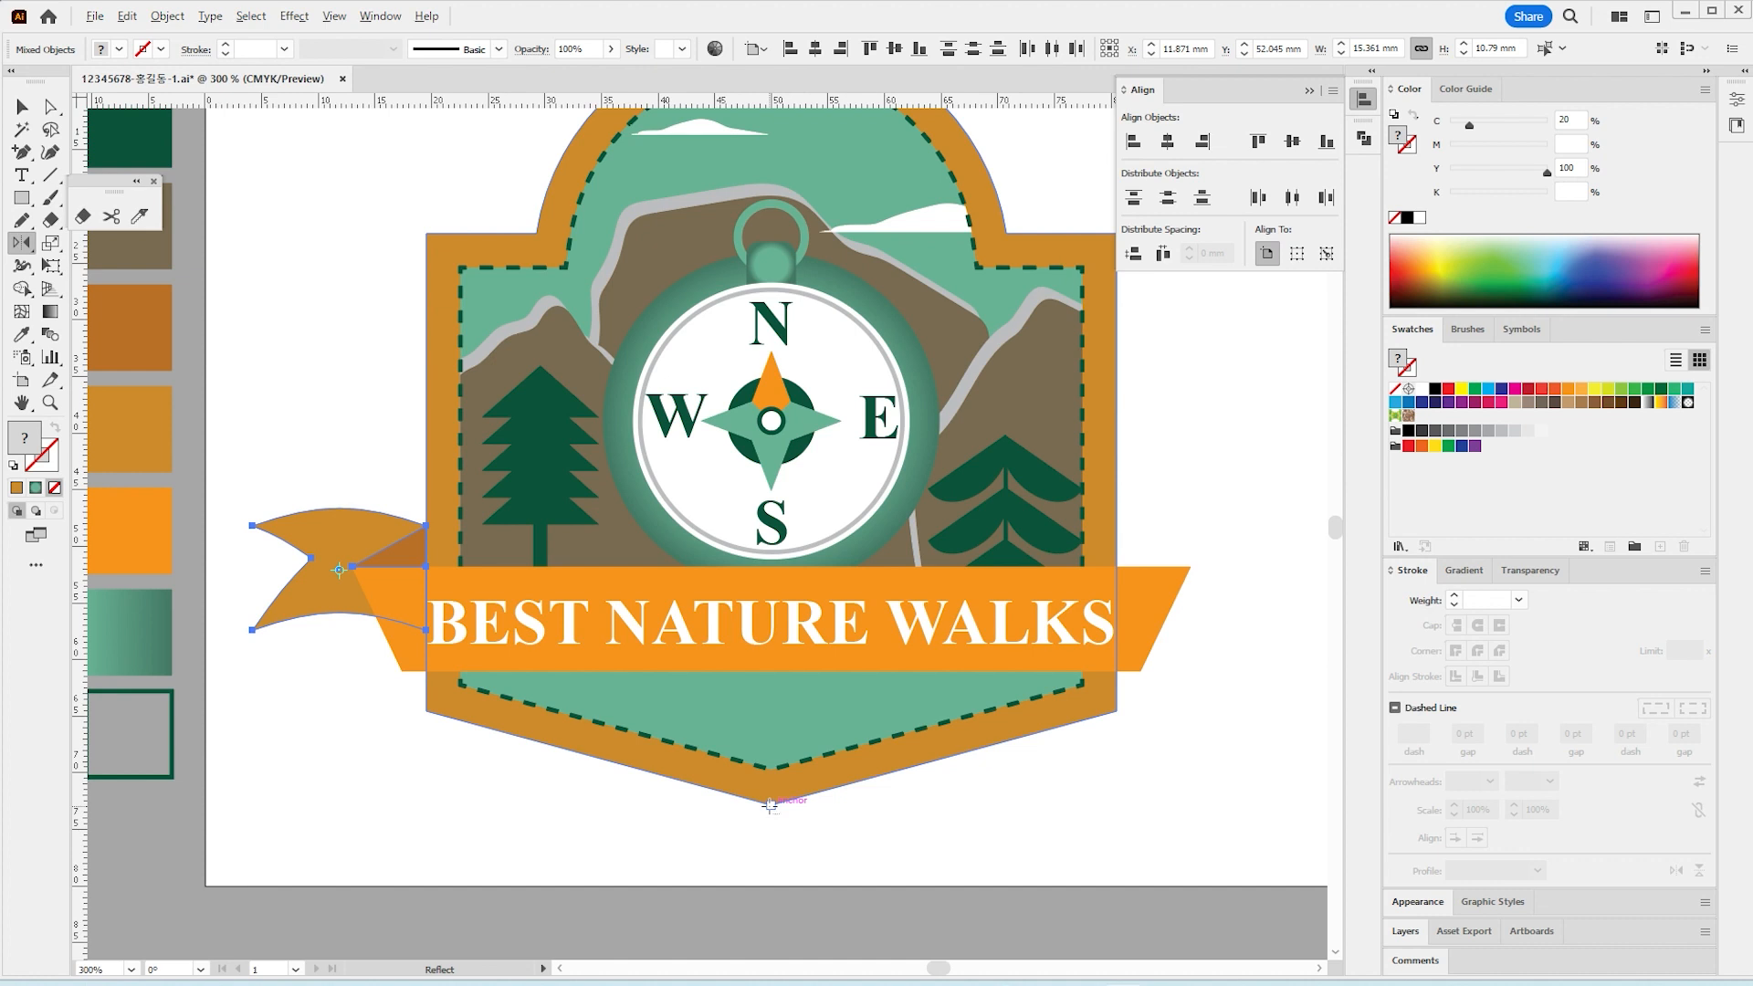
left_click(770, 805, "alt")
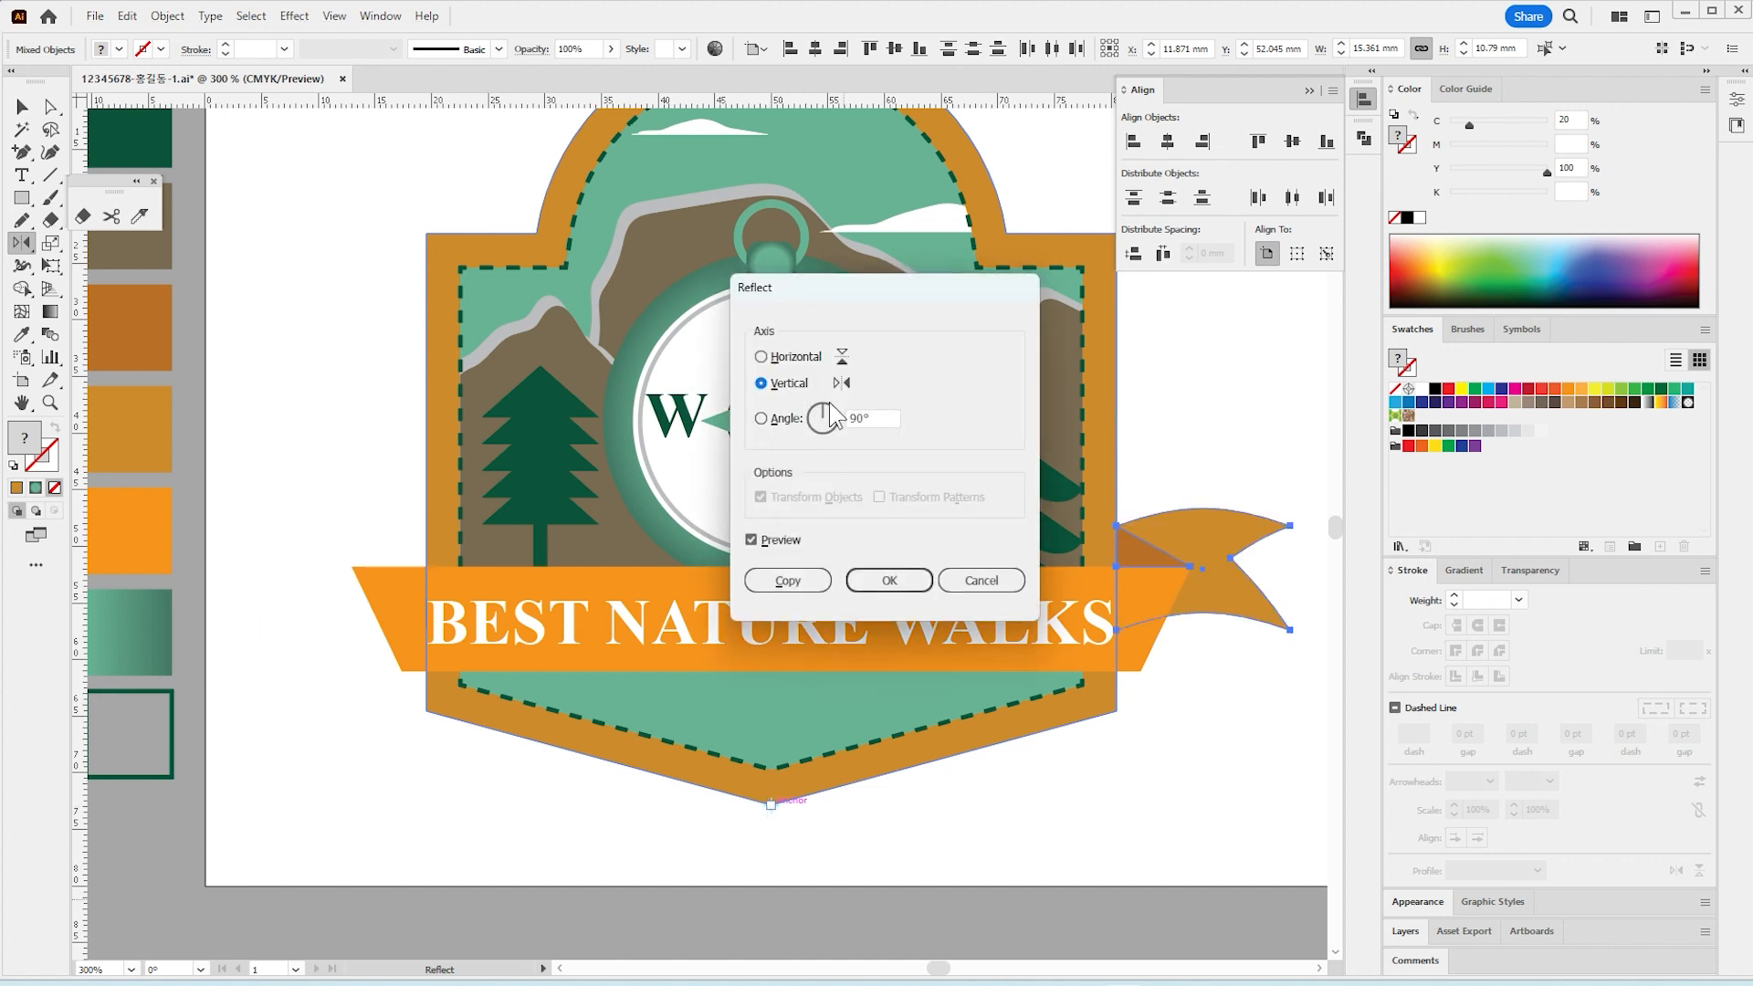
left_click(762, 383)
left_click(793, 588)
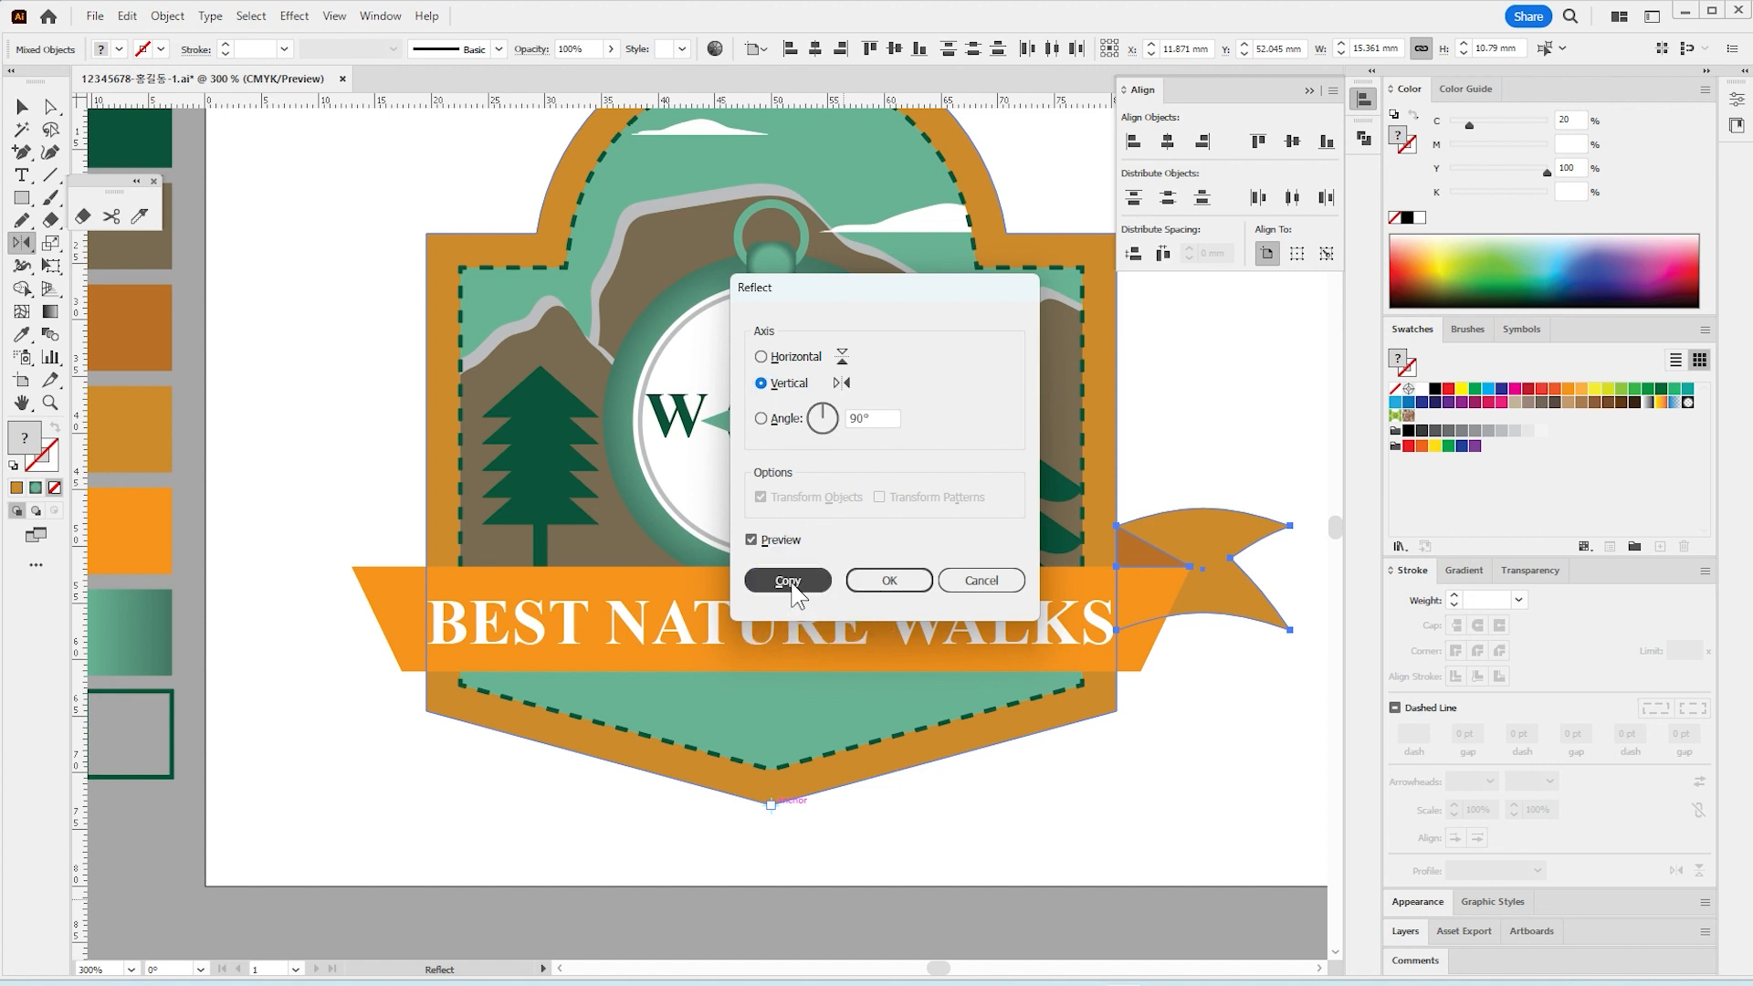
Step: Send the mirrored ribbon tail and fold behind the lettered banner, and deselect them
key("v")
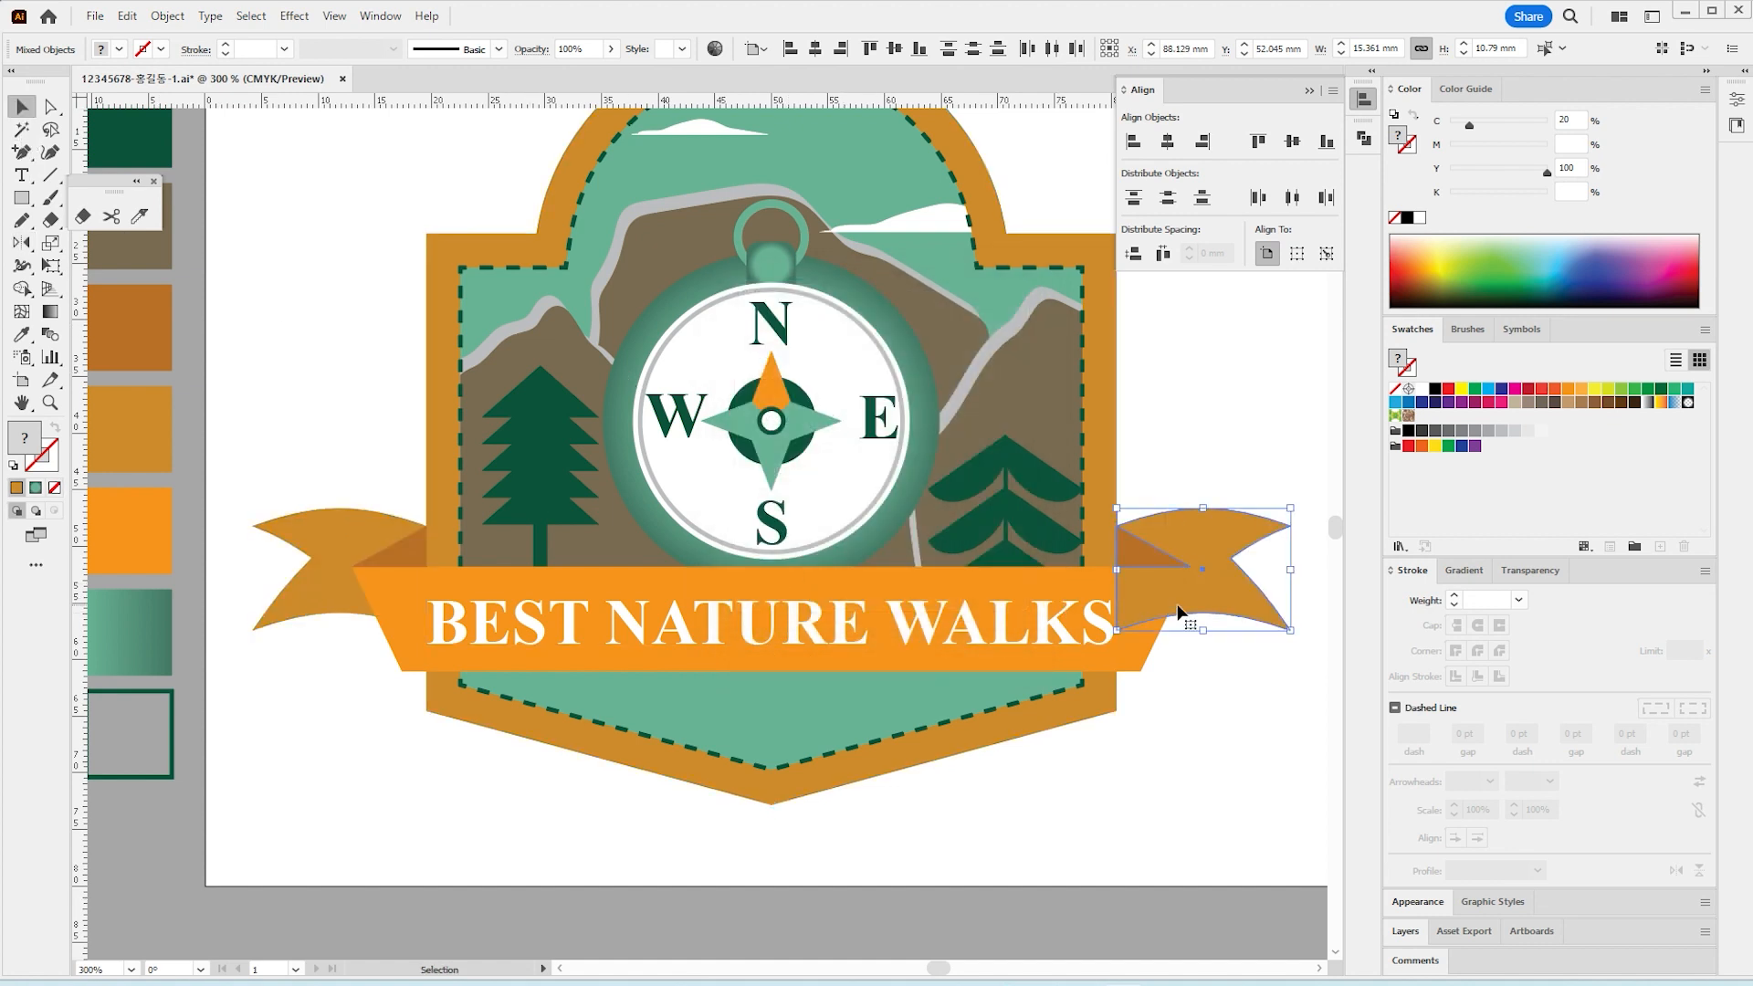
key("ctrl+[")
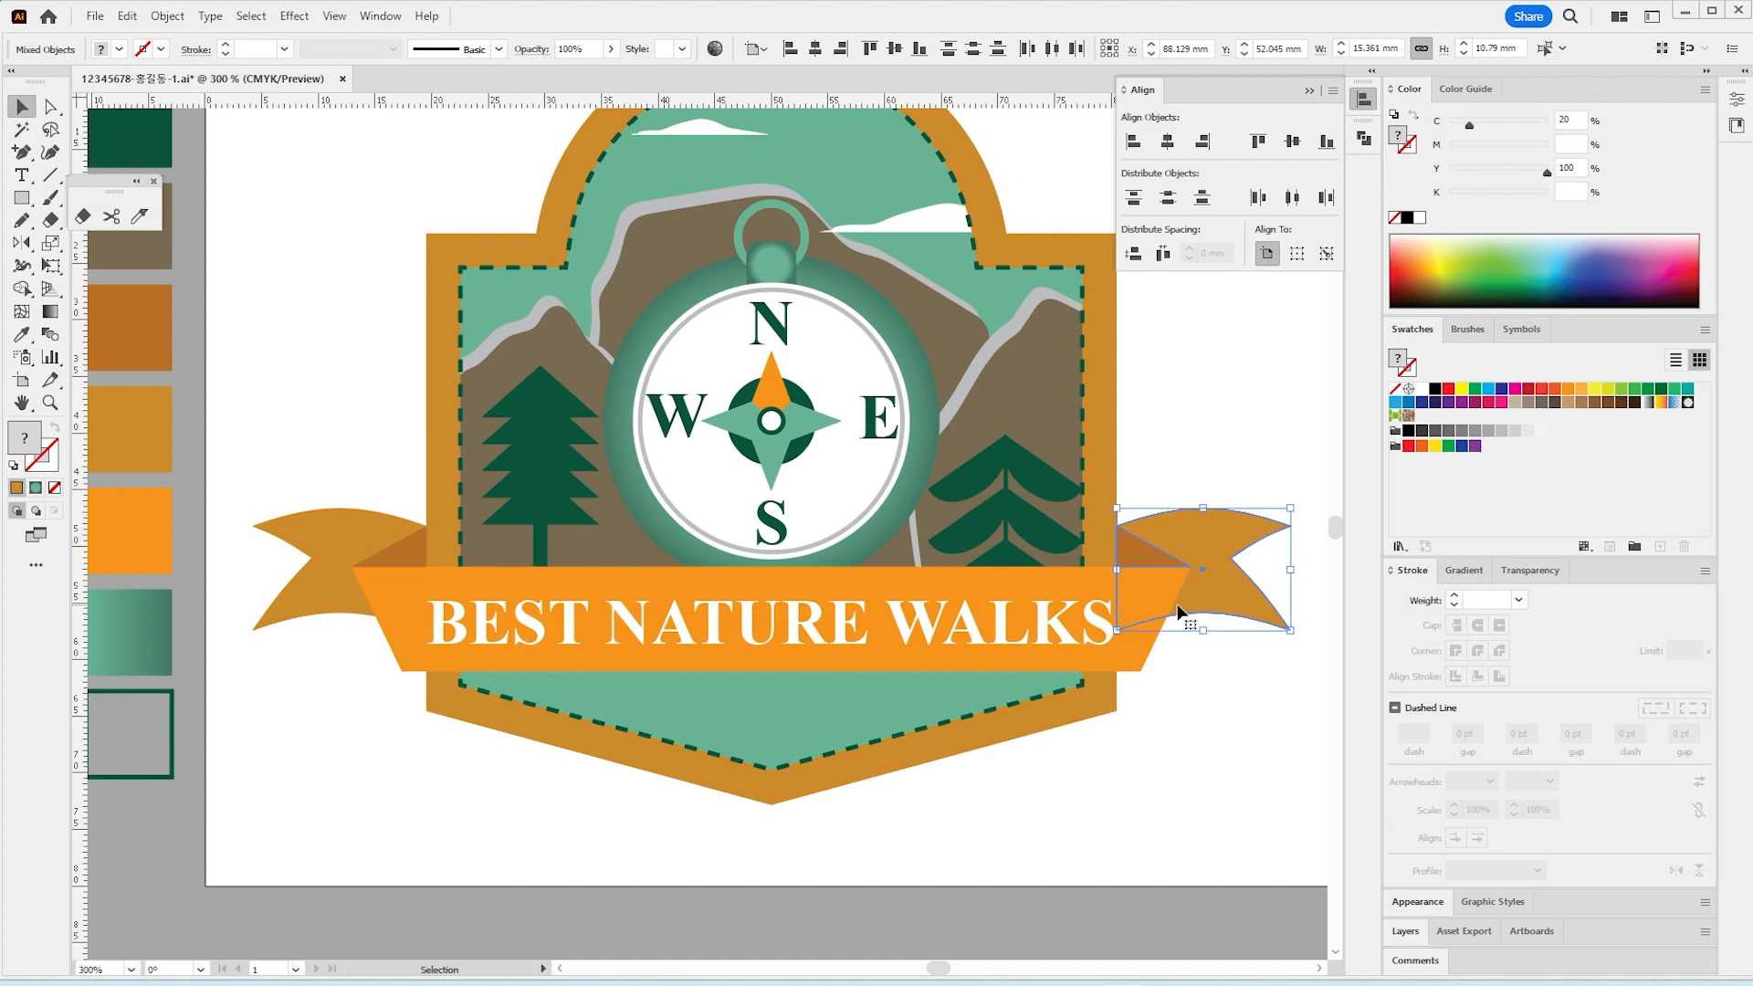
left_click(1158, 809)
Step: Delete all the colour sample squares beside the artboard and save the document
key("ctrl+minus")
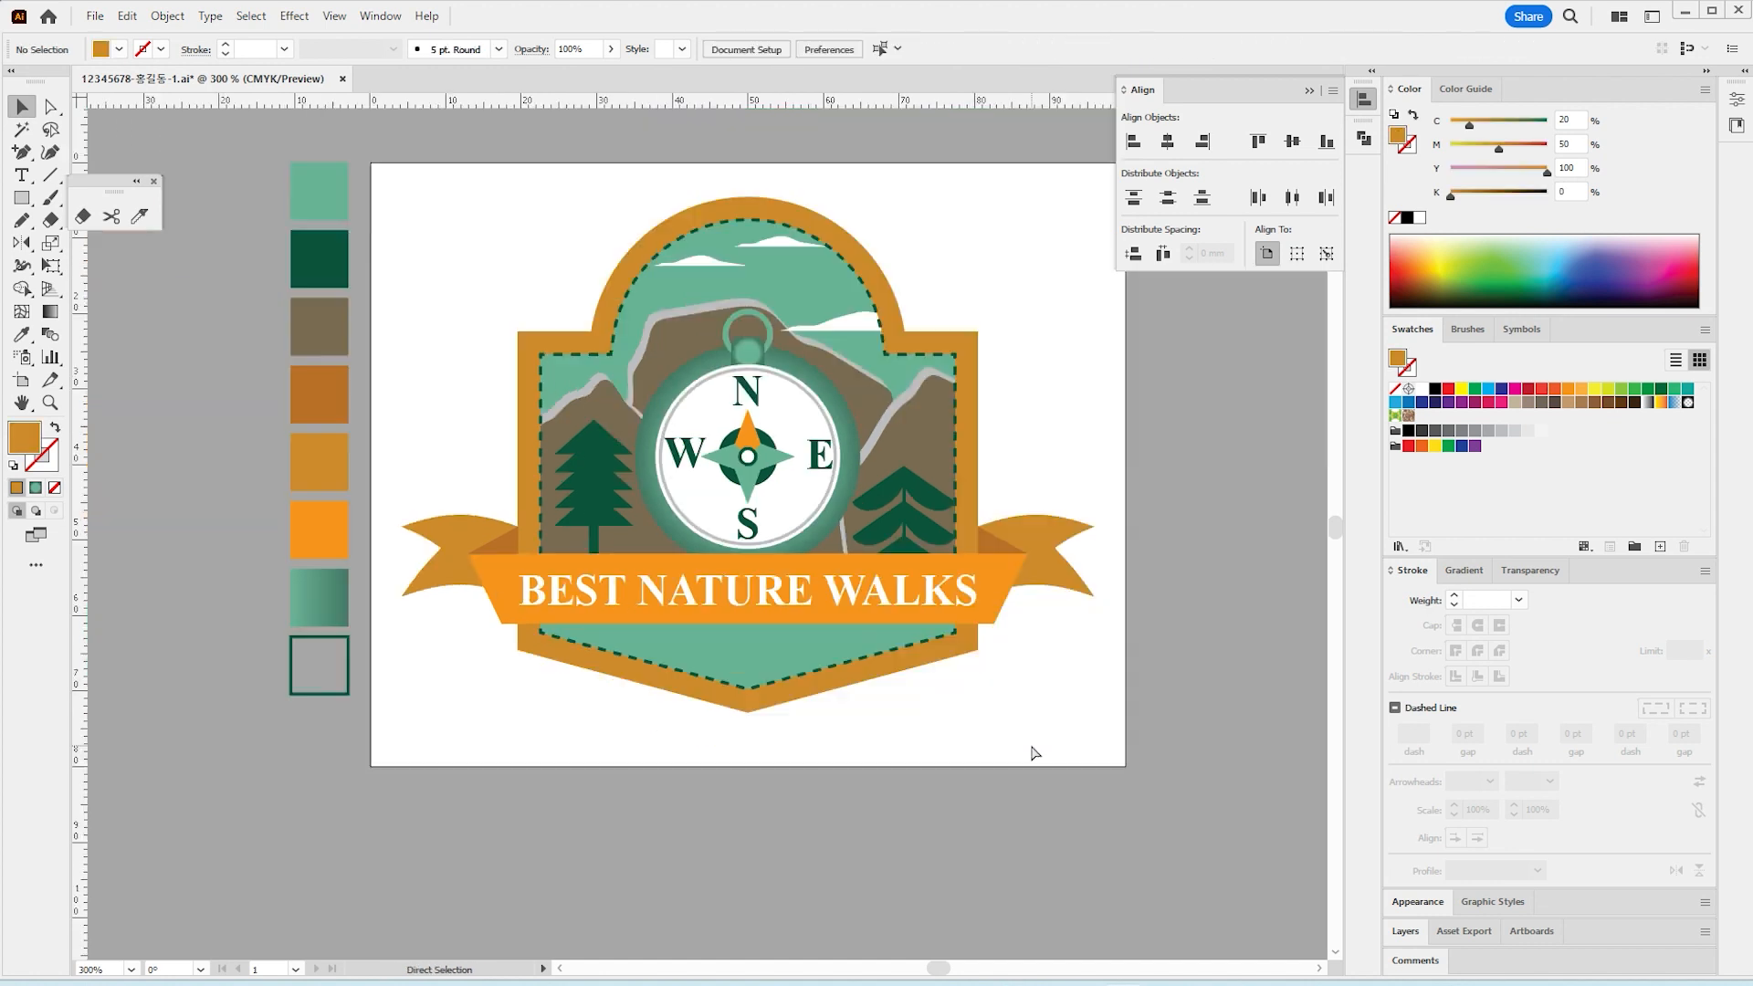
left_click_drag(1108, 654, 1101, 709)
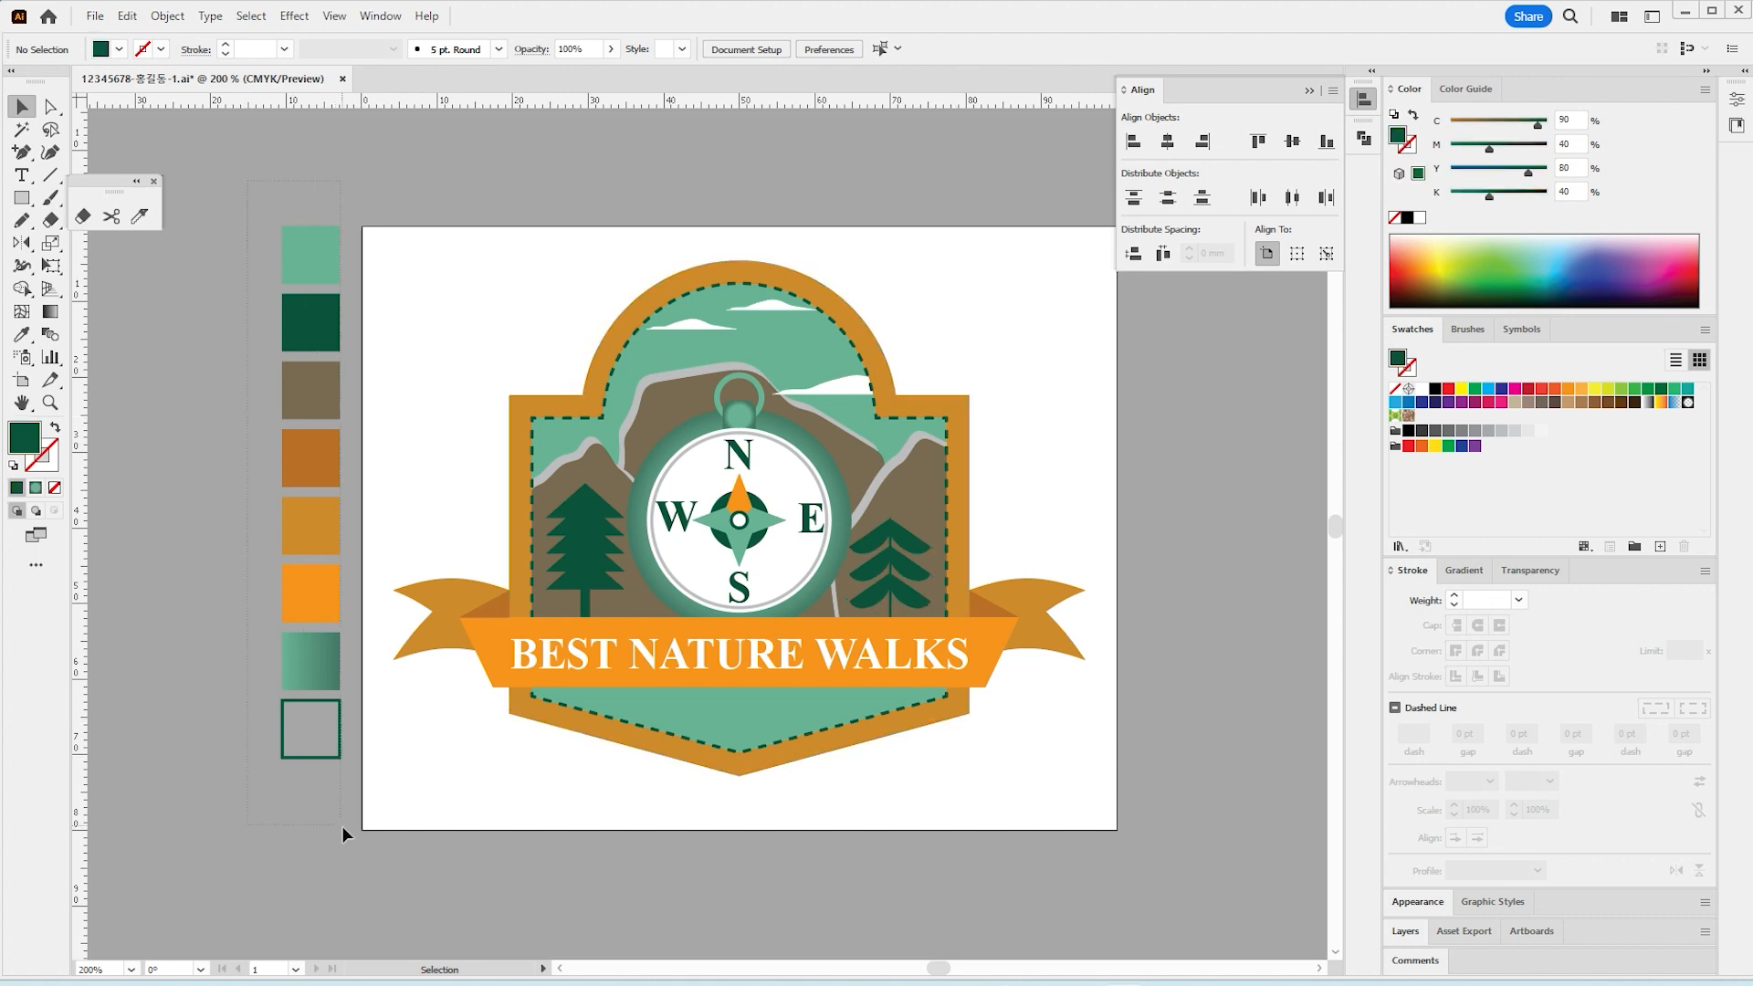
left_click_drag(341, 825, 347, 836)
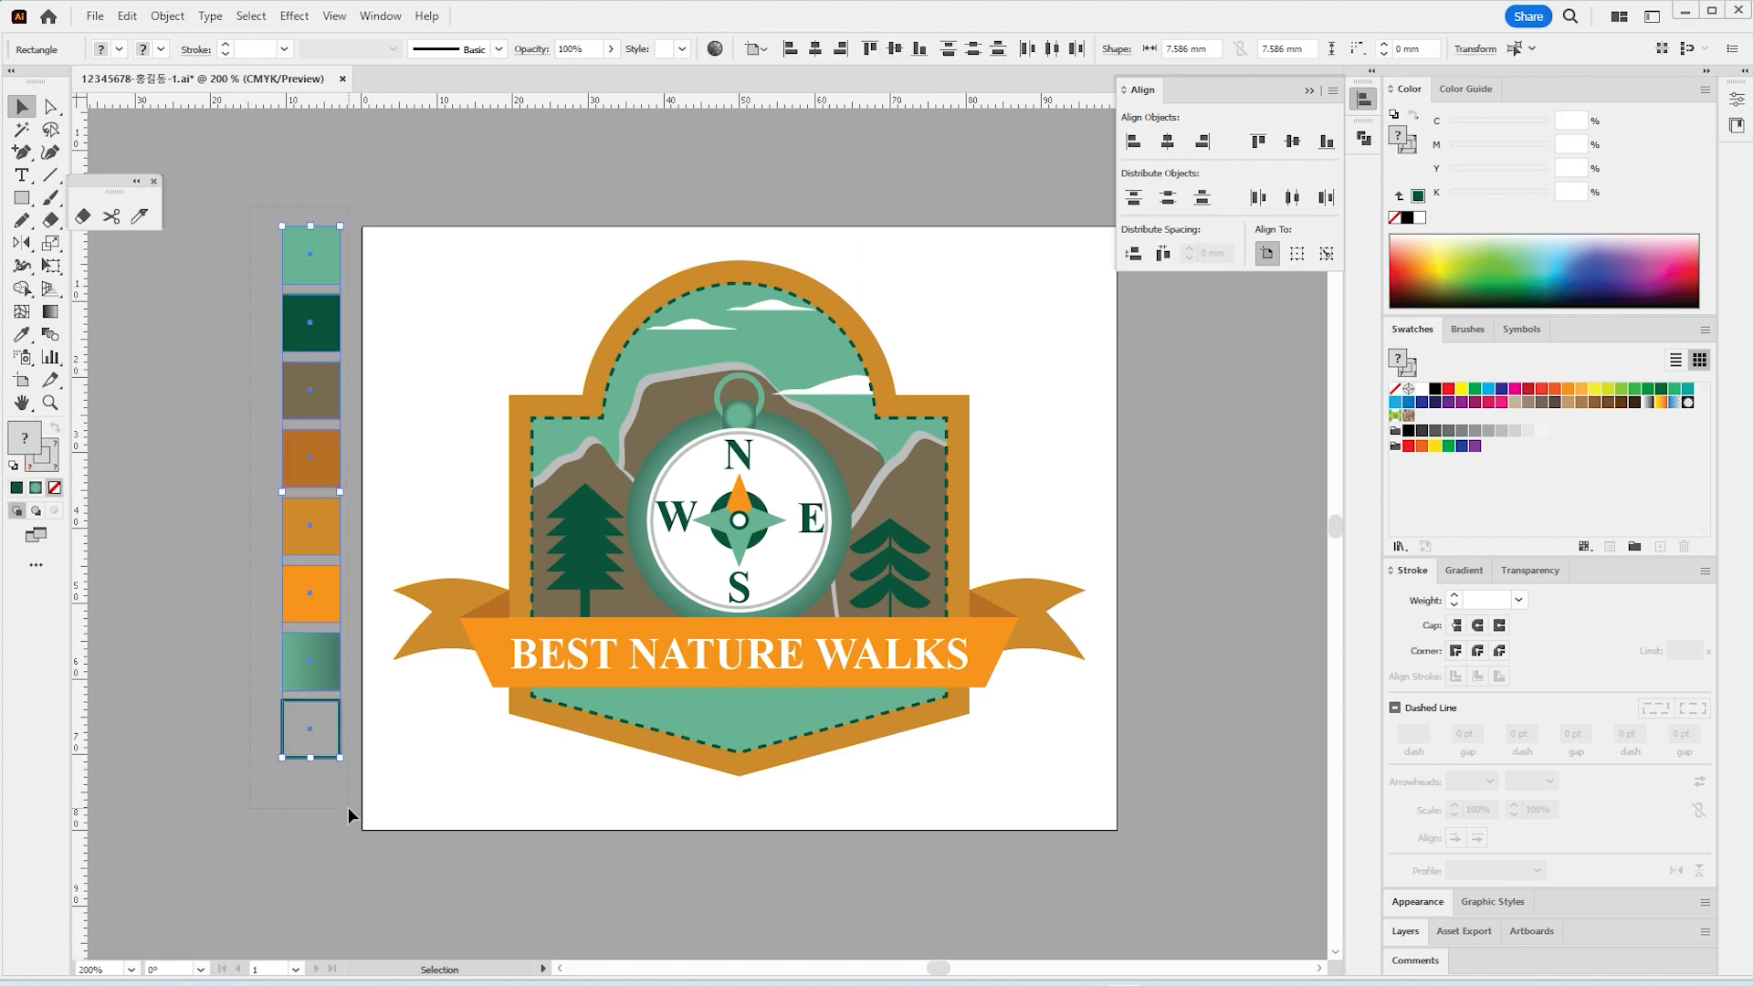
key("Delete")
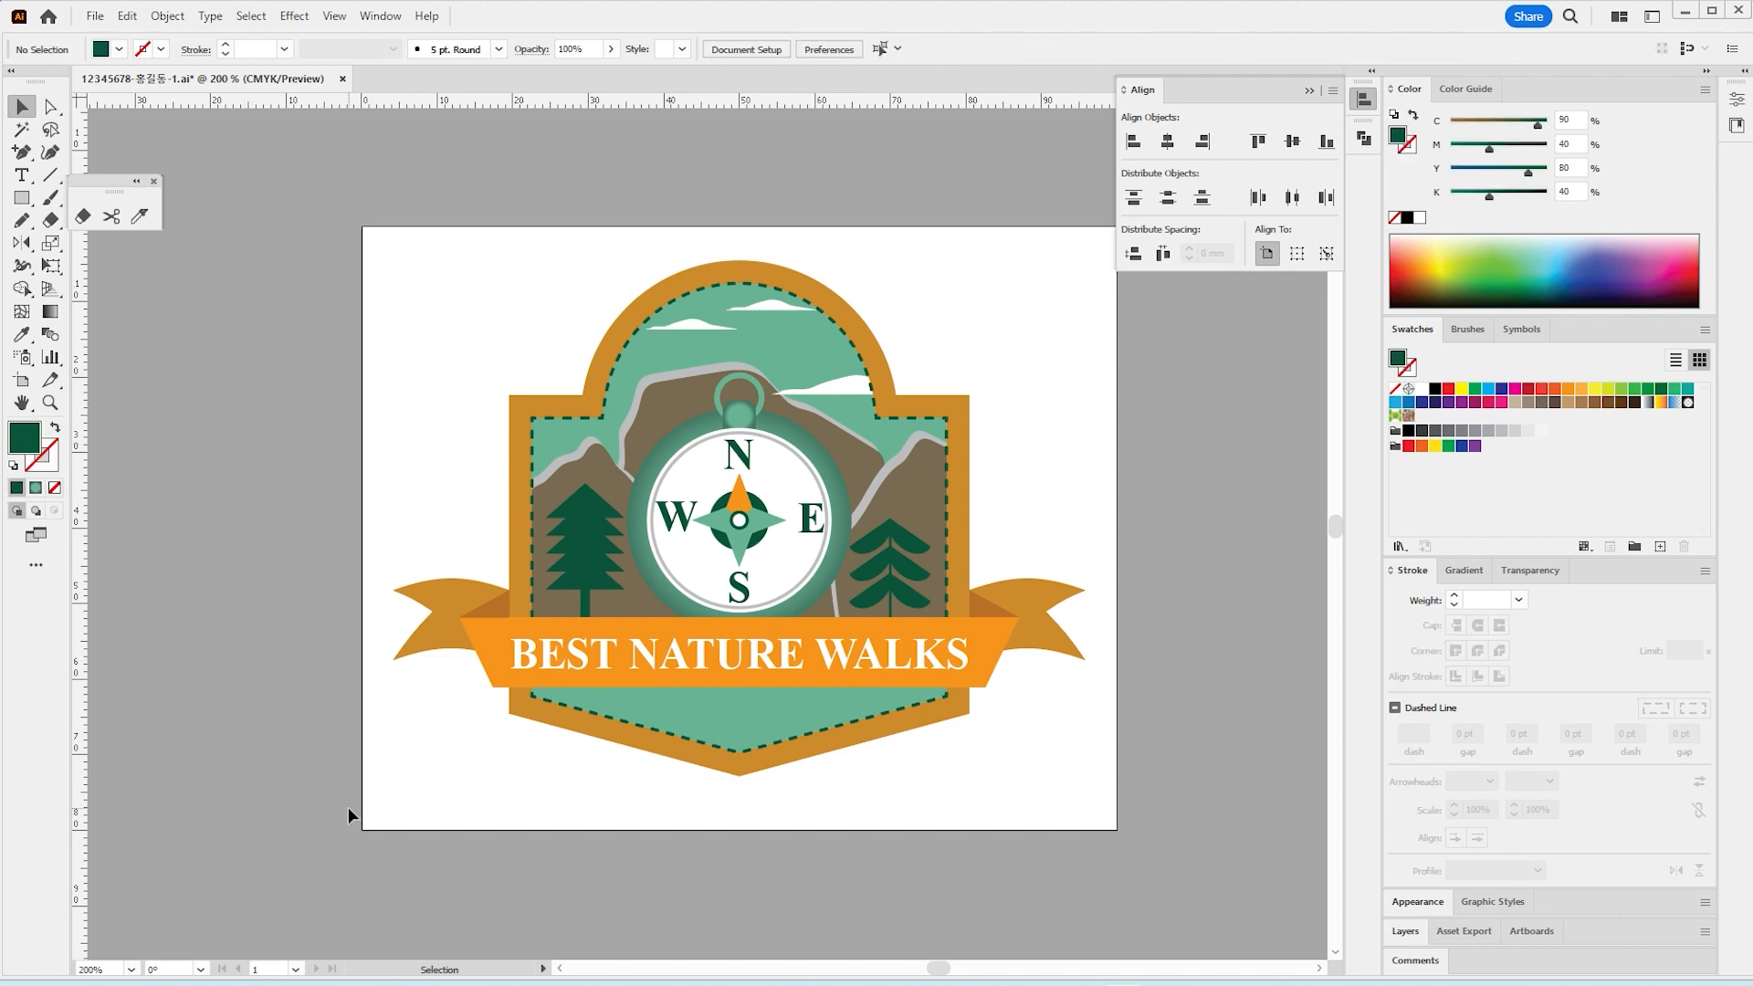
left_click(94, 16)
left_click(114, 199)
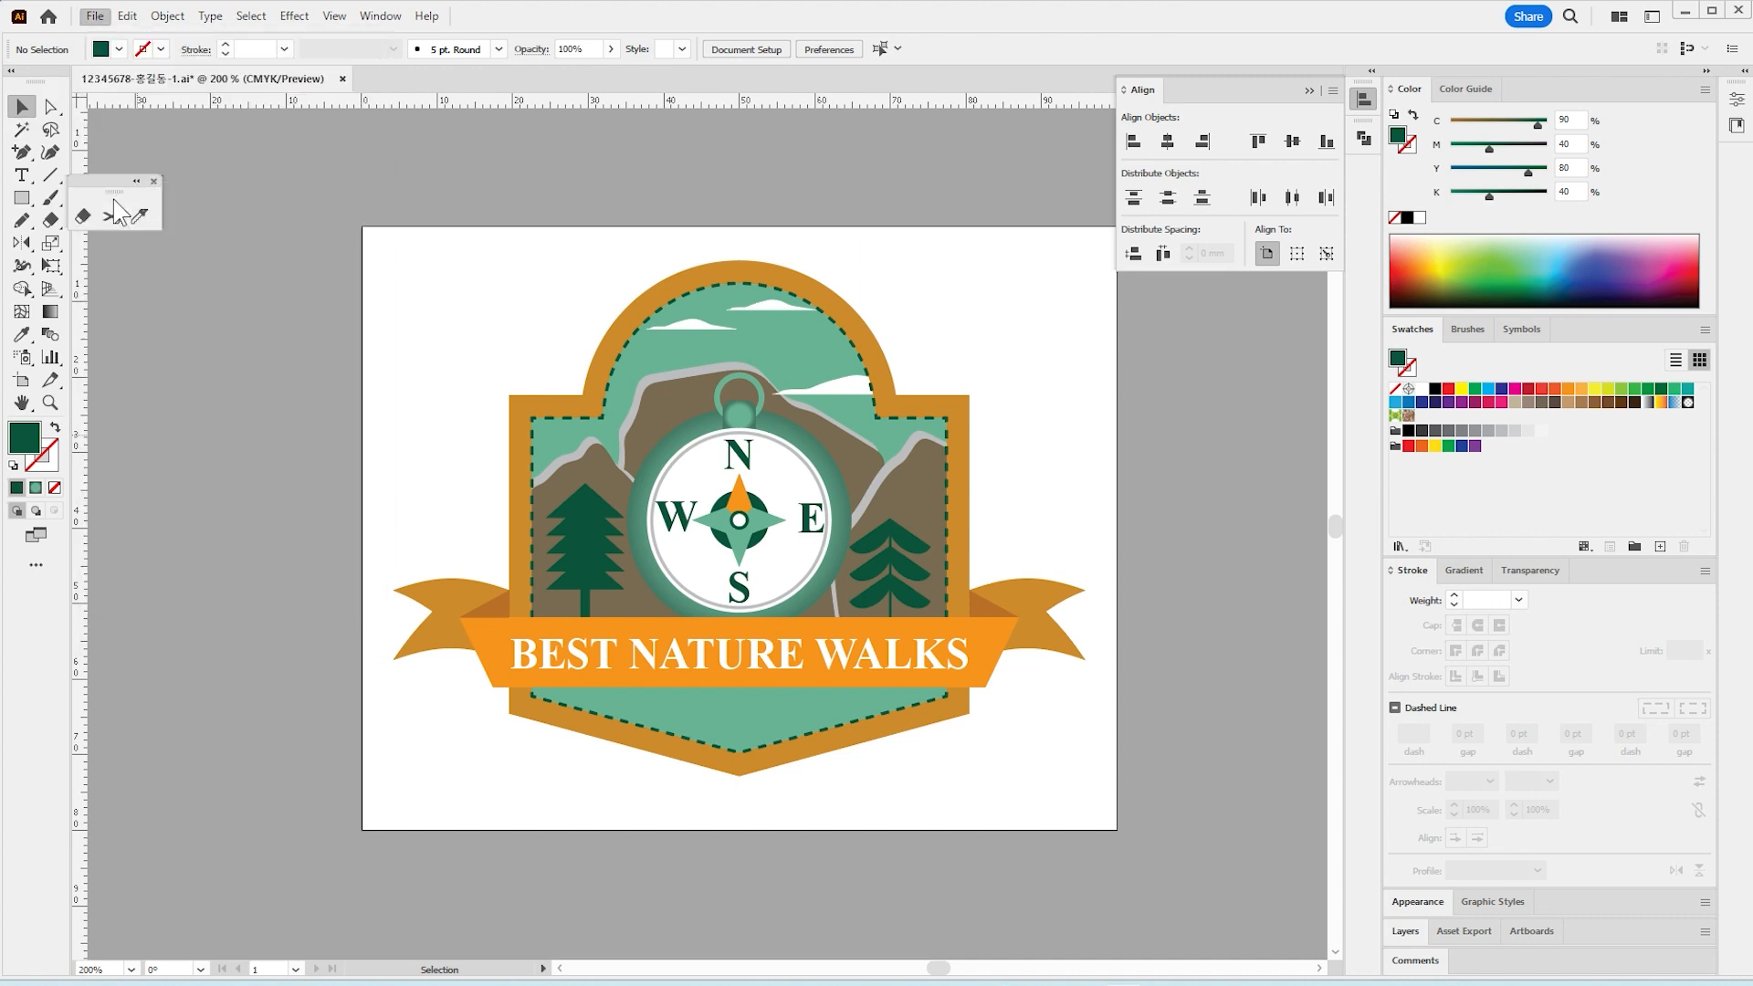